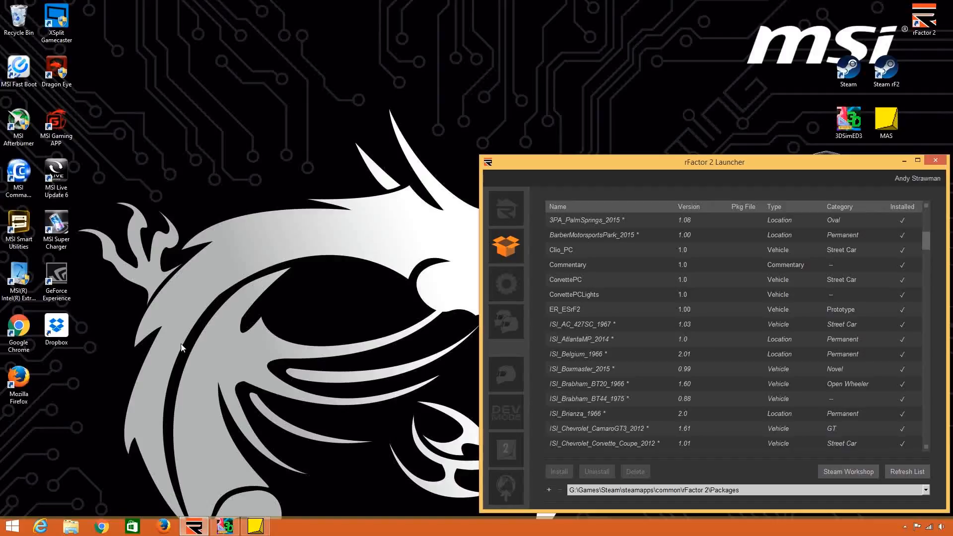
Open the rFactor Modding folder in Documents and open the F1-1978-V1-5 archive from it.
click(71, 526)
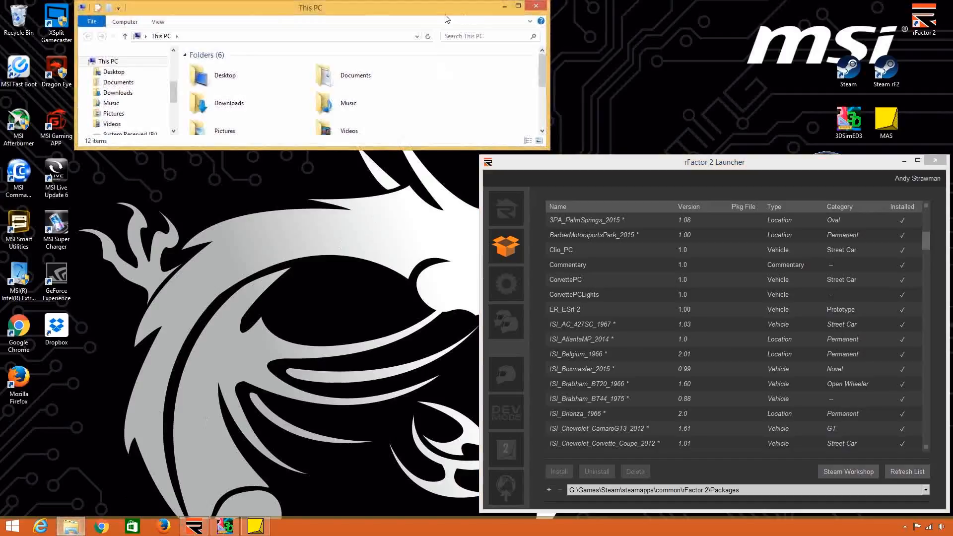
drag(441, 14, 453, 236)
double_click(453, 237)
click(247, 68)
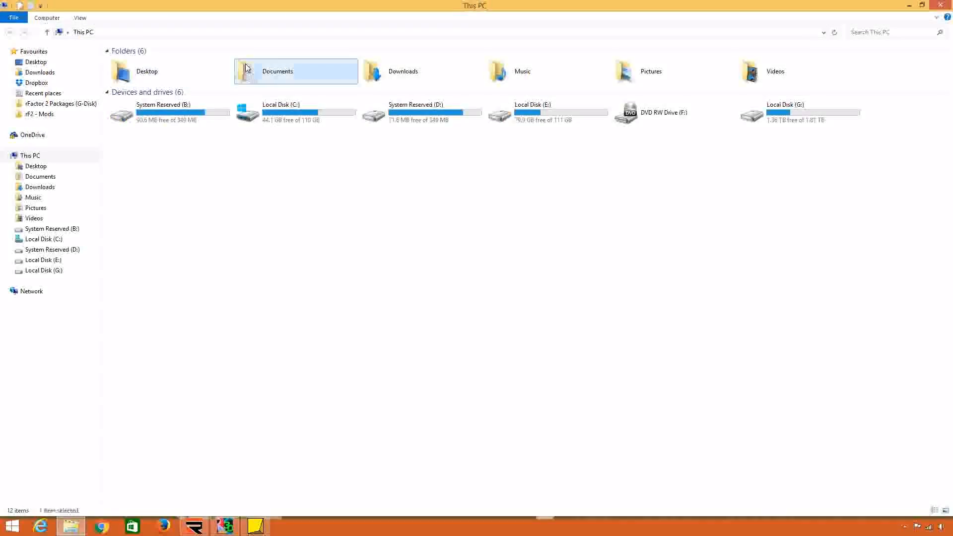
double_click(246, 68)
double_click(195, 62)
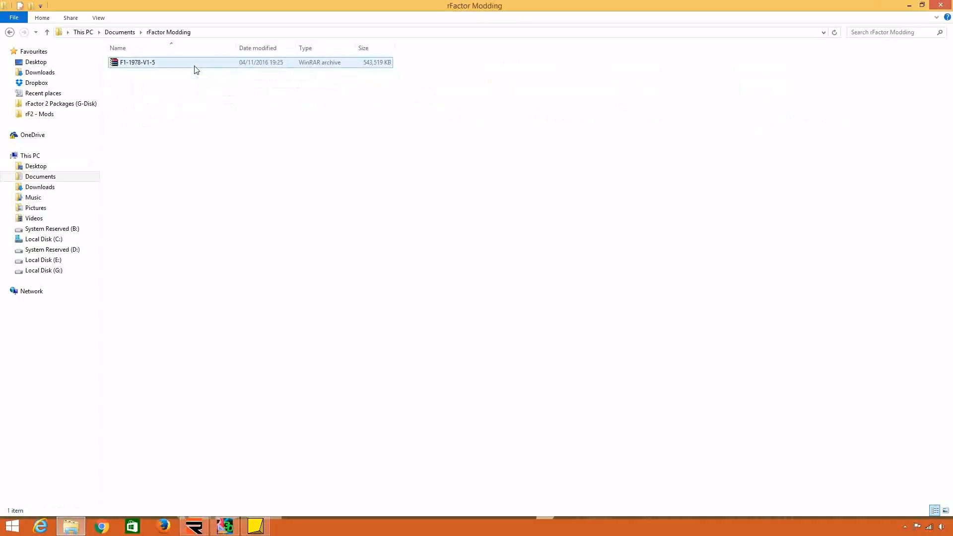
click(195, 65)
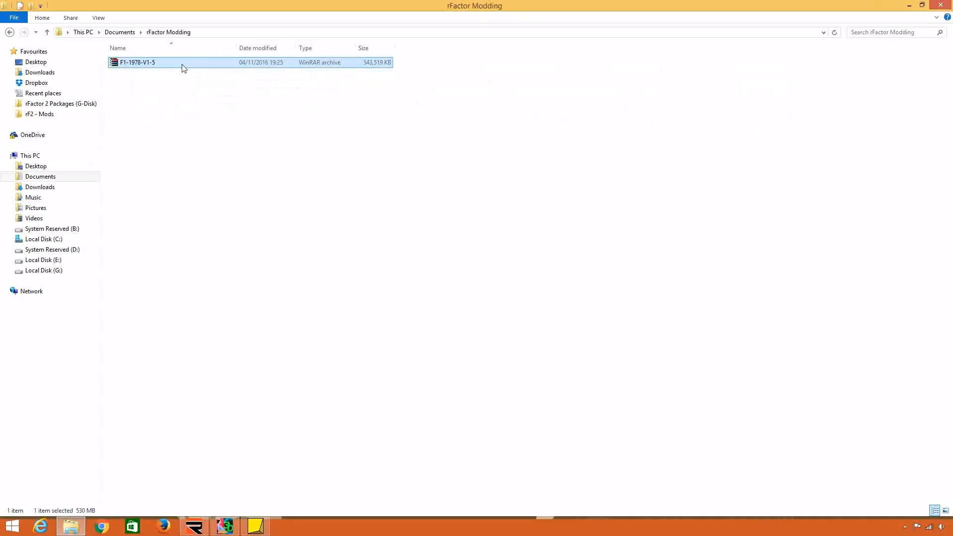
double_click(183, 68)
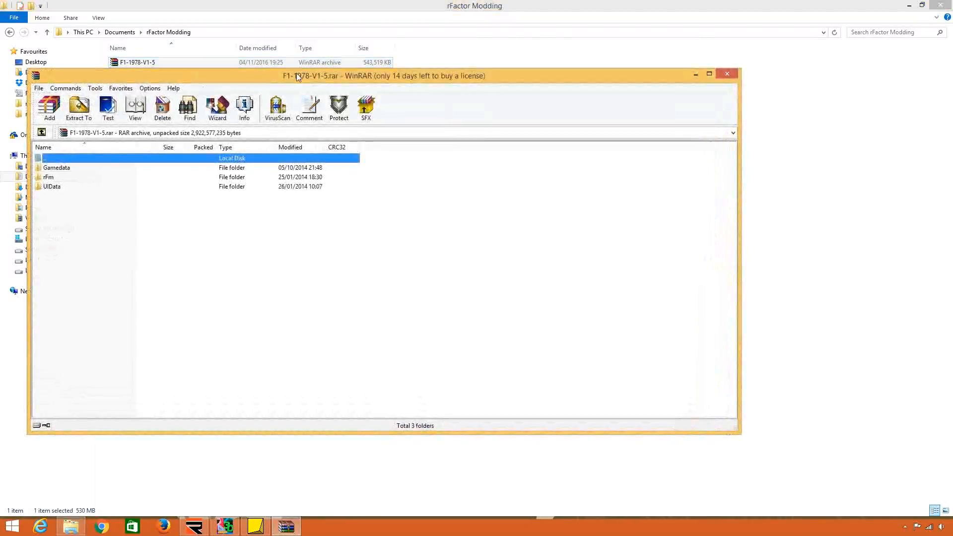
Arrange the rFactor Modding folder window and the F1-1978-V1-5 archive window side by side, with the archive on the right half.
key(super+Right)
click(414, 3)
key(super+Left)
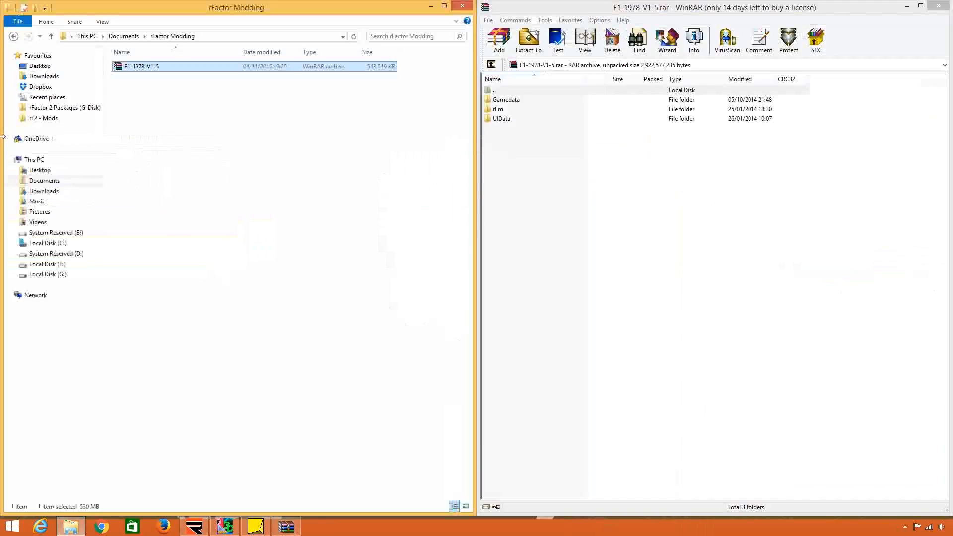
Create a new folder inside the rFactor Modding folder.
click(230, 192)
right_click(223, 125)
mouse_move(297, 248)
click(386, 250)
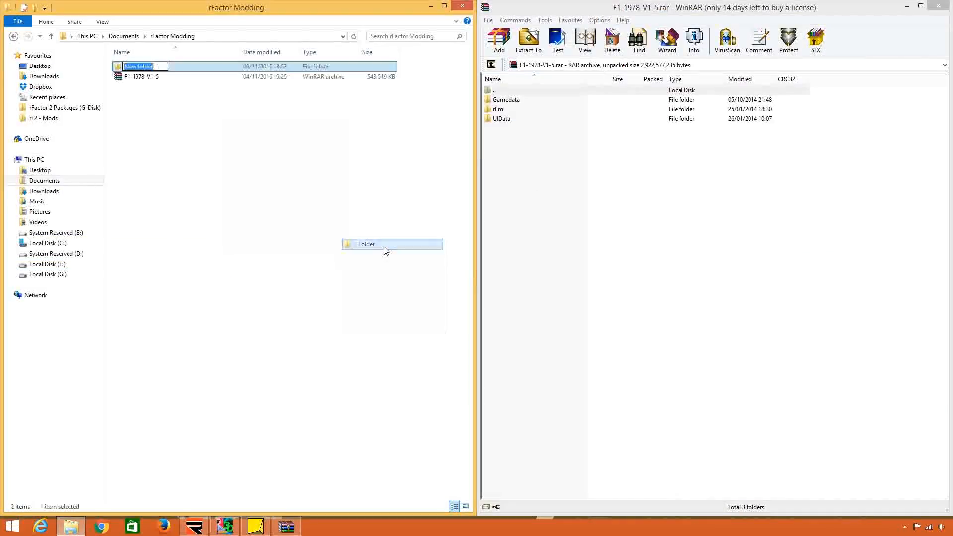
Examine the team folders under Gamedata, Vehicles, F1-1978 in the archive, and return to the archive's root level.
double_click(534, 100)
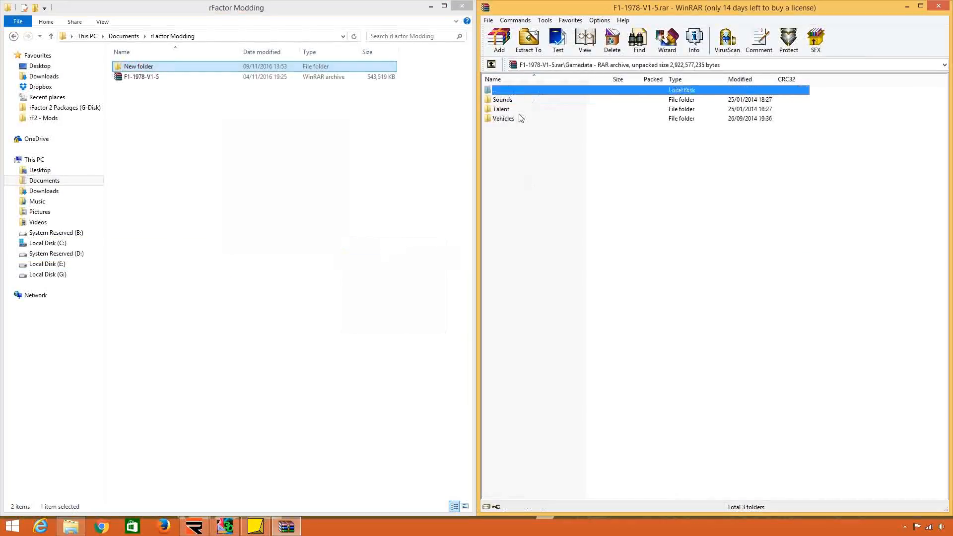
double_click(519, 118)
double_click(516, 100)
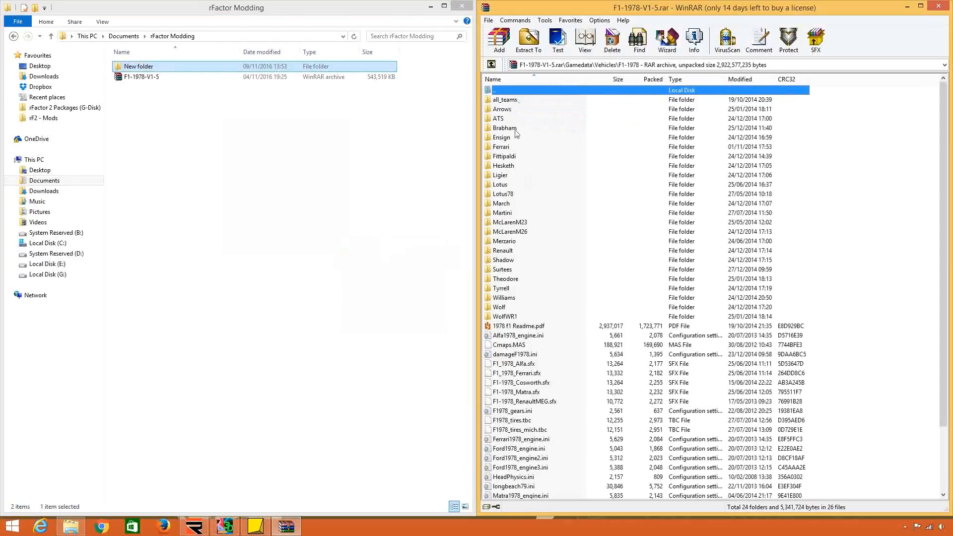
click(521, 186)
scroll(522, 190, down, 3)
scroll(522, 189, up, 3)
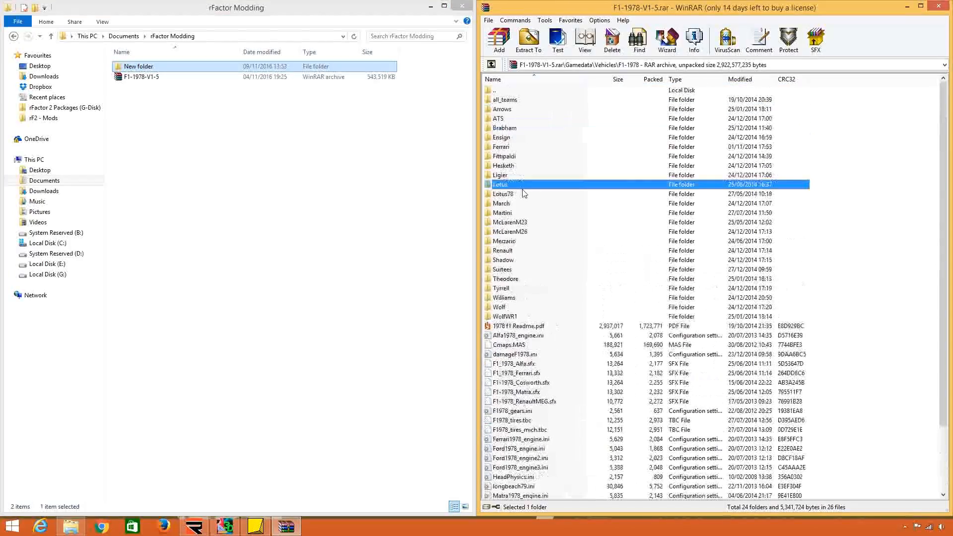
click(518, 157)
click(520, 148)
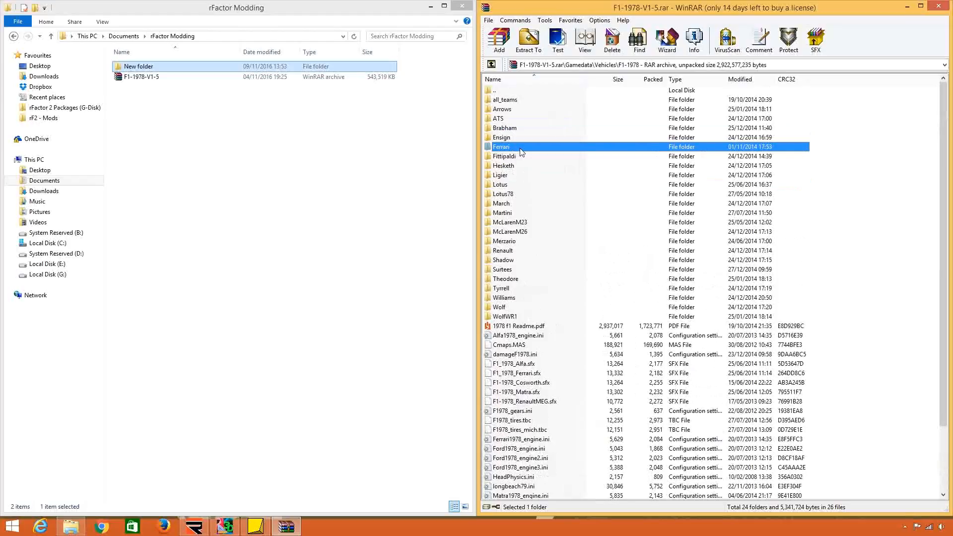
click(492, 64)
click(491, 64)
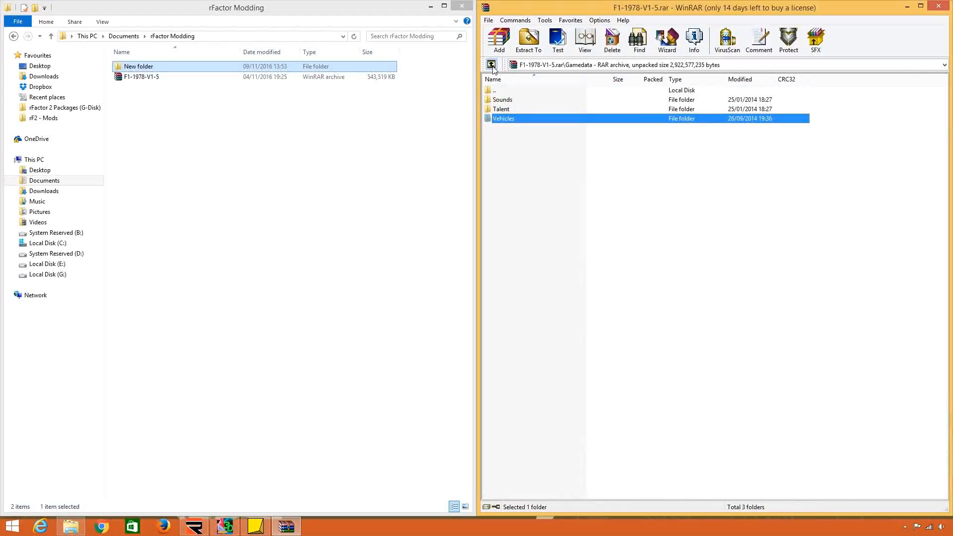
click(491, 64)
right_click(249, 71)
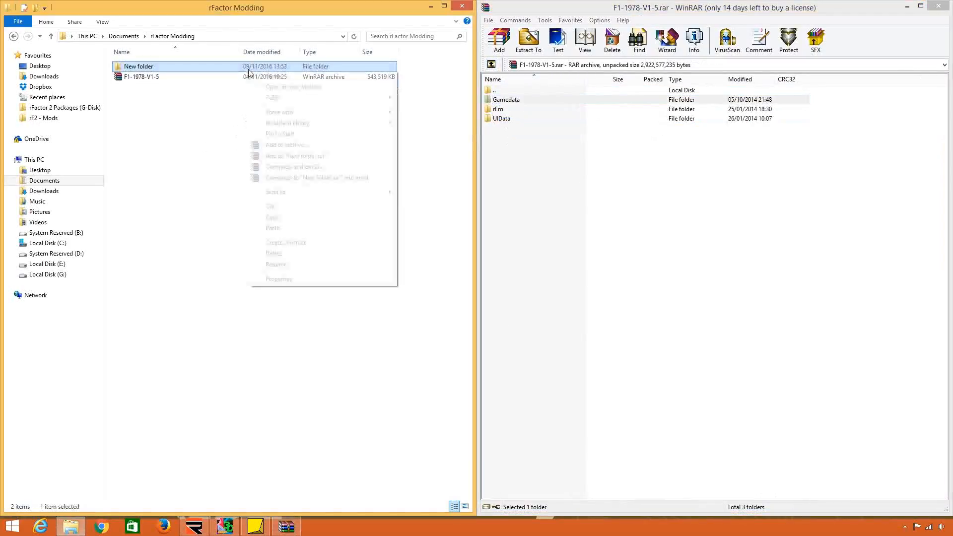
click(179, 67)
right_click(179, 67)
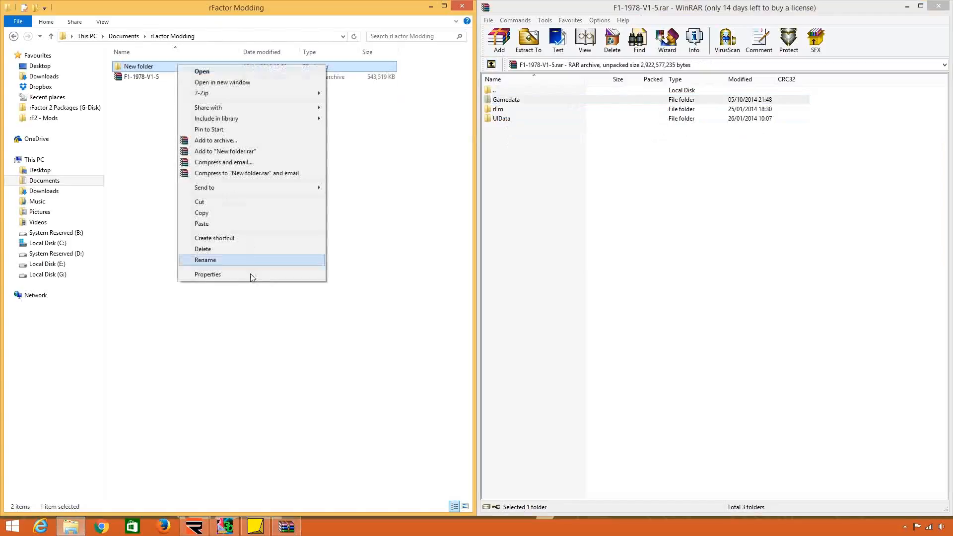
click(246, 262)
key(Escape)
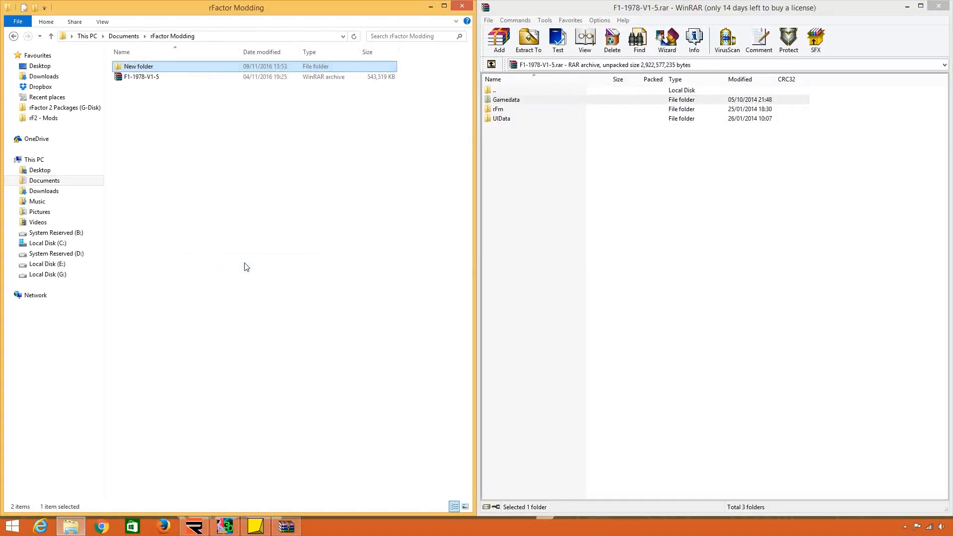
Rename the new folder in rFactor Modding as rFactor Game.
right_click(282, 72)
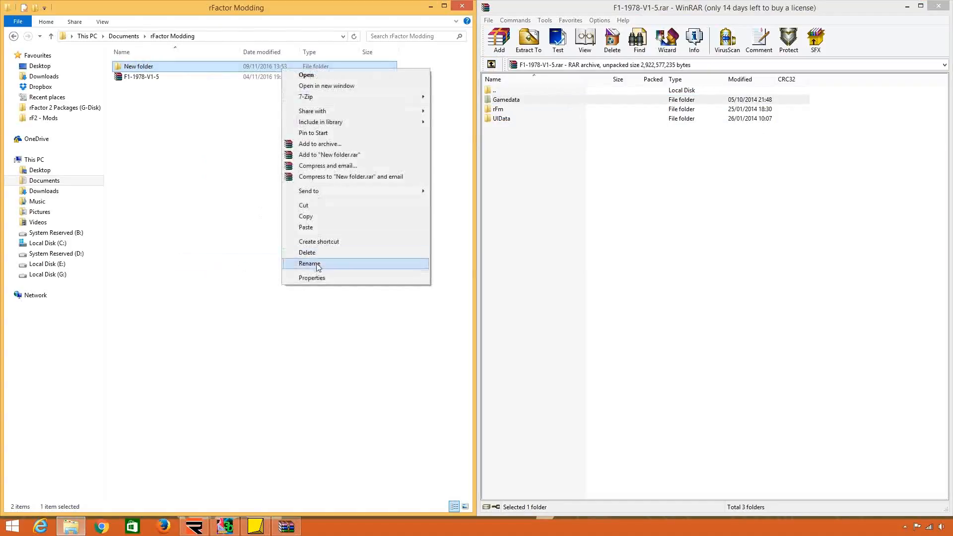
click(318, 264)
text(rFactor)
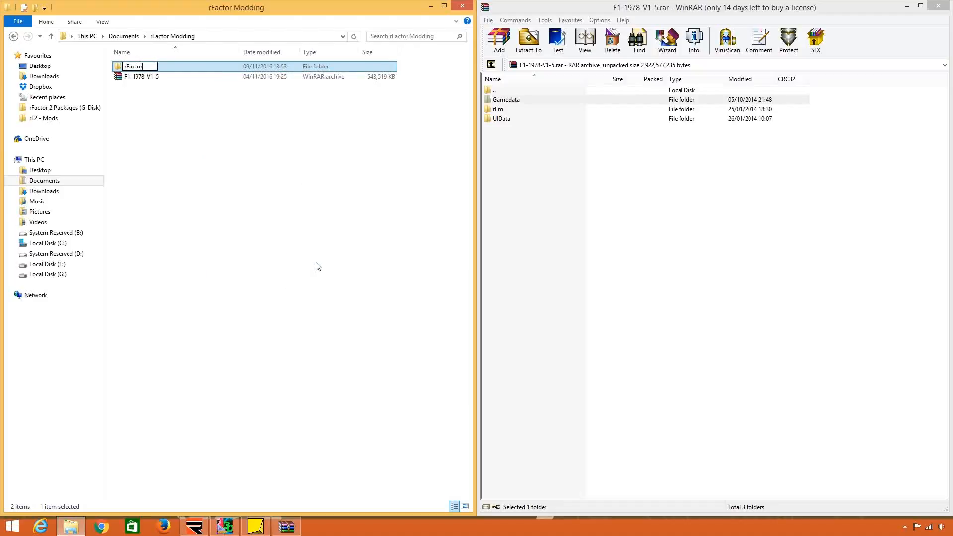
text( Game)
key(Return)
Extract Gamedata, rFm and UIData from the archive into rFactor Game, and open the extracted F1-1978 vehicle folder.
double_click(305, 69)
drag(503, 143, 263, 116)
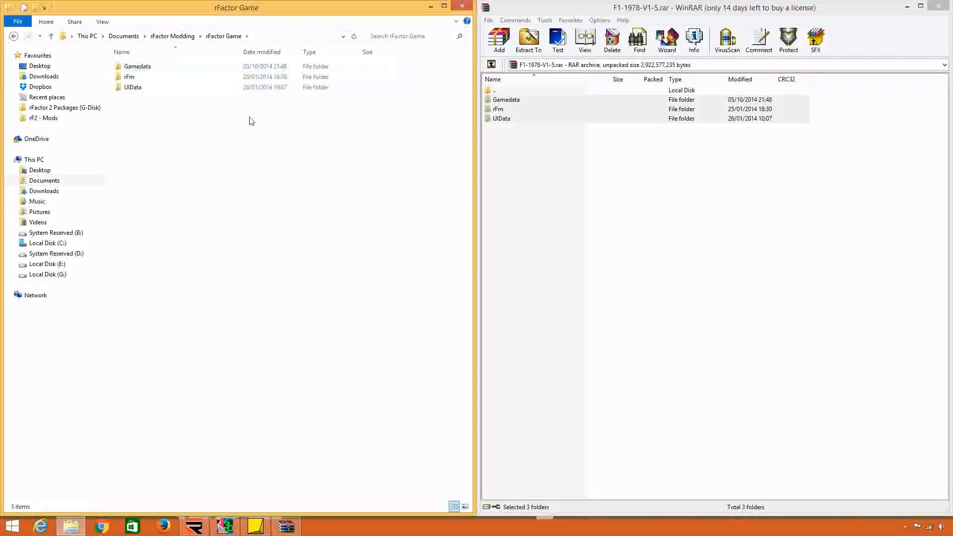
double_click(208, 67)
double_click(194, 89)
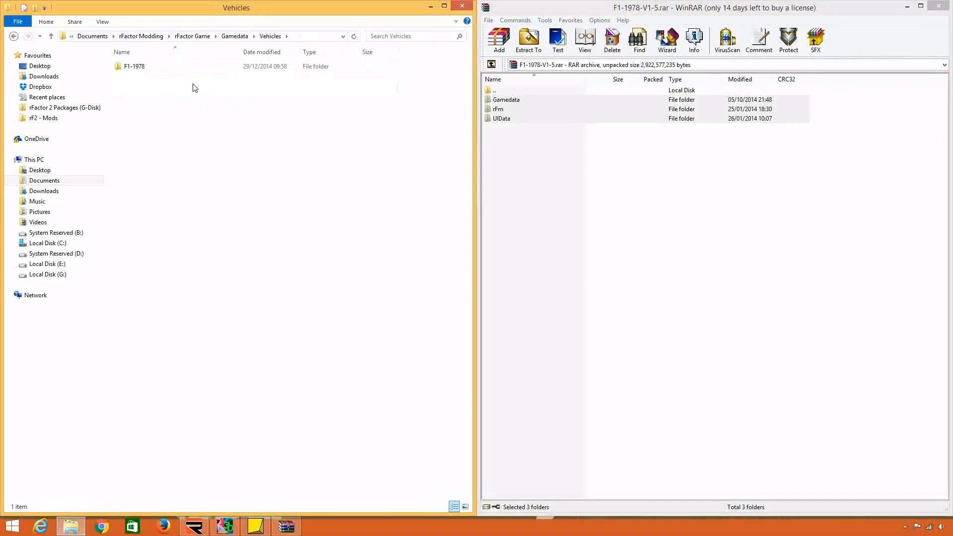
double_click(189, 70)
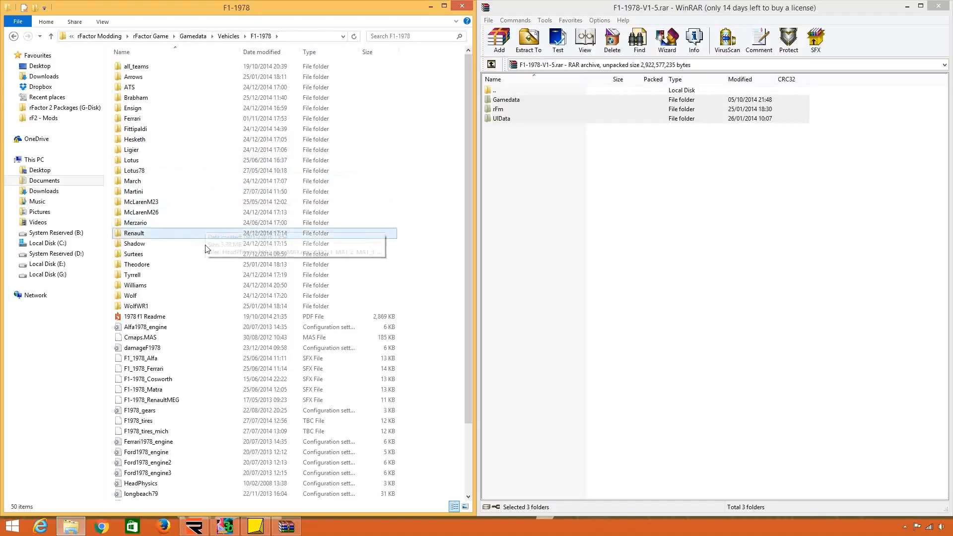
Sort the F1-1978 folder by type and copy Ferrari312T2.mas and Ferrari312T3.mas from its Ferrari subfolder.
click(318, 52)
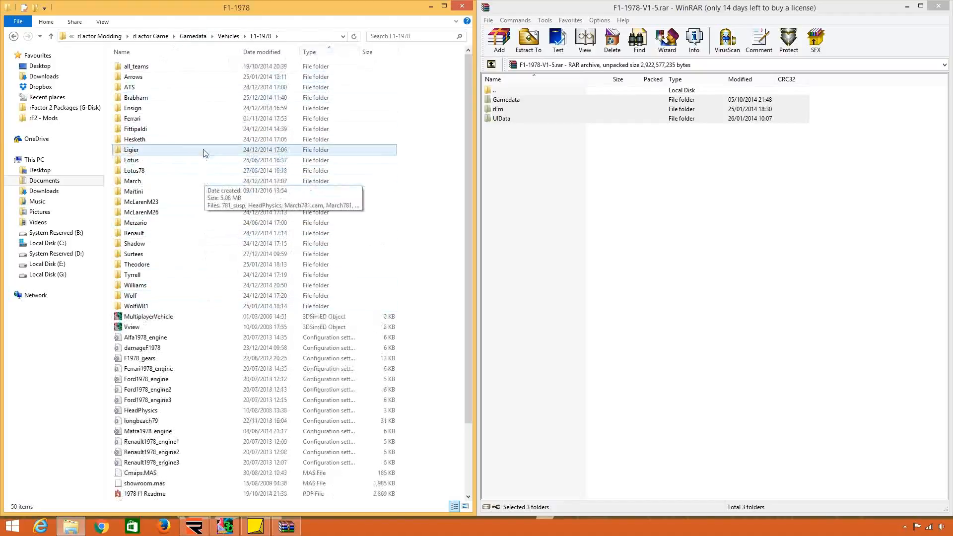
double_click(200, 118)
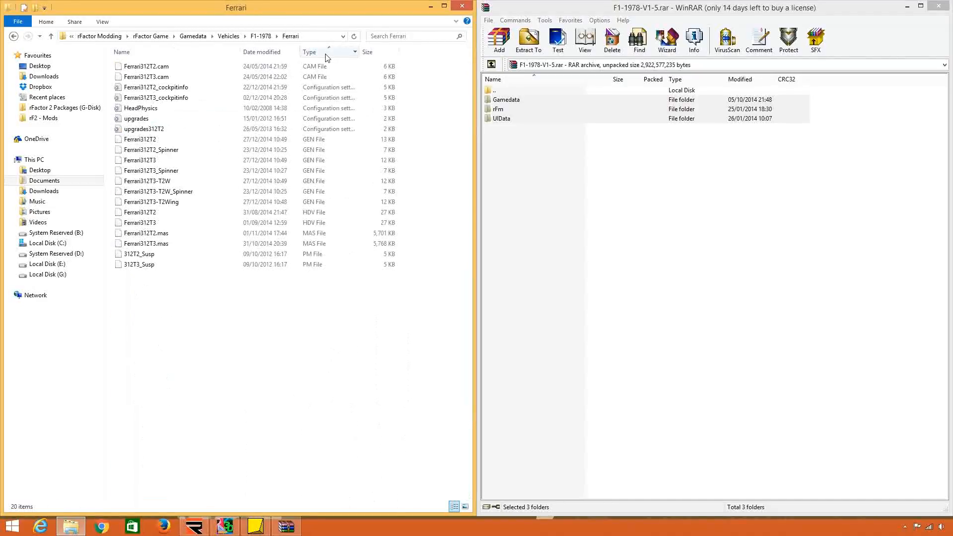
click(325, 243)
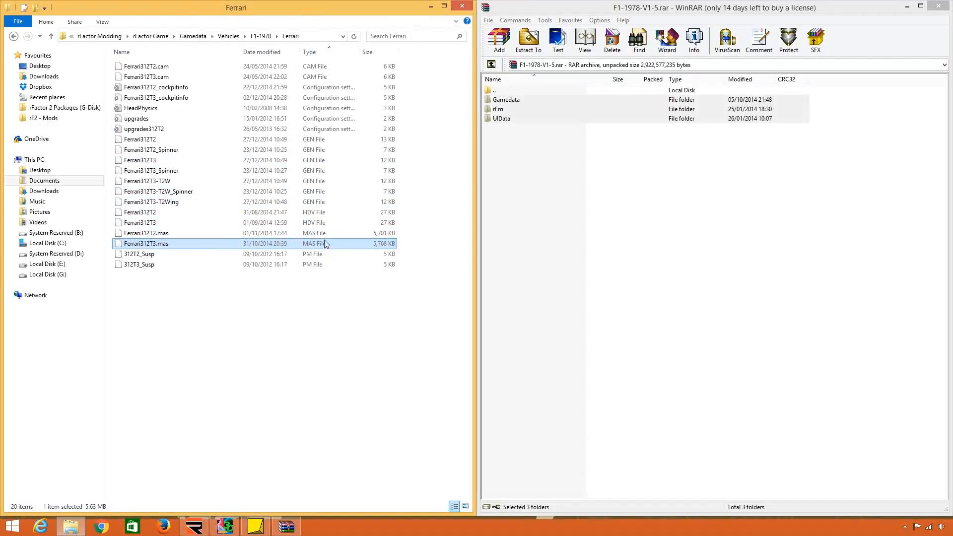
drag(411, 232, 380, 248)
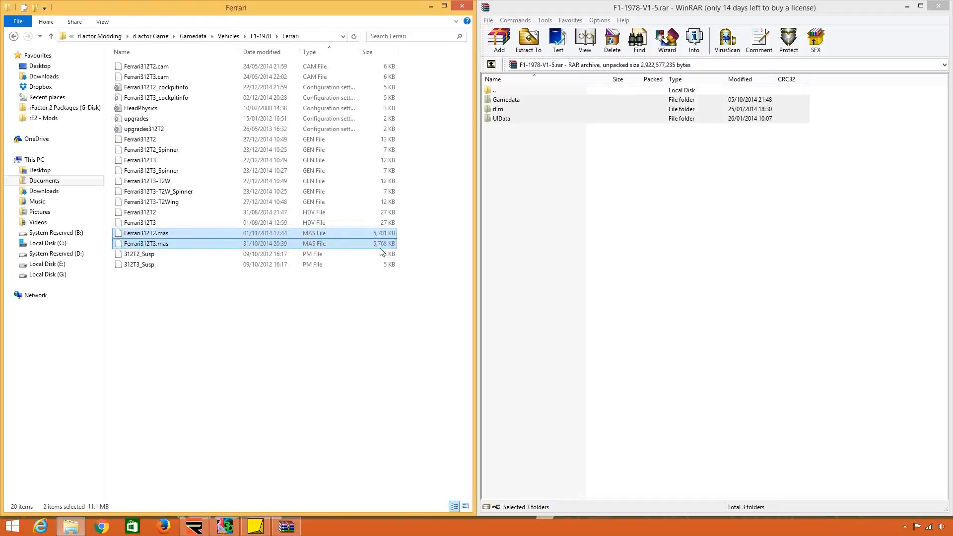
right_click(352, 241)
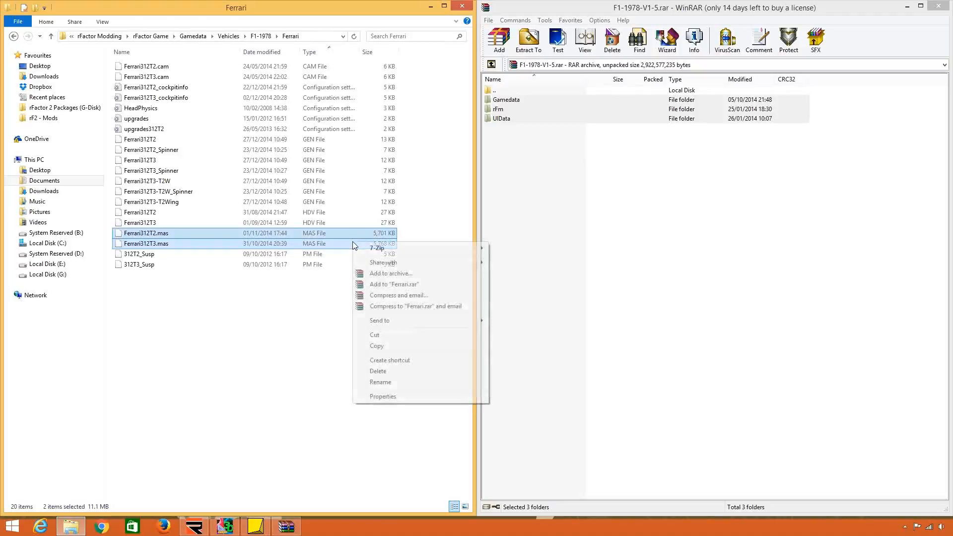
click(379, 348)
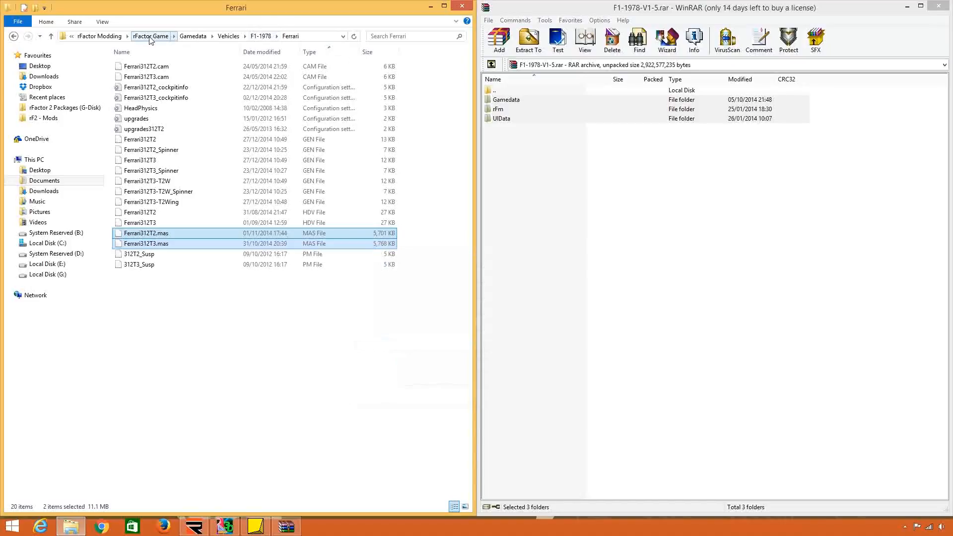
Return to the rFactor Modding folder and rename the rF1 folder as rF1 Maps.
click(99, 36)
right_click(152, 65)
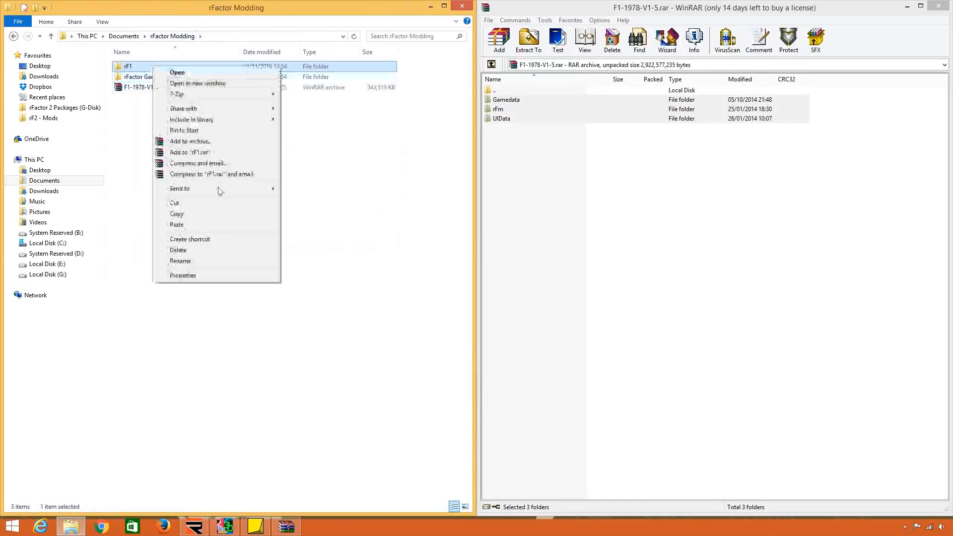
click(196, 261)
key(End)
text(Maps)
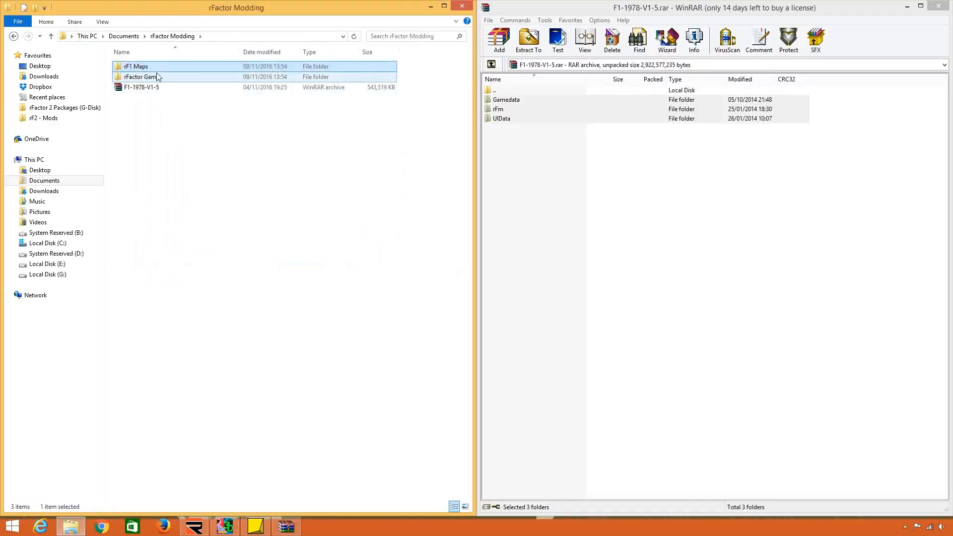
key(Return)
Paste the two copied Ferrari MAS files into the rFactor Modding folder.
right_click(165, 135)
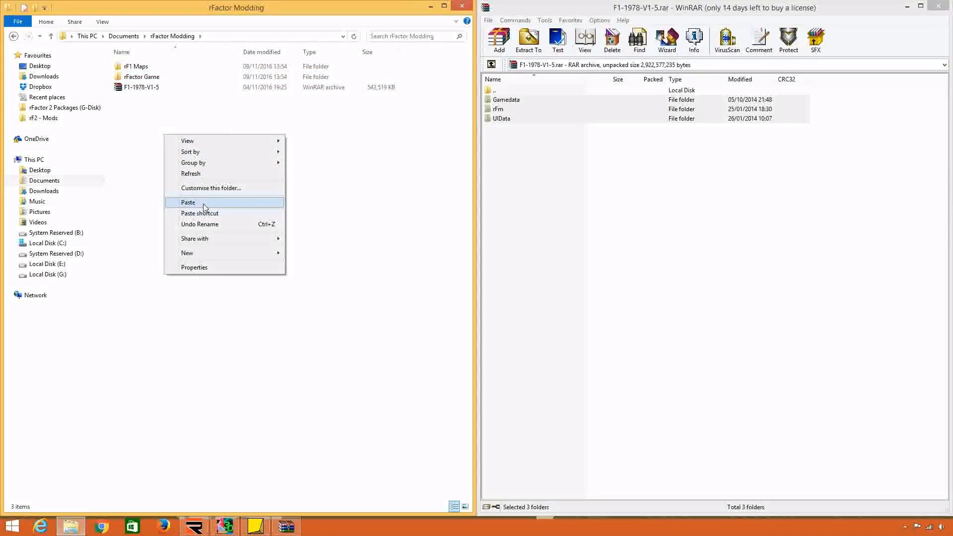
click(203, 204)
click(203, 204)
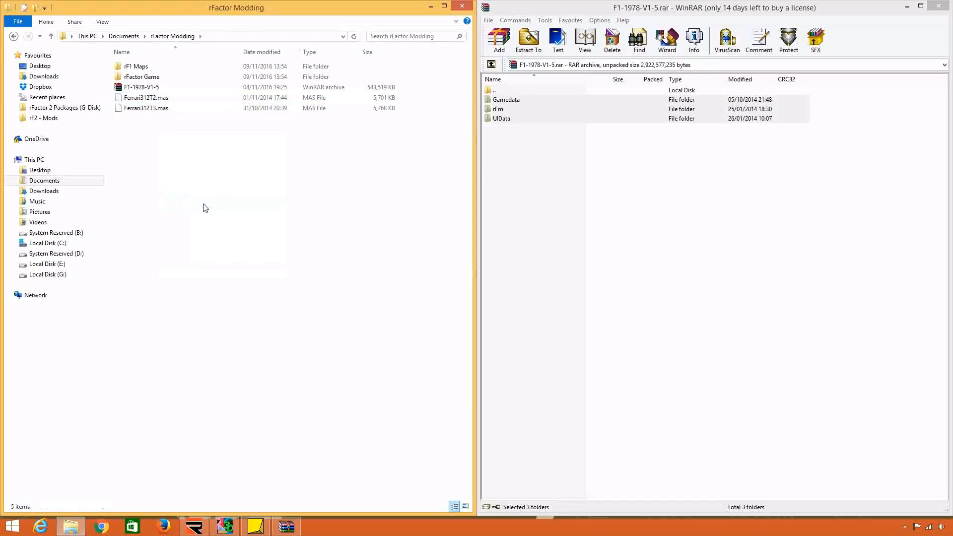
Close the archive window and launch the gMotor 2.0 MAS File Utility, placing it beside the folder window.
click(938, 6)
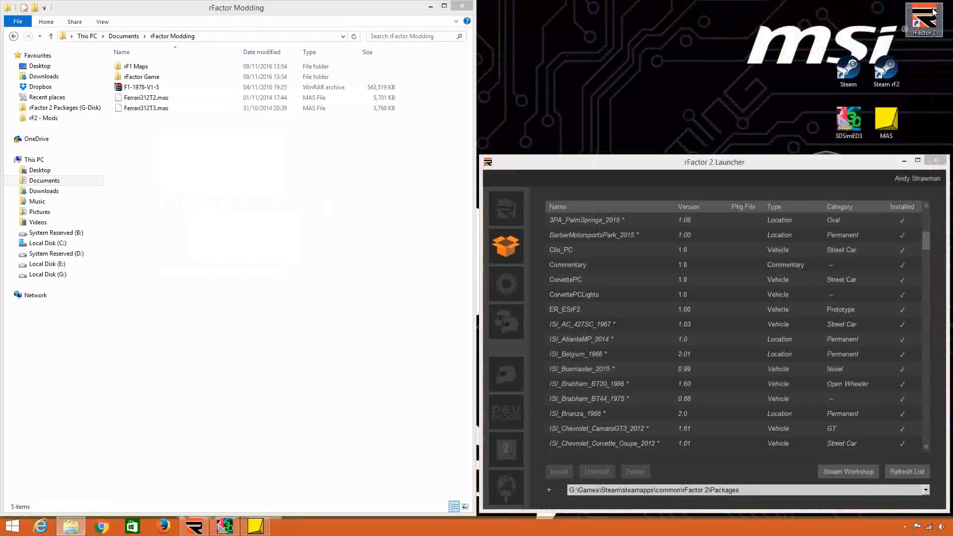
double_click(886, 121)
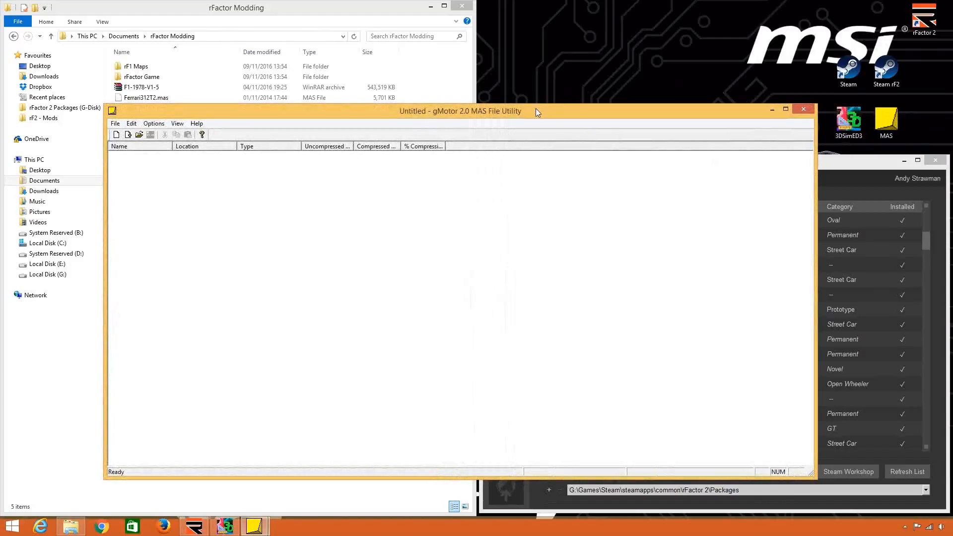
drag(535, 111, 950, 134)
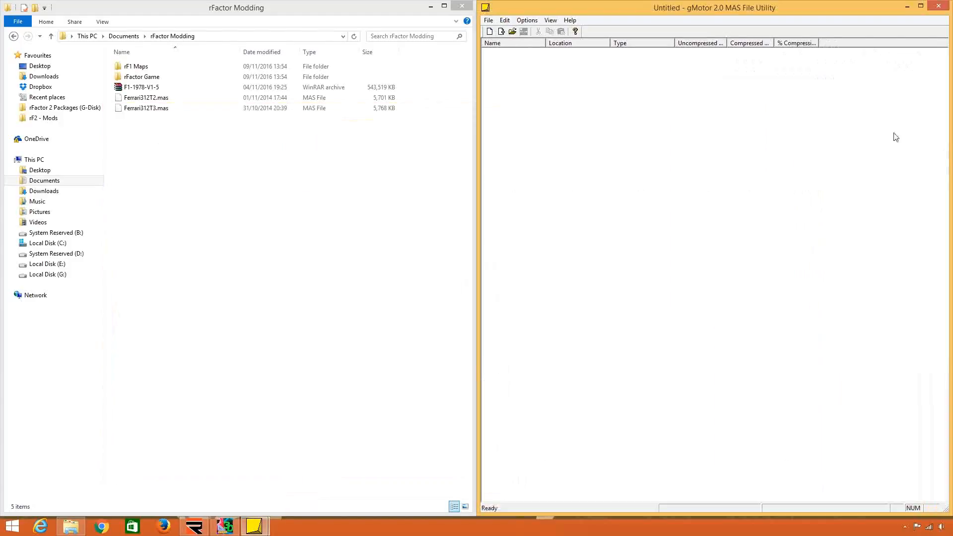
Open Ferrari312T2.mas from the rFactor Modding folder in Documents using the MAS File Utility.
click(512, 31)
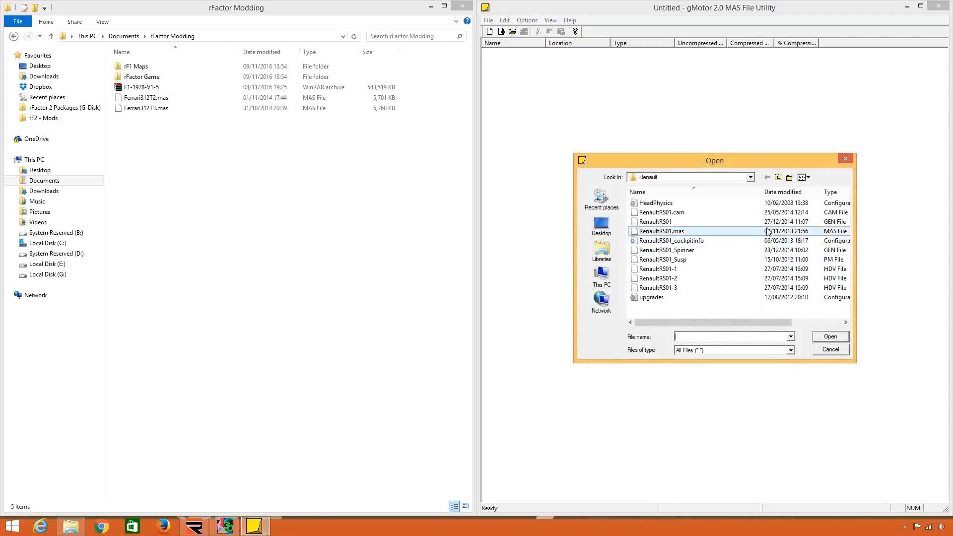
click(779, 178)
click(779, 177)
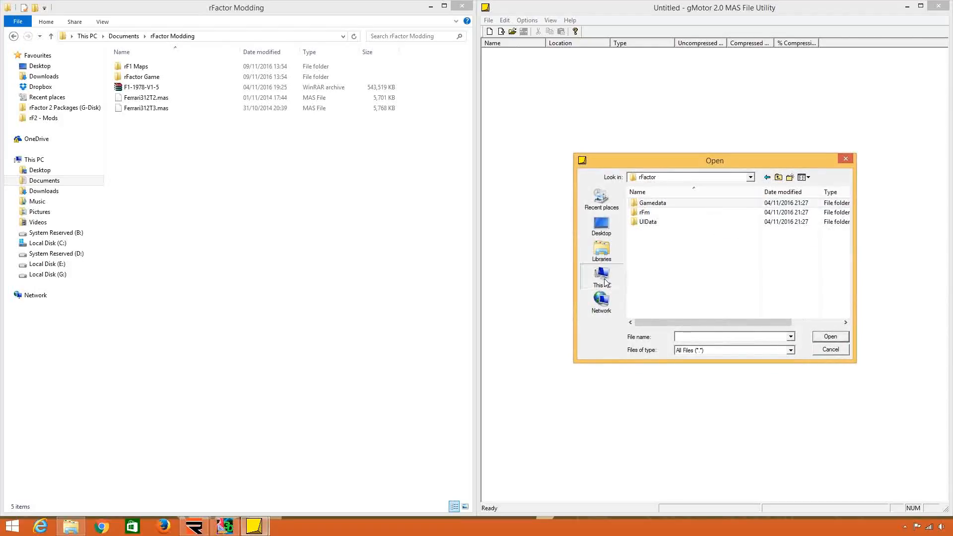
click(601, 250)
double_click(704, 201)
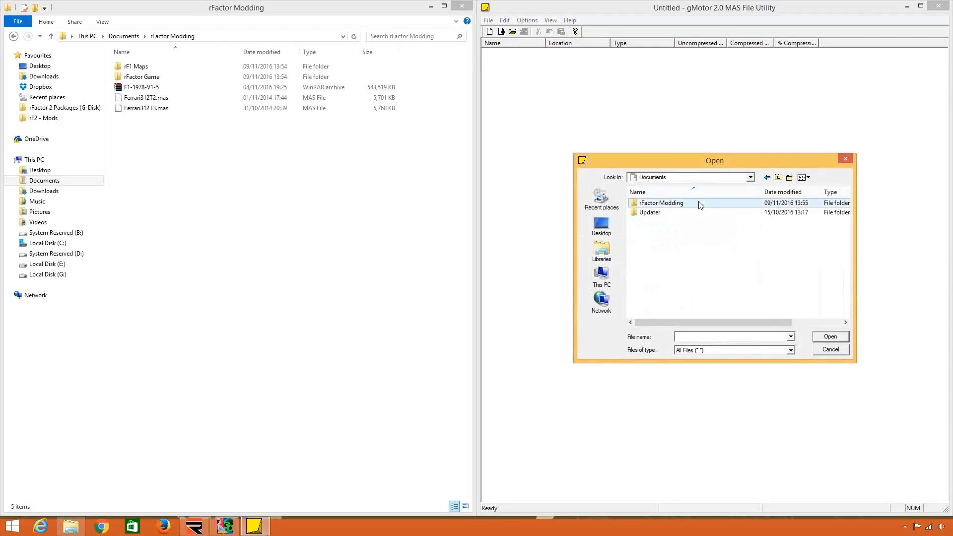
double_click(701, 202)
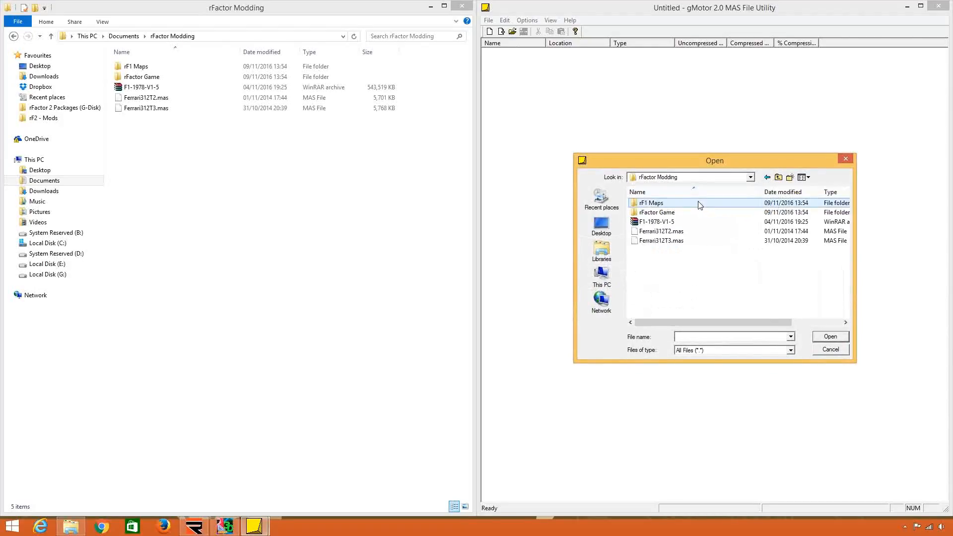
double_click(692, 233)
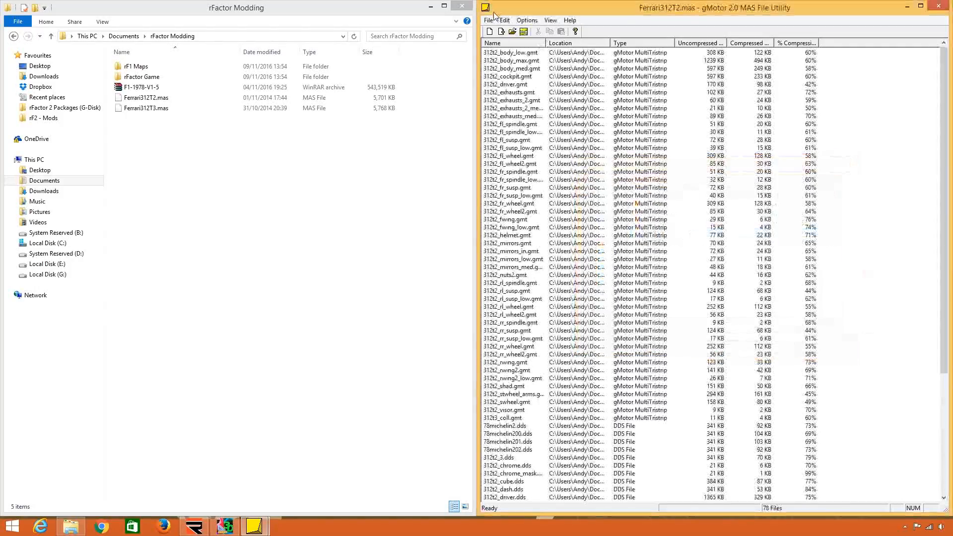
Select all files in Ferrari312T2.mas, start extracting them and choose the rF1 Maps folder in Documents > rFactor Modding as destination.
click(520, 53)
drag(941, 188, 937, 309)
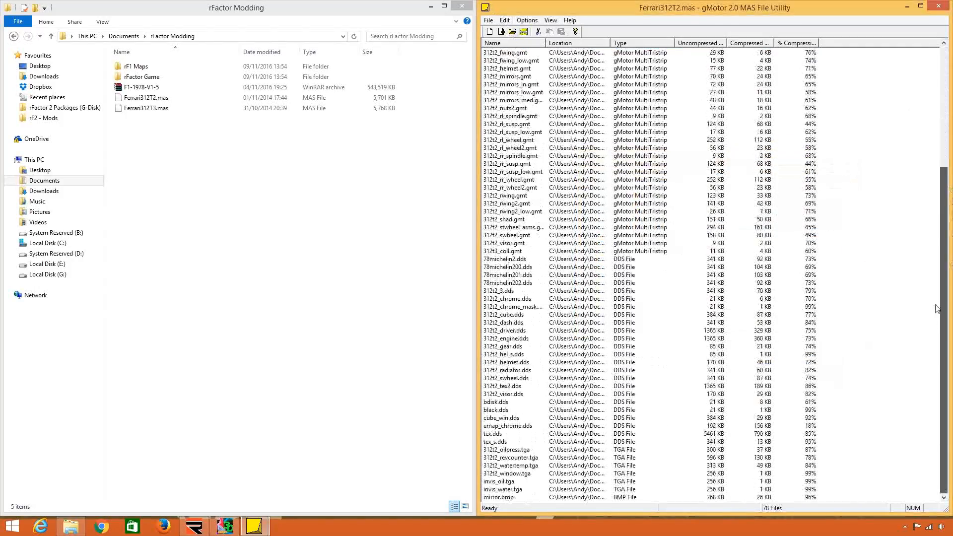
shift+click(506, 498)
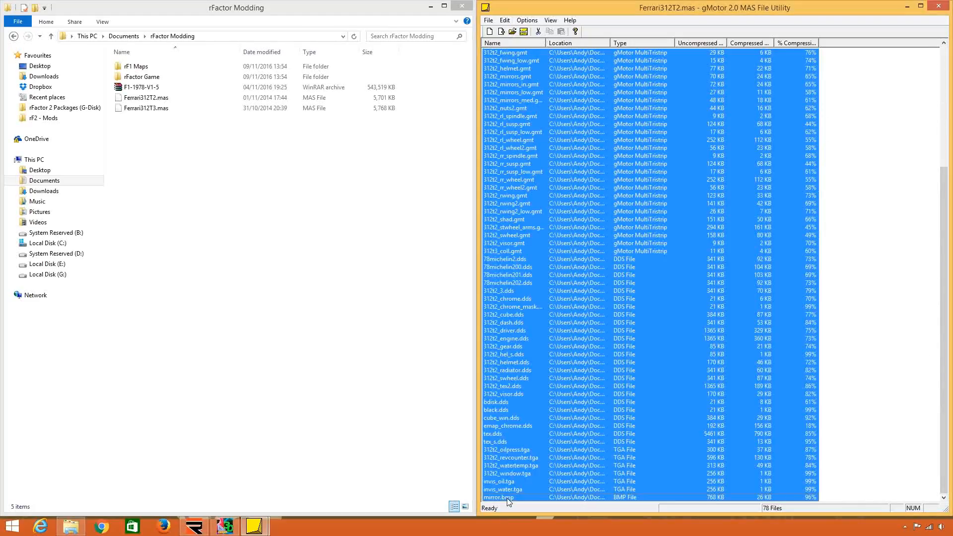
right_click(565, 233)
click(582, 266)
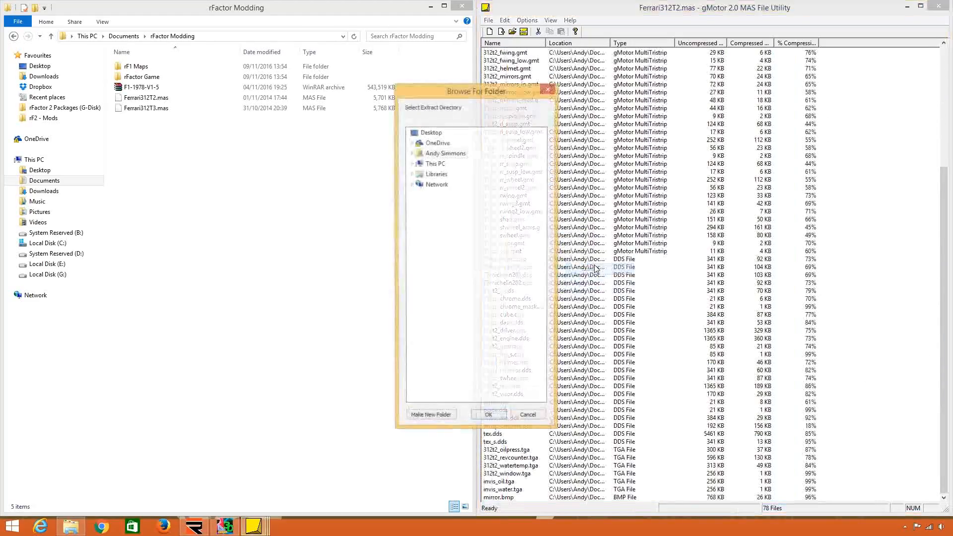
double_click(436, 164)
double_click(445, 184)
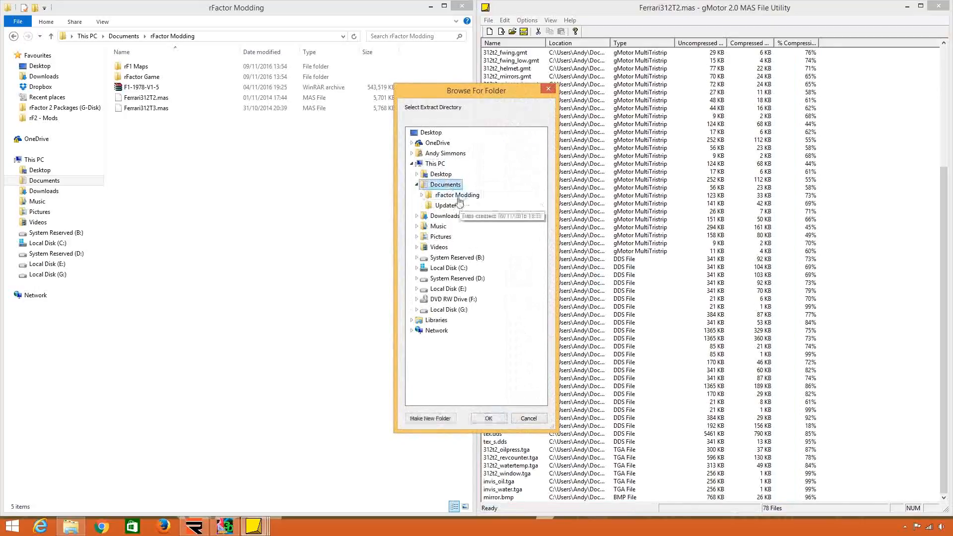
double_click(457, 194)
click(456, 206)
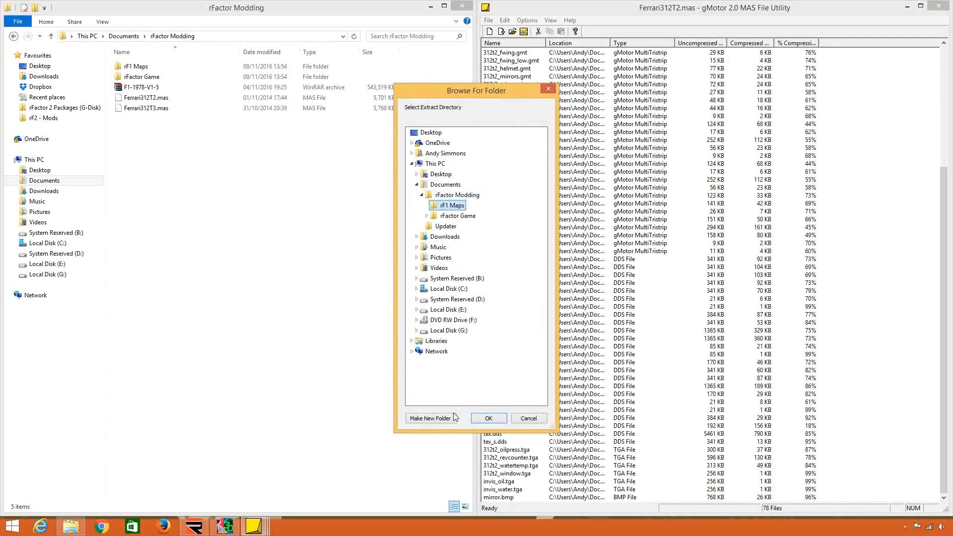
Rename the destination folder as rF1 Maps (312T2) and extract the selected files into it.
right_click(457, 208)
click(476, 351)
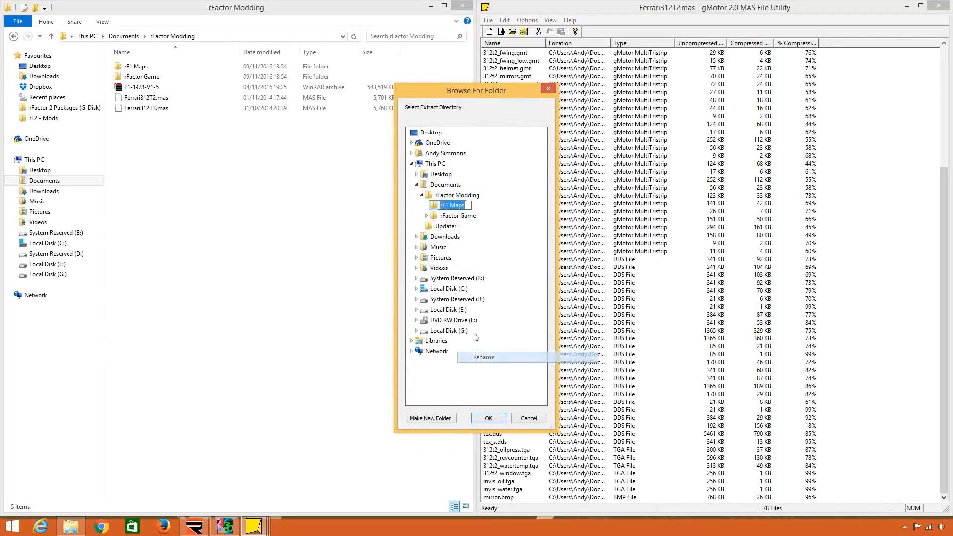
click(470, 204)
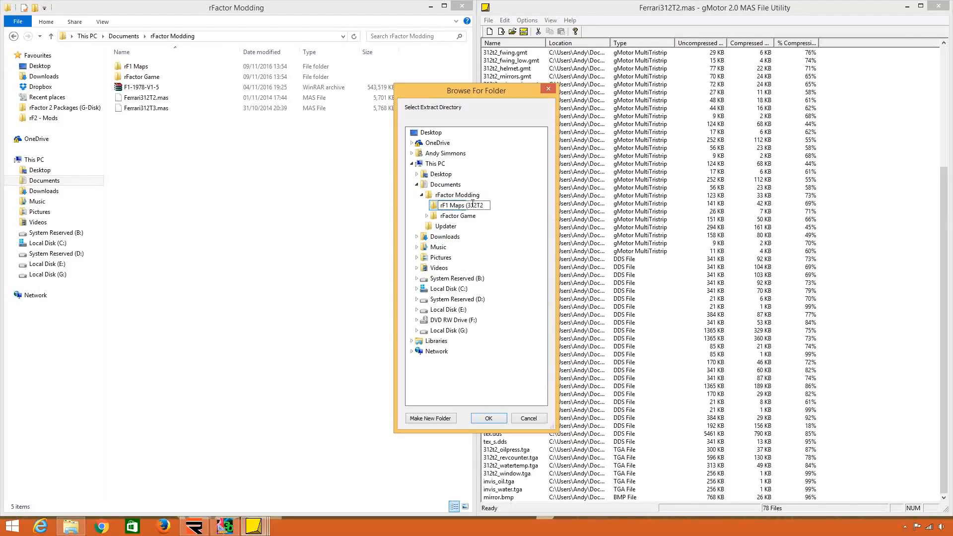
text((312T2))
key(Return)
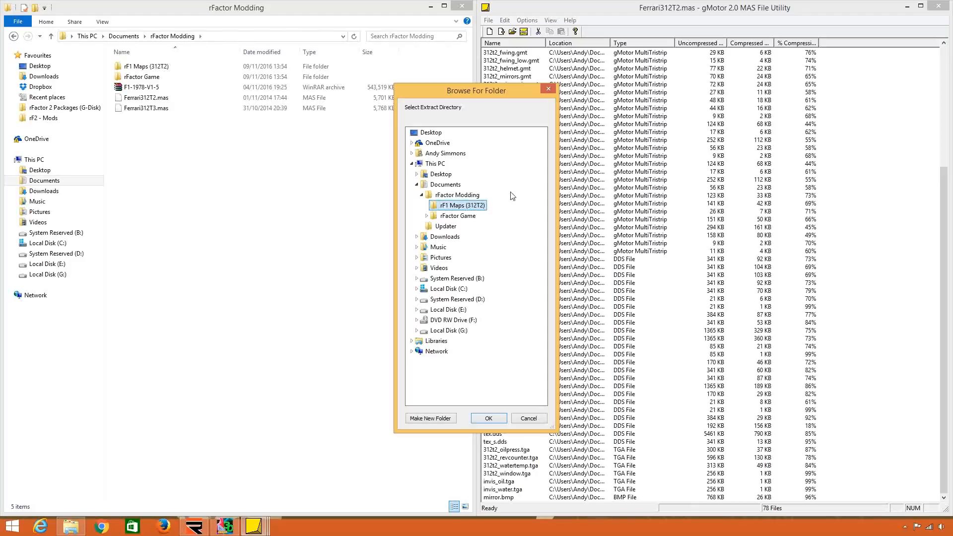
click(488, 419)
click(740, 274)
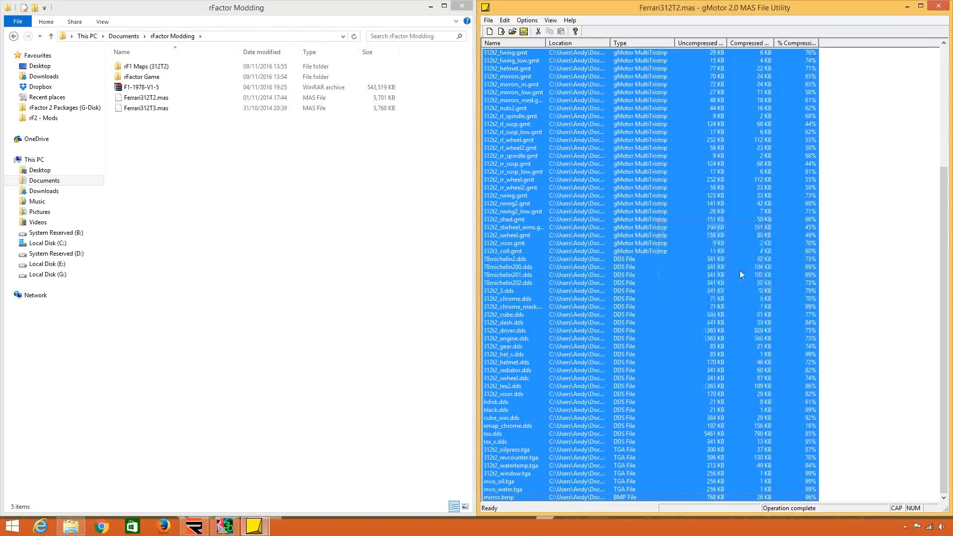
Create a new folder named rF1 Maps (312T3) in the rFactor Modding folder.
right_click(294, 171)
mouse_move(363, 289)
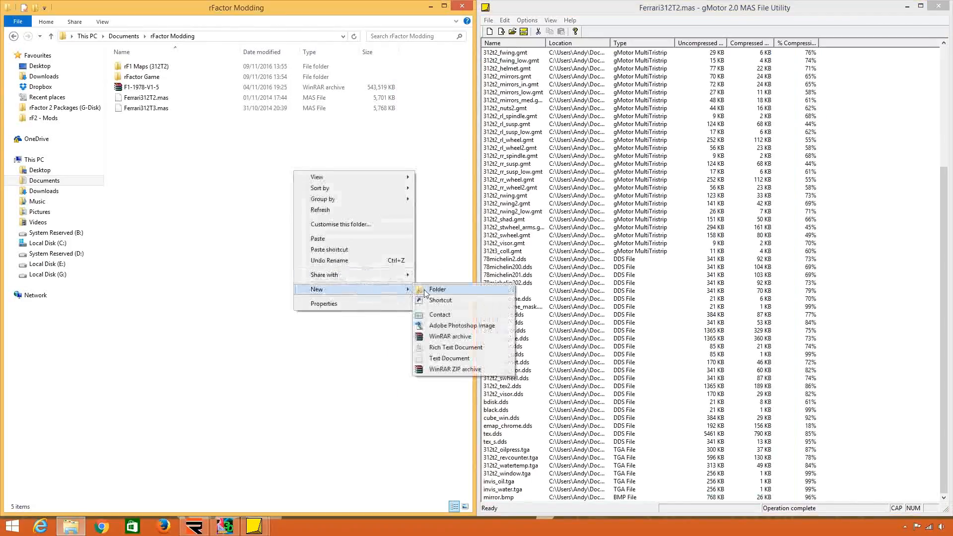
click(437, 289)
text(Rf)
key(BackSpace)
key(BackSpace)
text(rf)
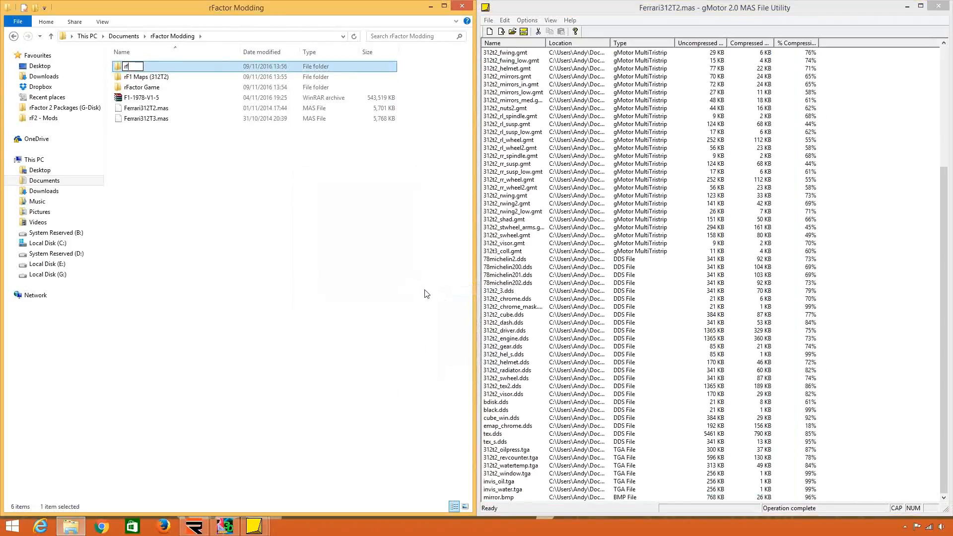
text(F1 Maps (312T3)
key(Return)
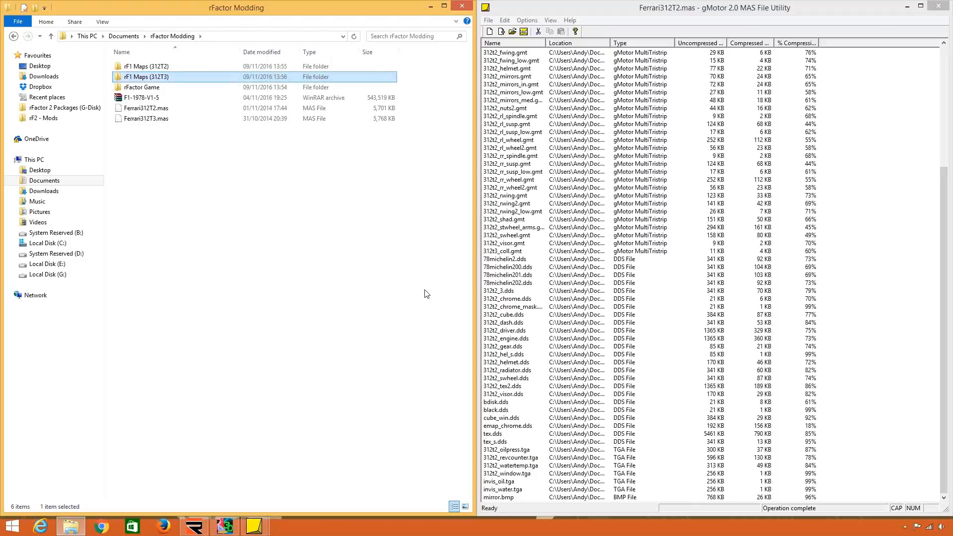
Open Ferrari312T3.mas in the MAS File Utility and select all of its files.
click(512, 31)
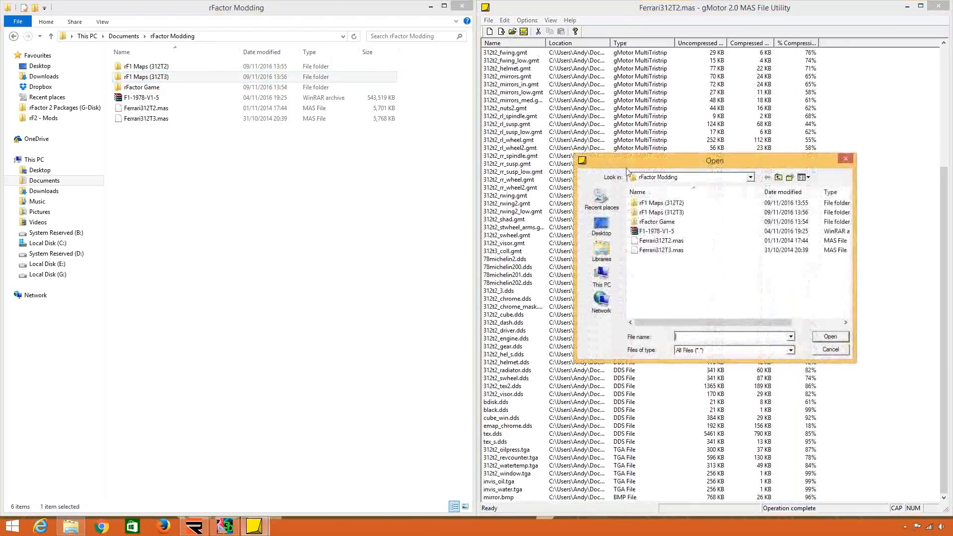
double_click(677, 252)
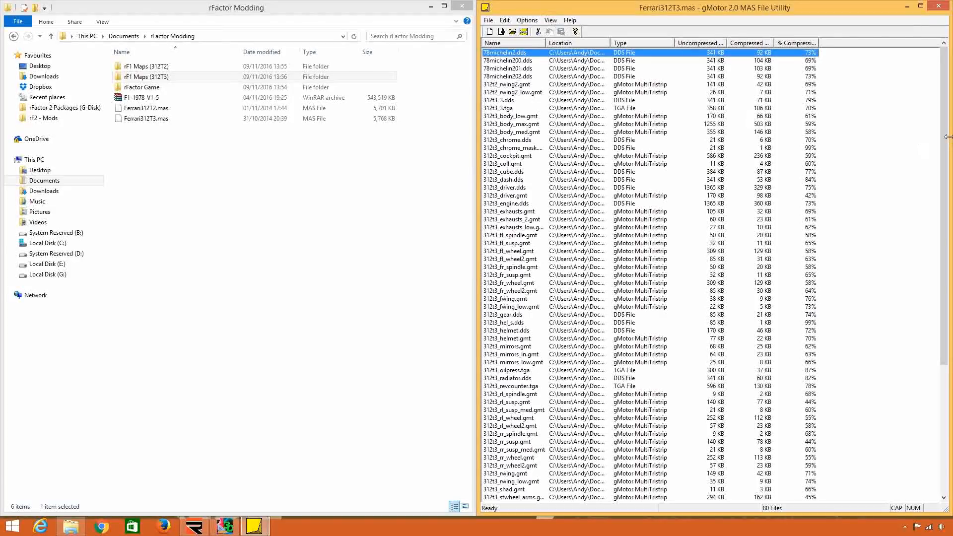
scroll(935, 314, down, 8)
key(ctrl+a)
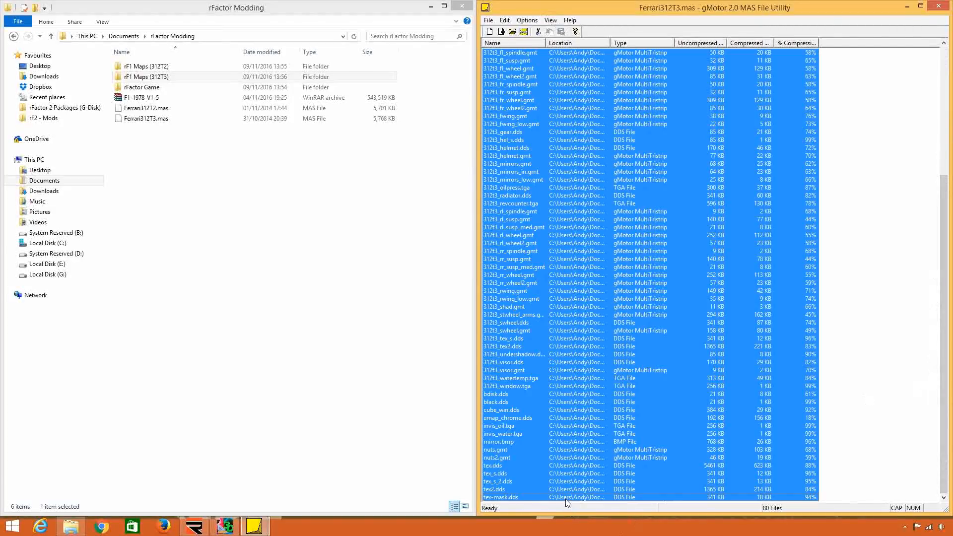
Extract the selected files into the rF1 Maps (312T3) folder in Documents > rFactor Modding.
right_click(575, 213)
click(615, 247)
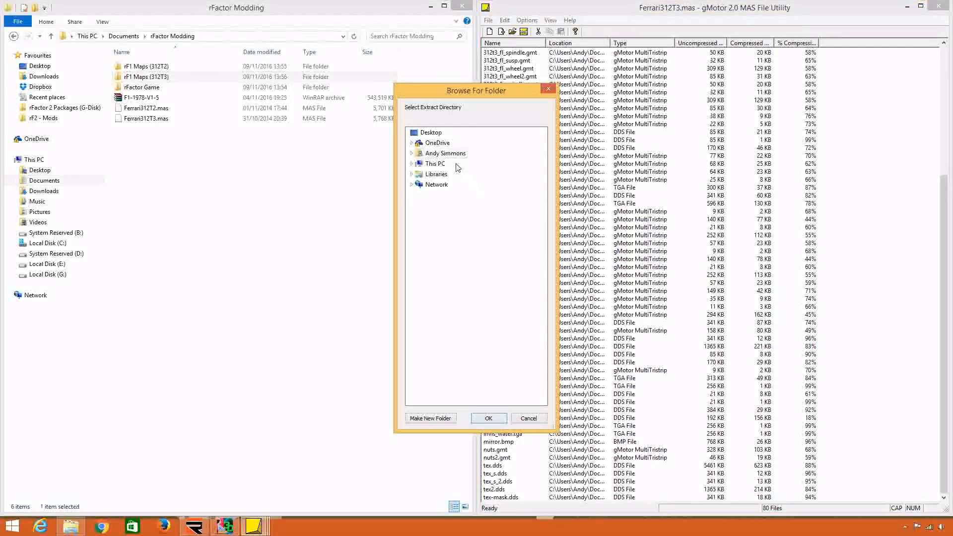
click(439, 164)
double_click(446, 184)
double_click(454, 195)
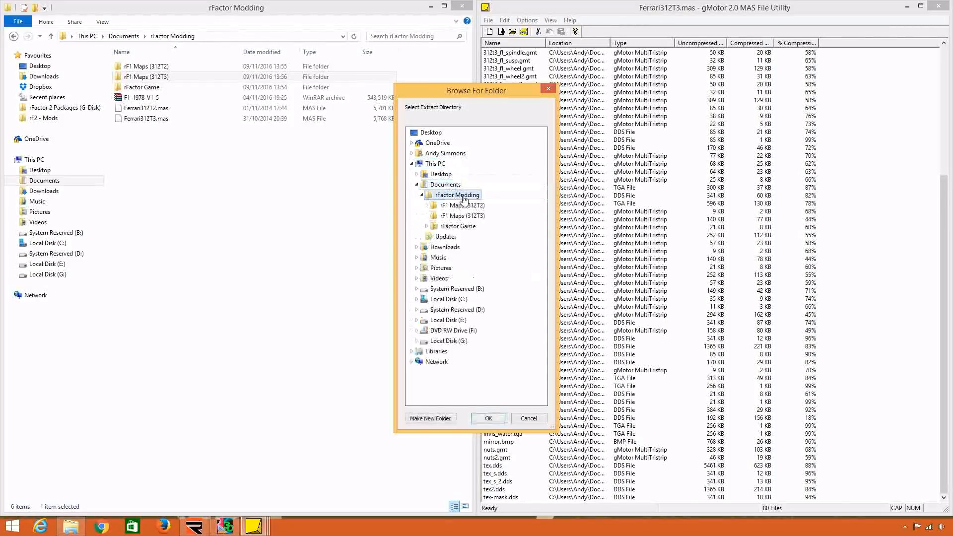
click(464, 215)
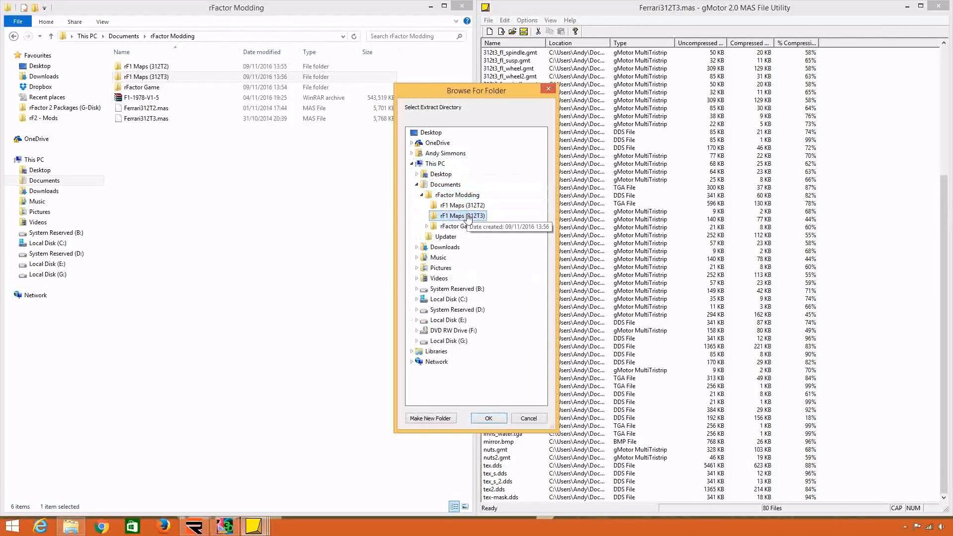
click(492, 420)
click(744, 281)
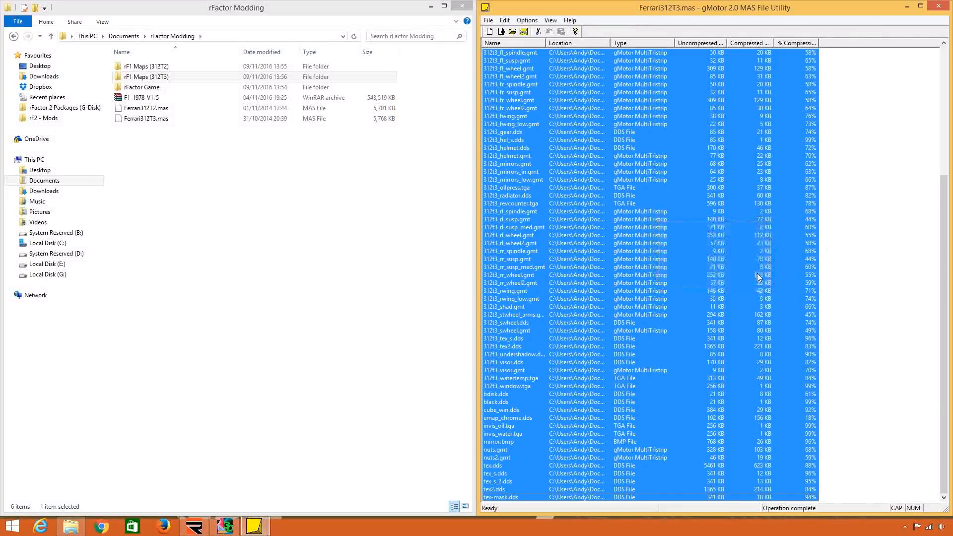
Create a new folder named rF1 Physics in the rFactor Modding folder.
click(211, 189)
right_click(196, 156)
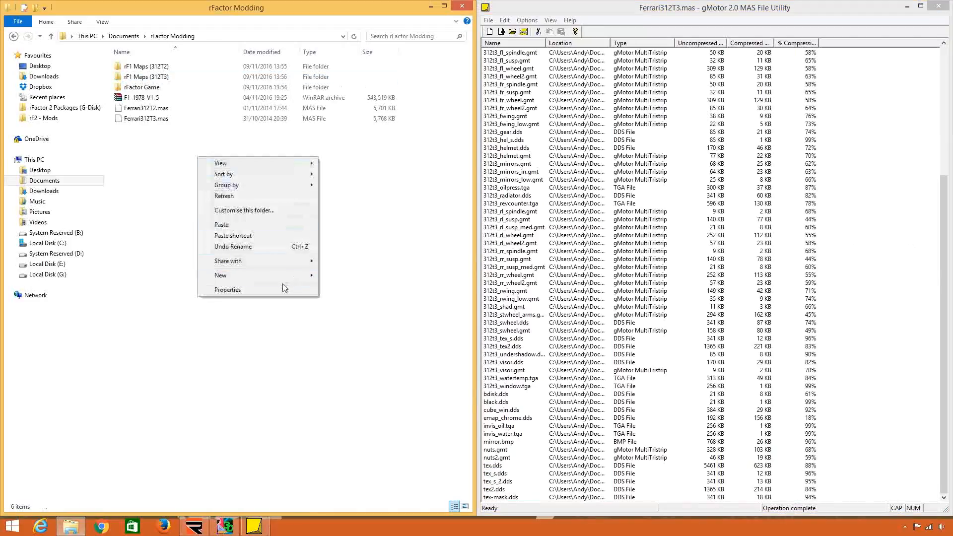
mouse_move(295, 276)
click(347, 278)
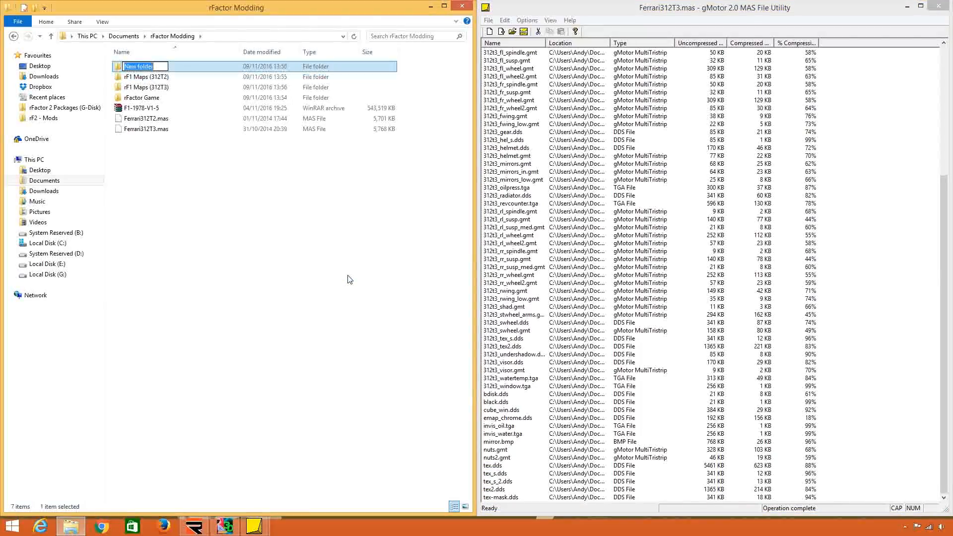
text(Rf)
text(F1)
text( Main)
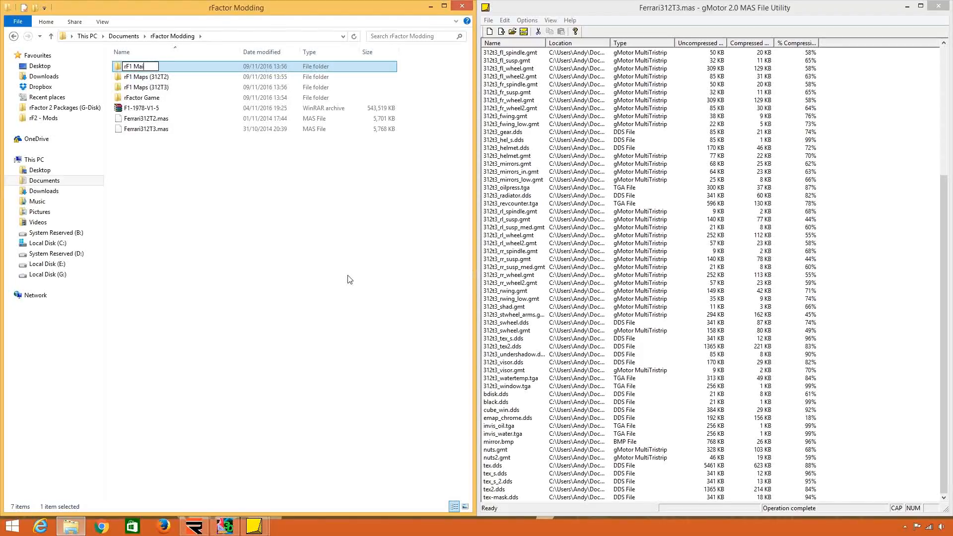
key(BackSpace)
key(BackSpace)
key(BackSpace)
text(Physic)
key(Return)
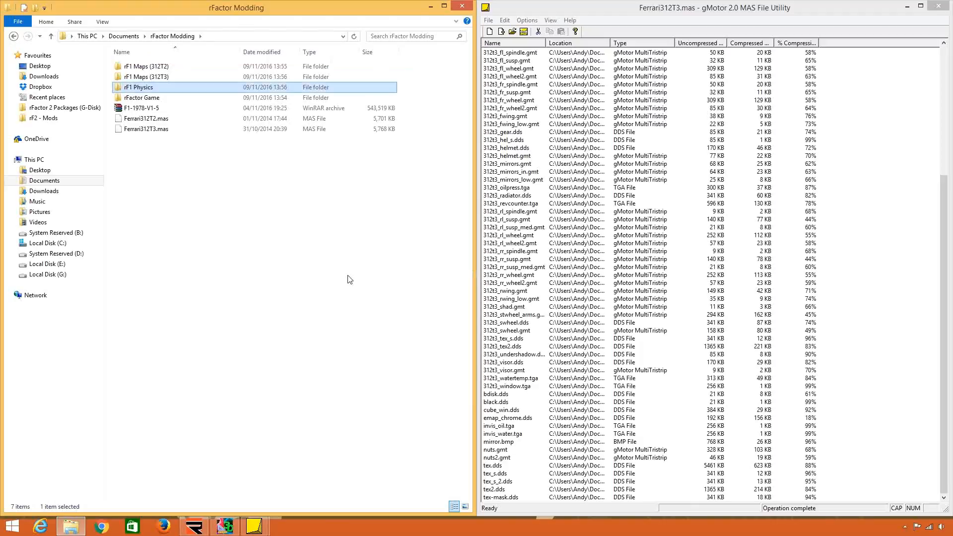
Open the F1-1978 folder under rFactor Game > Gamedata > Vehicles and go to its loose files below the team folders.
double_click(163, 98)
double_click(163, 66)
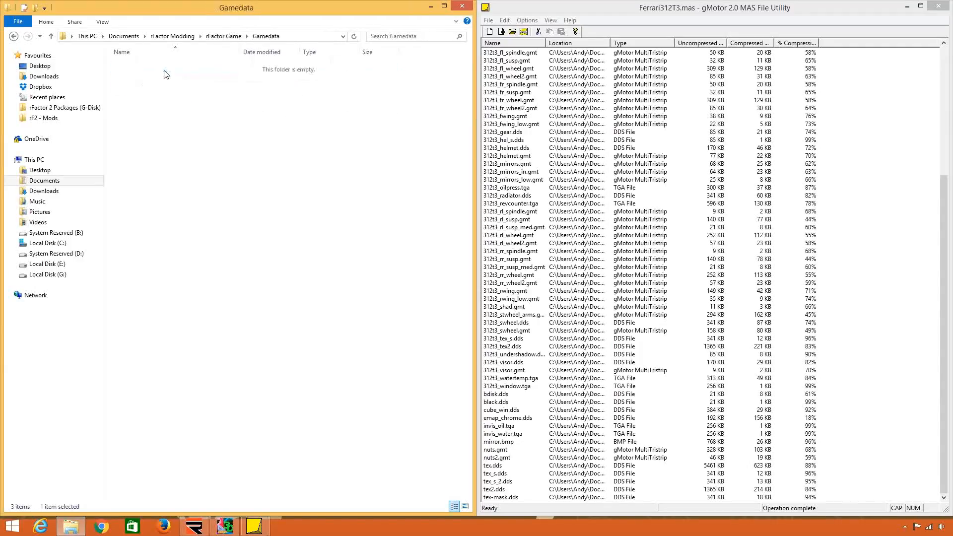
double_click(164, 87)
double_click(164, 67)
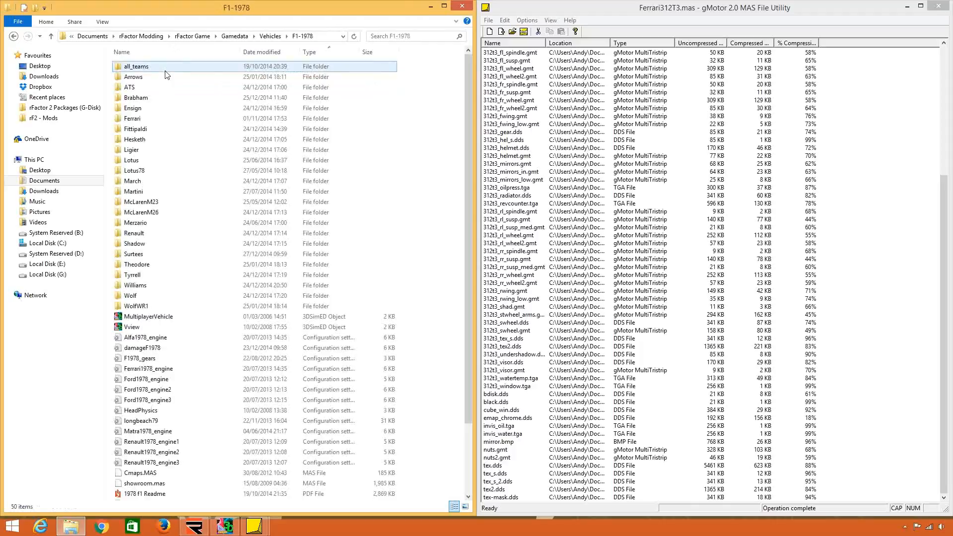
scroll(192, 219, down, 3)
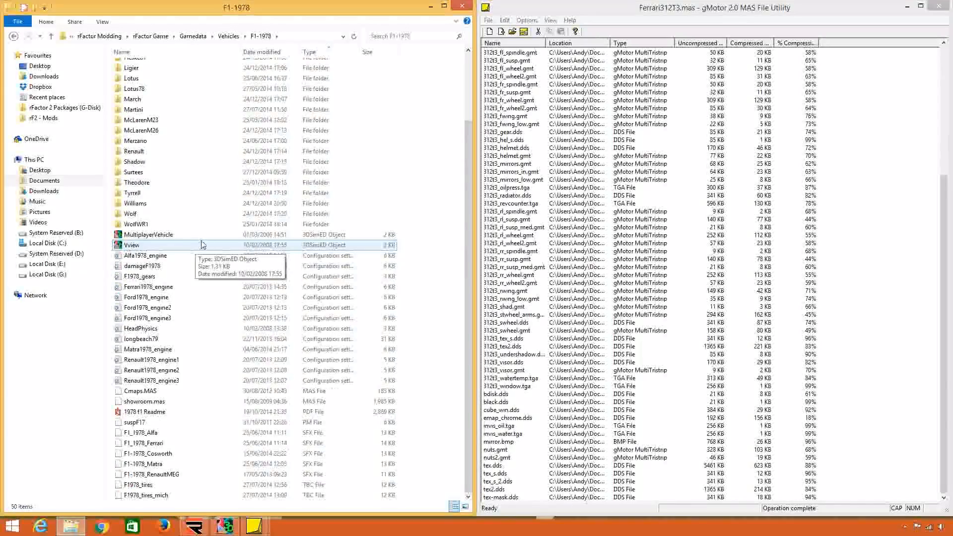
click(298, 297)
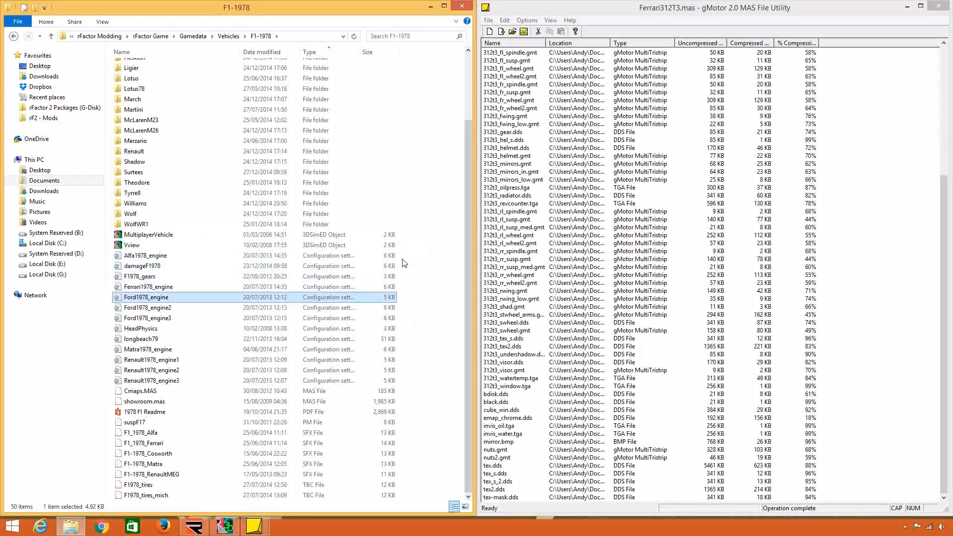
drag(413, 256, 356, 435)
drag(351, 508, 350, 497)
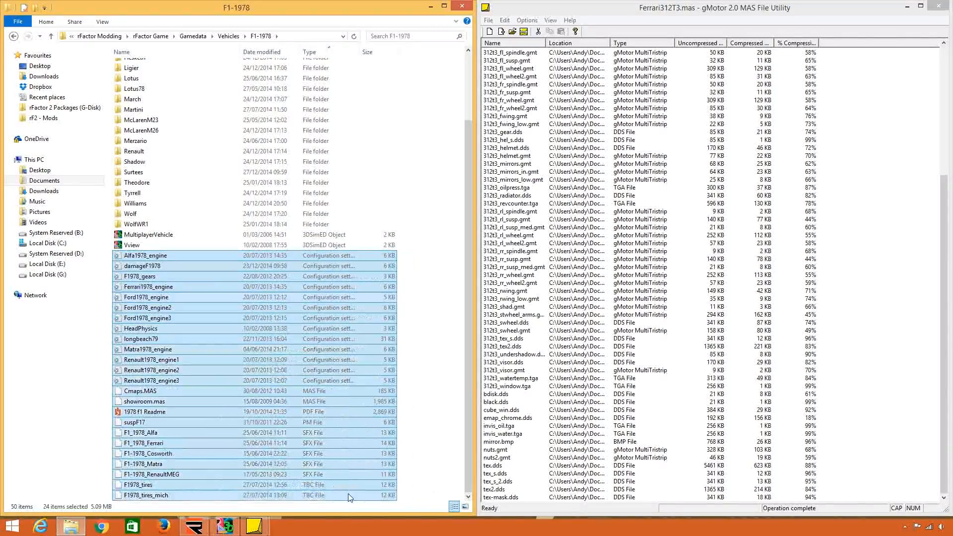
click(399, 390)
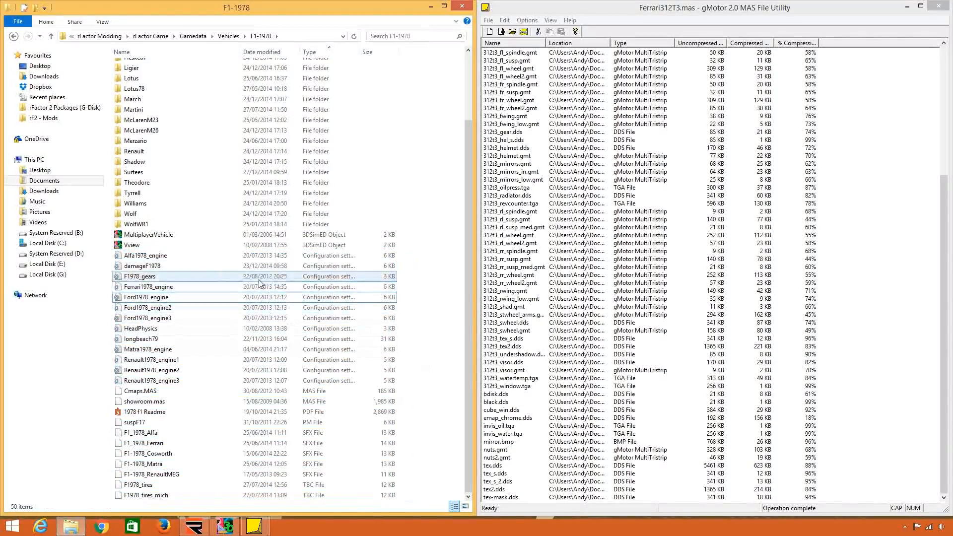
Copy the configuration, PM, SFX and TBC files from the F1-1978 vehicle folder into the rF1 Physics folder in rFactor Modding.
click(268, 255)
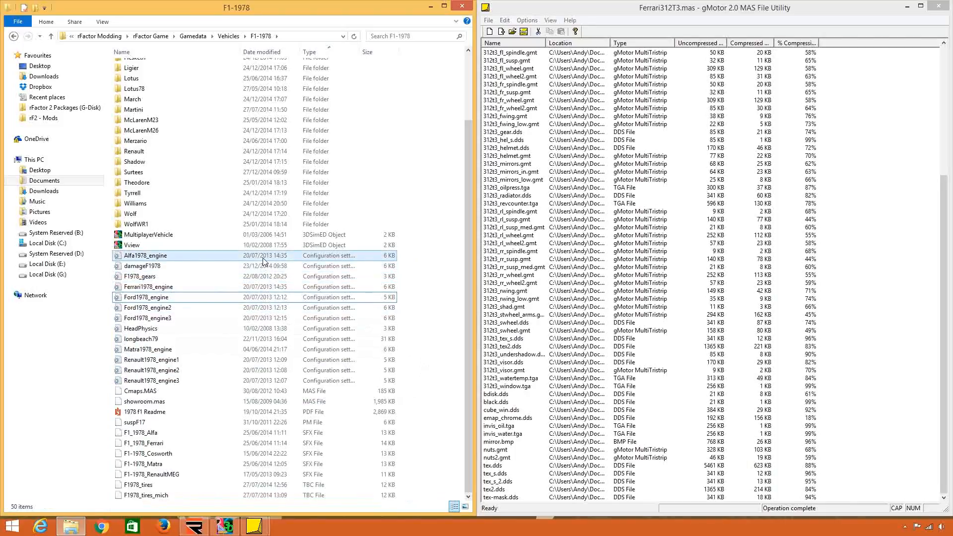
shift+click(243, 381)
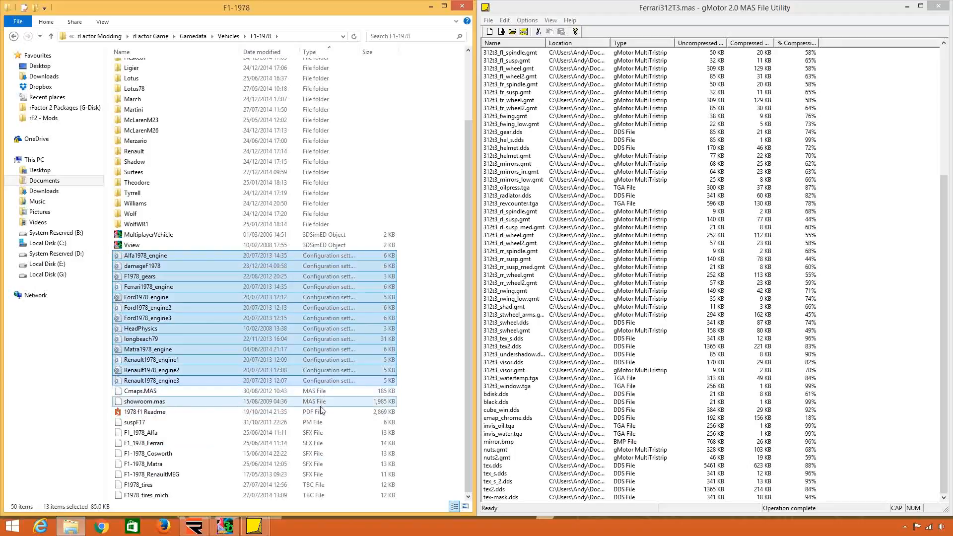
ctrl+click(318, 425)
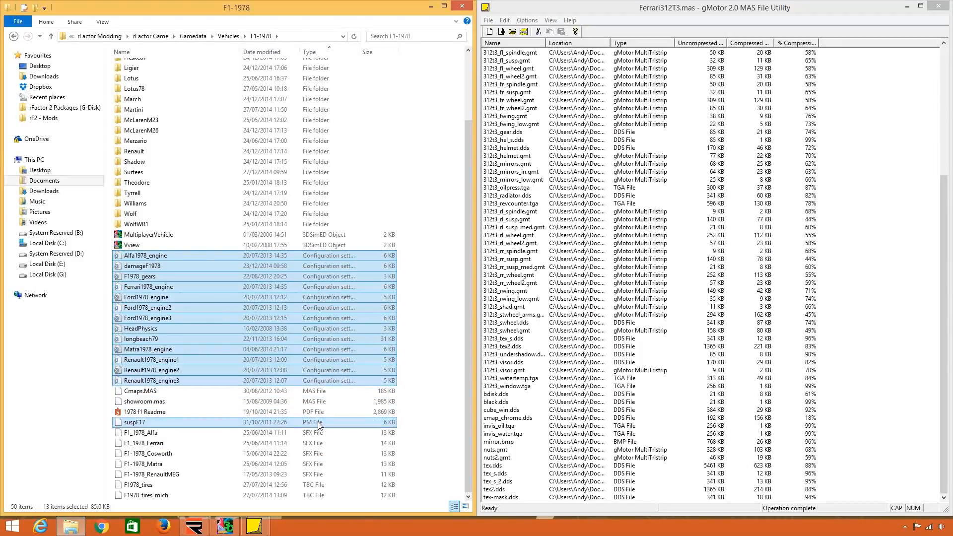
ctrl+shift+click(332, 495)
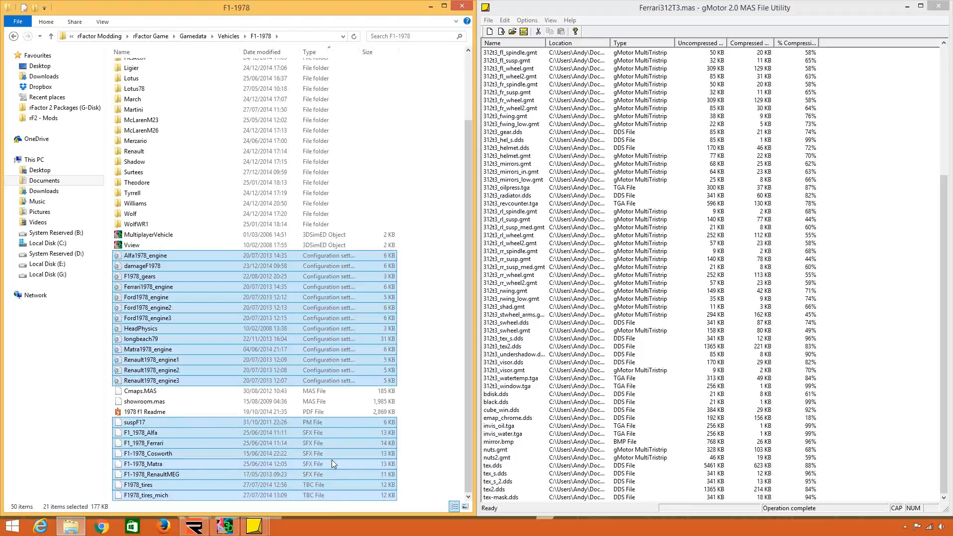
right_click(331, 460)
click(368, 405)
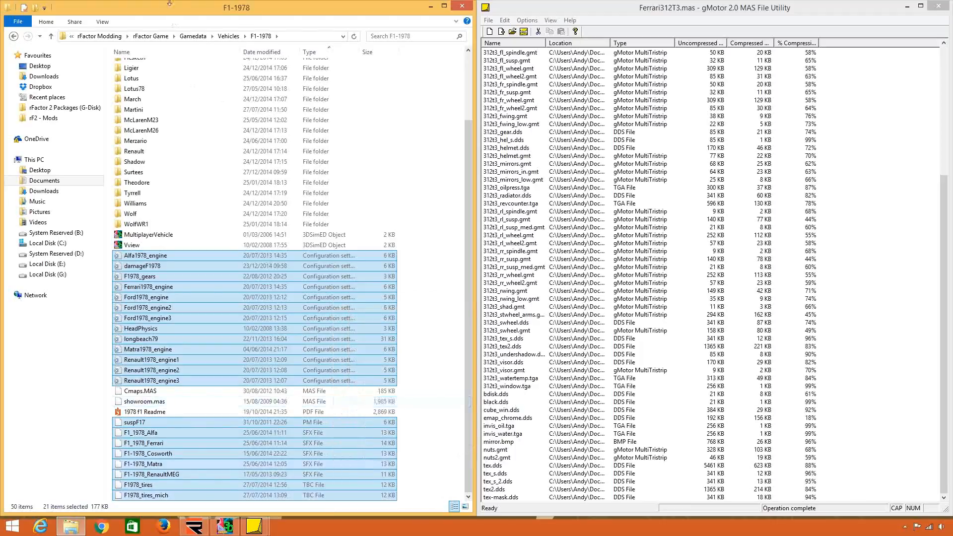
click(117, 37)
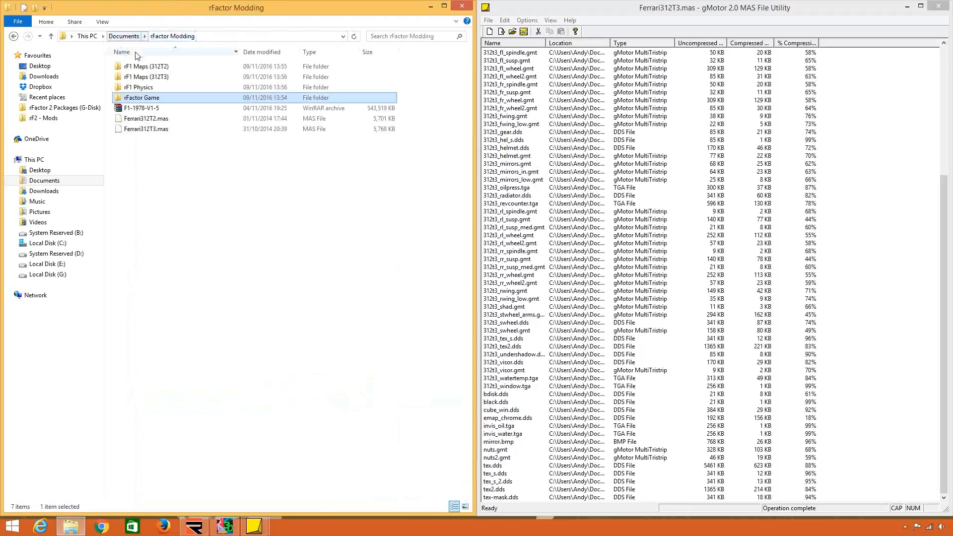
double_click(168, 88)
right_click(229, 205)
click(263, 272)
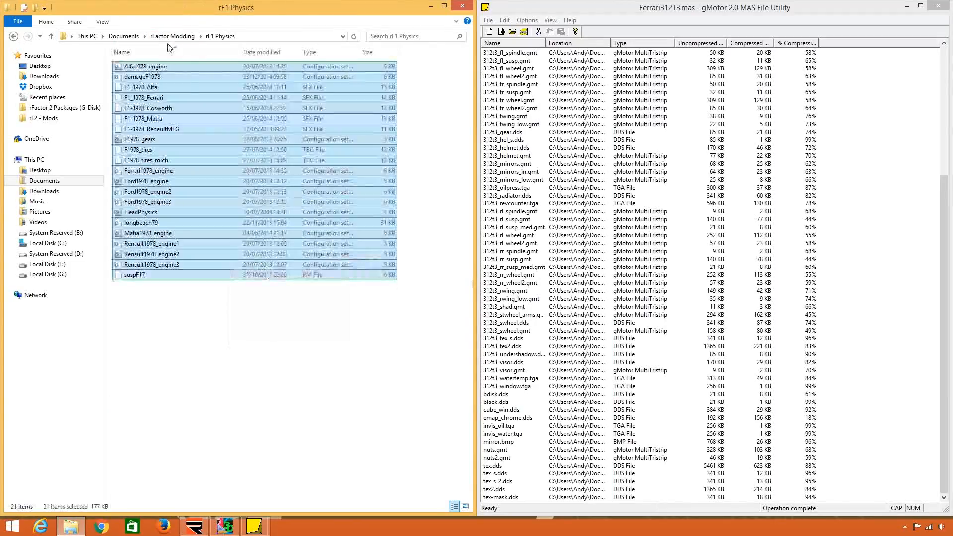
Go to rFactor Game > Gamedata > Vehicles > F1-1978 and open the Ferrari team folder.
click(172, 36)
double_click(149, 96)
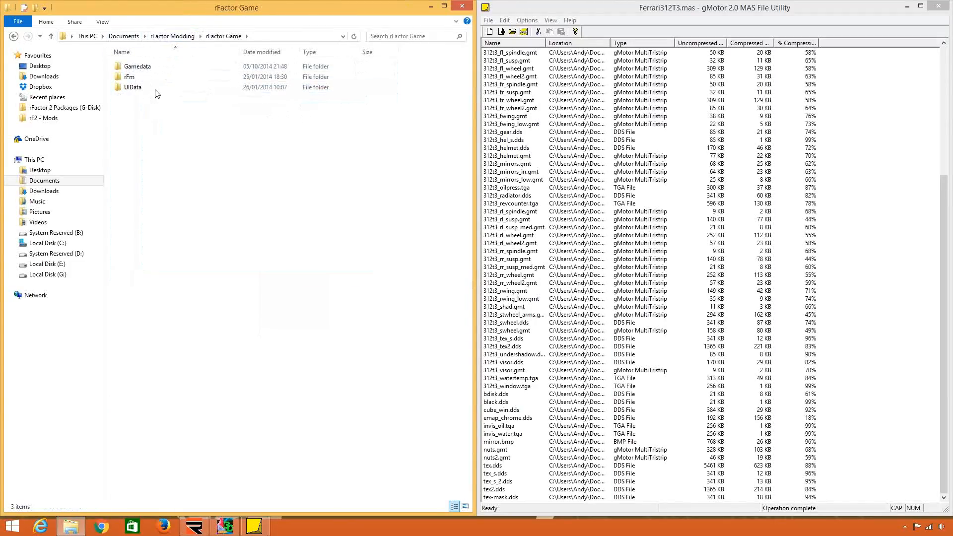
click(157, 67)
double_click(157, 67)
double_click(149, 77)
click(266, 36)
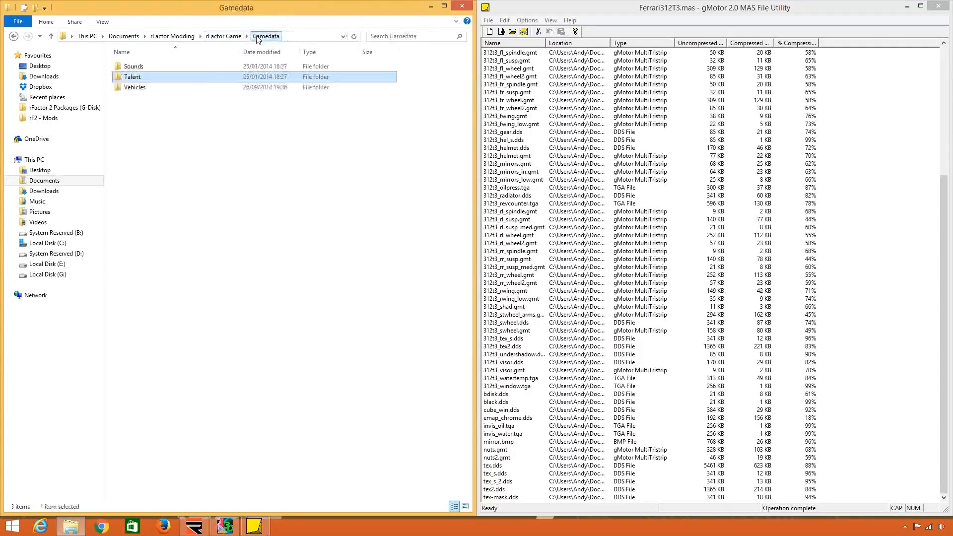
double_click(198, 89)
double_click(189, 69)
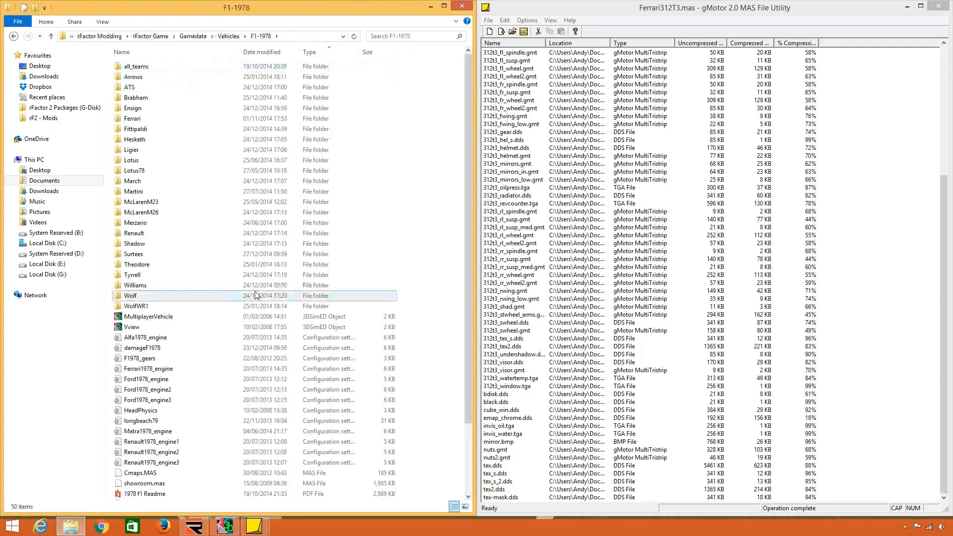
scroll(247, 394, down, 3)
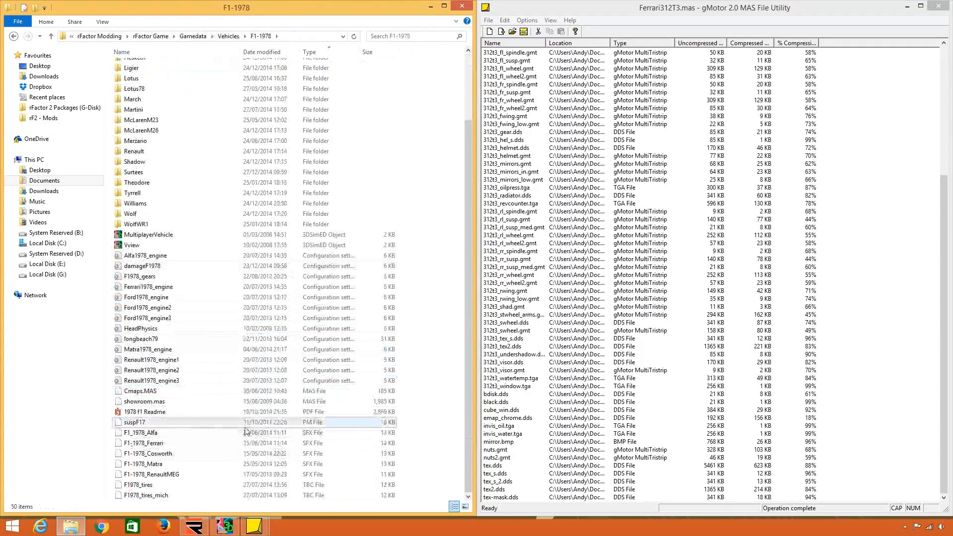
scroll(246, 411, up, 3)
scroll(247, 411, down, 3)
scroll(248, 392, up, 3)
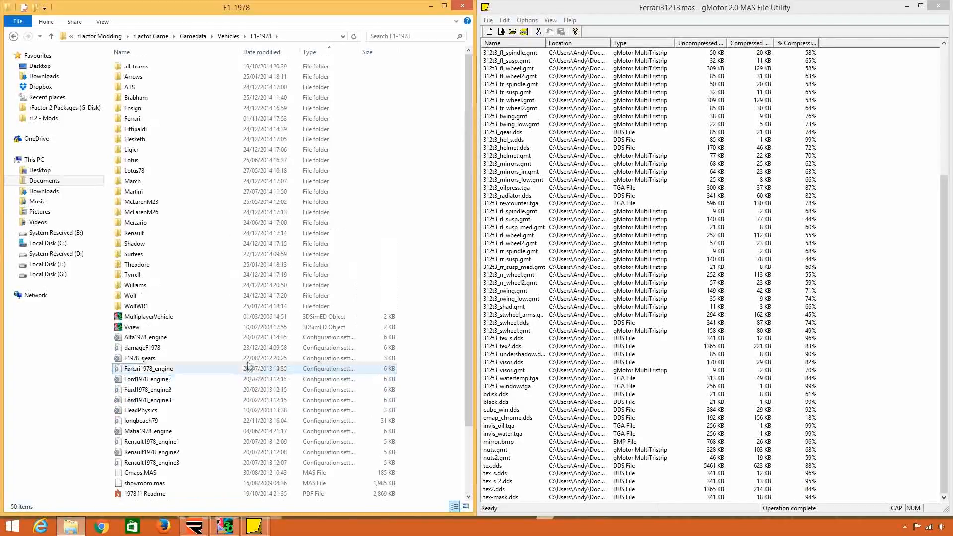
double_click(208, 120)
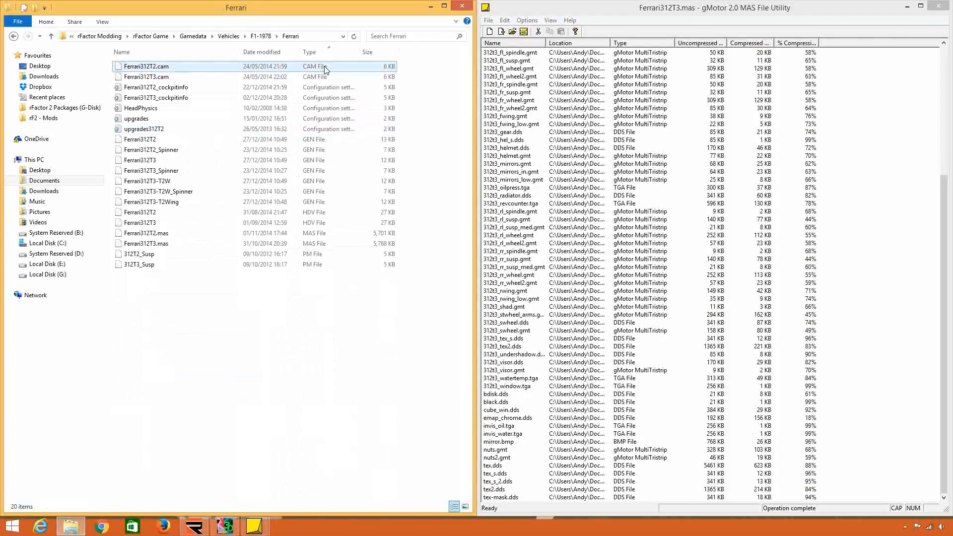
Select every file in the Ferrari folder except Ferrari312T2.mas and Ferrari312T3.mas and copy them.
click(316, 110)
click(304, 128)
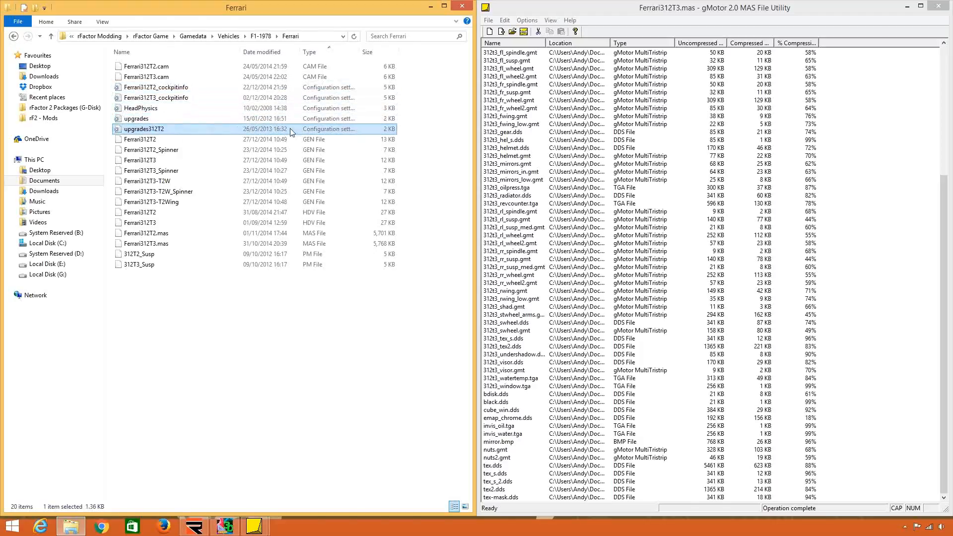
click(296, 151)
click(295, 182)
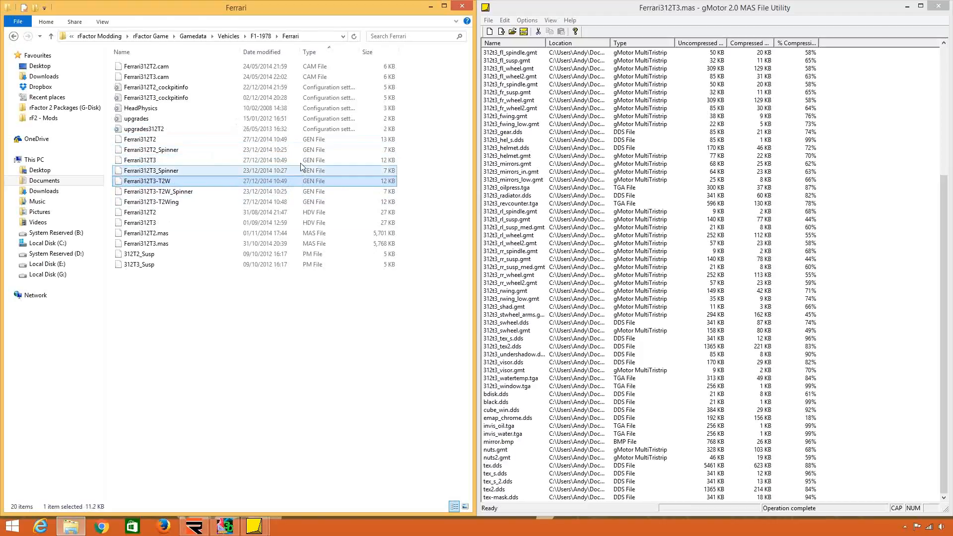
click(311, 212)
ctrl+click(314, 223)
ctrl+click(319, 264)
ctrl+click(320, 254)
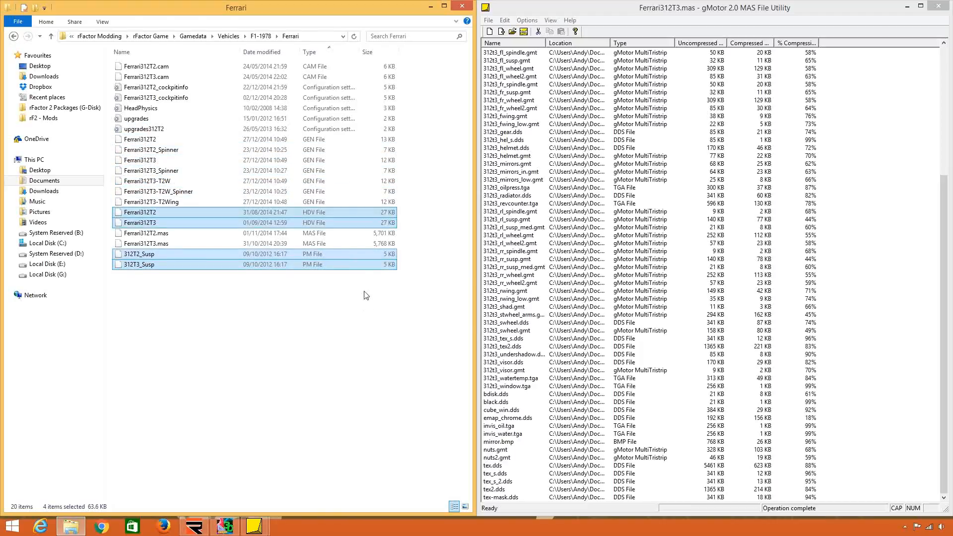
ctrl+click(333, 203)
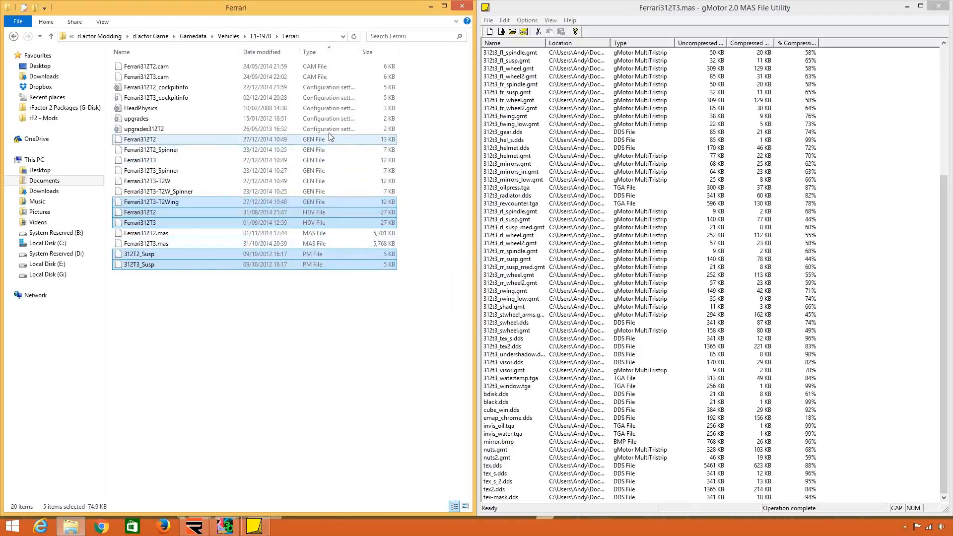
ctrl+shift+click(326, 67)
right_click(317, 138)
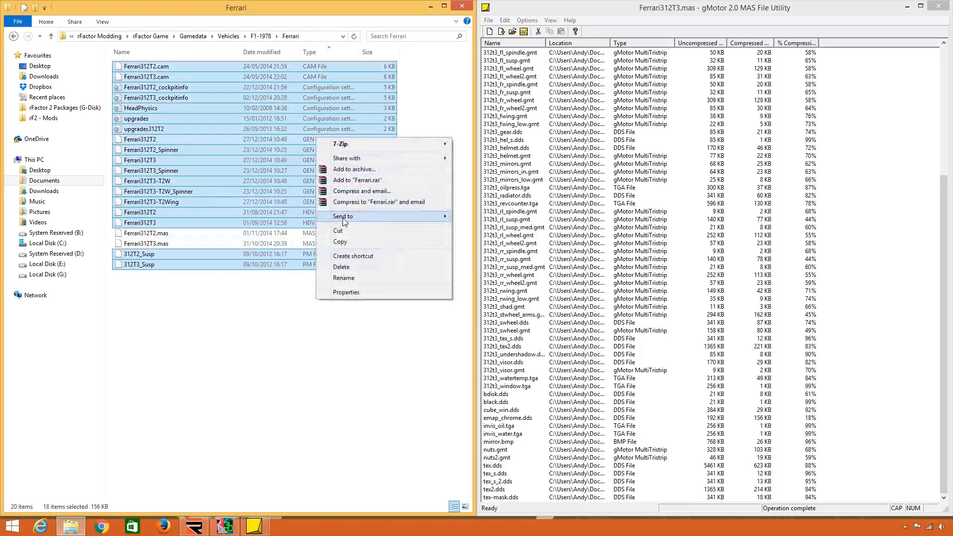
click(340, 242)
Paste the Ferrari files into rF1 Physics, replacing the existing HeadPhysics.ini, and sort the folder by type.
click(105, 36)
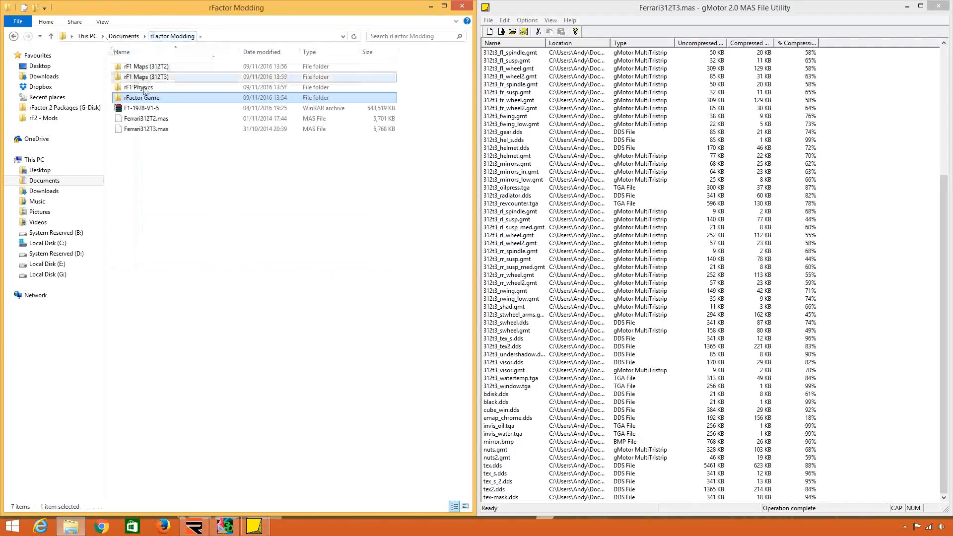
double_click(145, 88)
right_click(305, 303)
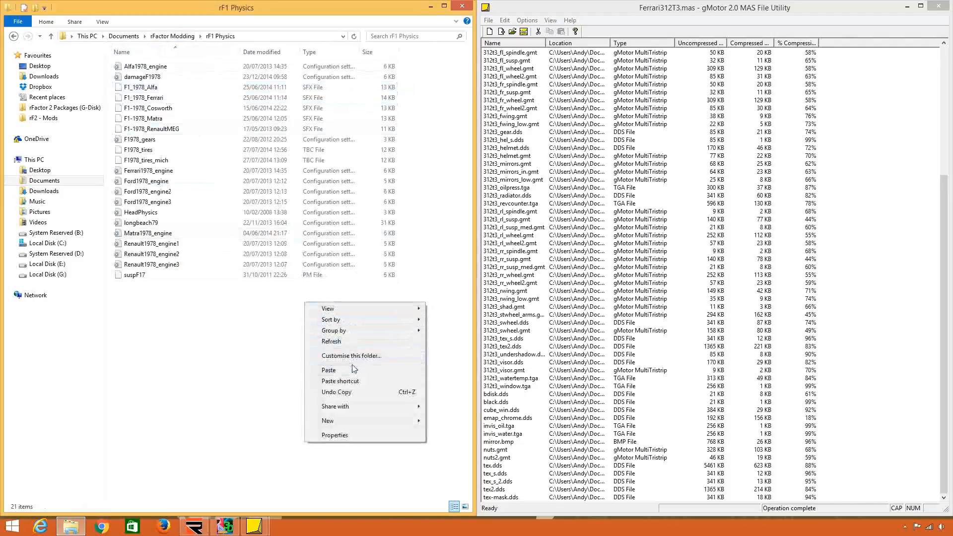
click(328, 370)
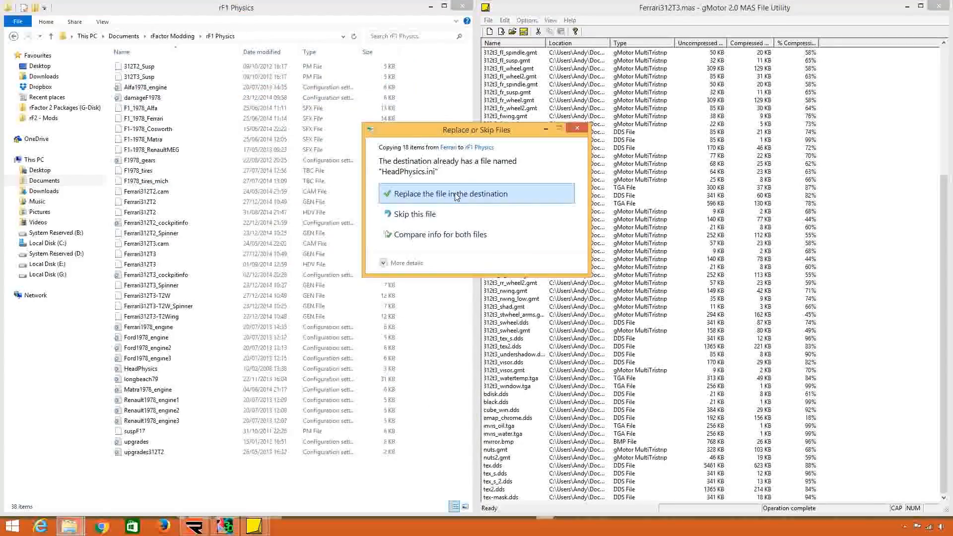
click(455, 194)
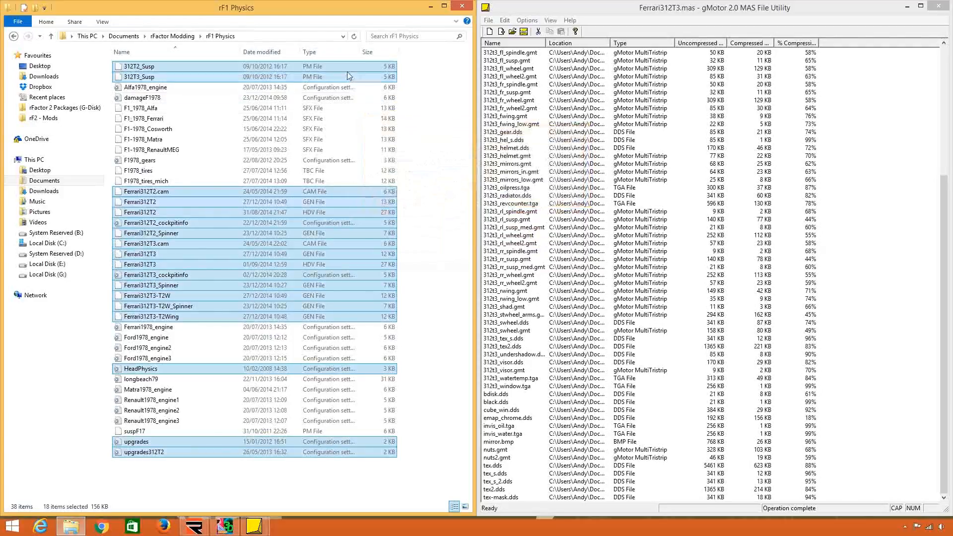
click(317, 52)
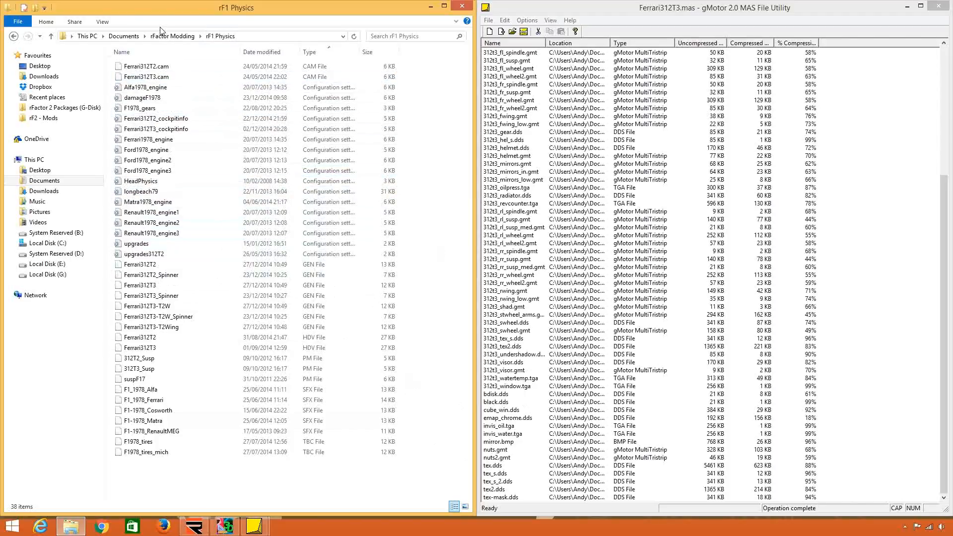
Open F1-1978 under rFactor Game > Gamedata > Sounds and check the contents of its Ferrari subfolder.
click(170, 37)
double_click(175, 98)
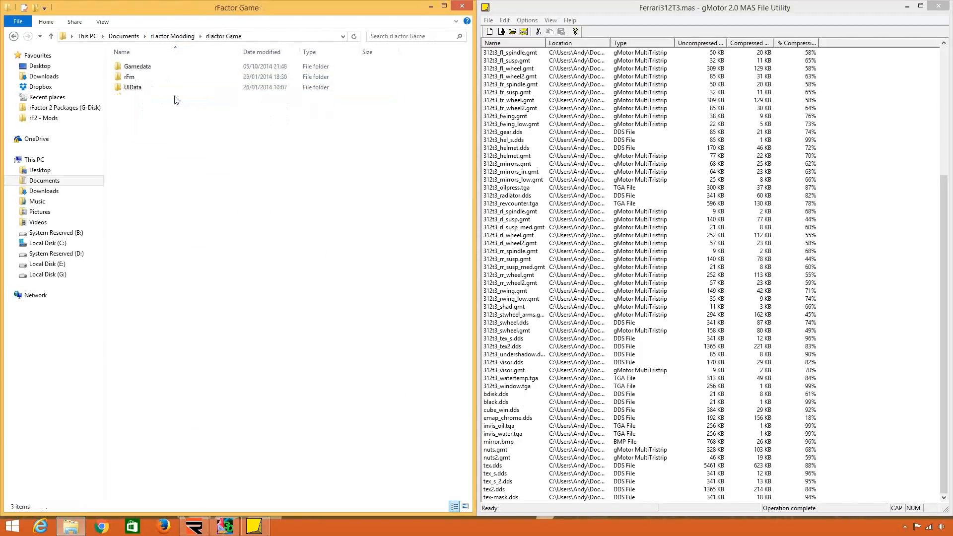
double_click(173, 74)
double_click(172, 73)
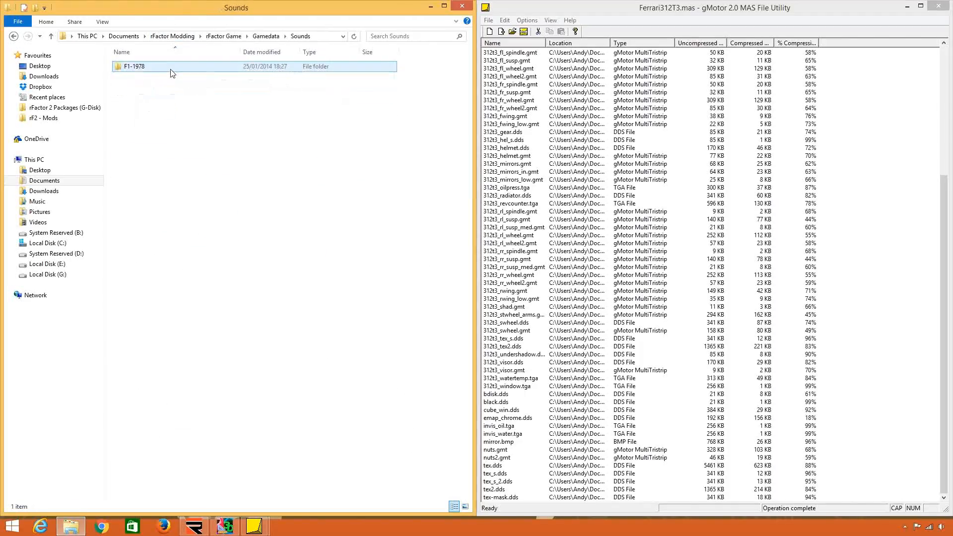
double_click(171, 69)
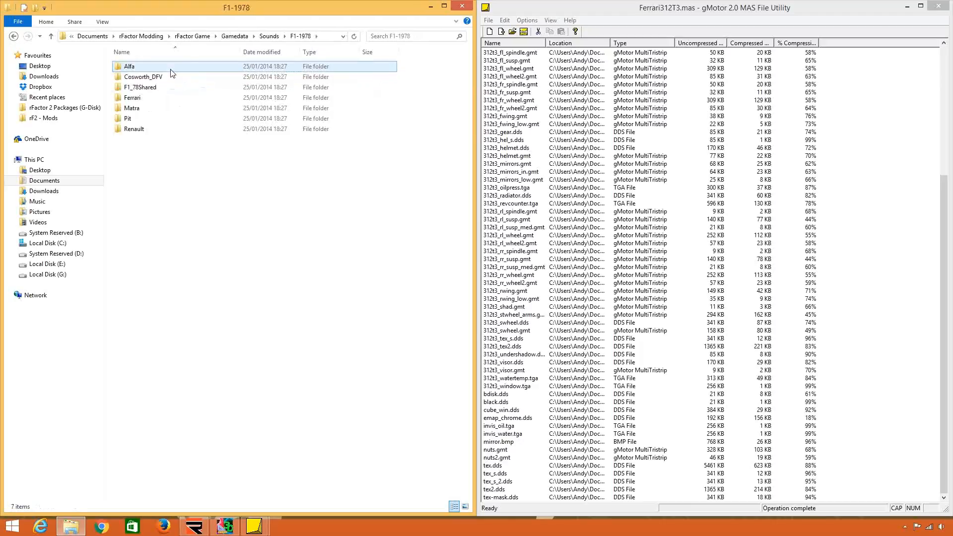
double_click(183, 97)
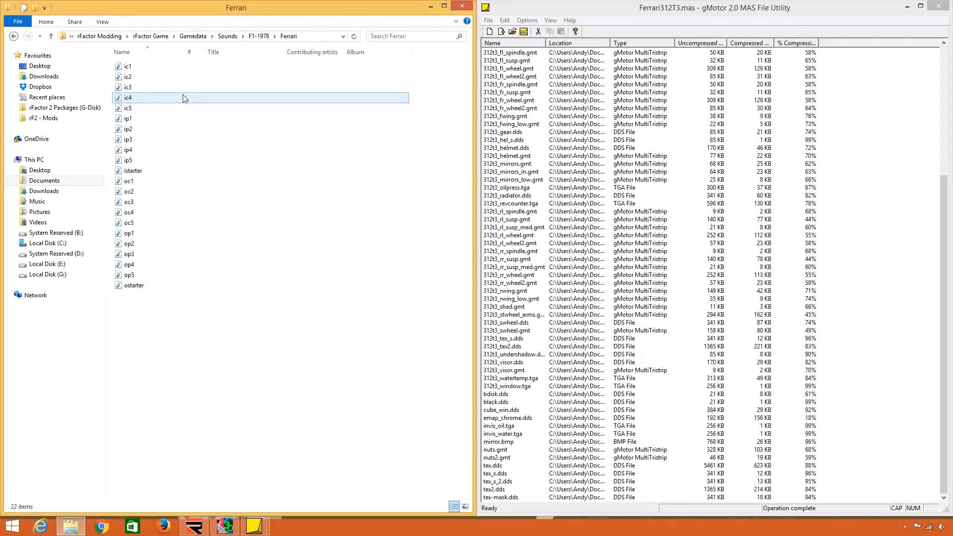
click(258, 36)
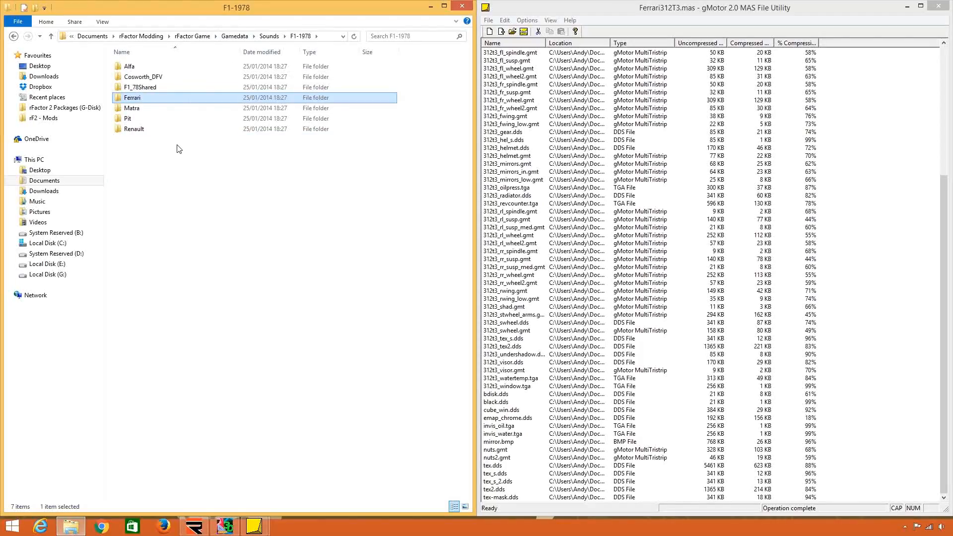
Select all sound subfolders in the F1-1978 folder, from Alfa to Renault, and copy them.
key(ctrl+a)
right_click(175, 88)
click(229, 227)
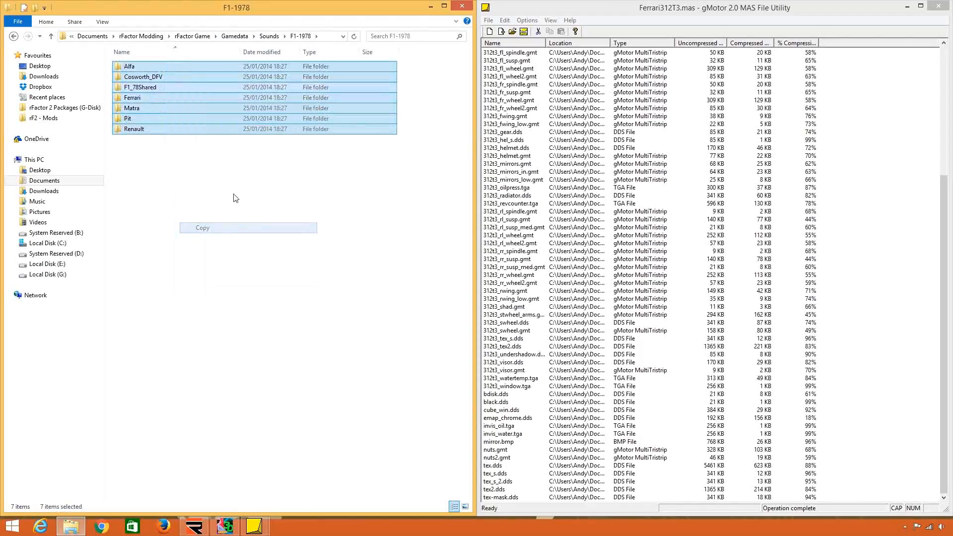
Create a new folder named rF1 Sounds in the rFactor Modding folder.
click(159, 36)
right_click(209, 161)
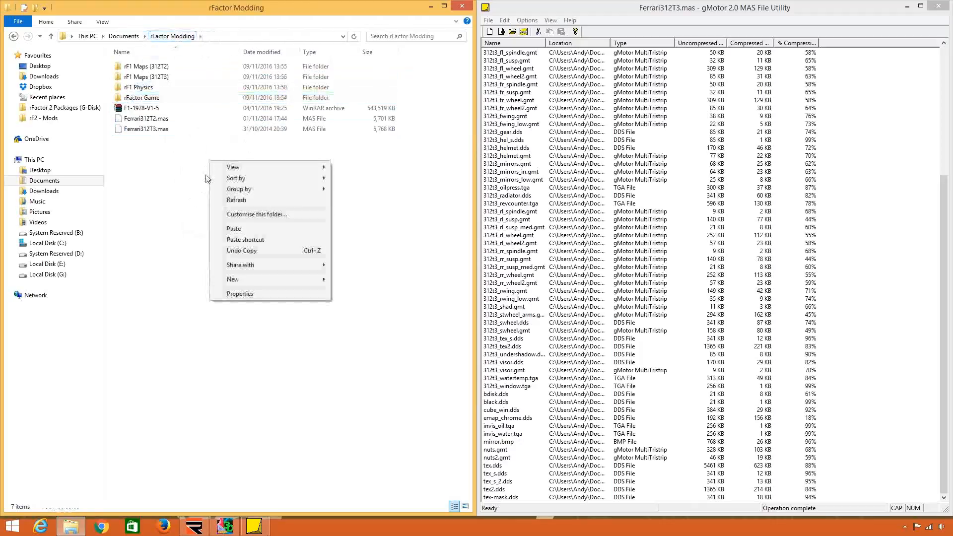
mouse_move(272, 279)
click(360, 279)
text(r)
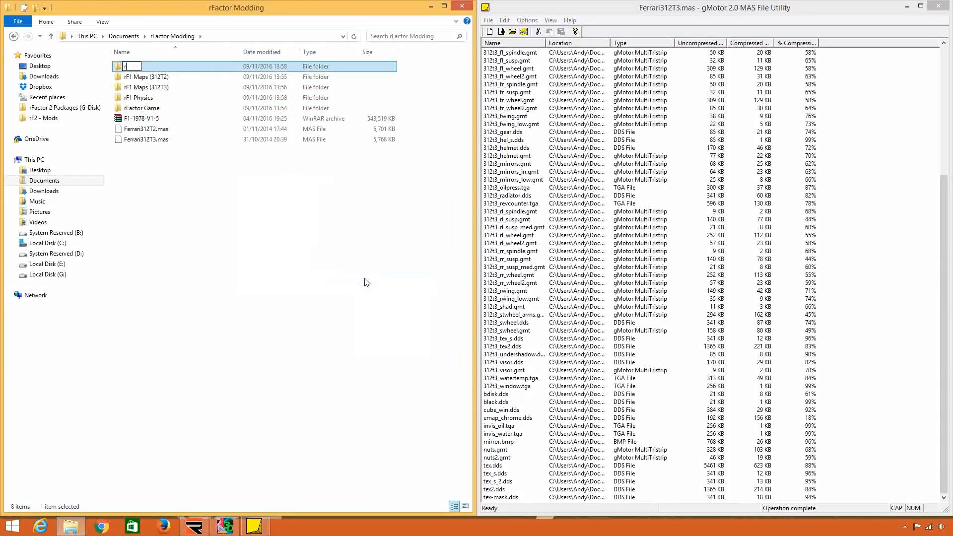
text(F1 Sounds)
key(Return)
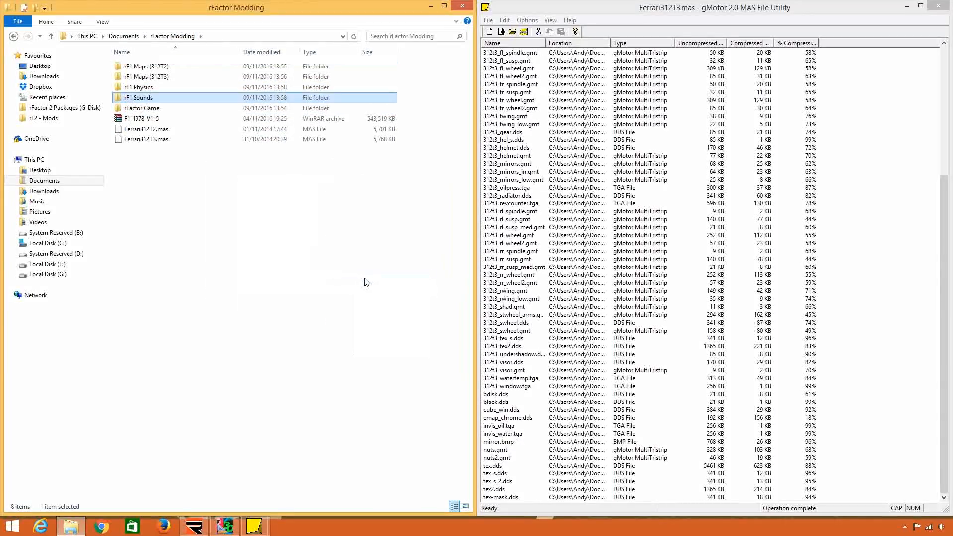
Paste the copied sound subfolders into the rF1 Sounds folder.
double_click(151, 101)
right_click(270, 225)
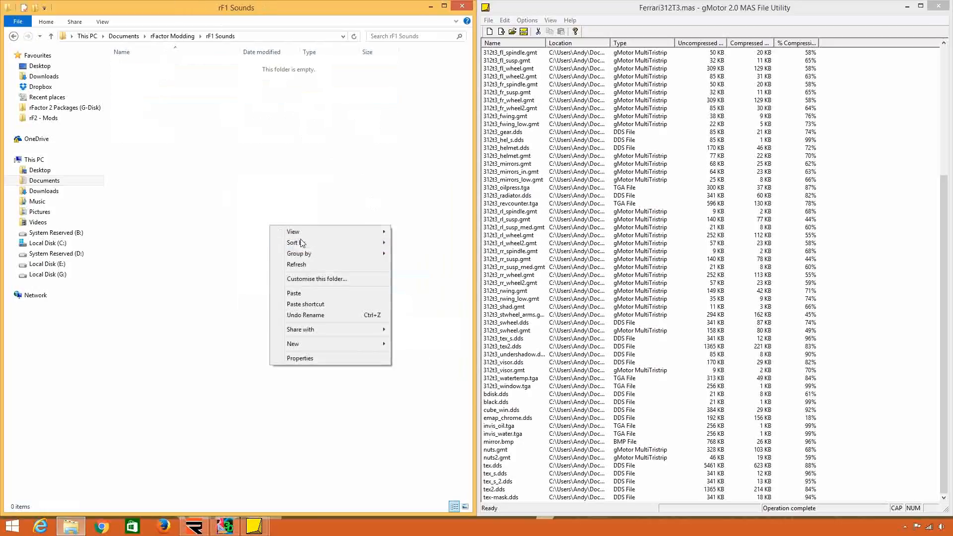
click(304, 297)
Return to the rFactor Modding folder and clear the selection of the rF1 Sounds folder.
click(164, 36)
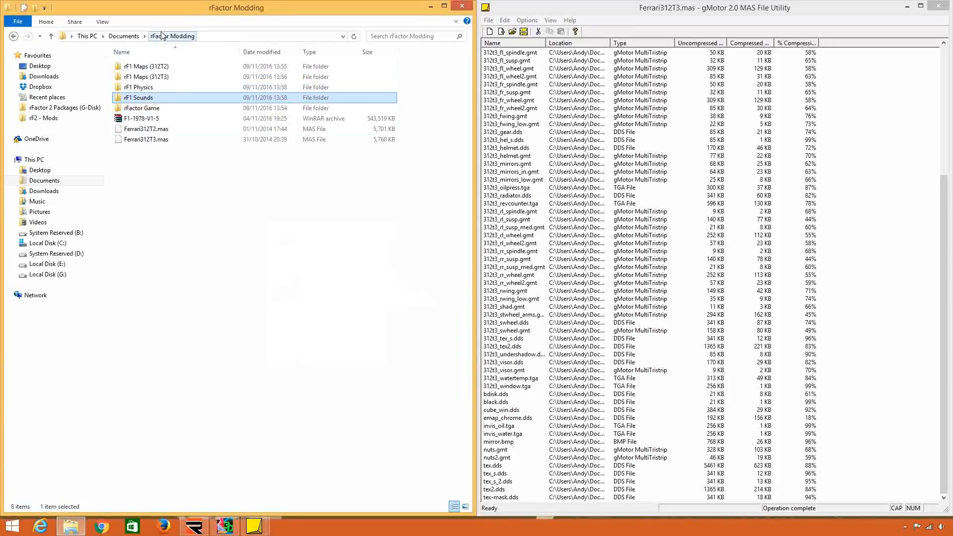
click(224, 239)
right_click(182, 178)
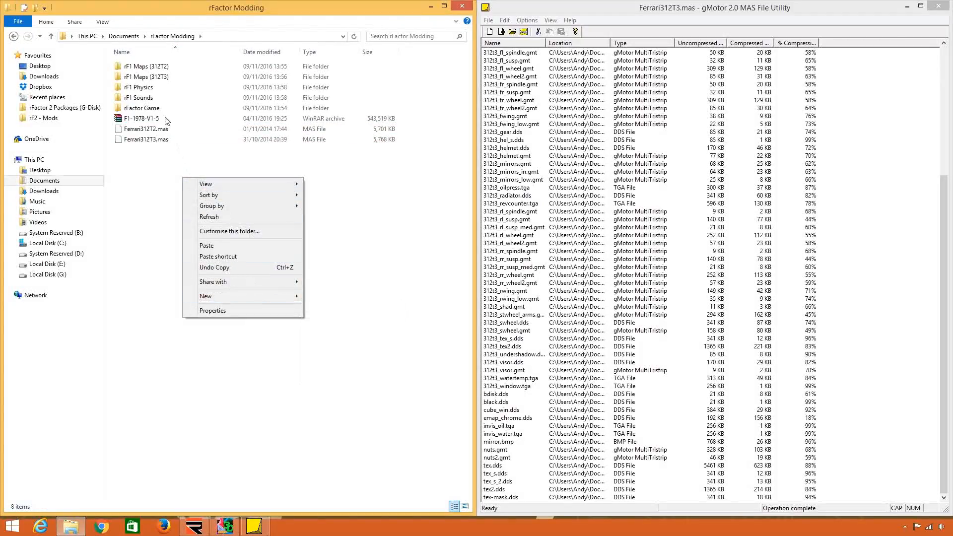
click(161, 170)
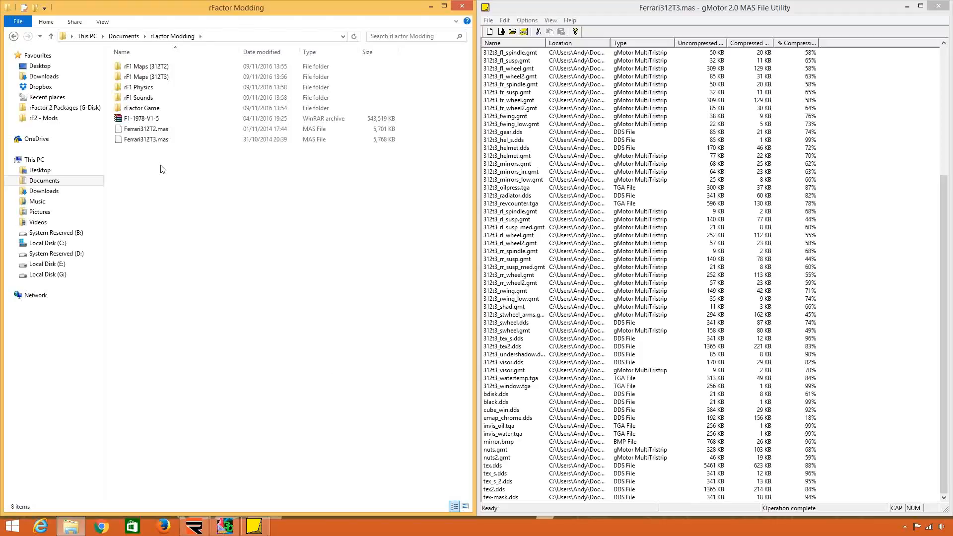
Sort the contents of Ferrari312T3.mas by file type and look through its .gmt model files.
click(641, 43)
click(647, 92)
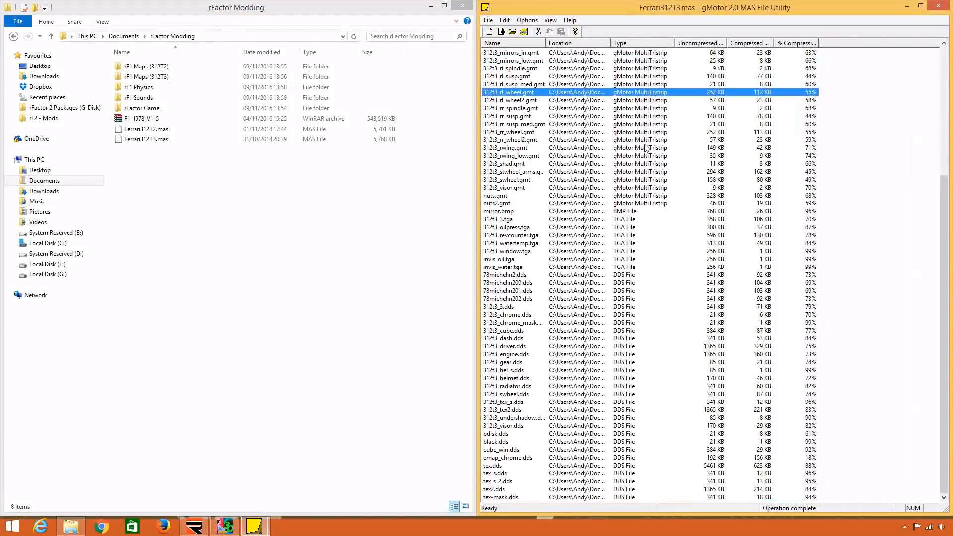
scroll(644, 148, up, 8)
click(598, 85)
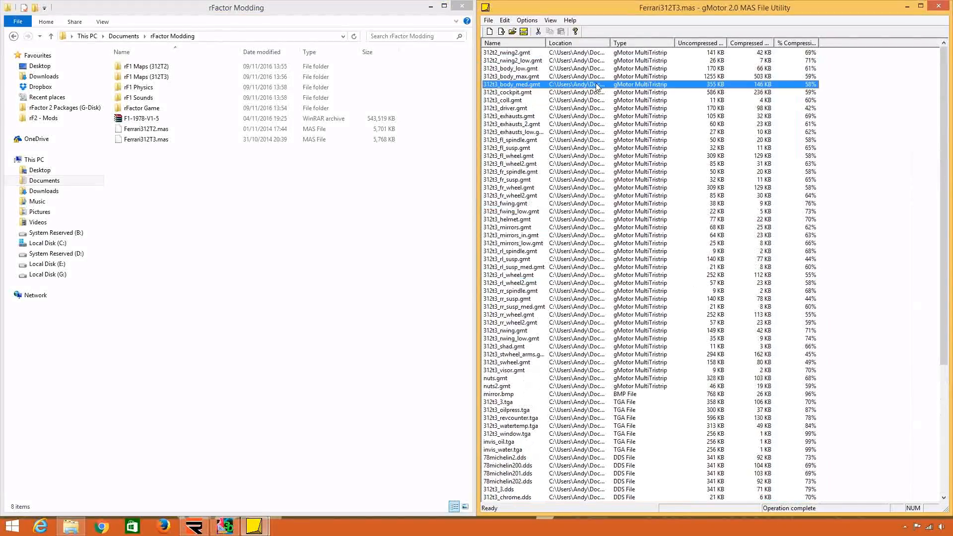
click(532, 187)
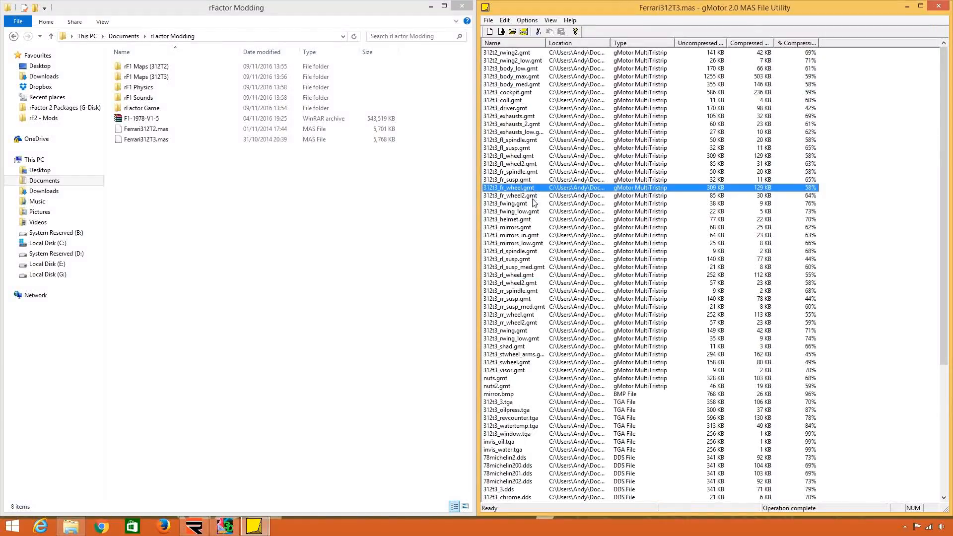
Minimise the MAS utility, switch to 3DSimED3 and maximise its window.
click(906, 6)
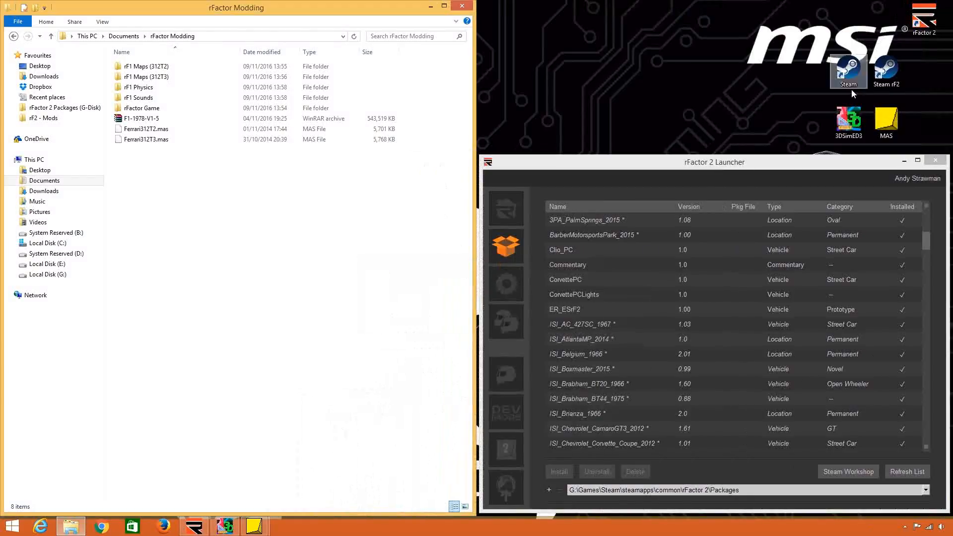
click(223, 529)
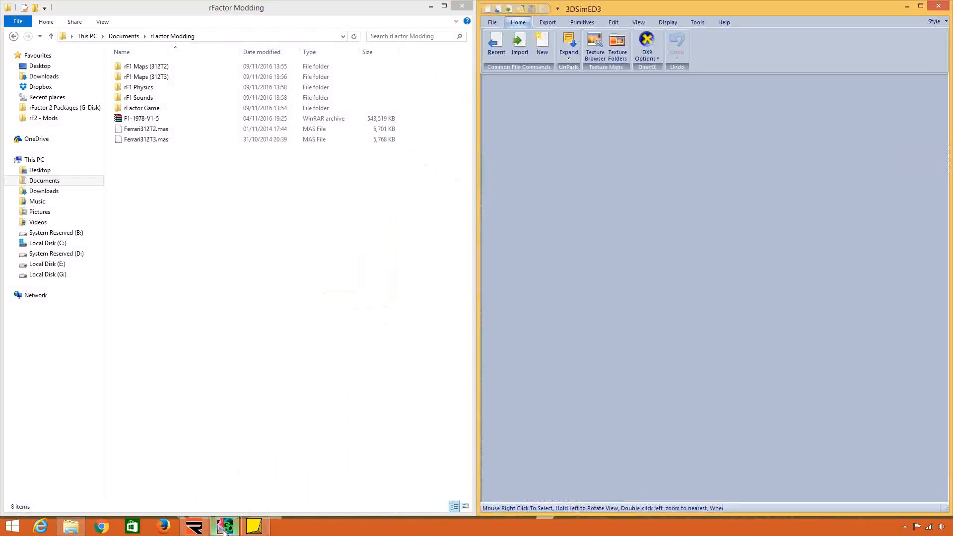
double_click(718, 8)
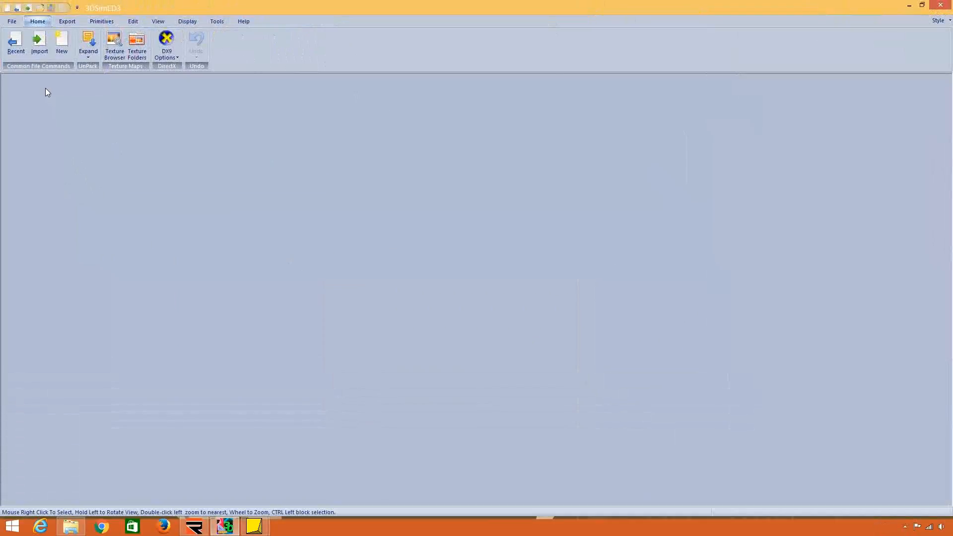
Start an import as objects and browse to Documents > rFactor Modding > rF1 Maps (312T2).
click(14, 23)
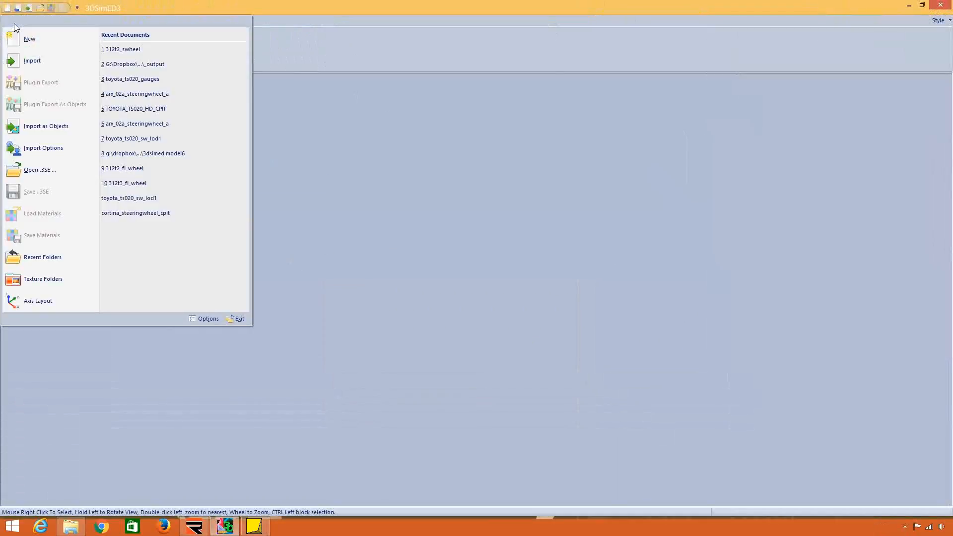
click(53, 127)
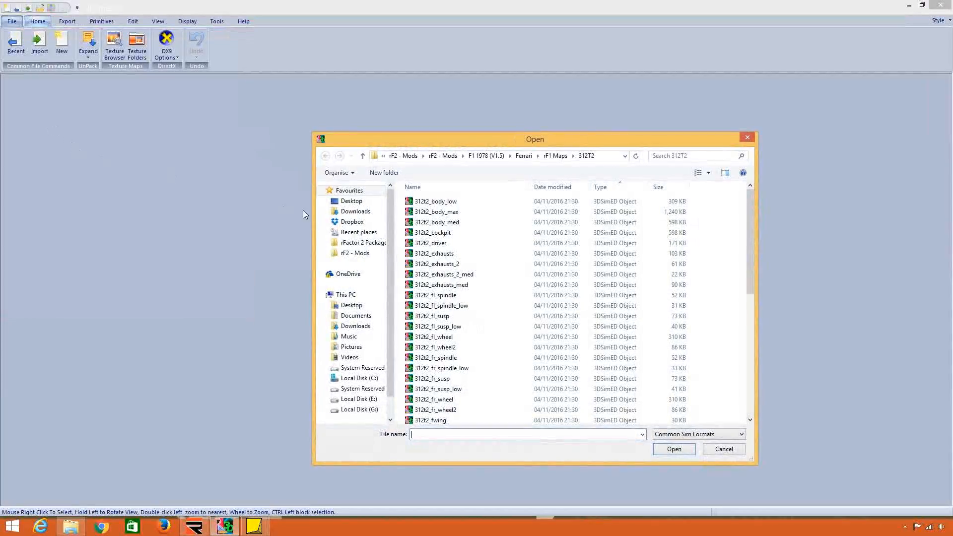
click(356, 316)
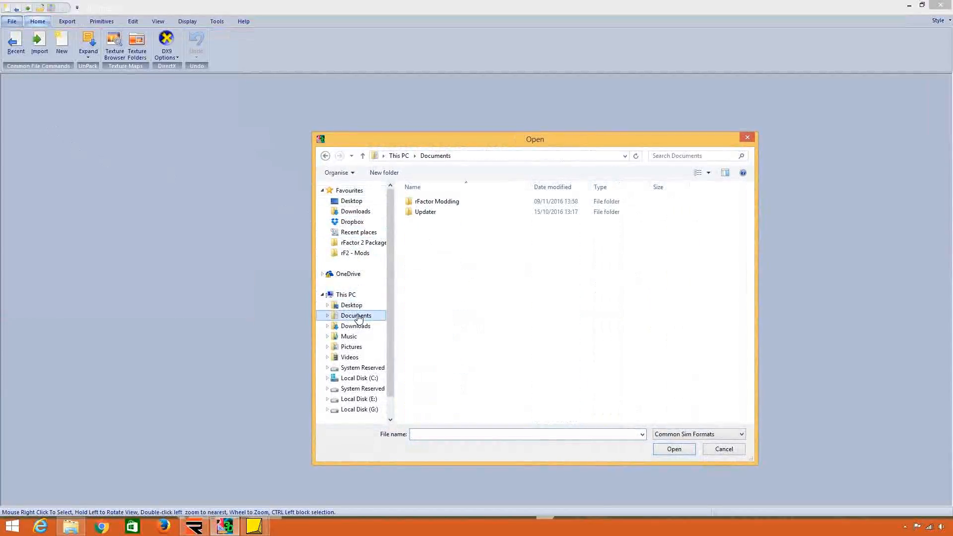
double_click(497, 205)
double_click(489, 203)
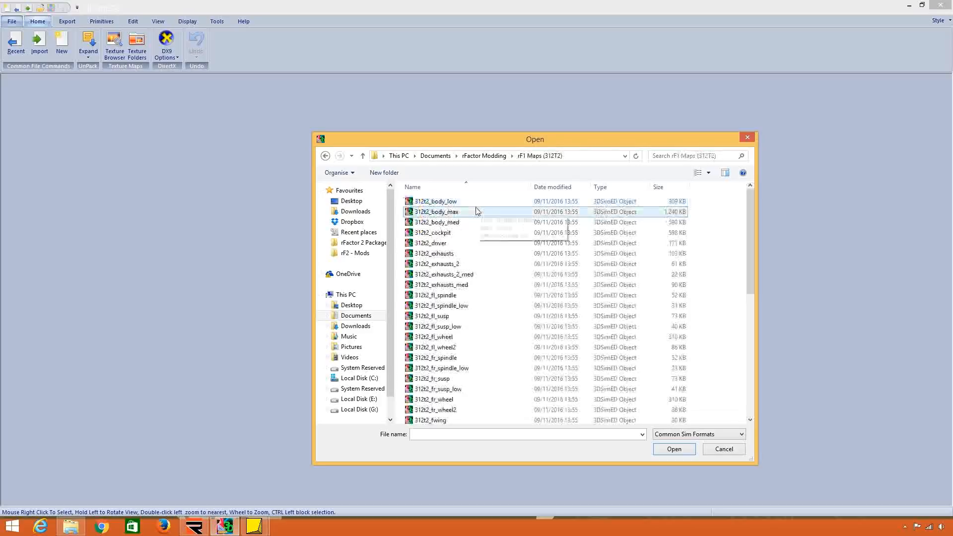
click(658, 203)
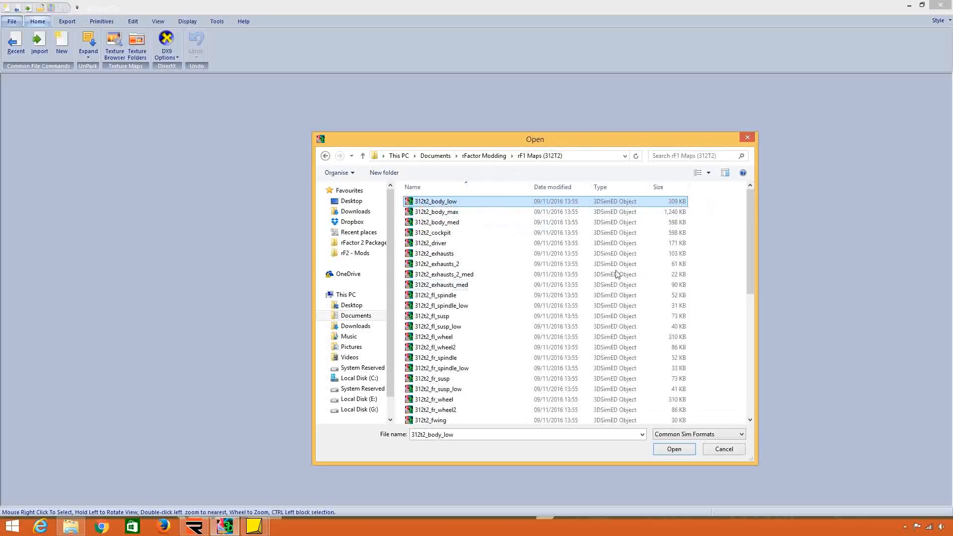
drag(751, 219, 750, 238)
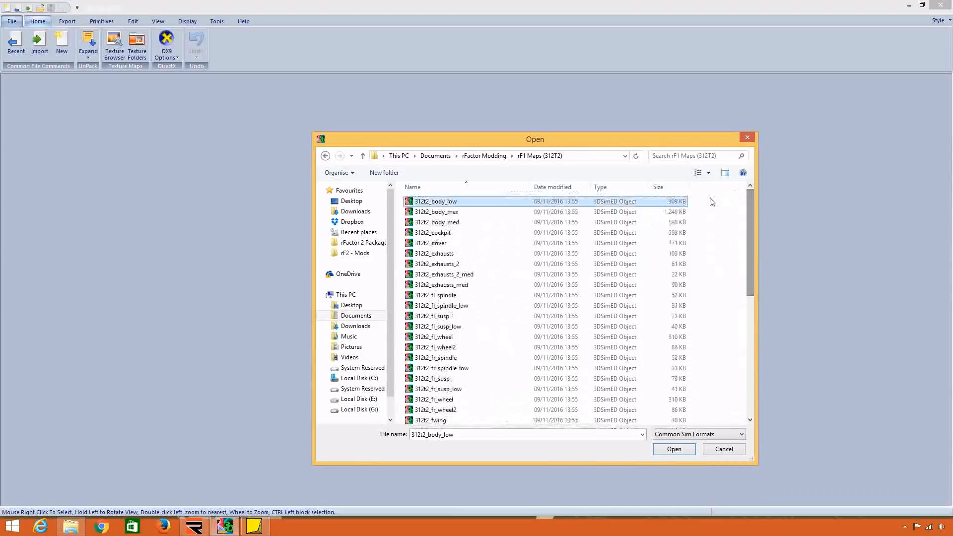
drag(707, 201, 650, 454)
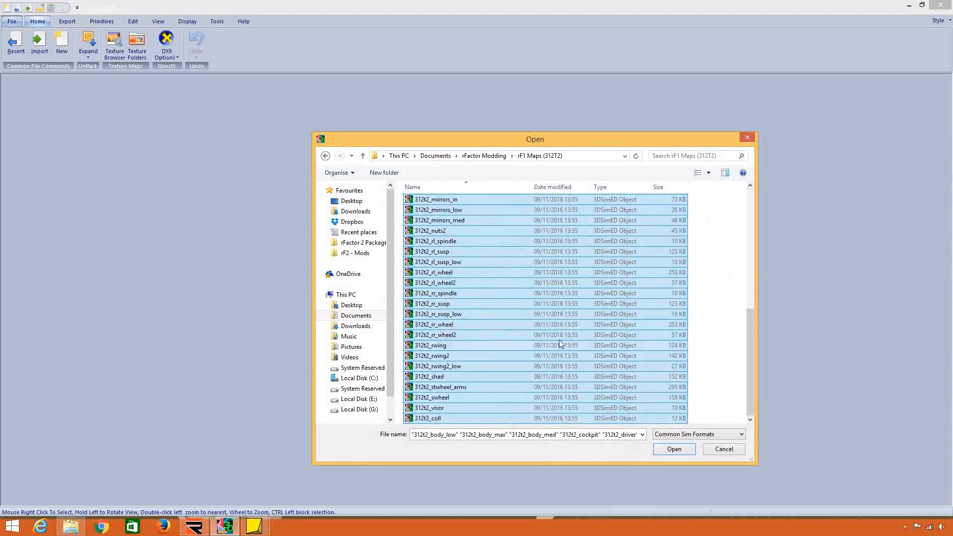
scroll(558, 339, up, 8)
click(725, 256)
Import 312t2_body_max on its own, view the car body from another angle, and close the model.
click(484, 233)
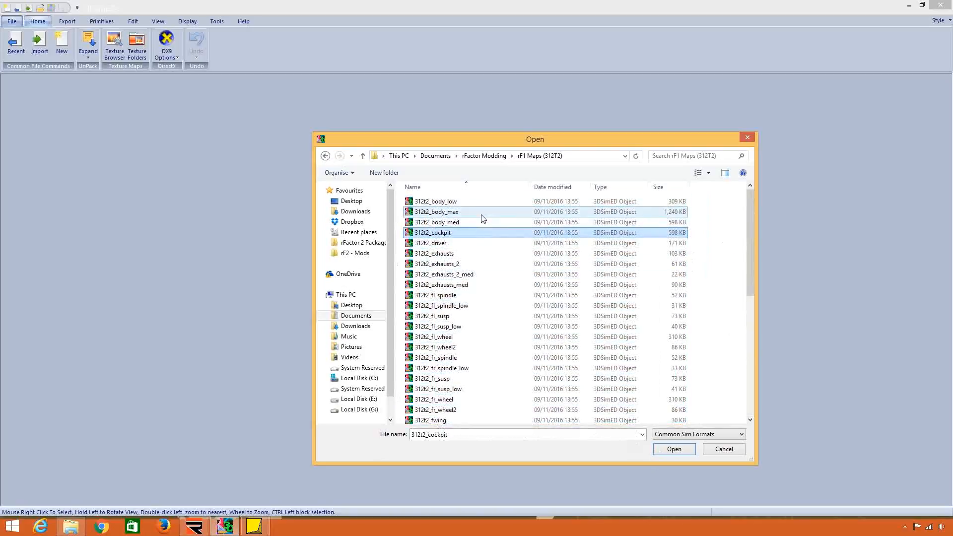
double_click(481, 214)
drag(513, 279, 489, 295)
right_click(446, 299)
click(388, 263)
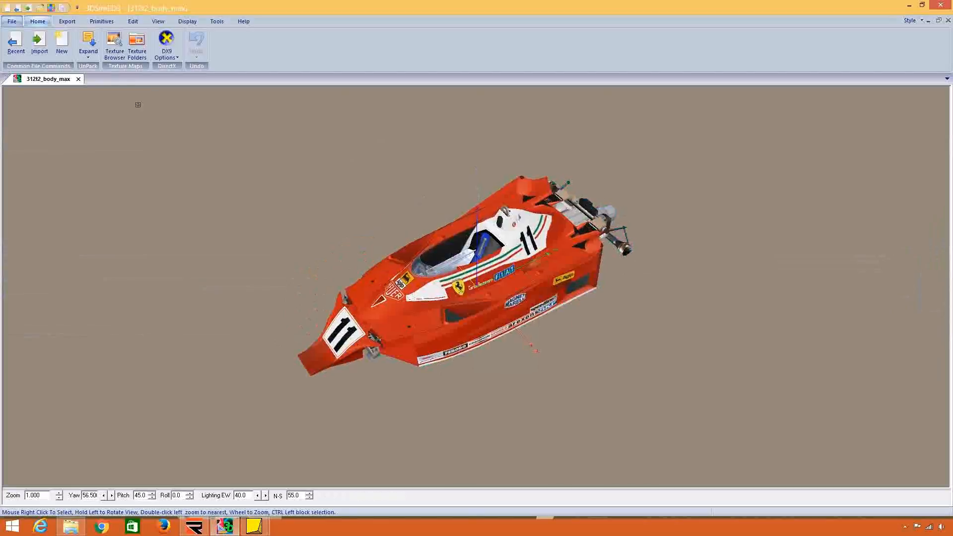
click(79, 80)
key(Return)
Import all model files in the rF1 Maps (312T2) folder together as objects.
click(10, 23)
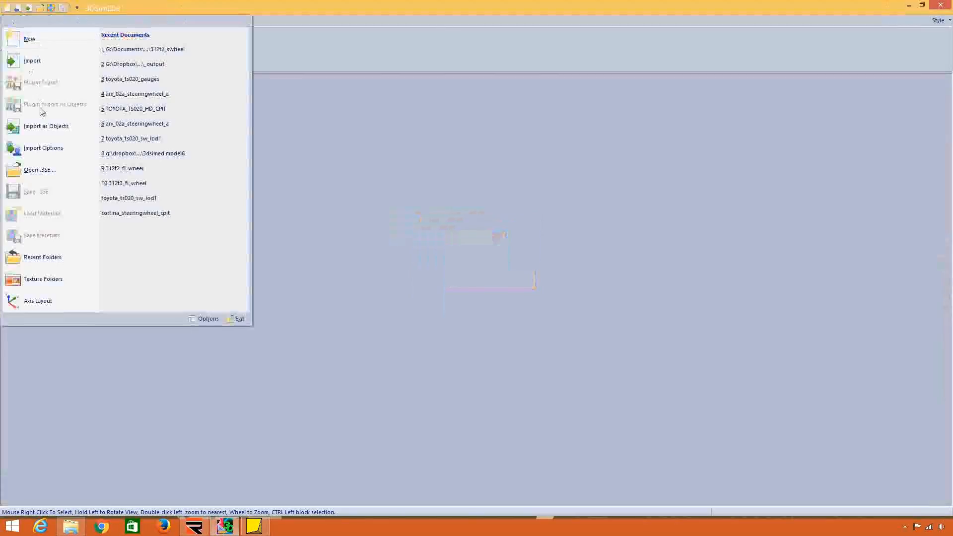
click(45, 125)
drag(707, 207, 681, 453)
click(681, 452)
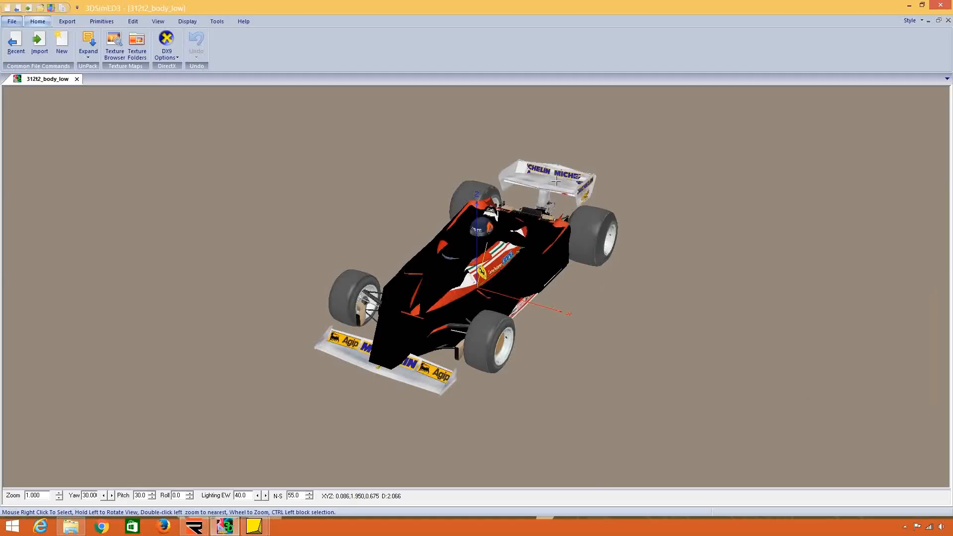
Inspect the assembled car by selecting its 312t2_shad.gmt and 312t2_body_med.gmt objects in turn, and close the object properties.
drag(556, 182, 494, 302)
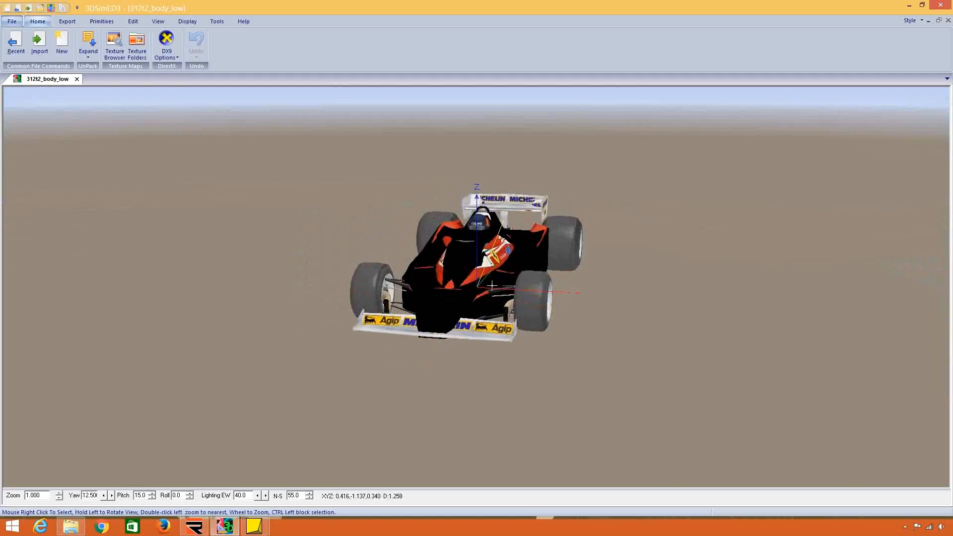
right_click(493, 302)
mouse_move(560, 344)
click(595, 341)
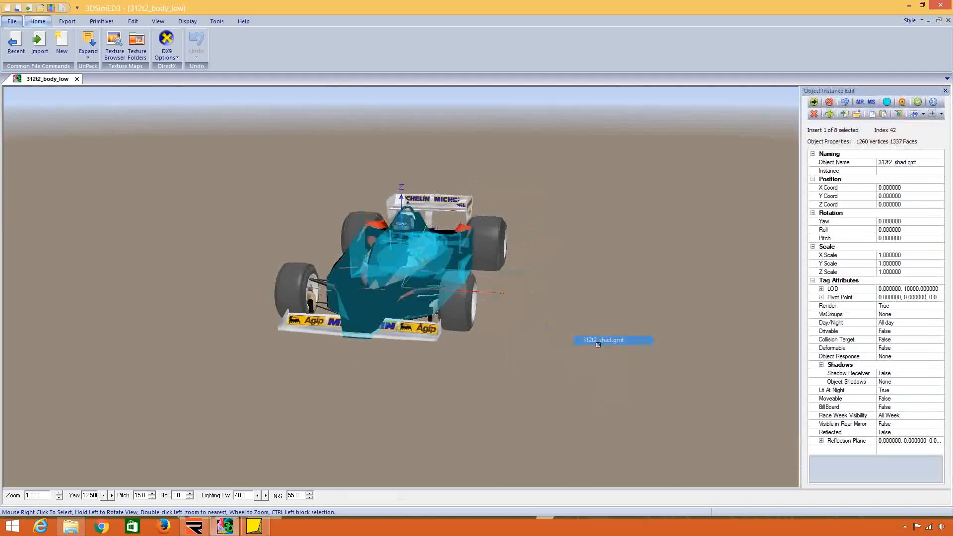
right_click(432, 290)
mouse_move(449, 328)
click(543, 336)
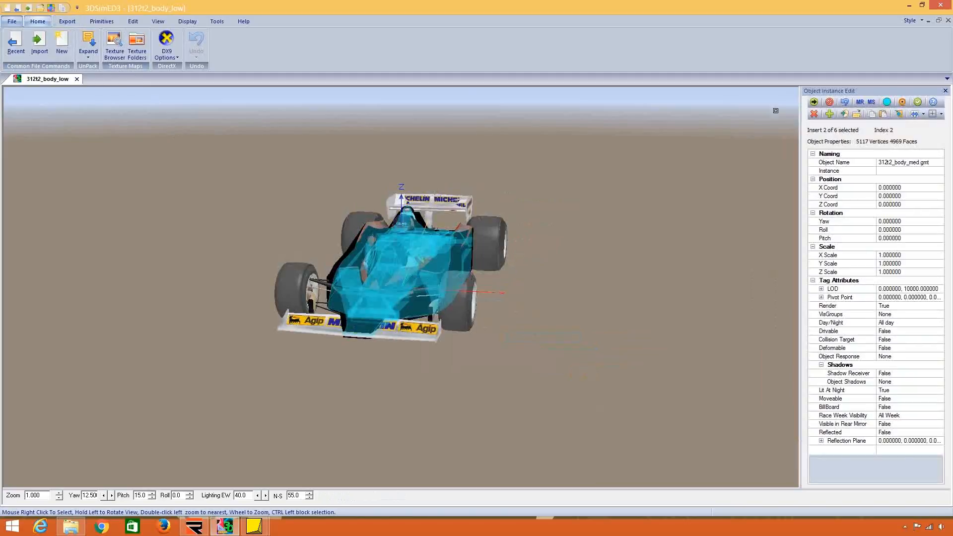
click(918, 102)
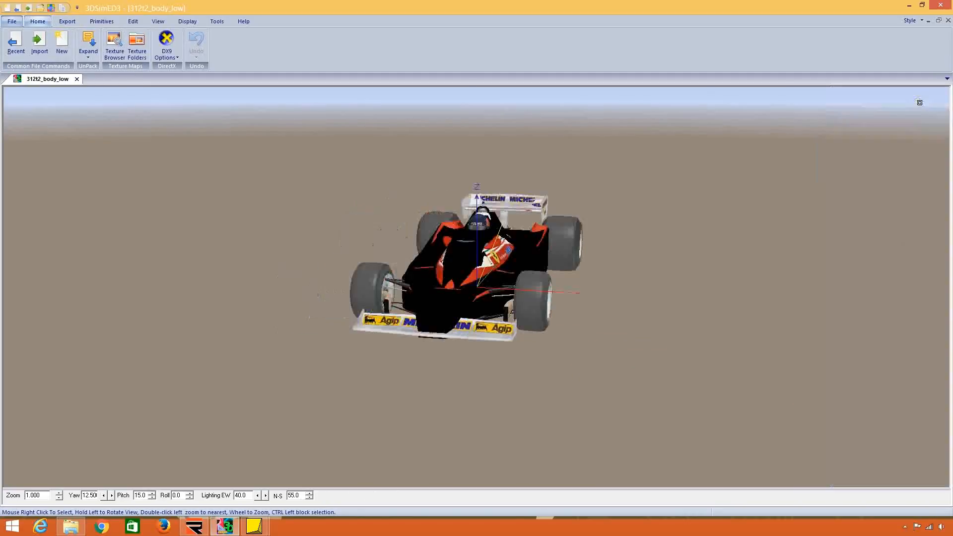
Export the car as rFactor2 objects into a new folder named rF2 Maps (312T2) inside rFactor Modding.
click(67, 22)
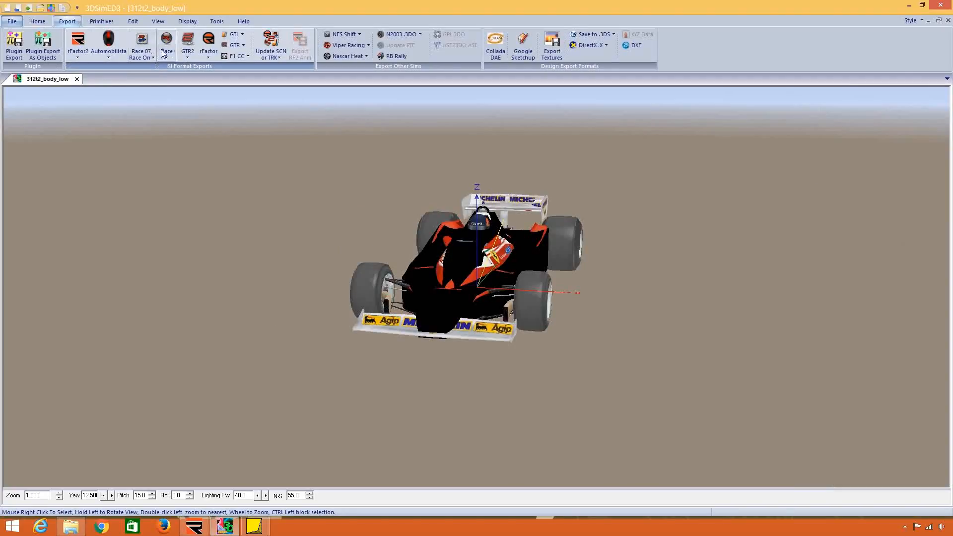
click(78, 55)
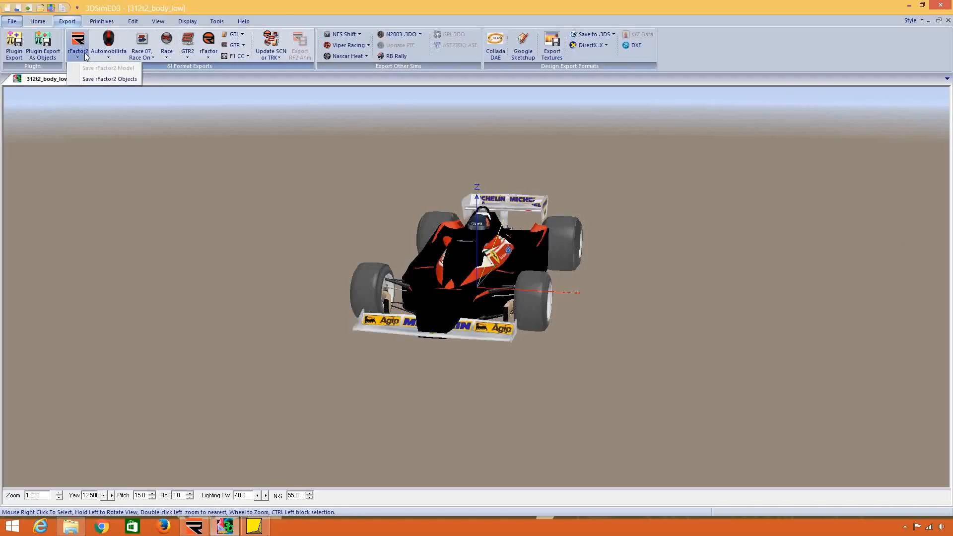
click(100, 79)
click(444, 184)
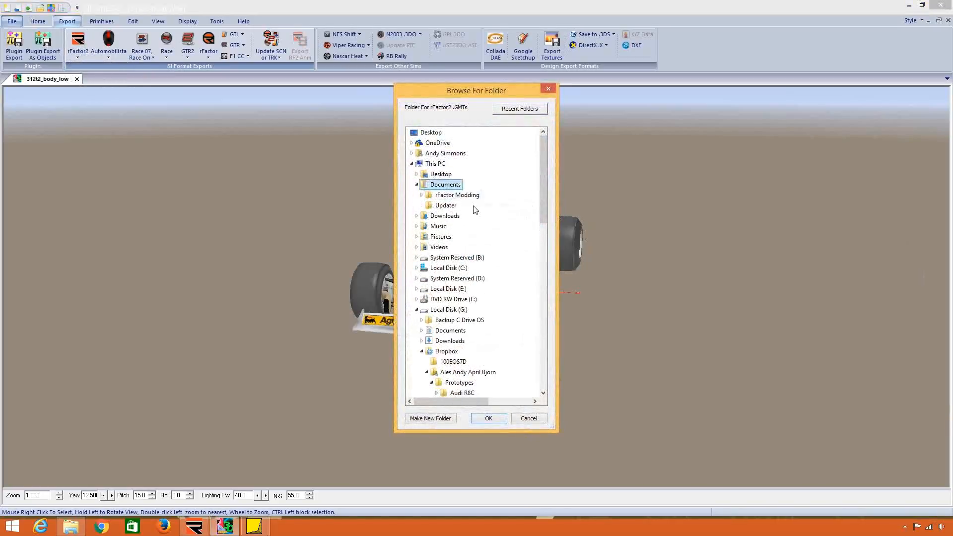
click(457, 196)
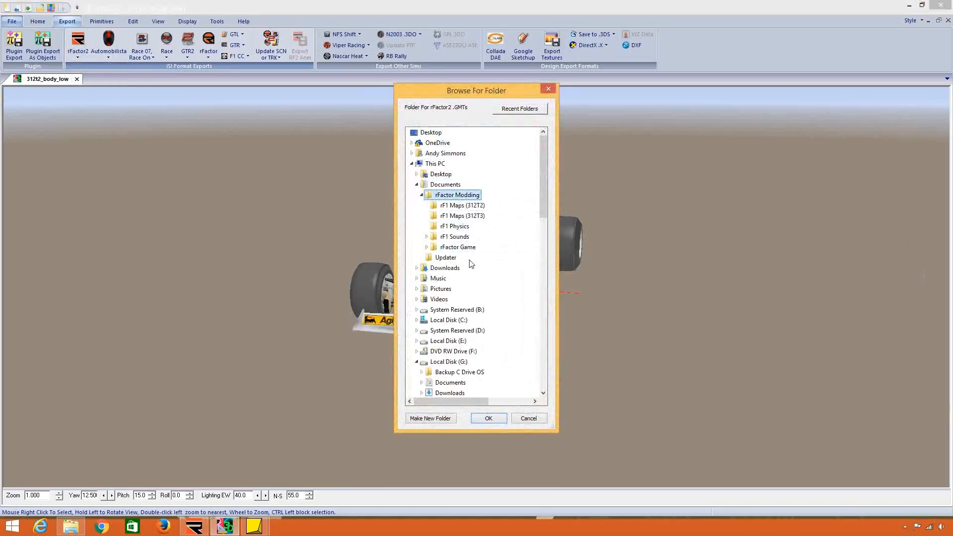
click(441, 420)
text(rF2 Maps (312T2)
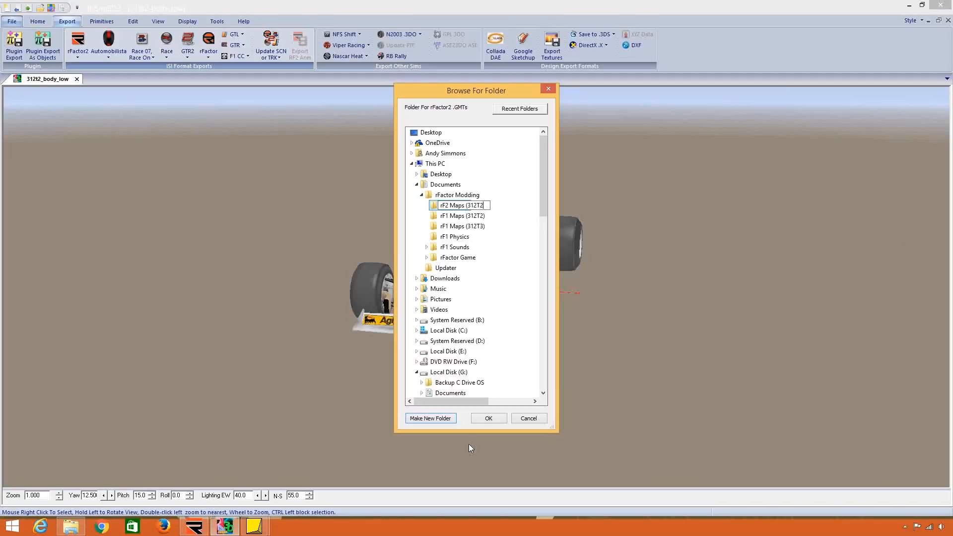
key(Return)
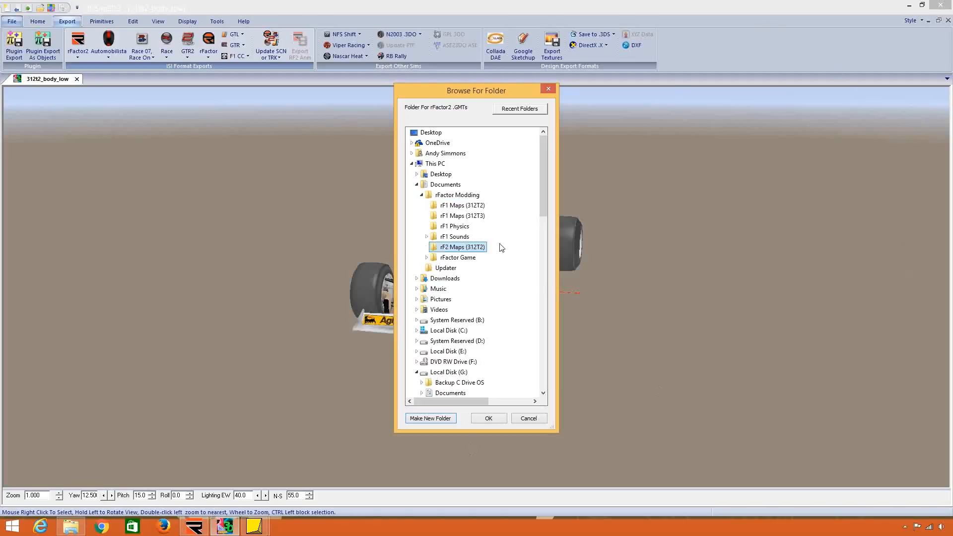
click(488, 419)
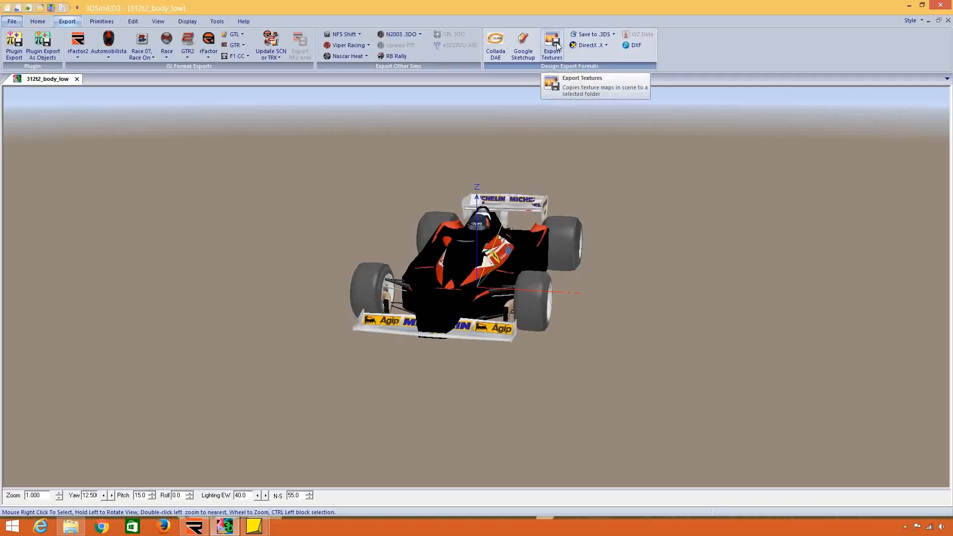
click(556, 45)
click(472, 246)
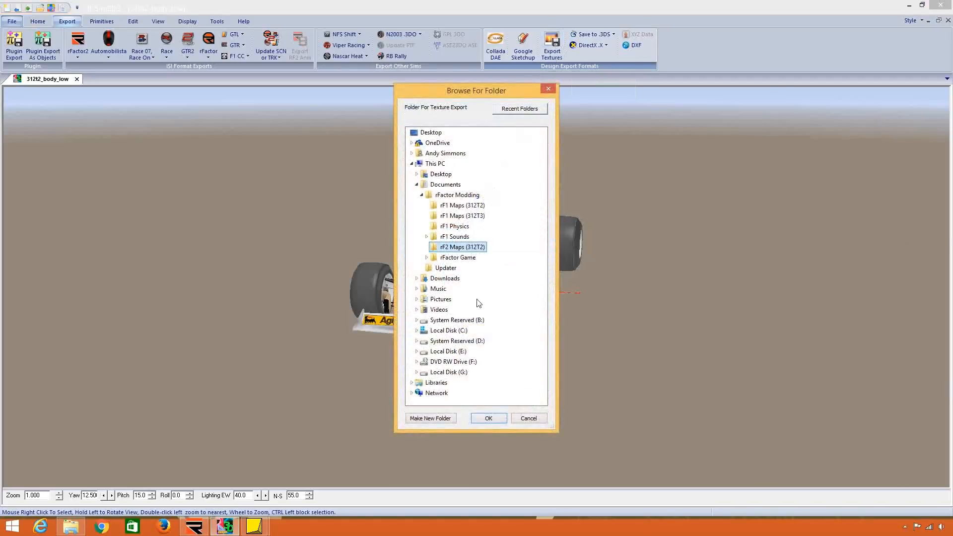
drag(496, 90, 723, 93)
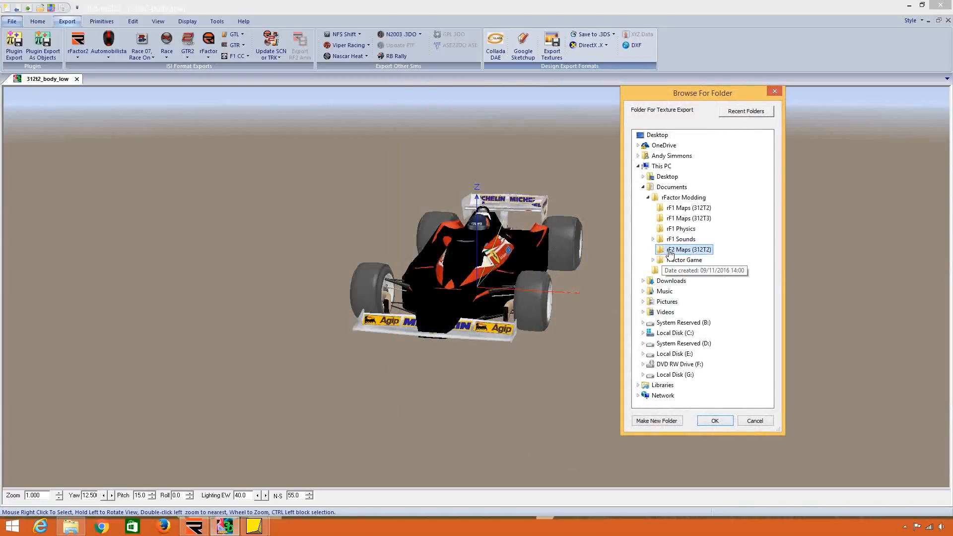
click(755, 421)
Import the exported 312t2_body_max from the rF2 Maps (312T2) folder as objects to check it.
click(12, 21)
click(56, 127)
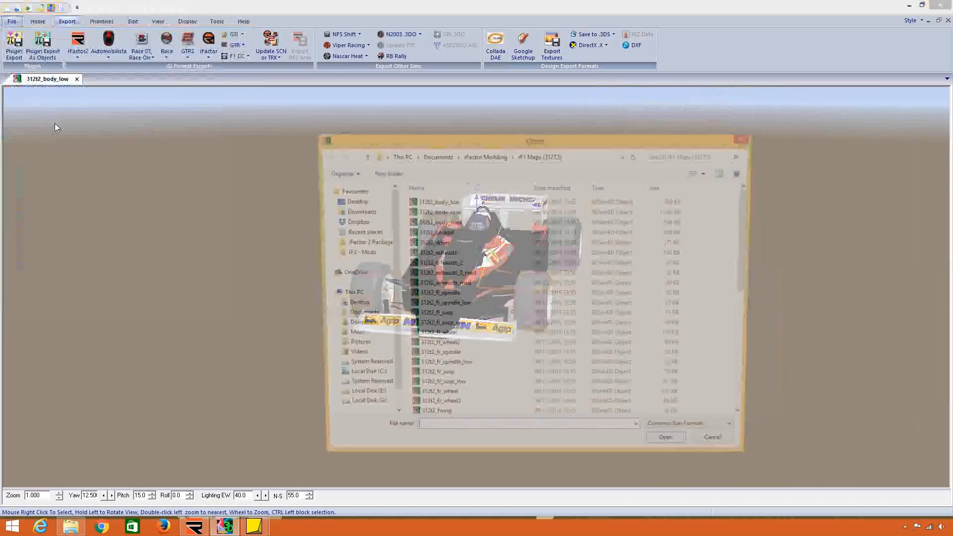
click(484, 156)
double_click(460, 242)
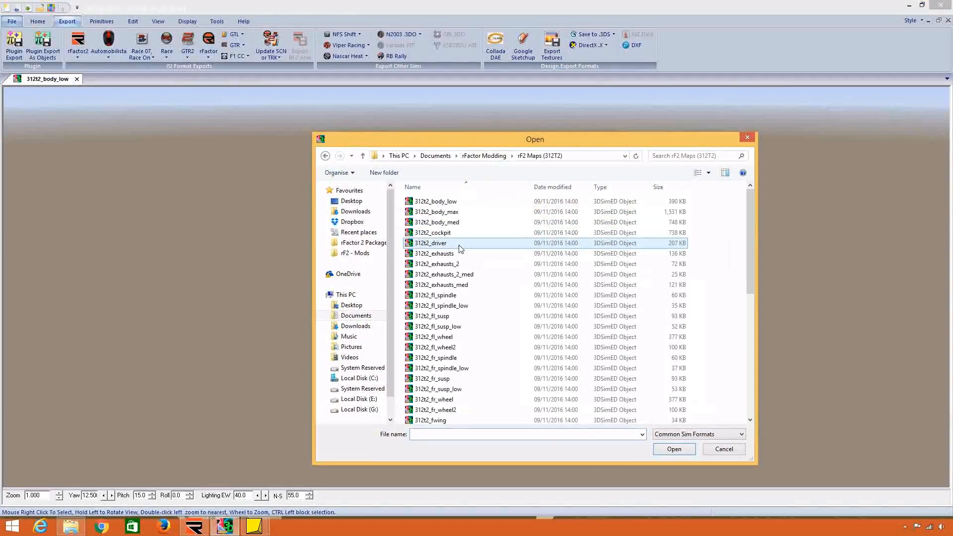
double_click(480, 211)
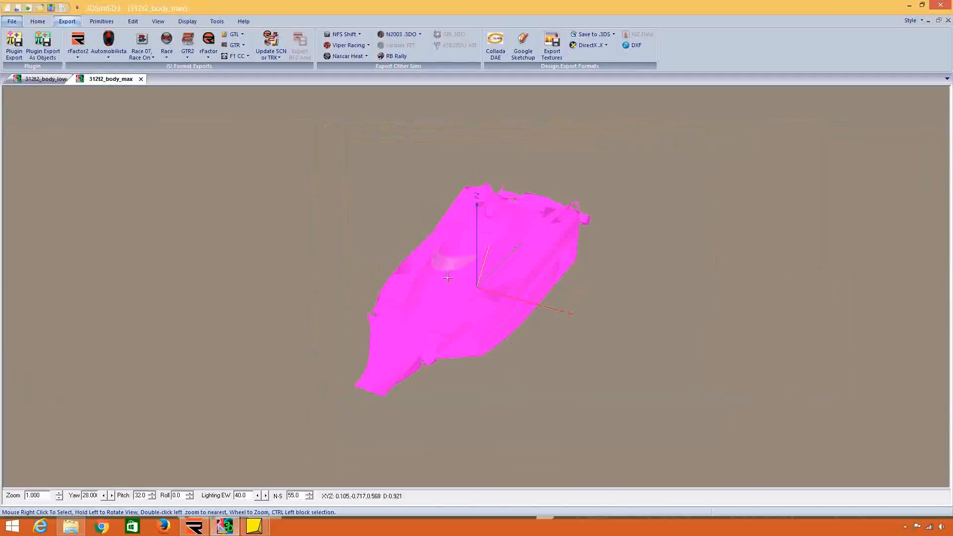
Inspect the body's WCCARBODY material and browse for its primary texture map, cancel the browser, and close the model.
right_click(469, 293)
mouse_move(516, 353)
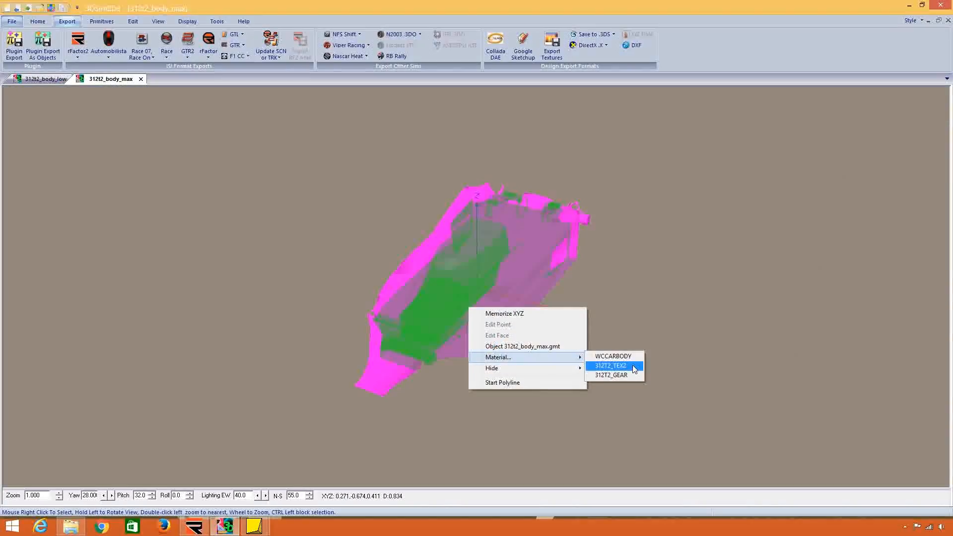
click(608, 356)
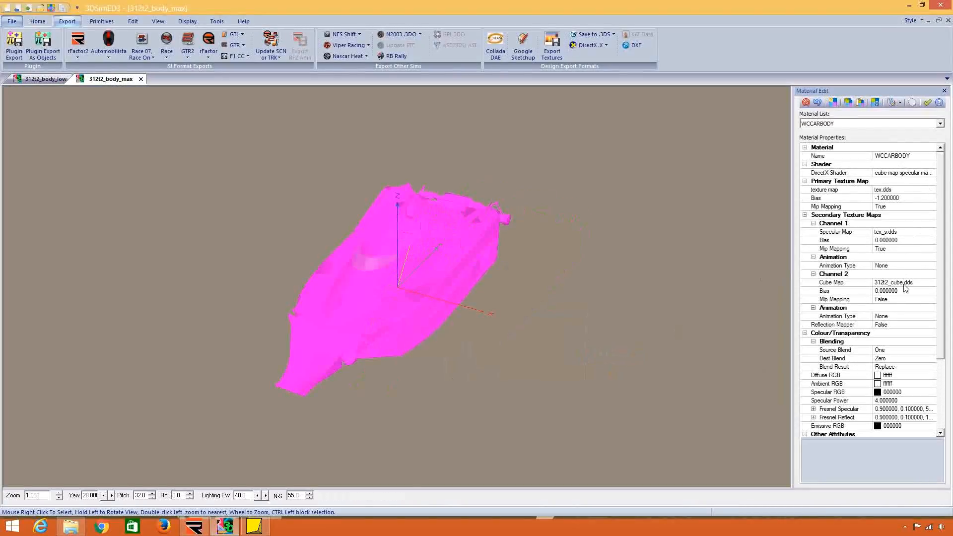
click(933, 190)
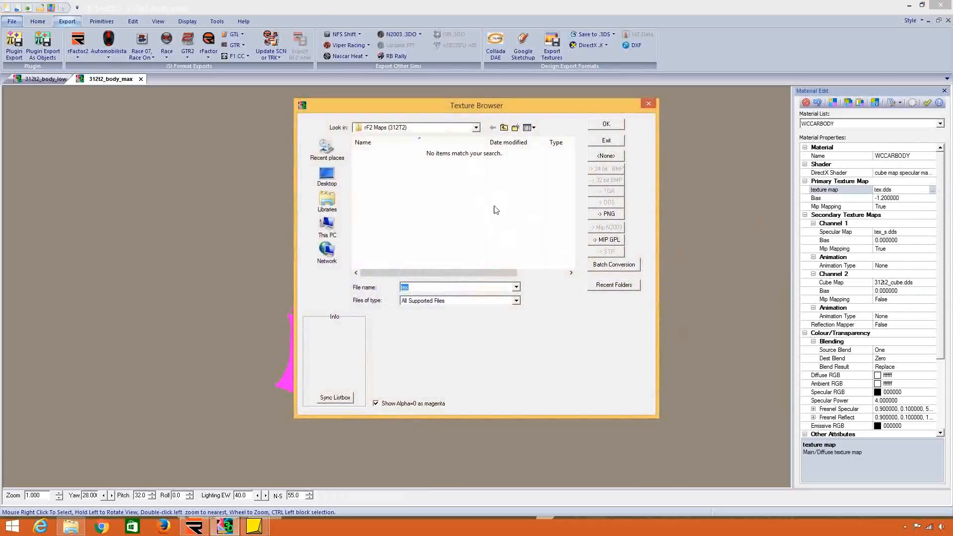
click(648, 104)
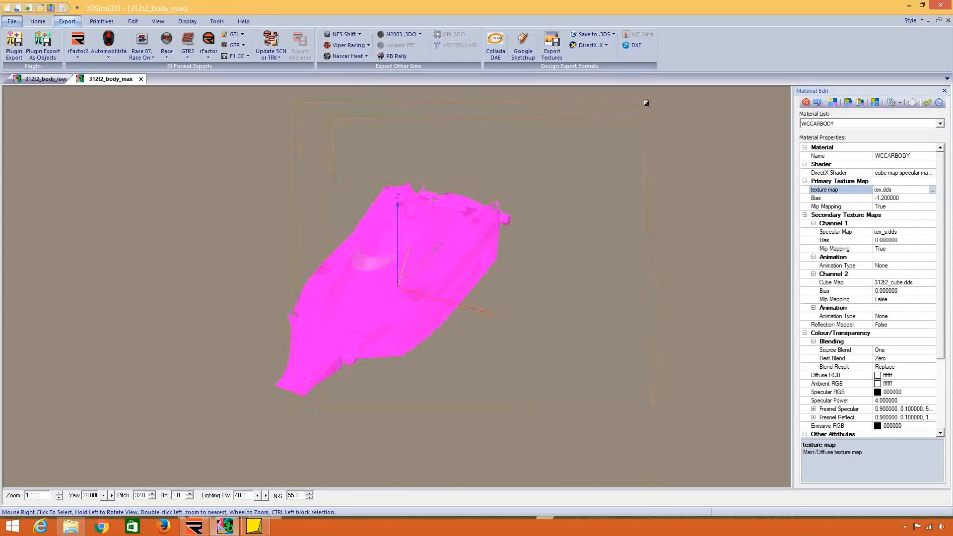
click(140, 79)
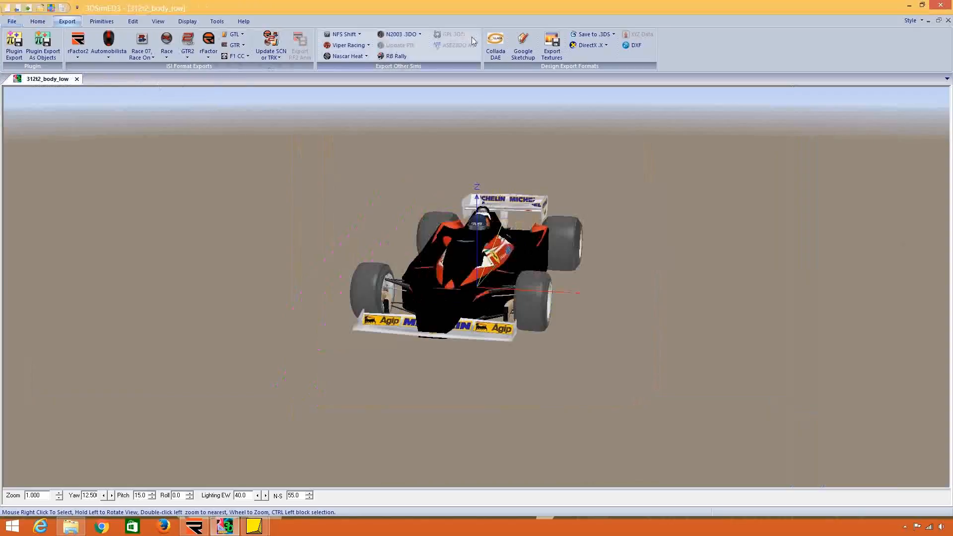
Export the assembled 312T2's textures into rF2 Maps (312T2), renaming the drawing's textures to use the exported ones.
click(552, 49)
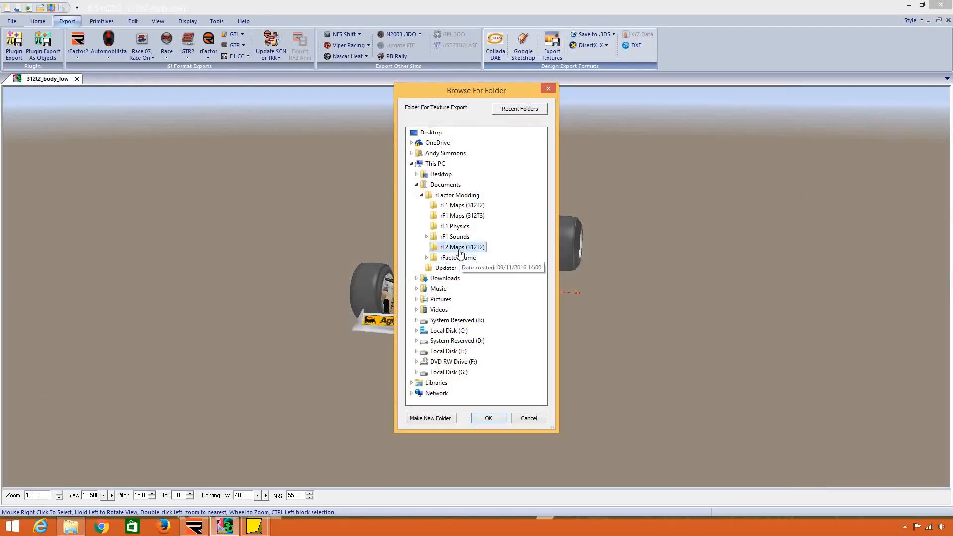
click(498, 418)
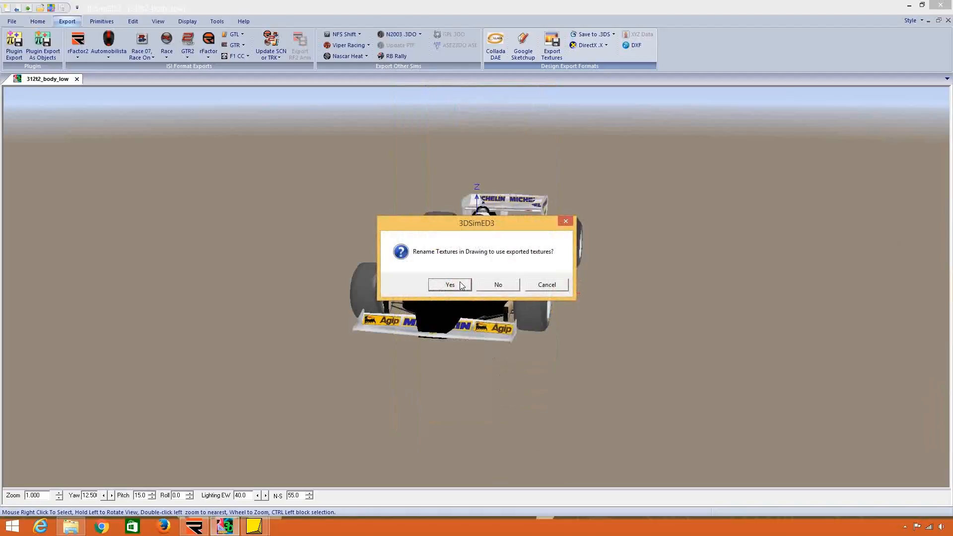
click(460, 285)
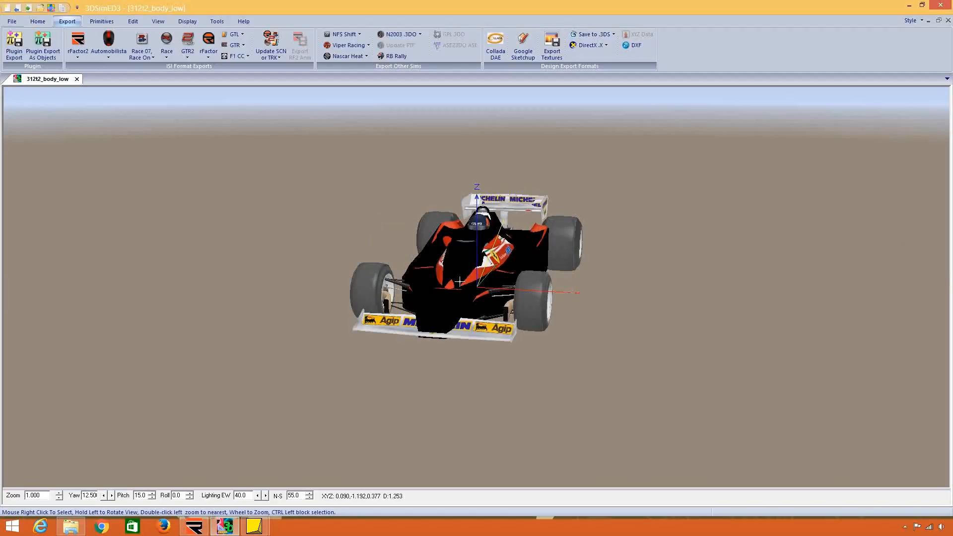
Reimport 312t2_body_max as objects from rF2 Maps (312T2) to check the exported textures on the body.
click(10, 23)
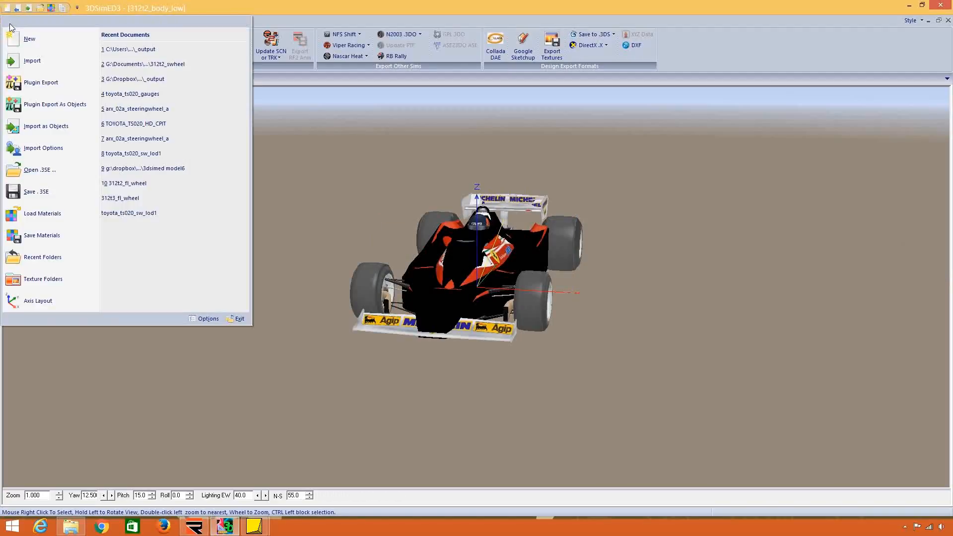
click(48, 127)
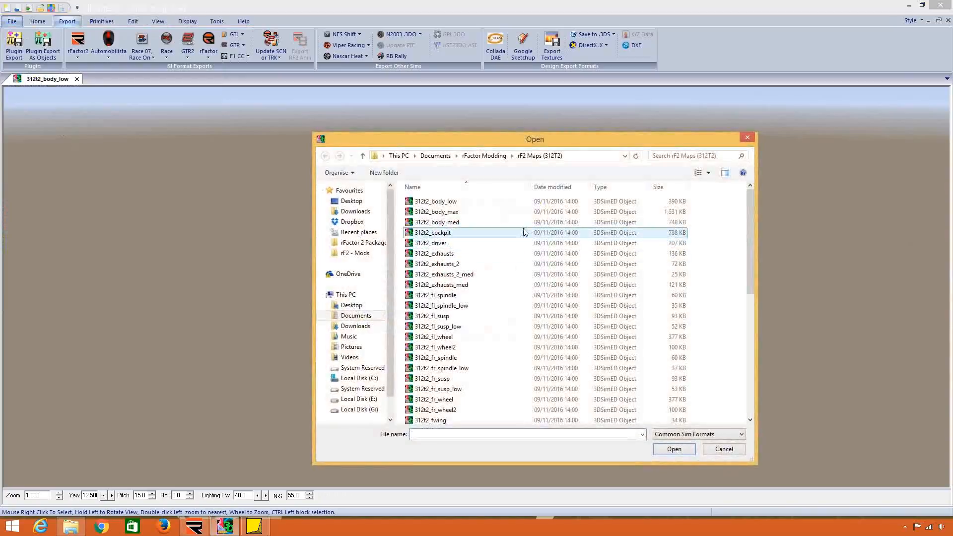
click(489, 157)
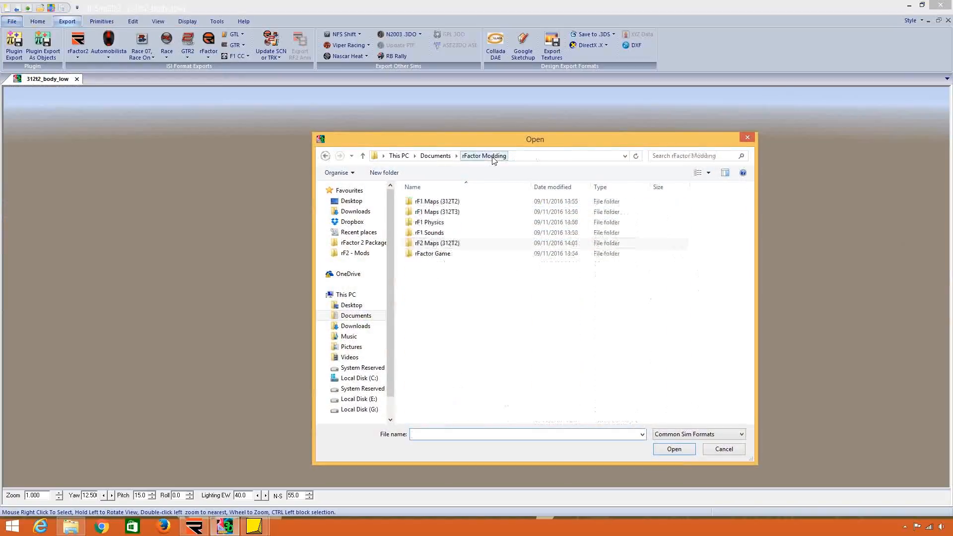
double_click(471, 246)
click(479, 217)
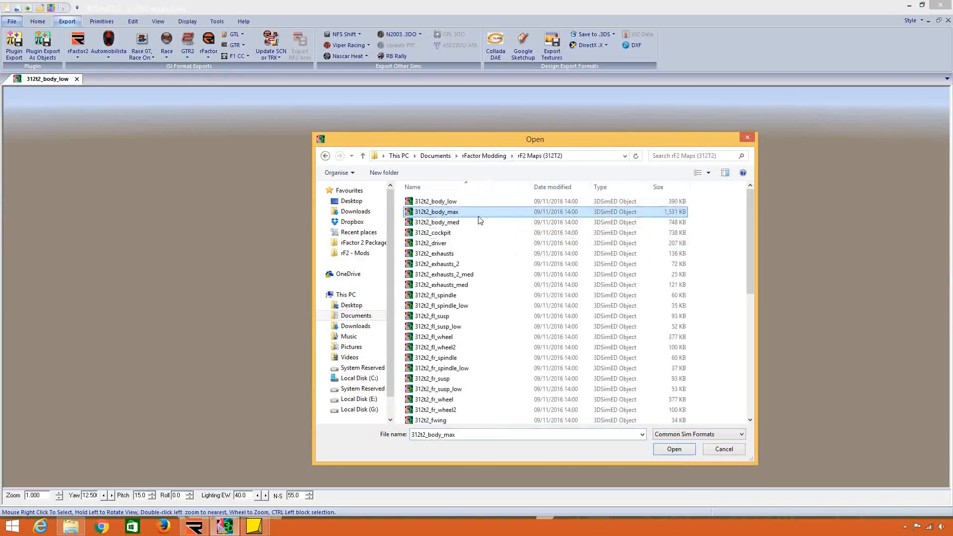
double_click(478, 212)
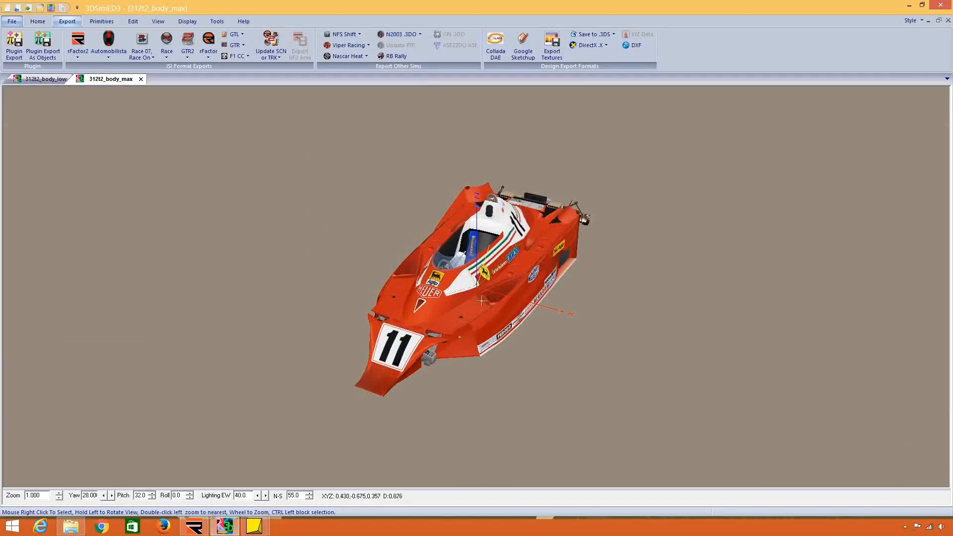
Show the WCCARBODY material properties of the textured body and view the car body from a slightly different angle.
right_click(482, 301)
mouse_move(566, 380)
click(606, 370)
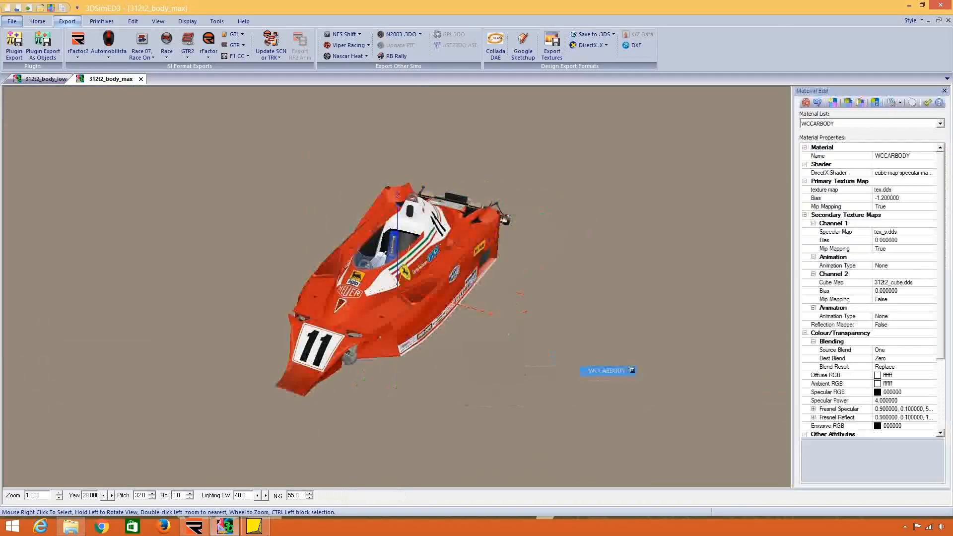
drag(632, 370, 487, 334)
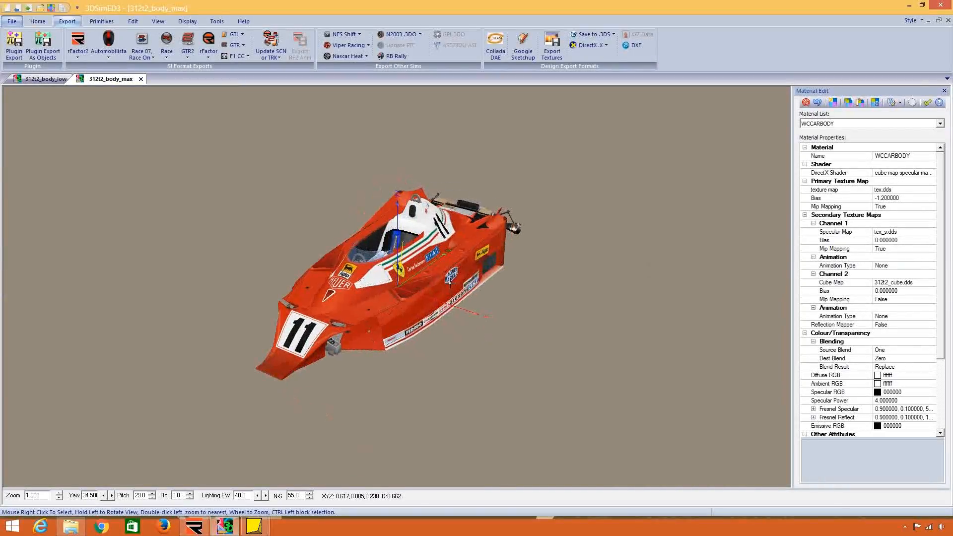
Check the texture map of the 312T2_OILPRESS material in the texture browser, and close the material editor and the 312t2_body_max model.
click(840, 124)
click(877, 184)
click(933, 189)
click(933, 189)
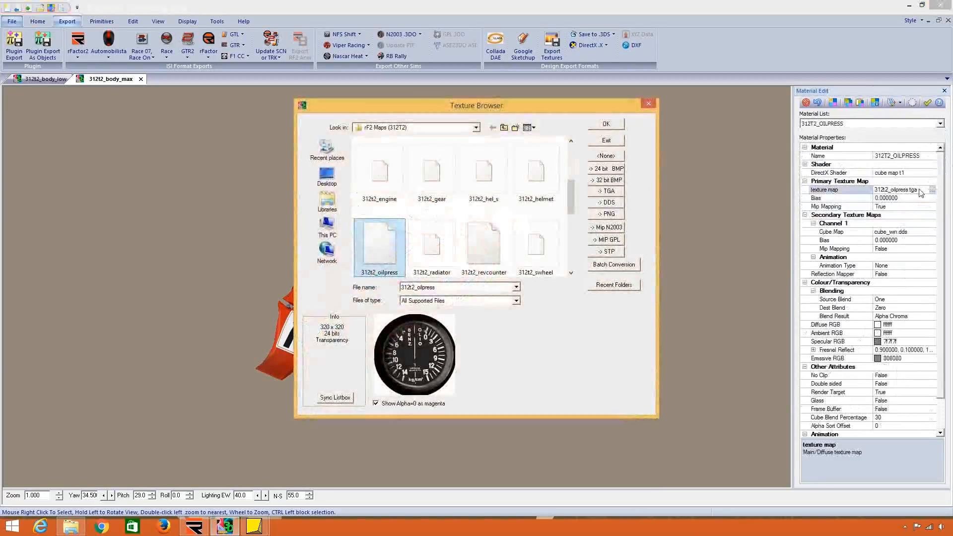
click(617, 125)
click(927, 104)
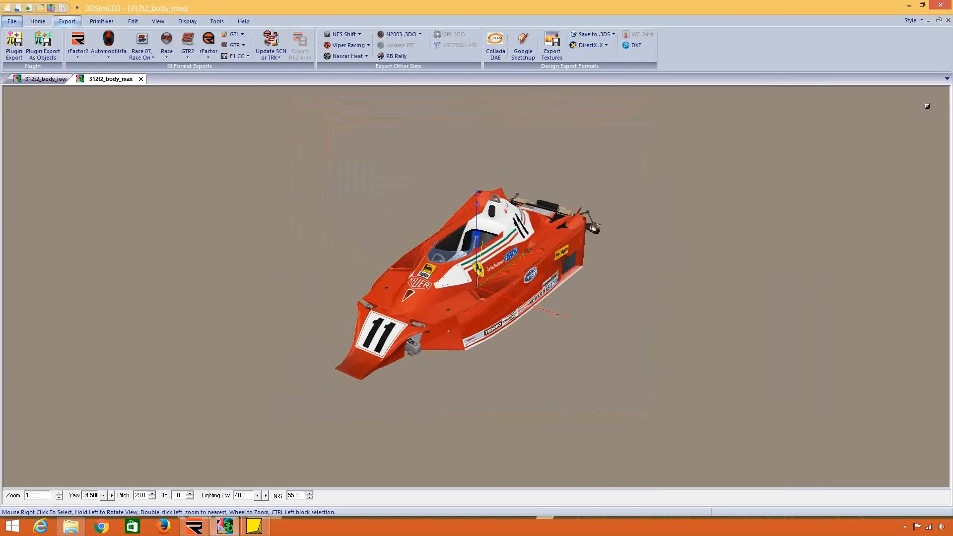
click(141, 80)
key(Return)
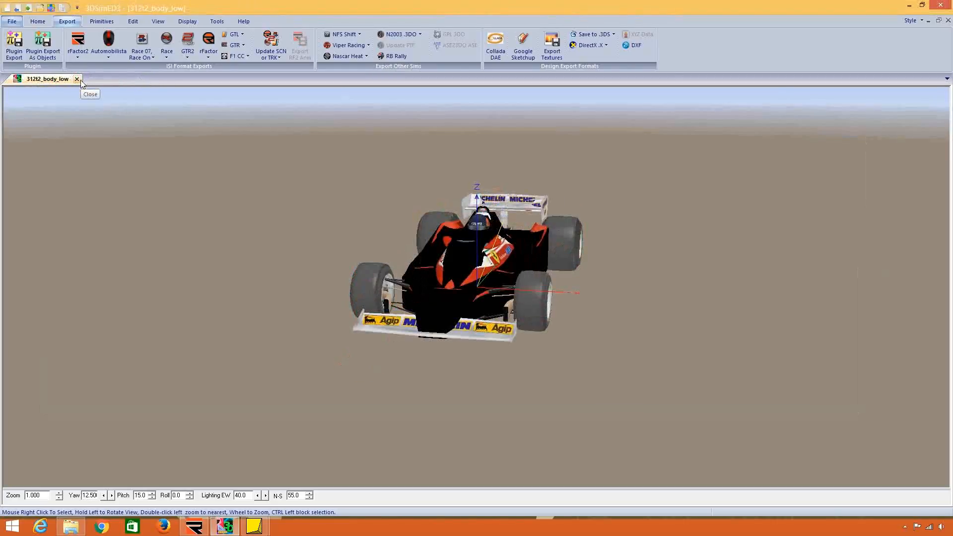
Import all model files in the rF1 Maps (312T3) folder together as objects.
click(12, 21)
click(39, 134)
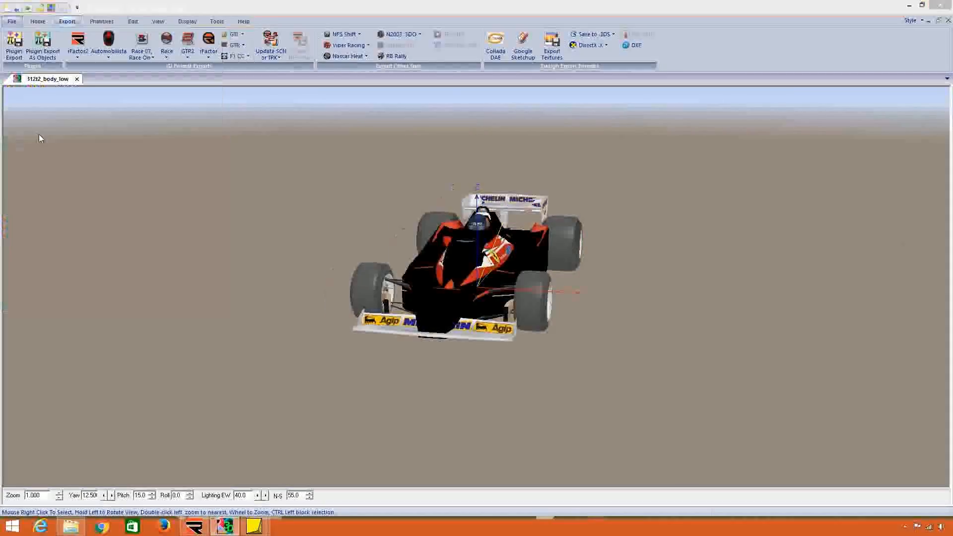
click(480, 159)
double_click(446, 208)
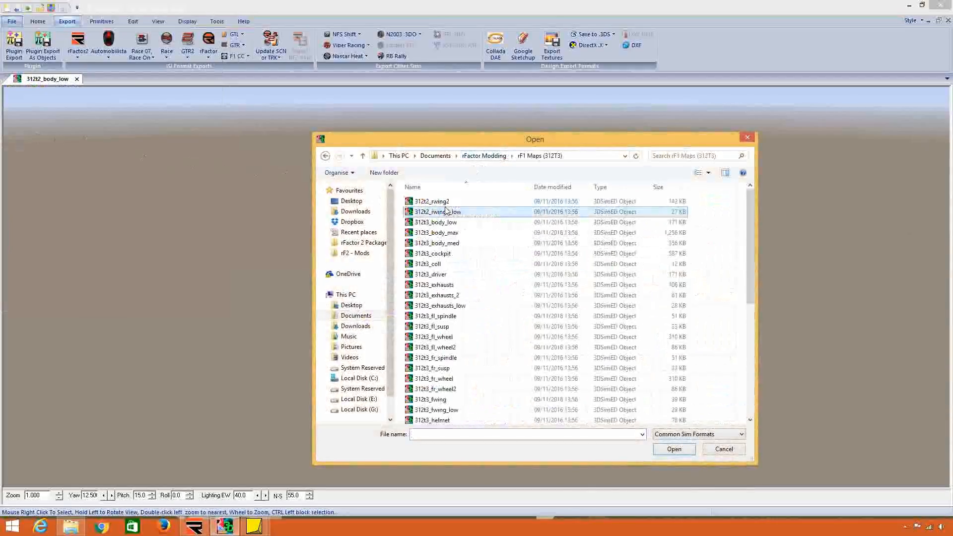
drag(399, 198, 553, 496)
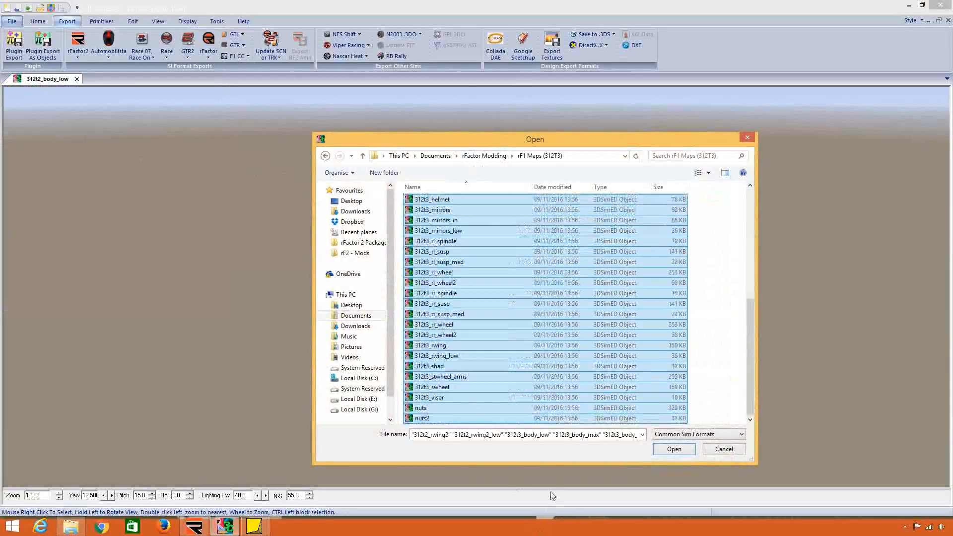
key(Return)
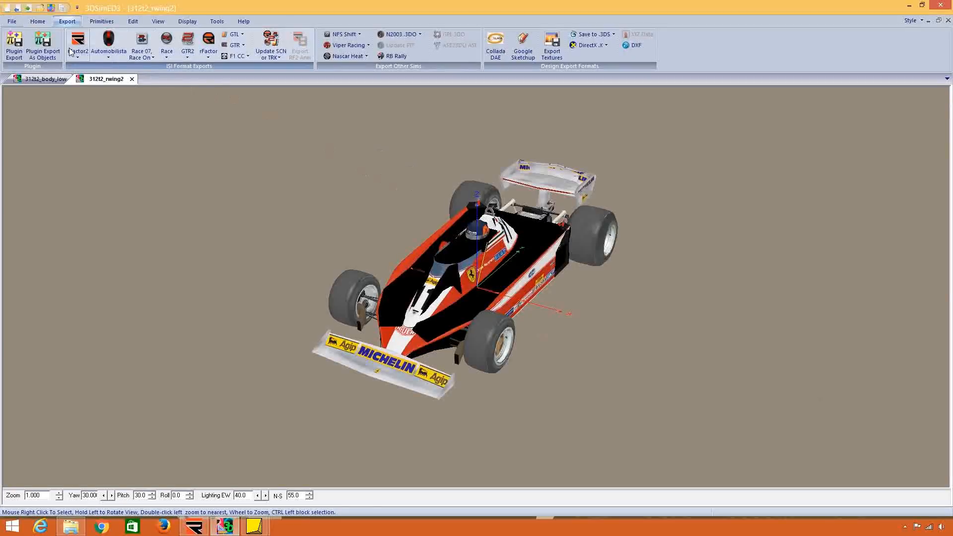
Export the 312T3 as rFactor2 objects into a new folder named rF2 Maps (312T3) inside rFactor Modding.
click(75, 53)
click(89, 79)
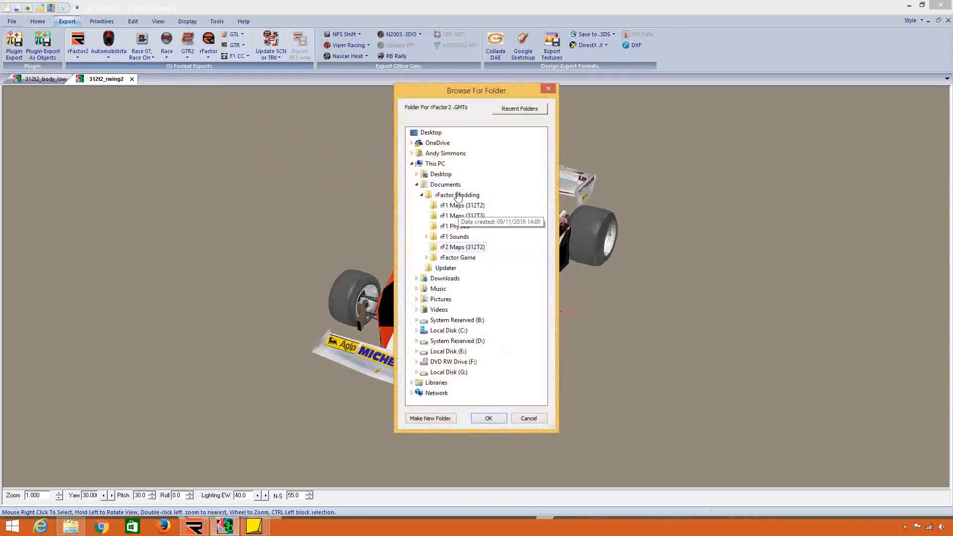
click(457, 195)
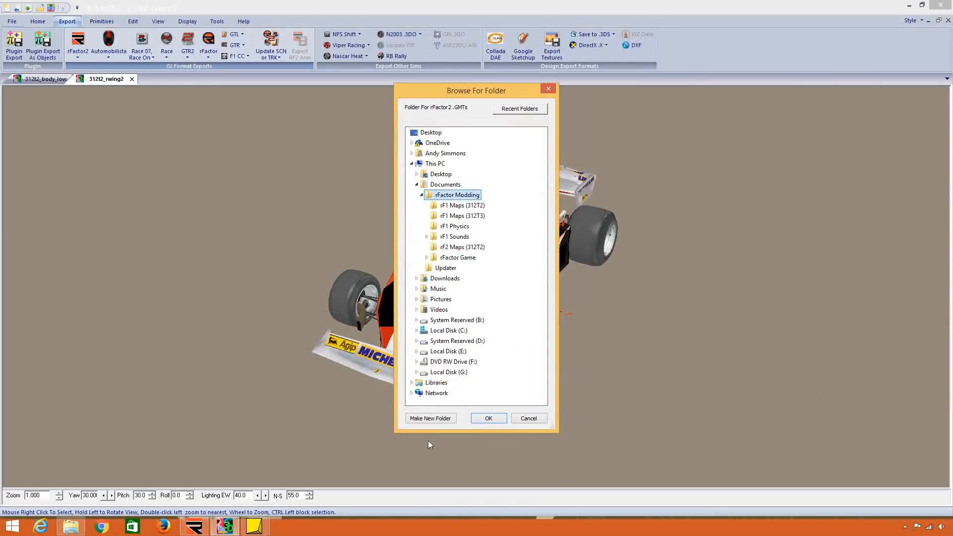
click(430, 418)
text(Rf)
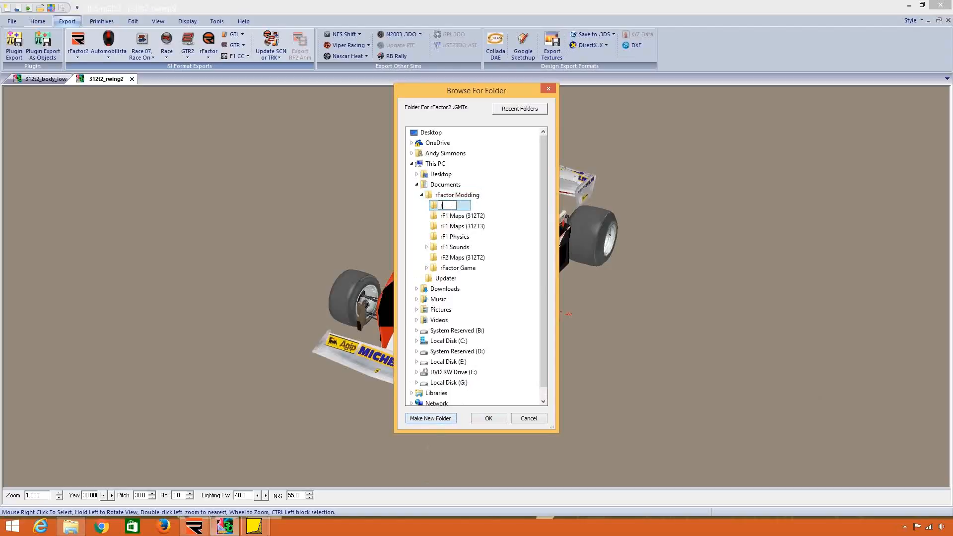
text(2 Maps (312T3))
key(Return)
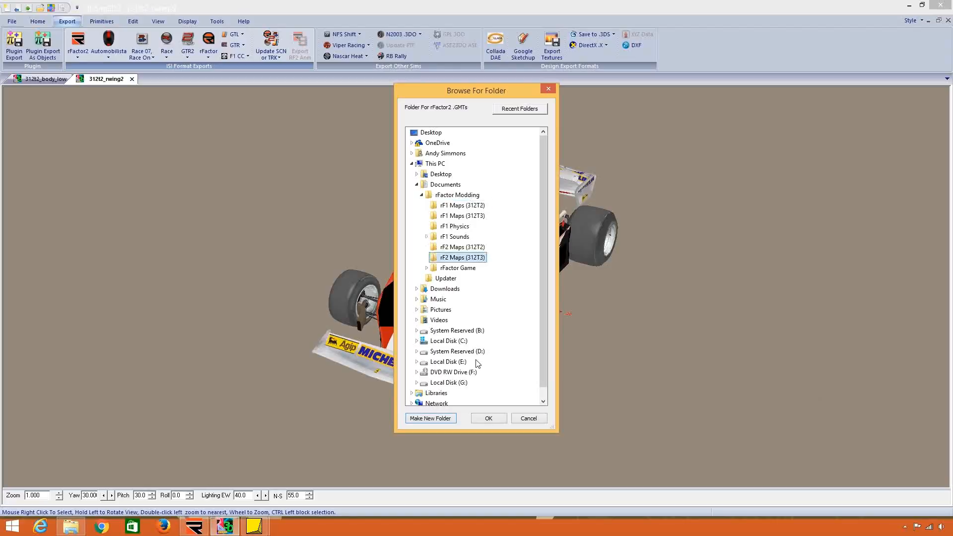
click(488, 418)
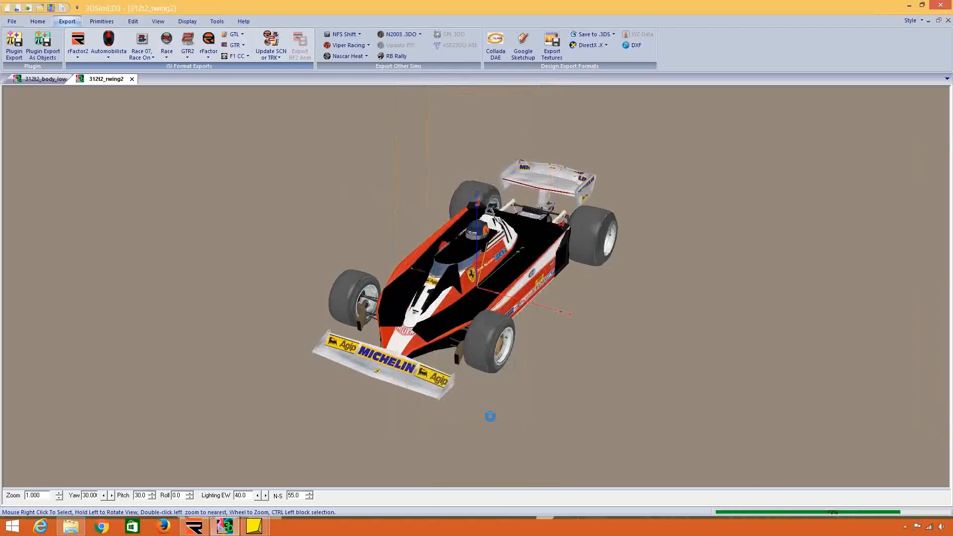
Export the 312T3's textures into rF2 Maps (312T3), renaming the drawing's textures to use them, and close the model.
click(558, 44)
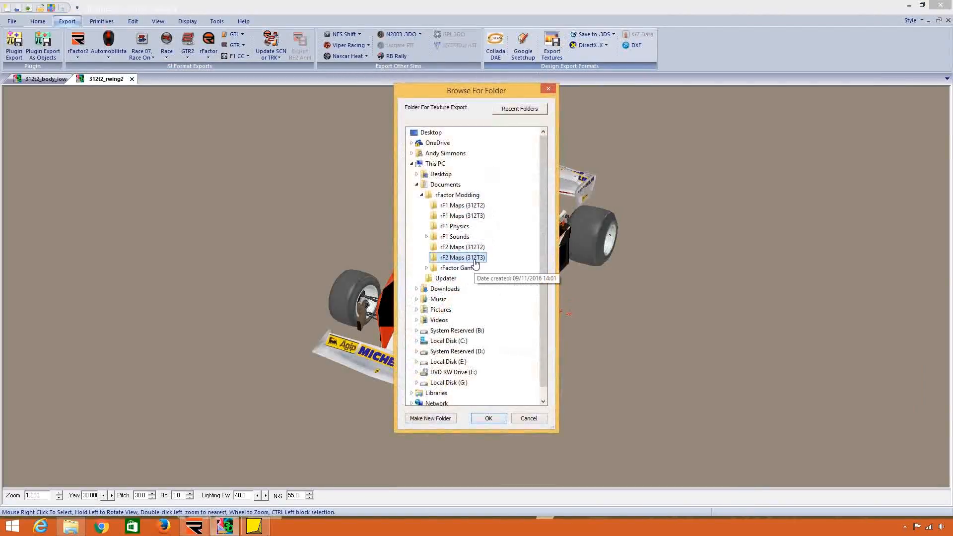
click(489, 418)
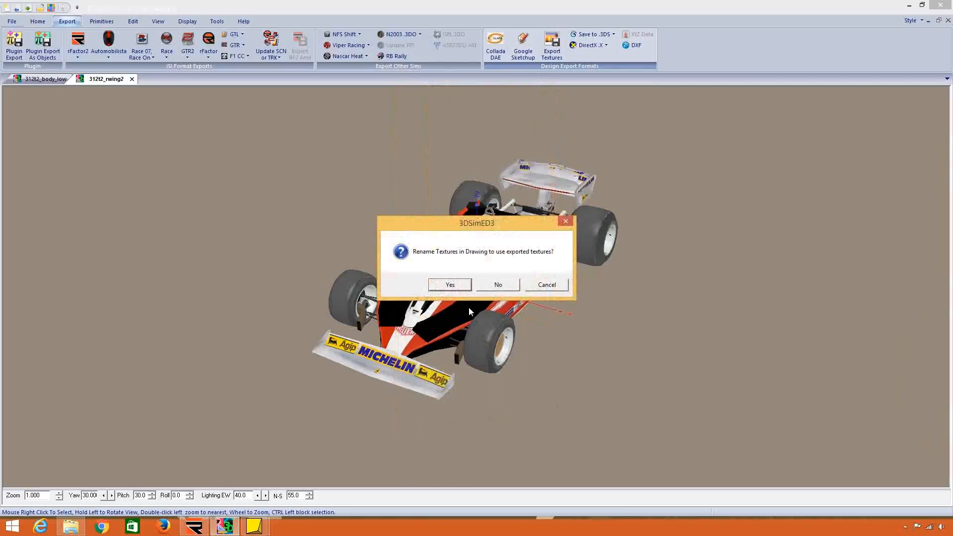
click(455, 284)
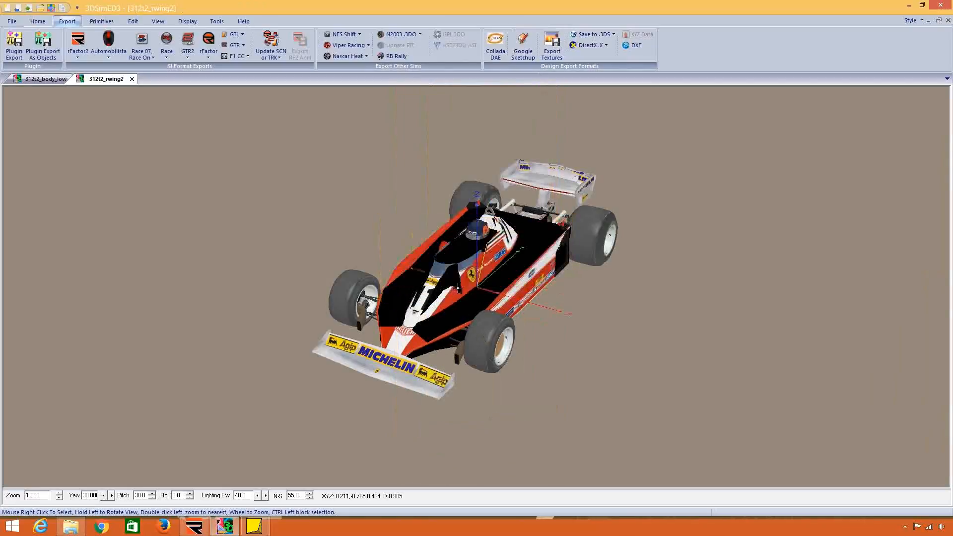
click(131, 79)
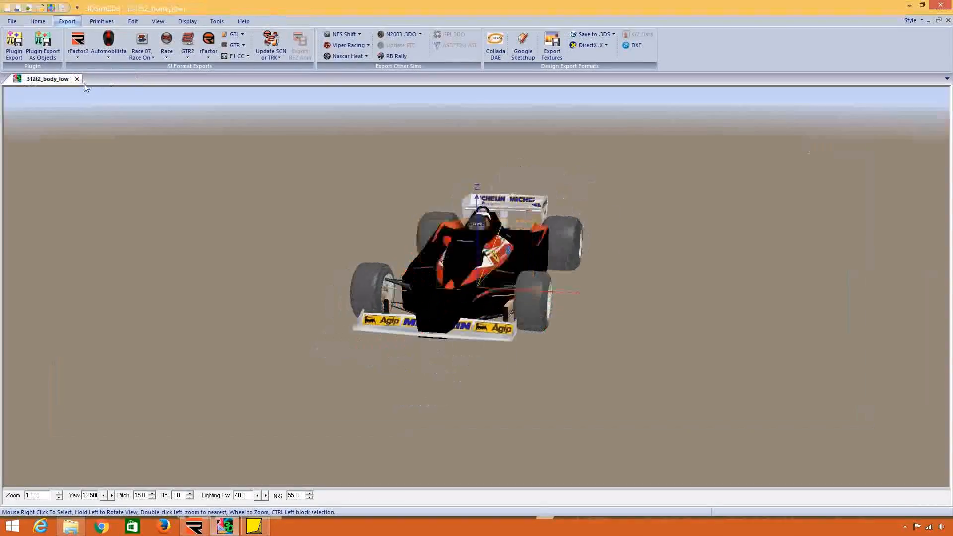
Import 312t3_body_max from the rF2 Maps (312T3) folder as objects to check the exported body and its textures.
click(9, 21)
click(49, 124)
click(495, 158)
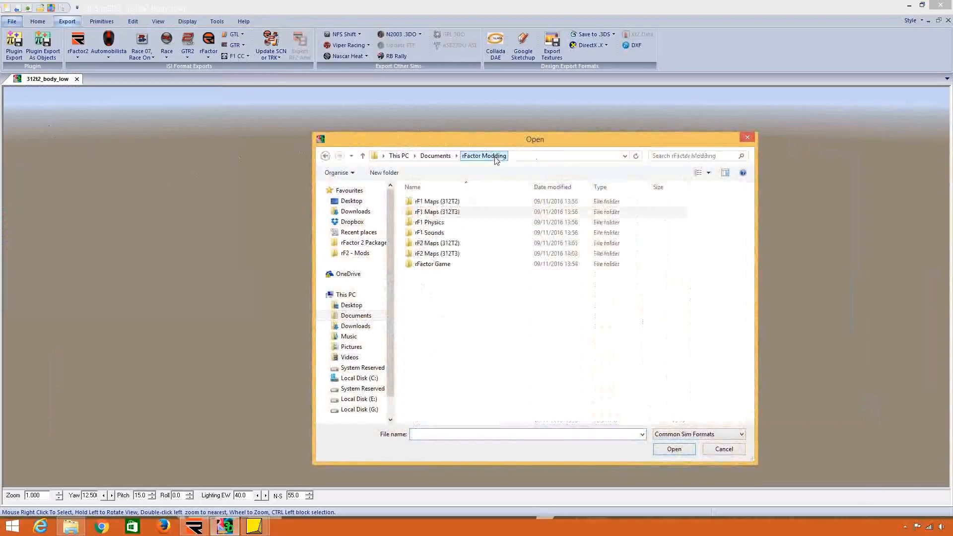
double_click(478, 253)
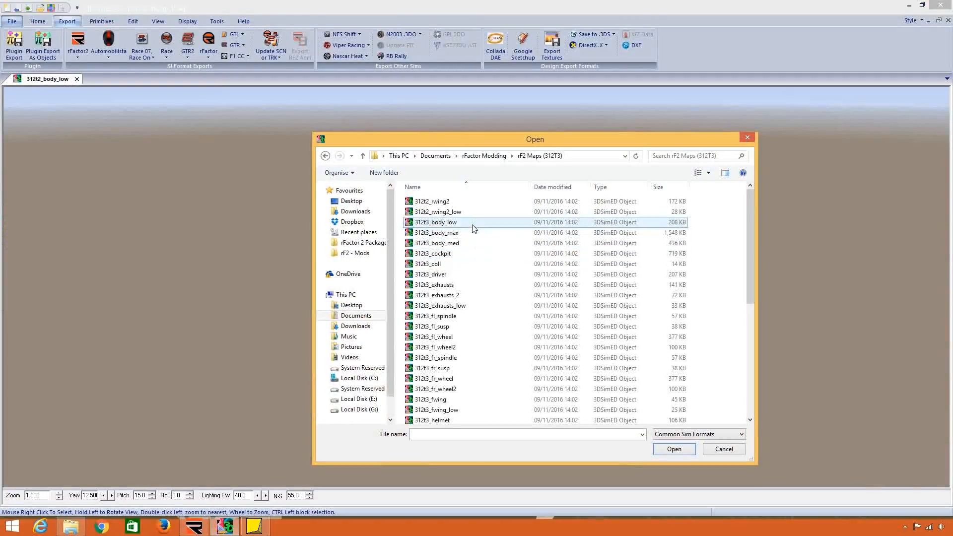
double_click(471, 232)
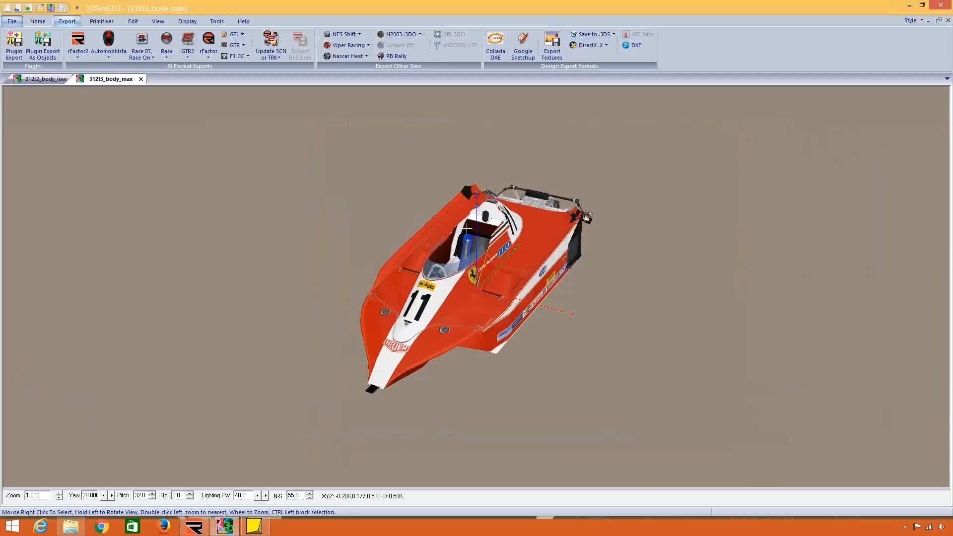
Close the 312t3_body_max and 312t2_body_low models.
click(141, 79)
key(Return)
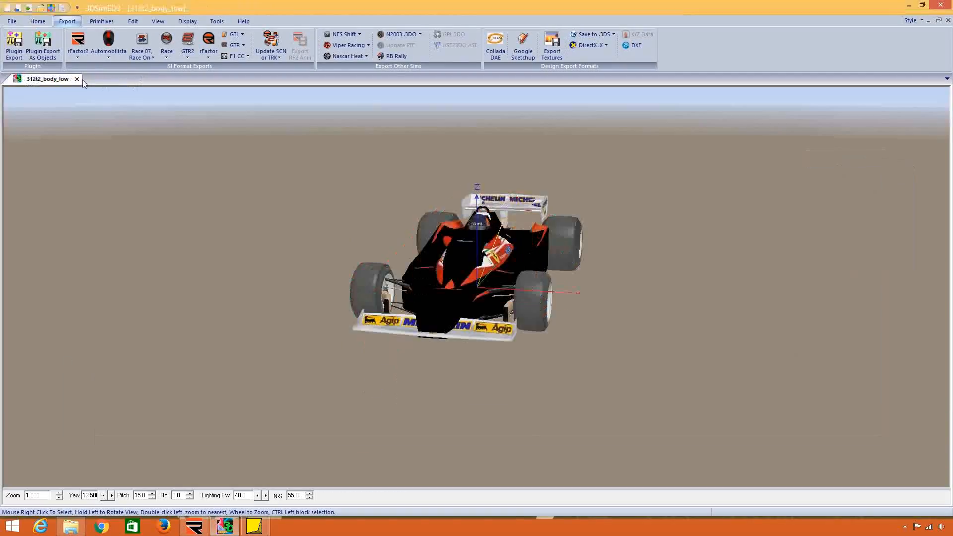
click(77, 78)
key(Return)
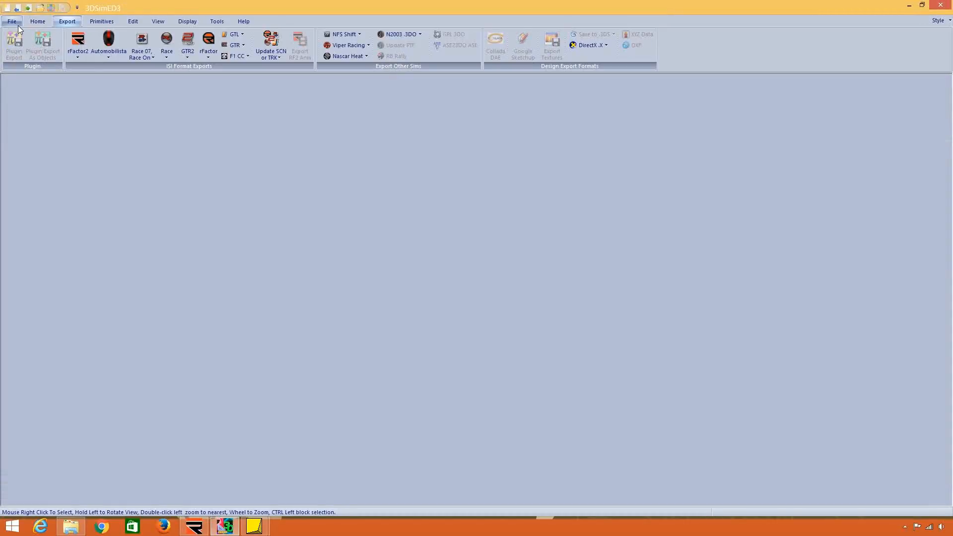
click(17, 25)
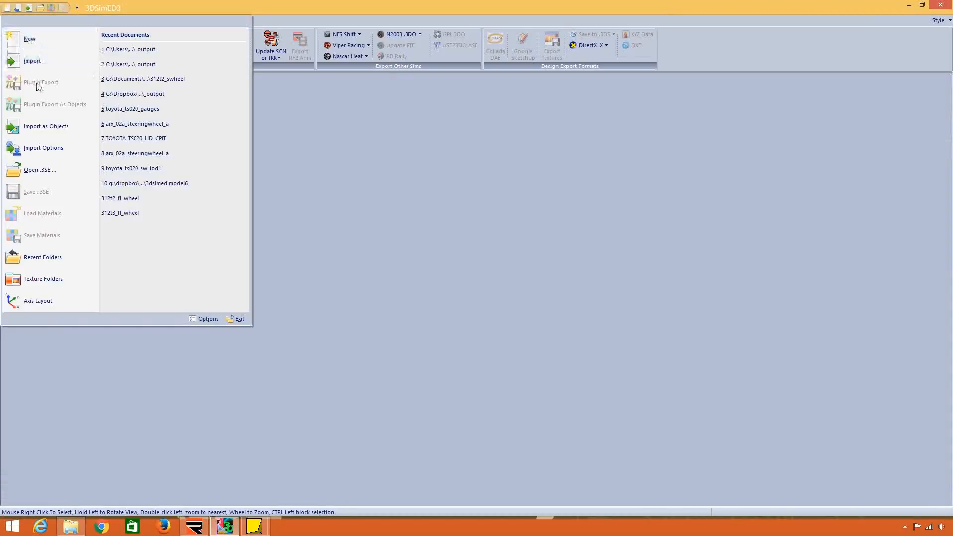
click(47, 125)
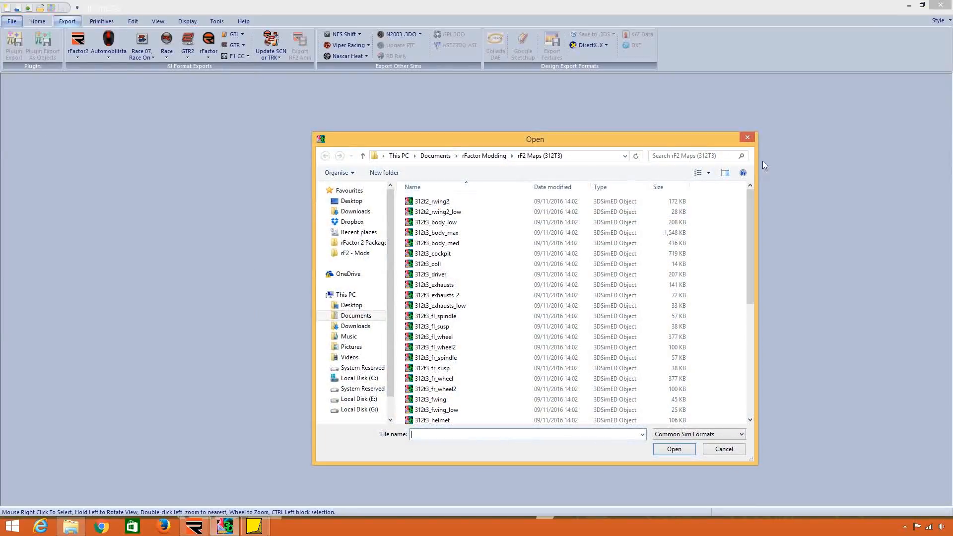
double_click(408, 223)
click(10, 22)
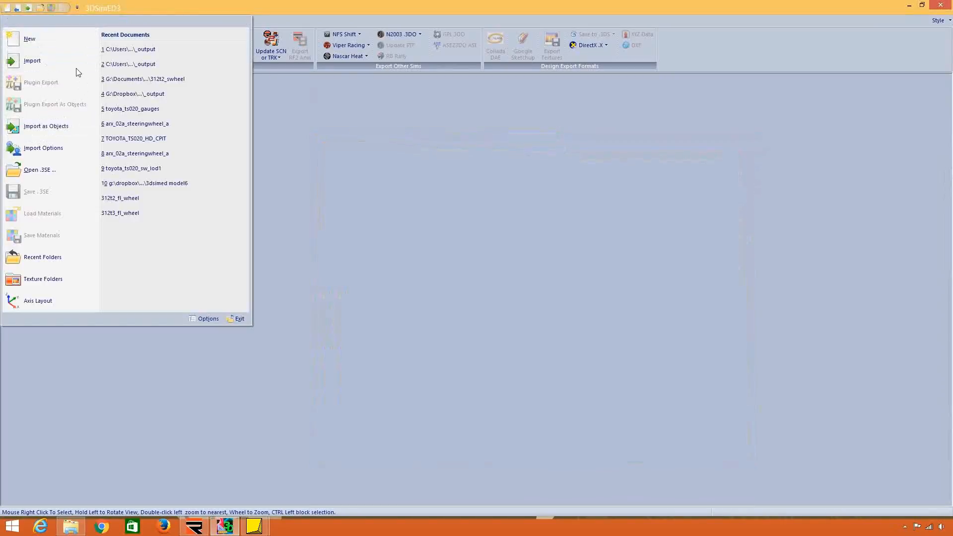
click(76, 127)
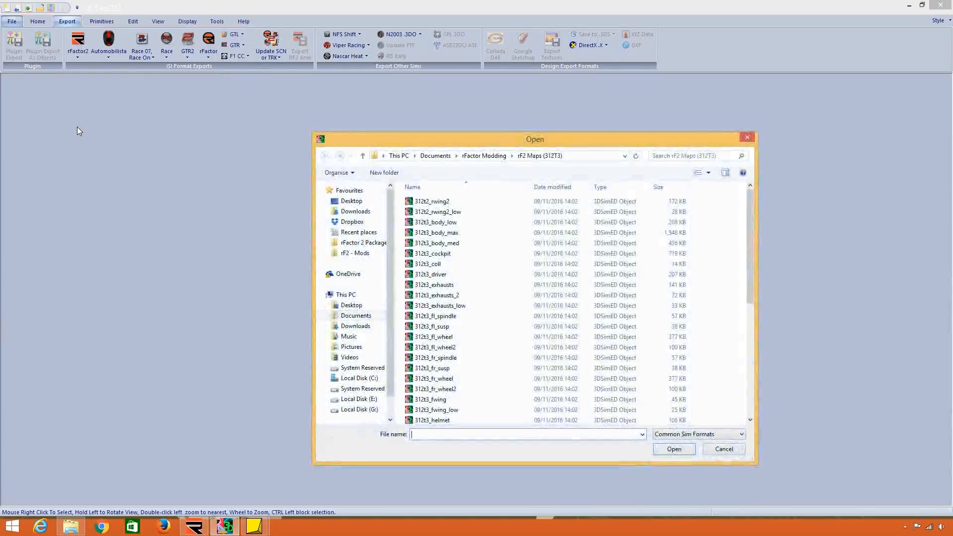
drag(703, 205, 723, 465)
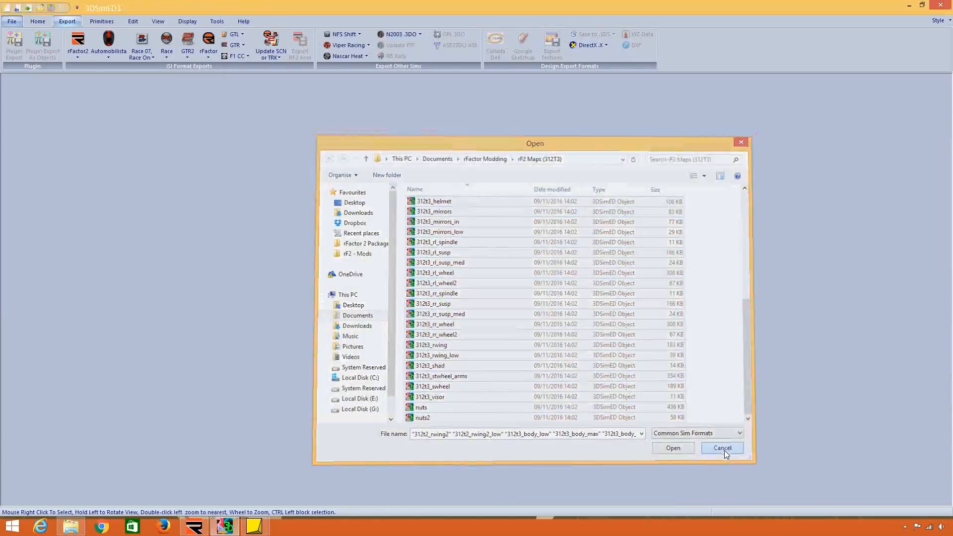
click(724, 449)
click(133, 22)
click(147, 46)
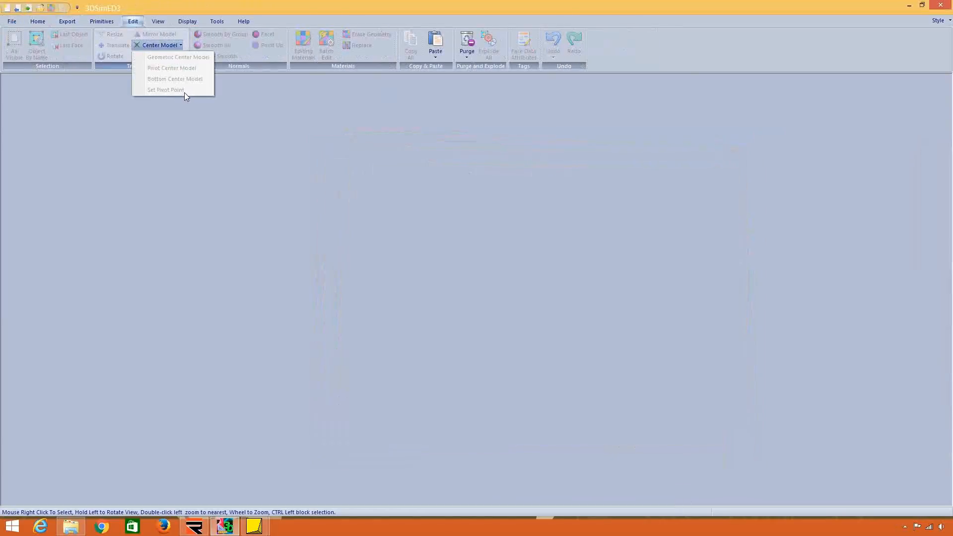
Import the steering wheel 312t3_swheel from the rF2 Maps (312T3) folder as objects.
click(12, 21)
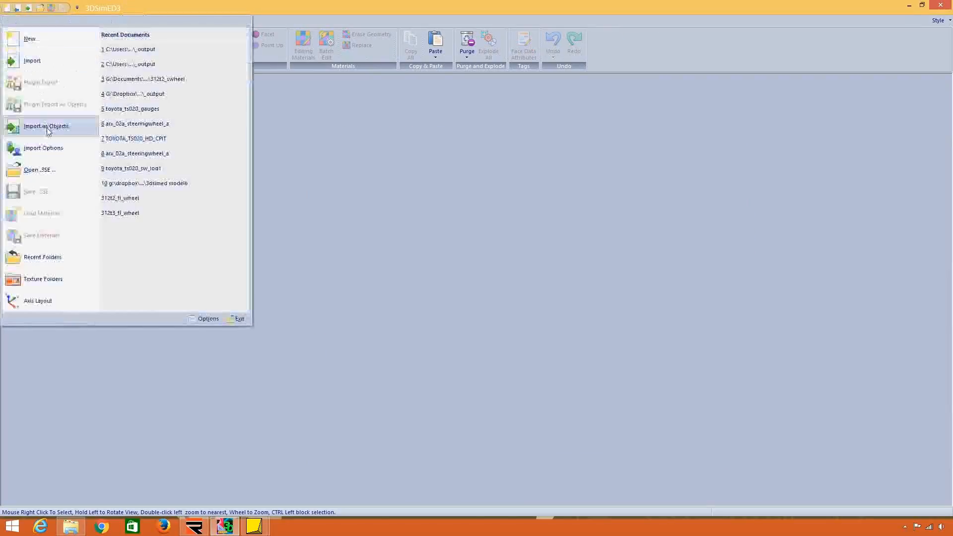
click(46, 127)
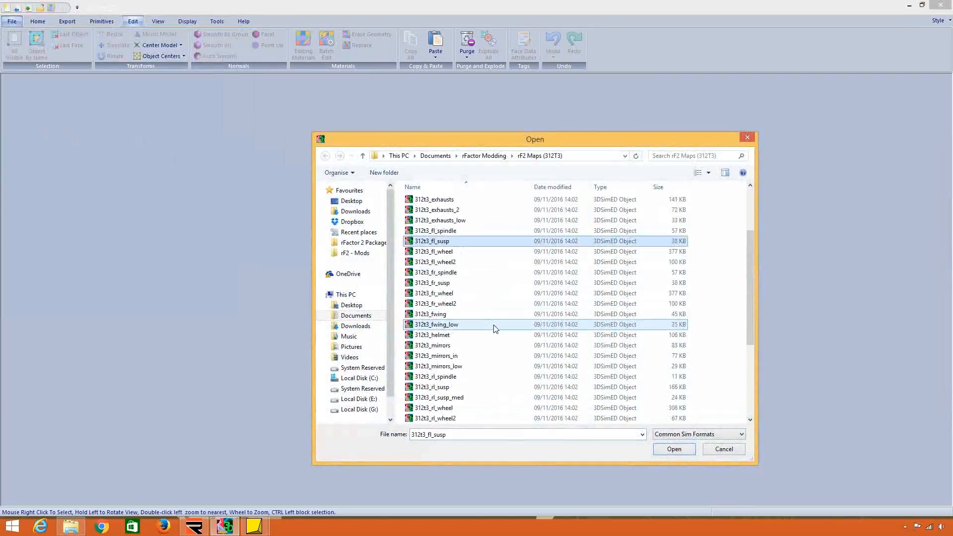
scroll(495, 328, down, 4)
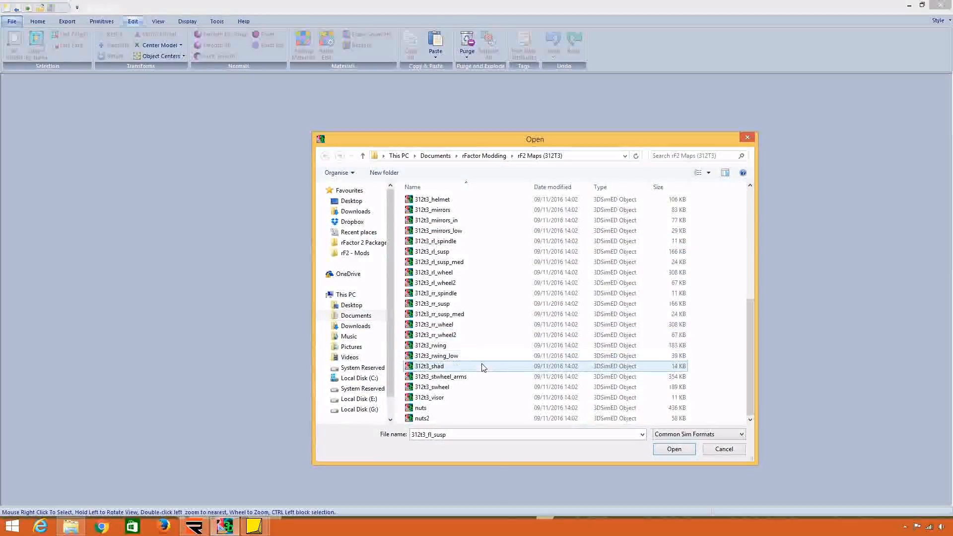
double_click(472, 387)
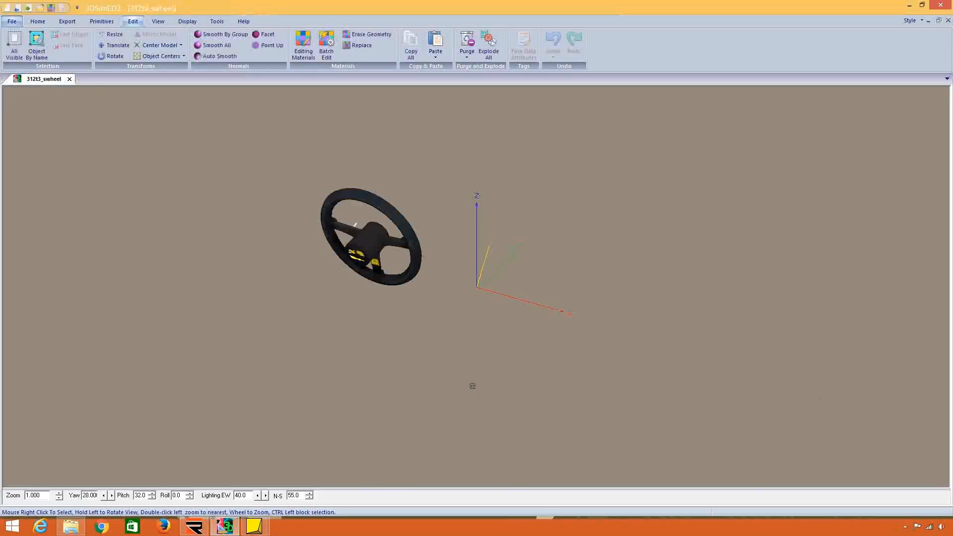
Examine the 312T3 steering wheel up close from the front and the back.
drag(293, 241, 357, 247)
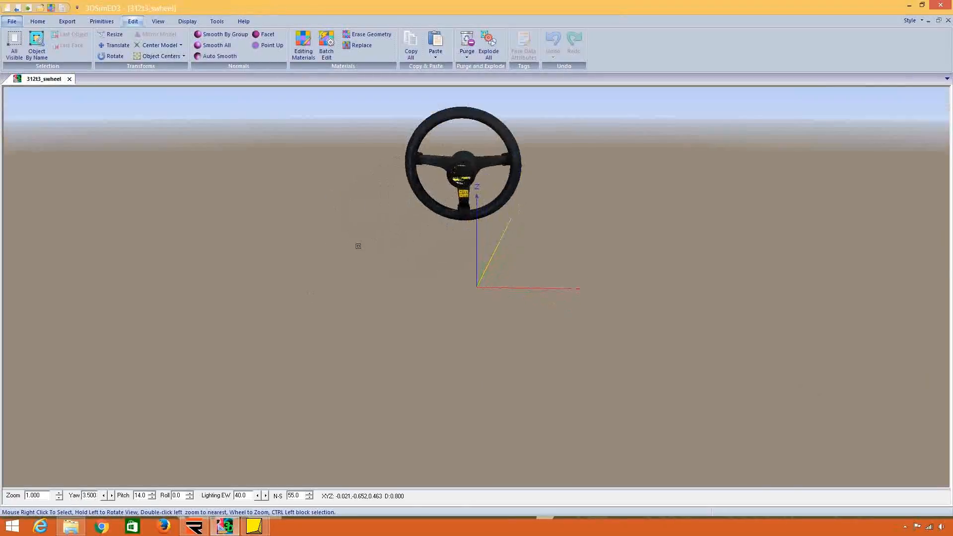
double_click(467, 175)
scroll(472, 259, up, 3)
scroll(472, 259, up, 3)
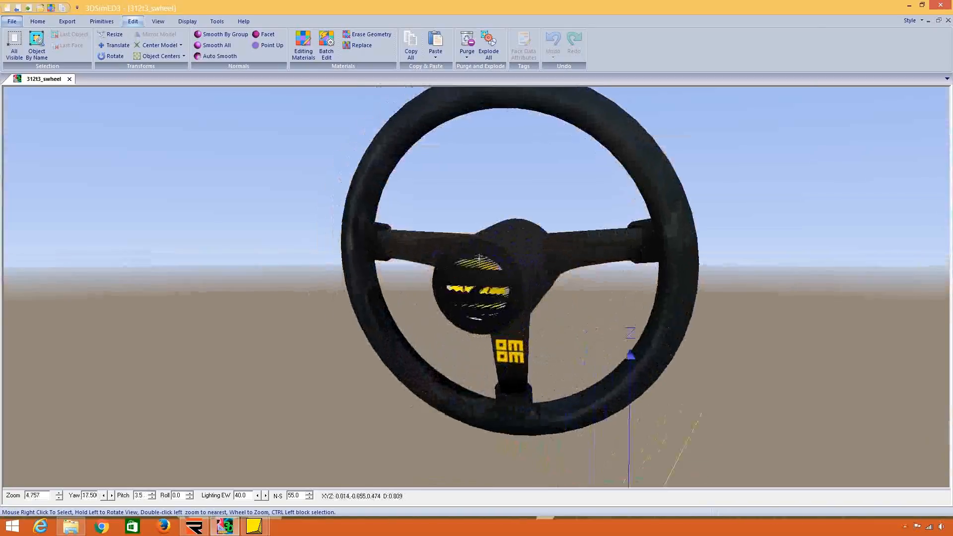
drag(472, 259, 380, 279)
scroll(381, 279, down, 5)
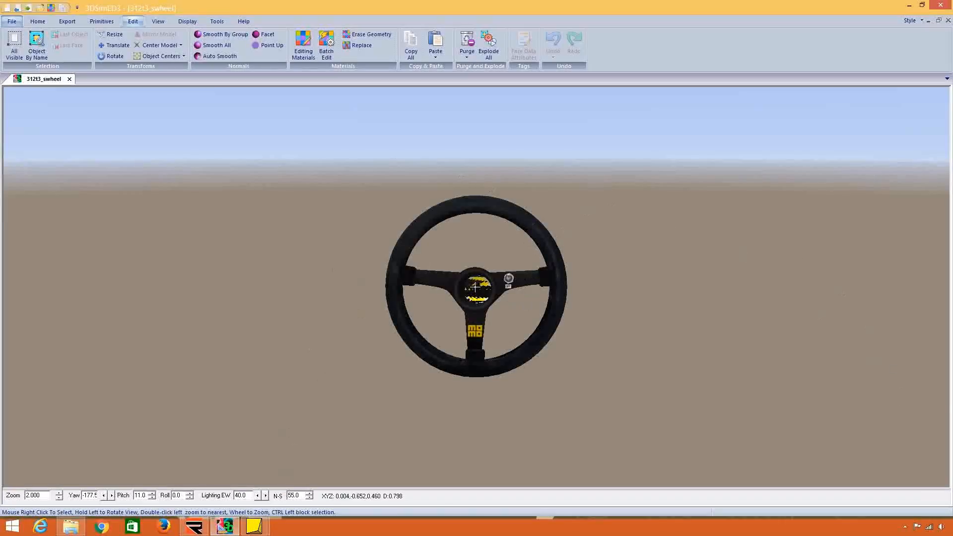
mouse_move(476, 290)
mouse_down()
mouse_move(482, 298)
mouse_move(487, 289)
mouse_up()
scroll(482, 298, down, 1)
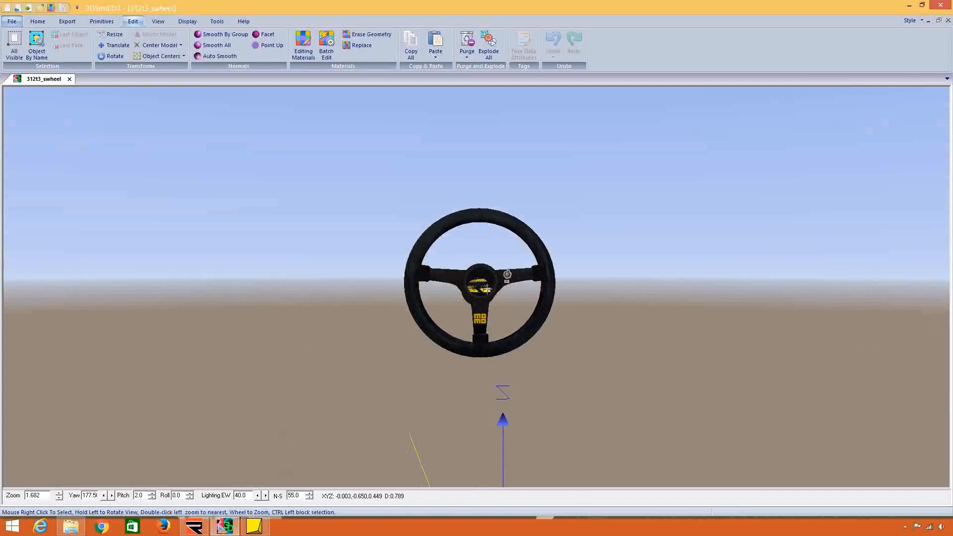
Open the object properties of the 312T3 steering wheel and expand its pivot point coordinates.
right_click(489, 301)
click(518, 343)
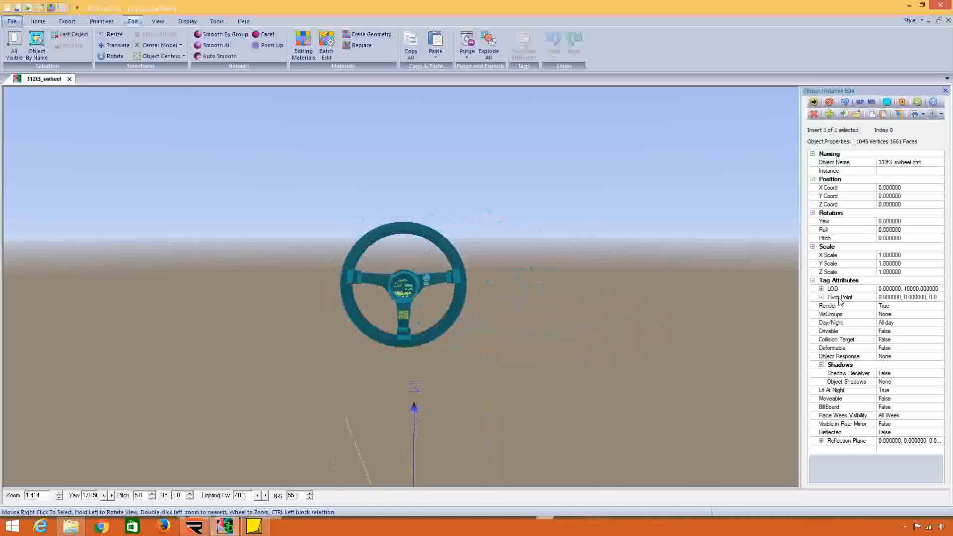
double_click(839, 298)
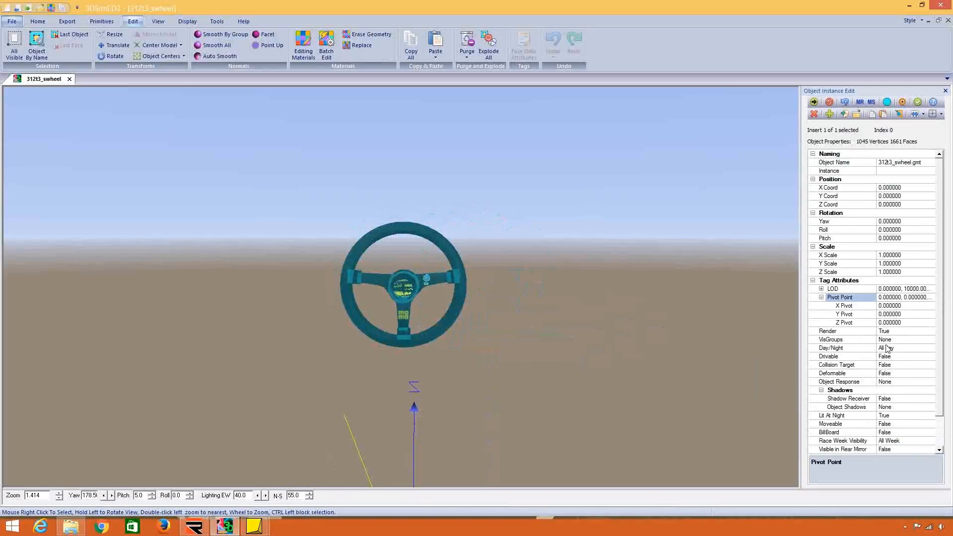
Import the original steering wheel 312t2_swheel from the rF1 Maps (312T2) folder.
click(11, 21)
click(30, 57)
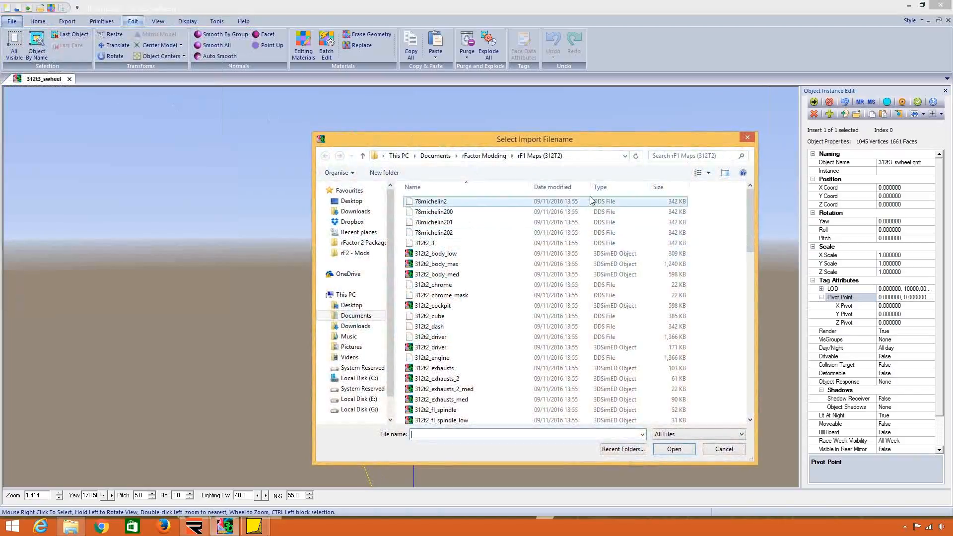
scroll(512, 327, down, 4)
click(508, 335)
scroll(508, 333, down, 6)
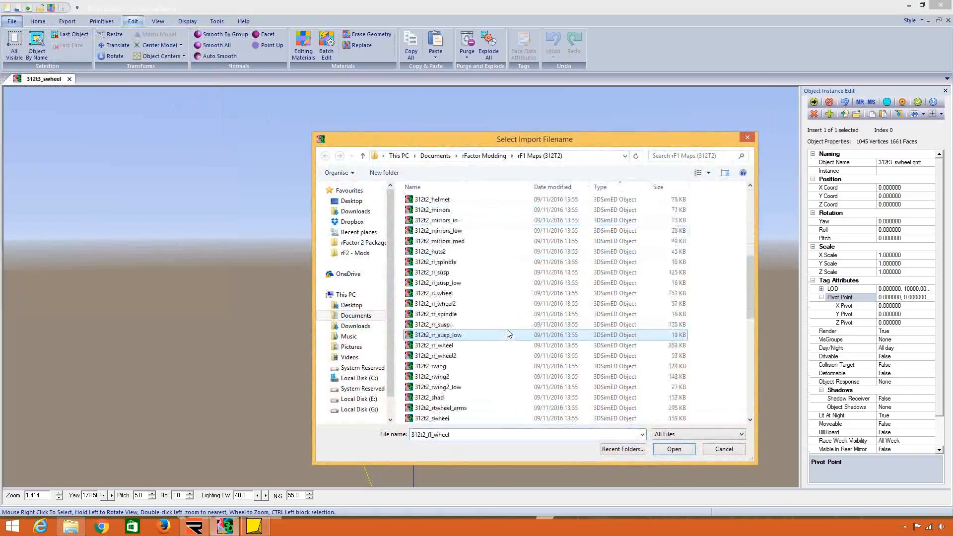
double_click(476, 419)
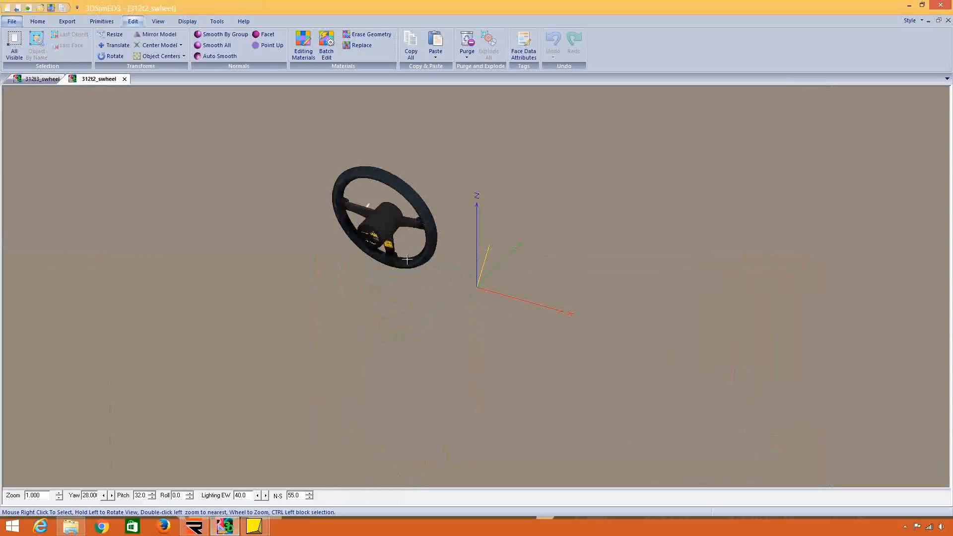
Check the pivot point coordinates of the 312t2_swheel model and leave them without applying changes.
double_click(383, 220)
right_click(475, 297)
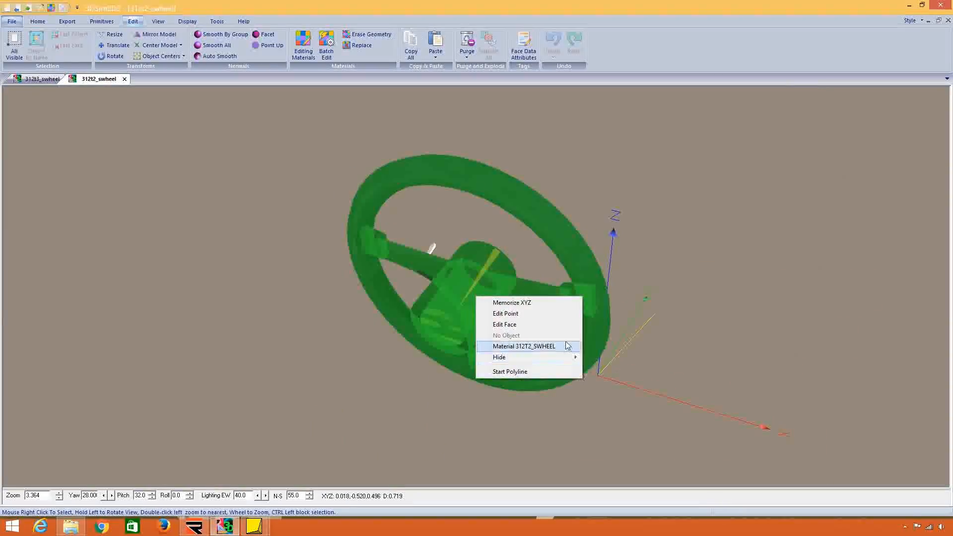
click(143, 26)
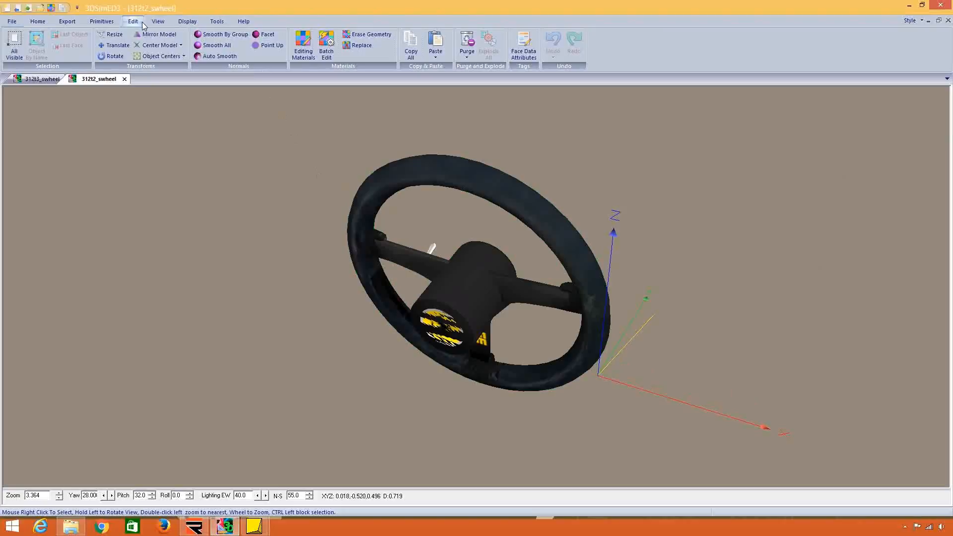
click(176, 46)
click(183, 92)
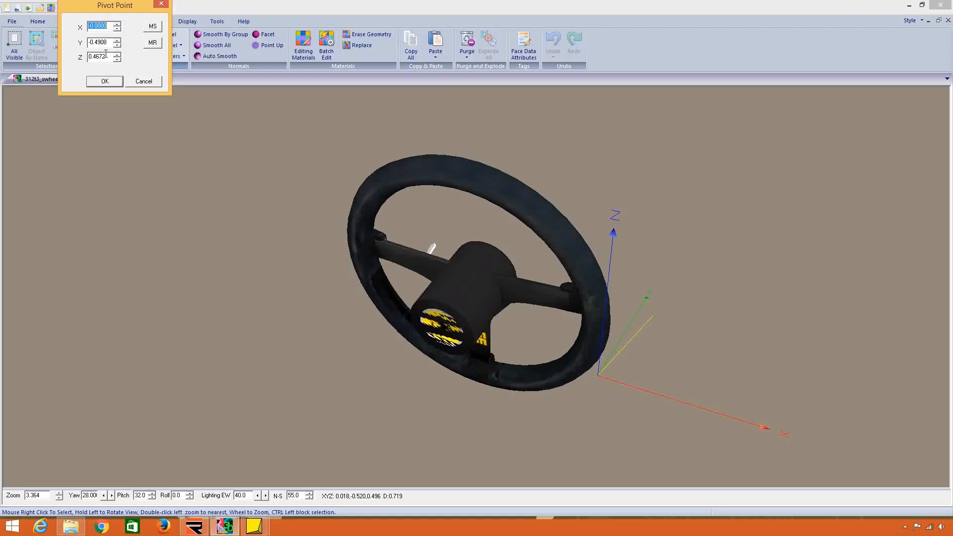
click(144, 79)
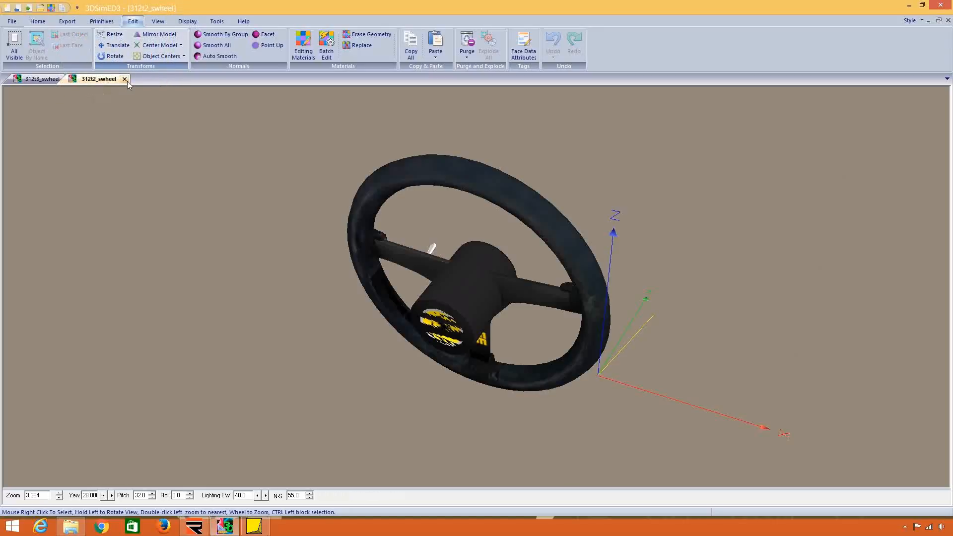
Close the 312t2_swheel model and finish editing the 312t3_swheel object instance.
click(127, 81)
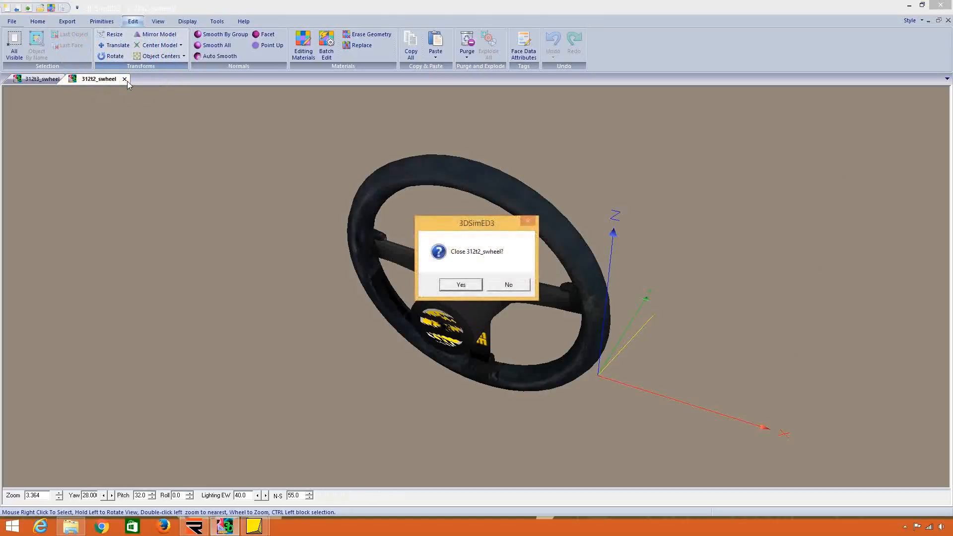
key(Return)
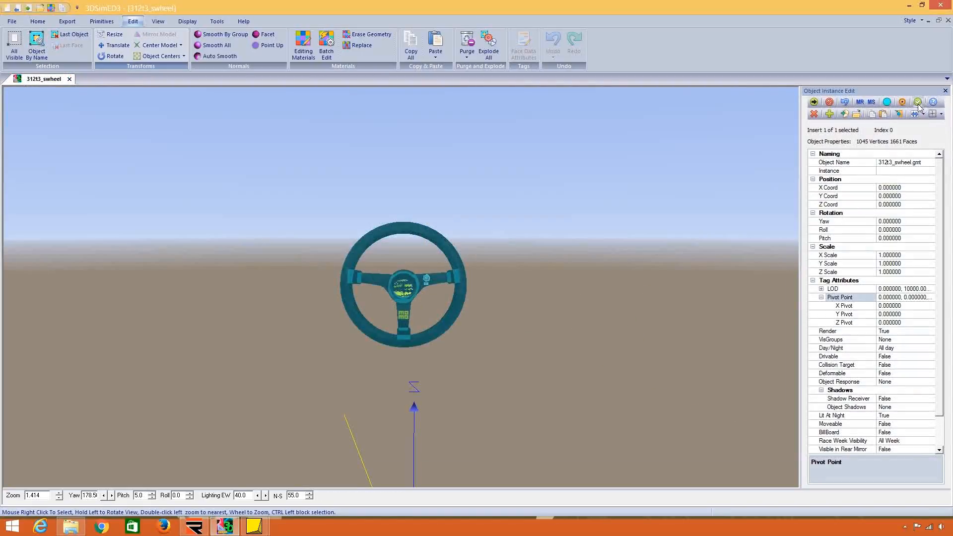
click(918, 103)
click(12, 22)
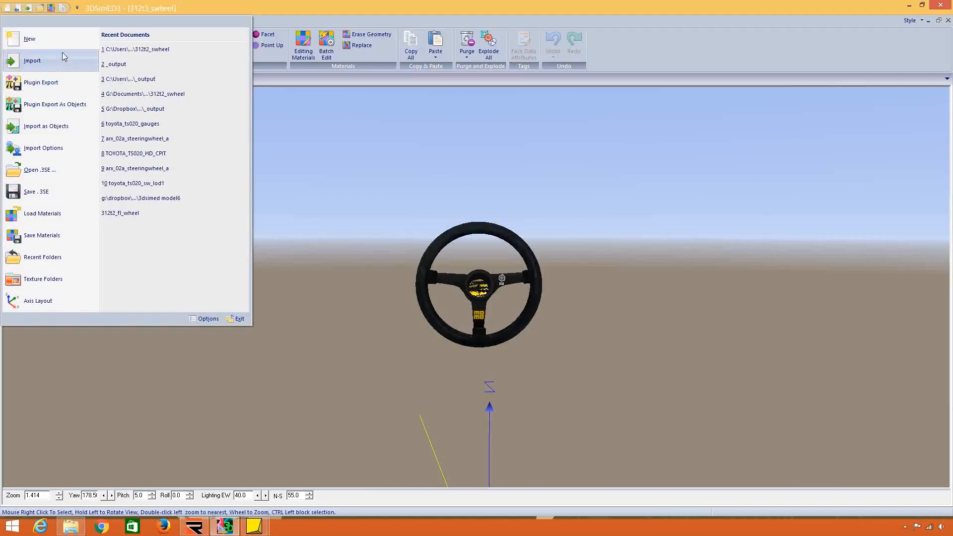
click(379, 165)
drag(378, 166, 377, 174)
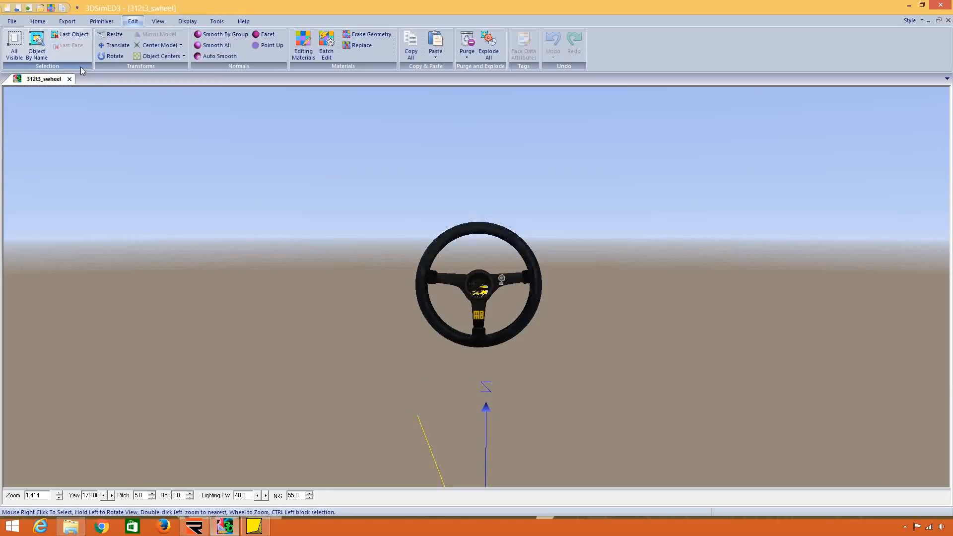
click(11, 22)
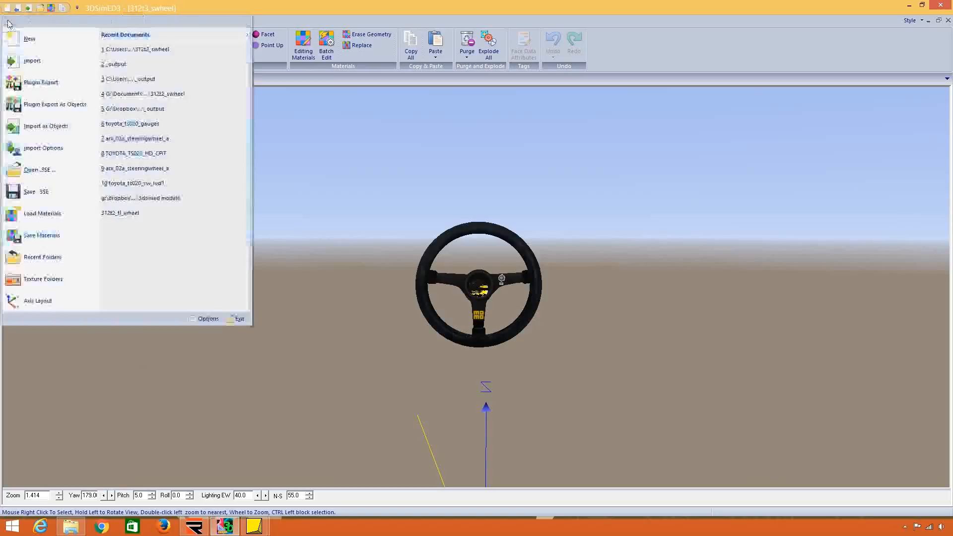
click(66, 125)
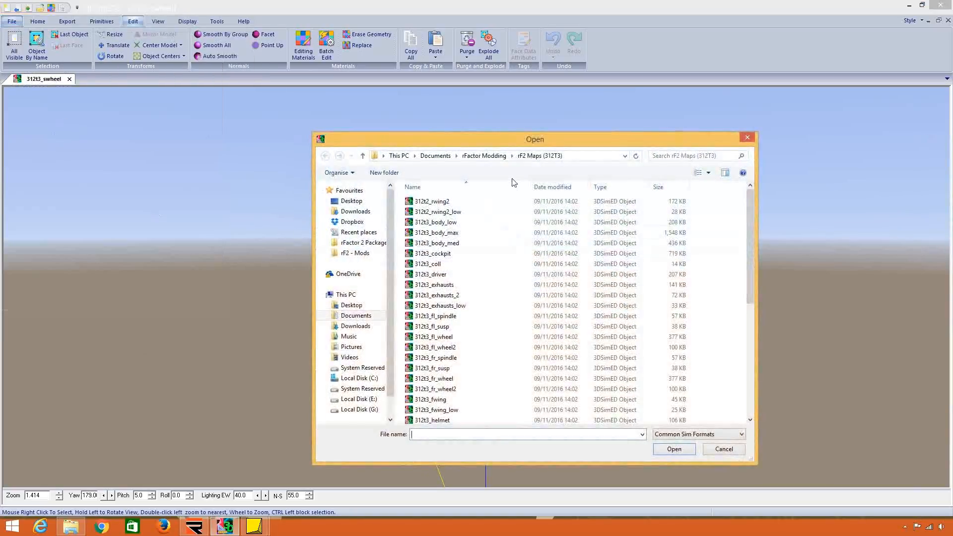
click(478, 212)
click(484, 155)
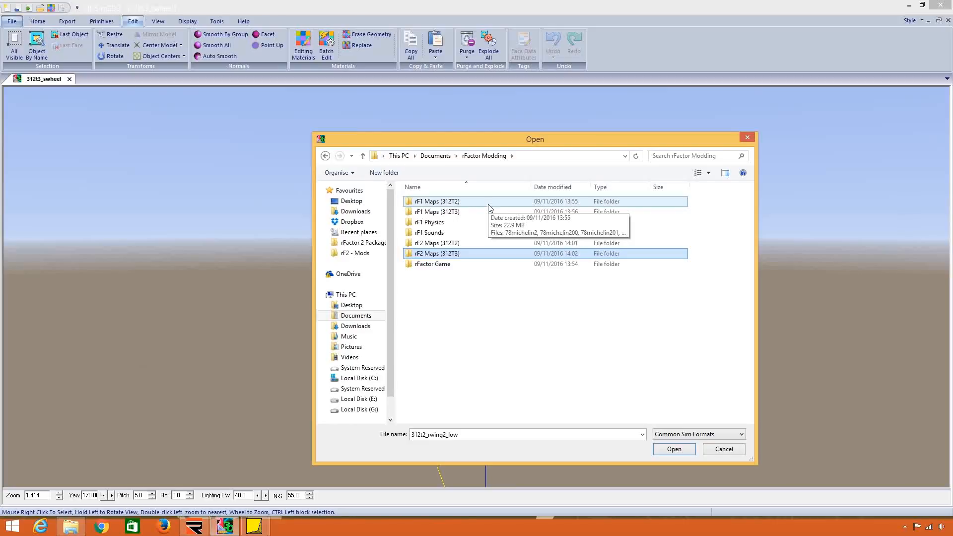
click(747, 139)
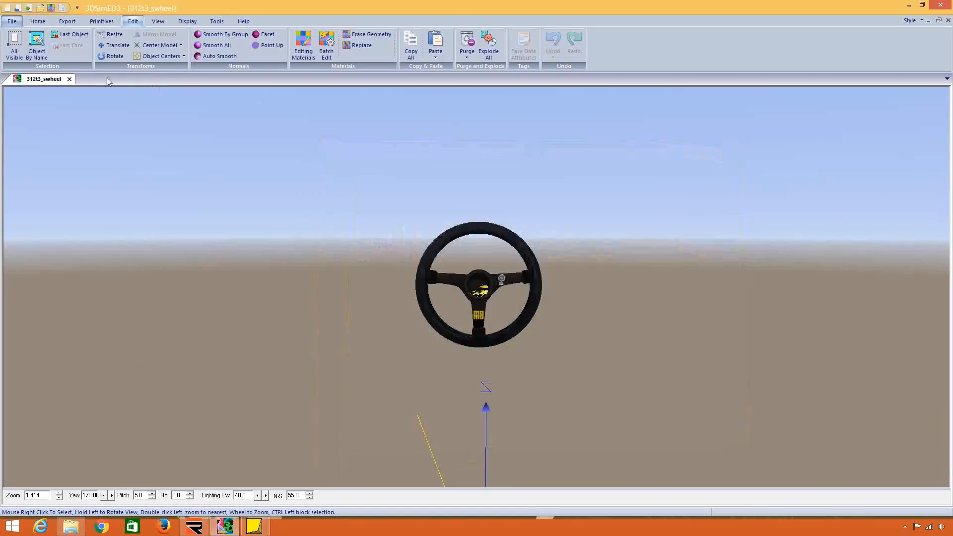
Import the 312t3_swheel model from the rF2 Maps (312T3) folder, with the file list sorted by type.
click(11, 21)
click(23, 60)
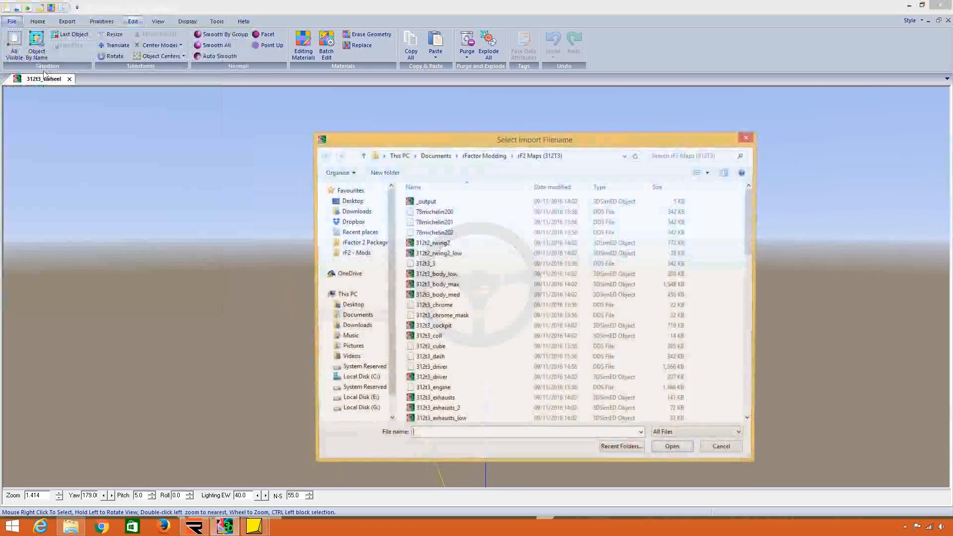
click(600, 187)
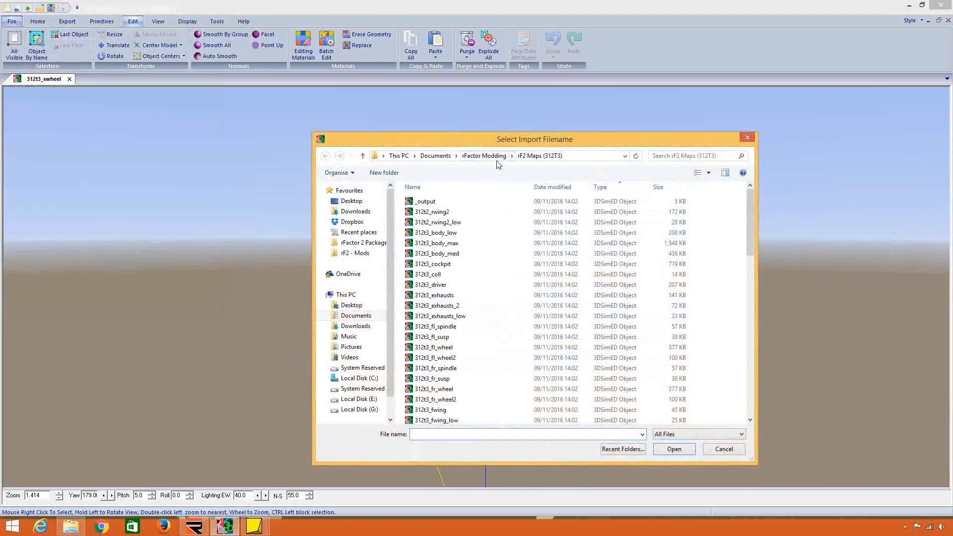
click(433, 347)
scroll(527, 349, down, 10)
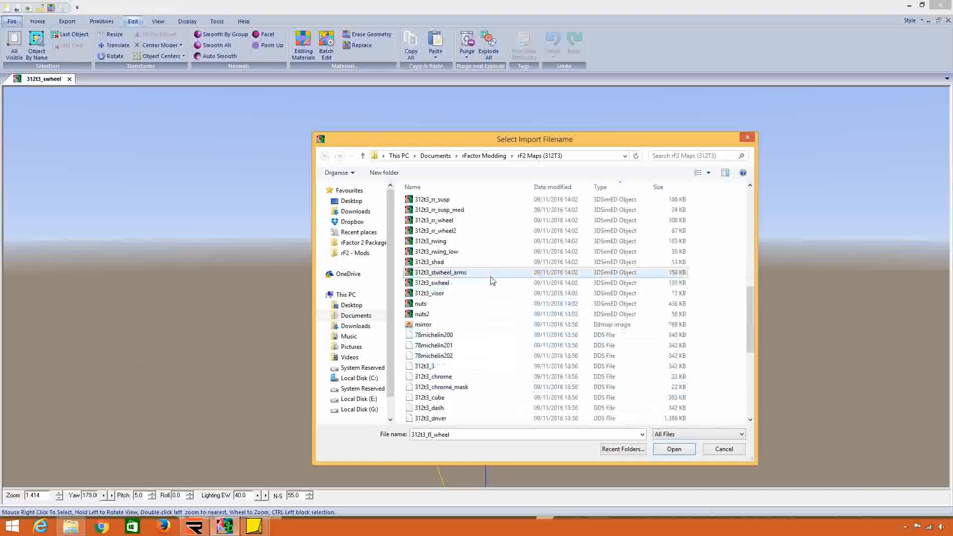
double_click(484, 282)
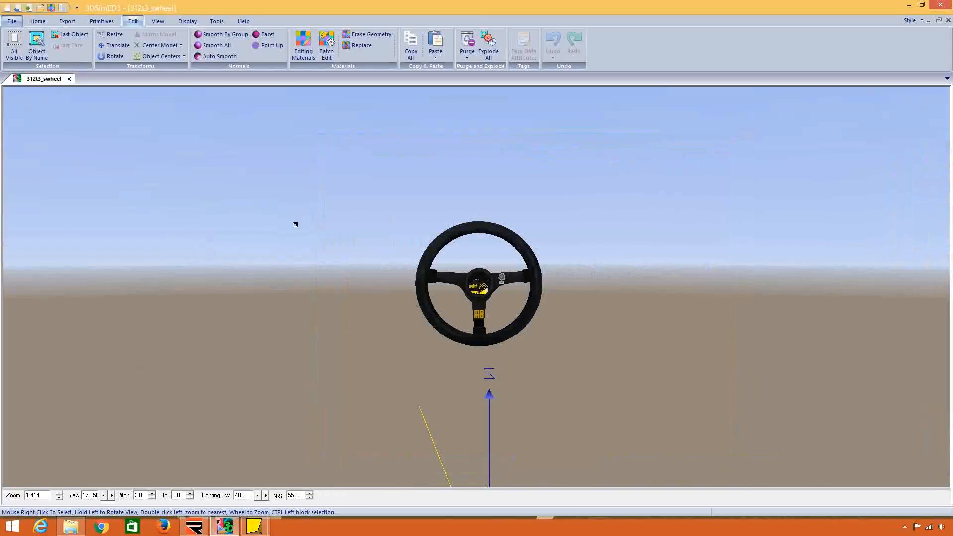
Set the Y coordinate of the 312t3_swheel model's pivot point to -0.1.
drag(399, 258, 517, 326)
click(160, 45)
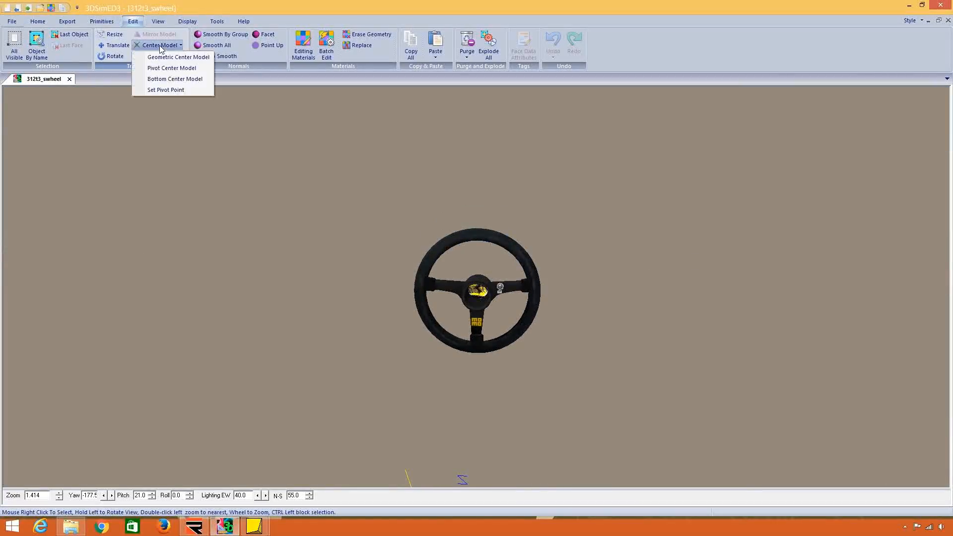
click(167, 90)
double_click(109, 43)
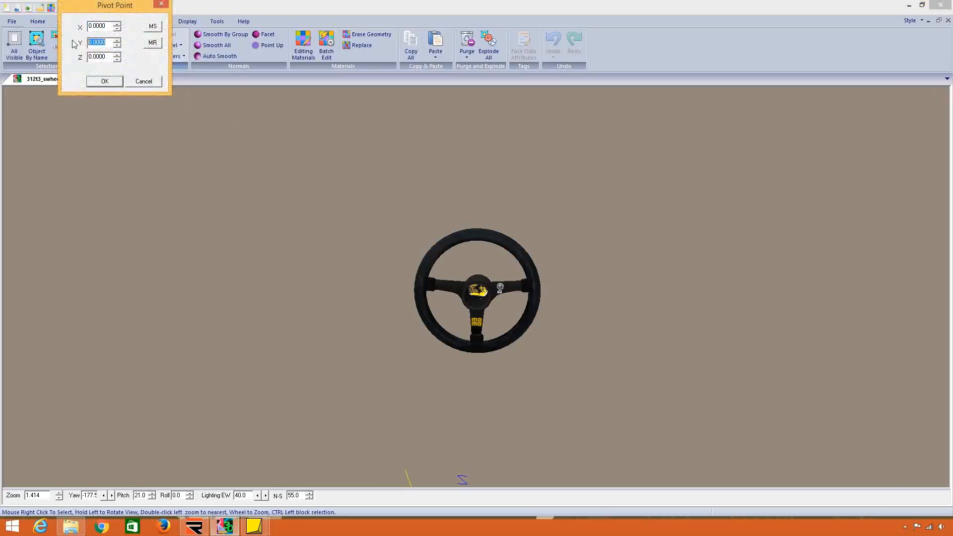
key(BackSpace)
text(-0.1)
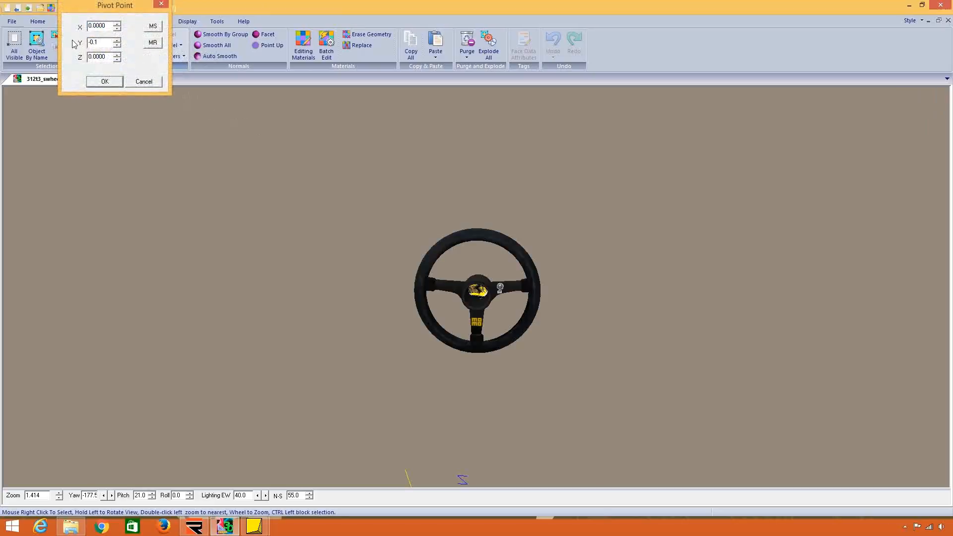
key(Return)
Set the Z coordinate of the 312t3_swheel model's pivot point to 0.1.
click(160, 45)
click(174, 91)
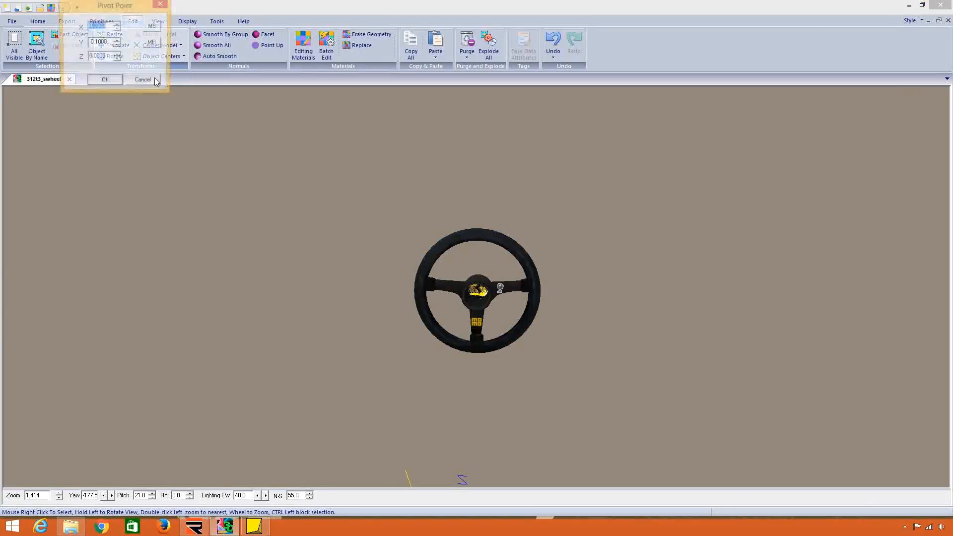
double_click(109, 57)
text(0)
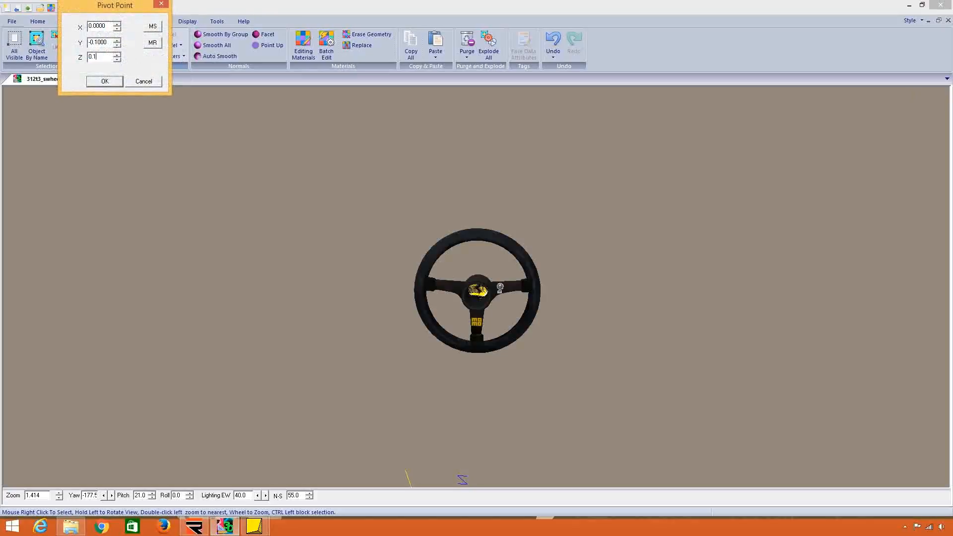
text(.1)
key(Return)
Look at the rFactor2 export options for the steering wheel model without saving it.
click(67, 21)
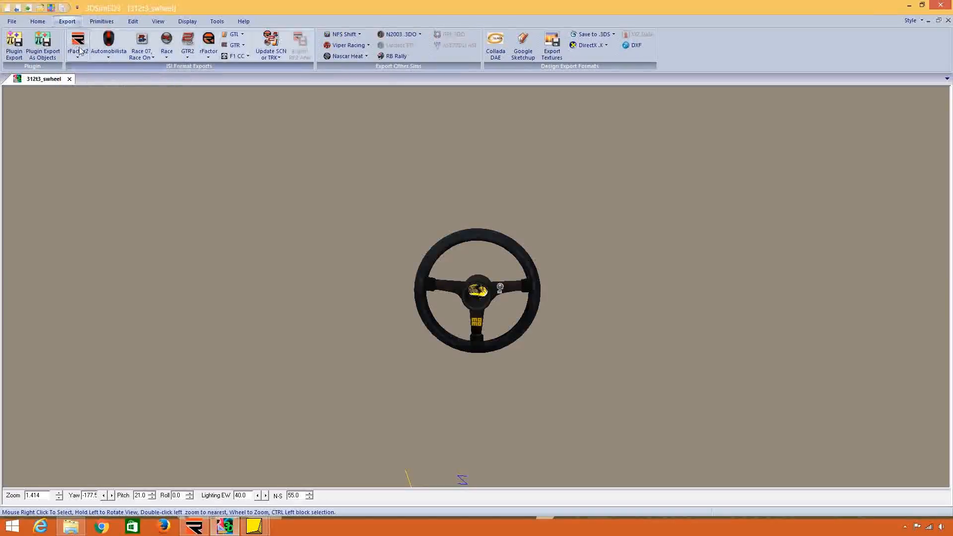
click(80, 51)
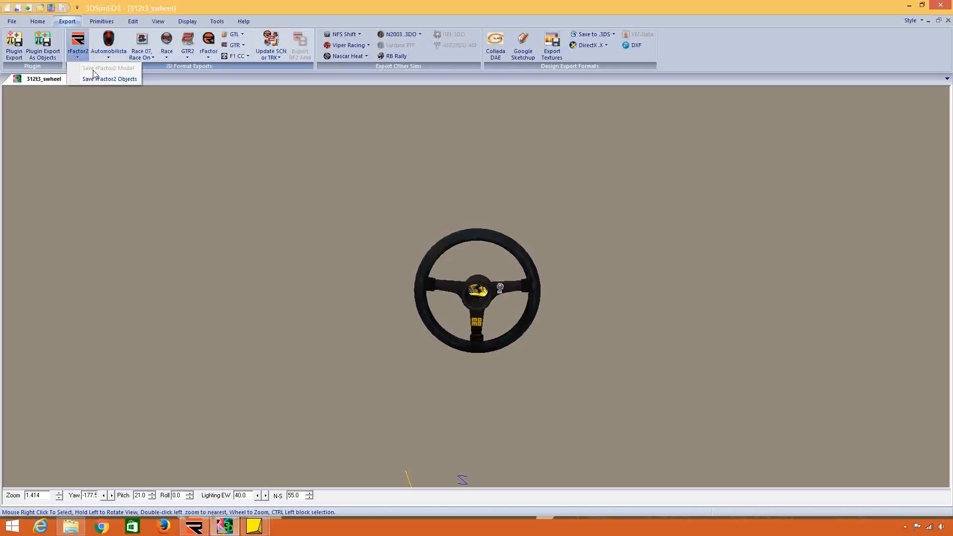
click(257, 192)
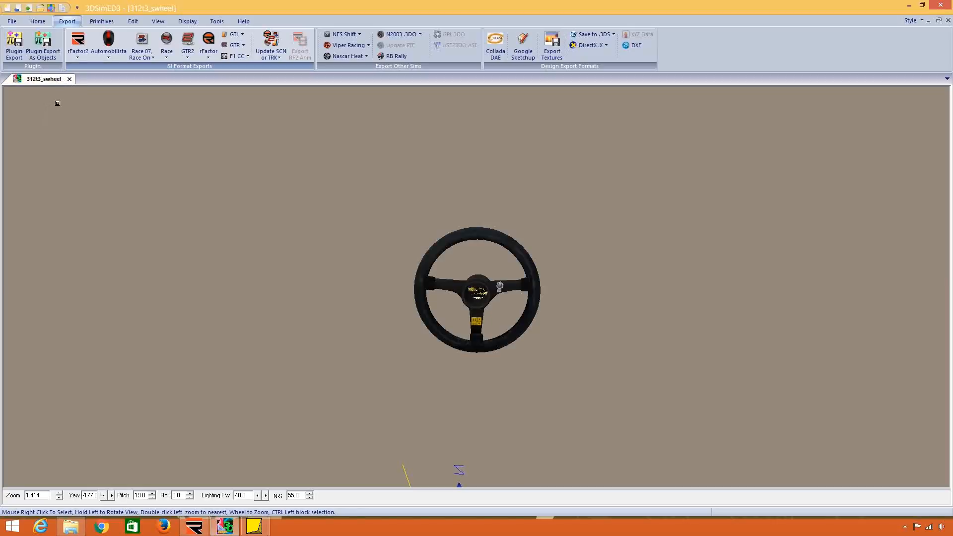
Close the 312t3_swheel model and switch to the rFactor Modding folder in File Explorer.
click(70, 79)
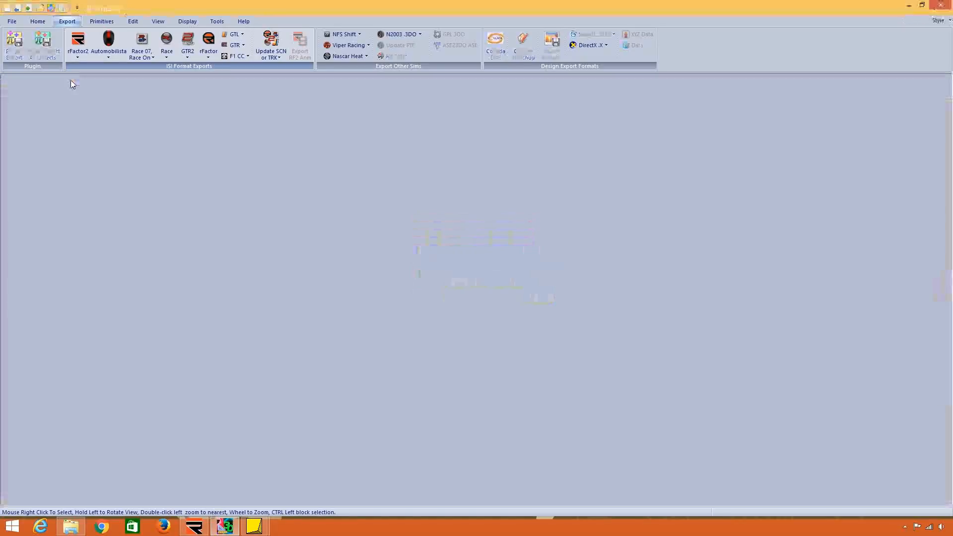
click(14, 22)
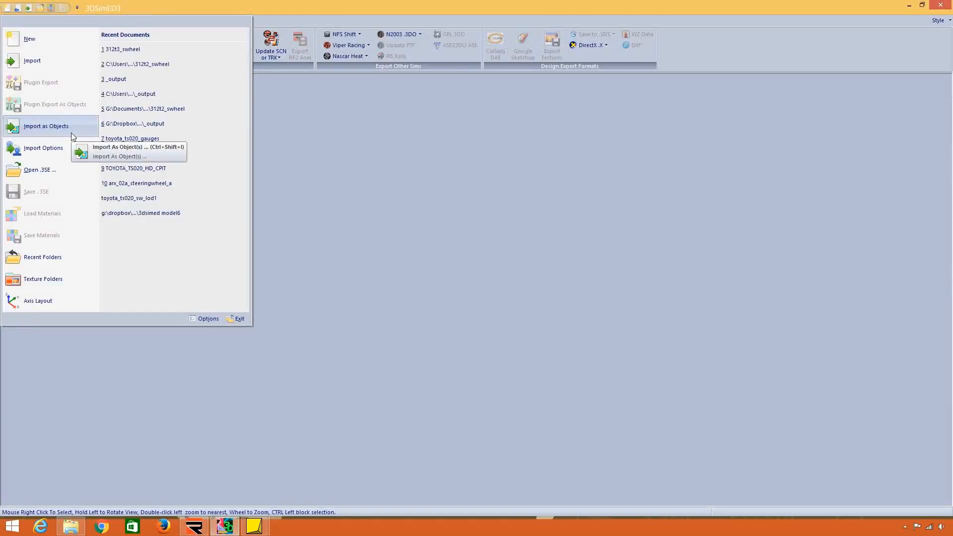
click(907, 3)
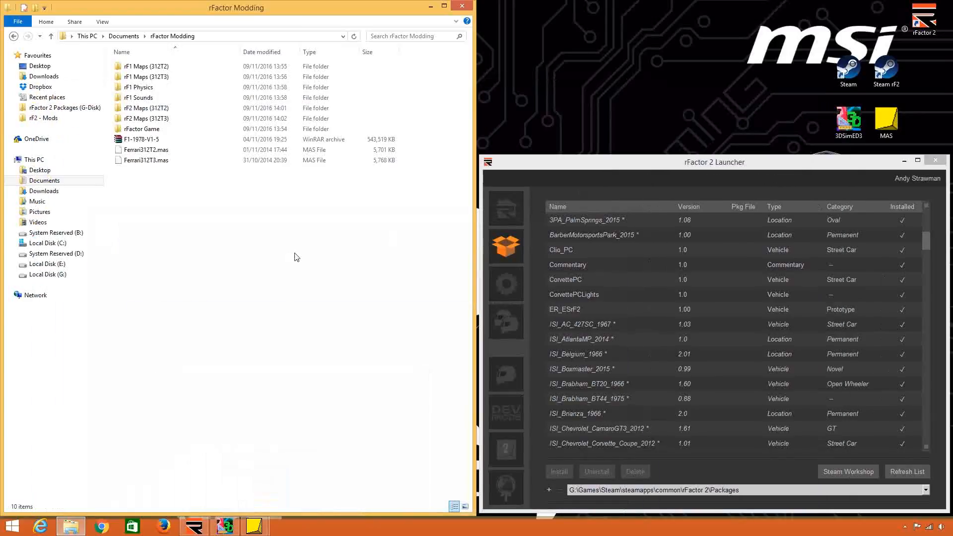
Sort the rF2 Maps (312T3) folder by type and delete its _output file.
double_click(267, 119)
click(310, 52)
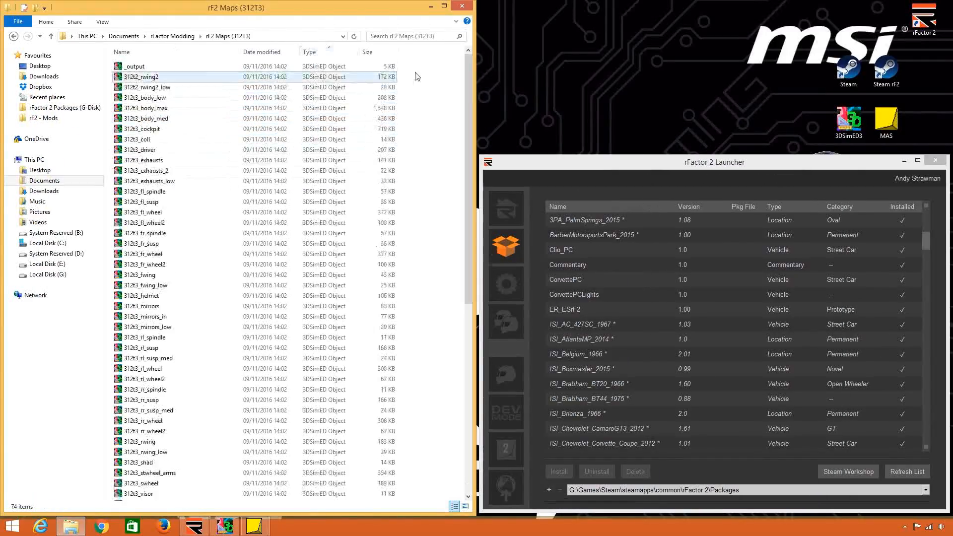
drag(468, 87, 484, 285)
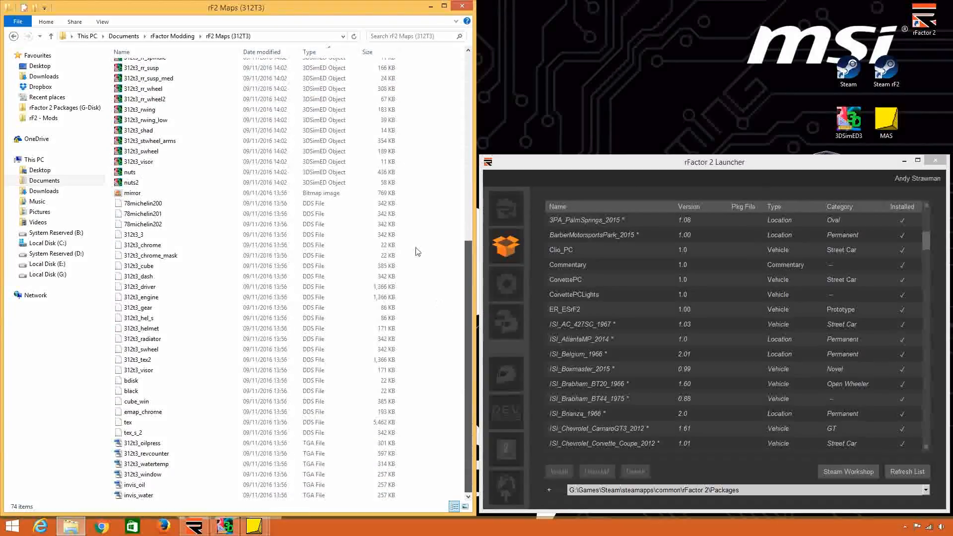
drag(416, 197, 382, 501)
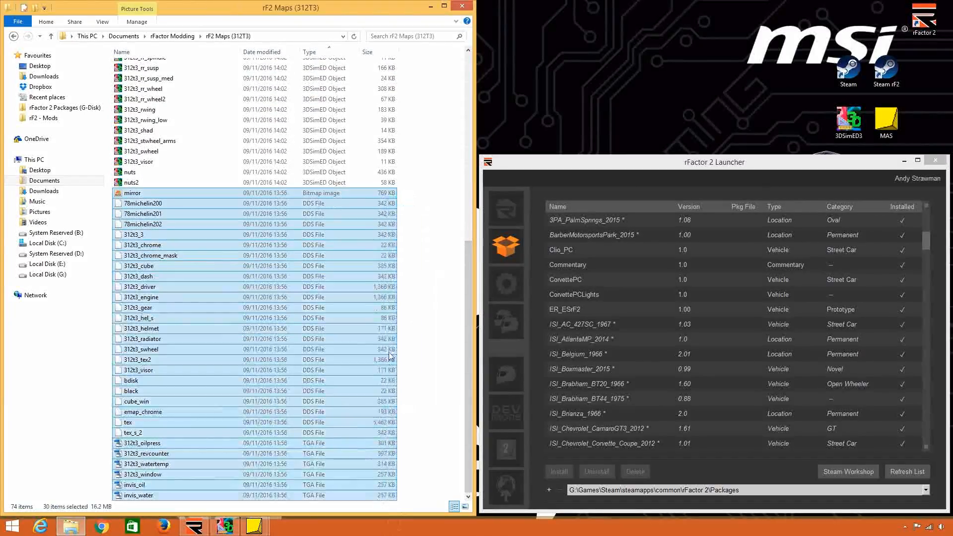
scroll(346, 367, up, 10)
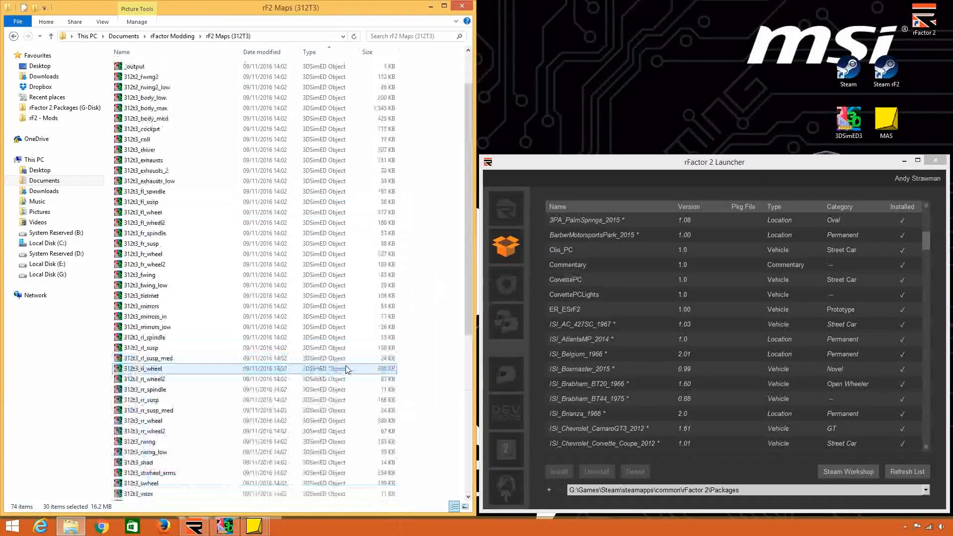
click(279, 68)
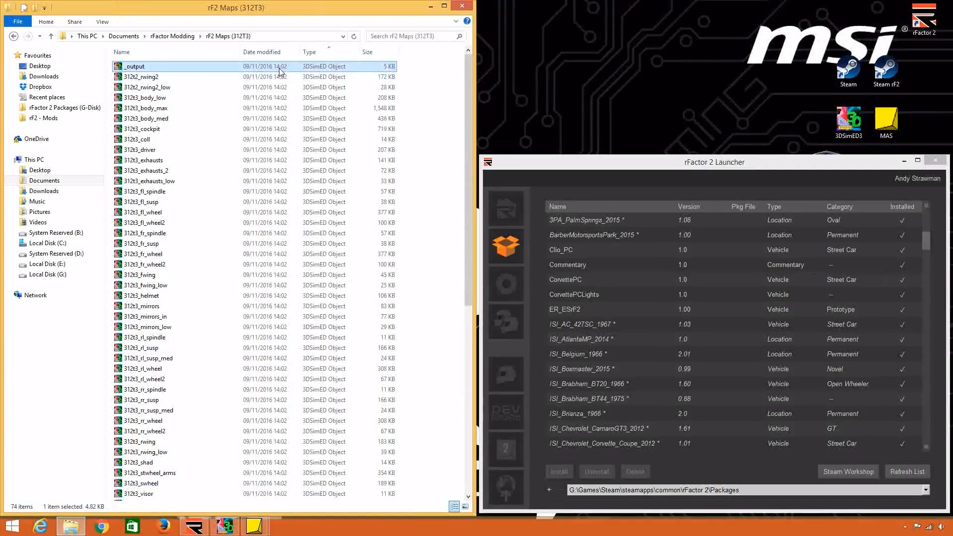
right_click(281, 71)
click(305, 219)
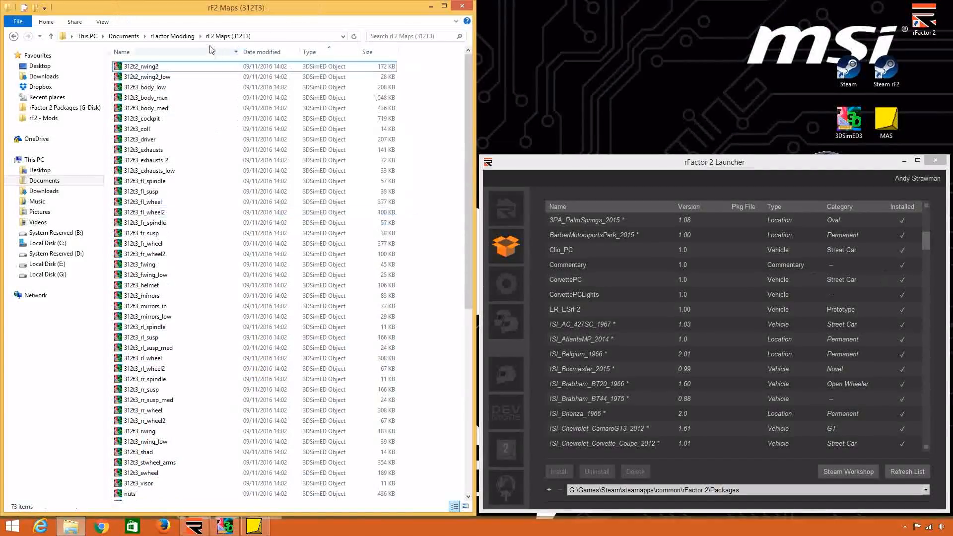
Delete the _output file from the rF2 Maps (312T2) folder.
click(161, 36)
double_click(177, 107)
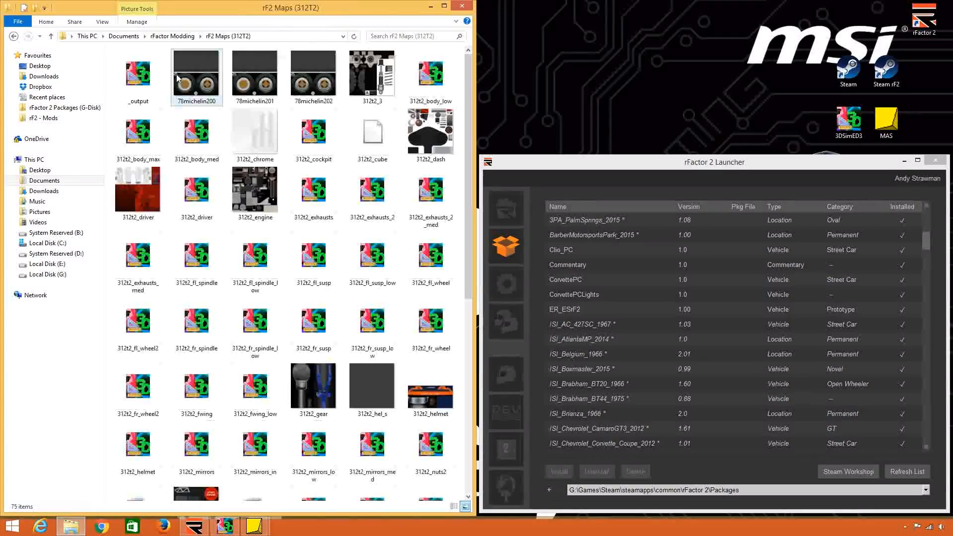
right_click(151, 85)
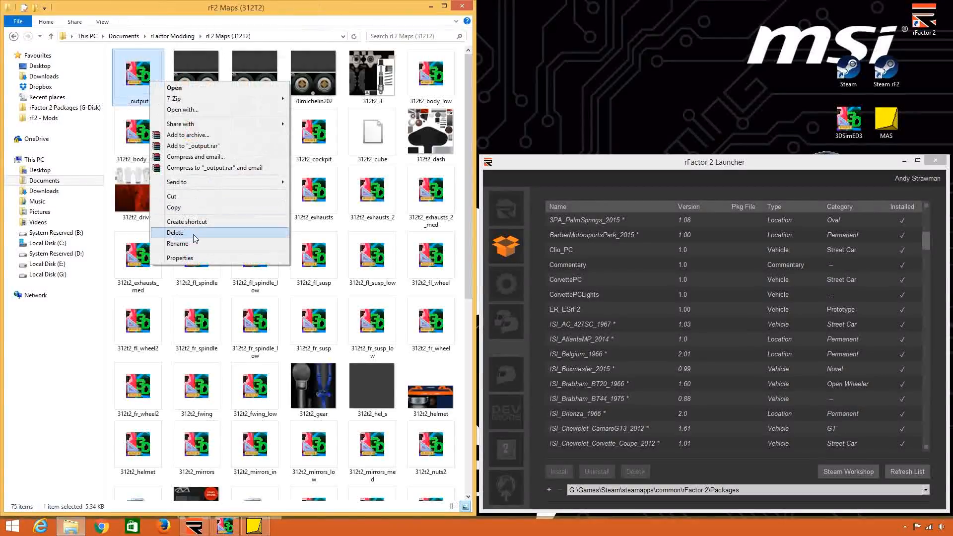
click(194, 233)
Change the rF2 Maps (312T2) folder from large icons to the Details view.
right_click(110, 119)
mouse_move(149, 128)
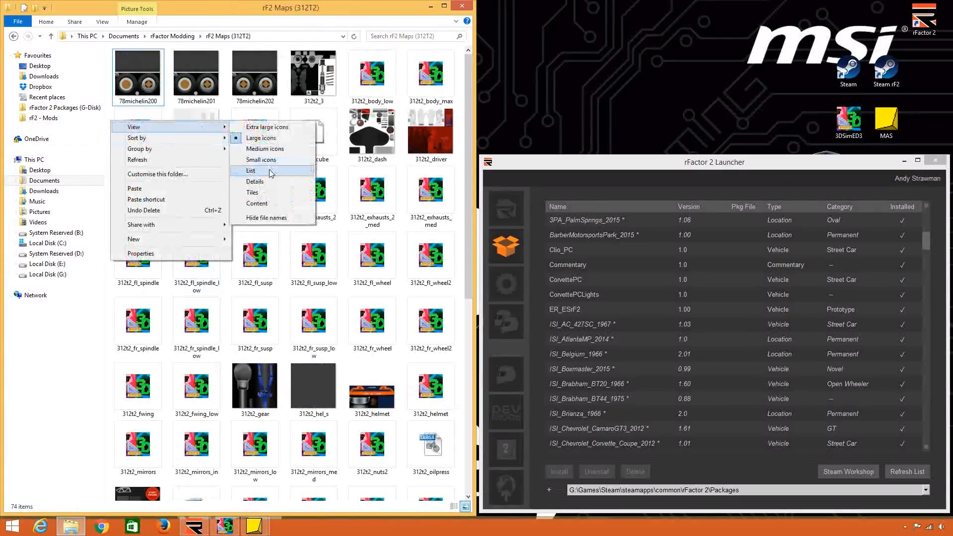
click(269, 182)
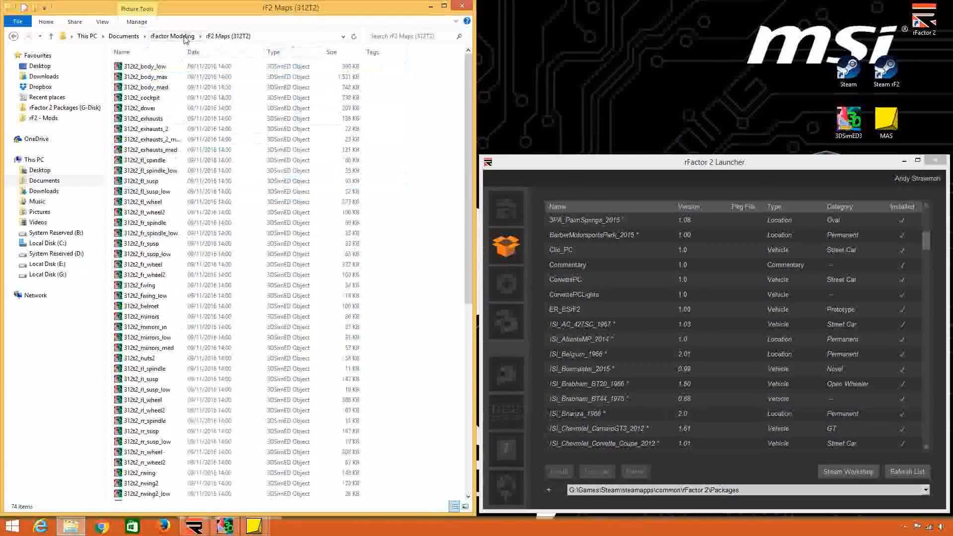
Copy all bitmap, DDS and TGA texture files from the rF1 Maps (312T3) folder, sorted by type.
click(172, 35)
double_click(170, 77)
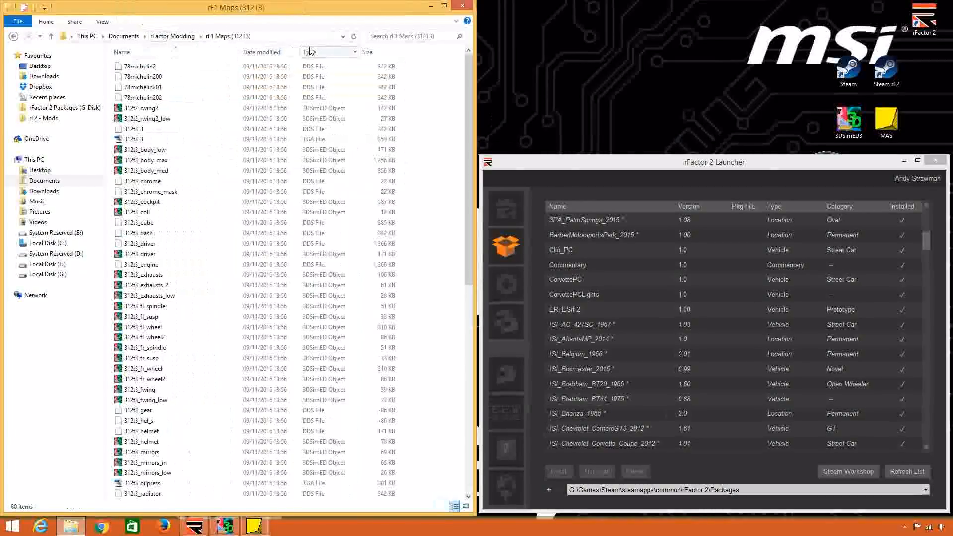
drag(470, 79, 484, 303)
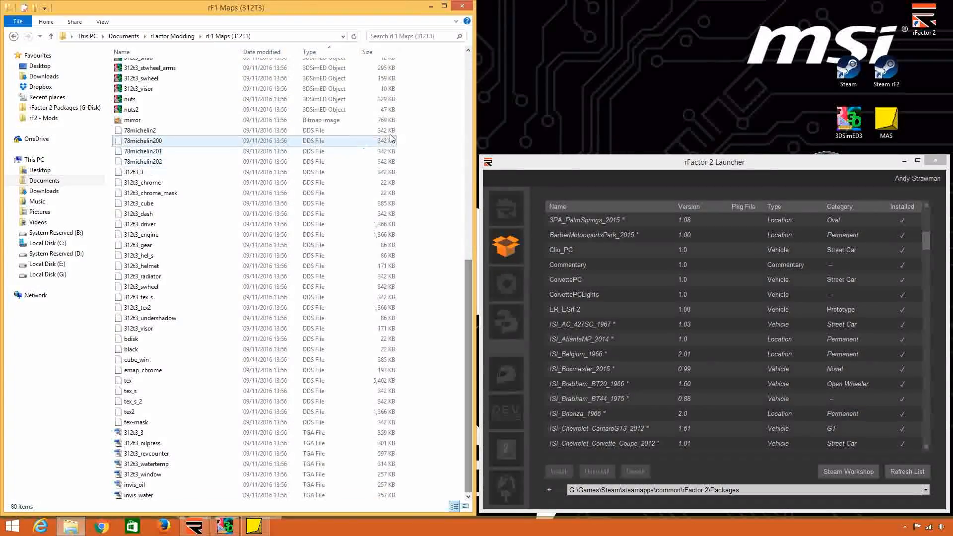
drag(415, 123, 303, 499)
right_click(257, 158)
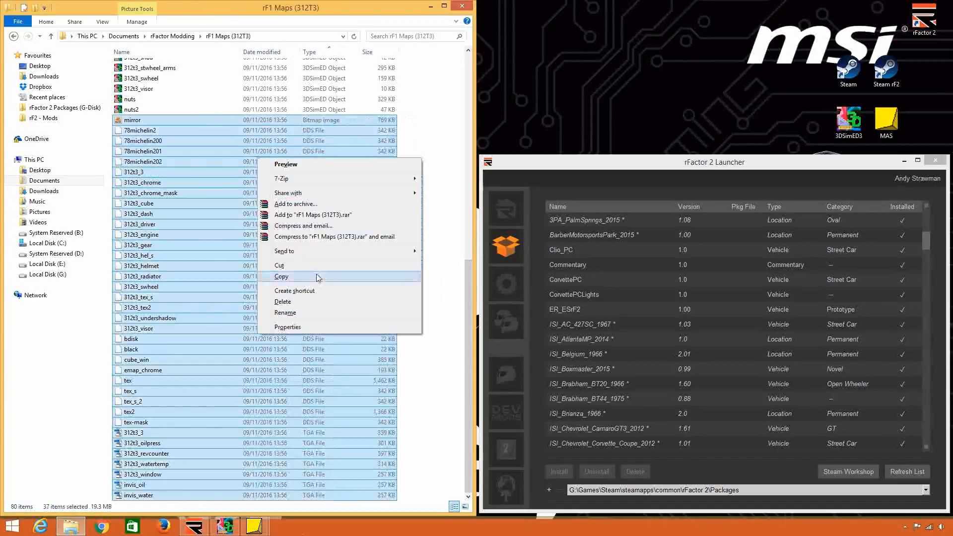
click(303, 276)
Paste the copied texture files into the rF2 Maps (312T3) folder.
click(173, 36)
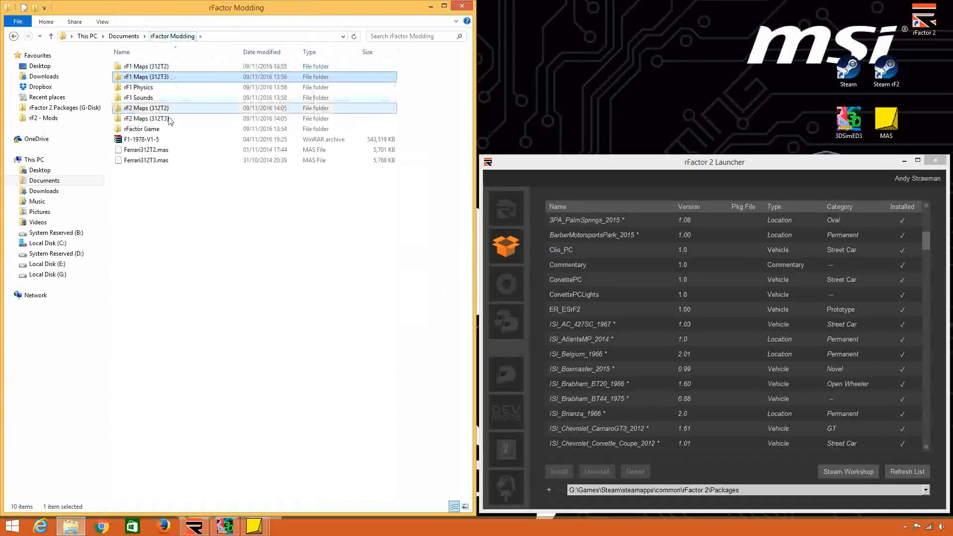
double_click(170, 118)
right_click(435, 173)
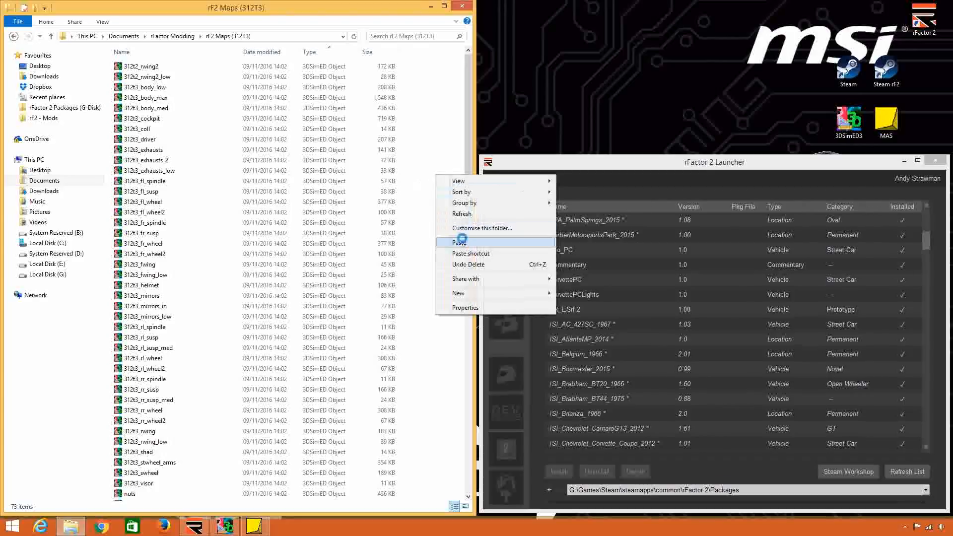
click(450, 245)
click(450, 183)
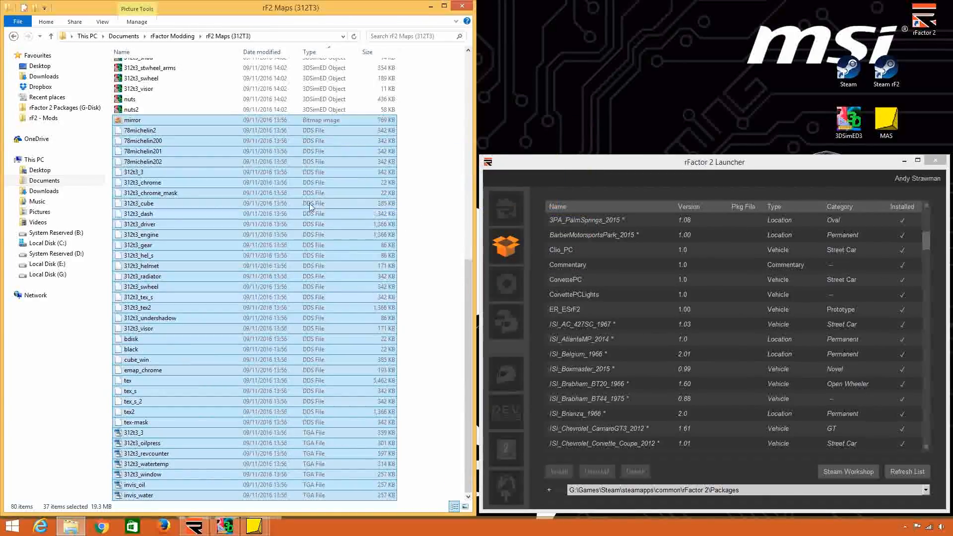
Switch to 3DSimED3 in a reduced window and open the 312t3_fr_wheel model from the rF2 Maps (312T3) folder.
click(191, 133)
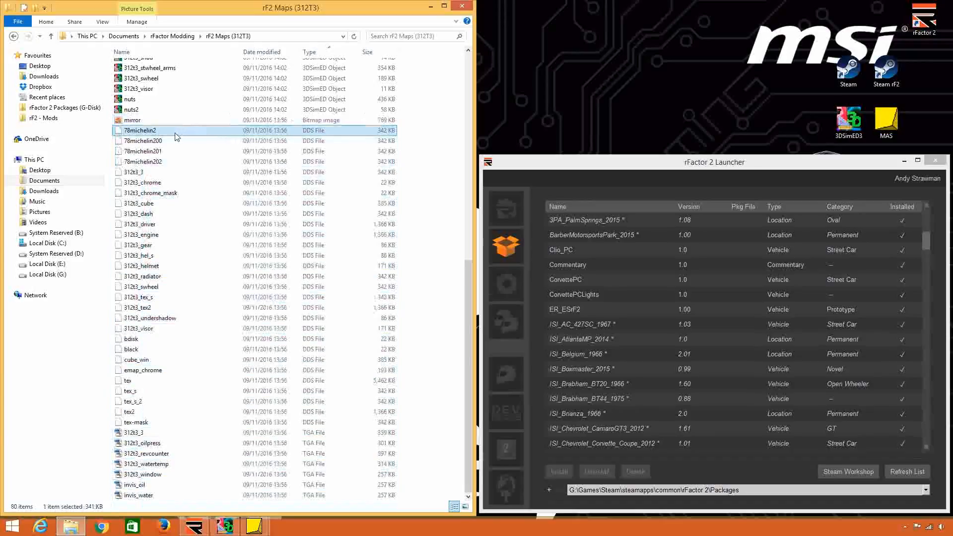
click(230, 529)
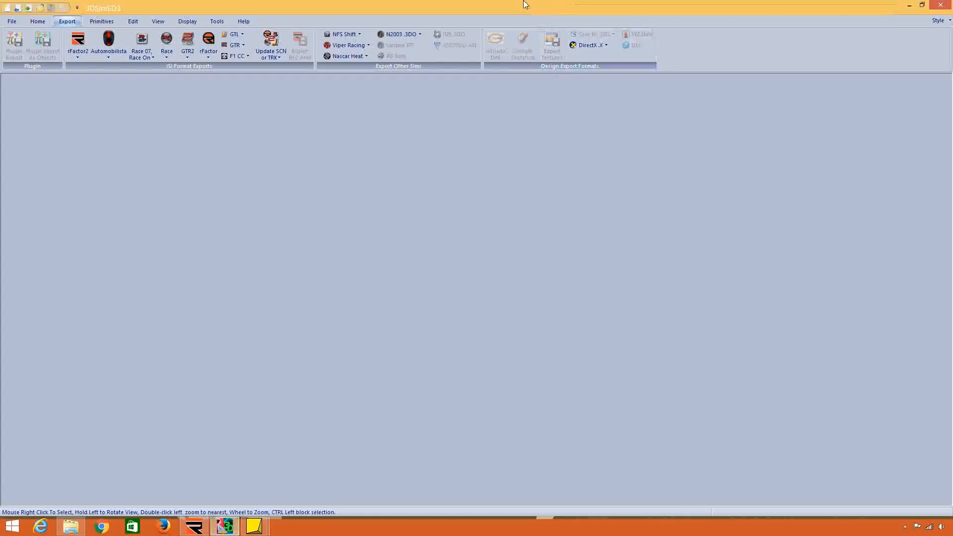
double_click(524, 3)
click(158, 130)
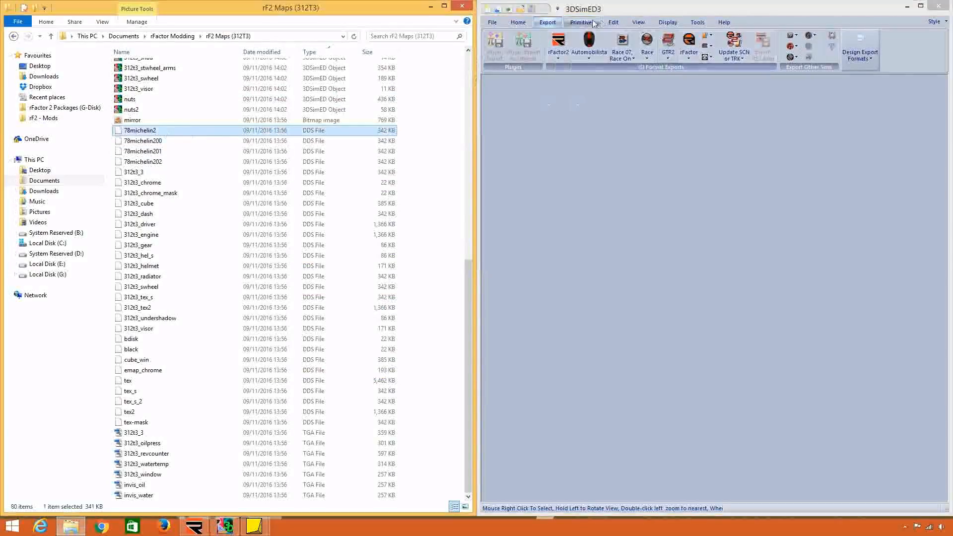
click(487, 21)
click(529, 127)
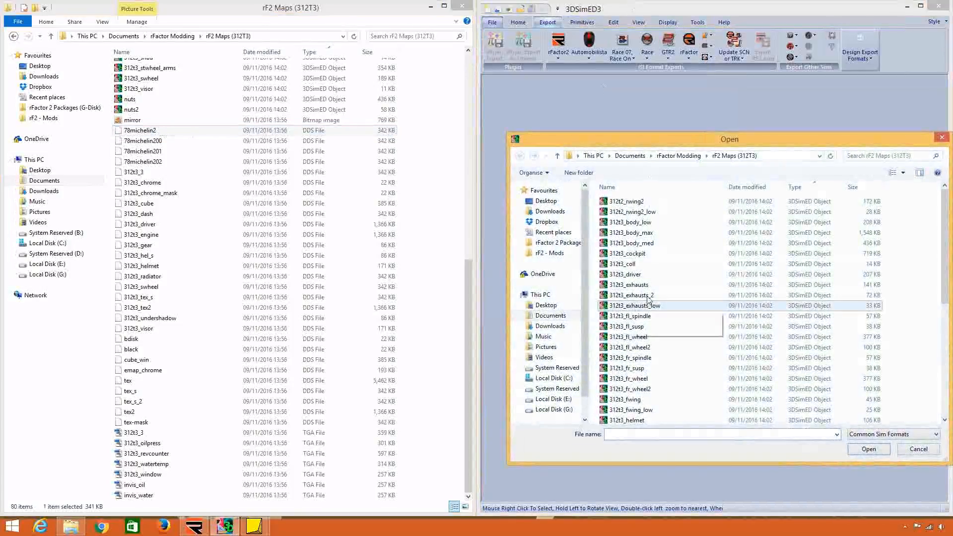
click(670, 368)
scroll(672, 347, down, 3)
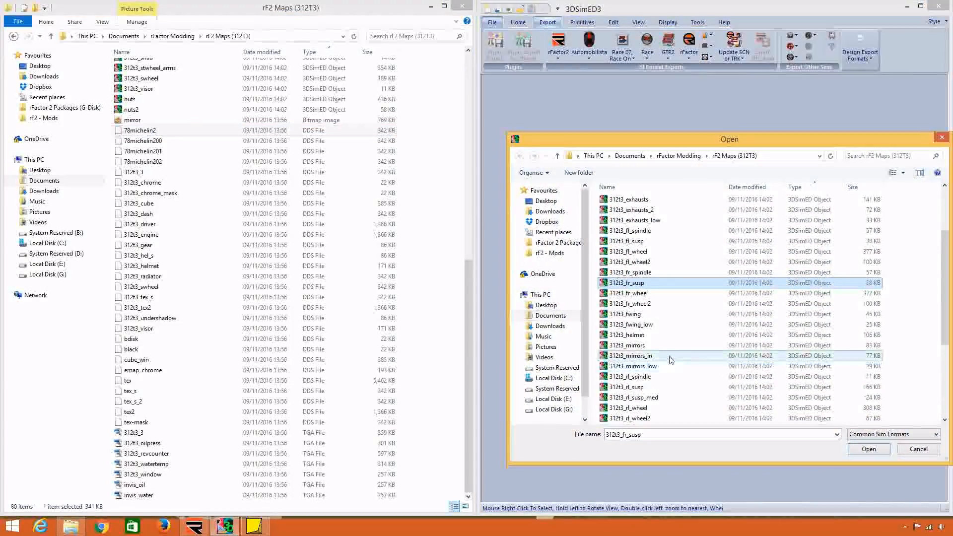
double_click(675, 294)
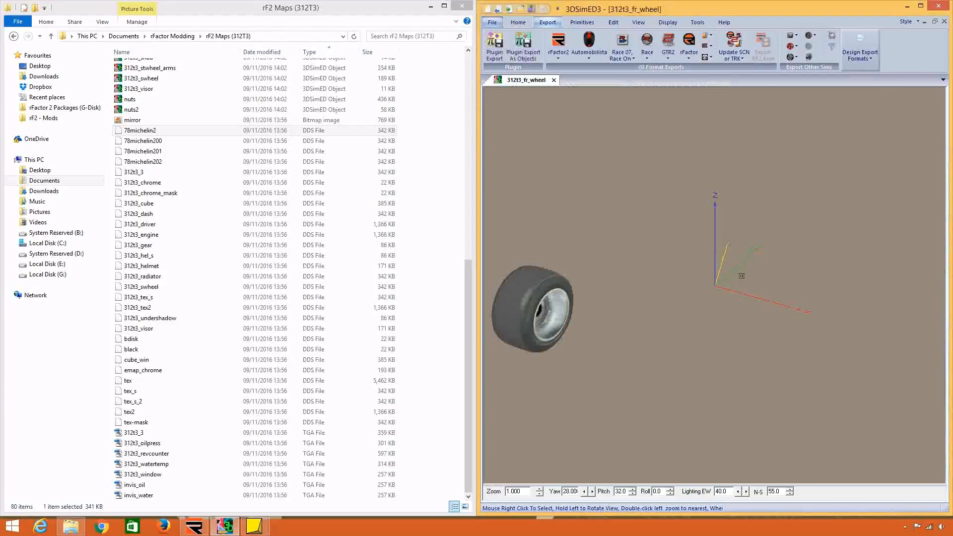
Show the material properties of the 78M_TREAD312 tyre tread and view the wheel's outer face.
double_click(551, 312)
right_click(665, 300)
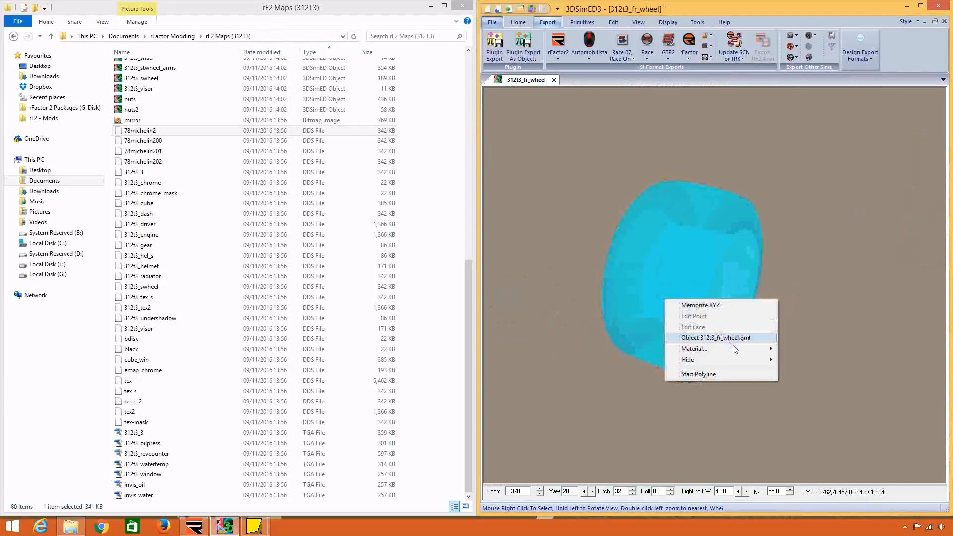
mouse_move(733, 349)
click(803, 349)
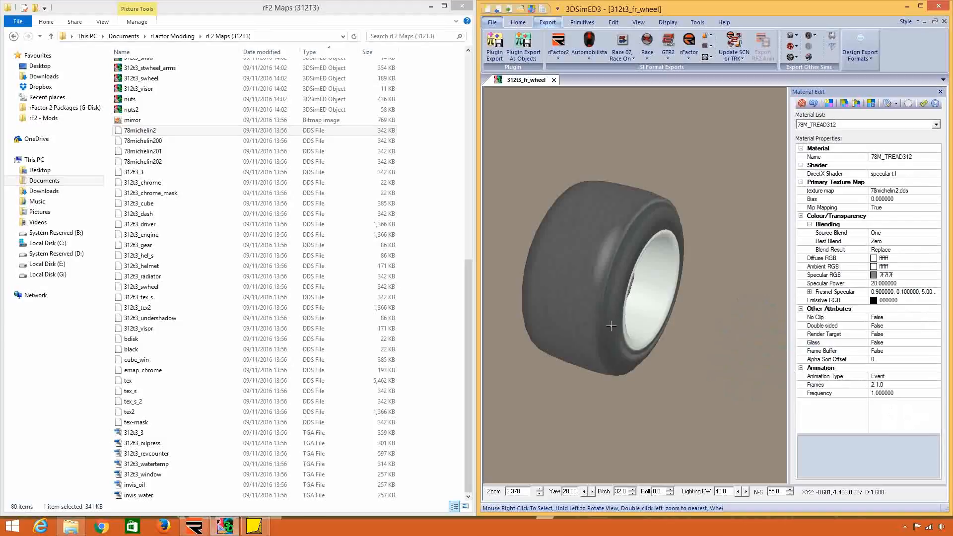
drag(611, 326, 461, 236)
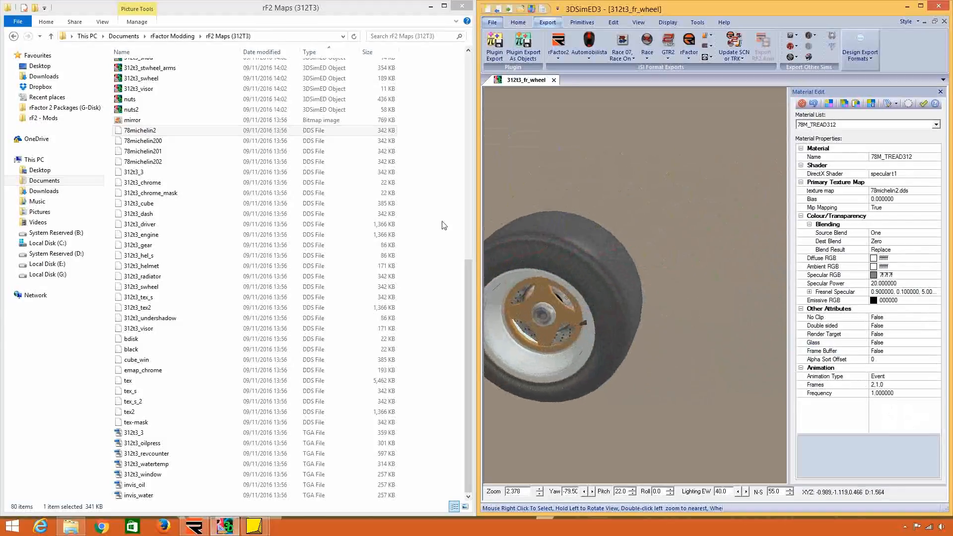
Check the 78michelin200 and 78michelin201 textures and set the 78M_TREAD312 material's animation frames to 2.
click(226, 151)
click(221, 142)
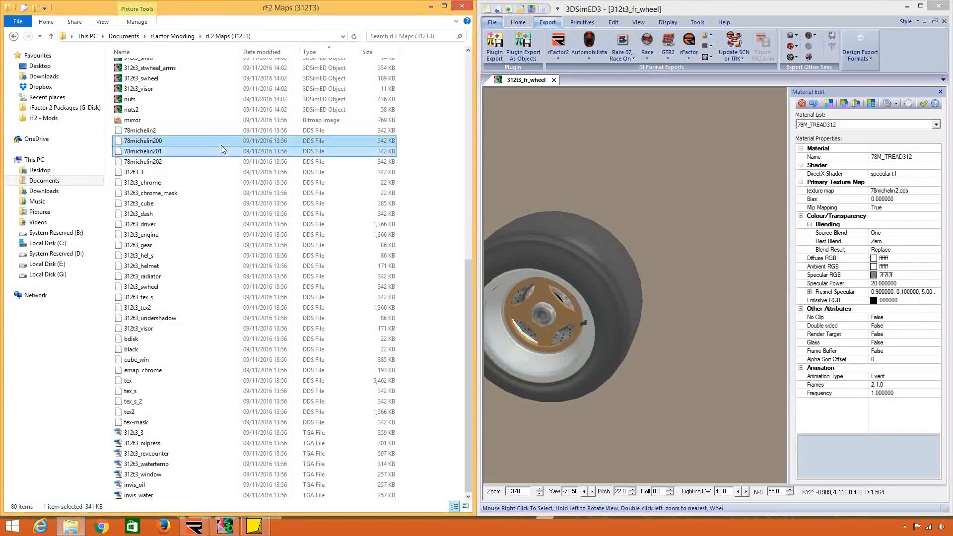
click(870, 385)
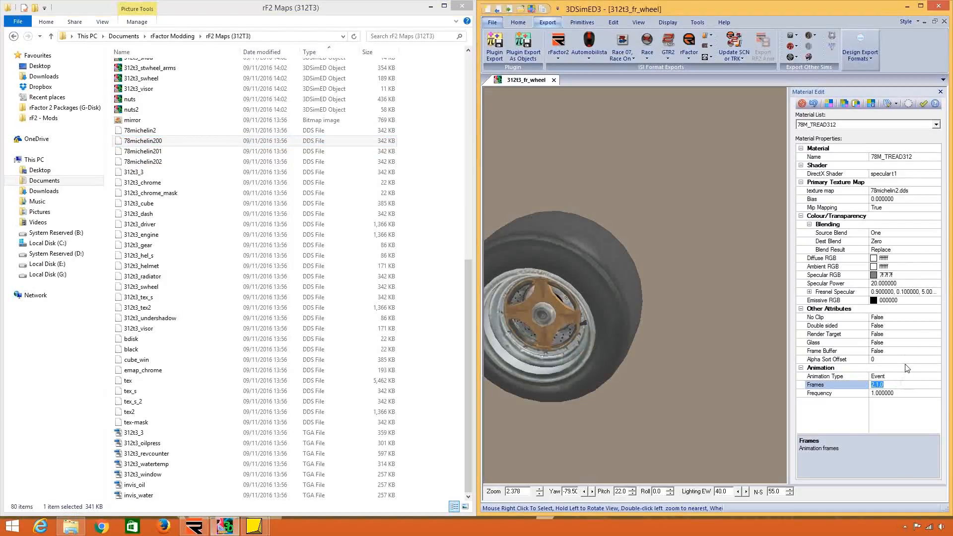
text(2)
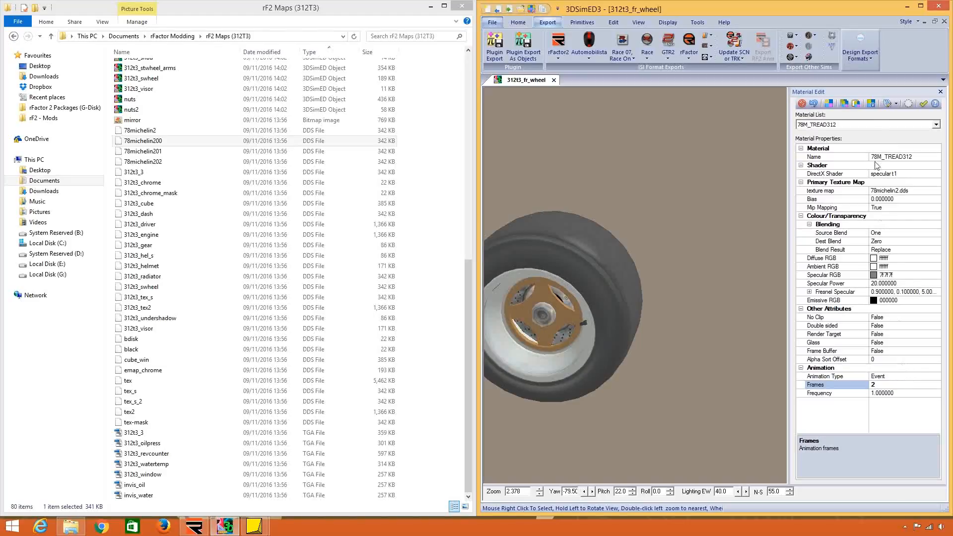
Set the animation frames of the 78_MICH material to 2.
click(869, 124)
click(859, 139)
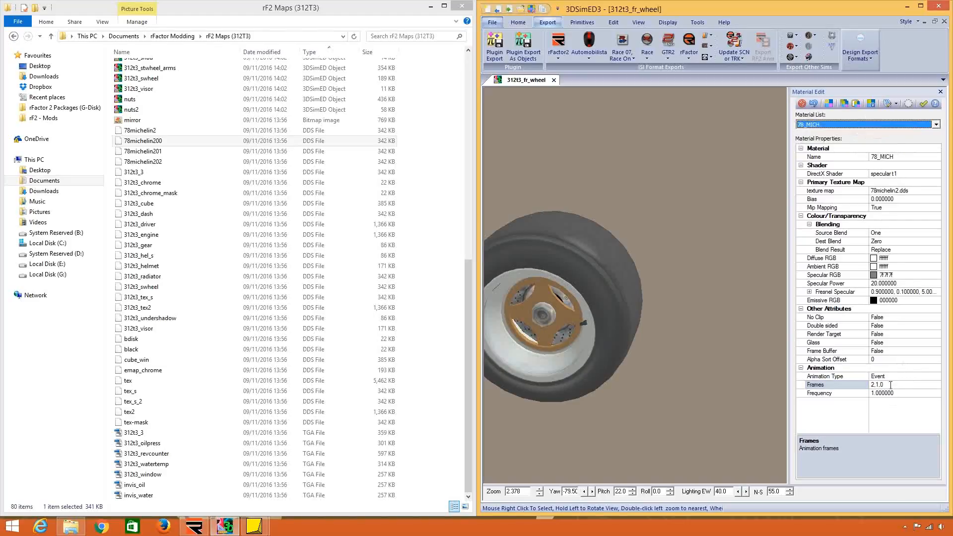
drag(891, 385, 724, 401)
text(2)
key(Return)
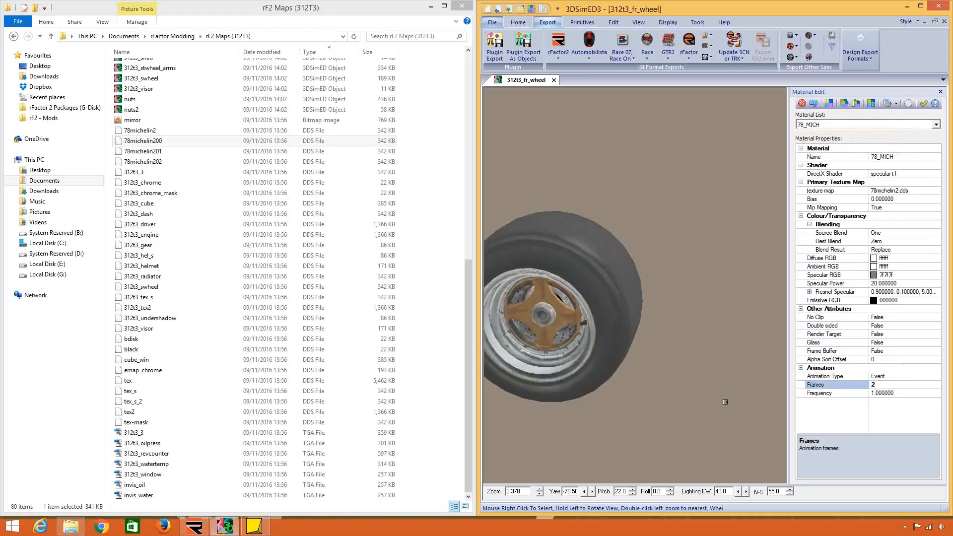
Inspect the wheel rim up close and set the 78_MICH material's animation frames back to 2,1,0.
double_click(543, 352)
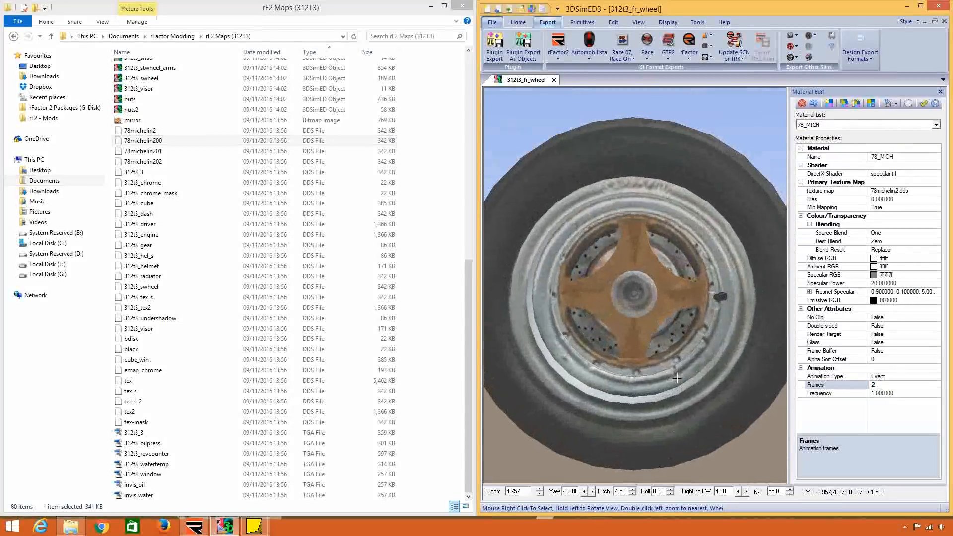
scroll(677, 379, down, 3)
drag(727, 356, 713, 370)
click(902, 385)
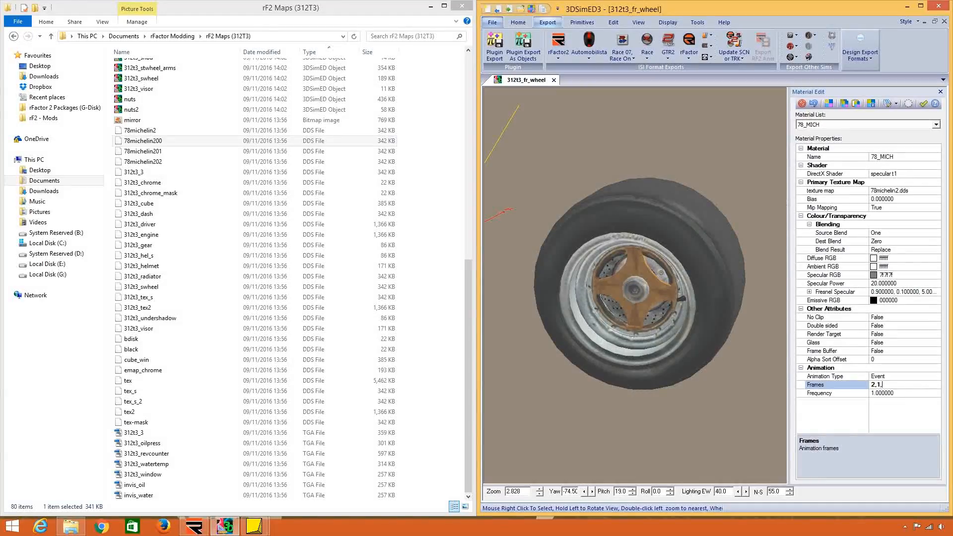
key(Return)
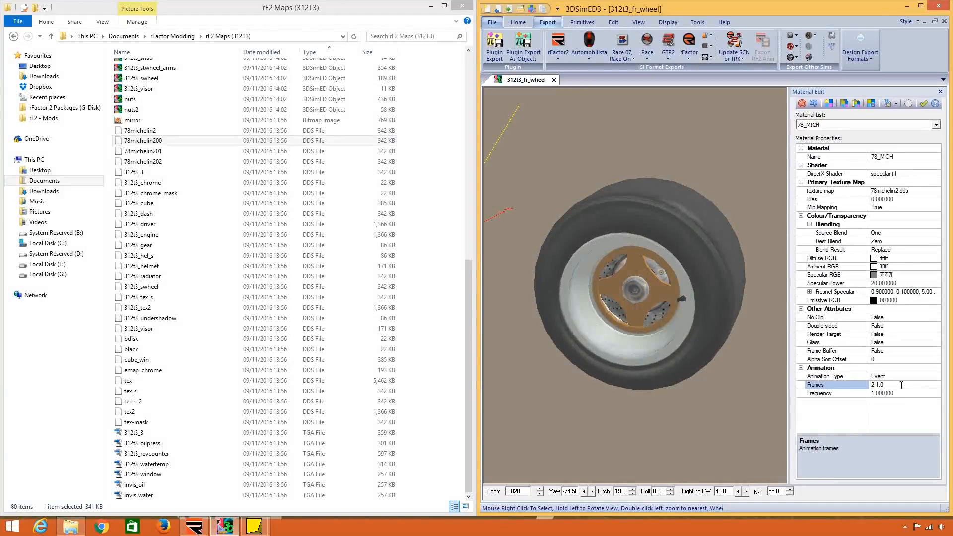
View the wheel from its inner side, close the 312t3_fr_wheel model without saving and minimize 3DSimED3.
drag(714, 388, 904, 144)
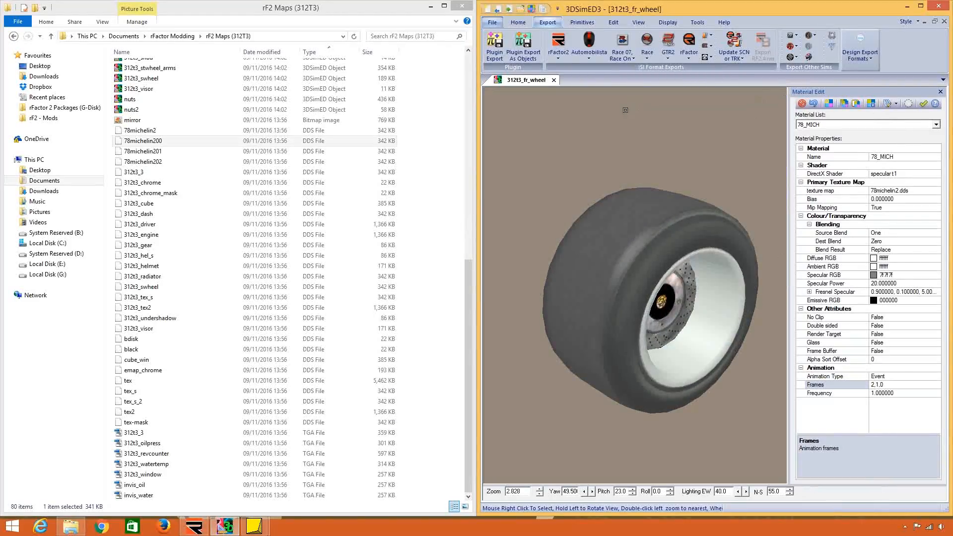
click(553, 80)
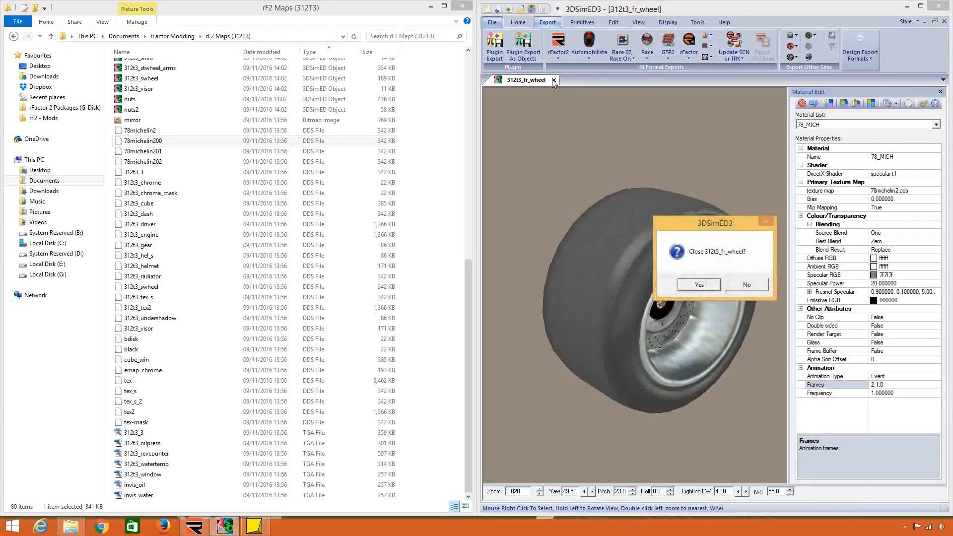
key(Return)
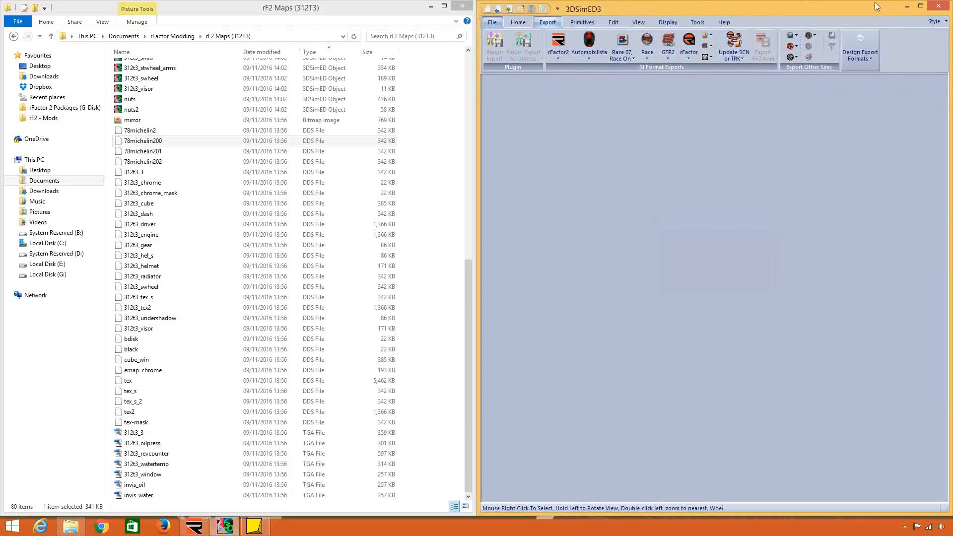
click(907, 8)
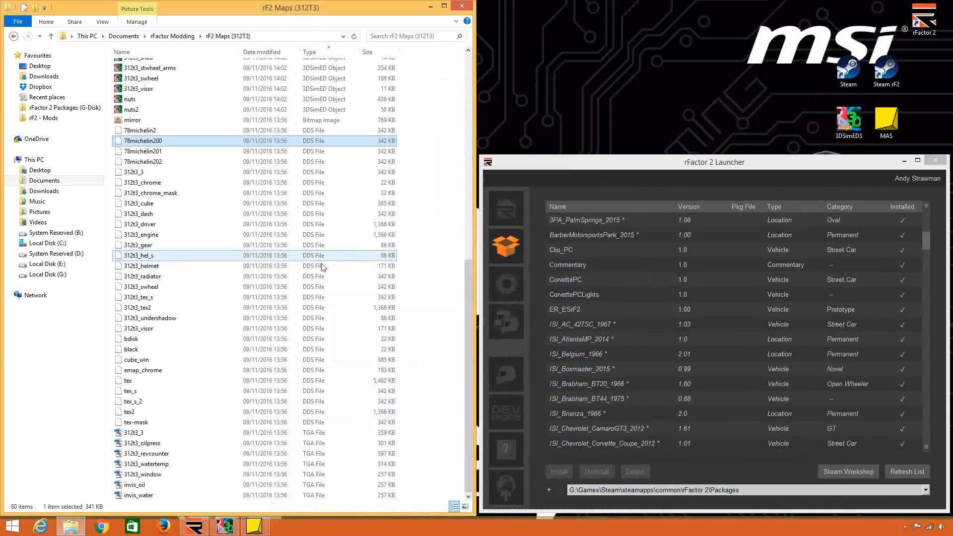
Create a new folder named rF2 Physics in the rFactor Modding folder.
click(174, 37)
right_click(197, 208)
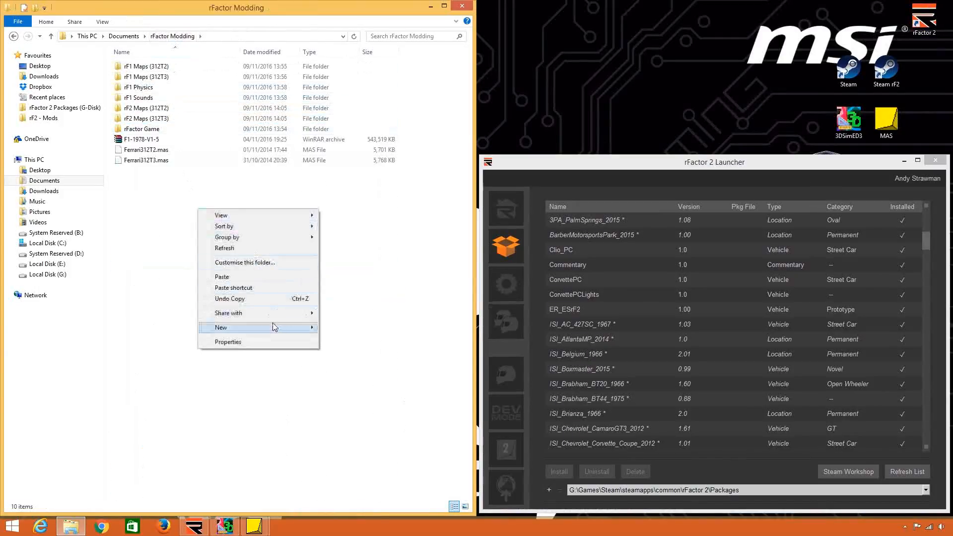
mouse_move(298, 326)
click(342, 326)
text(Rf2)
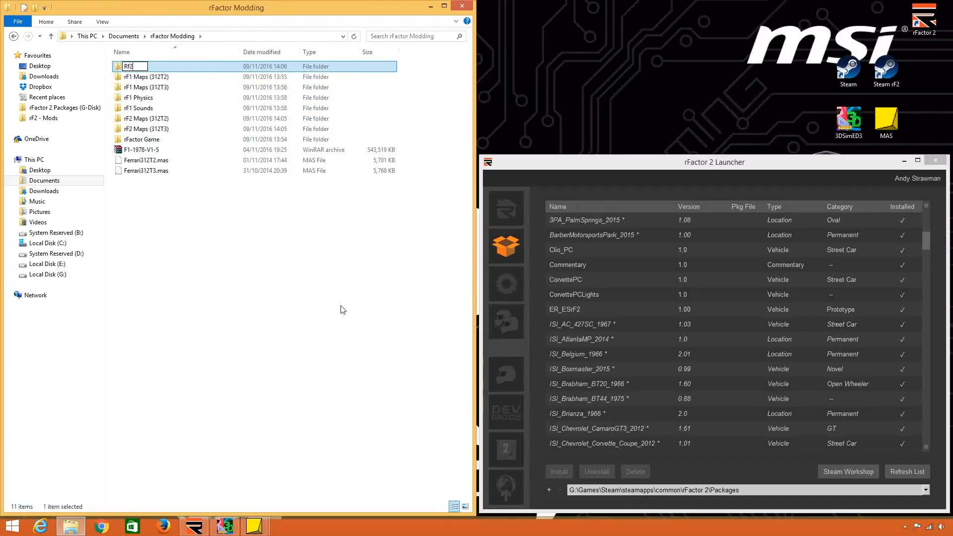
key(BackSpace)
key(BackSpace)
text(F2 Physics)
key(Return)
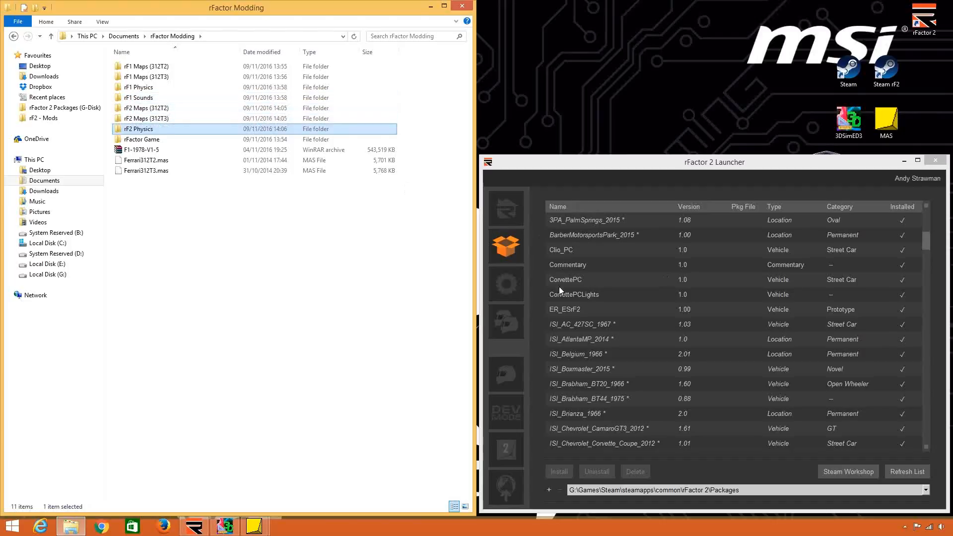
Sort the rFactor 2 Launcher's package list by name and select ISI_Brabham_BT44_1975.
click(557, 206)
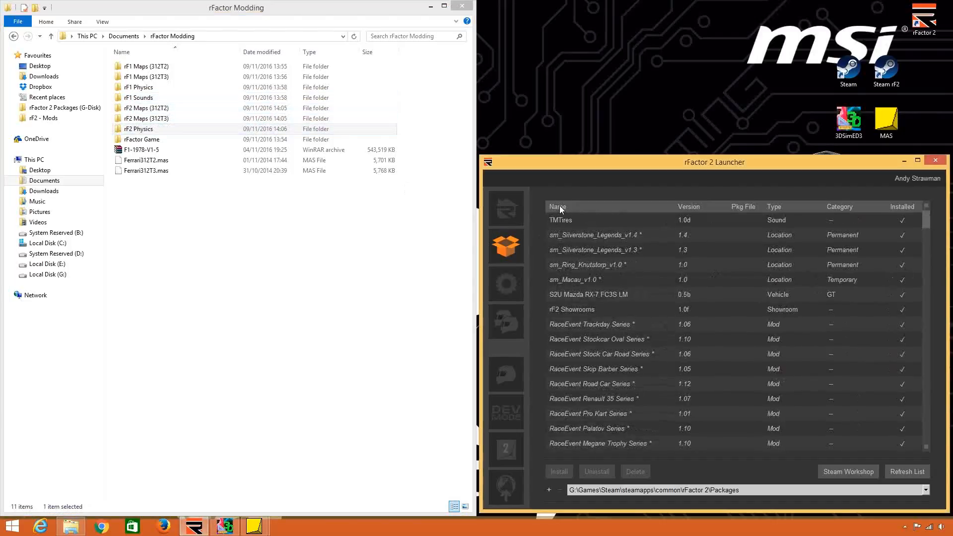
click(560, 207)
scroll(599, 340, down, 4)
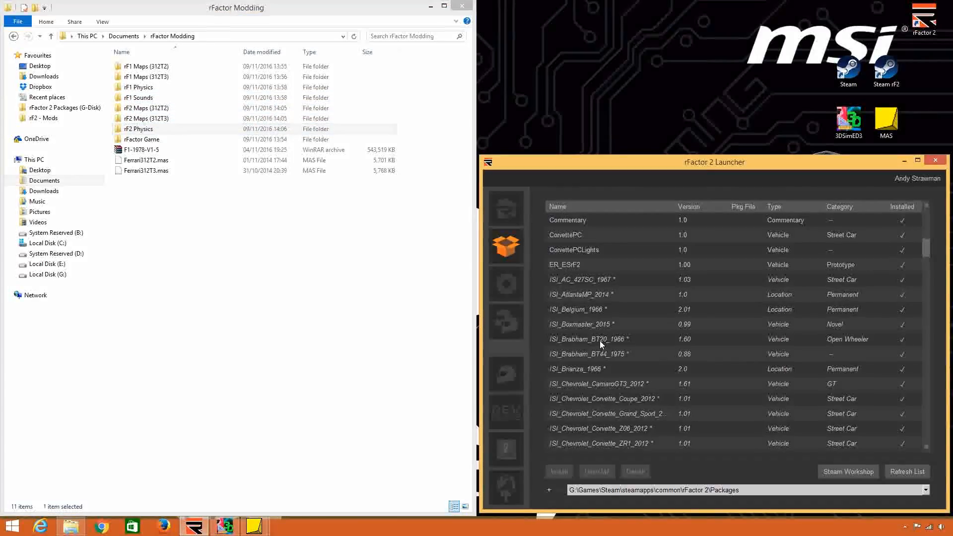
click(622, 356)
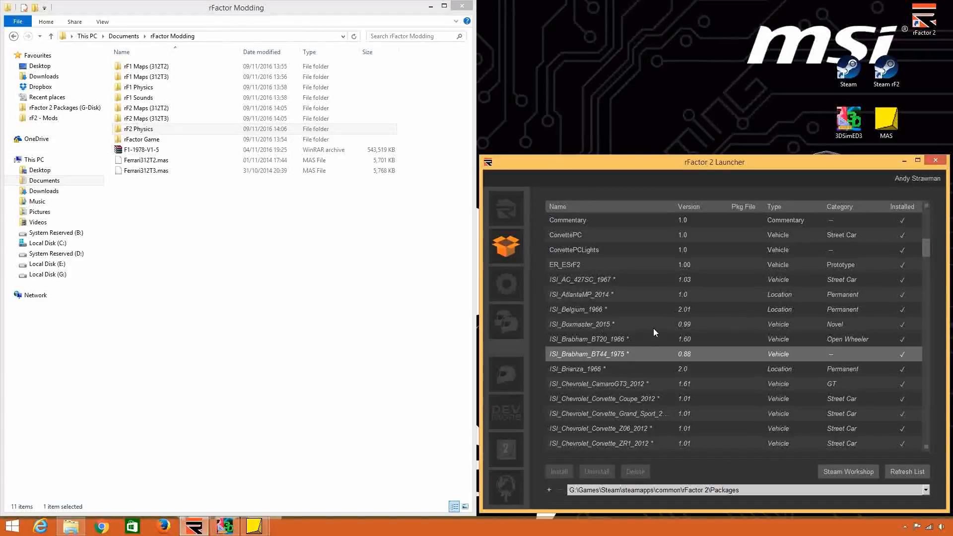
Launch the gMotor2 MAS File Utility from the rFactor 2 Launcher and keep its window over the launcher.
click(514, 439)
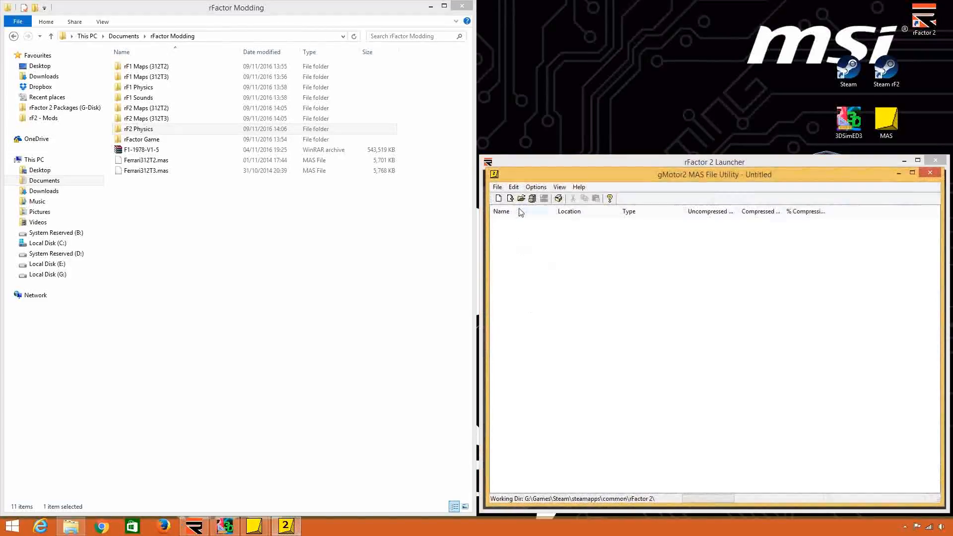
click(521, 199)
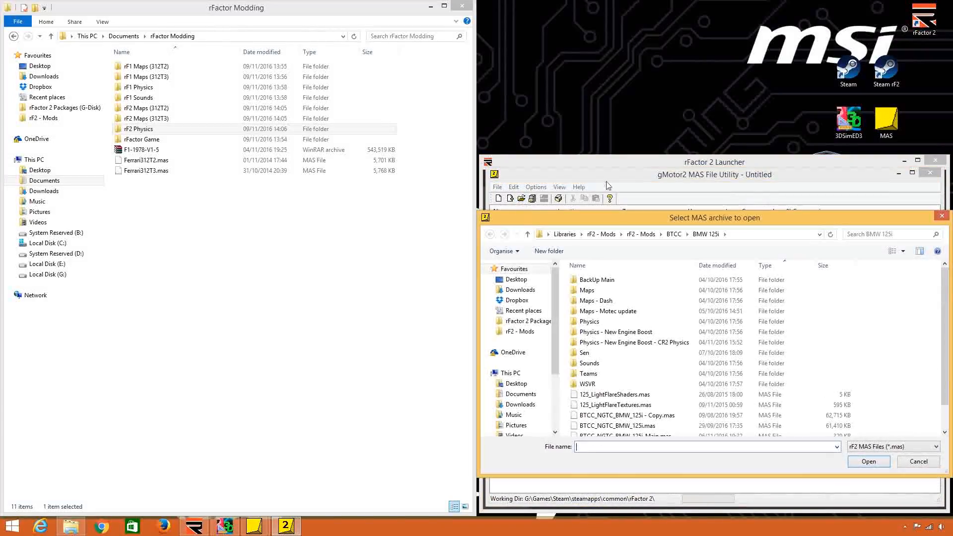
click(942, 216)
drag(753, 176, 253, 145)
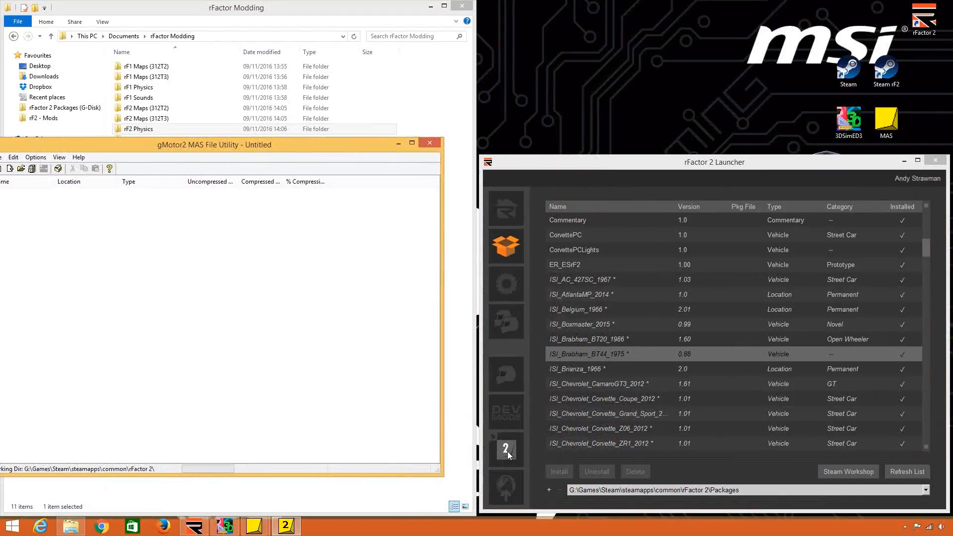
drag(240, 145, 740, 171)
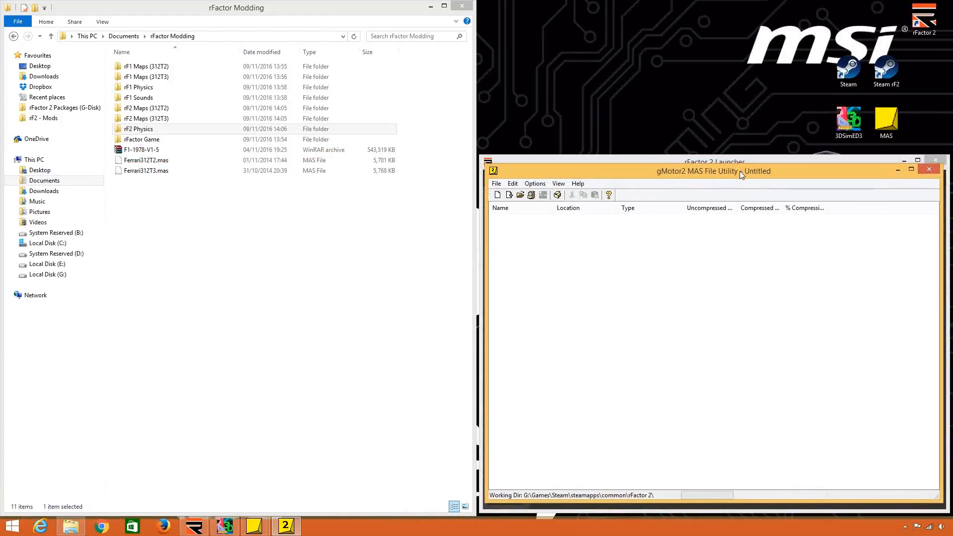
Start opening a MAS archive and browse to the rFactor 2 folder under G:\Games\Steam\steamapps\common.
click(521, 195)
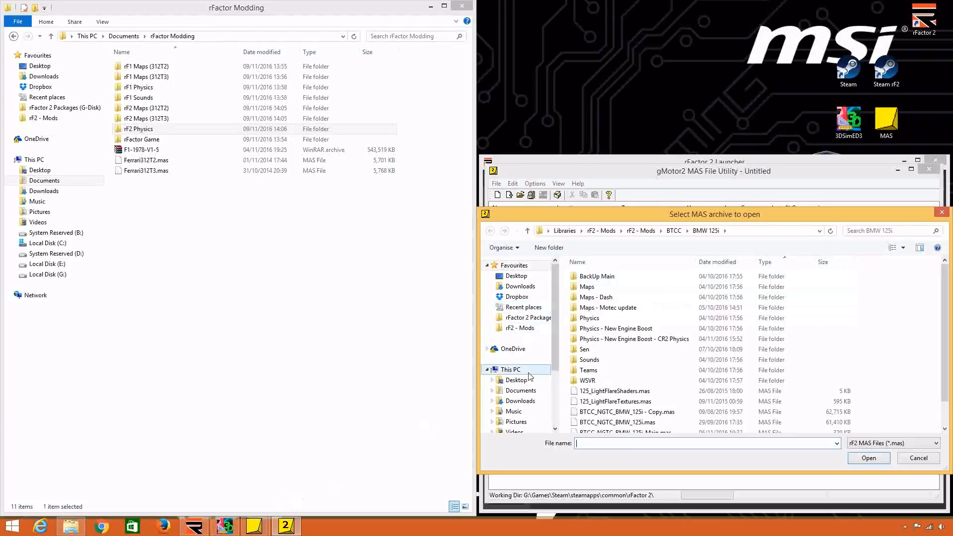
click(514, 412)
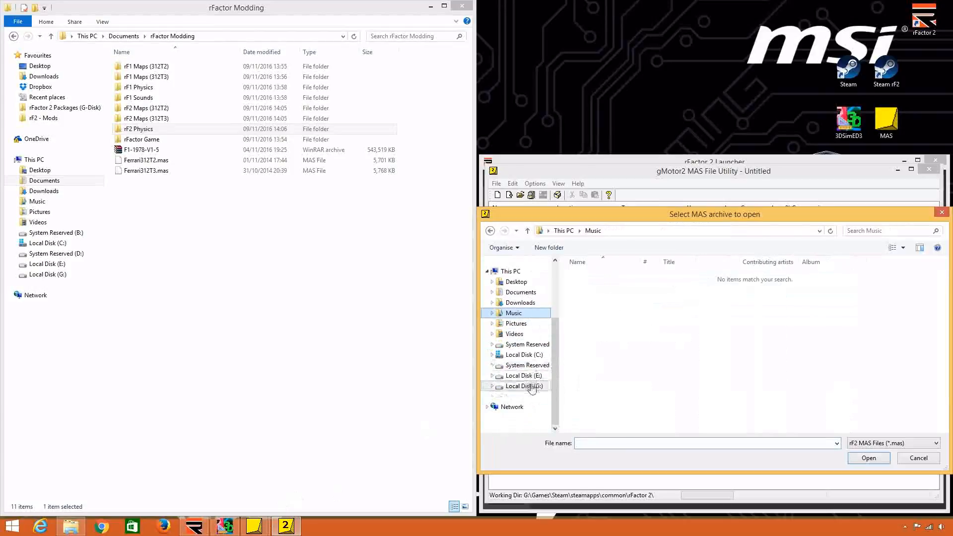
click(524, 386)
double_click(615, 318)
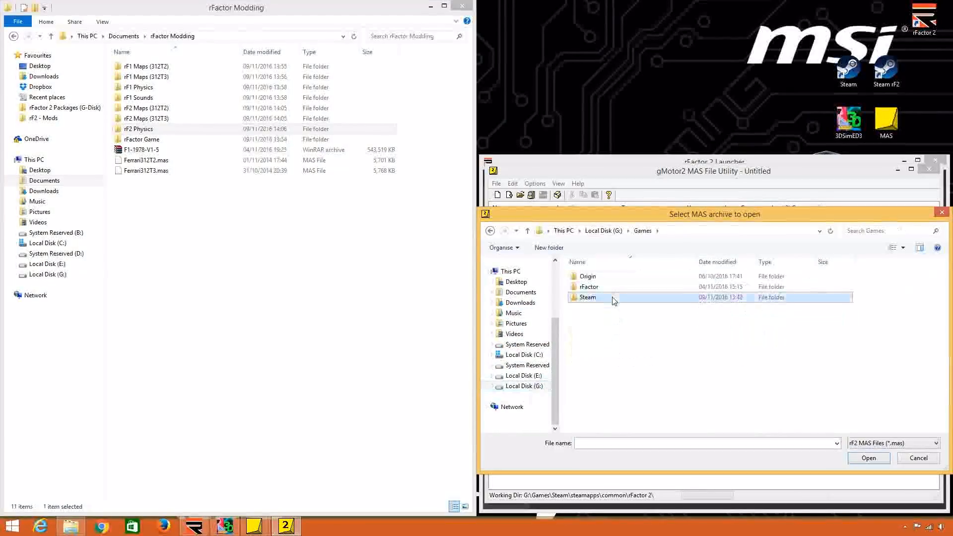
double_click(615, 297)
scroll(648, 416, down, 2)
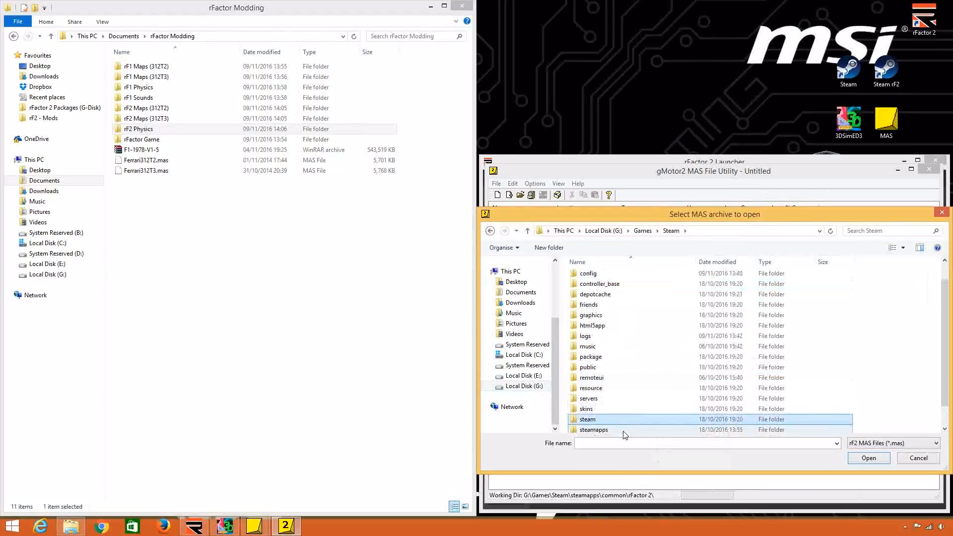
double_click(645, 421)
double_click(619, 277)
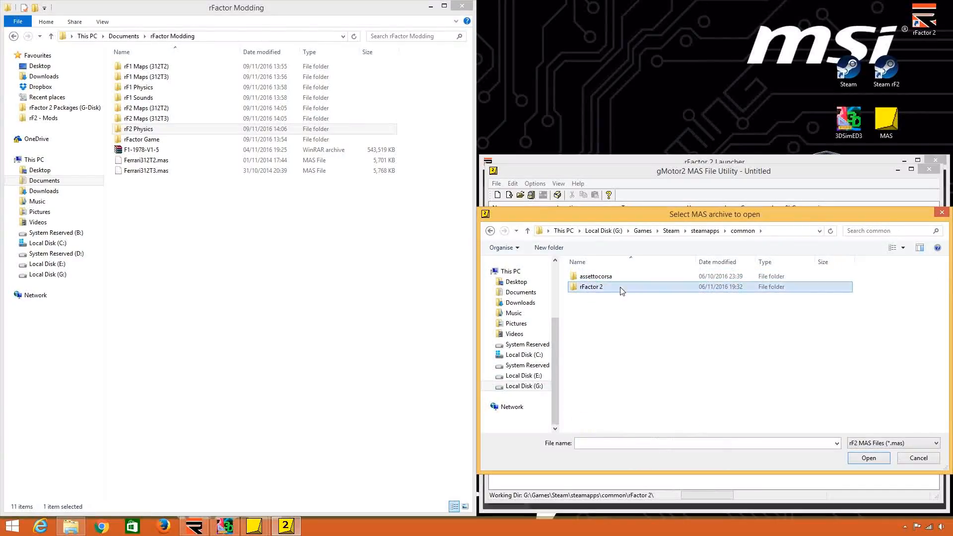
double_click(620, 288)
Browse into Installed\Vehicles\ISI_Brabham_BT44_1975\0.88 to reach the Brabham's MAS archives.
double_click(620, 330)
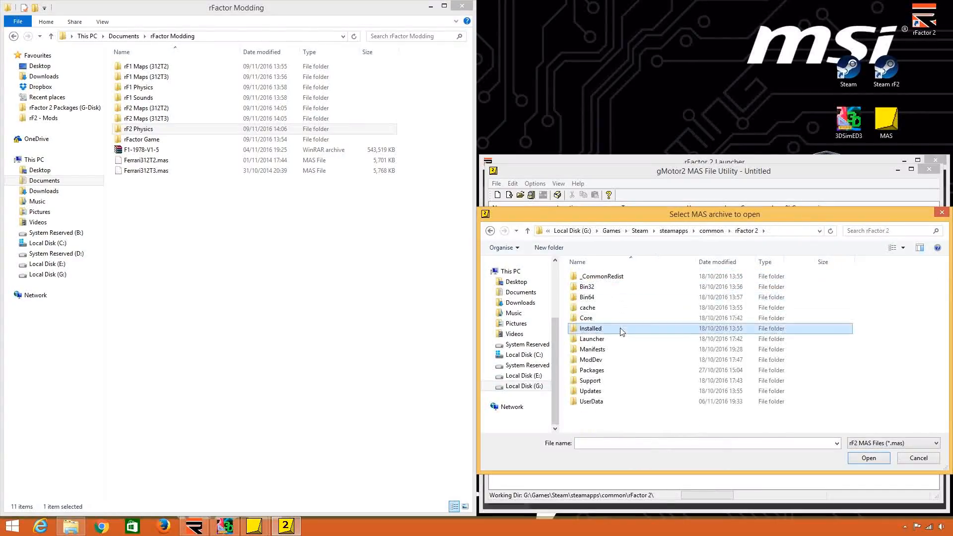
click(606, 360)
double_click(606, 360)
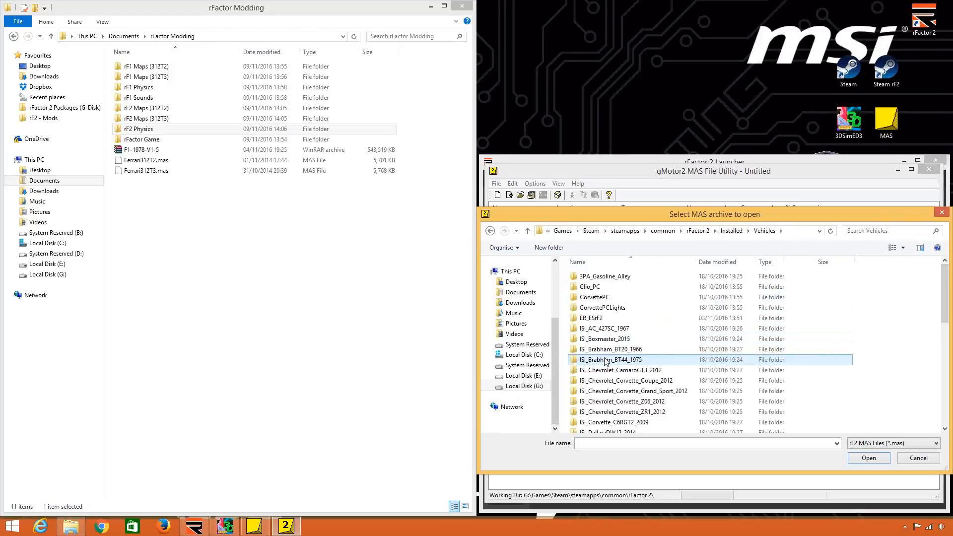
double_click(638, 360)
double_click(613, 279)
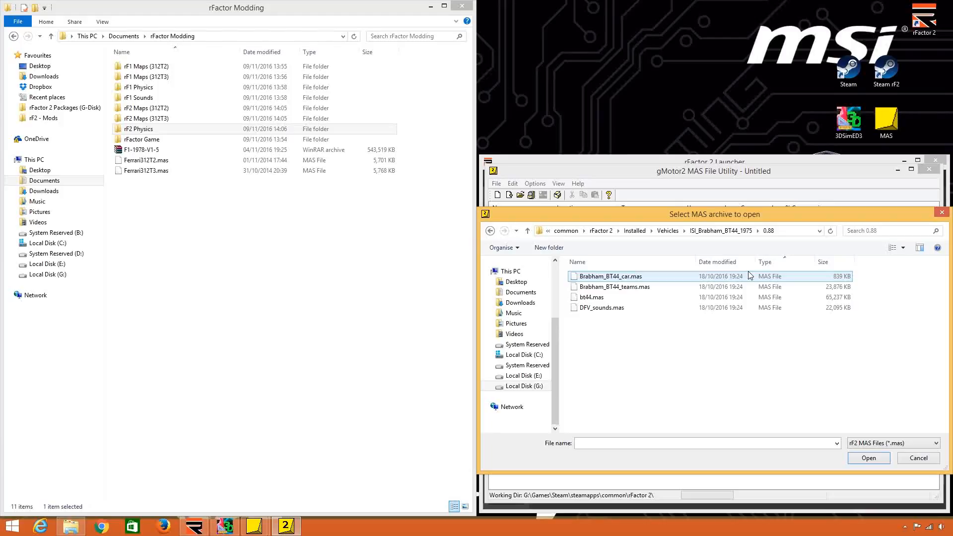
Compare how other vehicles name their MAS archives by browsing the ISI_Honda_Civic_BTCC_2013 1.08 and S2U Mazda RX-7 FC3S LM 0.5b folders.
click(648, 278)
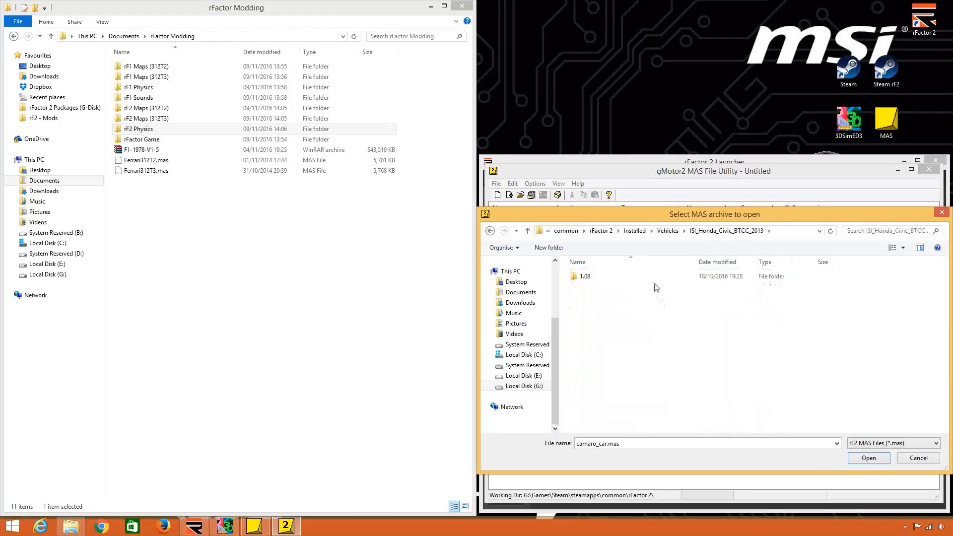
click(656, 282)
double_click(656, 278)
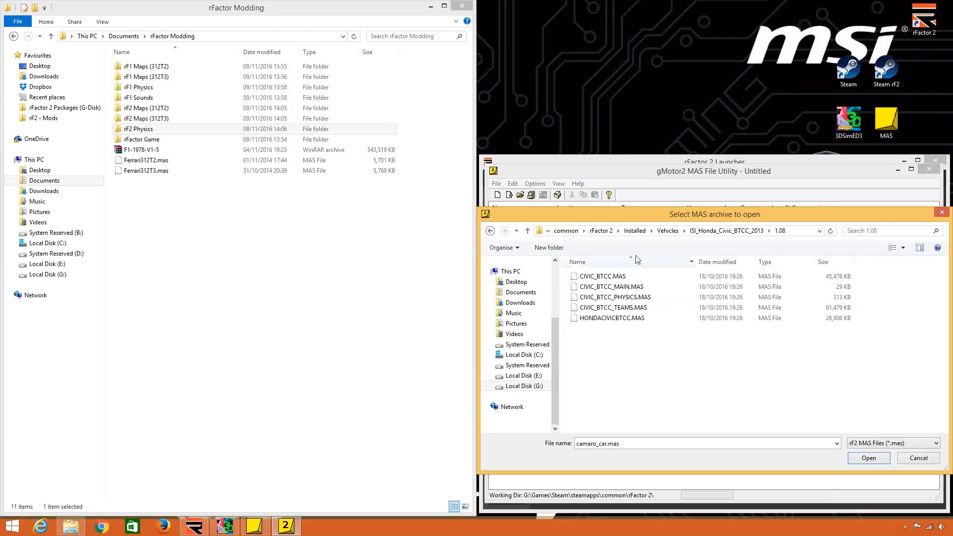
click(665, 231)
scroll(630, 423, down, 4)
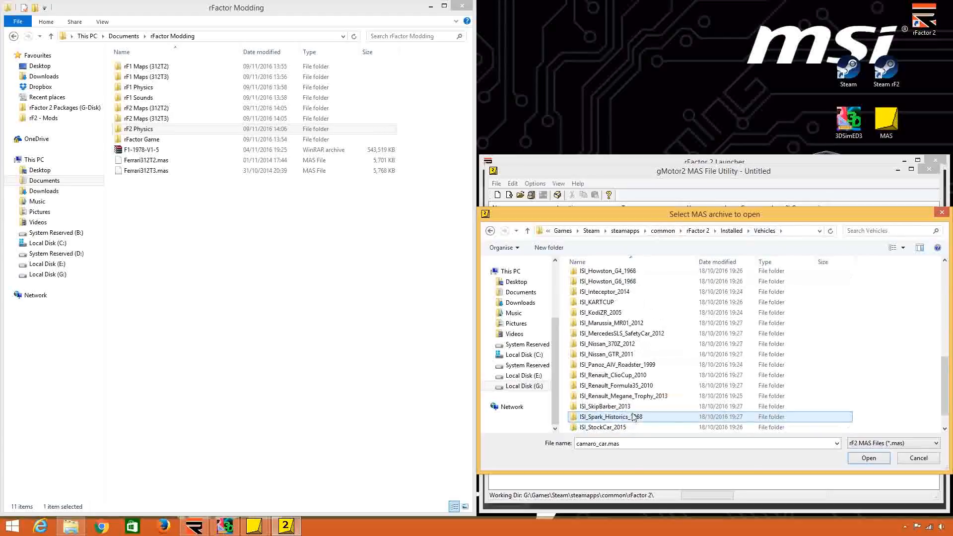
double_click(632, 425)
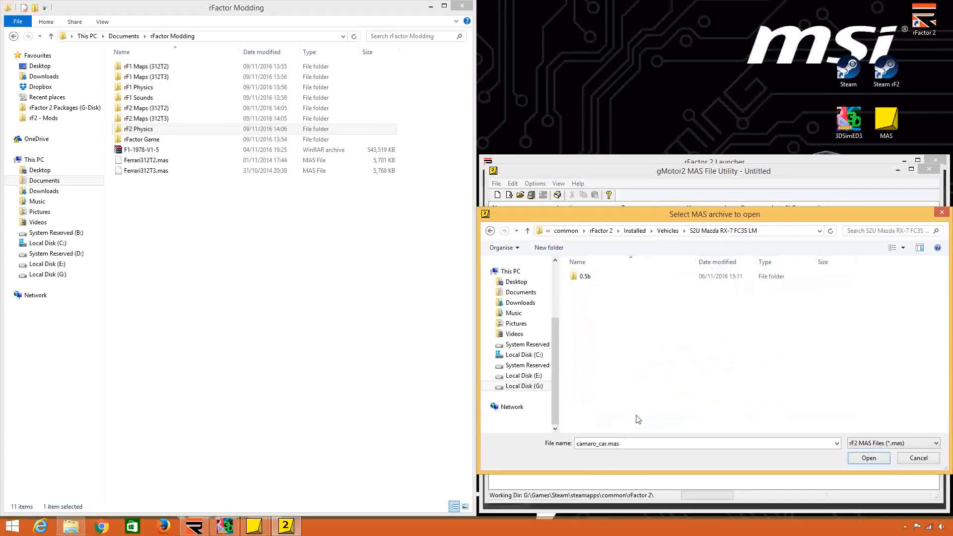
double_click(640, 278)
click(643, 288)
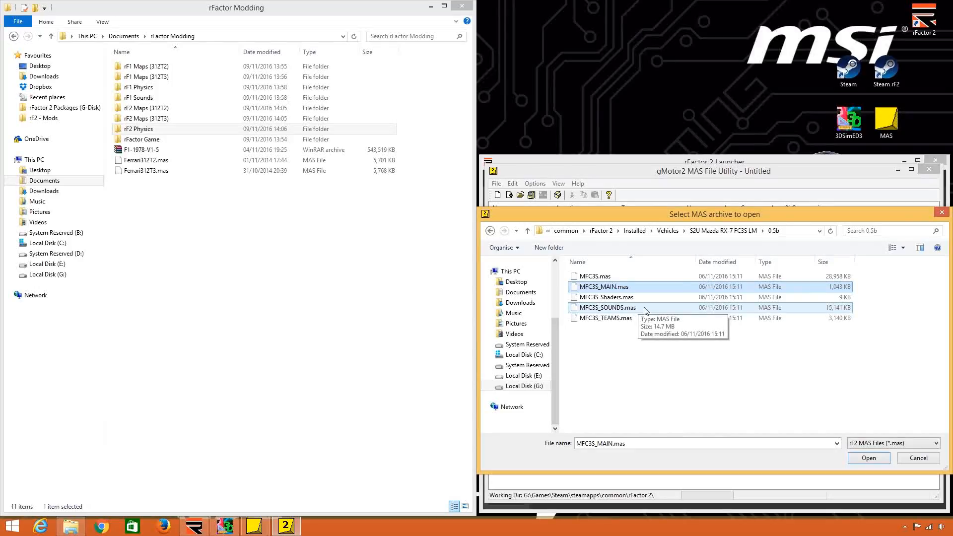
Return to the ISI_Brabham_BT44_1975\0.88 folder under Vehicles and open the Brabham_BT44_car.mas archive.
click(668, 231)
scroll(655, 330, up, 5)
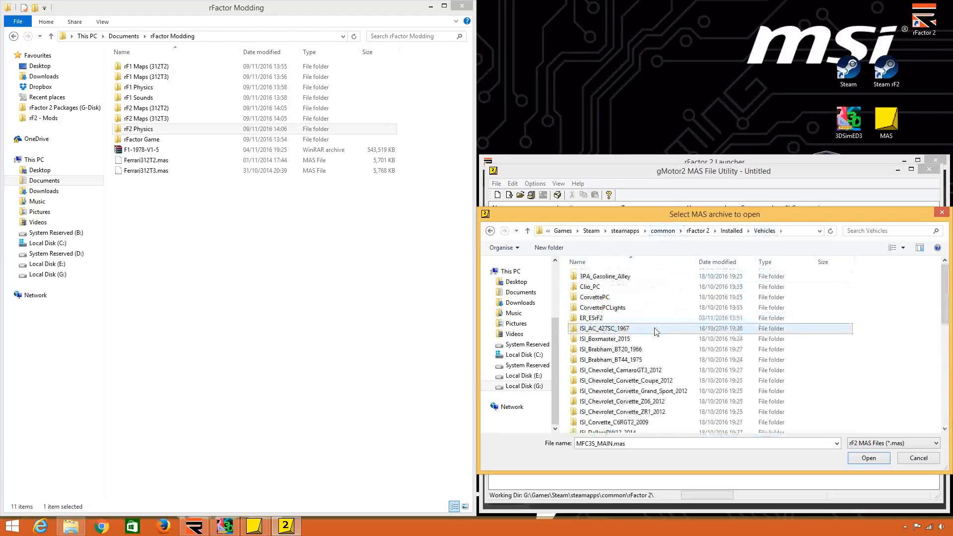
double_click(642, 360)
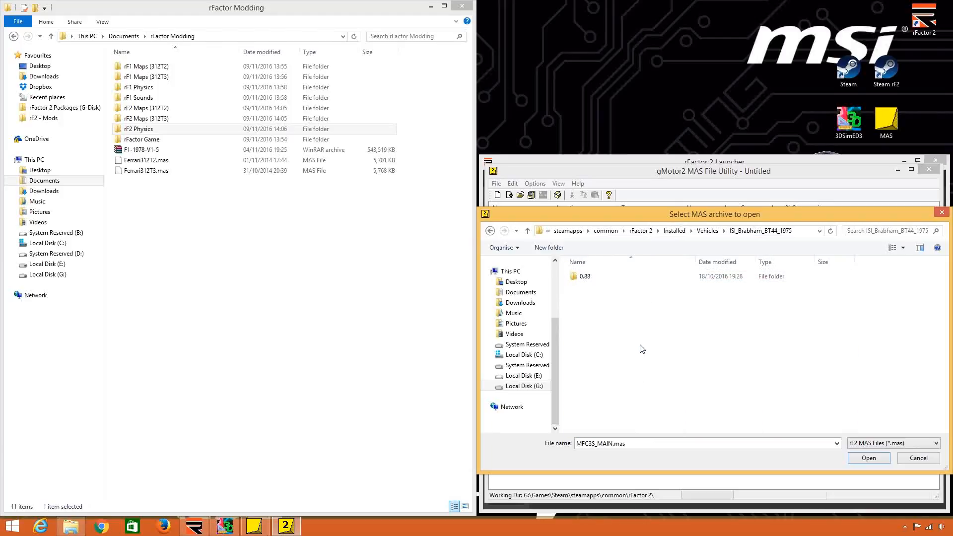
double_click(631, 277)
double_click(651, 278)
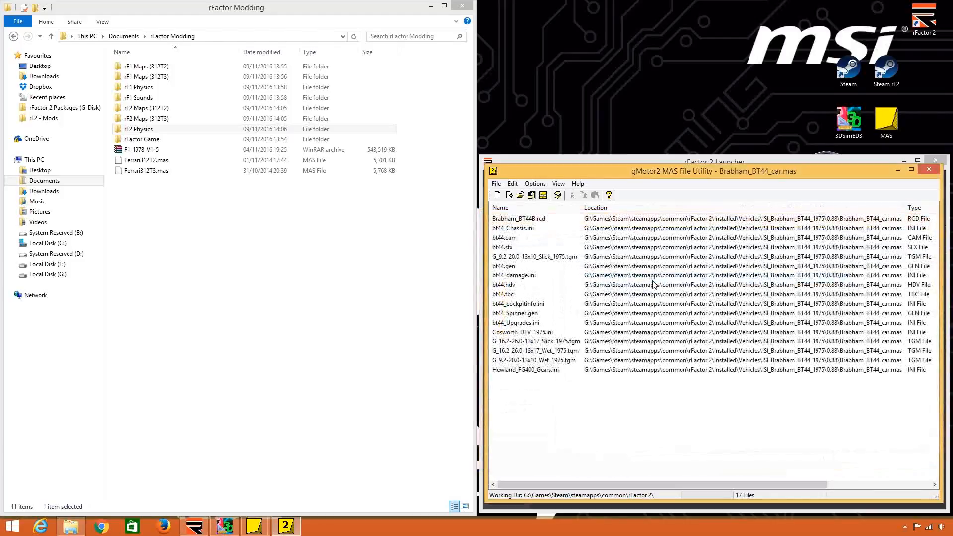
Sort the archive's contents by type, select every file from bt44.cam to the TGM tyre files, and start extracting them.
drag(916, 220, 879, 250)
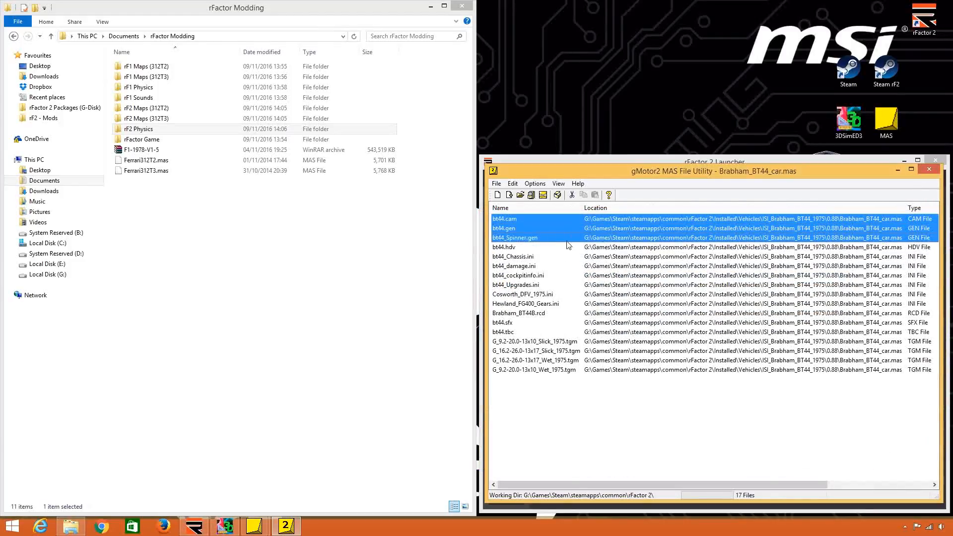
shift+click(531, 249)
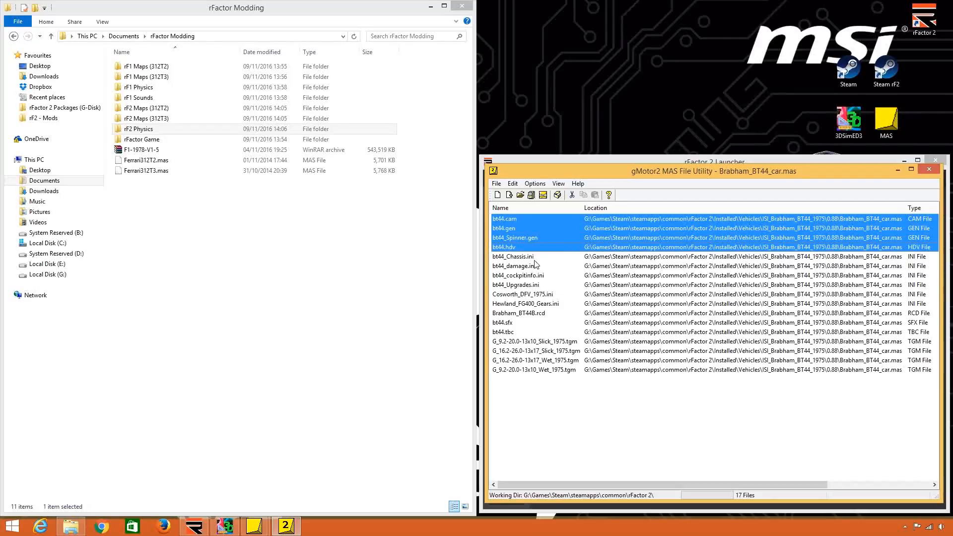
shift+click(535, 259)
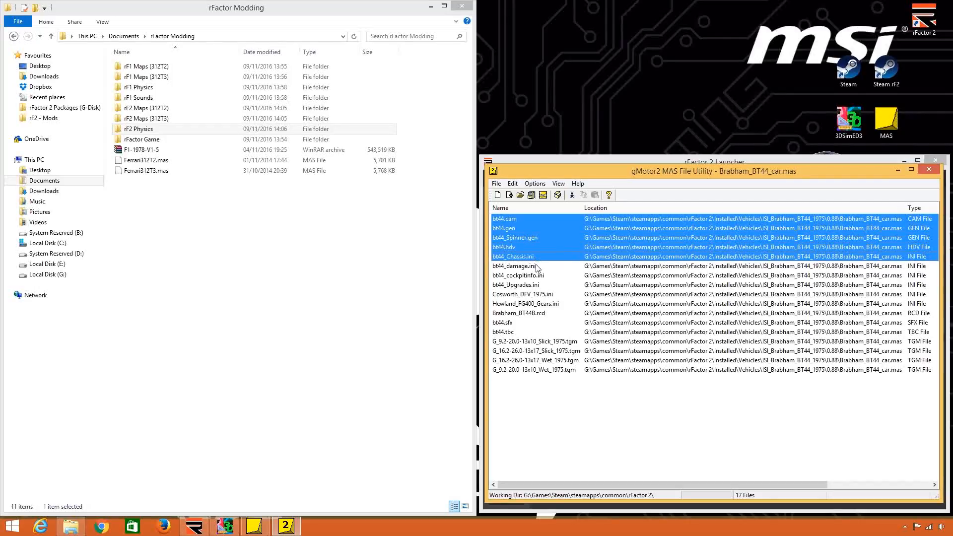
shift+click(537, 267)
shift+click(545, 277)
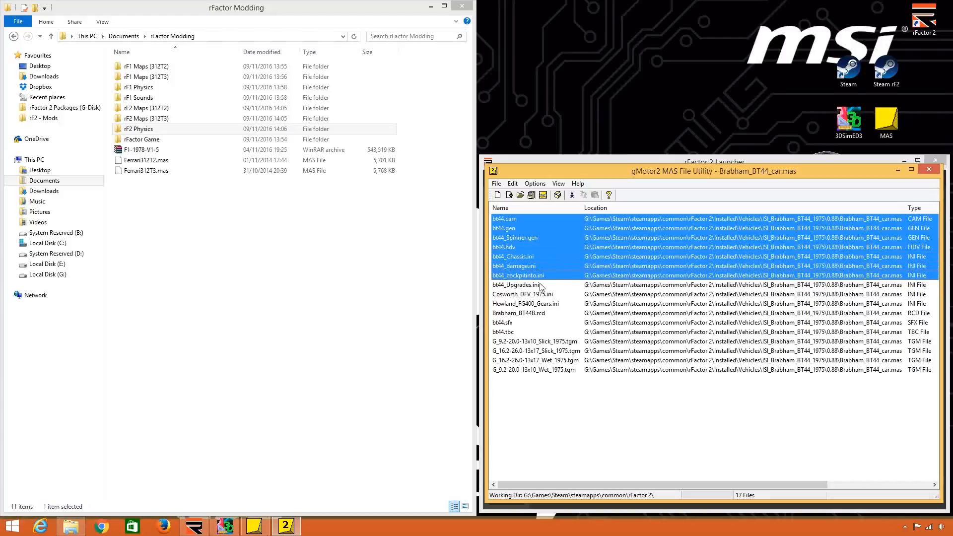
shift+click(542, 286)
shift+click(546, 295)
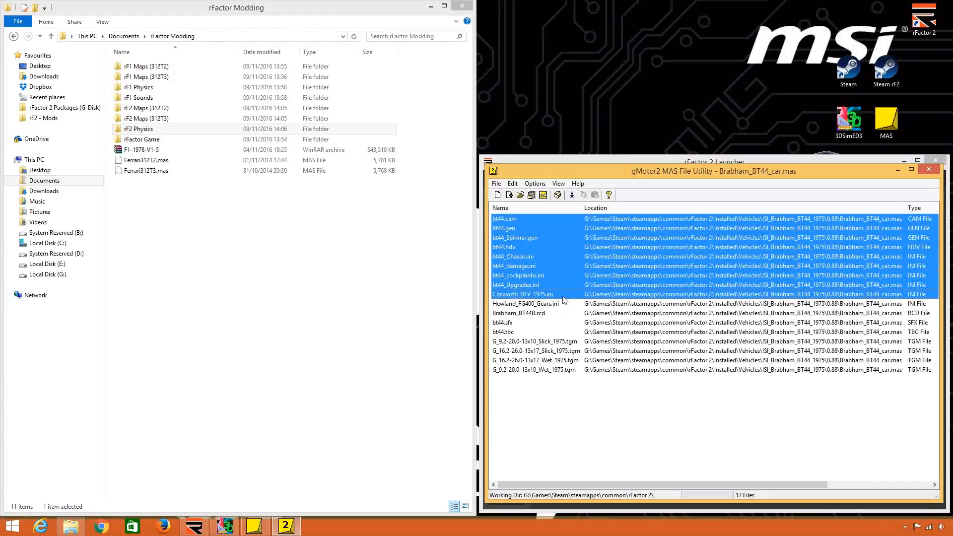
shift+click(564, 304)
shift+click(555, 315)
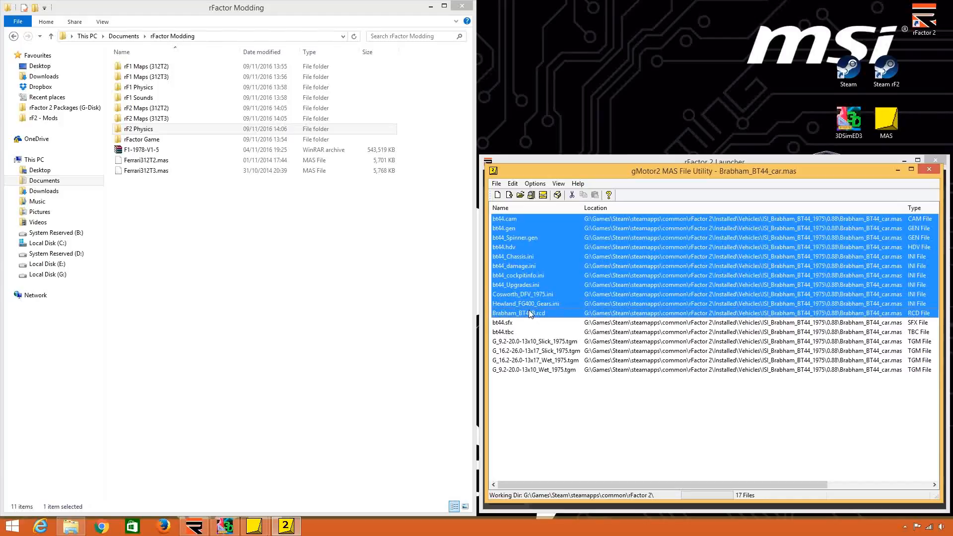
shift+click(517, 324)
shift+click(521, 332)
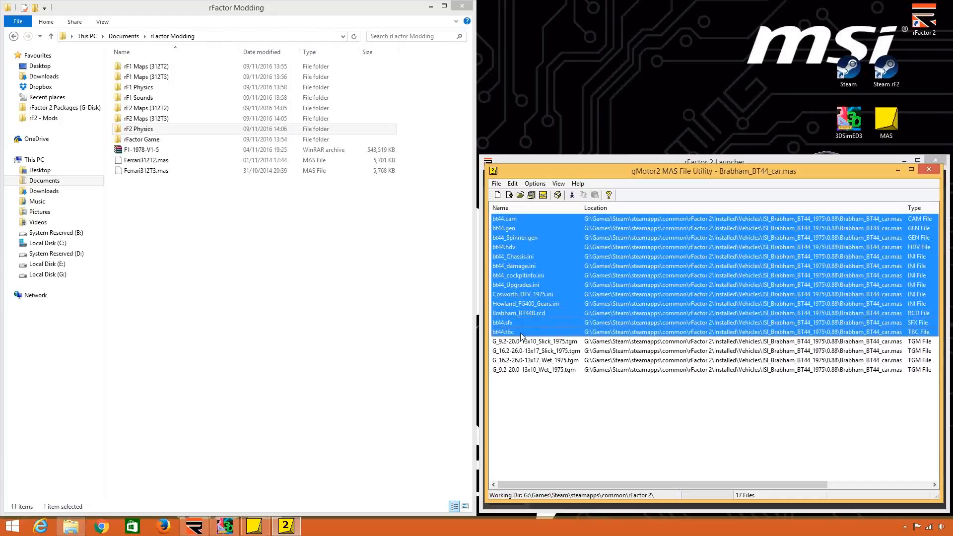
shift+click(557, 371)
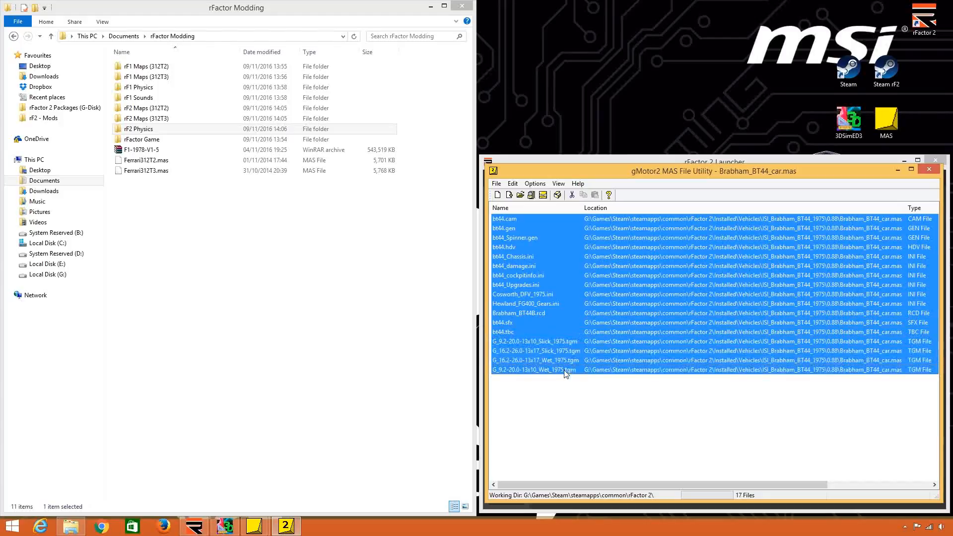
right_click(612, 281)
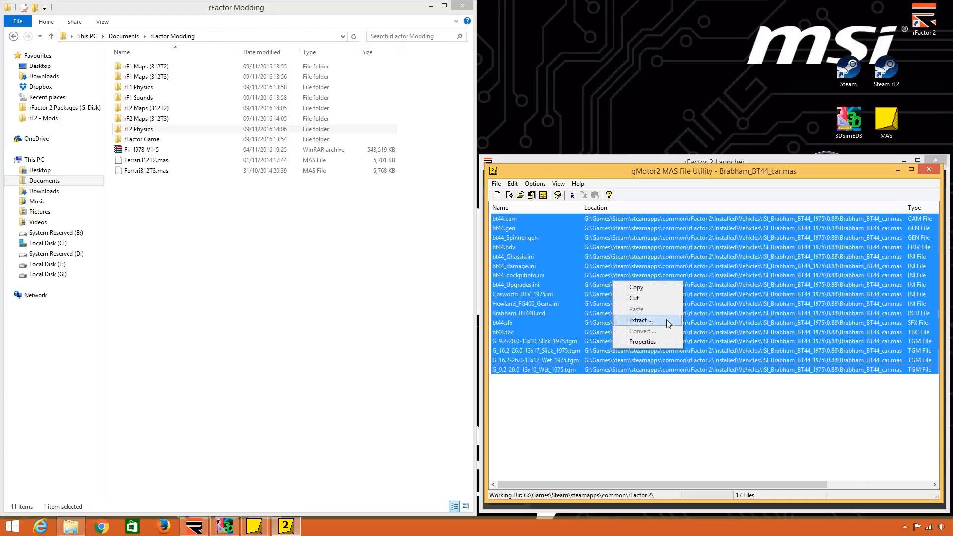
click(669, 321)
Create a folder named rF2 BT44 Physics inside Documents\rFactor Modding and extract the selected Brabham files into it.
double_click(445, 185)
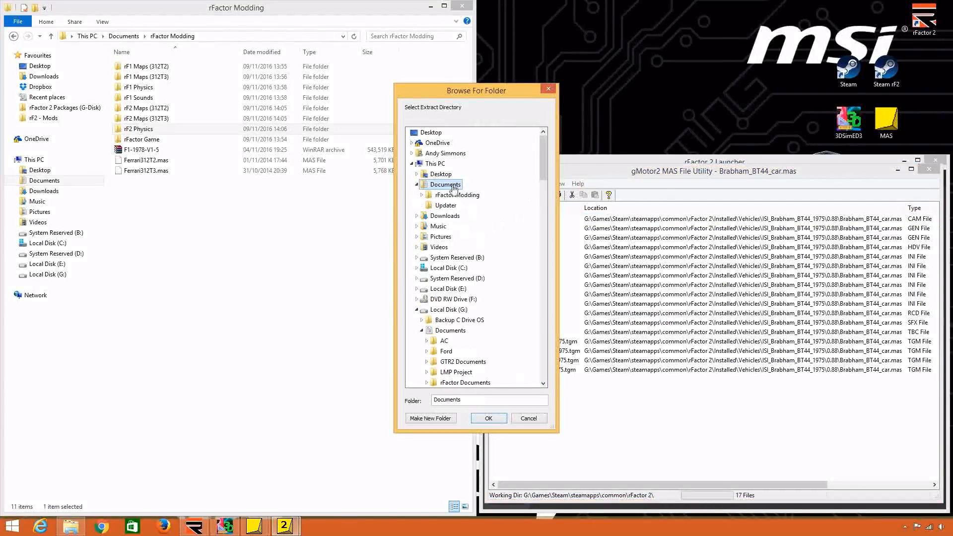
double_click(456, 196)
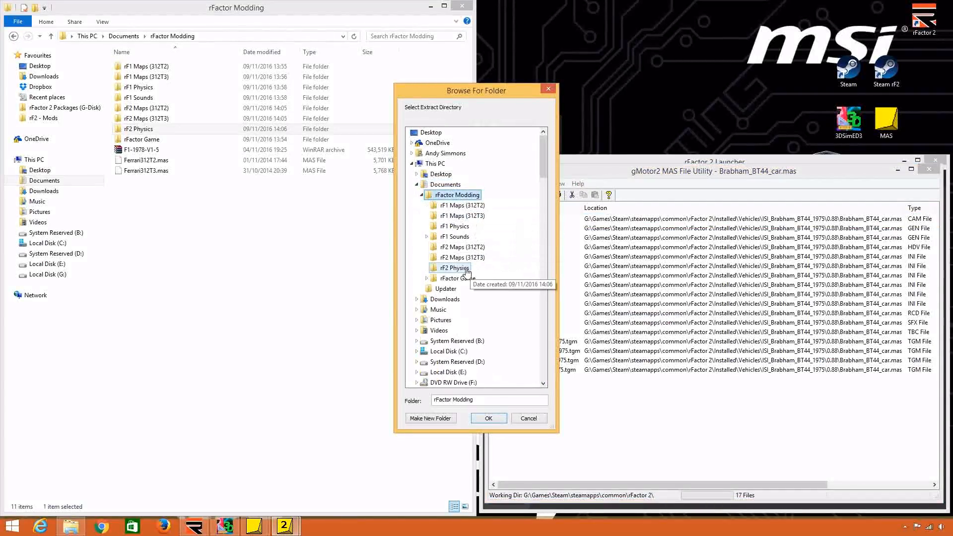
click(437, 268)
click(457, 195)
click(430, 418)
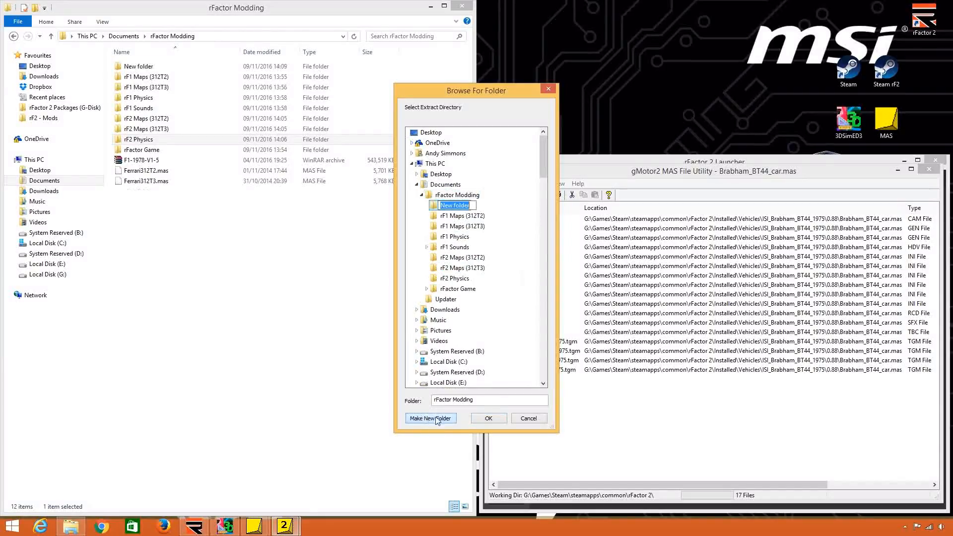
text(rF2 BT44 Physics)
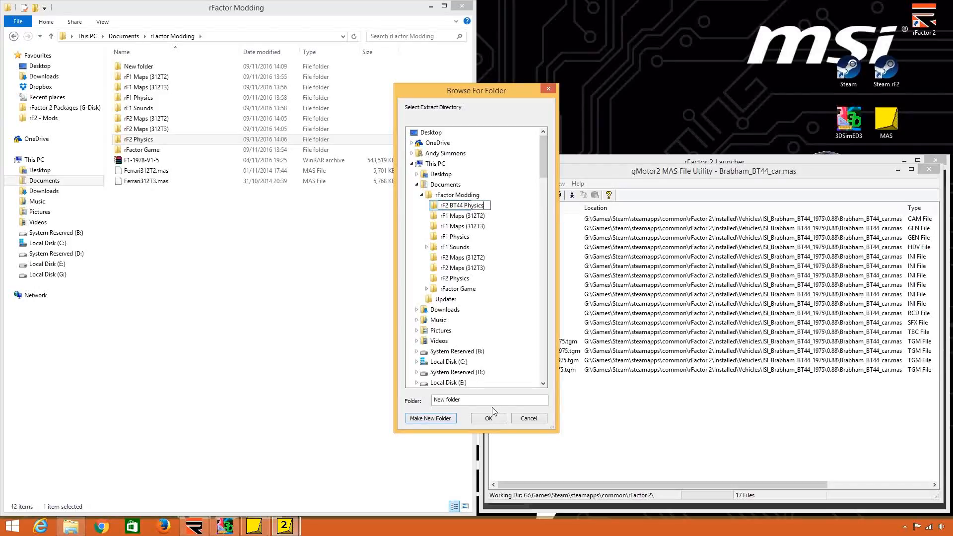
key(Return)
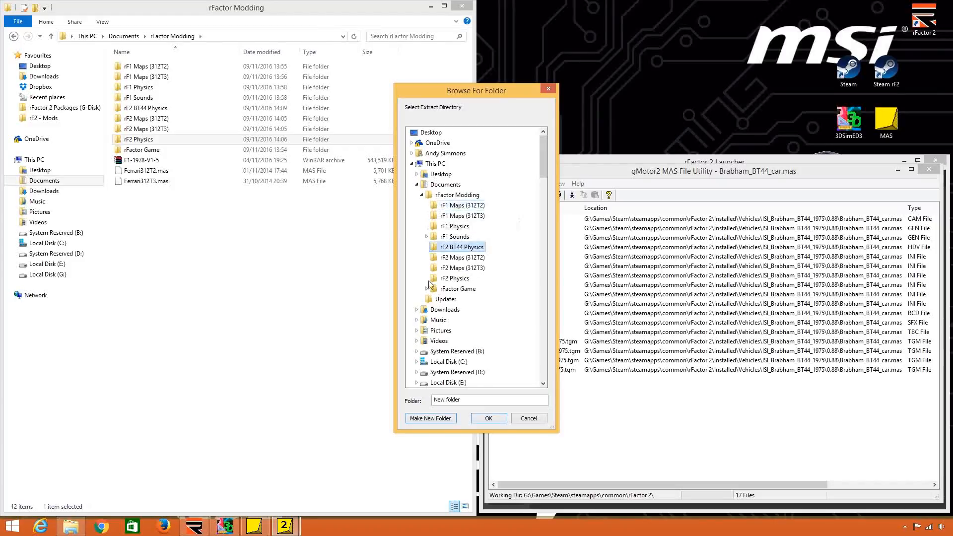
click(491, 419)
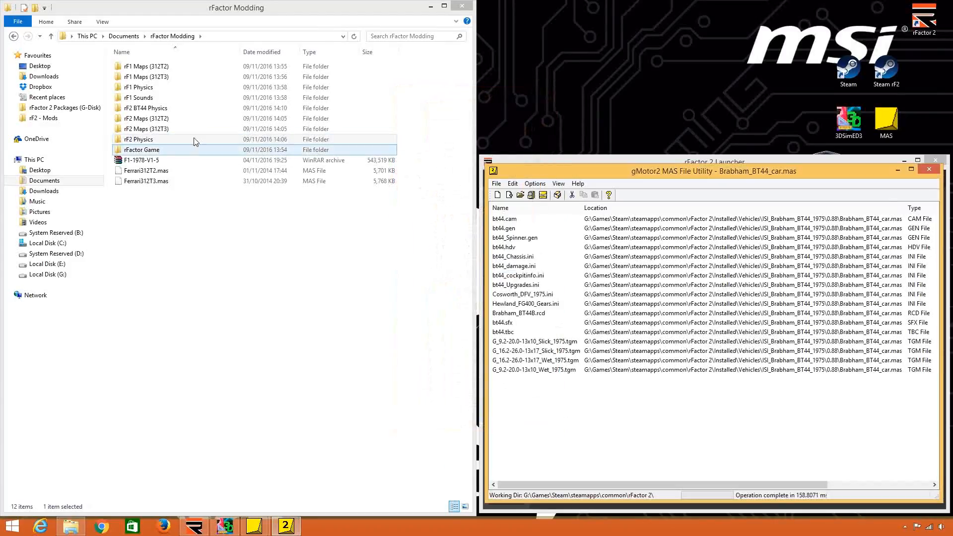
Check the extracted files in rF2 BT44 Physics and examine the file types in the rF1 Physics folder for comparison.
click(199, 118)
double_click(207, 106)
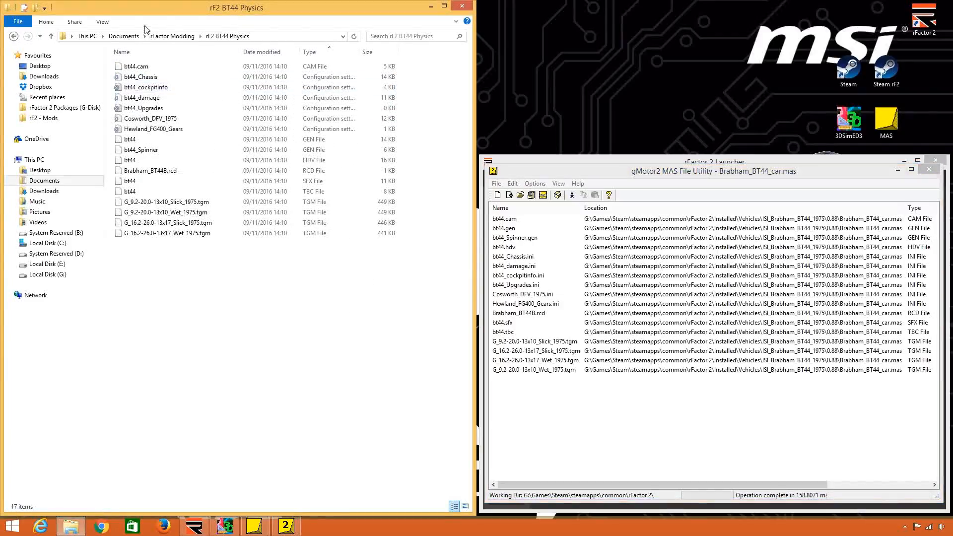
click(172, 37)
double_click(178, 87)
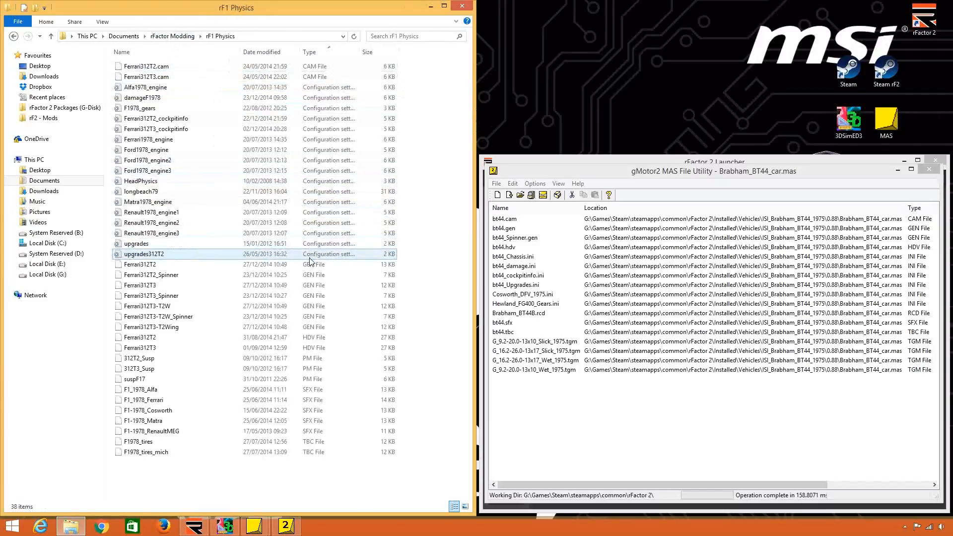
click(327, 266)
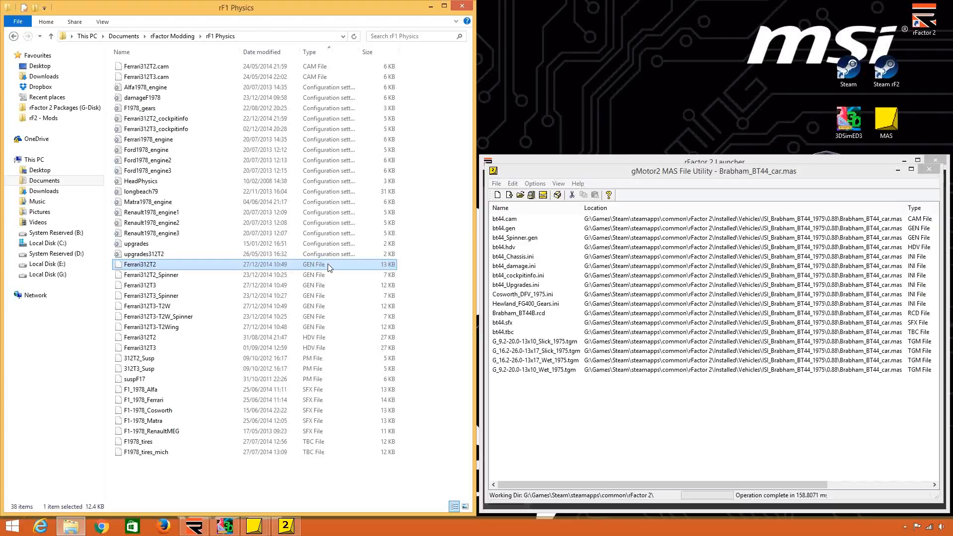
click(313, 127)
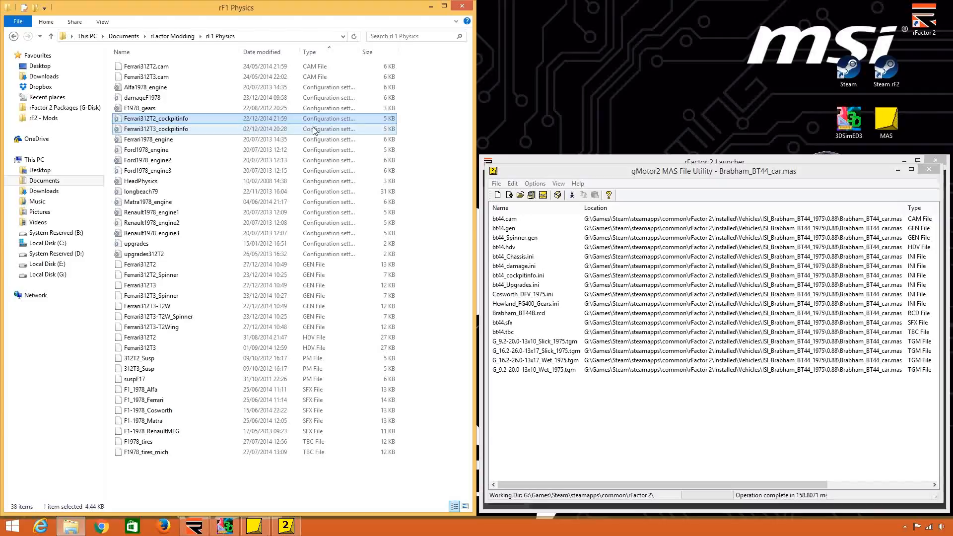
click(338, 392)
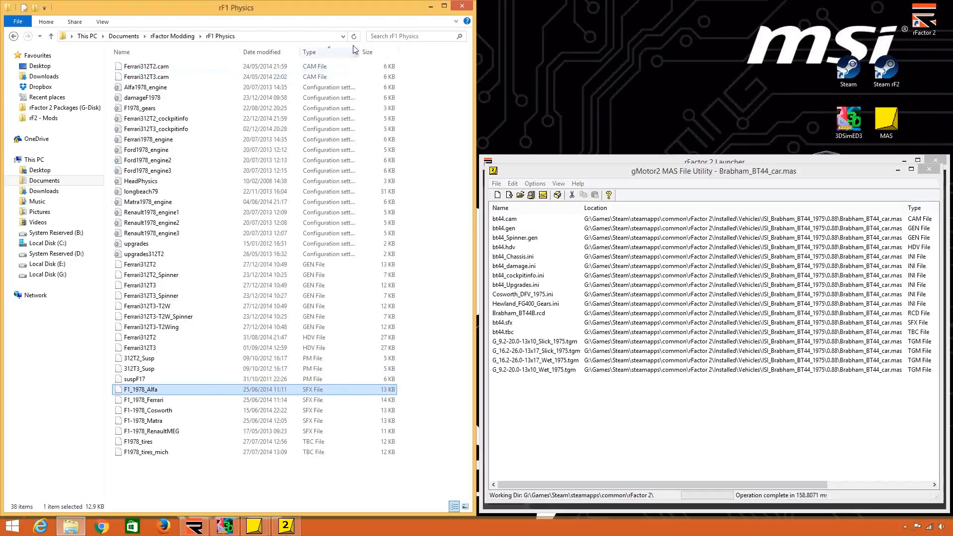
click(346, 471)
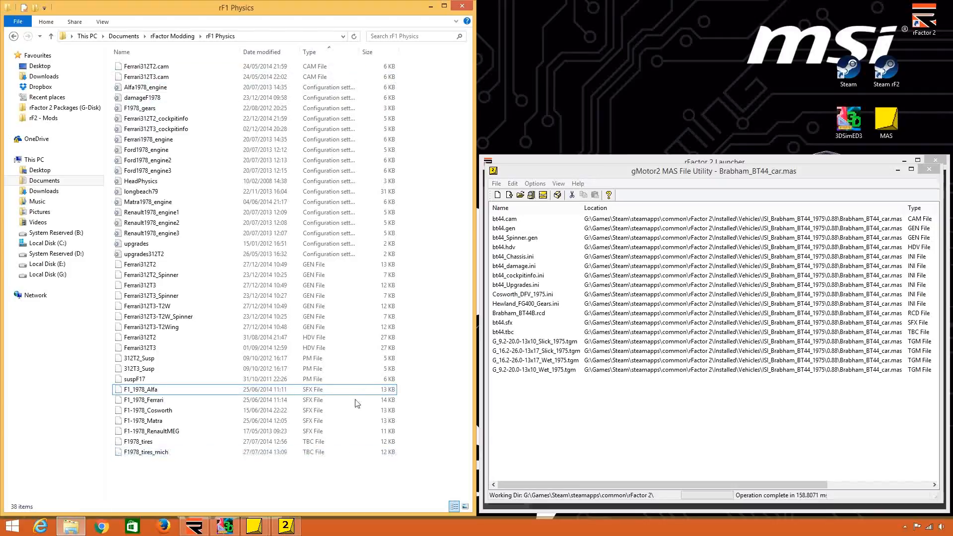
click(316, 267)
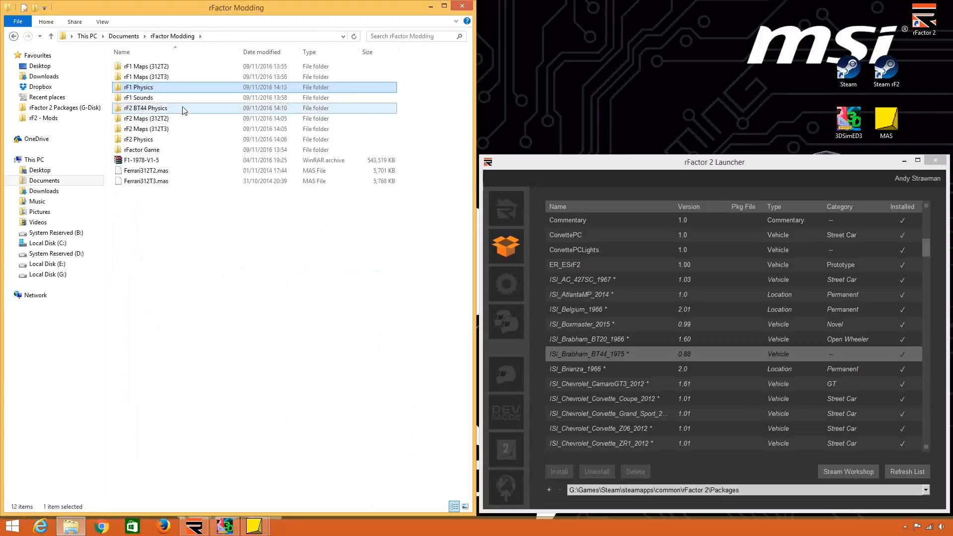
Examine the rF2 BT44 Physics folder's files, especially the bt44_Chassis settings, the bt44 TBC file and the TGM tyre files.
double_click(183, 106)
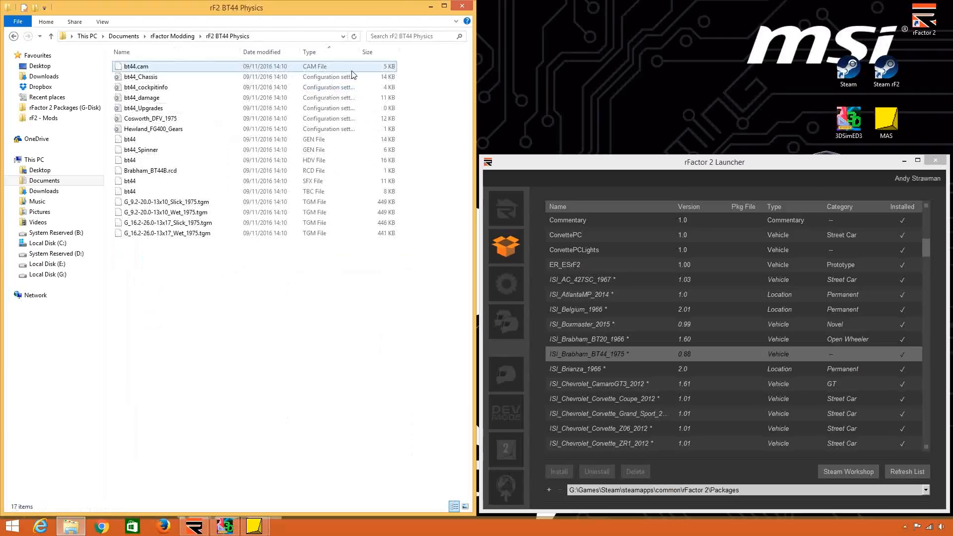
click(313, 81)
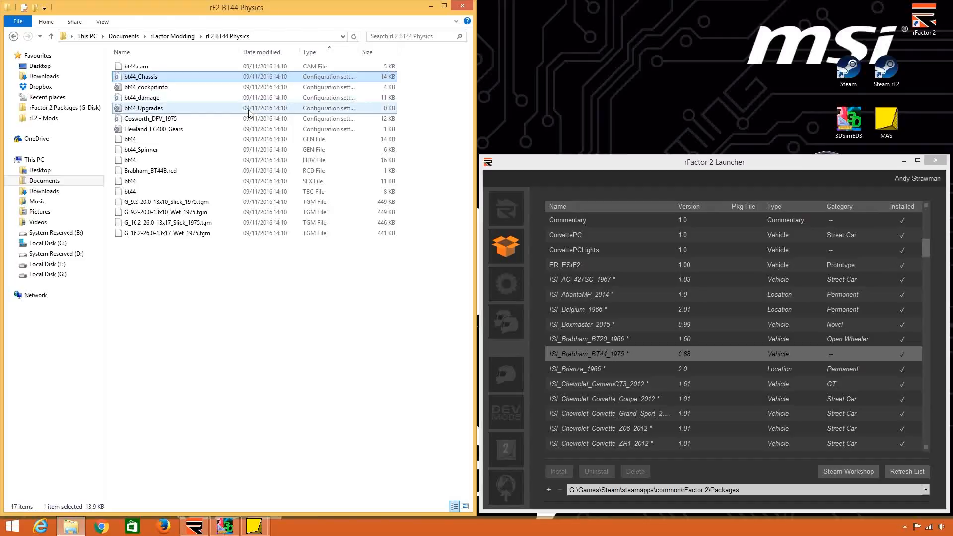
click(235, 202)
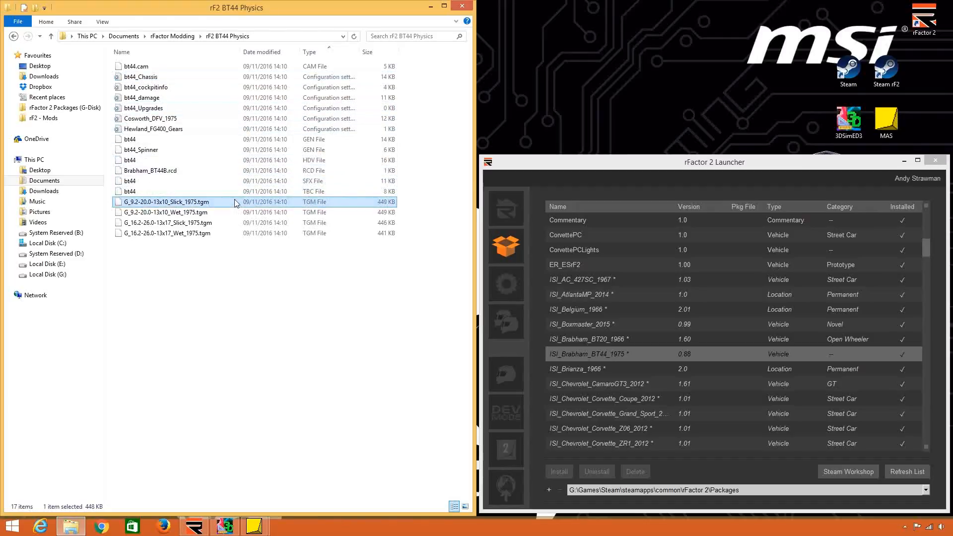
click(240, 195)
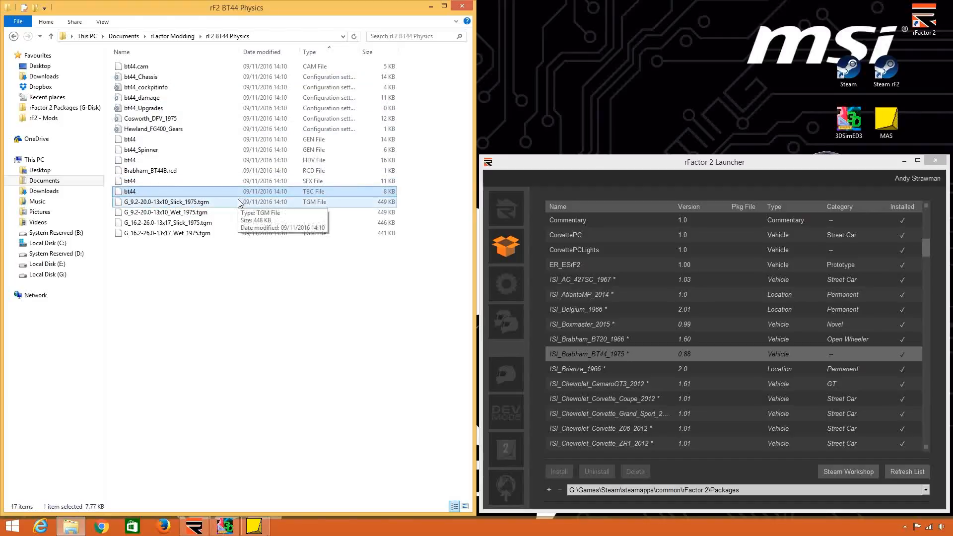
click(275, 213)
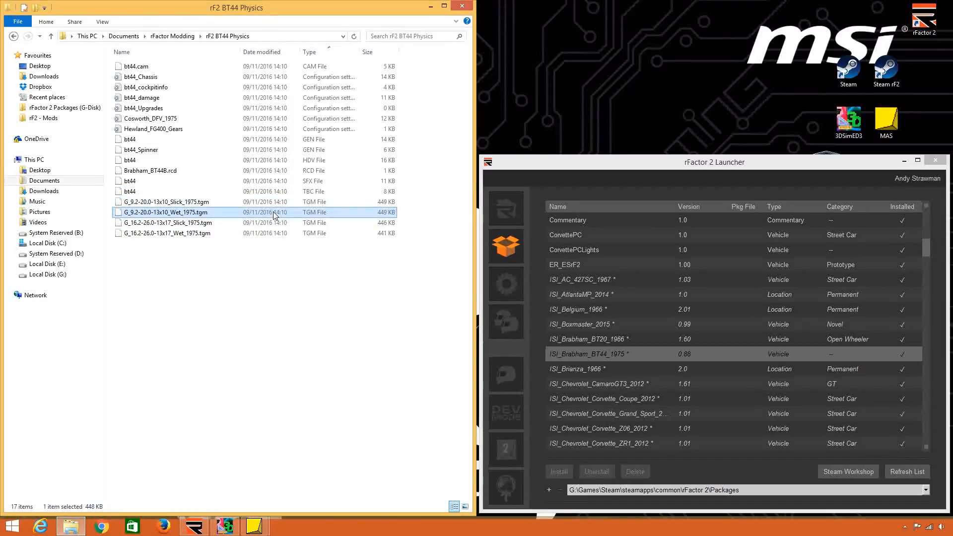
Compare bt44_Chassis in rF2 BT44 Physics with the 312T2_Susp file in rF1 Physics, and check the Brabham engine and gear files.
click(239, 77)
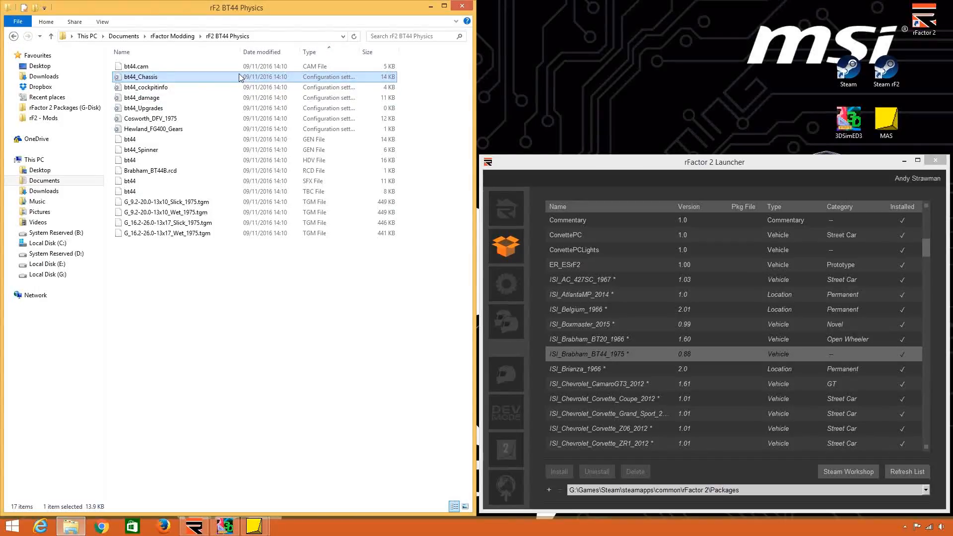
click(172, 37)
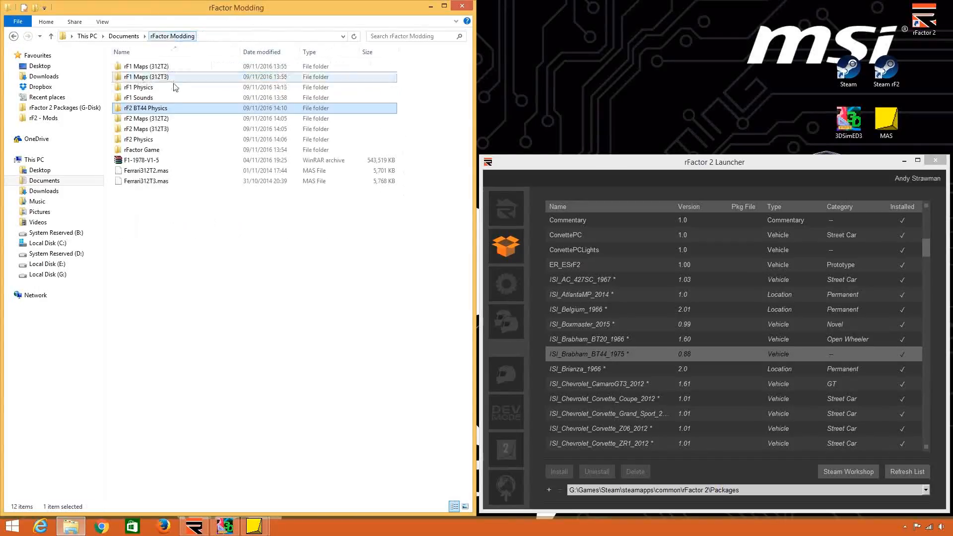
double_click(175, 88)
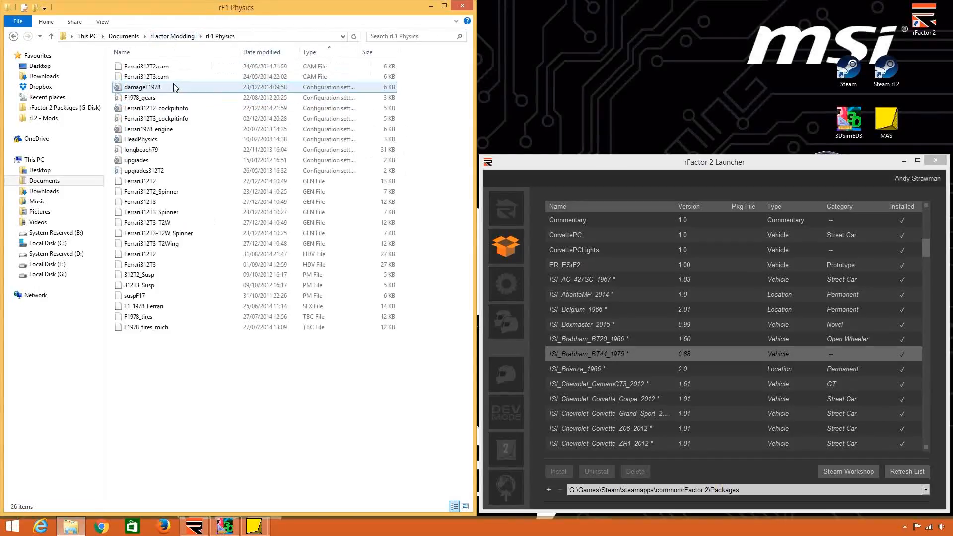
click(331, 277)
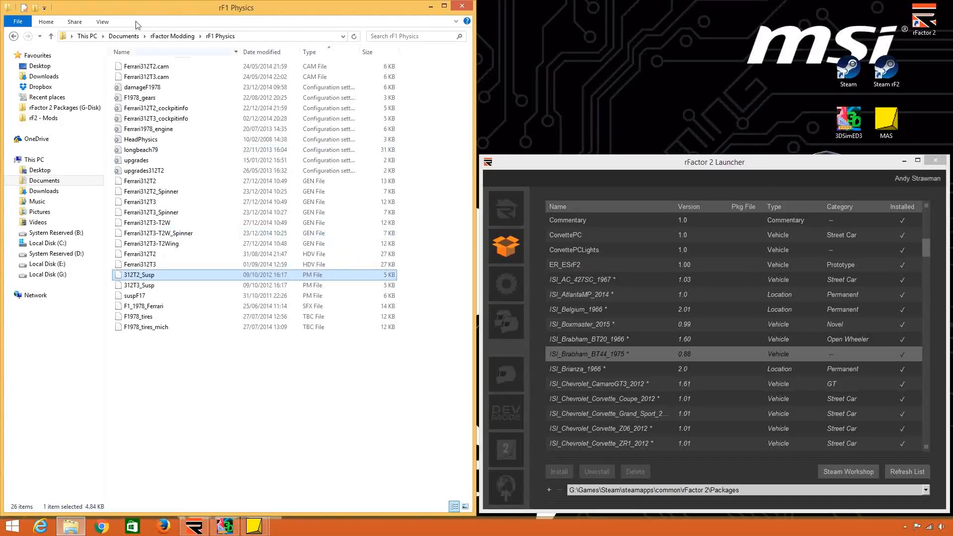
click(160, 36)
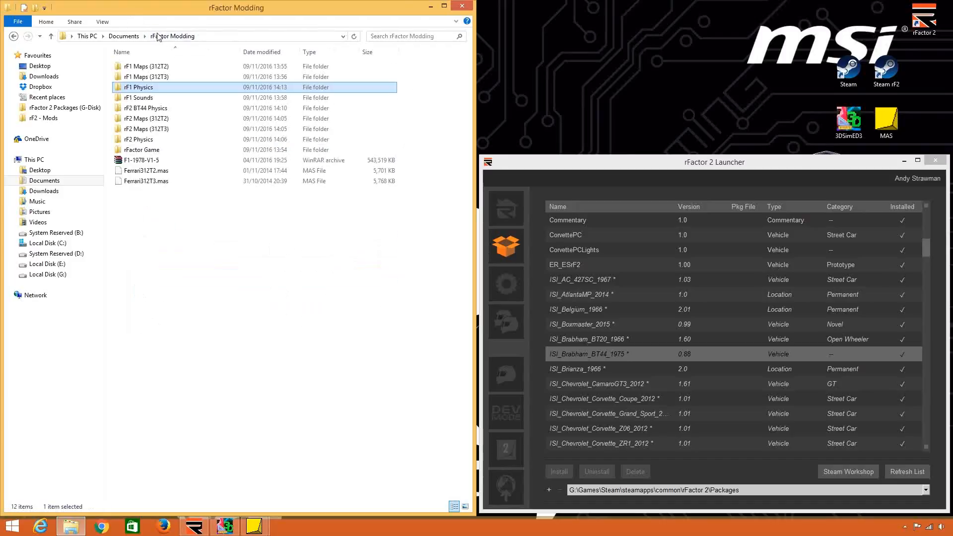
double_click(203, 108)
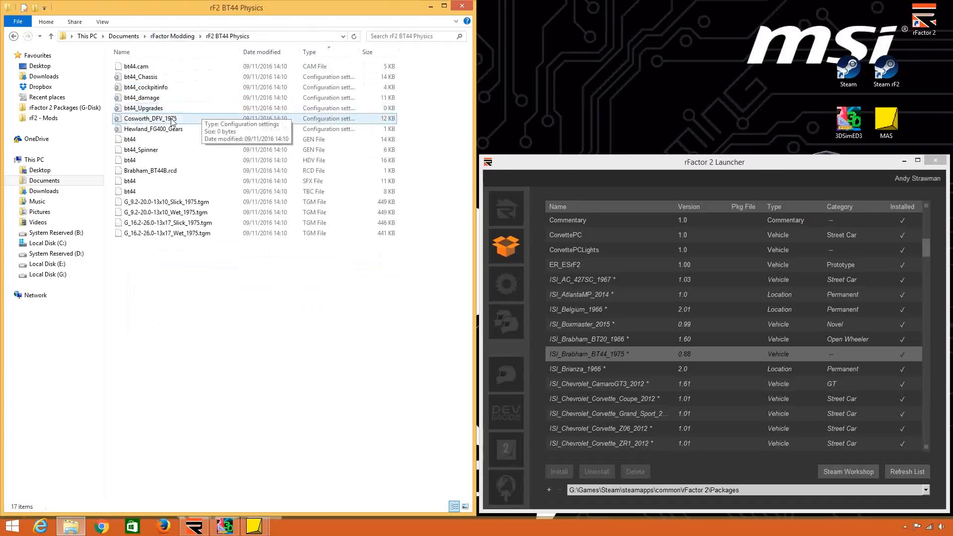
click(216, 77)
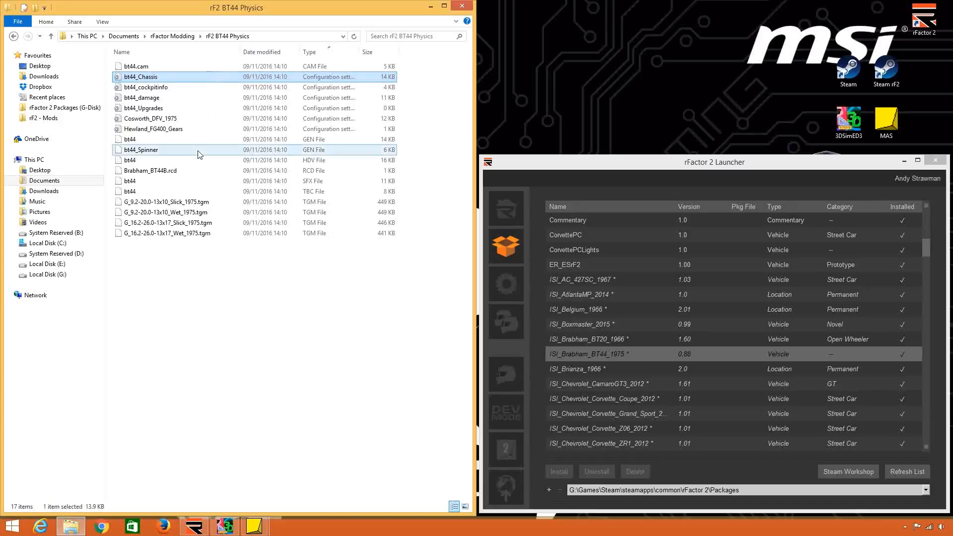
ctrl+click(218, 122)
ctrl+click(217, 126)
Copy bt44_Chassis, Cosworth_DFV_1975, Hewland_FG400_Gears, the bt44 HDV and TBC files, and all four TGM tyre files from rF2 BT44 Physics.
click(239, 80)
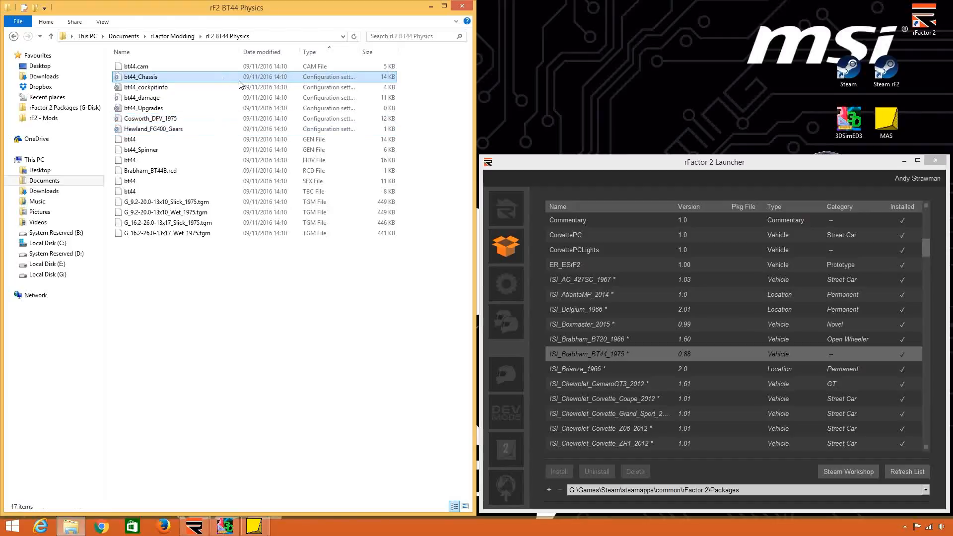
ctrl+click(337, 159)
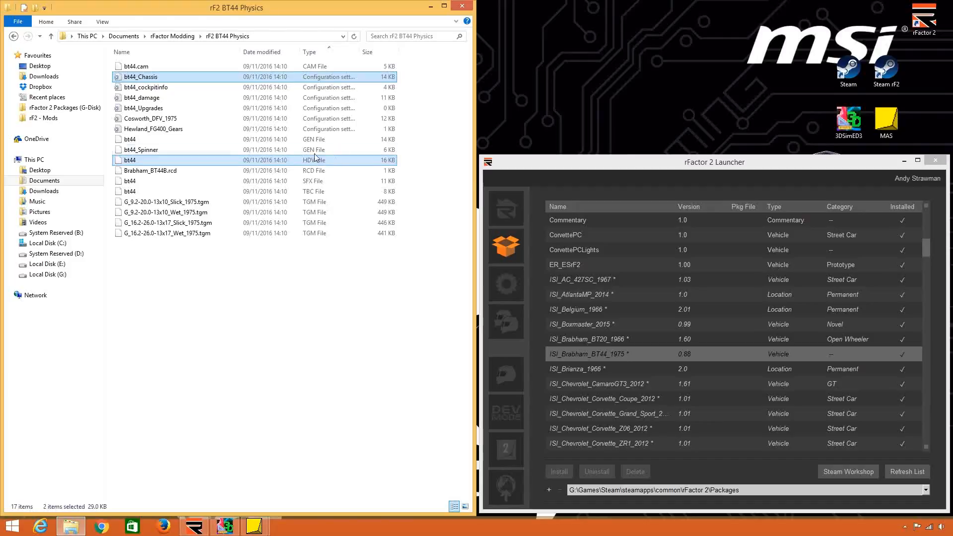
ctrl+click(298, 119)
ctrl+click(296, 130)
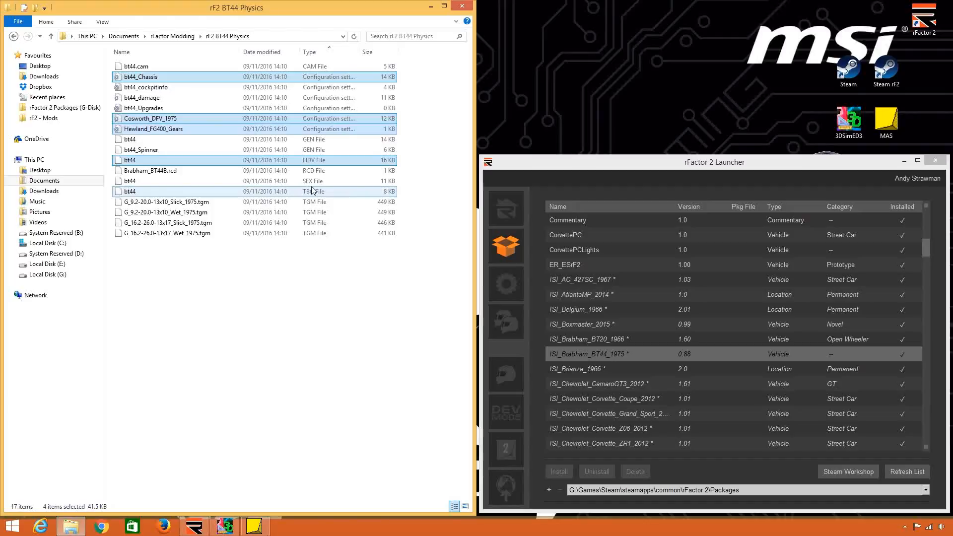
ctrl+click(342, 193)
ctrl+shift+click(342, 232)
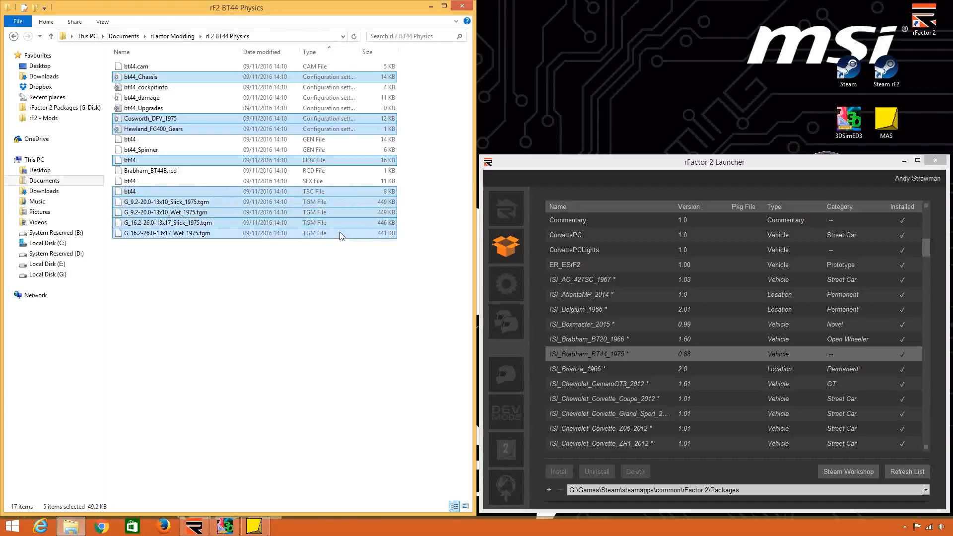
right_click(336, 226)
click(361, 330)
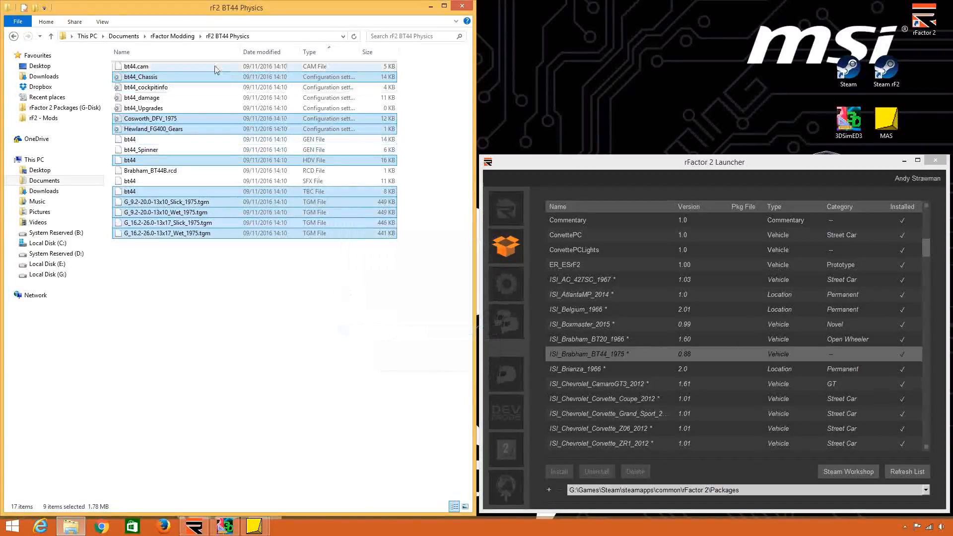
Paste the copied Brabham physics files into the rF2 Physics folder inside rFactor Modding.
click(172, 36)
double_click(146, 139)
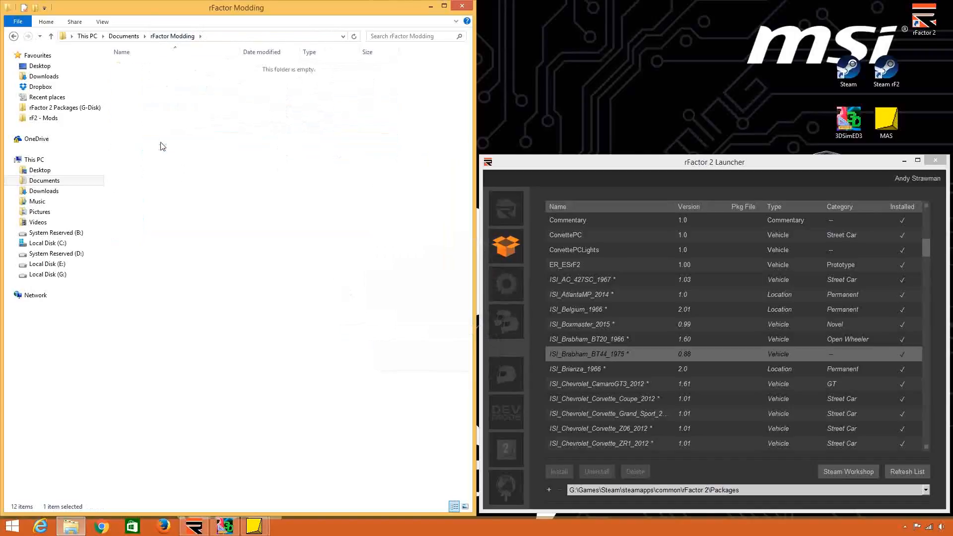
right_click(282, 250)
click(307, 318)
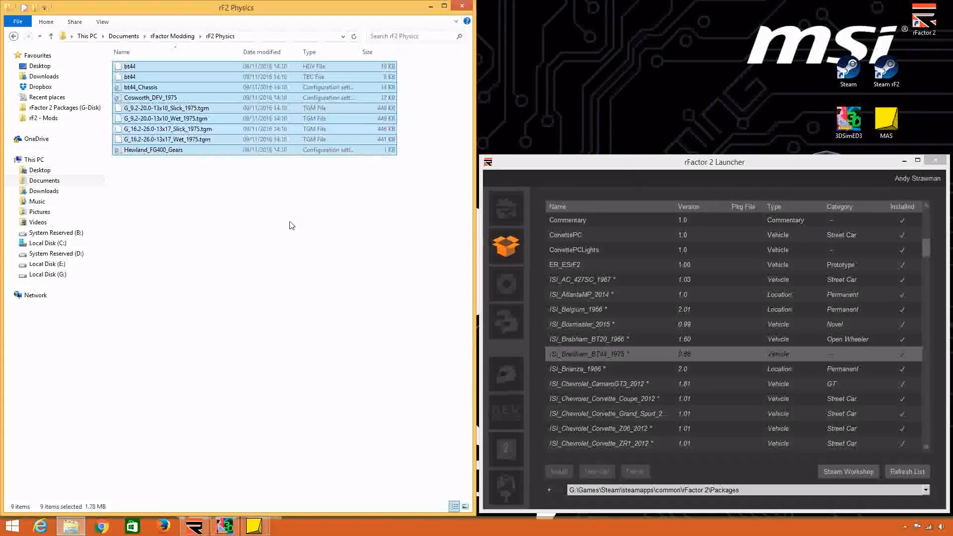
click(305, 196)
From rF1 Physics, copy the Ferrari312T2 cam, cockpitinfo, GEN, Spinner and HDV files, damageF1978, upgrades312T2 and the F1_1978_Ferrari SFX file.
click(173, 36)
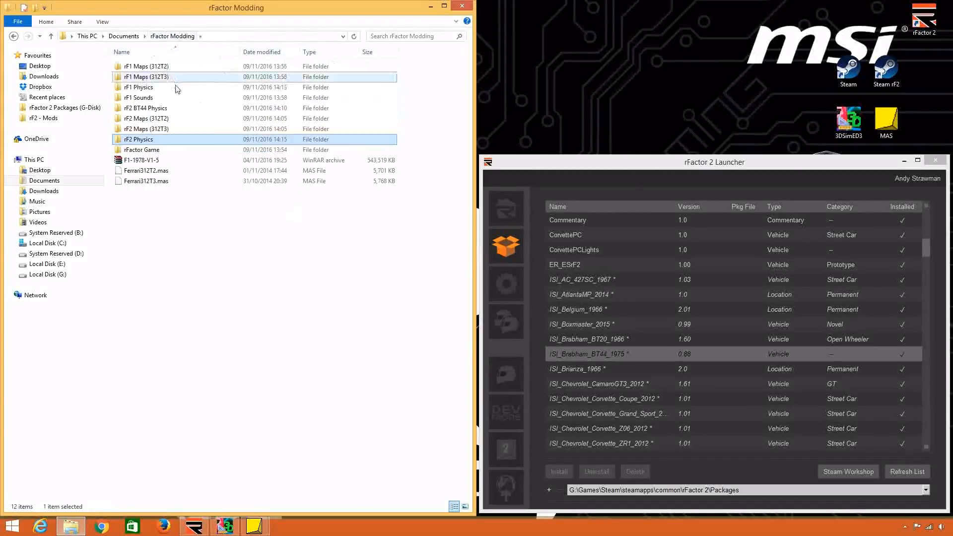
double_click(144, 87)
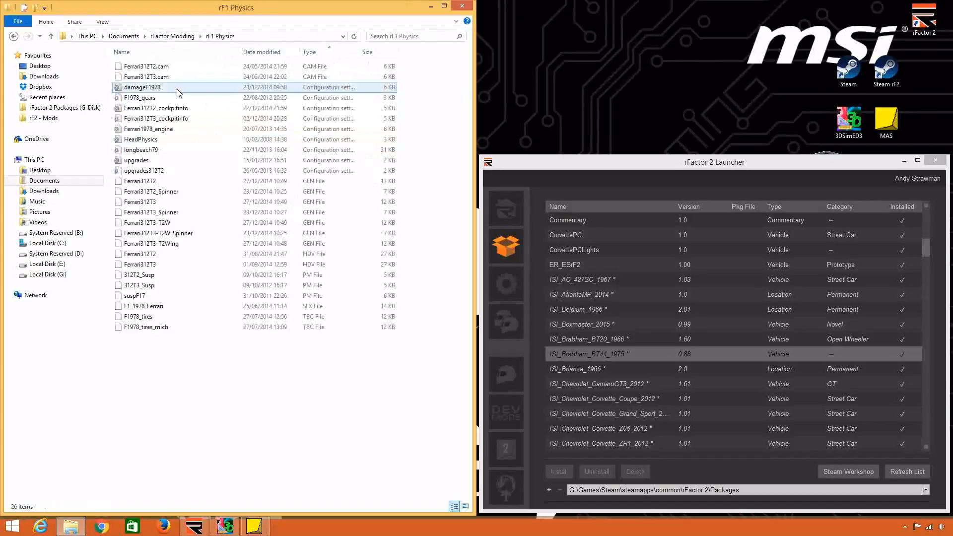
click(295, 69)
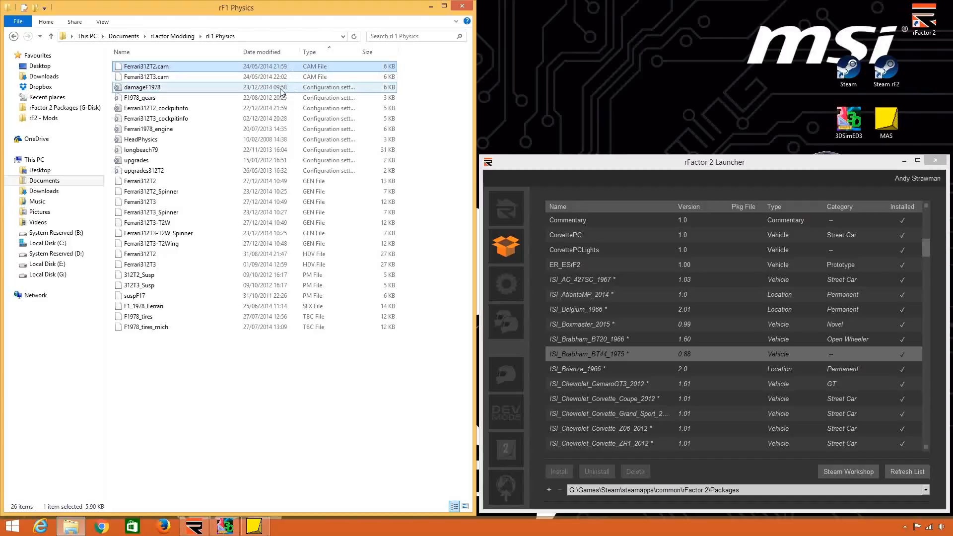
ctrl+click(278, 89)
ctrl+click(267, 108)
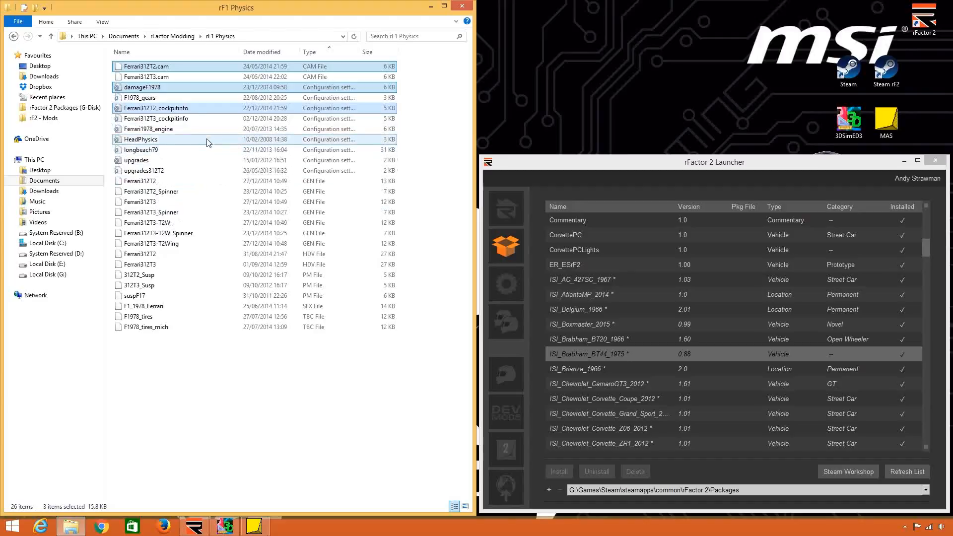
ctrl+click(216, 170)
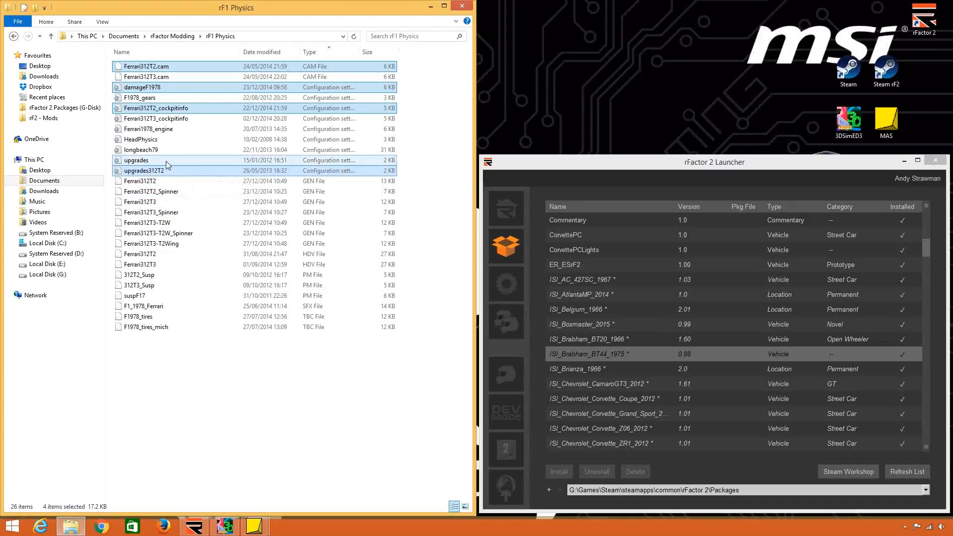
ctrl+click(188, 181)
ctrl+click(189, 190)
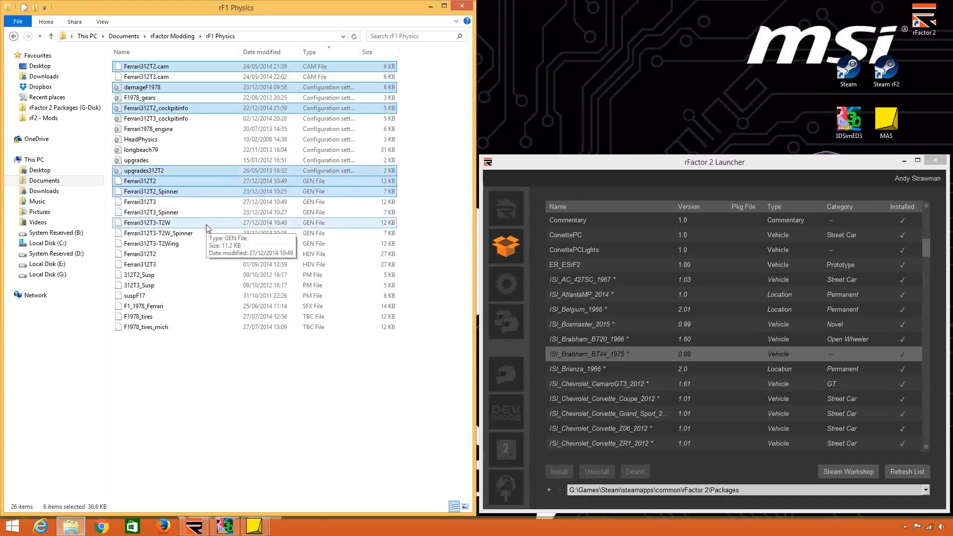
ctrl+click(217, 254)
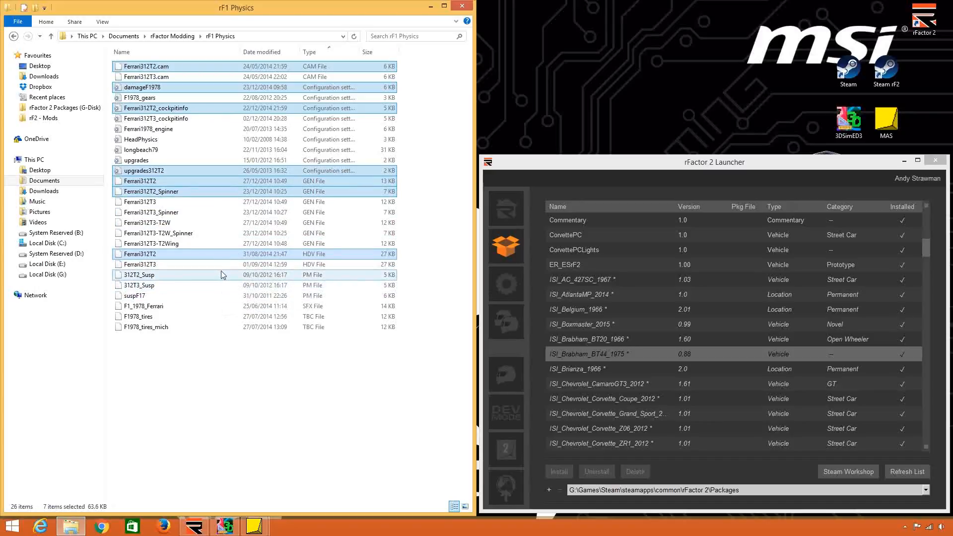
ctrl+click(213, 307)
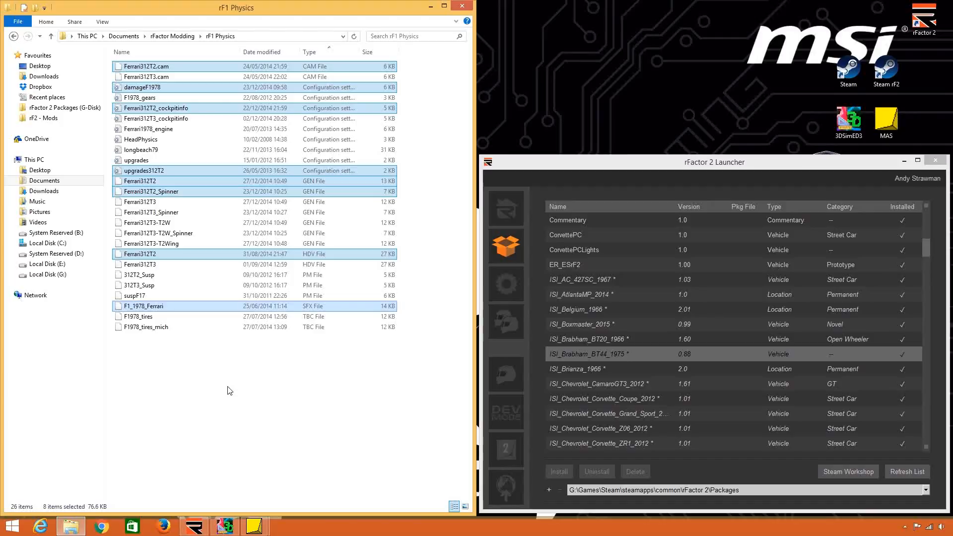
right_click(331, 180)
click(385, 285)
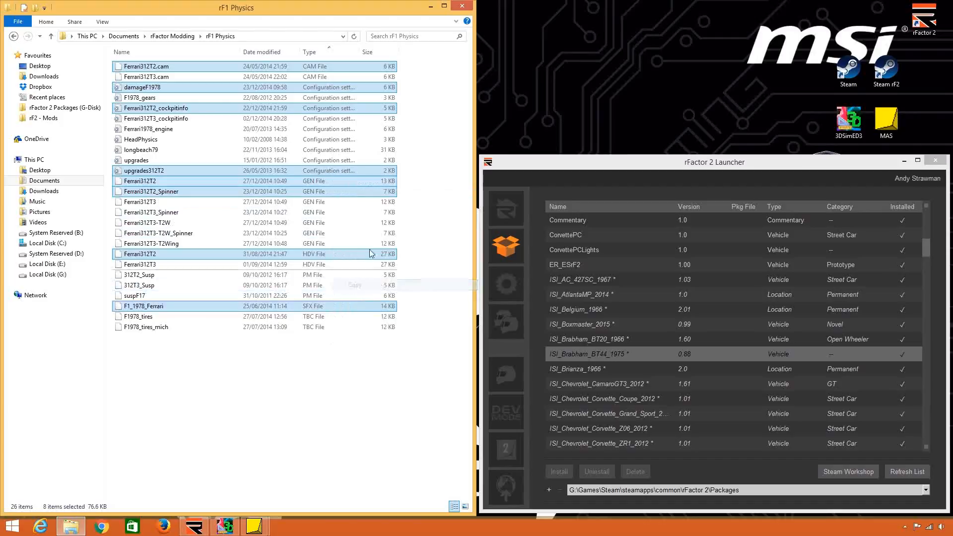
Paste the copied Ferrari 312T2 files into the rF2 Physics folder and sort its contents by type.
click(181, 38)
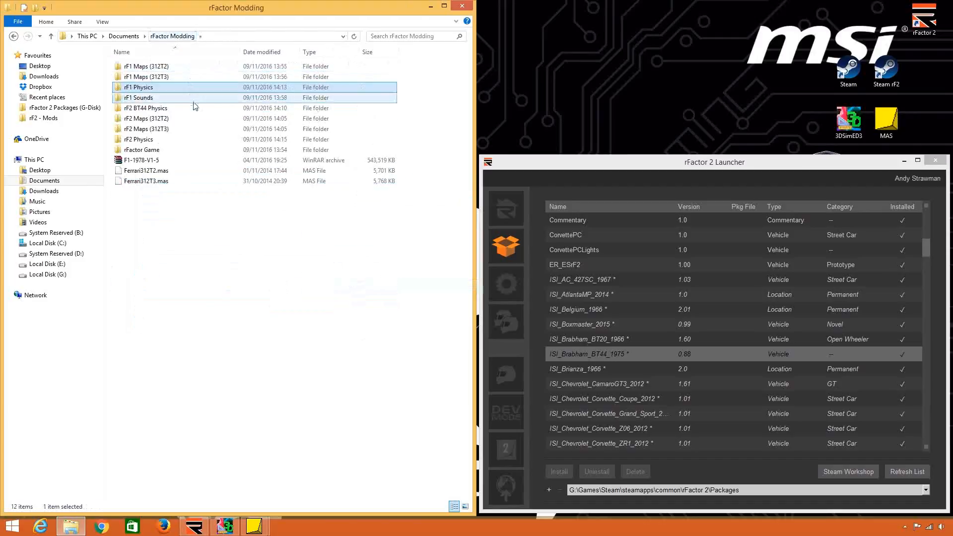
double_click(206, 143)
right_click(208, 205)
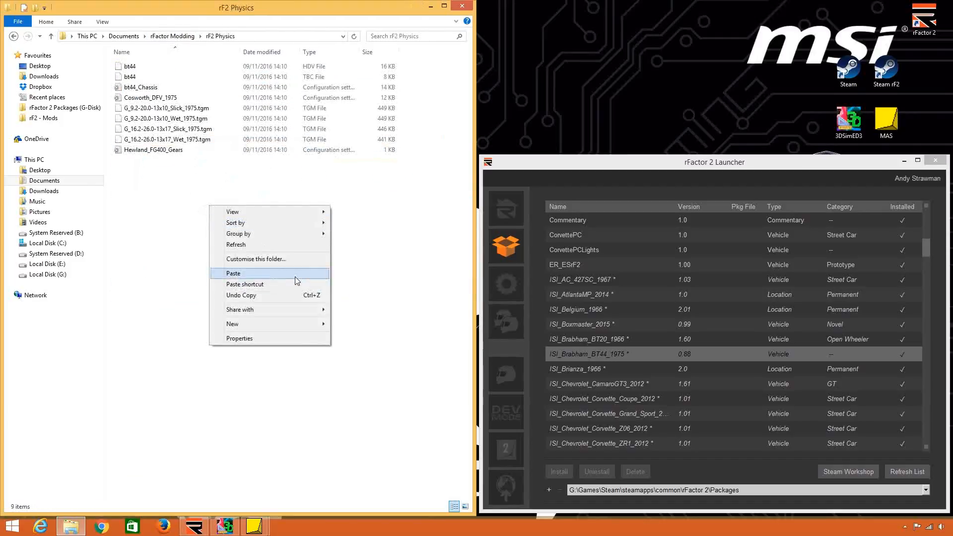
click(299, 273)
click(330, 54)
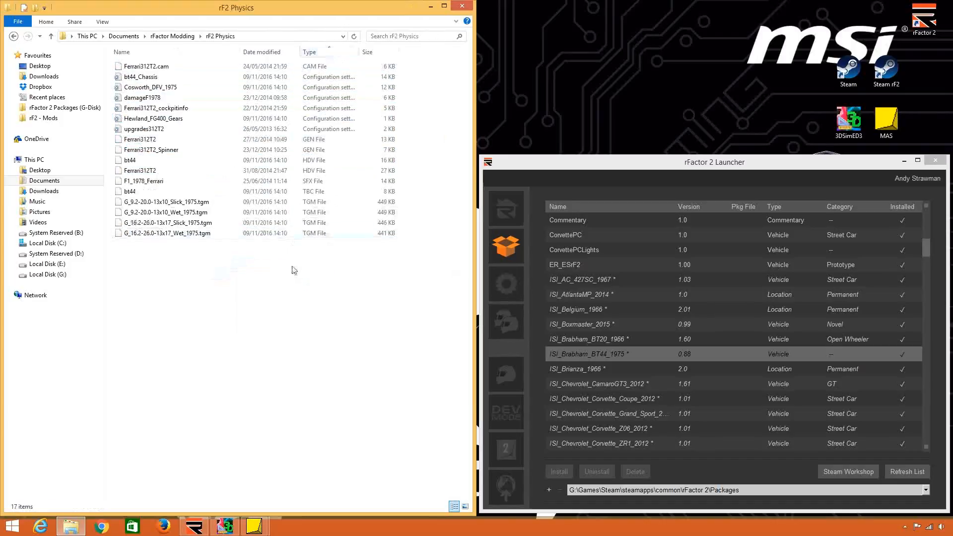
Review the combined files in rF2 Physics from Ferrari312T2.cam to the F1_1978_Ferrari SFX file, comparing the bt44 and Ferrari312T2 HDV files.
click(297, 67)
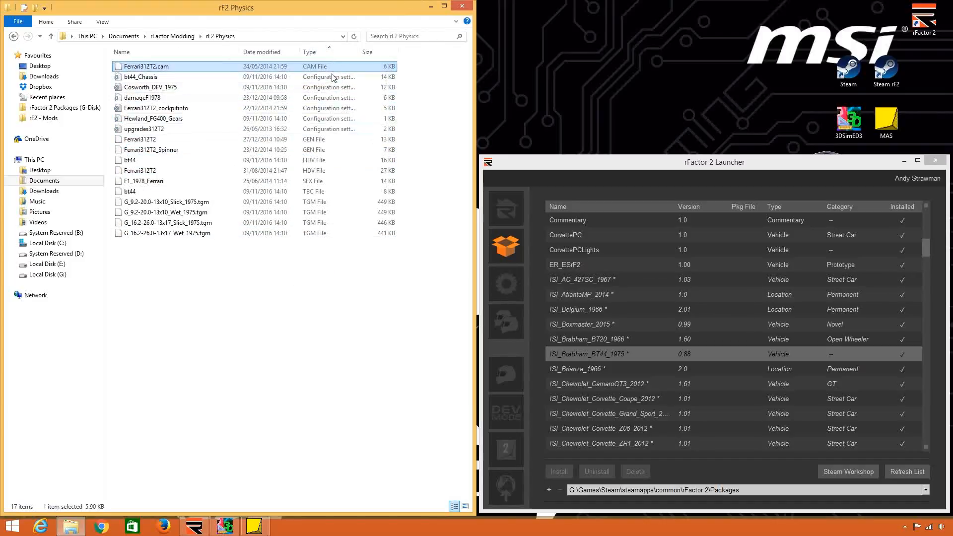
click(331, 79)
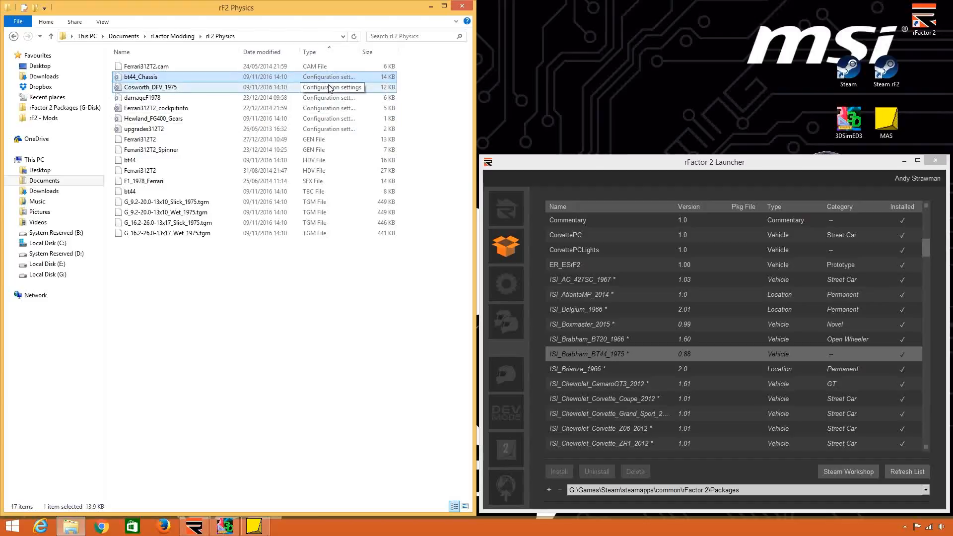
click(298, 89)
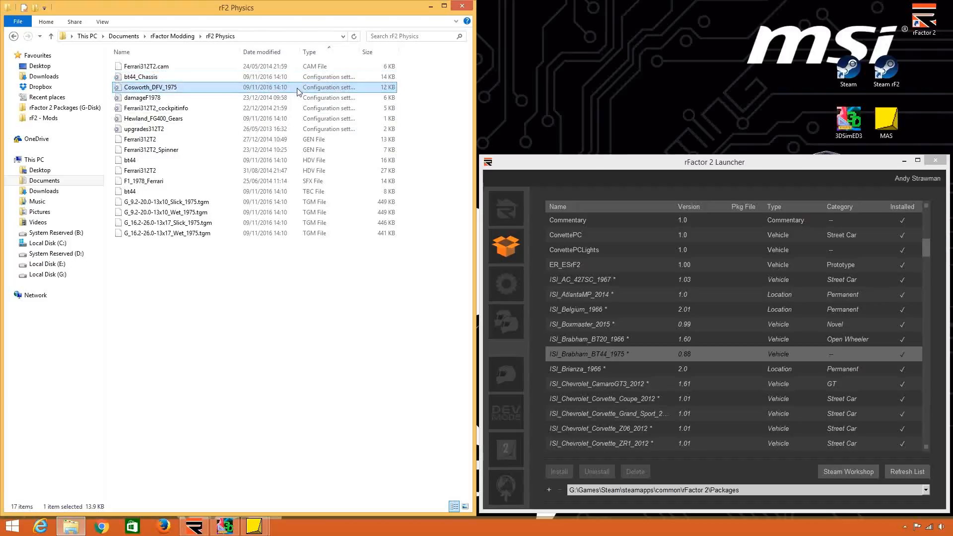
click(296, 98)
click(291, 109)
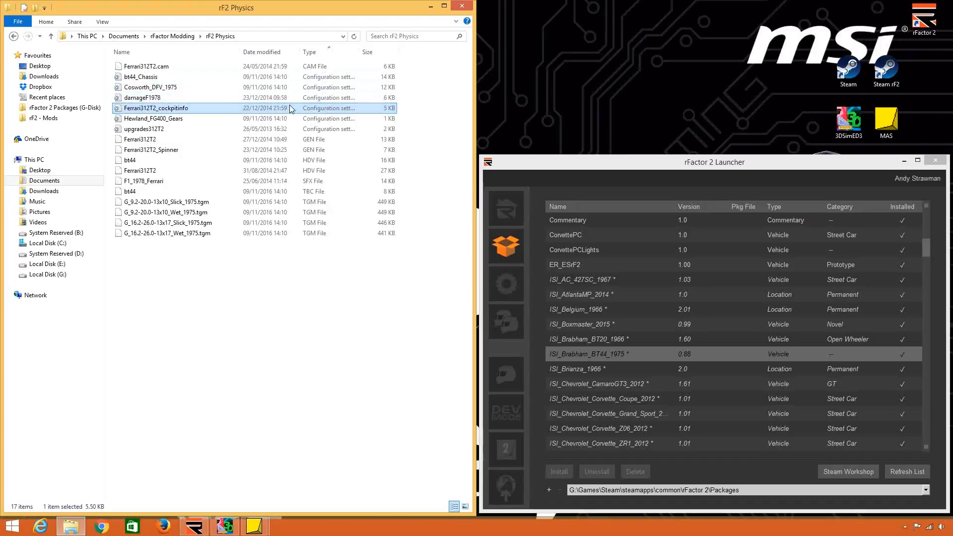
click(287, 119)
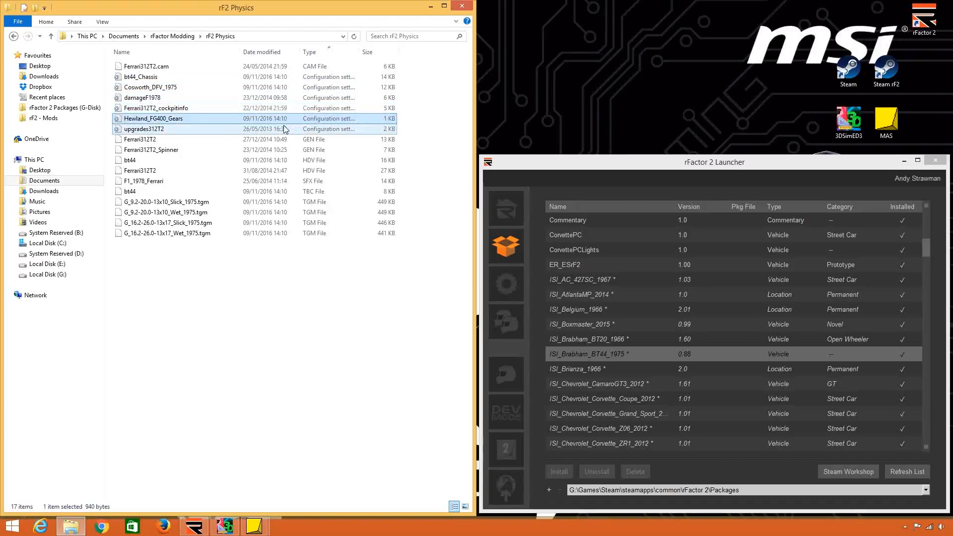
click(286, 129)
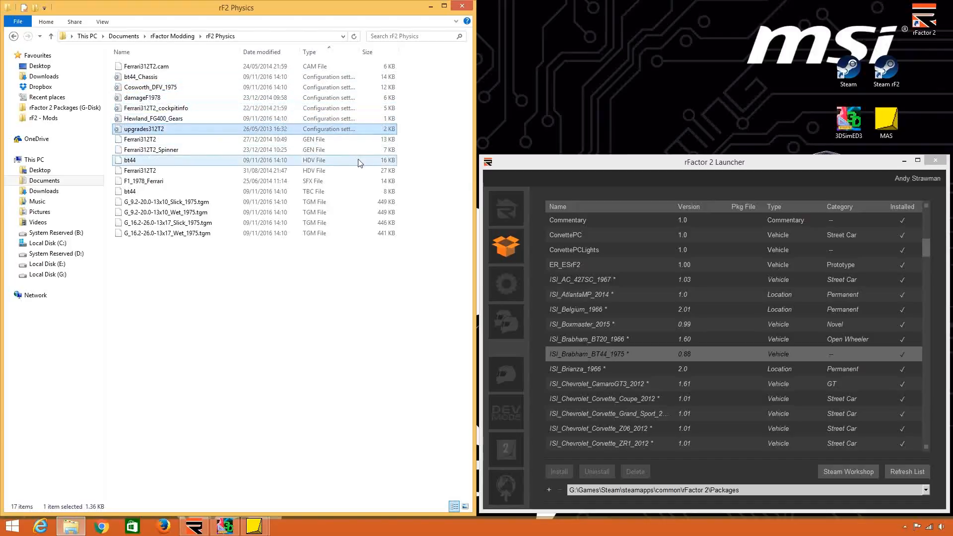
click(325, 141)
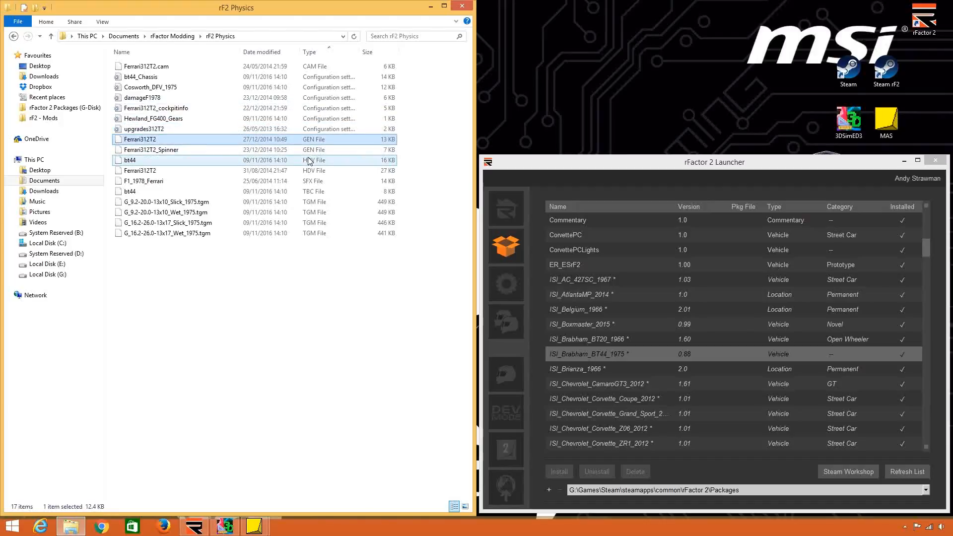
click(320, 161)
click(323, 171)
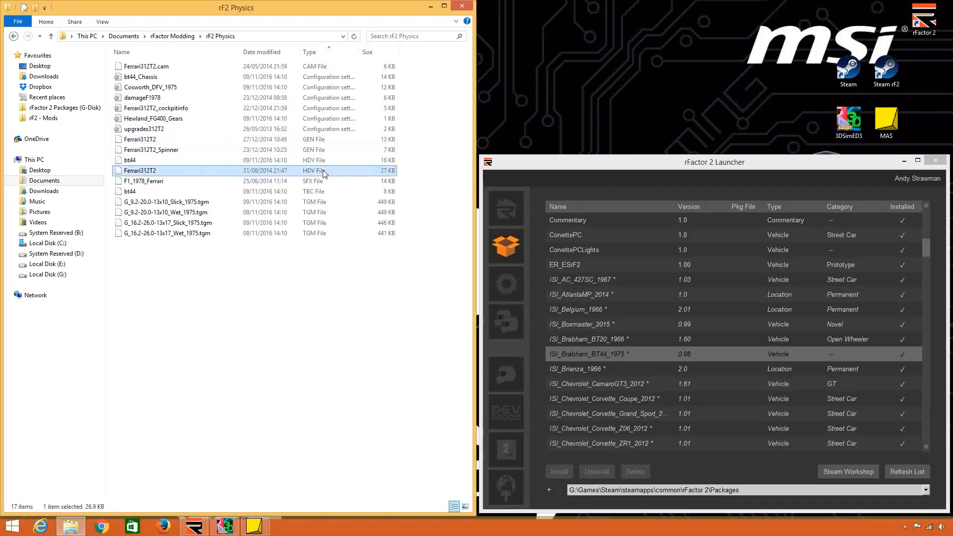
click(330, 160)
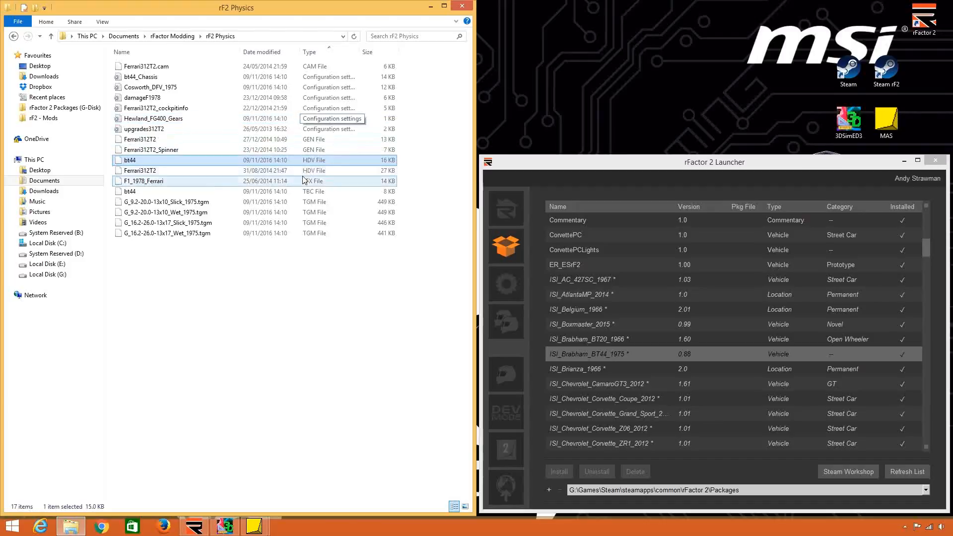
click(320, 180)
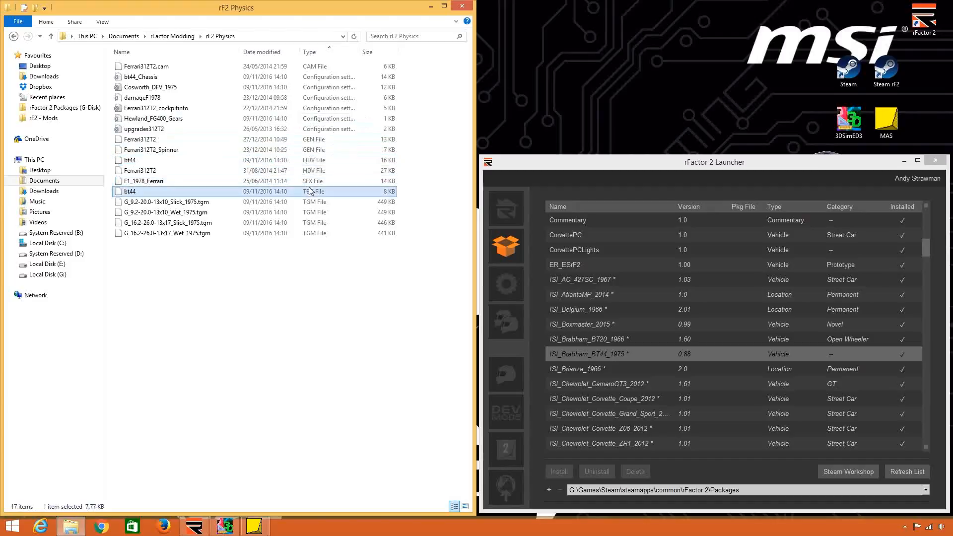
Review the bt44 TBC file and the TGM tyre files in the rF2 Physics folder.
click(358, 193)
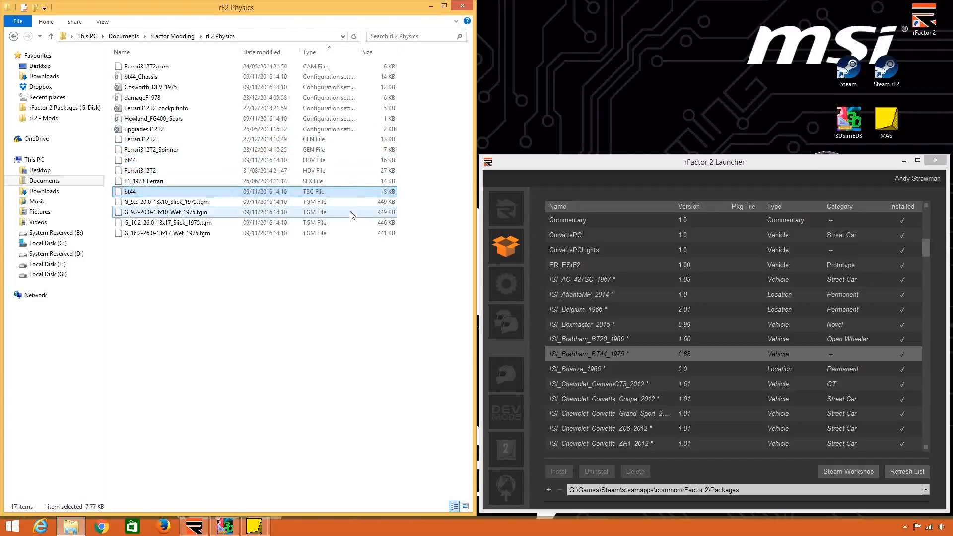
shift+click(308, 233)
click(299, 318)
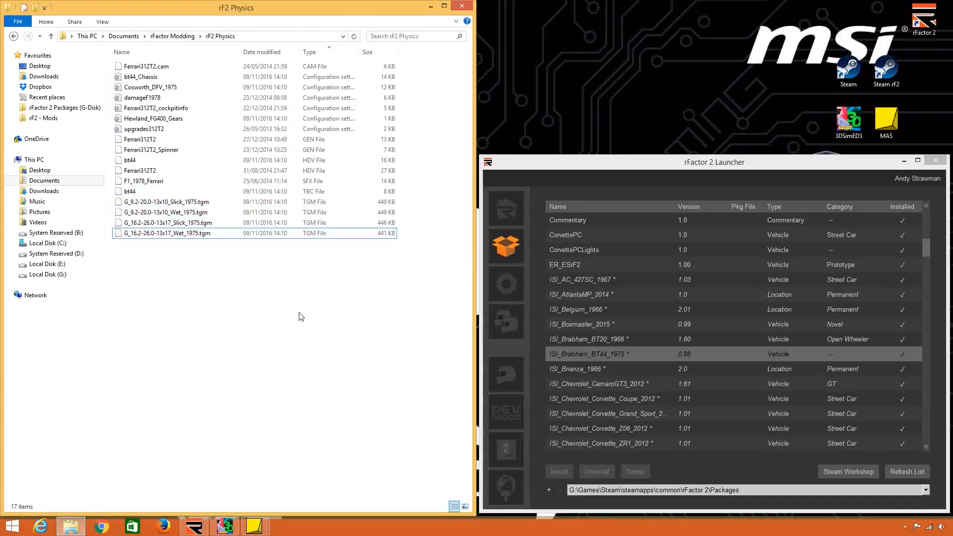
right_click(311, 170)
mouse_move(379, 198)
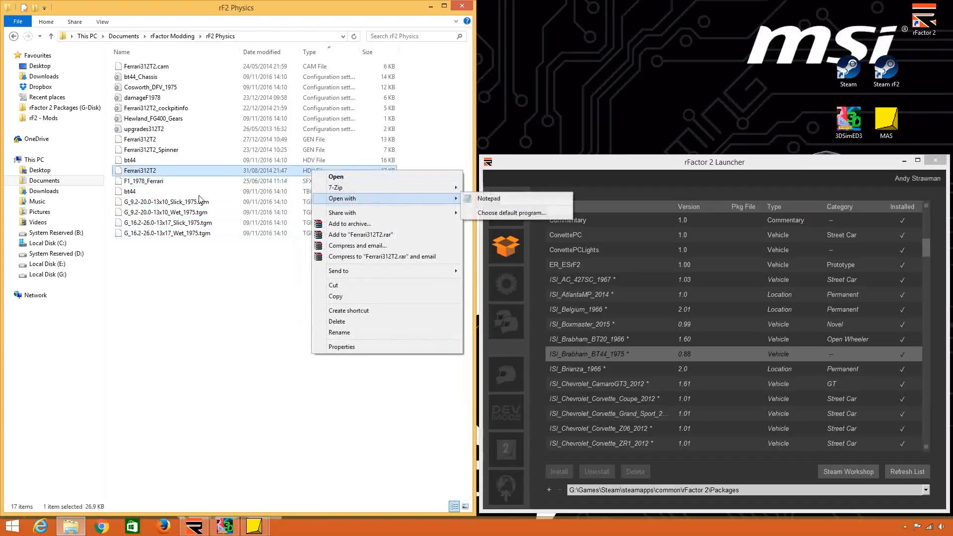
click(199, 195)
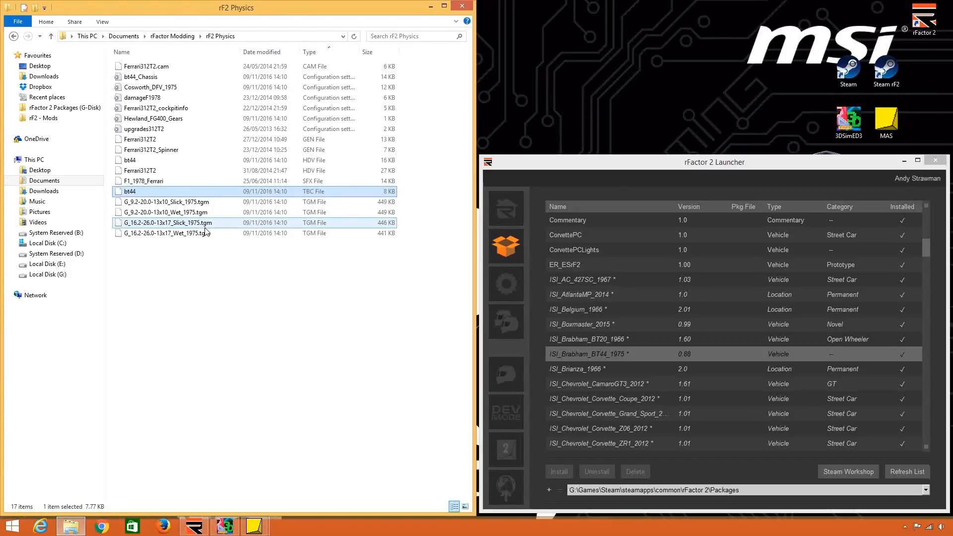
Open the Ferrari312T2 and bt44 HDV files in Notepad and arrange them side by side.
right_click(254, 171)
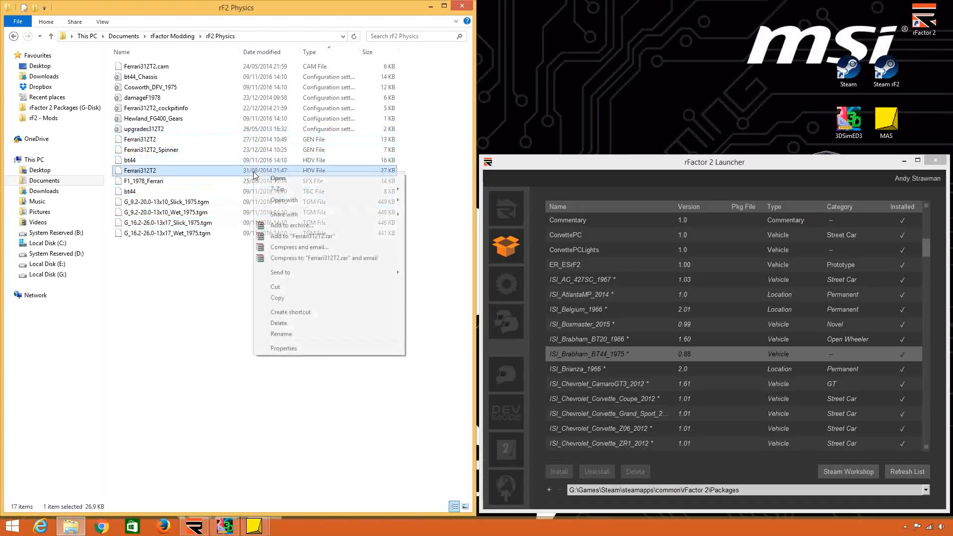
mouse_move(319, 200)
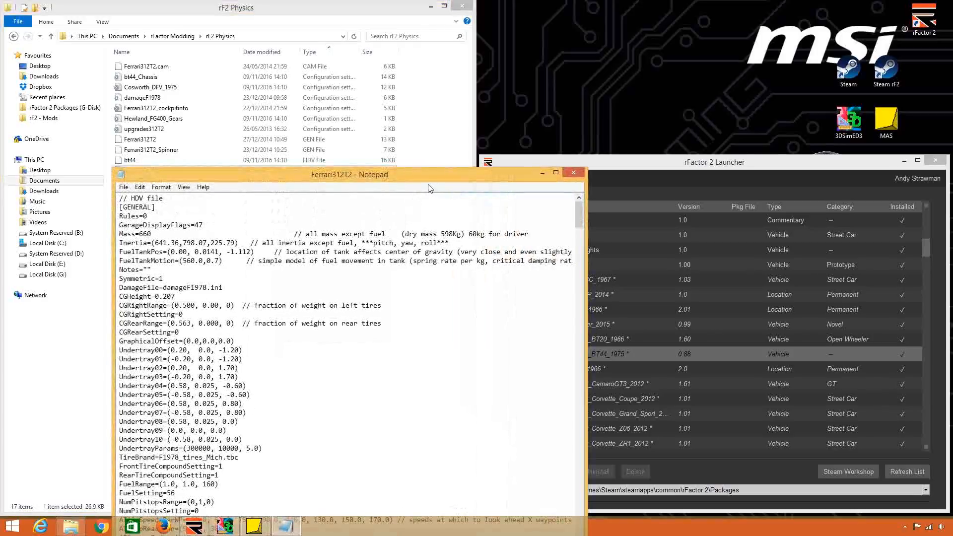
key(super+Right)
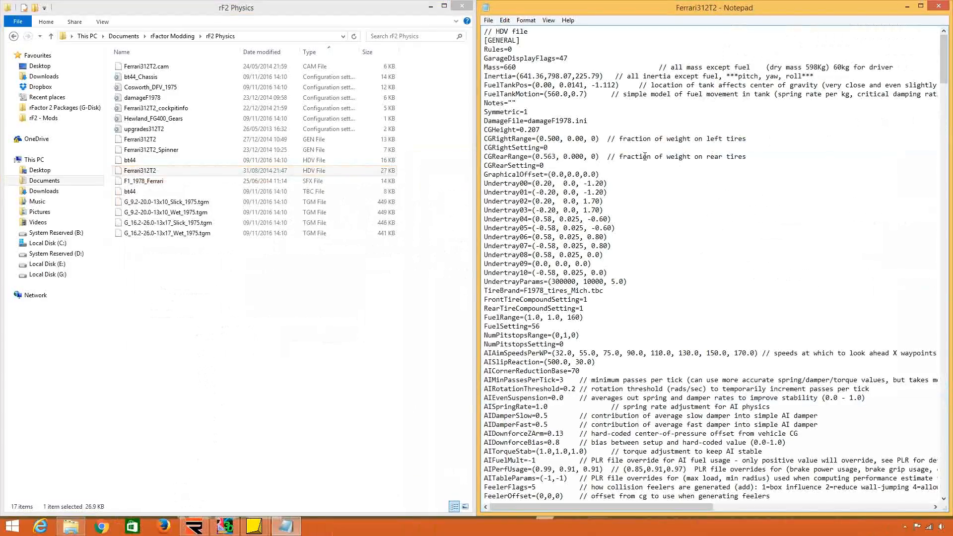
right_click(340, 159)
mouse_move(424, 189)
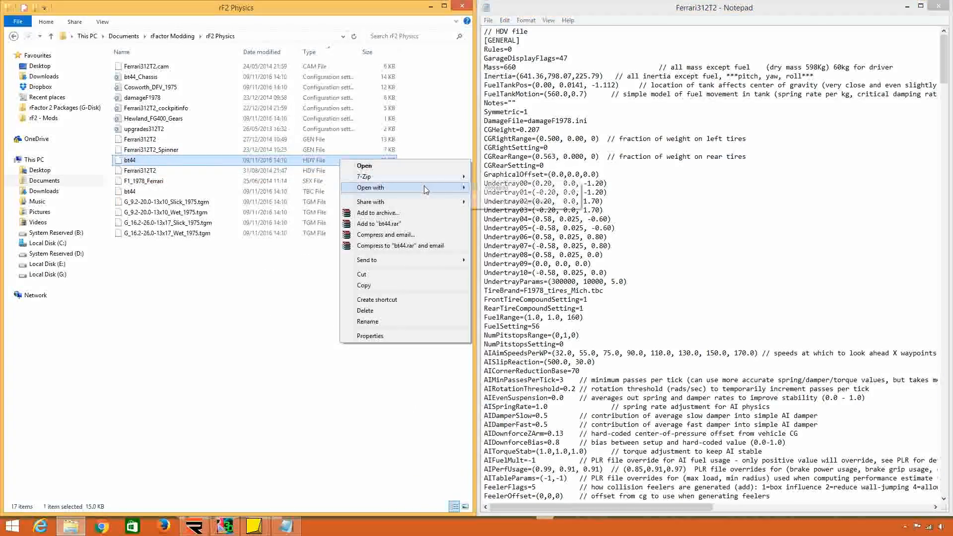
click(497, 188)
key(super+Left)
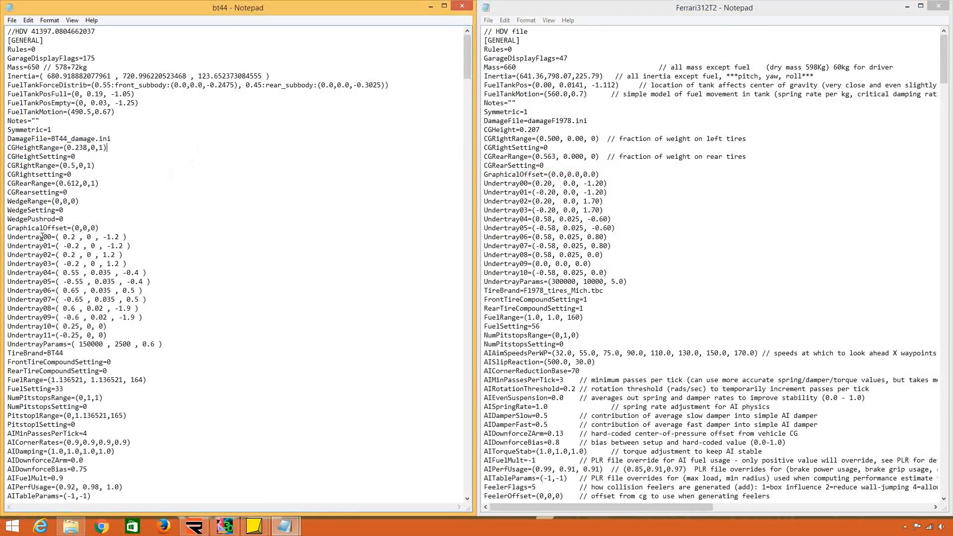
Compare the Undertray lines of the bt44 HDV file with those of the Ferrari312T2 HDV file.
drag(44, 237, 44, 317)
drag(516, 174, 520, 246)
drag(31, 237, 42, 271)
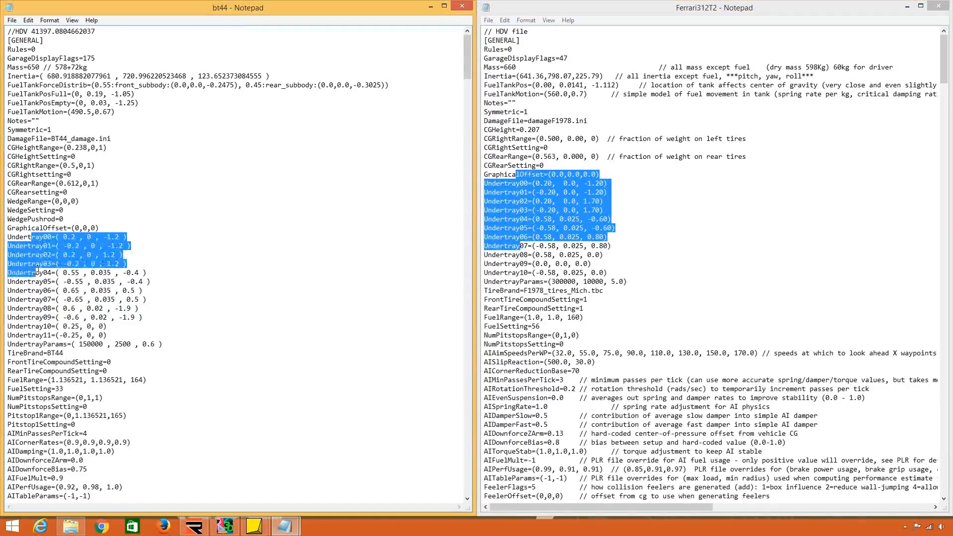
click(52, 323)
click(616, 242)
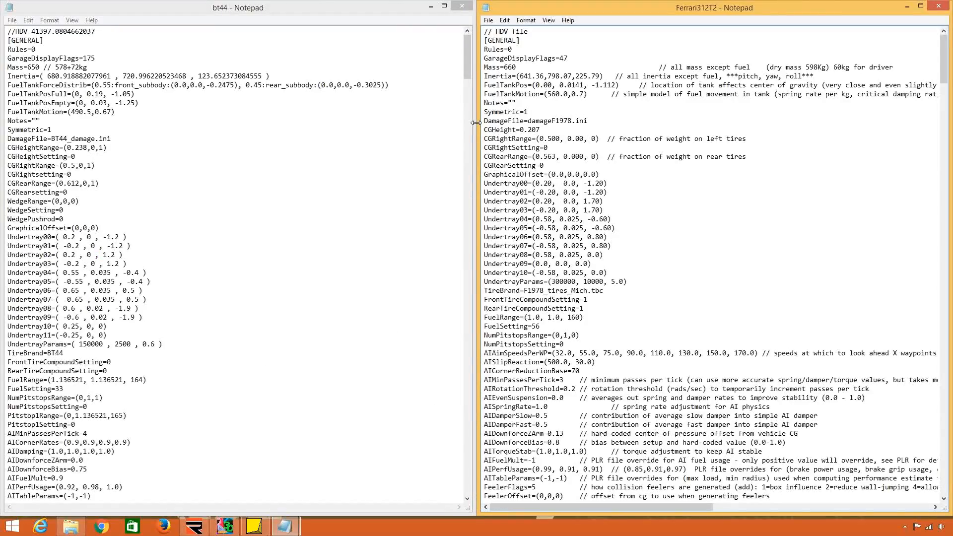
click(80, 94)
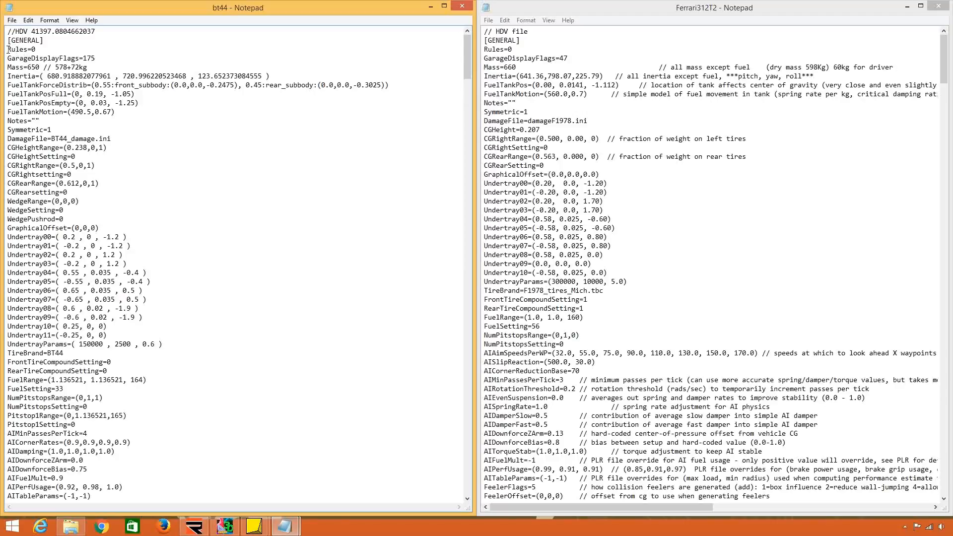
Replace the Rules through Symmetric lines in the Ferrari312T2 HDV file with the same block from bt44, keeping the Ferrari DamageFile line.
drag(7, 49, 8, 138)
key(ctrl+c)
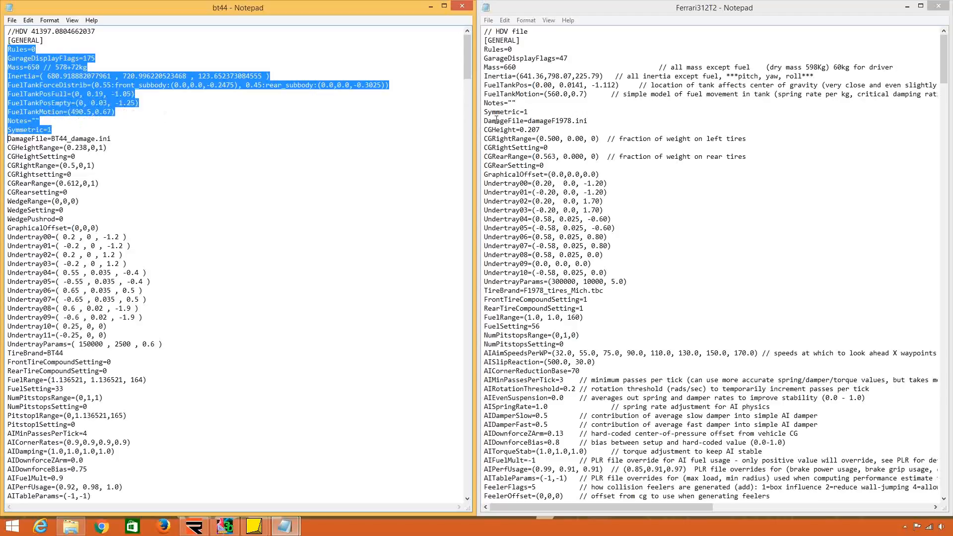
drag(486, 121, 485, 49)
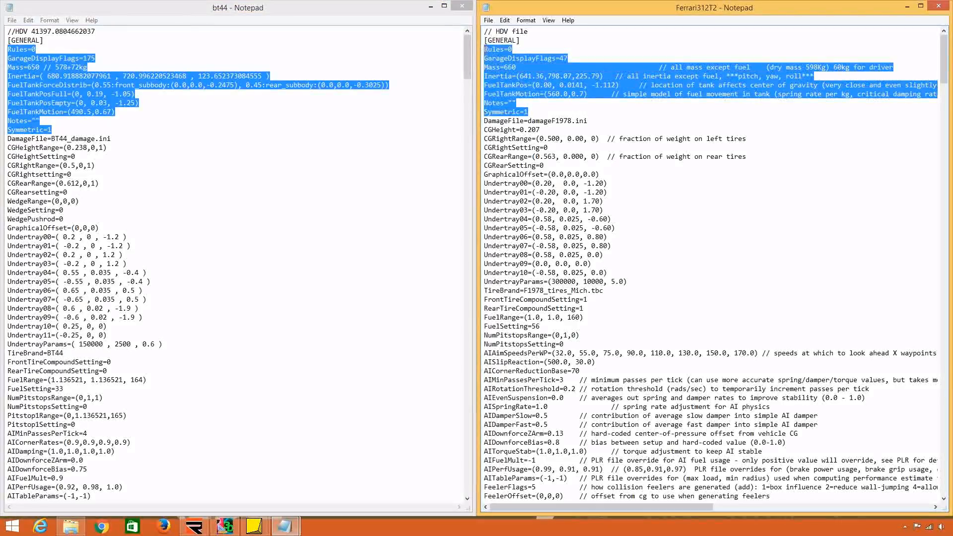
key(ctrl+v)
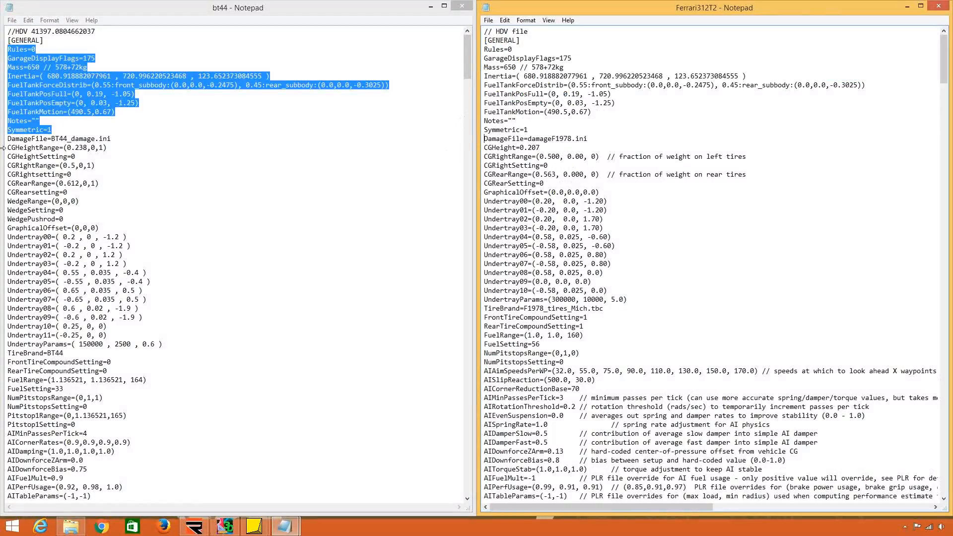
Replace the Ferrari312T2 lines from CGHeight through UndertrayParams with bt44's CGHeightRange through UndertrayParams block.
drag(7, 148, 8, 353)
key(ctrl+c)
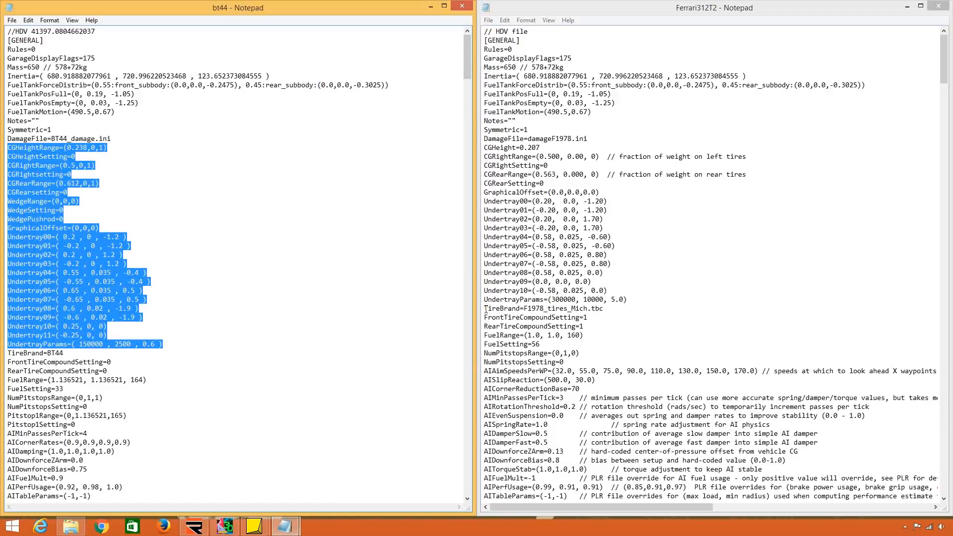
drag(486, 308, 483, 147)
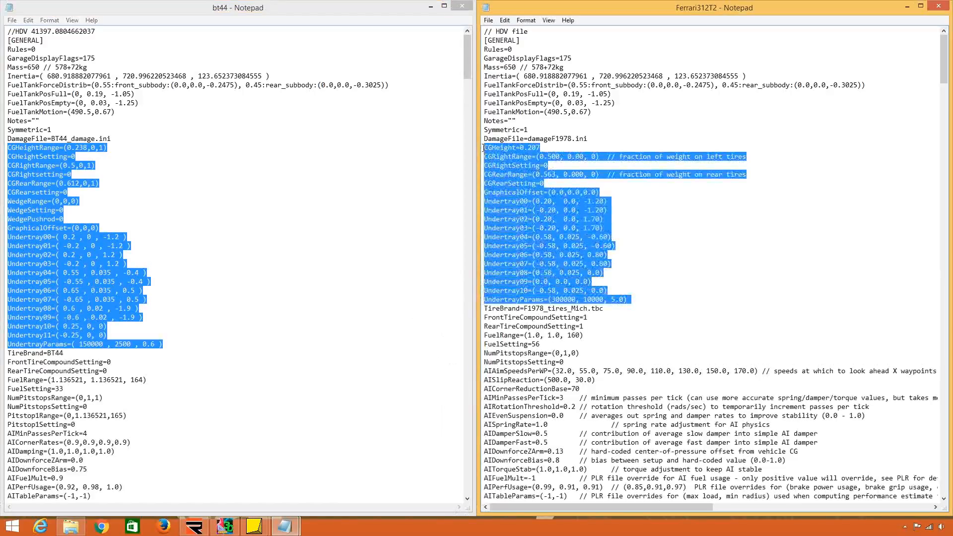
key(ctrl+v)
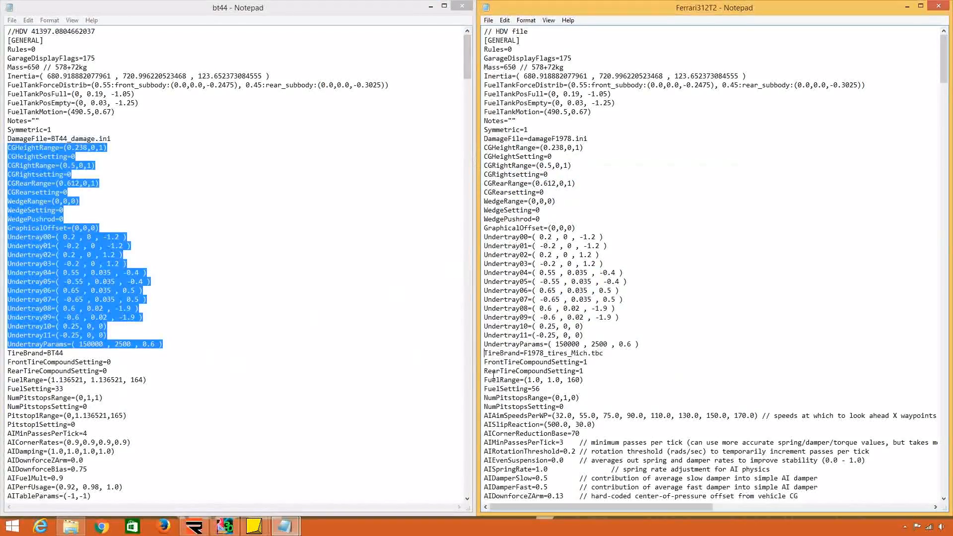
Replace the Ferrari312T2 lines from FrontTireCompoundSetting through FeelerBottom with bt44's FrontTireCompoundSetting through AITableParams block, keeping the AI Tuning section.
drag(7, 361, 43, 258)
key(ctrl+c)
click(575, 380)
scroll(566, 385, down, 7)
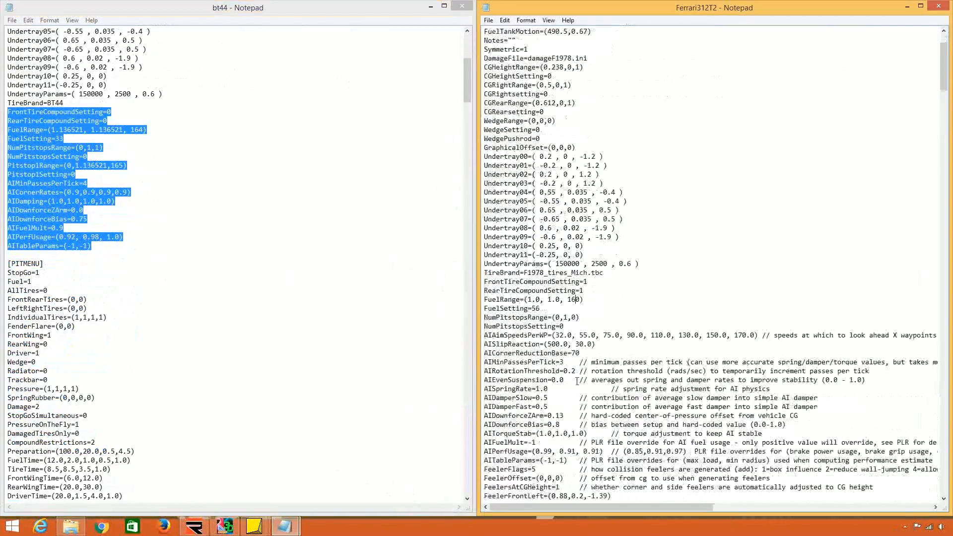
scroll(557, 390, down, 6)
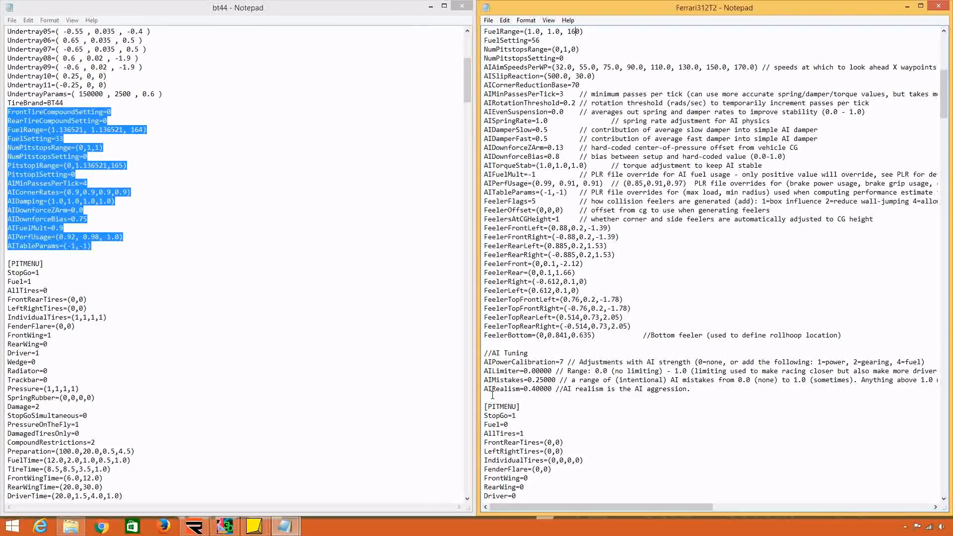
drag(491, 397, 525, 469)
click(485, 139)
key(ctrl+v)
scroll(523, 447, up, 7)
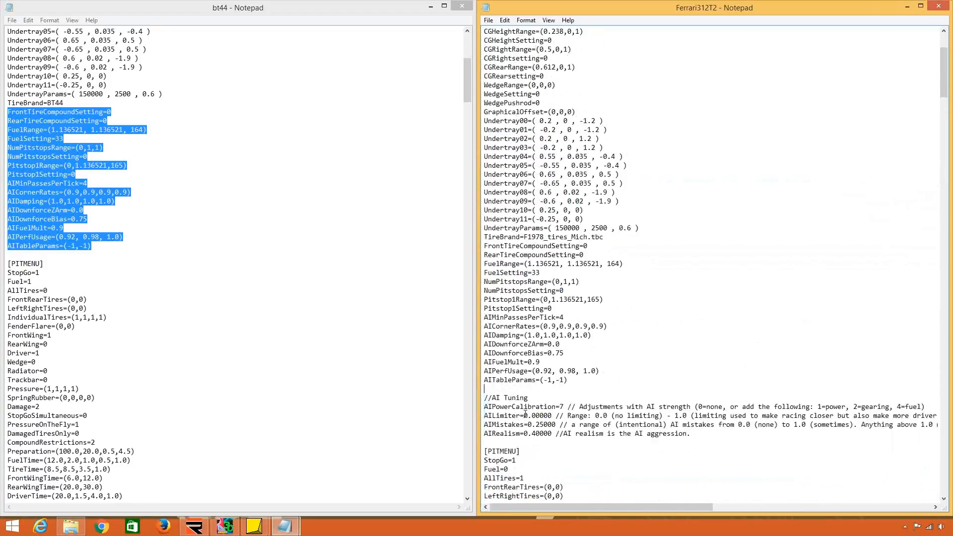
scroll(524, 417, up, 1)
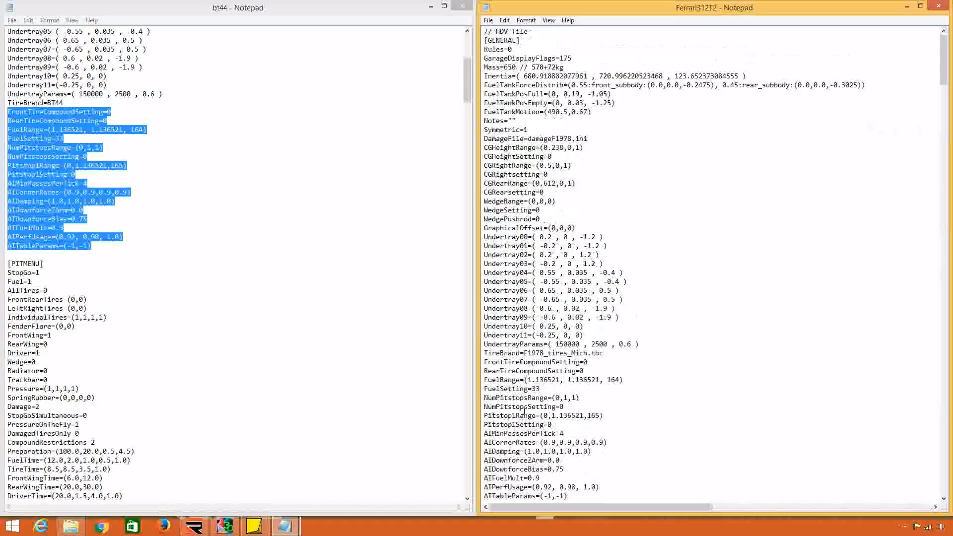
Review the pasted General values in the Ferrari312T2 file against bt44, including the mass, inertia, fuel tank, centre-of-gravity and wedge lines.
click(256, 308)
scroll(256, 308, up, 9)
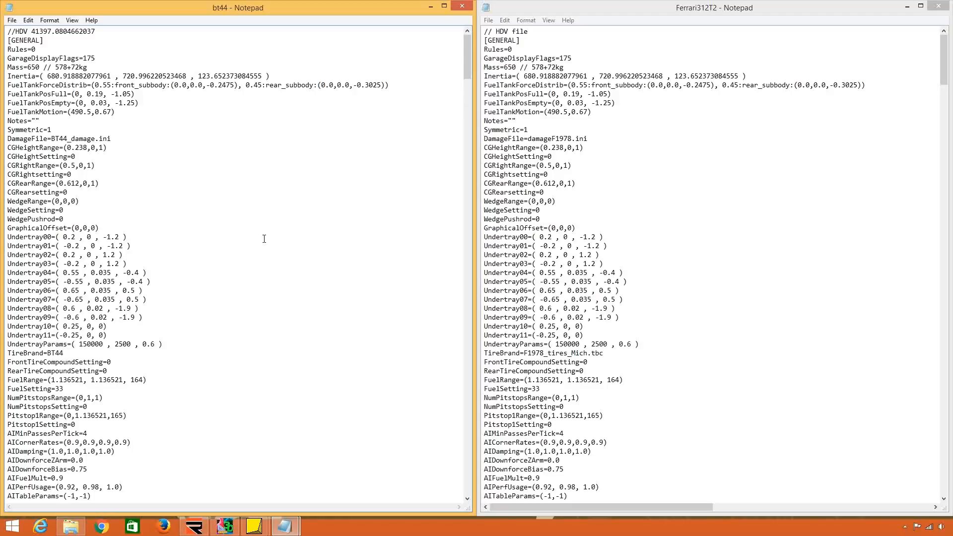
drag(516, 148, 559, 148)
click(557, 149)
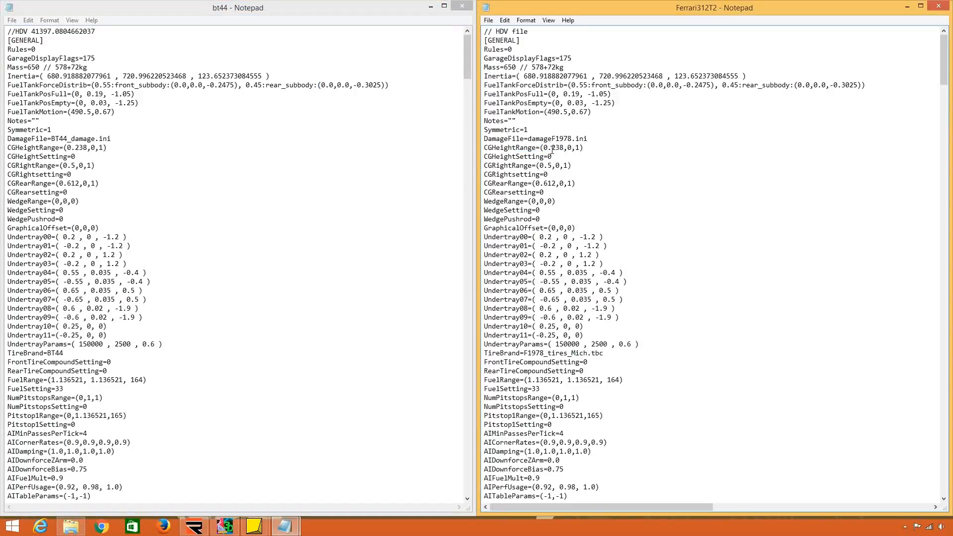
mouse_move(584, 112)
mouse_down()
mouse_move(548, 96)
mouse_move(585, 113)
mouse_up()
click(548, 101)
click(586, 113)
drag(501, 67, 717, 74)
click(509, 77)
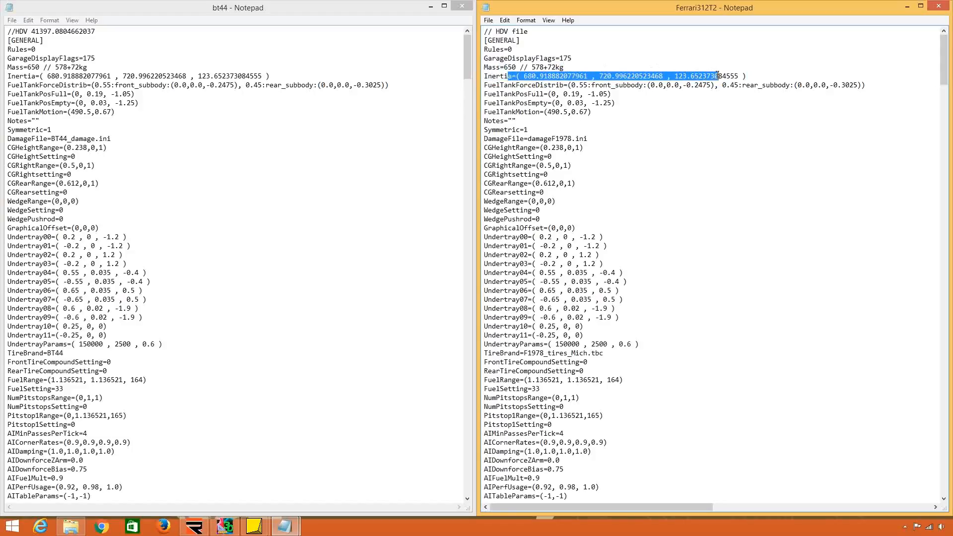
click(715, 75)
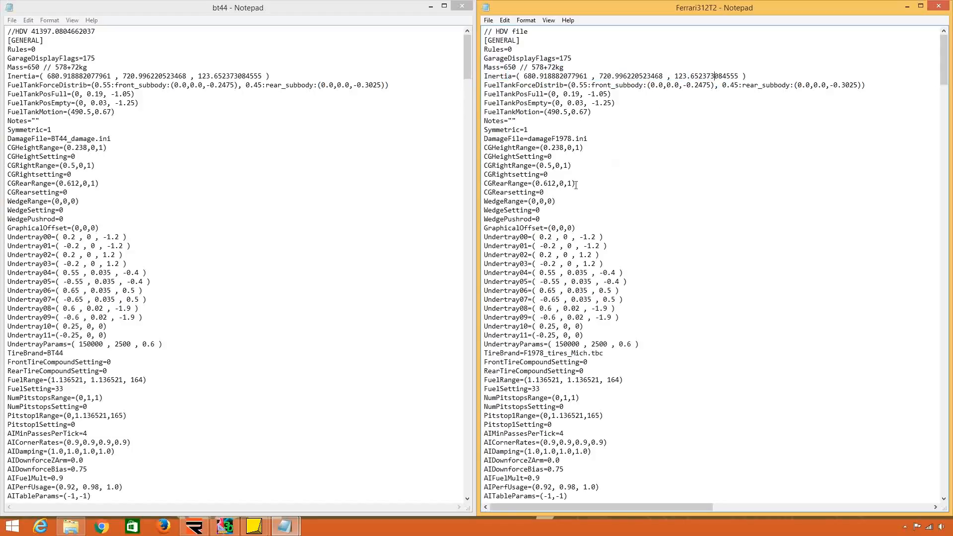
drag(528, 166, 568, 174)
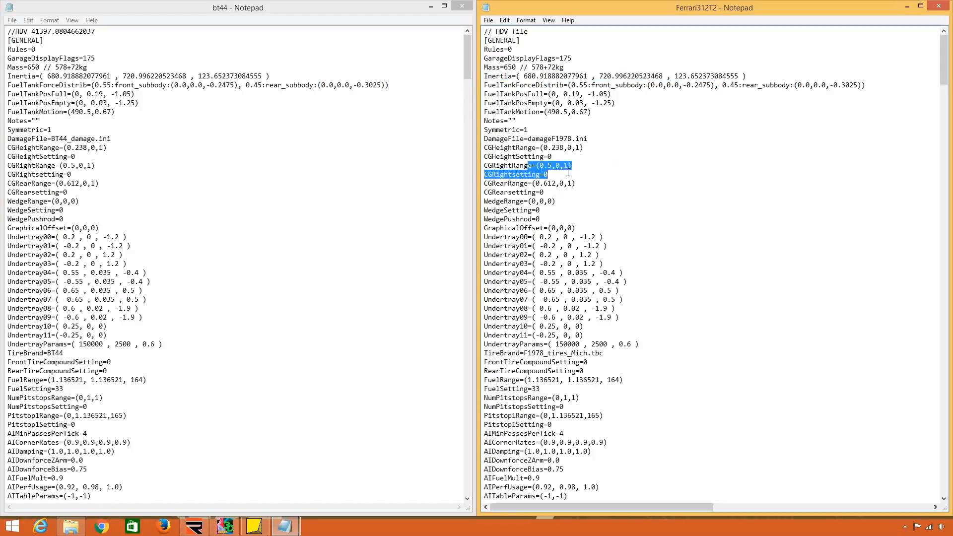
drag(511, 193, 581, 202)
click(550, 229)
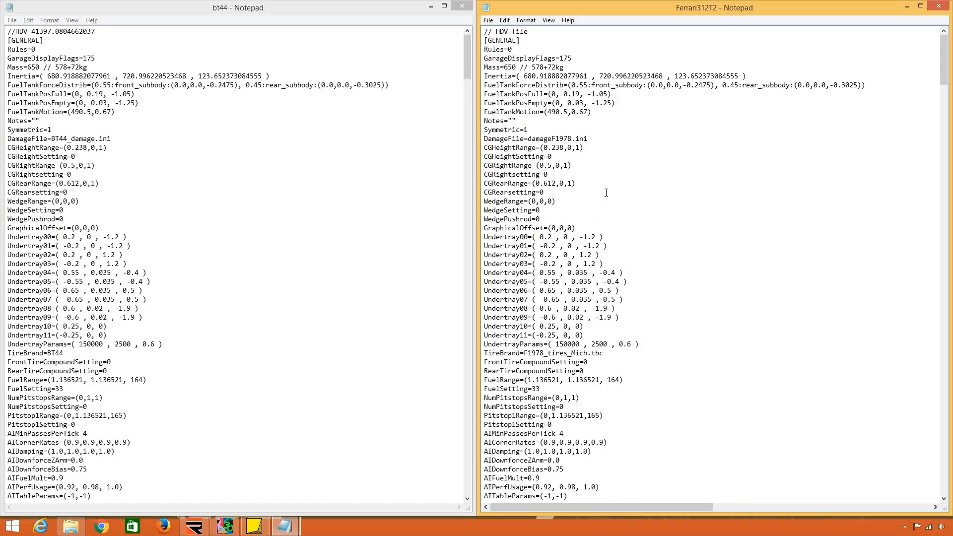
text(.0)
key(BackSpace)
text(1-0)
key(Delete)
text(1)
key(BackSpace)
key(Delete)
key(Delete)
key(BackSpace)
drag(507, 67, 512, 67)
click(517, 148)
Locate the damageF1978 file in the rF2 Physics folder and return to the side-by-side HDV files.
drag(400, 9, 950, 149)
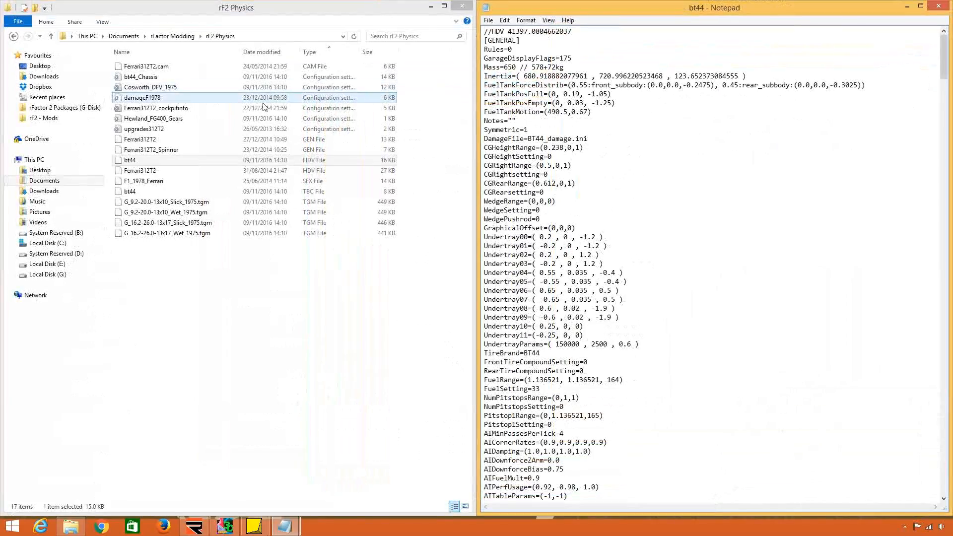
click(263, 98)
drag(785, 12, 2, 209)
Set TireBrand in the Ferrari312T2 HDV file to Ferarri_1978_tires.tbc, copy the name without its extension and return to the rF2 Physics folder.
click(531, 353)
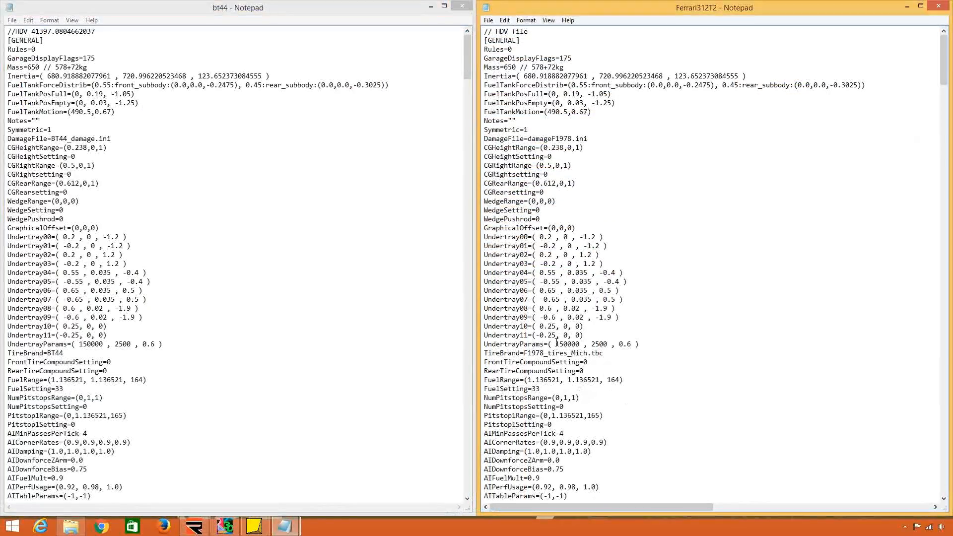
key(BackSpace)
text(erarri_1)
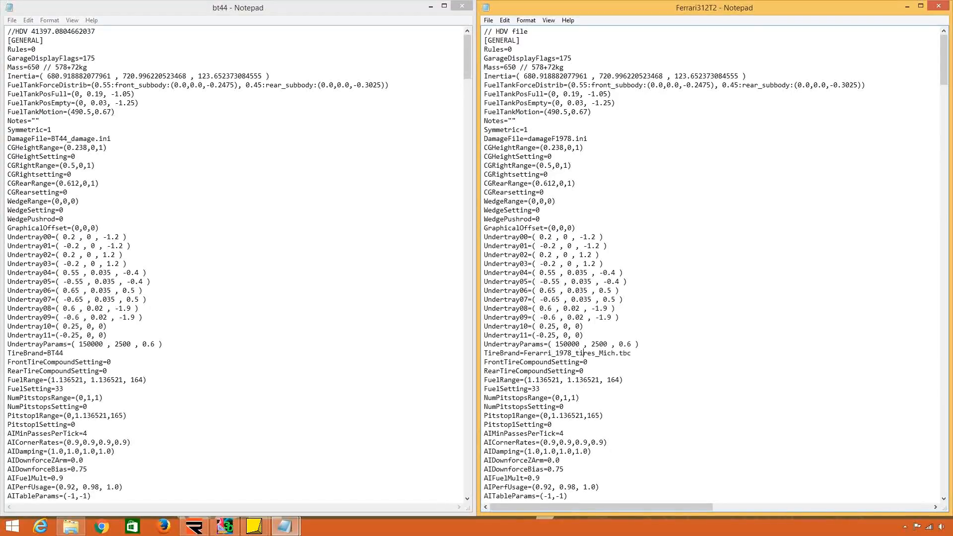
key(BackSpace)
key(BackSpace)
key(BackSpace)
key(BackSpace)
key(BackSpace)
drag(596, 353, 525, 355)
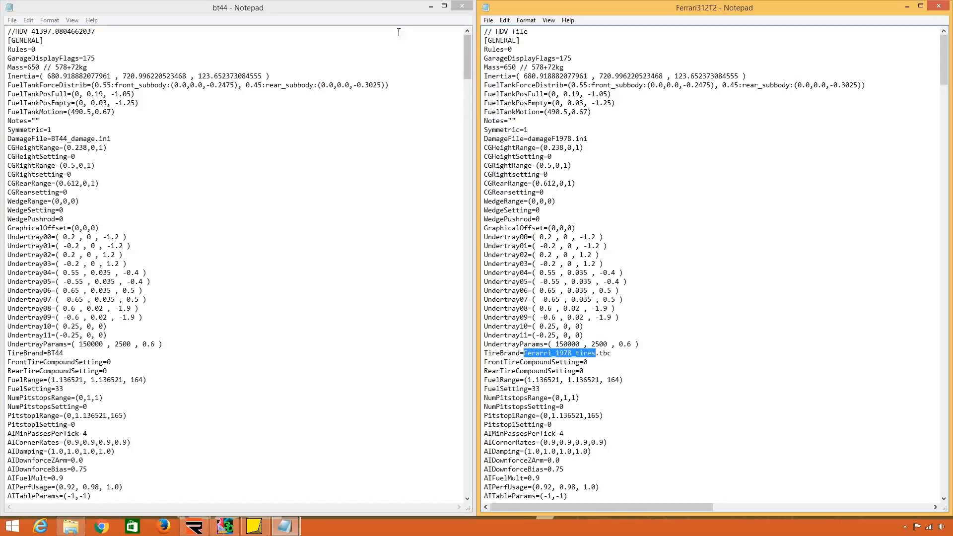
click(430, 6)
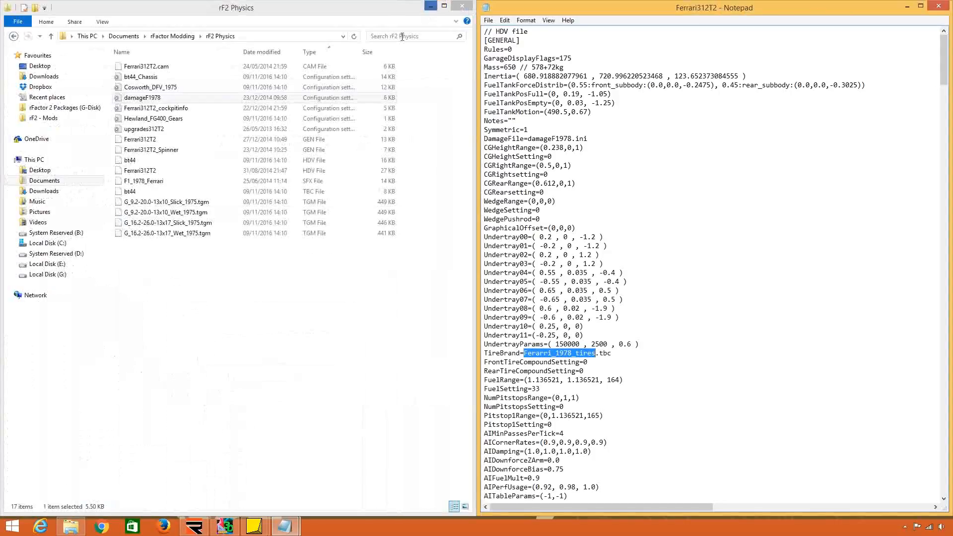
right_click(227, 192)
click(281, 345)
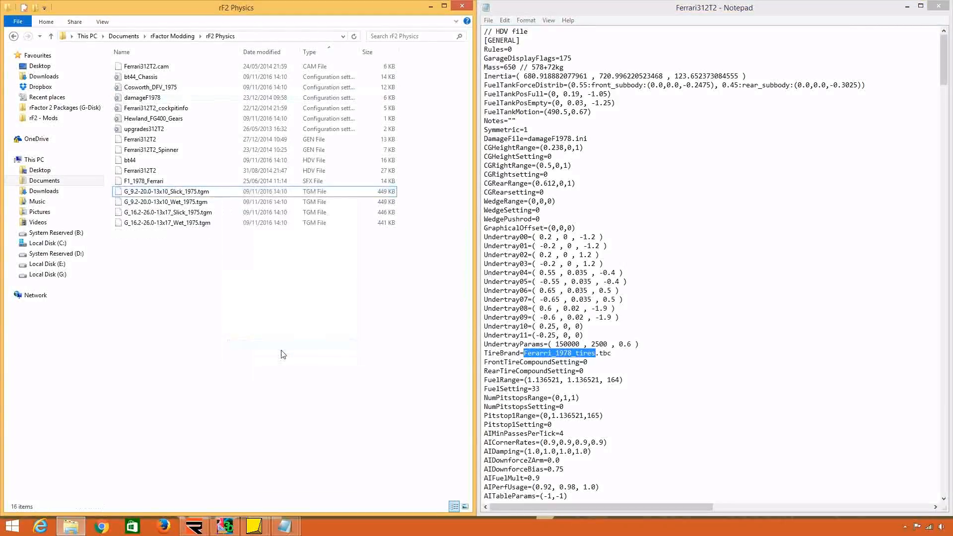
right_click(247, 301)
click(278, 391)
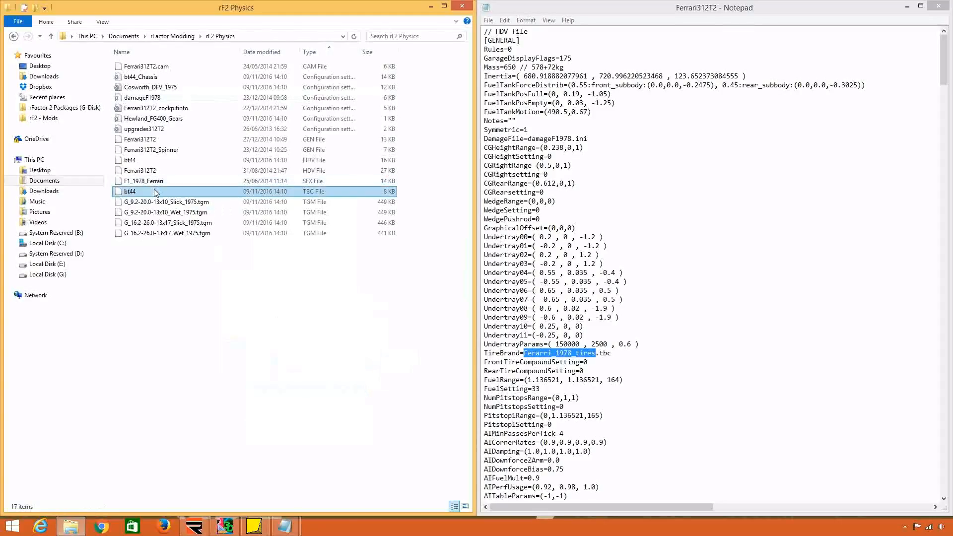
Rename the bt44 TBC file in the rF2 Physics folder to Ferarri_1978_tires.
right_click(155, 191)
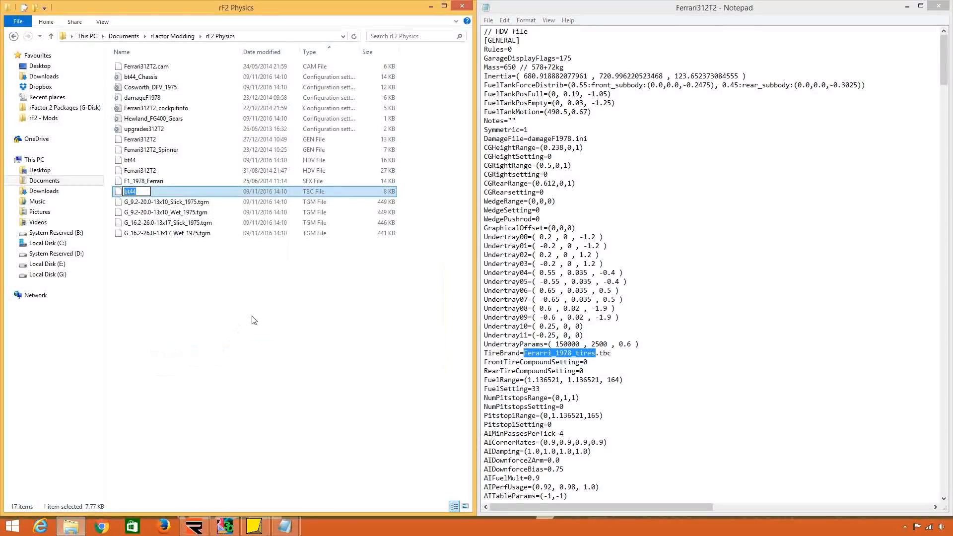
text(Ferrari_1978_tires)
key(Return)
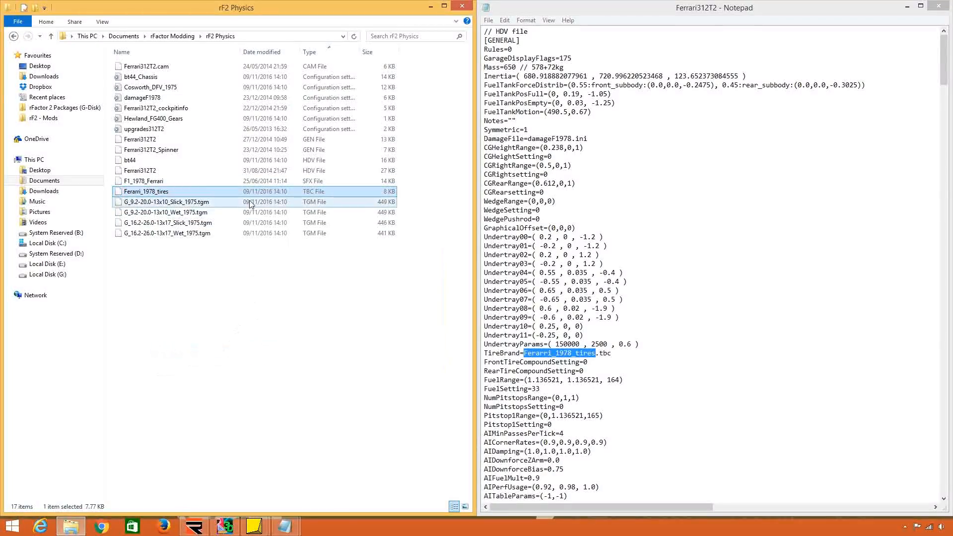
Open Ferarri_1978_tires in Notepad, find the front TGM line of the 75 Slick compound and place the file beside the rF2 Physics folder.
drag(193, 256, 215, 193)
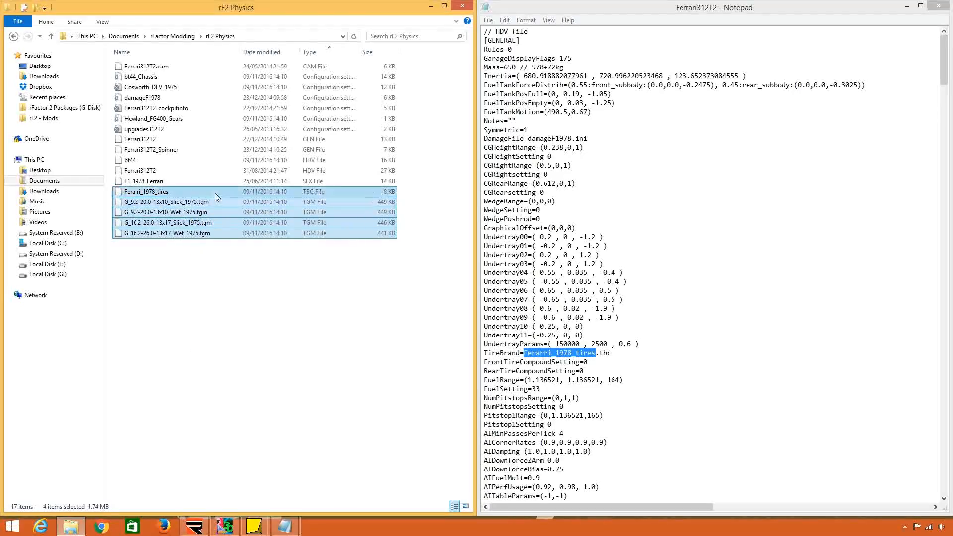
right_click(215, 192)
mouse_move(308, 221)
click(413, 221)
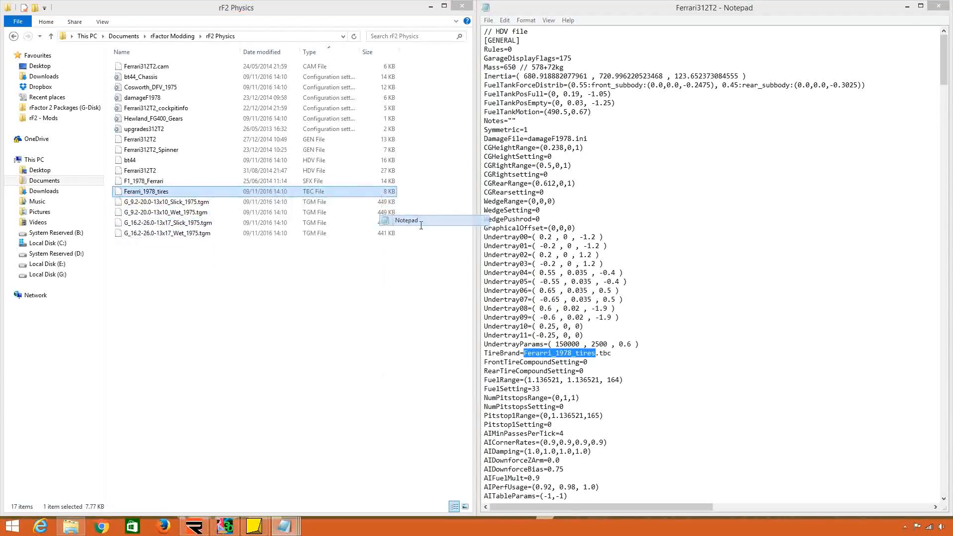
click(553, 172)
scroll(354, 272, down, 7)
scroll(354, 272, down, 20)
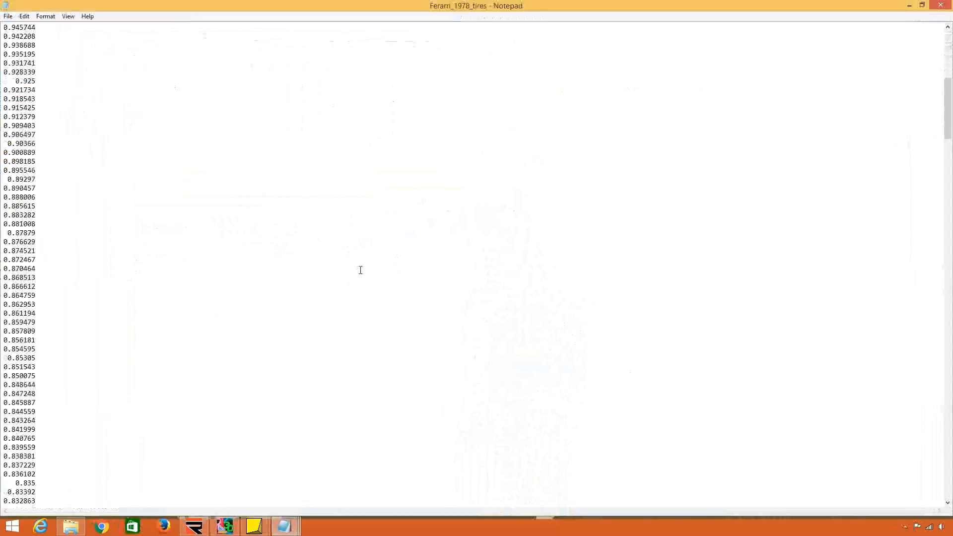
scroll(360, 270, down, 18)
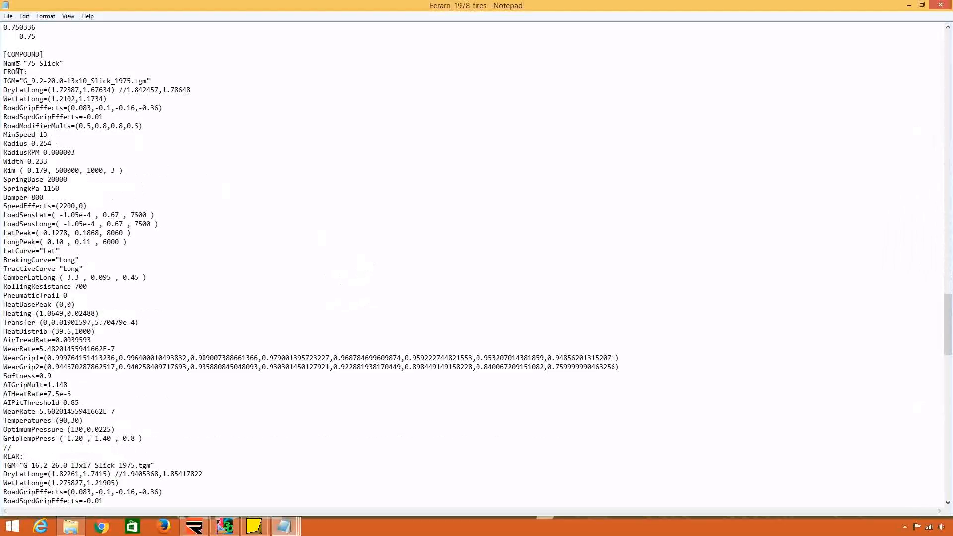
mouse_move(18, 65)
mouse_down()
mouse_move(42, 81)
mouse_move(143, 81)
mouse_move(25, 82)
mouse_up()
drag(174, 5, 952, 34)
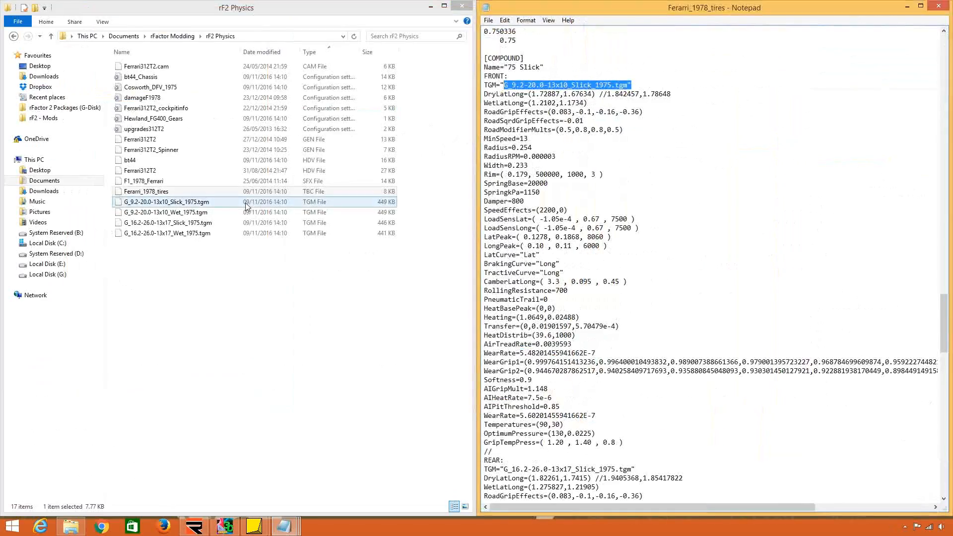
Check the tire file's TGM reference against the TGM files in the rF2 Physics folder, and close the tire file.
click(628, 177)
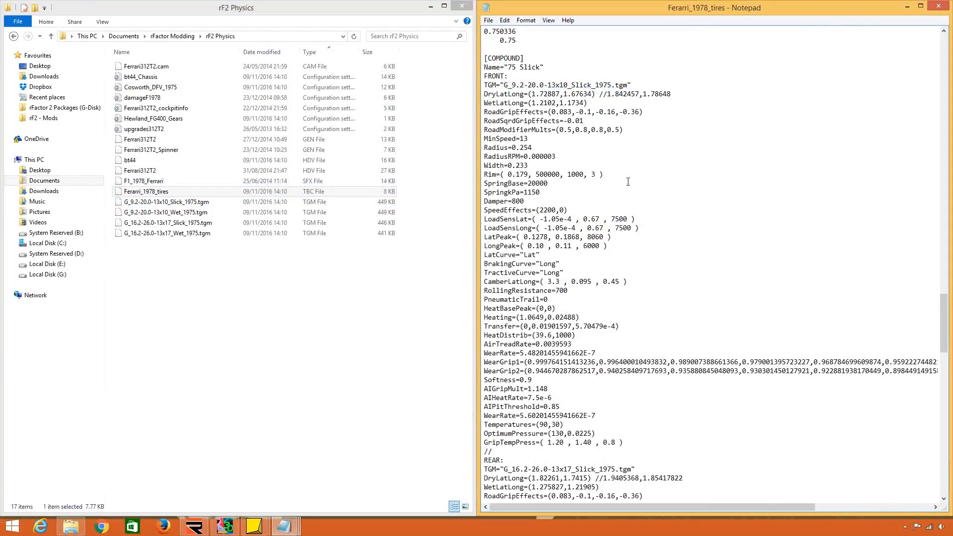
click(272, 202)
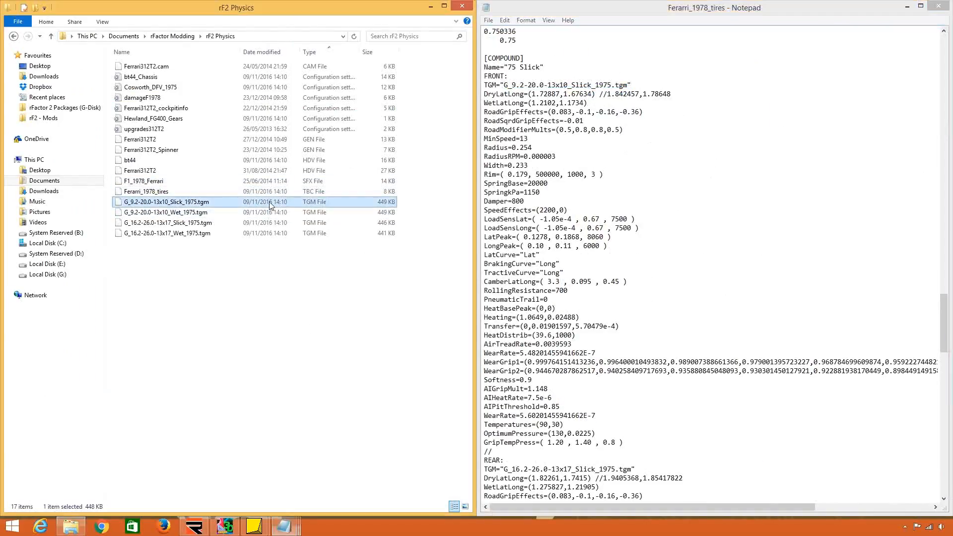
click(609, 85)
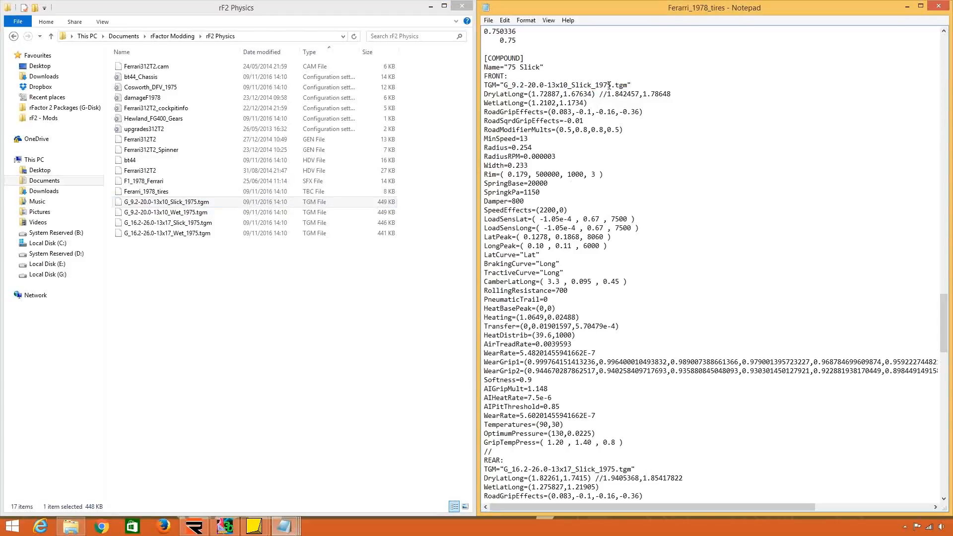
click(222, 192)
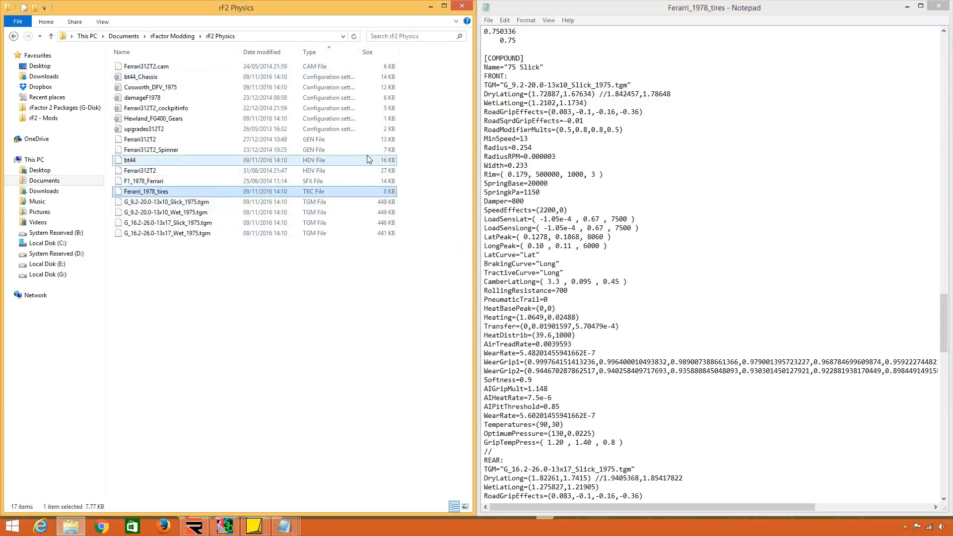
click(302, 161)
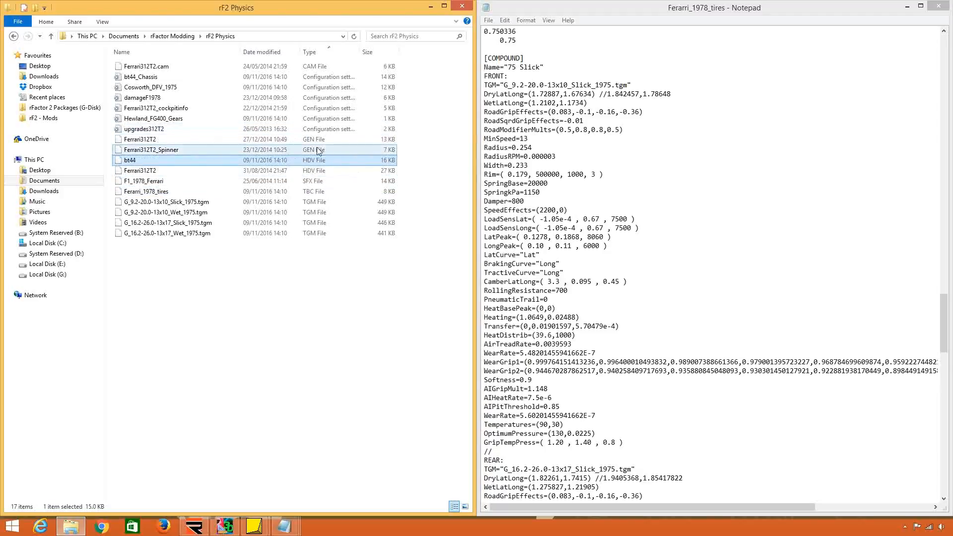
click(288, 111)
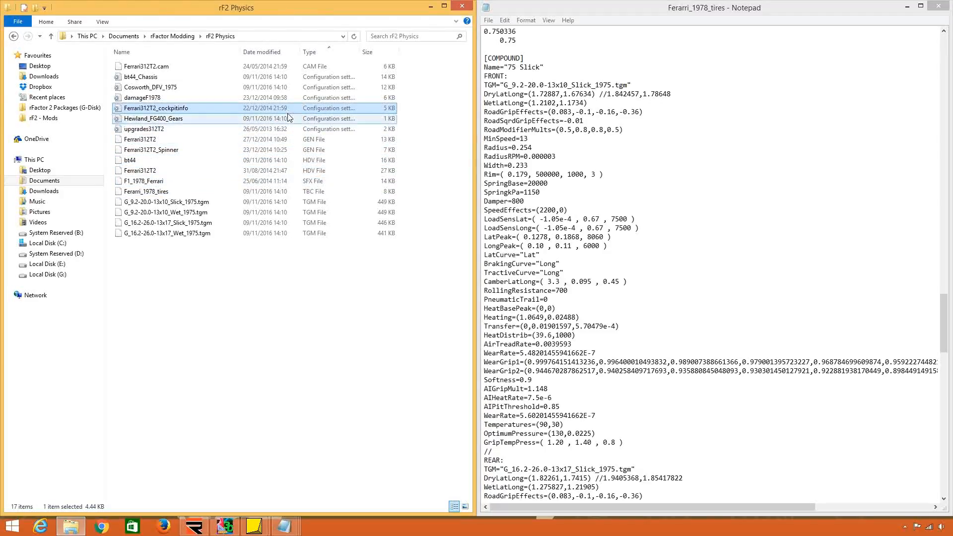
click(709, 232)
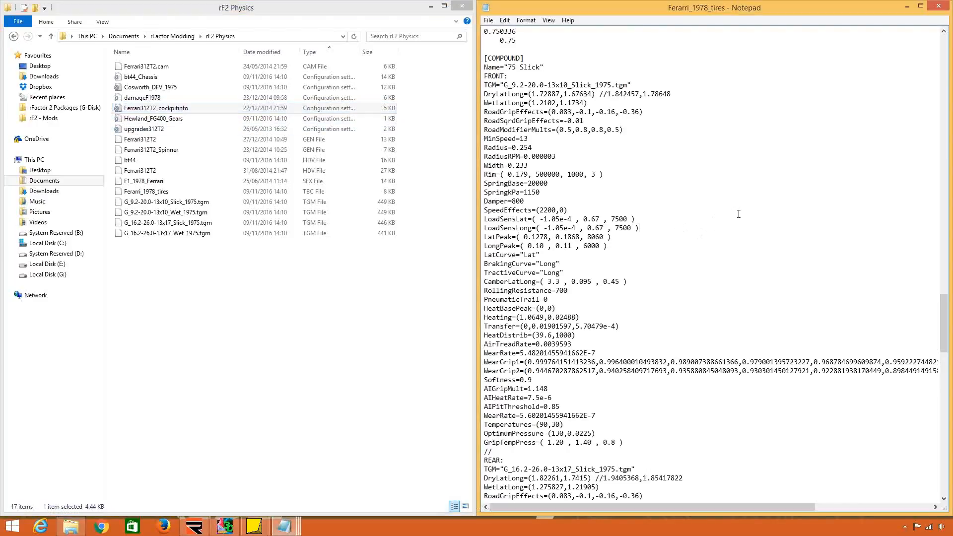
click(939, 5)
click(665, 185)
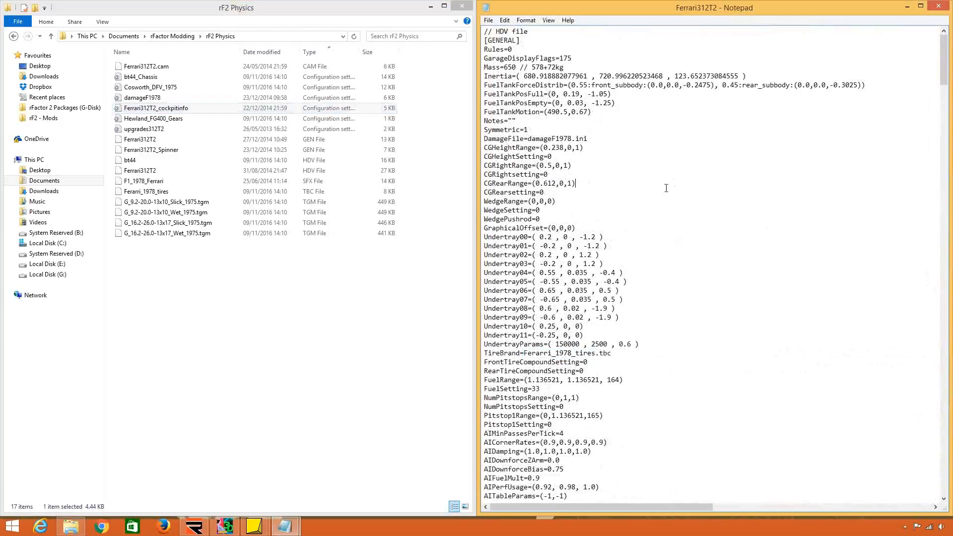
Bring bt44 back beside Ferrari312T2 and delete the AI Tuning section between AITableParams and PITMENU in the Ferrari312T2 file.
mouse_move(284, 525)
click(342, 472)
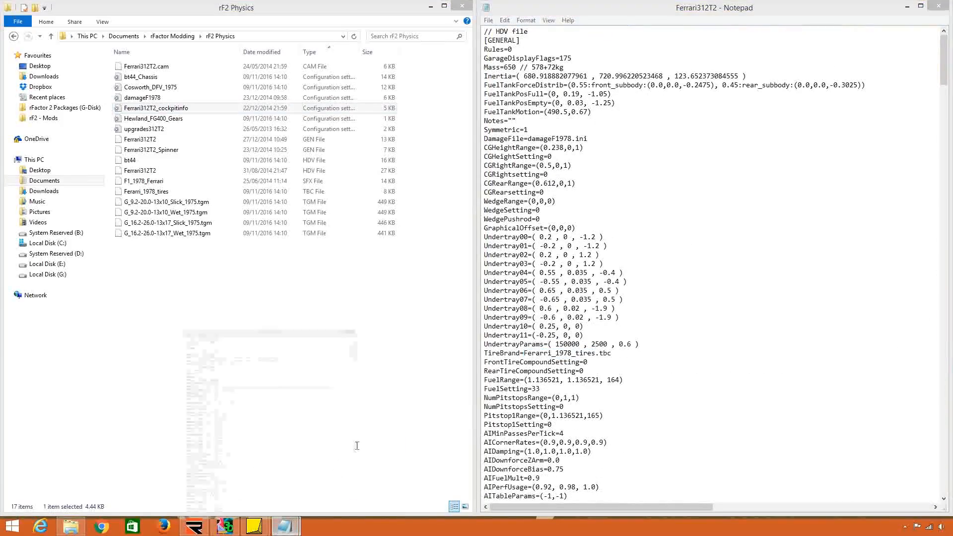
scroll(367, 314, down, 11)
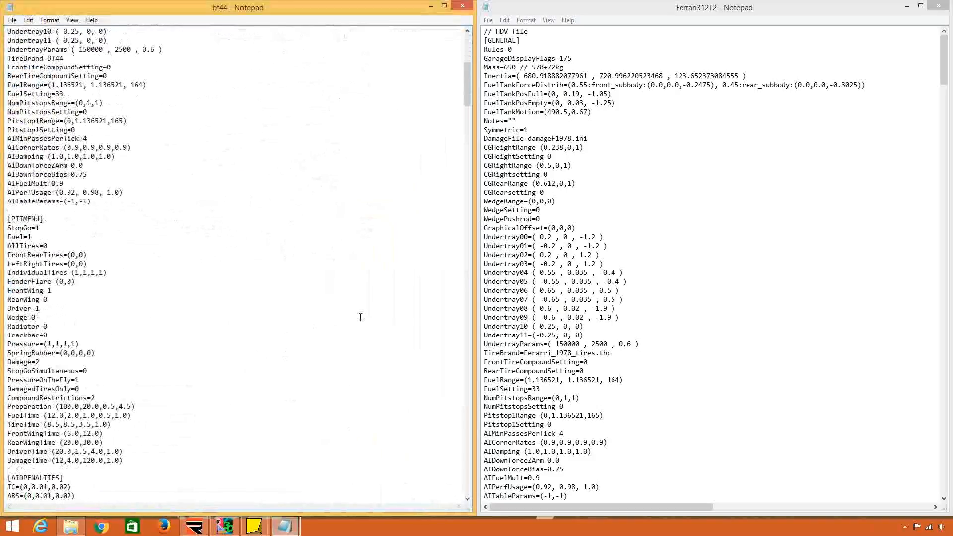
scroll(362, 317, down, 2)
click(767, 282)
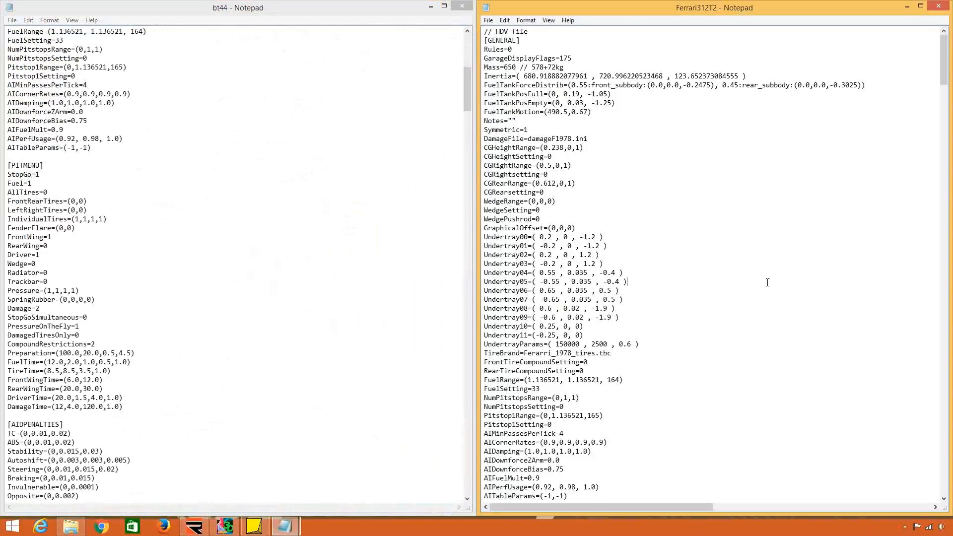
scroll(767, 283, down, 14)
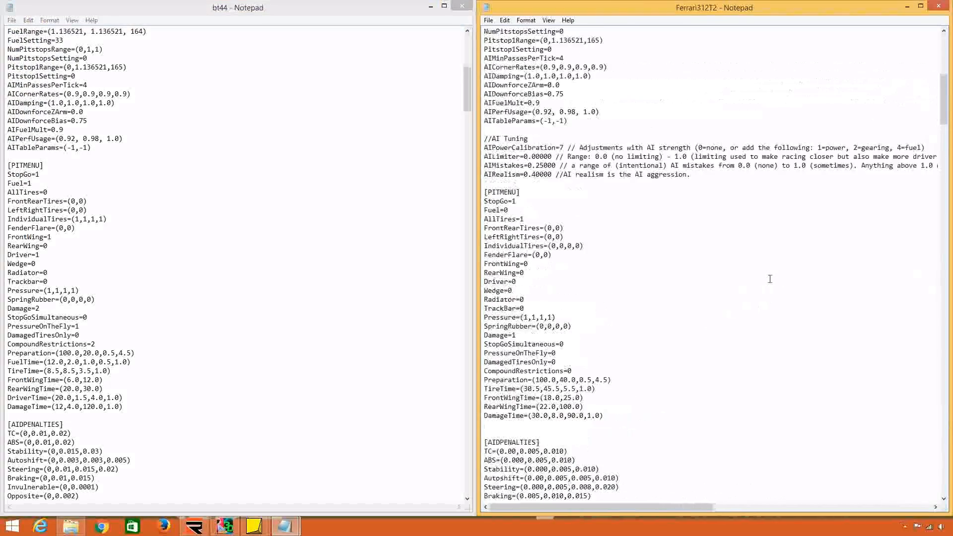
drag(487, 180, 486, 129)
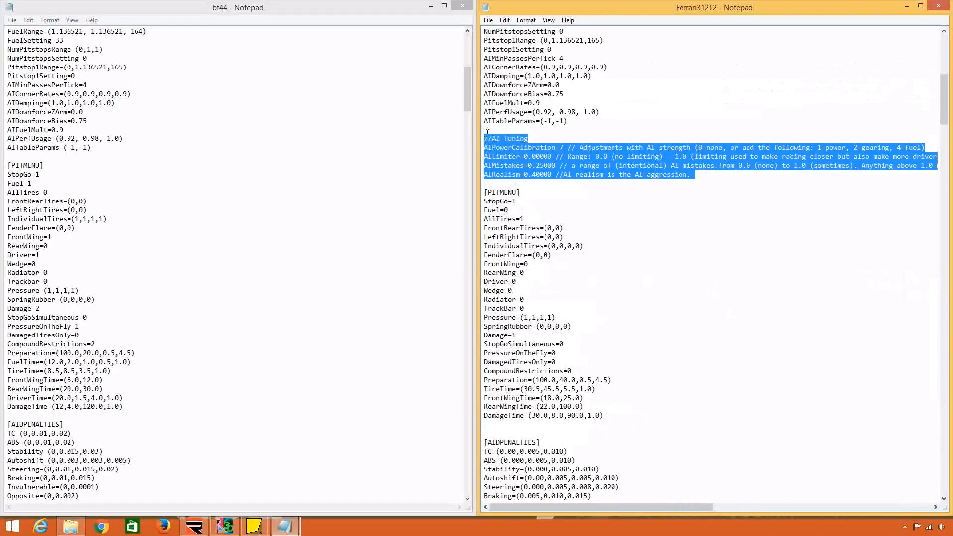
key(Delete)
Replace the Ferrari312T2 sections from PITMENU through the commented-out DIFFUSER with bt44's PITMENU through DIFFUSER sections.
click(138, 212)
scroll(137, 213, down, 9)
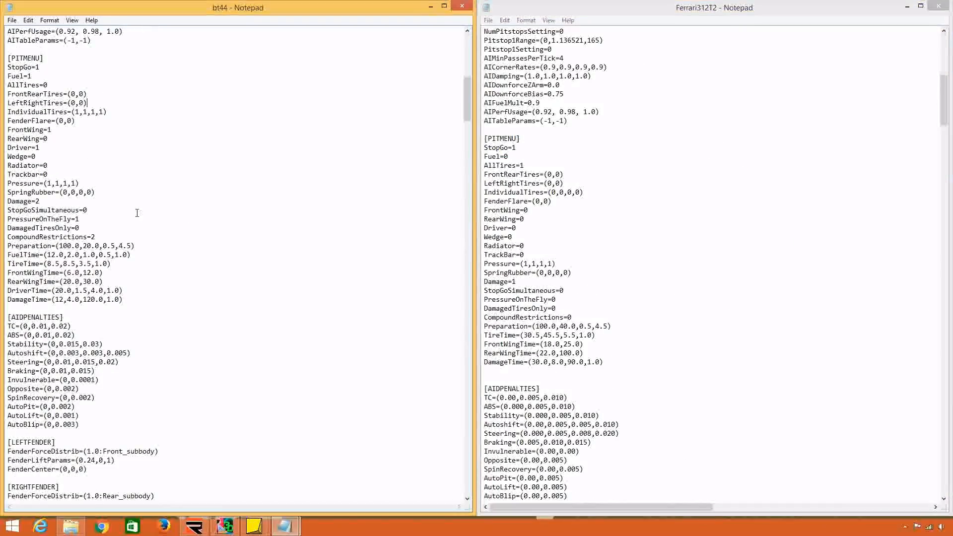
scroll(138, 212, up, 4)
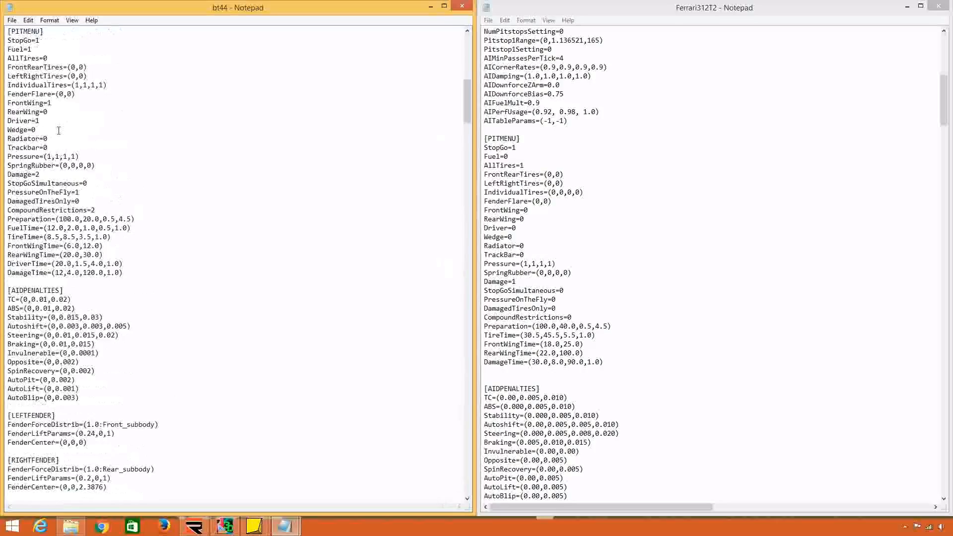
scroll(59, 130, up, 1)
drag(7, 58, 62, 267)
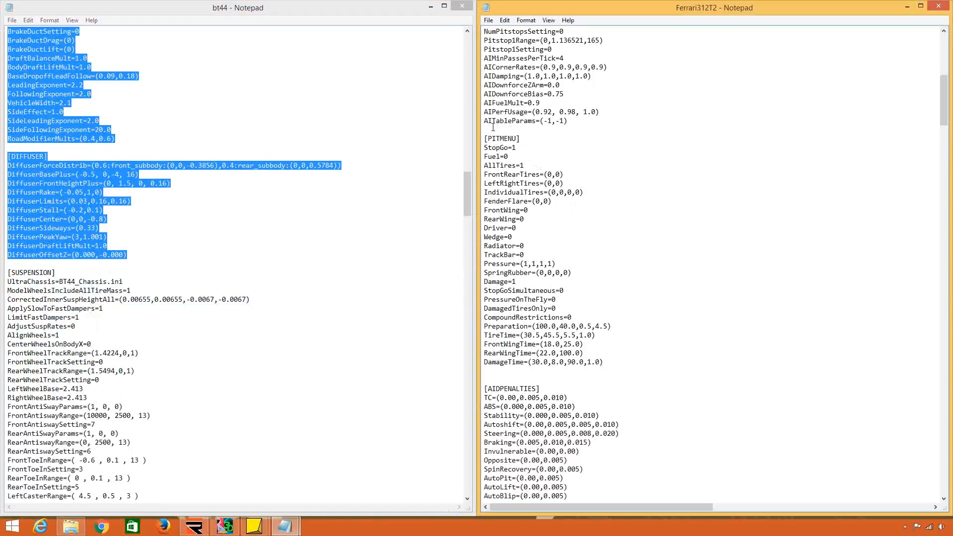
drag(484, 139, 585, 269)
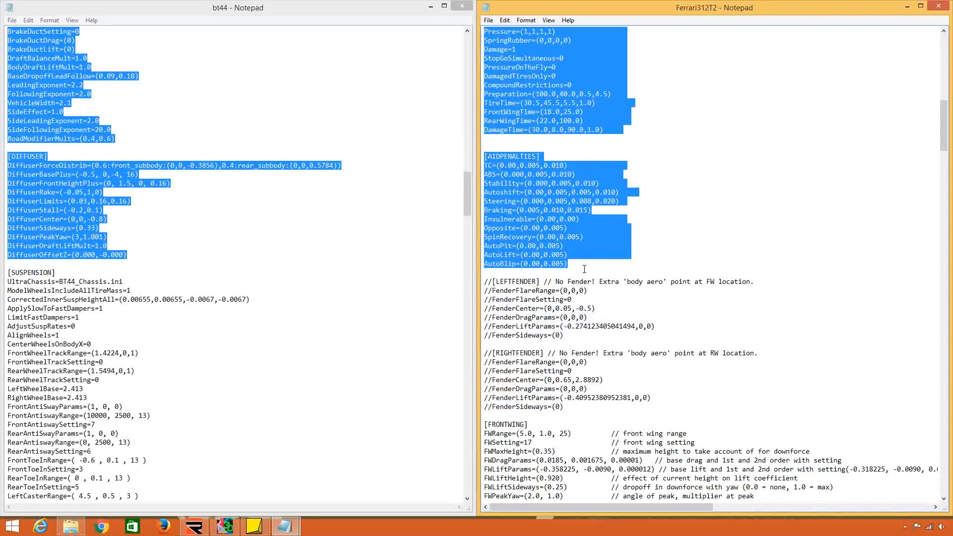
drag(596, 276, 601, 291)
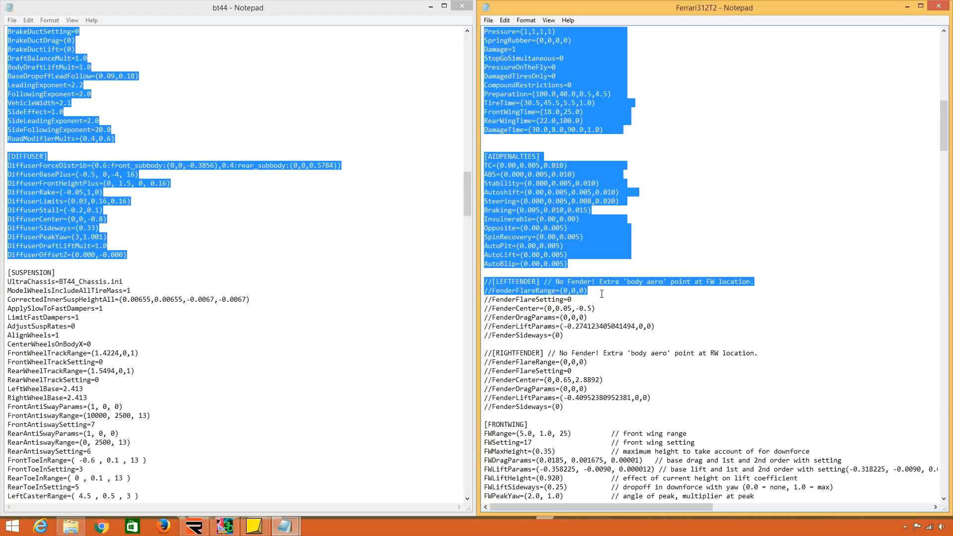
drag(602, 294, 703, 402)
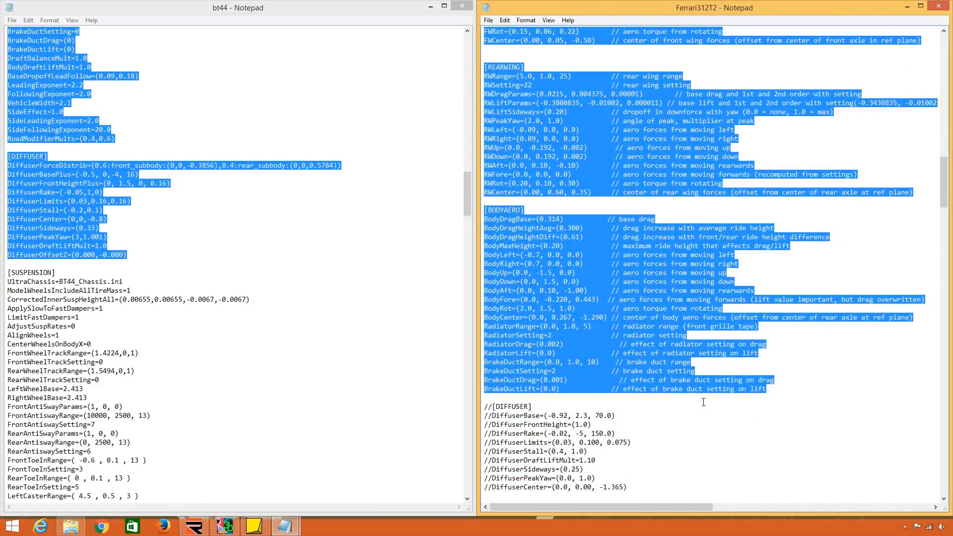
drag(703, 402, 689, 192)
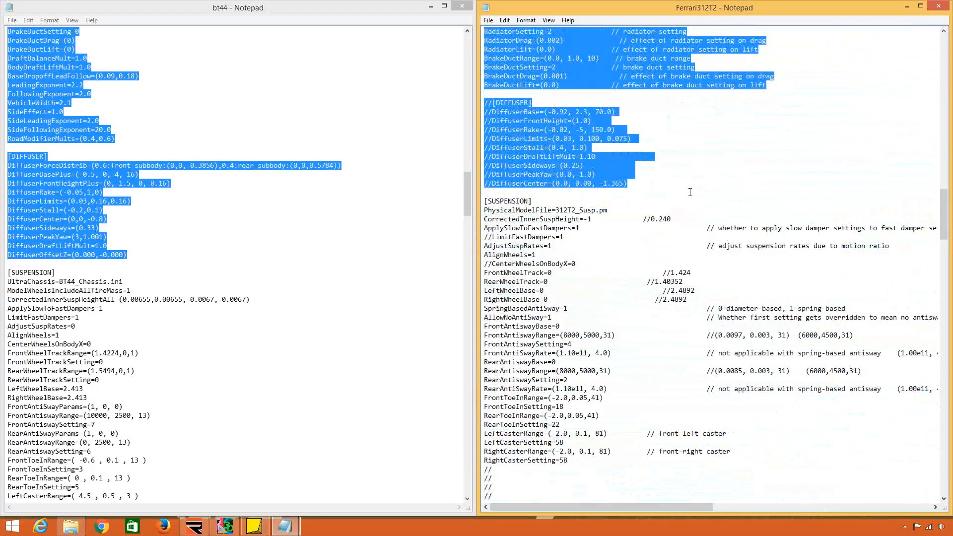
key(ctrl+v)
Compare the SUSPENSION sections of both files, including Ferrari312T2's PhysicalModelFile line and bt44's UltraChassis line.
scroll(624, 274, down, 16)
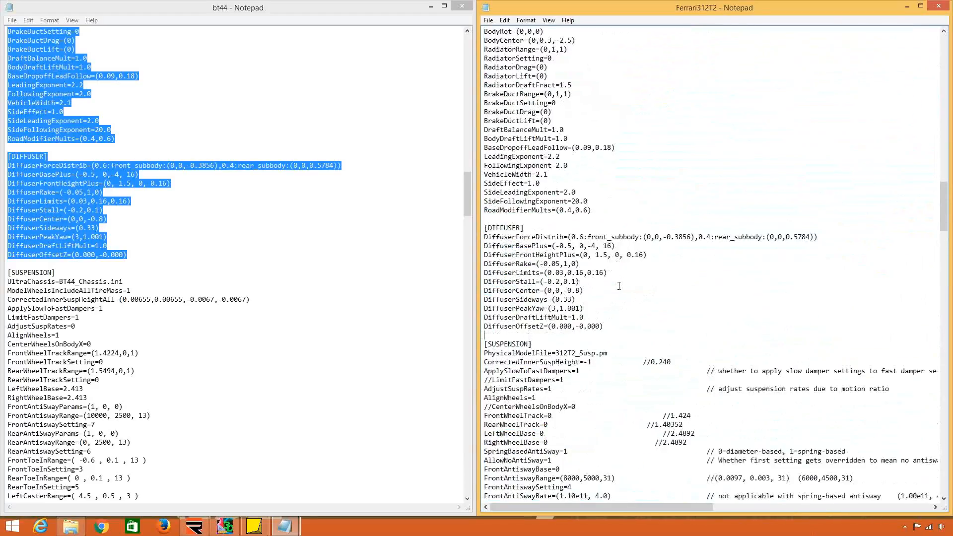
click(330, 302)
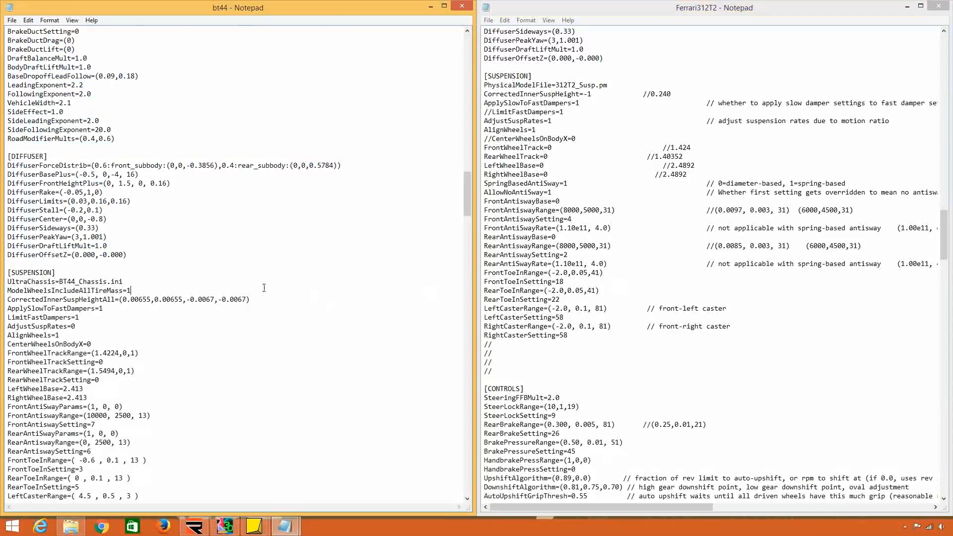
scroll(262, 290, down, 8)
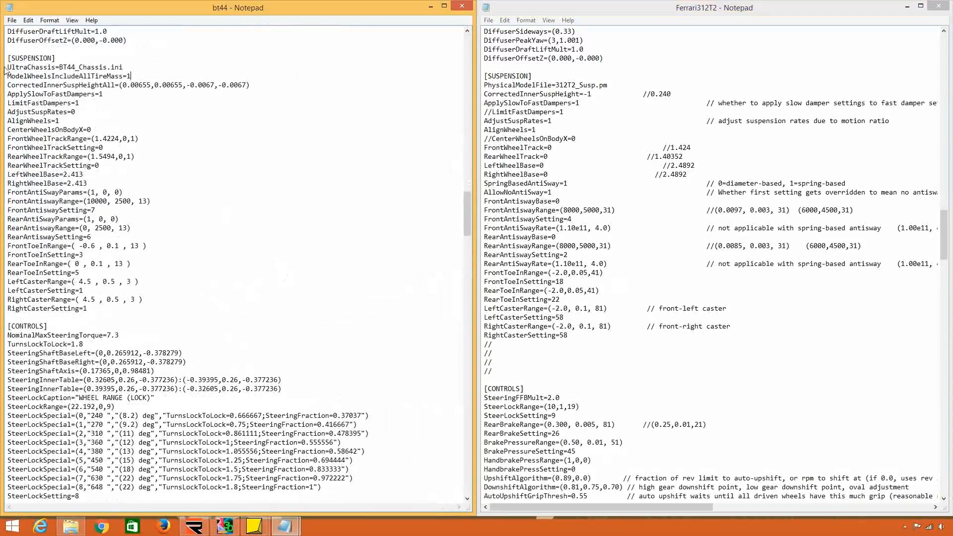
click(468, 498)
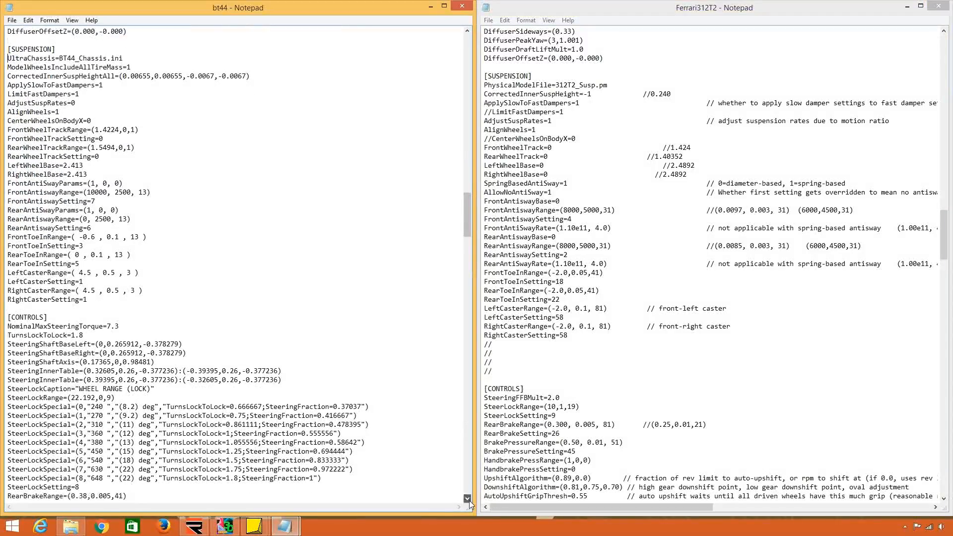
click(468, 499)
click(469, 498)
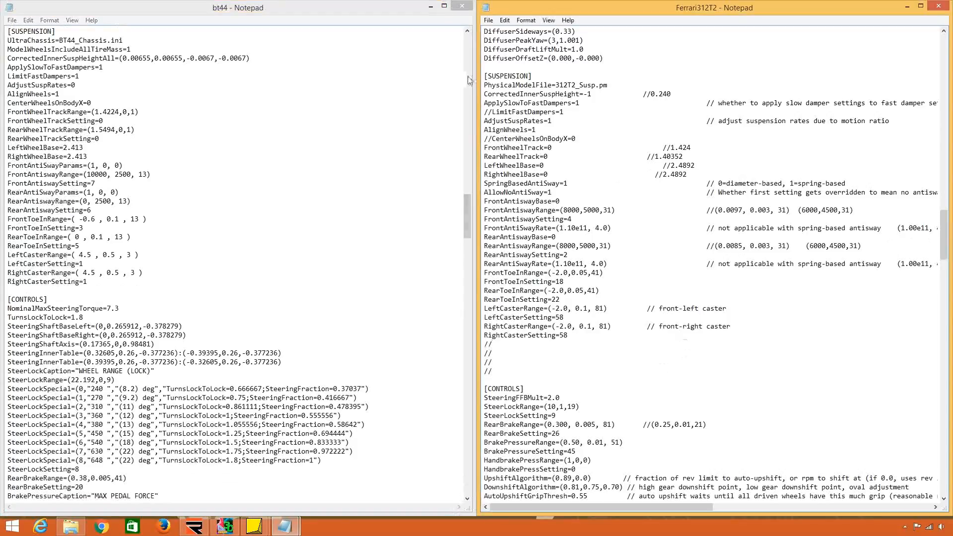
drag(484, 85, 552, 85)
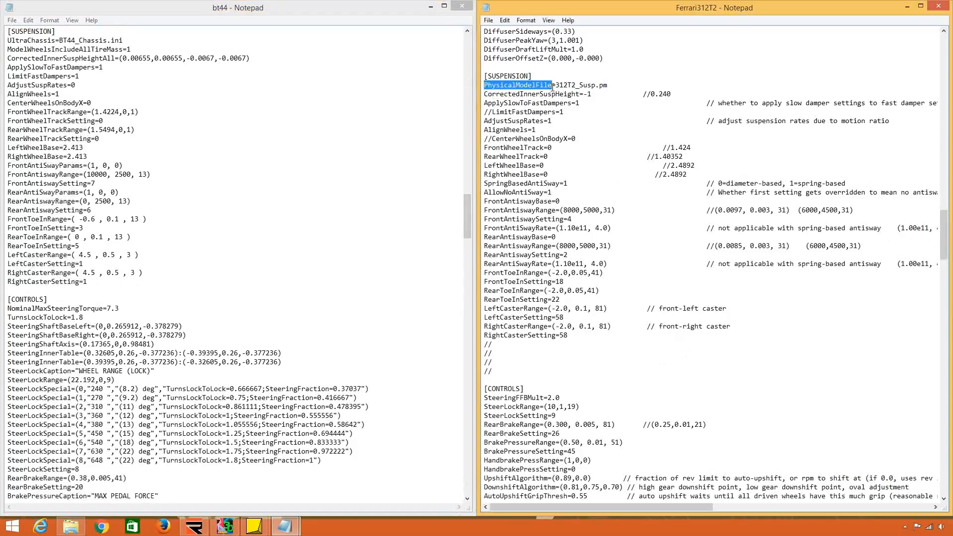
double_click(602, 86)
drag(121, 40, 98, 41)
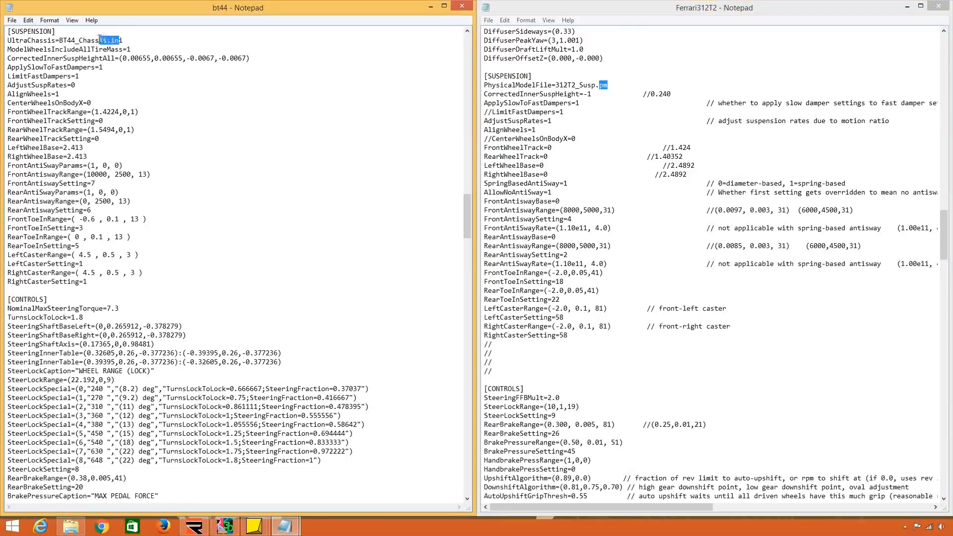
click(599, 174)
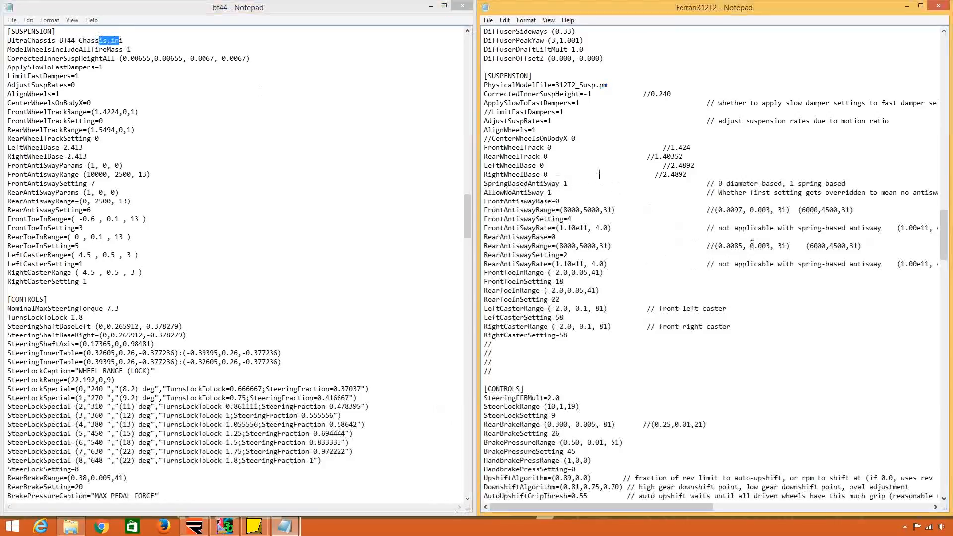
Replace Ferrari312T2's PhysicalModelFile through commented-out CenterWheelsOnBodyX lines with bt44's UltraChassis through CenterWheelsOnBodyX lines, and minimize bt44.
click(944, 499)
click(943, 499)
click(943, 498)
click(944, 498)
click(944, 499)
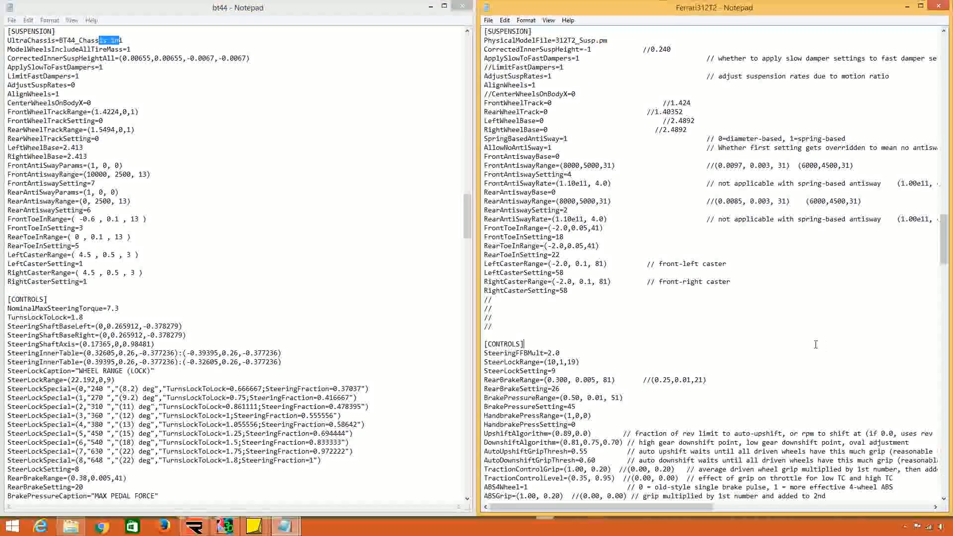
click(144, 67)
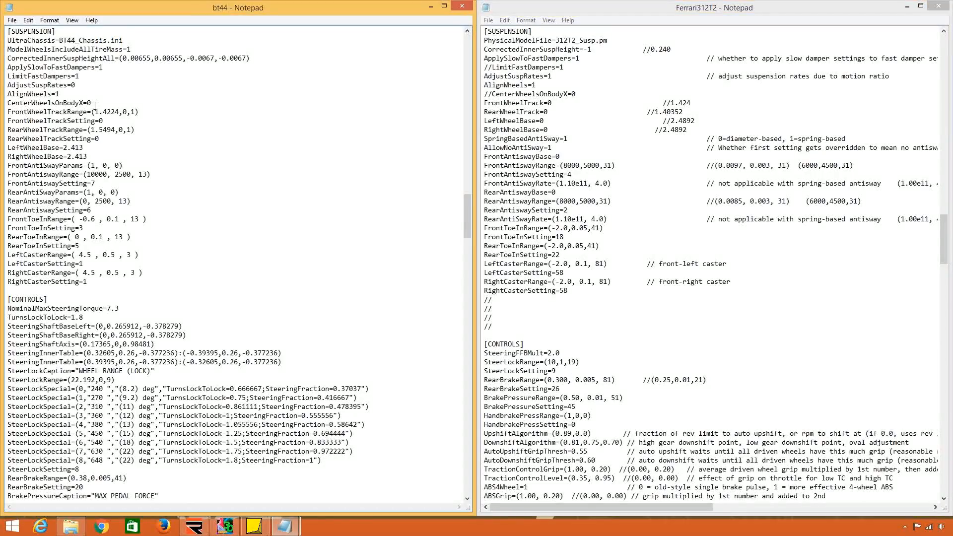
click(528, 94)
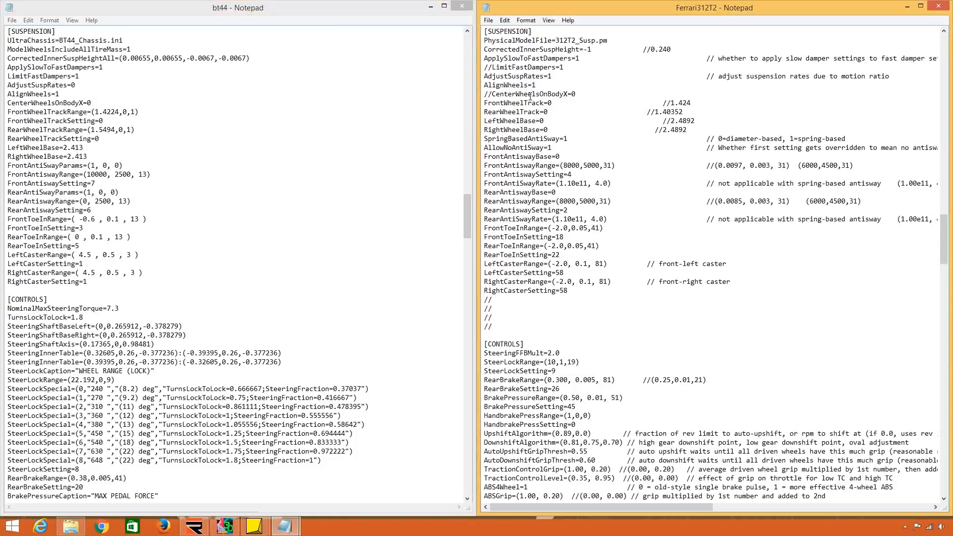
click(97, 102)
drag(97, 103, 64, 31)
key(ctrl+c)
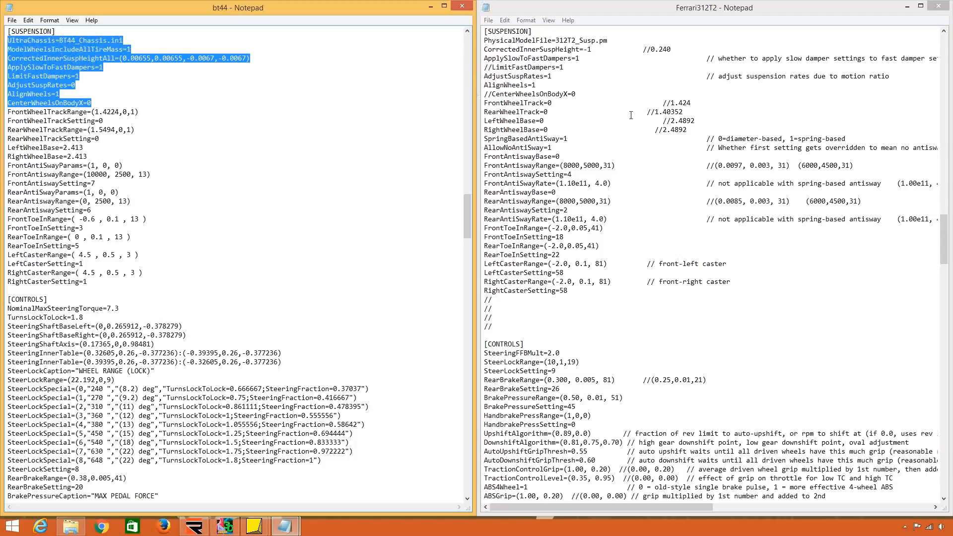
drag(578, 95, 538, 32)
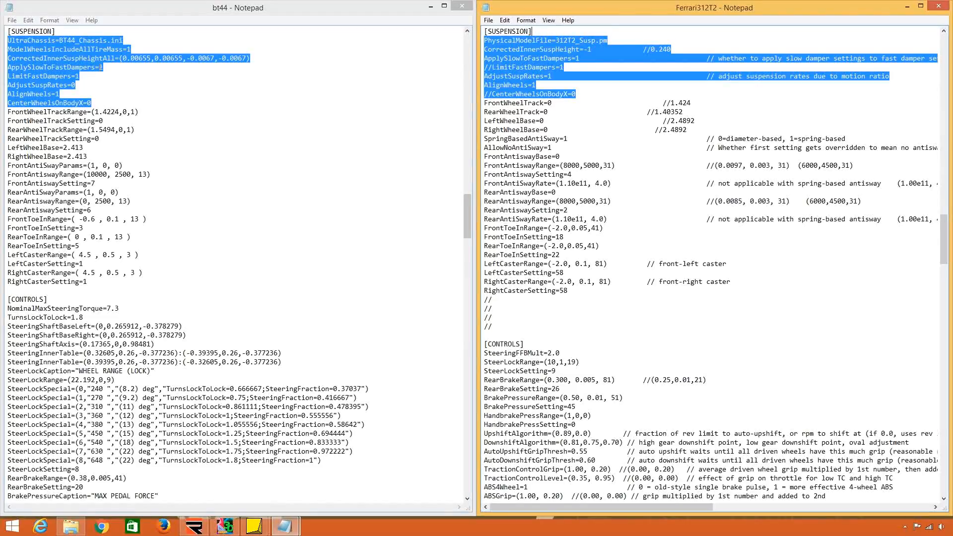
key(ctrl+v)
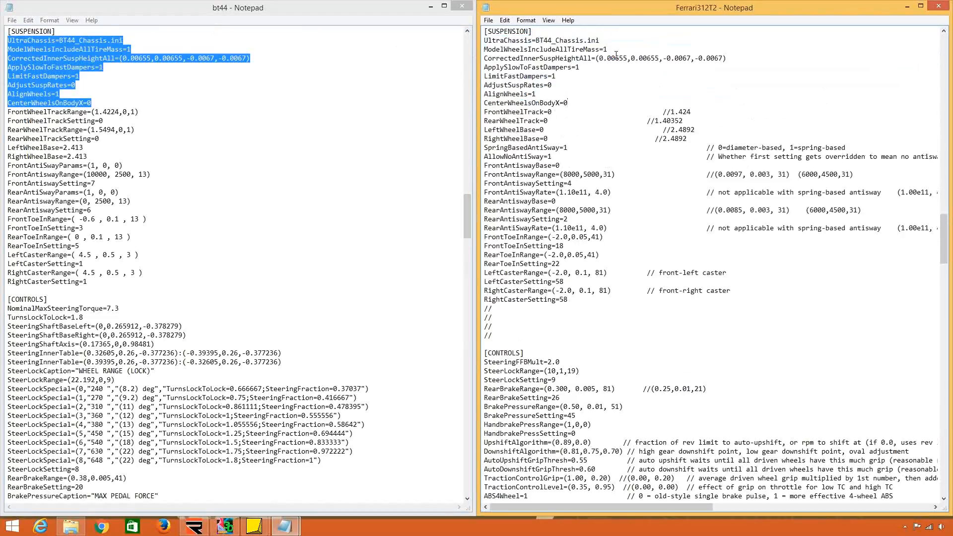
click(429, 7)
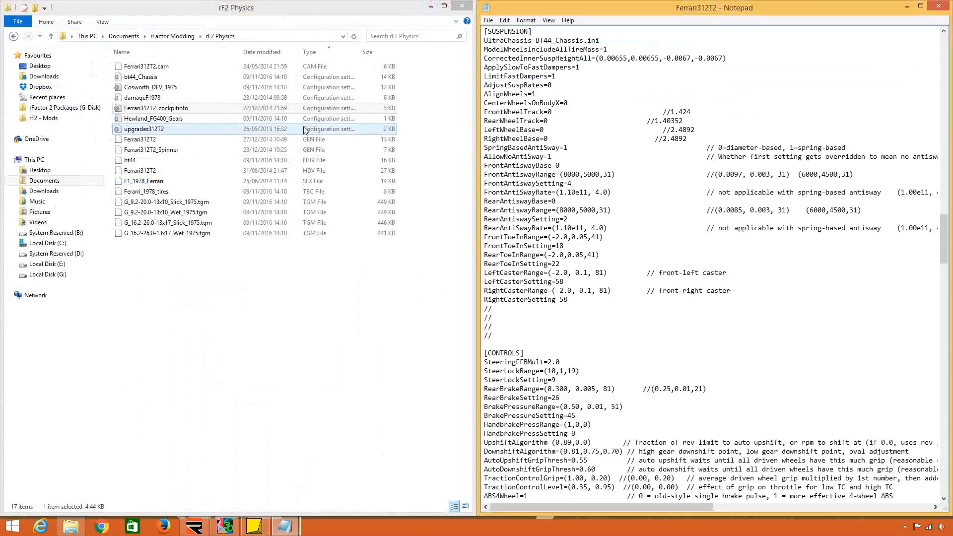
right_click(240, 77)
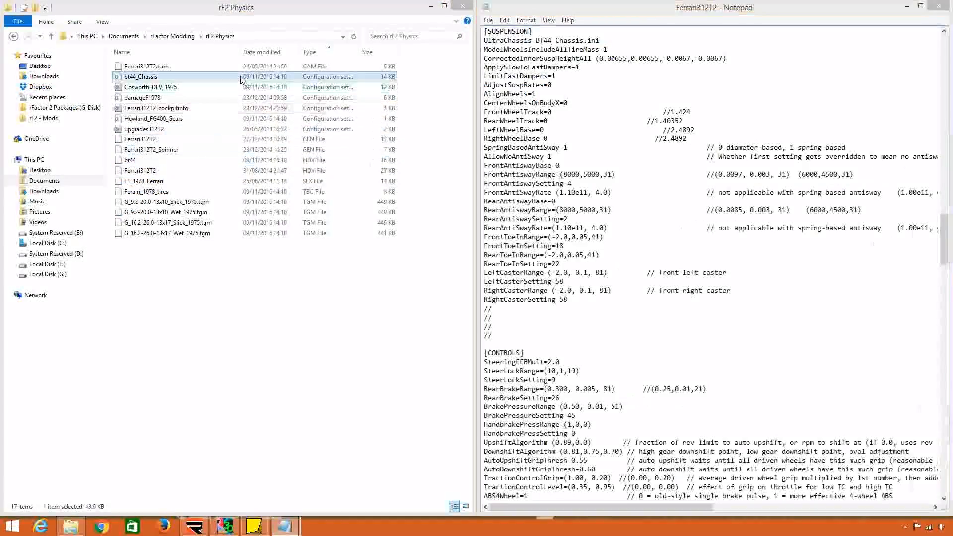
click(317, 250)
right_click(262, 272)
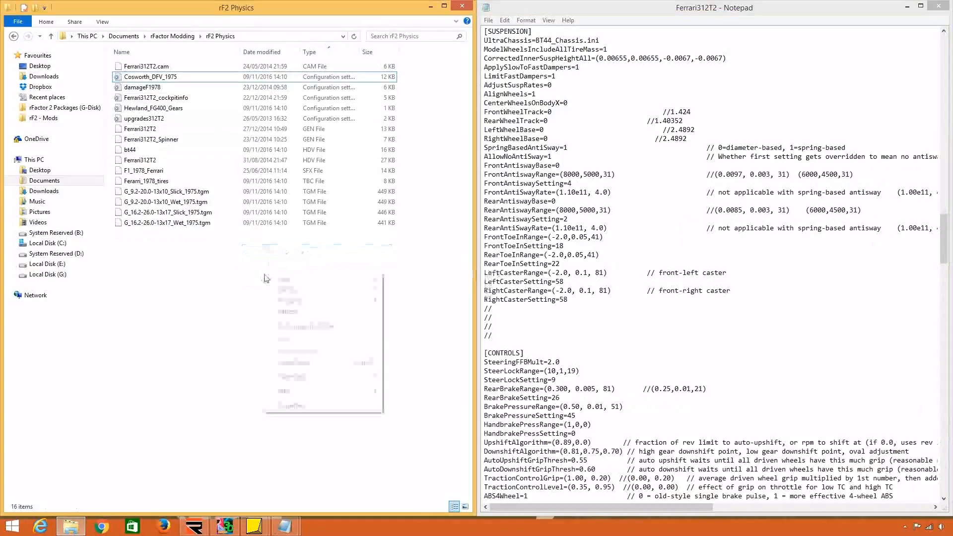
click(326, 365)
Rename the bt44_Chassis file in the rF2 Physics folder to Ferrari_312T_Chassis.
right_click(173, 77)
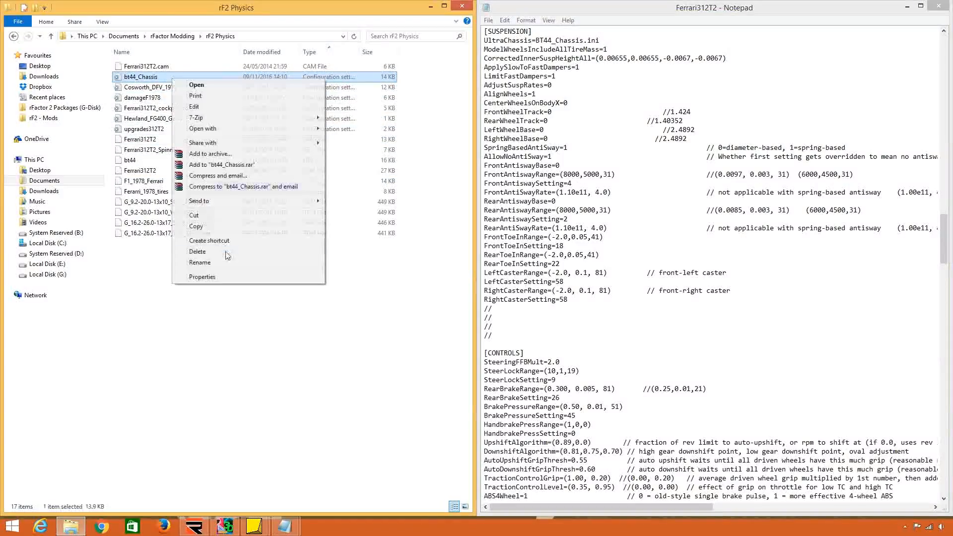
click(221, 263)
drag(136, 77, 1, 84)
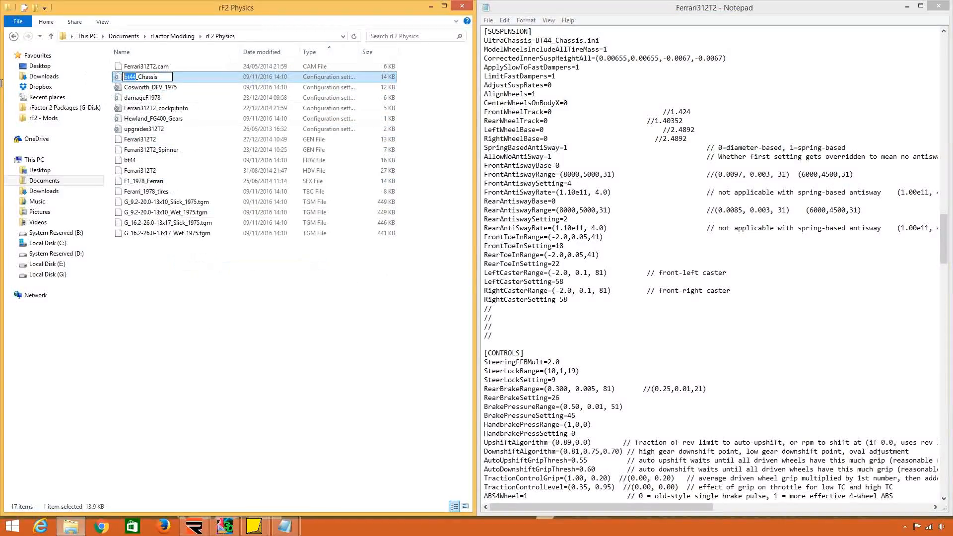
text(Ferrari)
text(_312)
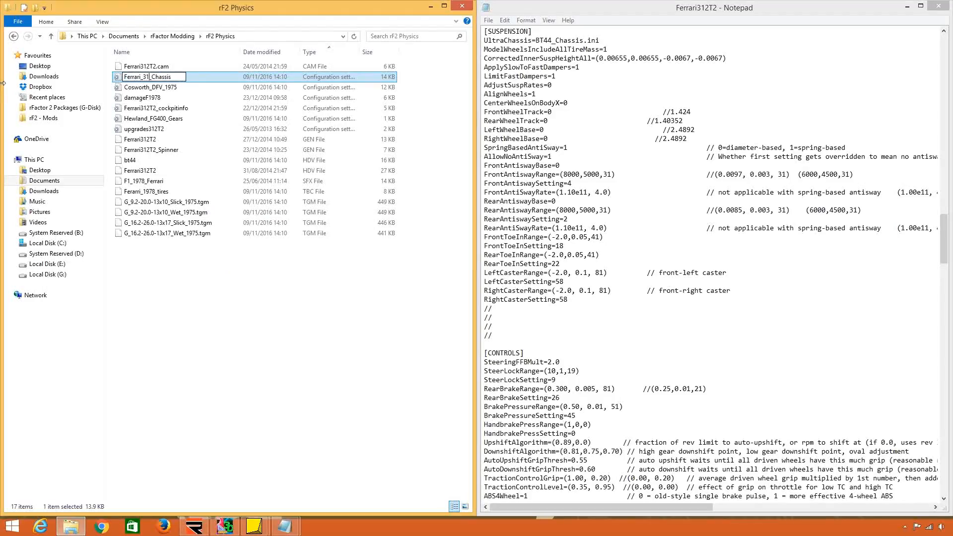
text(T)
key(ctrl+a)
key(ctrl+c)
click(292, 293)
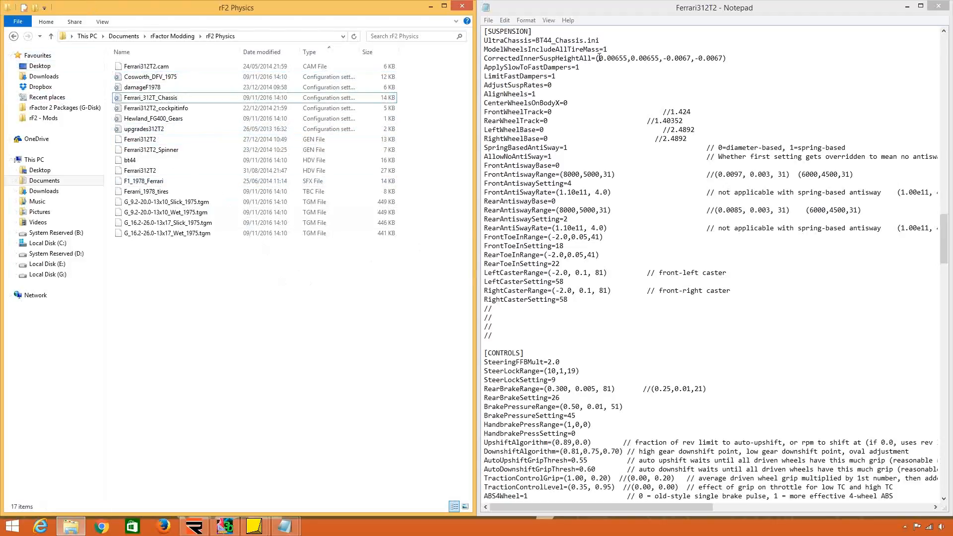
Set the UltraChassis reference in the Ferrari312T2 SUSPENSION section to Ferrari_312T_Chassis.ini.
click(562, 50)
mouse_move(583, 40)
mouse_down()
mouse_move(536, 40)
mouse_move(675, 59)
mouse_up()
key(ctrl+v)
Open the Ferrari_312T_Chassis file, examine its RigidBody masses and positions and its Constraint entries, and close it.
click(243, 99)
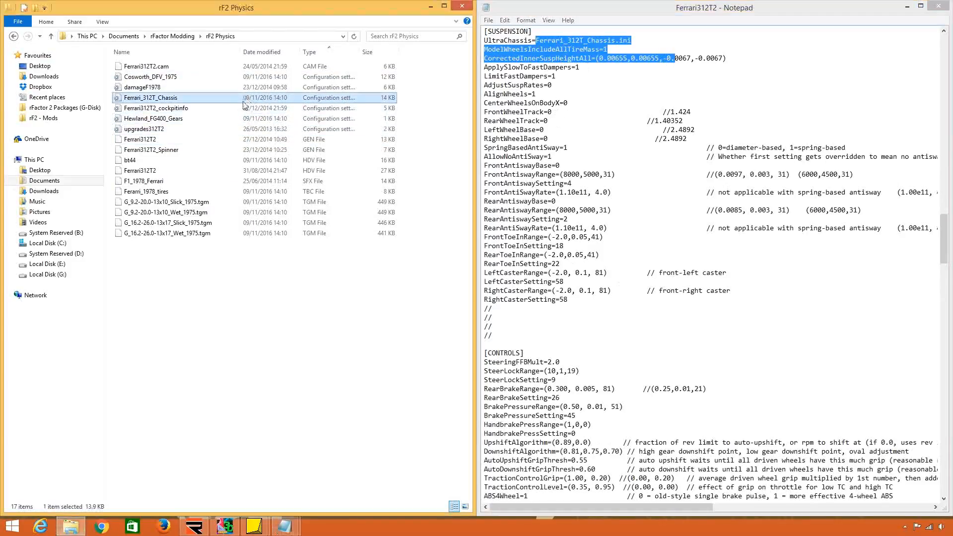
double_click(268, 98)
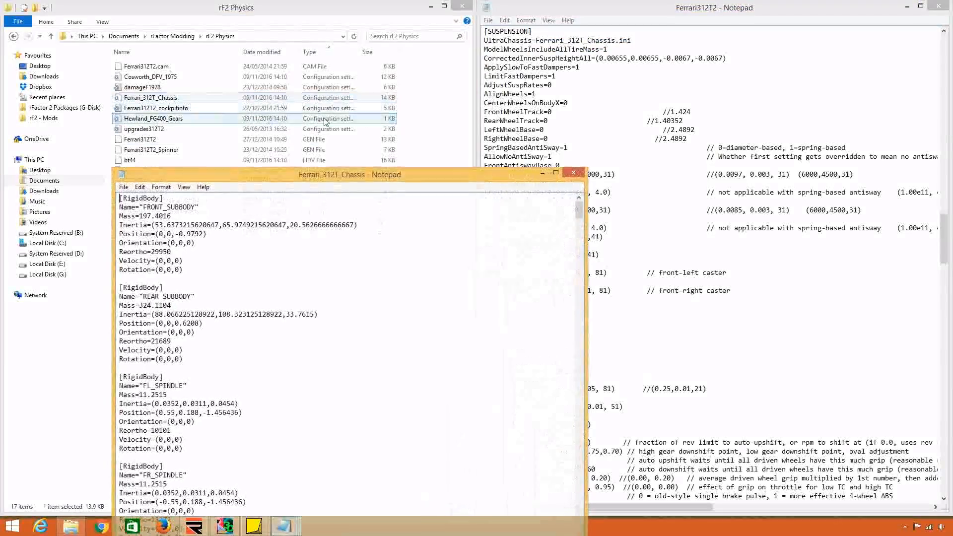
click(556, 172)
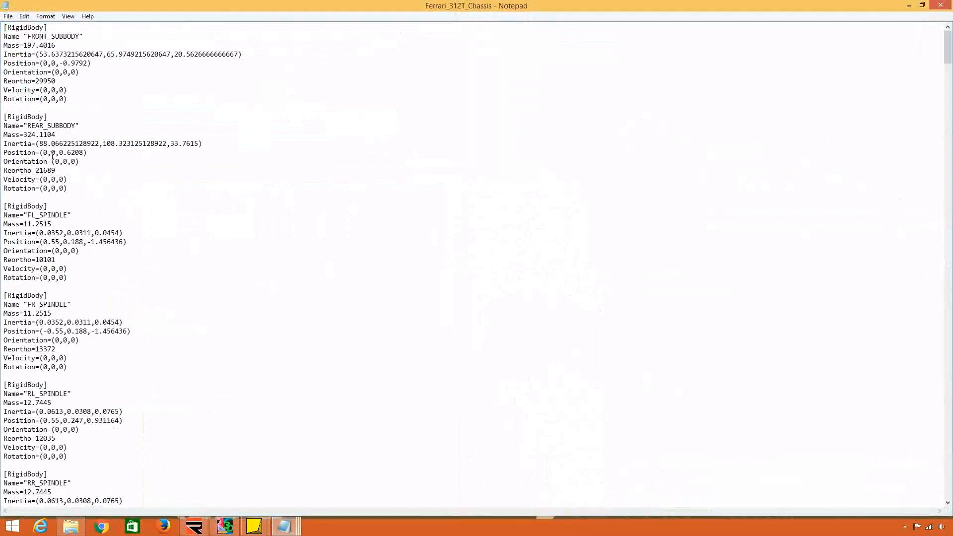
drag(35, 36, 51, 55)
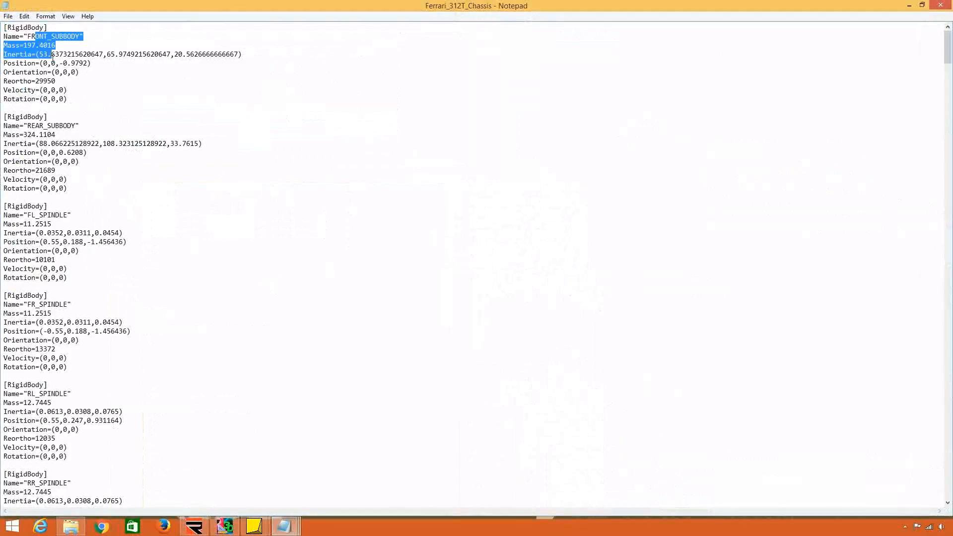
click(52, 67)
drag(35, 126, 47, 153)
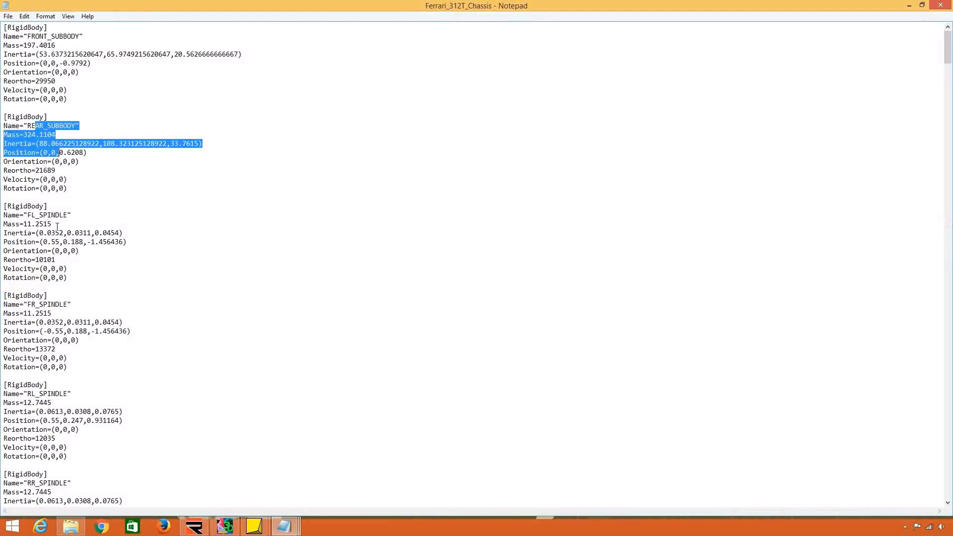
click(49, 224)
scroll(48, 231, down, 5)
scroll(50, 224, down, 5)
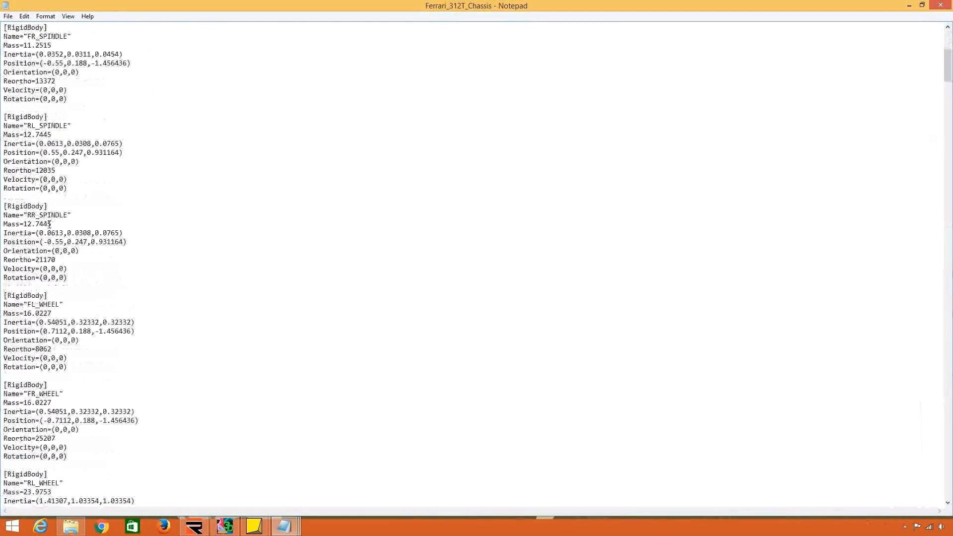
scroll(50, 223, down, 3)
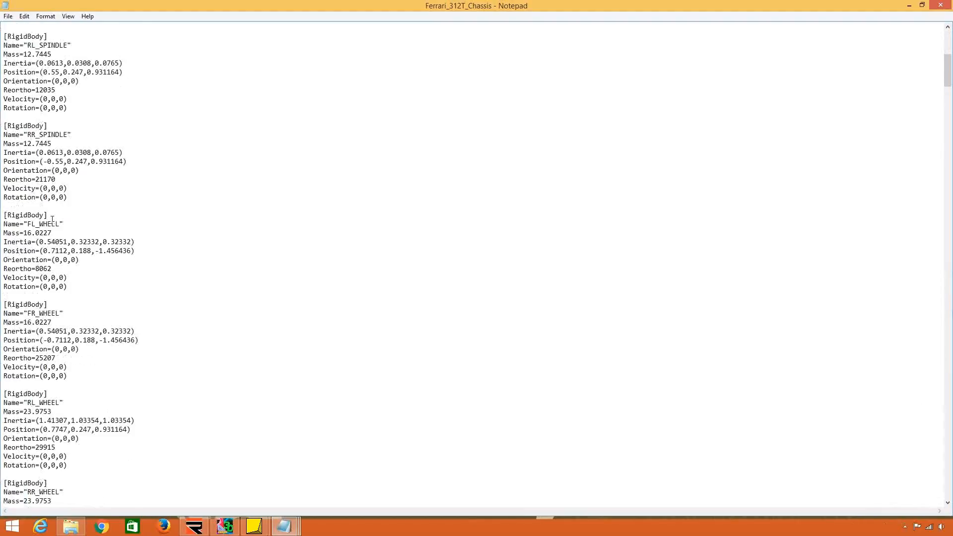
scroll(58, 203, down, 9)
scroll(60, 201, down, 20)
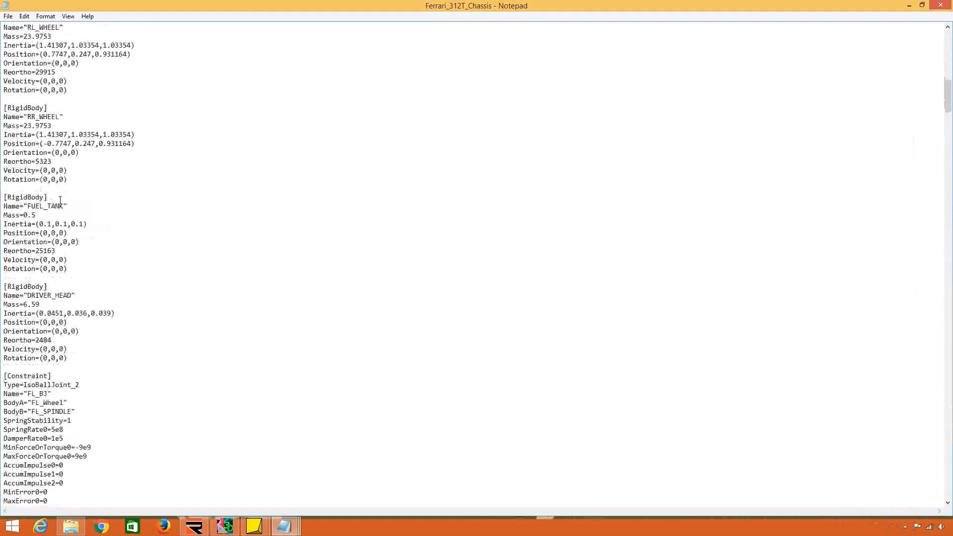
scroll(45, 228, down, 20)
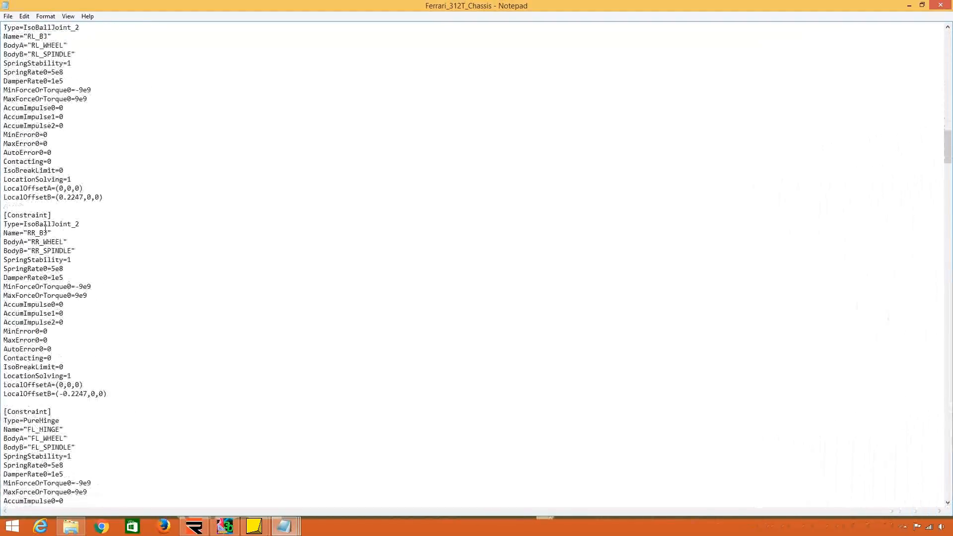
scroll(30, 226, down, 20)
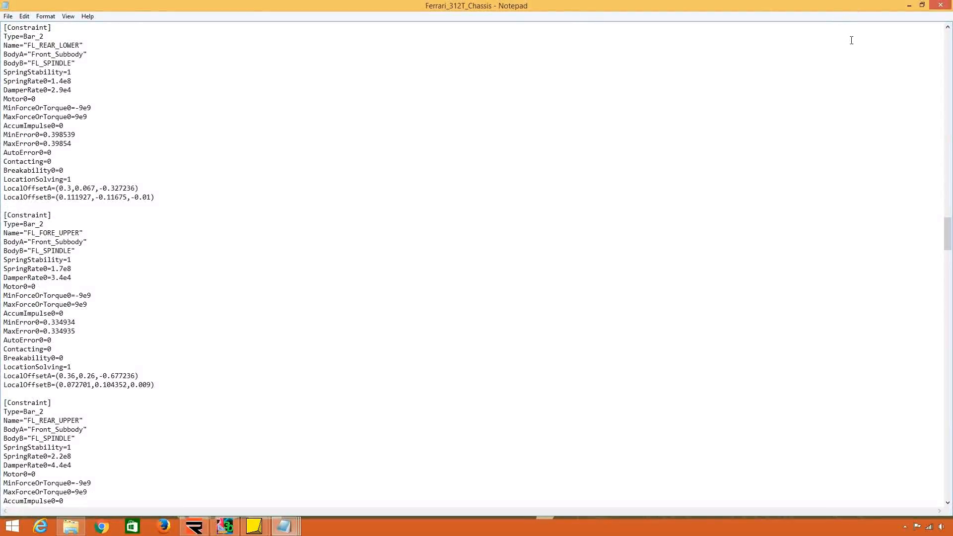
click(946, 6)
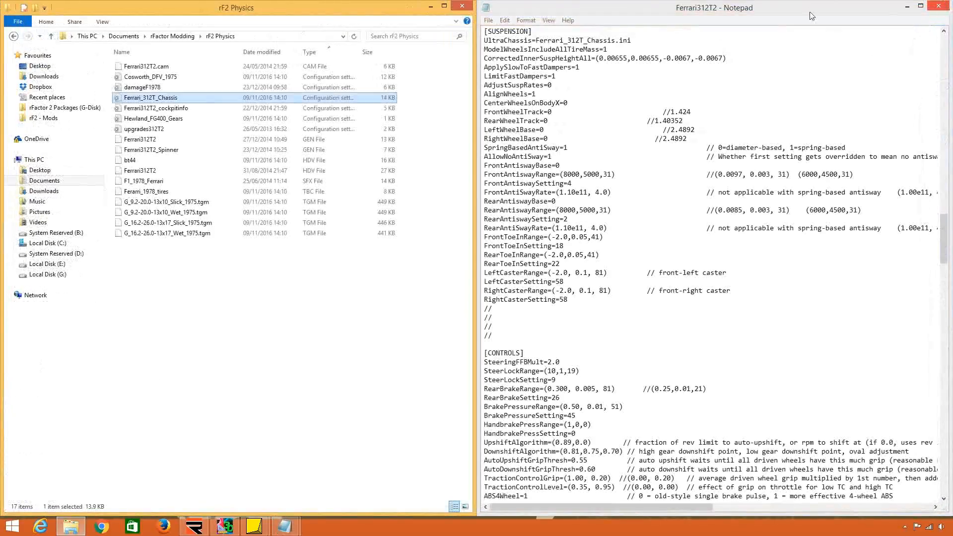
Bring back bt44 and compare its FrontWheelTrackRange with the front wheel track and its commented value in Ferrari312T2.
click(354, 291)
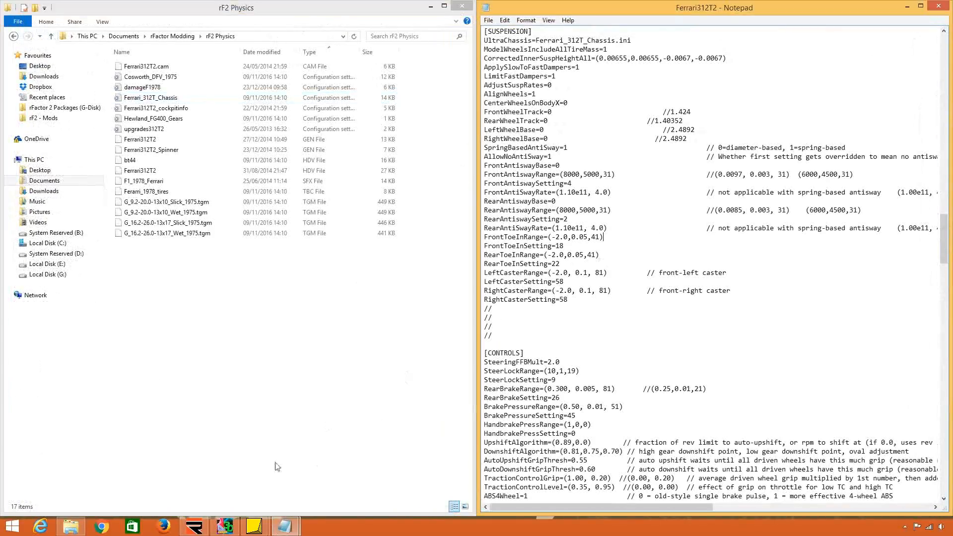
mouse_move(284, 525)
click(228, 209)
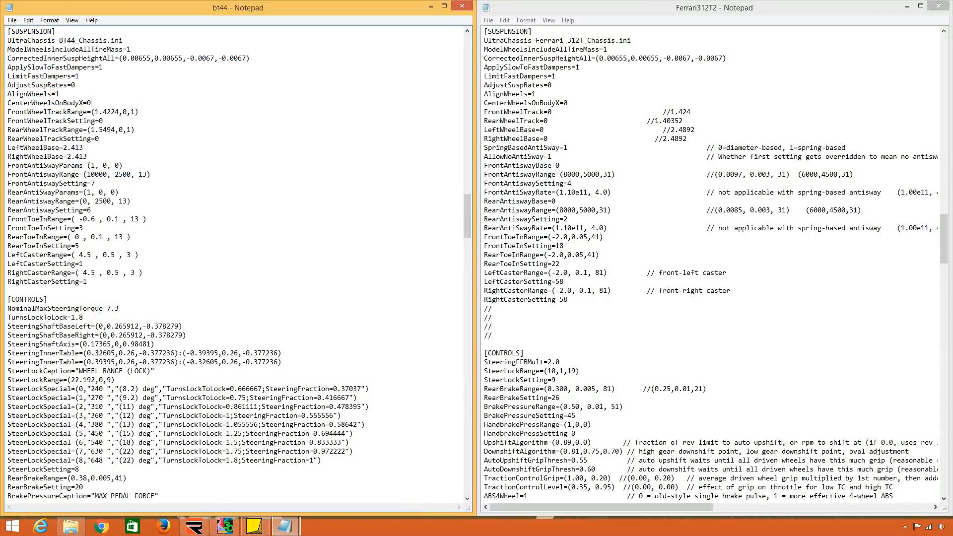
drag(93, 113, 106, 115)
drag(692, 112, 663, 113)
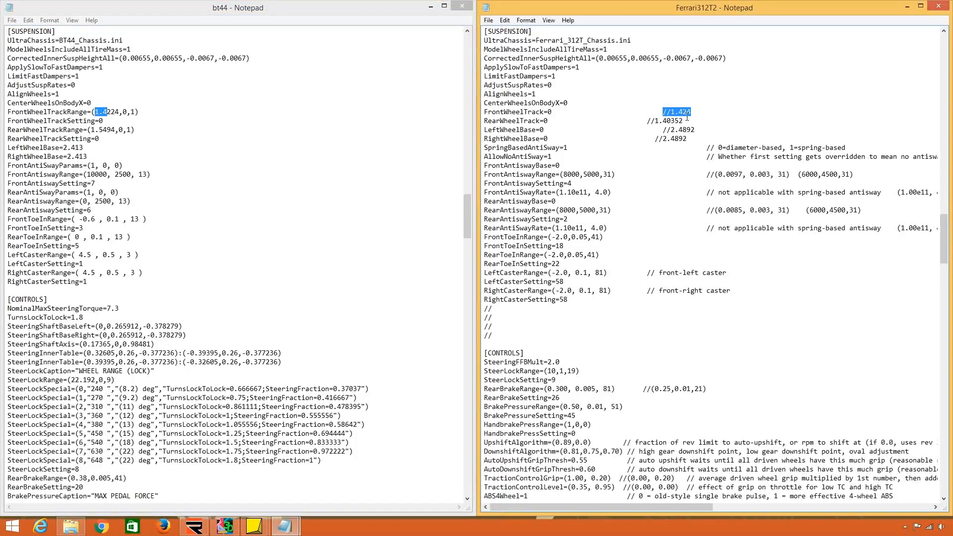
click(606, 128)
drag(63, 112, 130, 112)
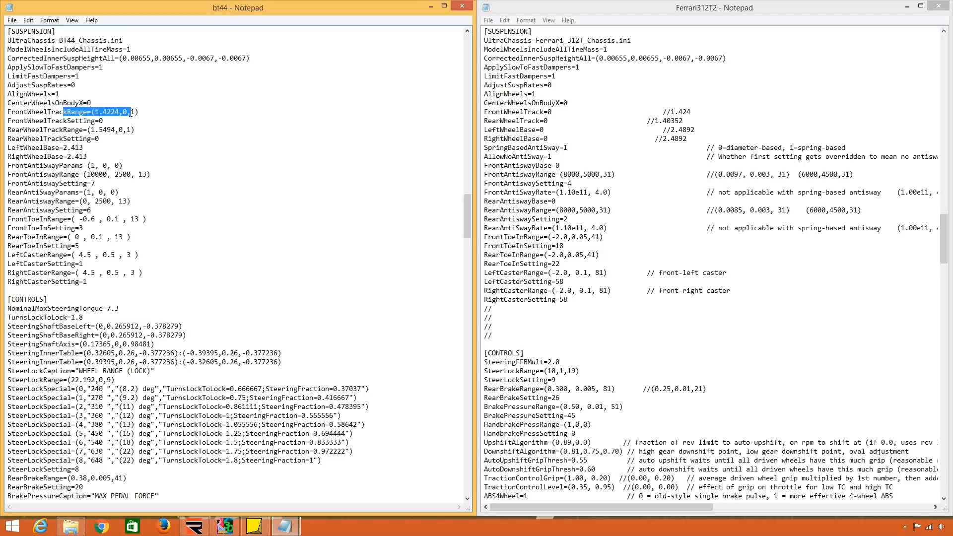
click(557, 113)
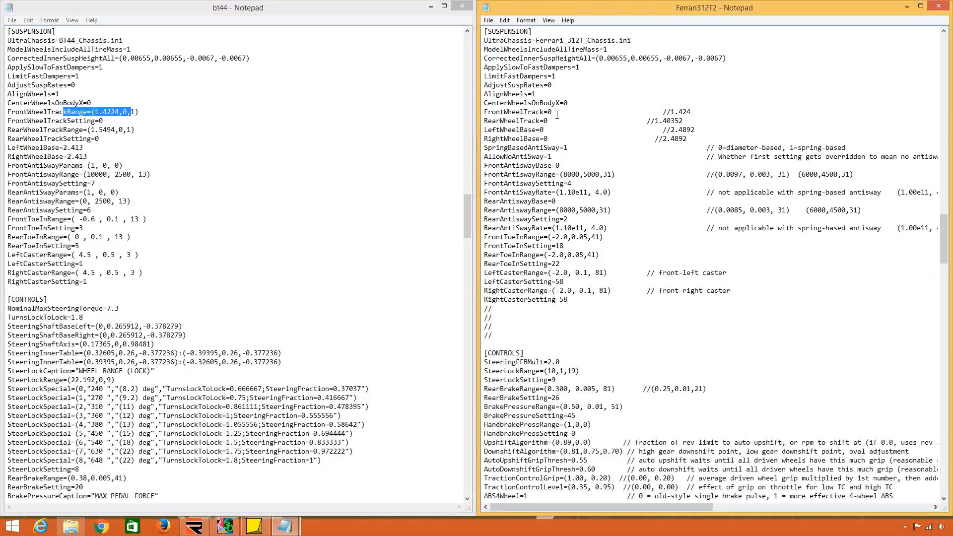
Switch to 3DSimED3 and open 312t3_body_max, 312t3_fl_wheel and 312t3_fl_susp together from the rF2 Maps (312T3) folder.
click(225, 526)
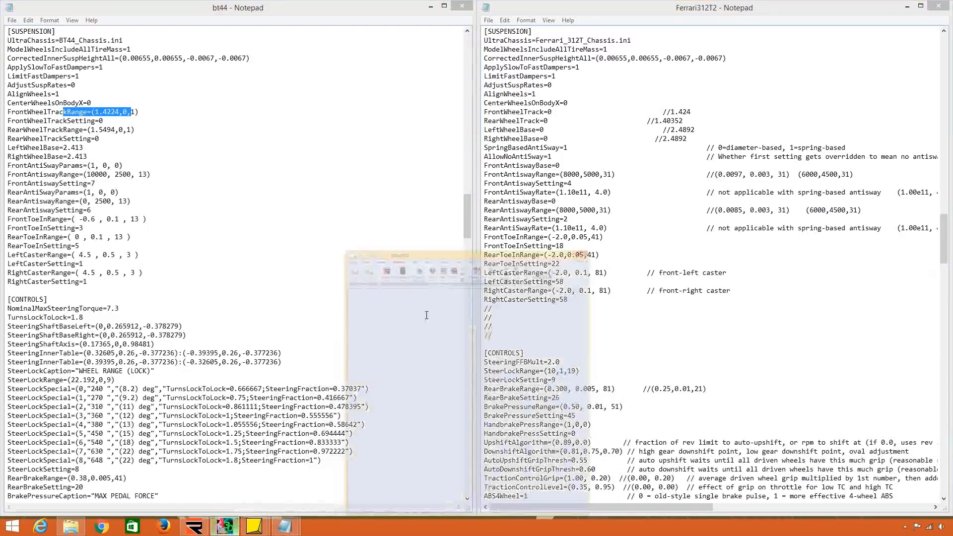
click(494, 23)
click(518, 125)
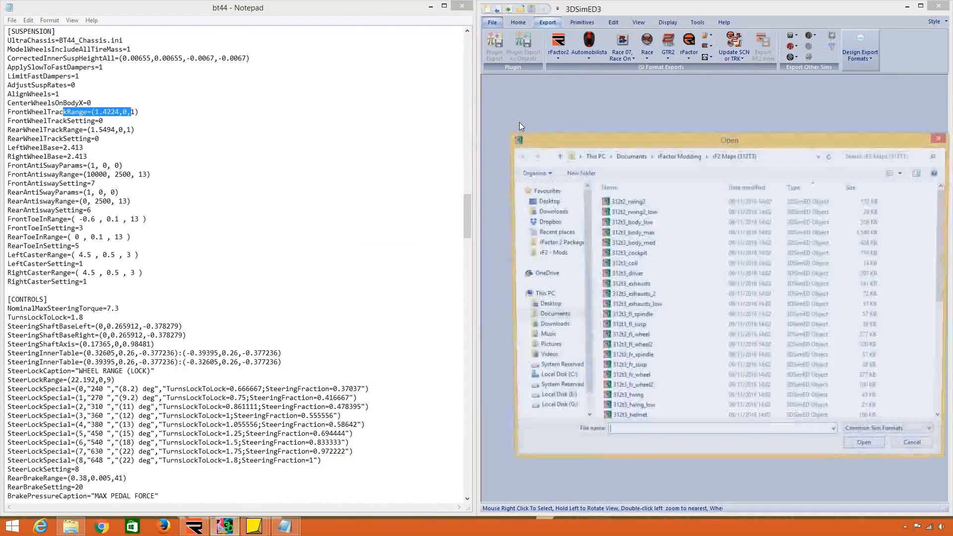
click(682, 233)
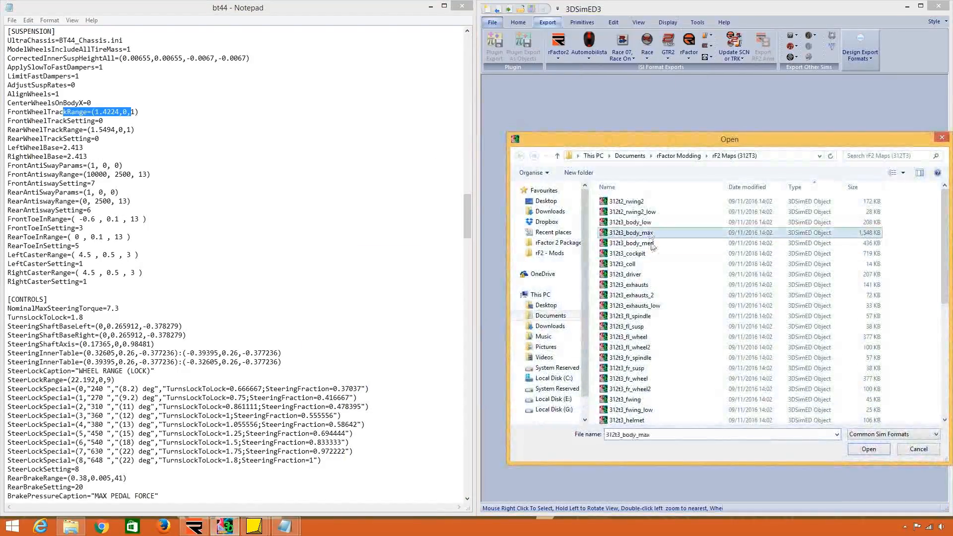
ctrl+click(669, 337)
ctrl+click(670, 326)
click(876, 450)
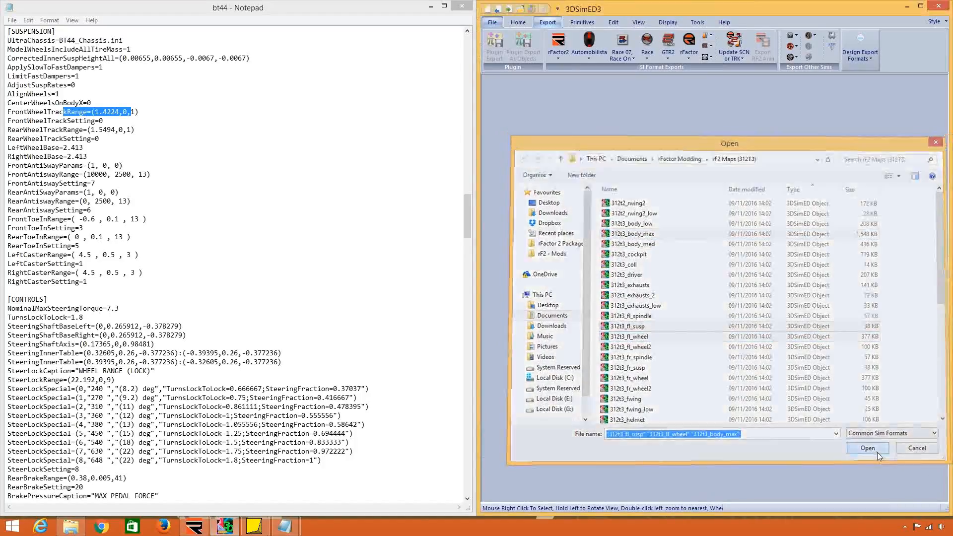
Inspect the 312T3 front-left wheel against the body and open the wheel object's instance properties.
double_click(721, 361)
scroll(722, 360, up, 5)
drag(720, 330, 712, 270)
scroll(697, 319, down, 5)
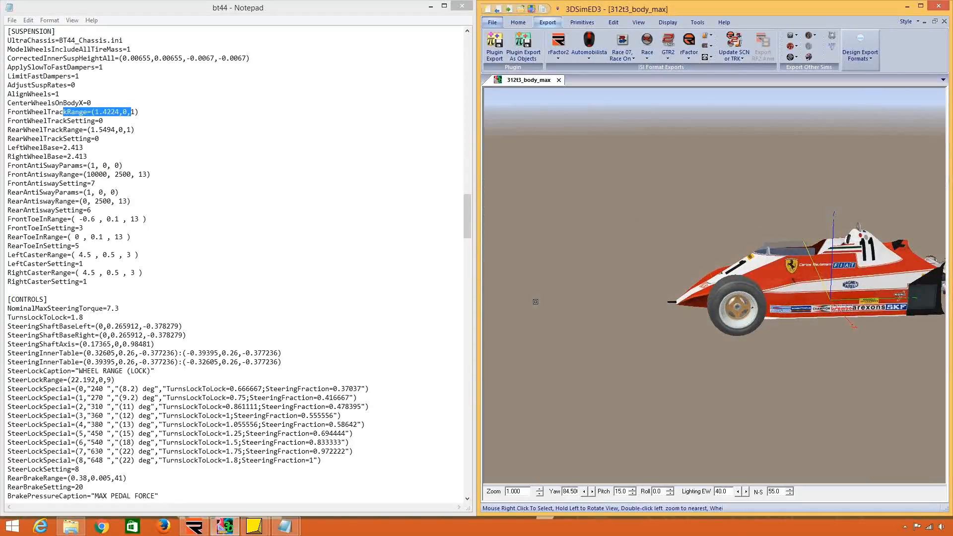
double_click(731, 323)
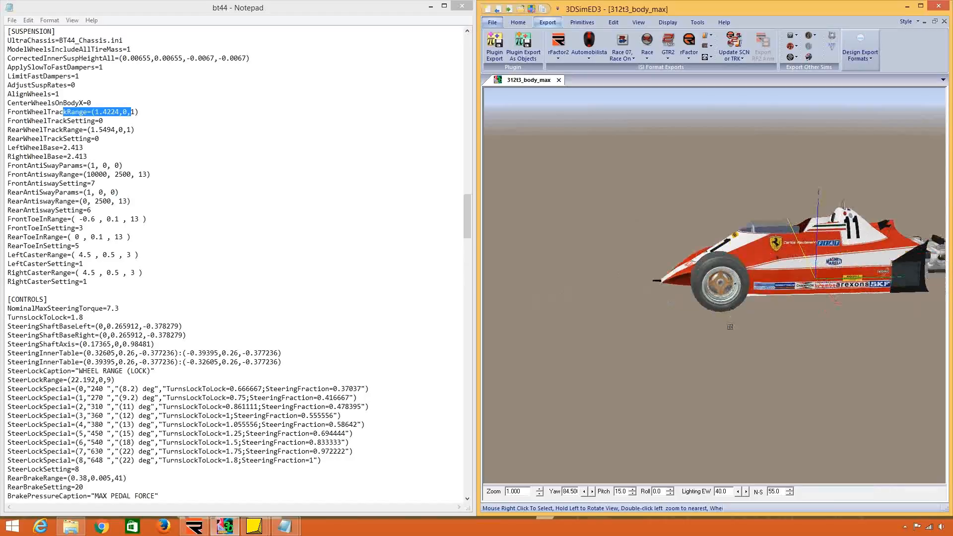
drag(728, 324, 699, 294)
right_click(743, 298)
mouse_move(774, 339)
click(851, 338)
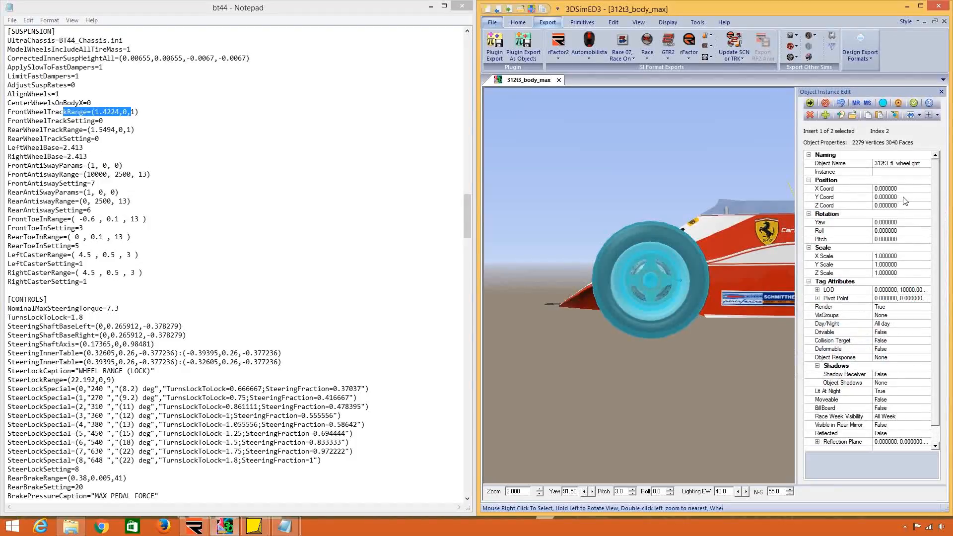
Set the Y coordinate of 312t3_fl_wheel to 0.1 and check its position relative to the suspension from above.
click(888, 197)
text(0.1)
key(Return)
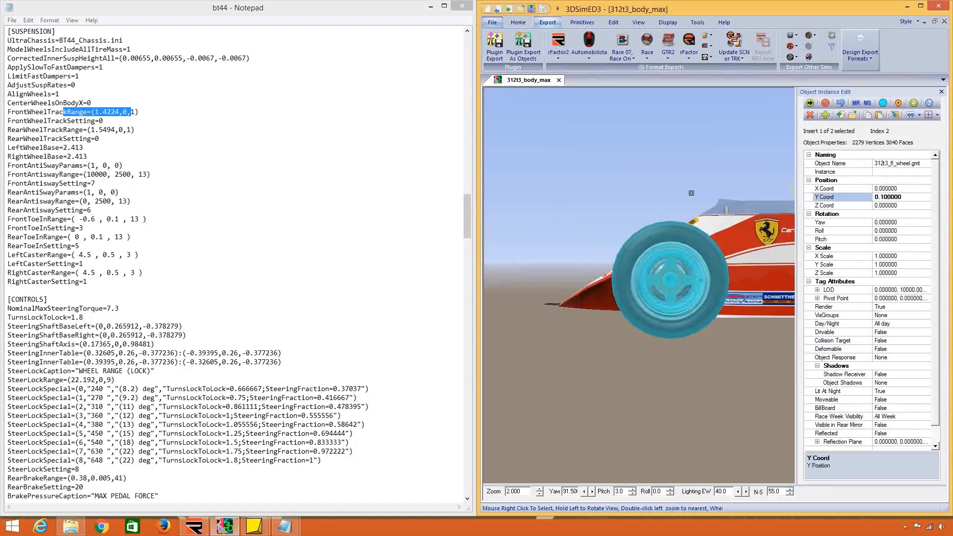
drag(691, 192, 710, 283)
scroll(710, 284, down, 1)
Reset the front-left wheel's Y coordinate to 0, close its properties, and return to the Ferrari312T2 file.
drag(903, 198, 800, 200)
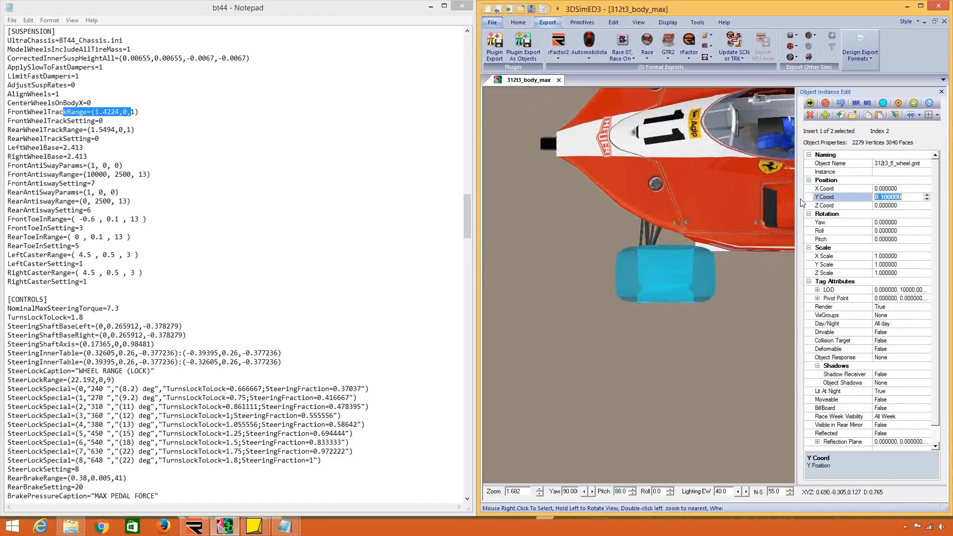
text(0)
key(Return)
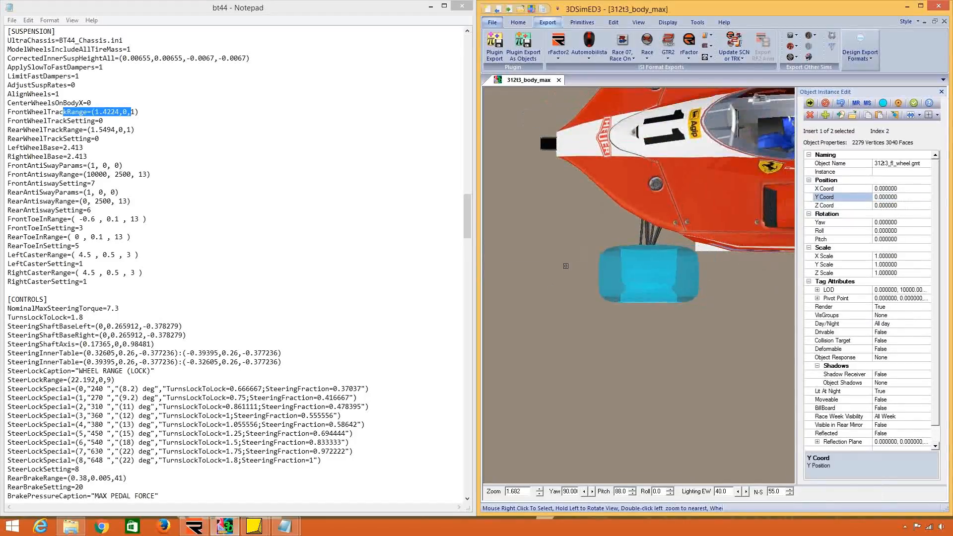
drag(645, 312, 762, 273)
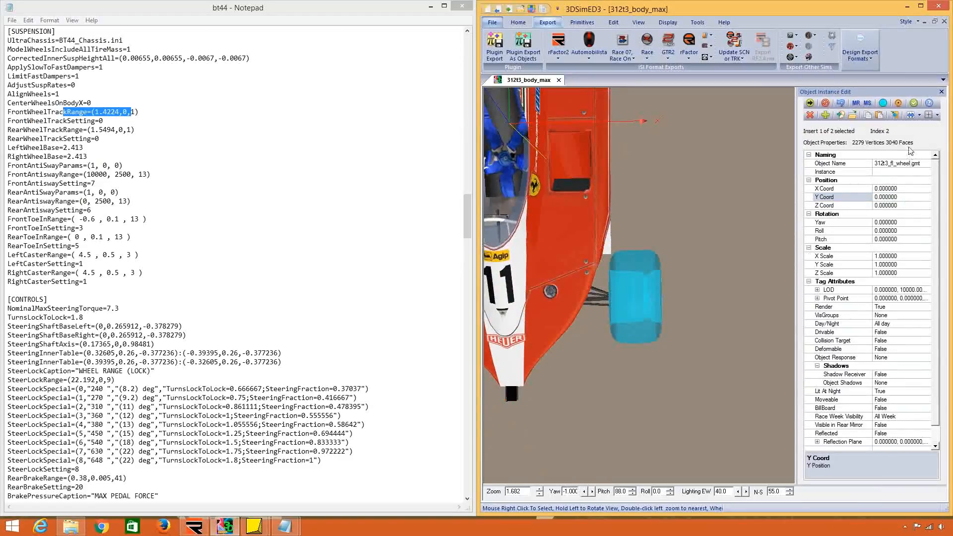
click(913, 104)
click(907, 6)
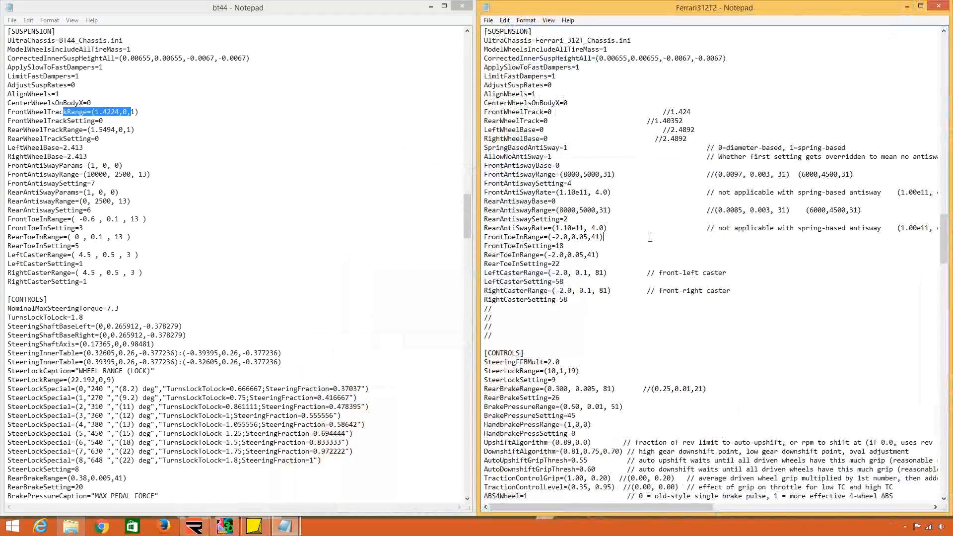
Compare the wheel track and wheelbase lines in Ferrari312T2 with the corresponding SUSPENSION entries in bt44.
drag(551, 141, 540, 120)
click(568, 121)
drag(687, 138, 584, 111)
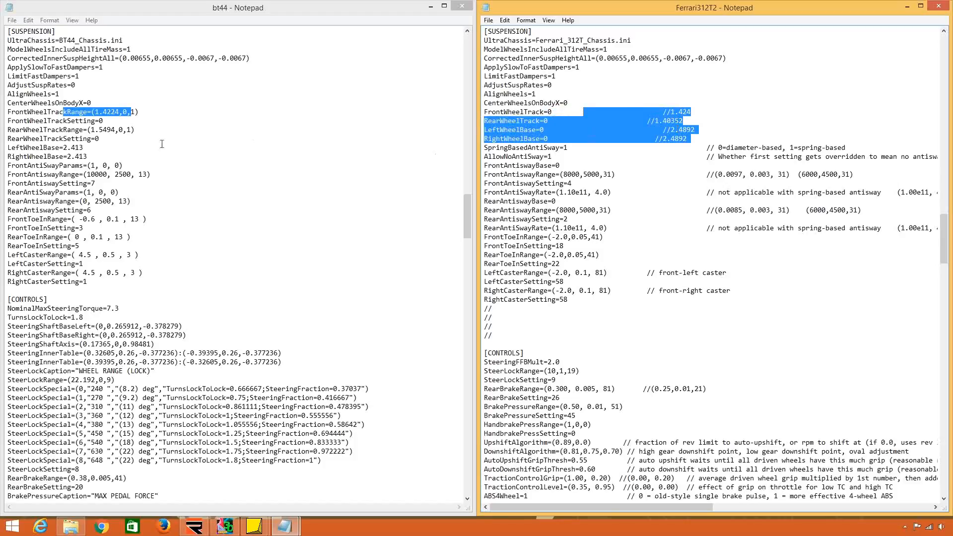
click(115, 130)
drag(135, 129, 83, 103)
click(83, 119)
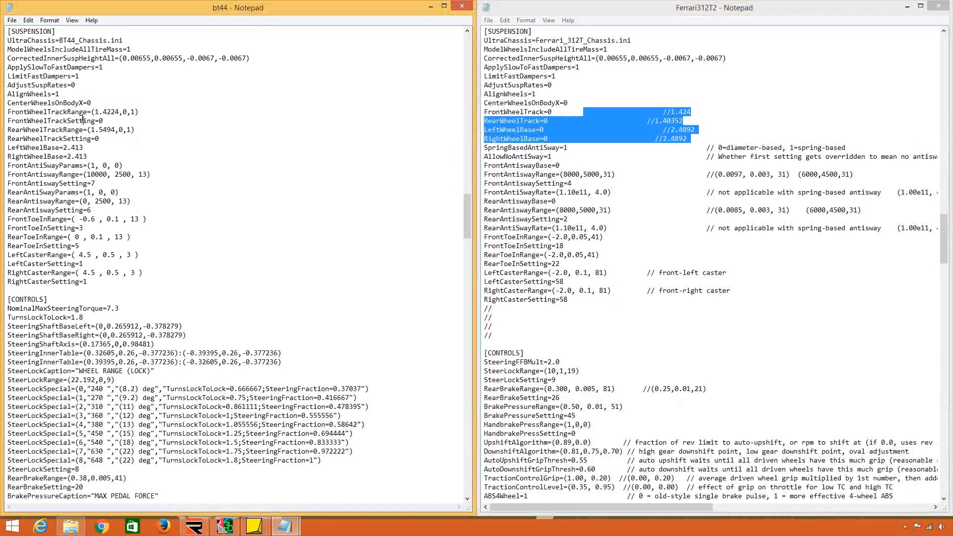
click(614, 148)
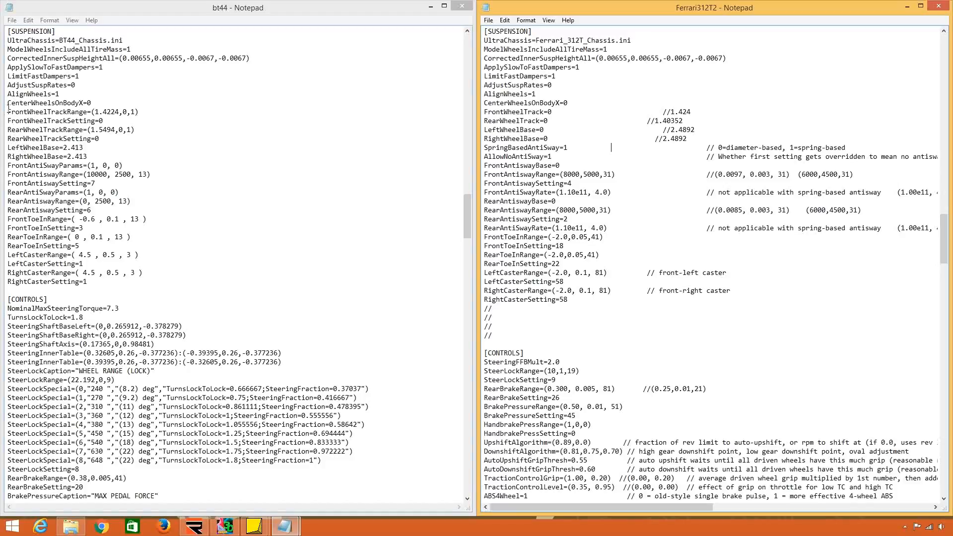
Replace the wheel track and wheelbase lines in Ferrari312T2 with bt44's lines from FrontWheelTrackRange to RightWheelBase.
drag(8, 109, 4, 169)
key(ctrl+c)
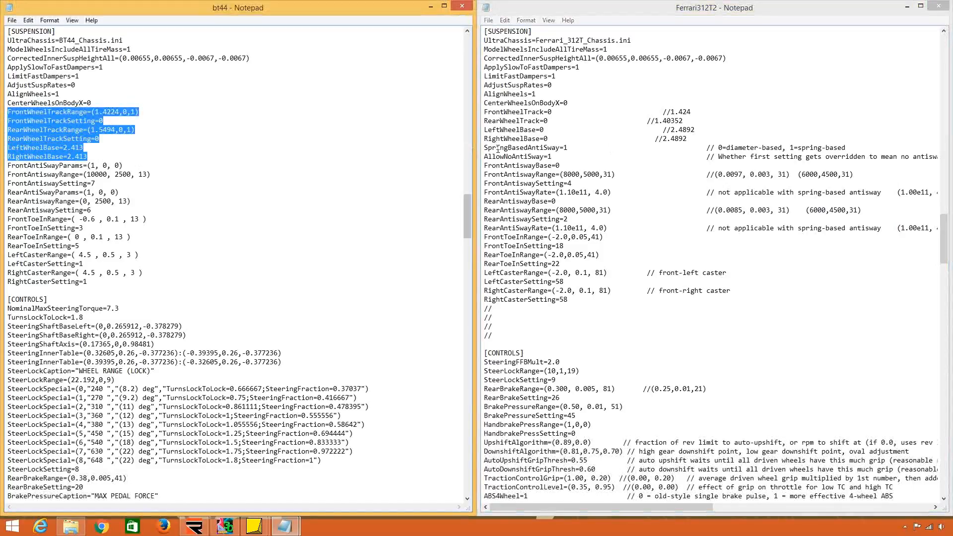
drag(484, 148, 484, 113)
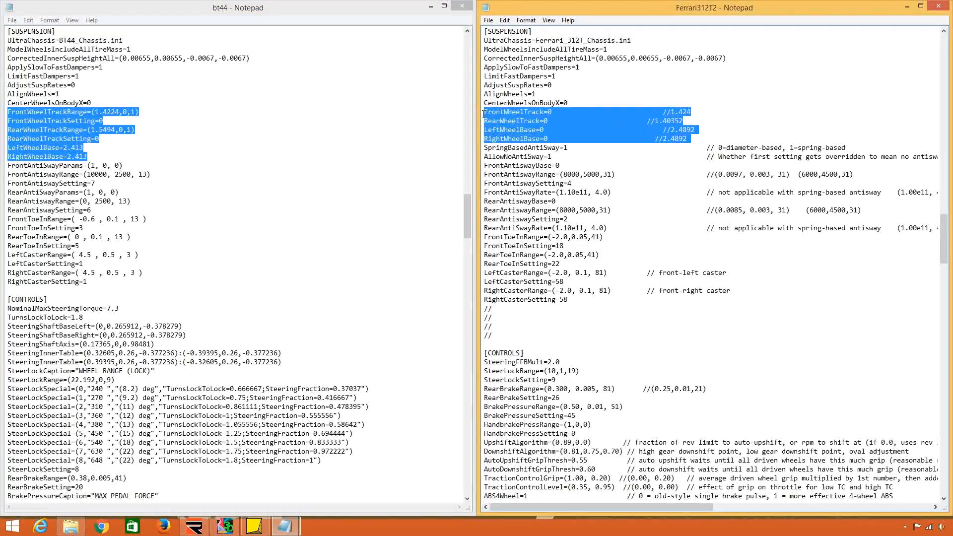
key(ctrl+v)
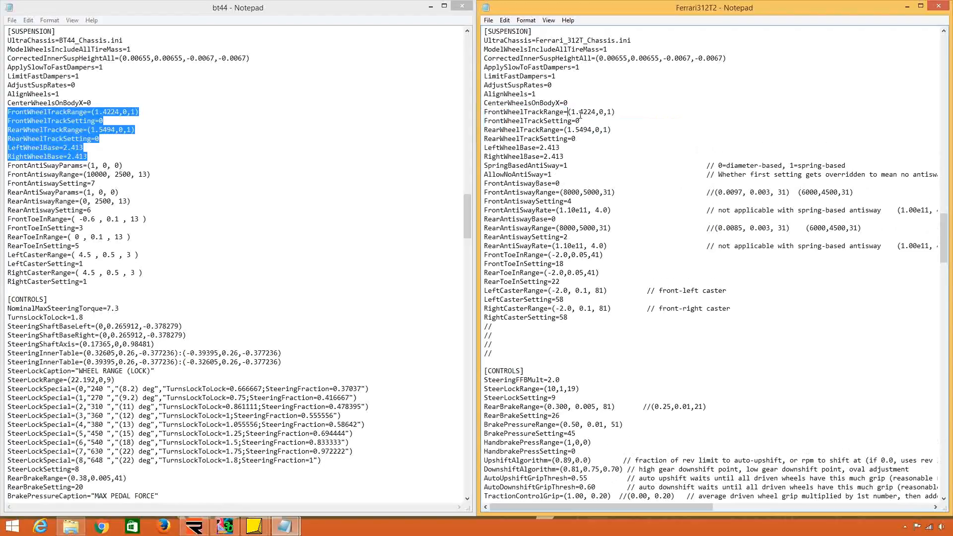
Set FrontWheelTrackRange, RearWheelTrackRange, LeftWheelBase and RightWheelBase to 0.0 in Ferrari312T2, commenting out the copied values with //.
click(572, 112)
text(//)
text(0)
text(.0)
key(Left)
text(0.0 //)
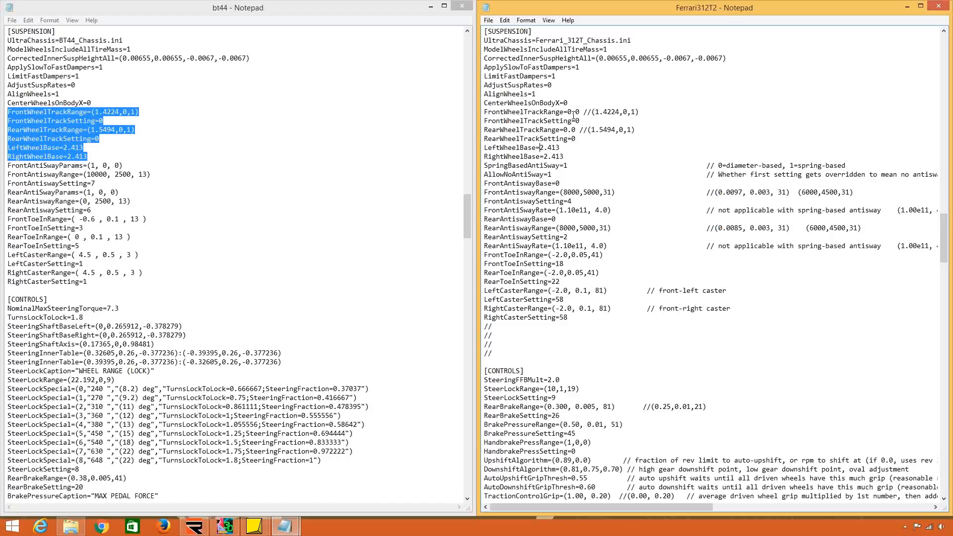
text(0.0 //)
text(0.0)
text( //)
Replace the rest of the Ferrari312T2 SUSPENSION section with bt44's anti-sway, toe-in and caster lines.
click(7, 165)
drag(7, 165, 22, 291)
key(ctrl+c)
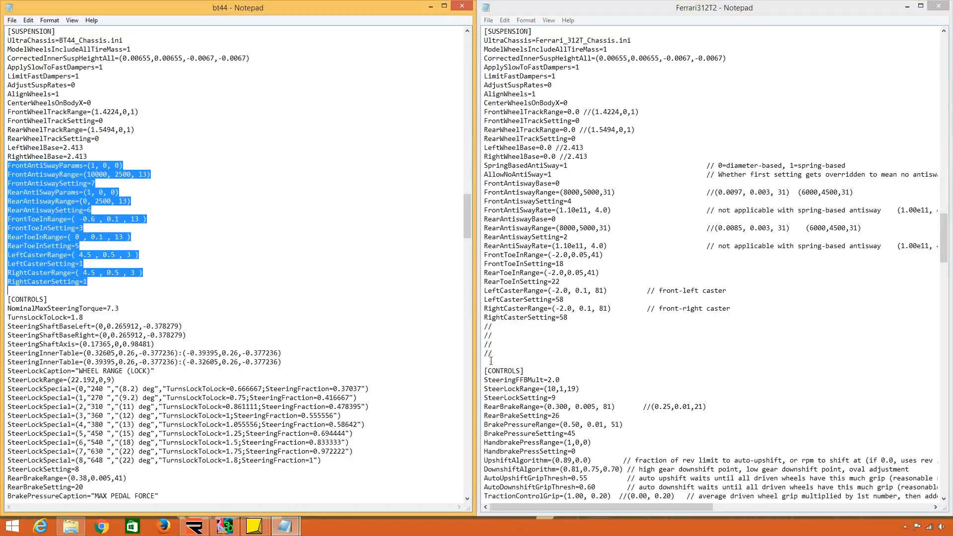
drag(492, 362, 484, 167)
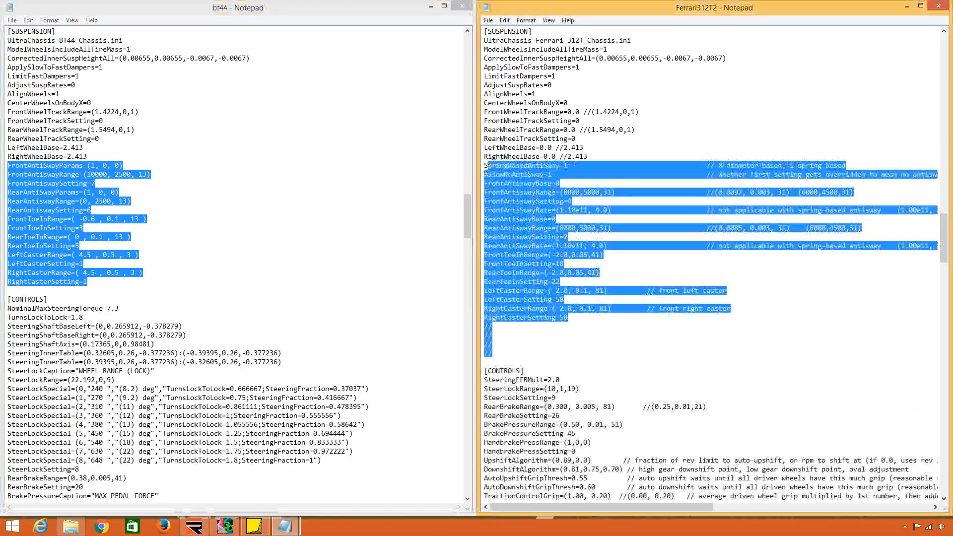
key(ctrl+v)
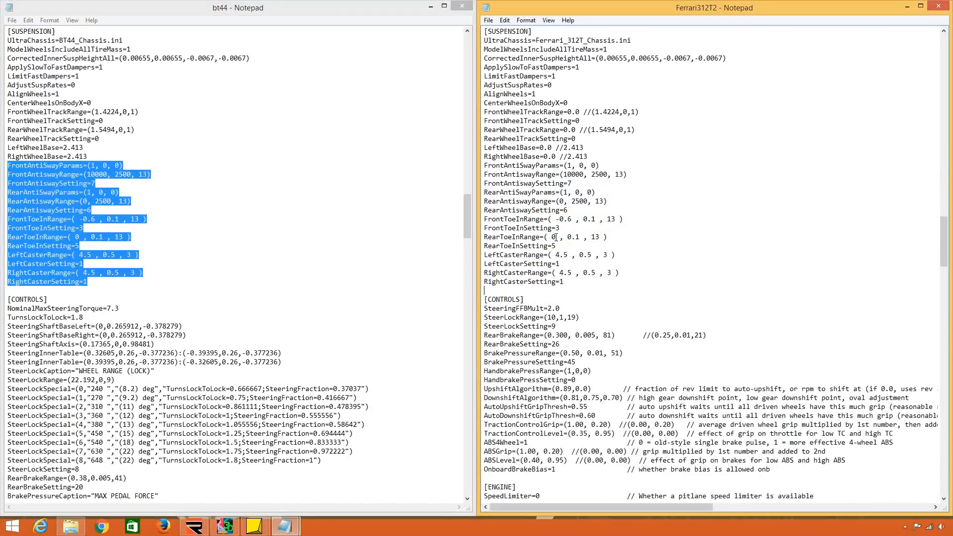
Compare the CONTROLS sections of both files, checking NominalMaxSteeringTorque in bt44 against SteeringFFBMult in Ferrari312T2.
scroll(557, 236, down, 8)
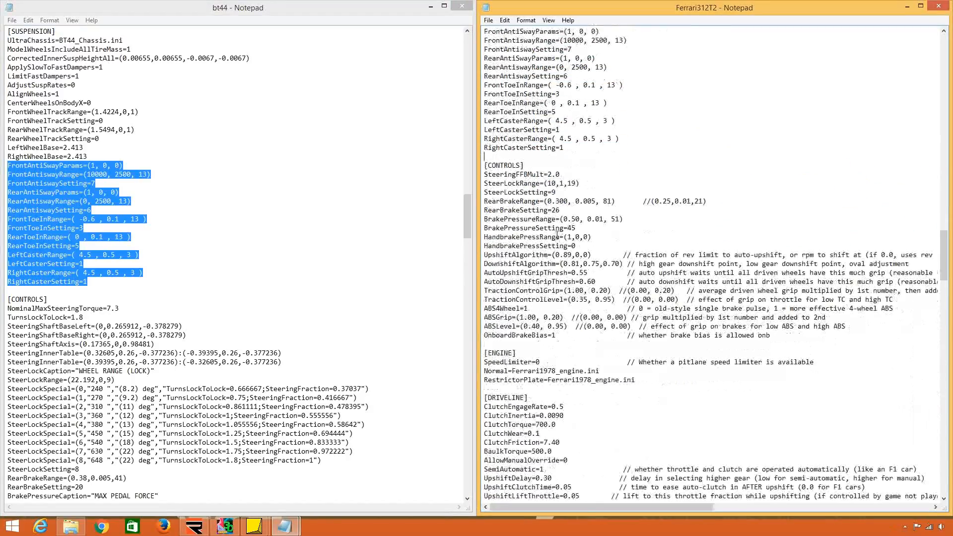
click(374, 269)
scroll(374, 269, down, 9)
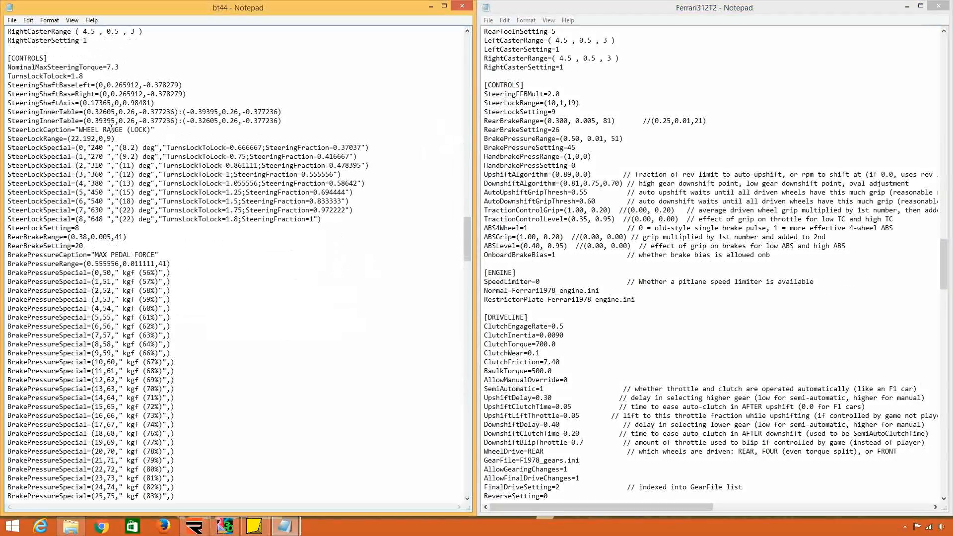
drag(35, 69, 78, 70)
drag(516, 94, 539, 94)
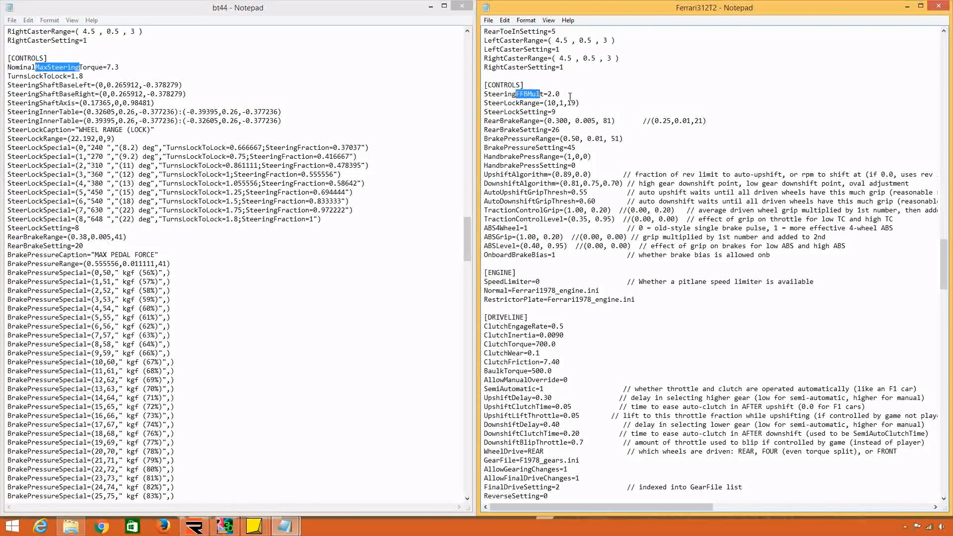
click(569, 95)
scroll(541, 119, down, 1)
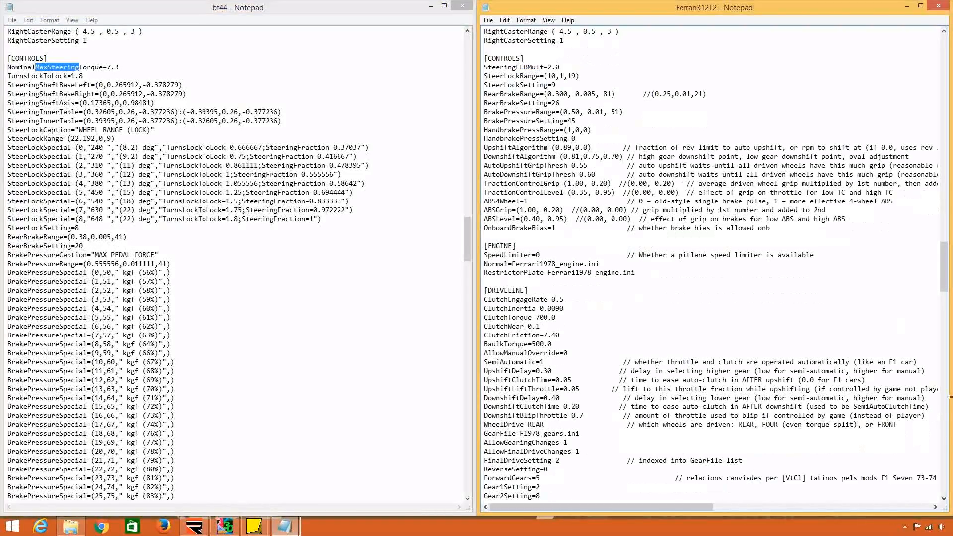
click(943, 498)
click(340, 319)
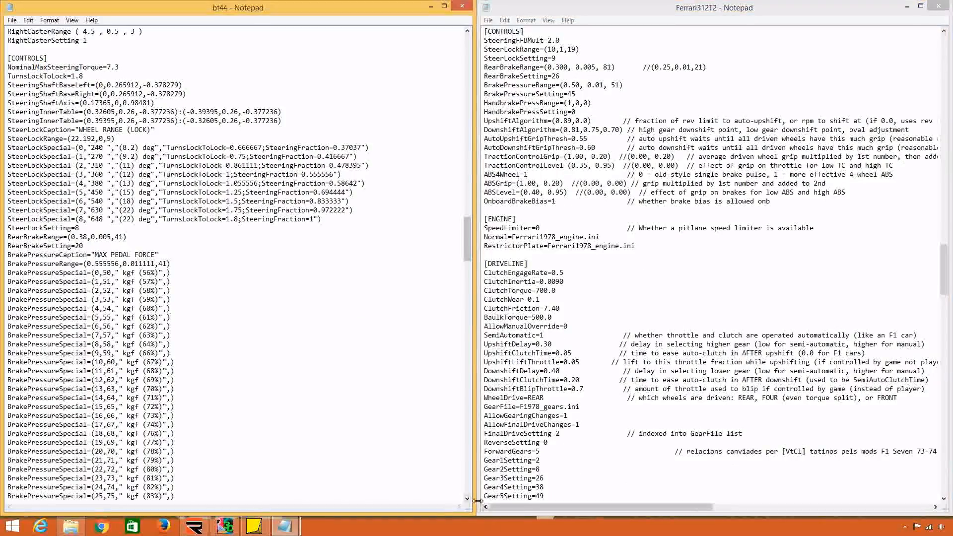
scroll(467, 498, down, 1)
click(630, 289)
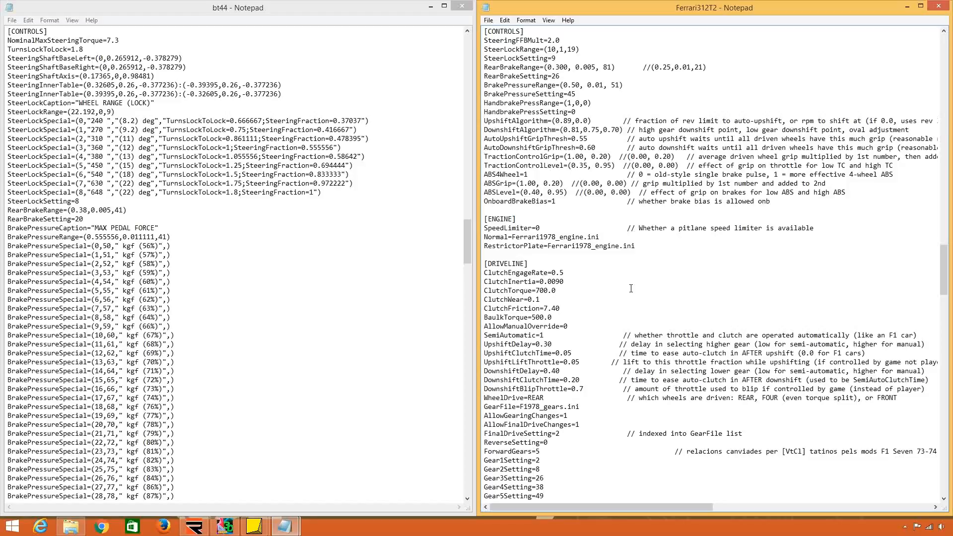
Examine the NominalMaxSteeringTorque and TurnsLockToLock values in the bt44 CONTROLS section.
drag(119, 40, 108, 39)
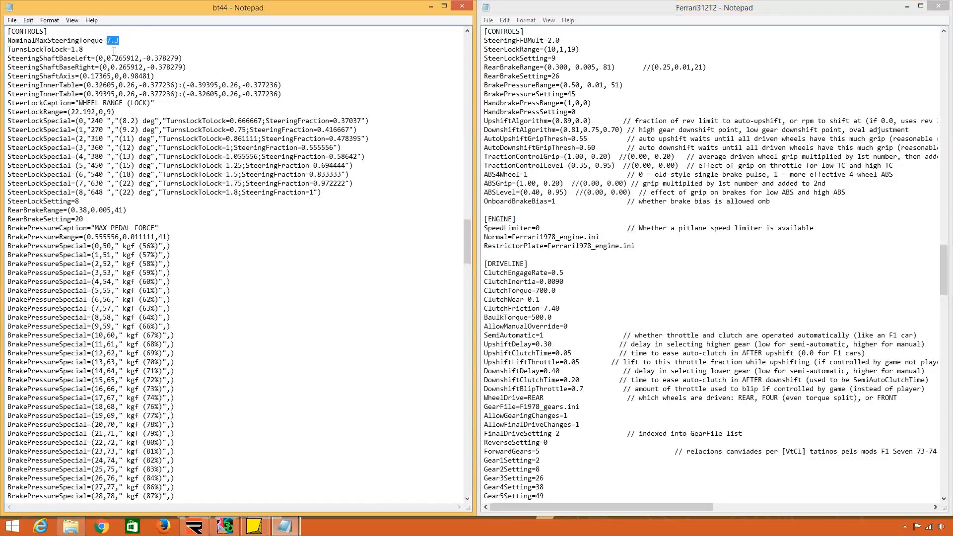
click(87, 50)
drag(63, 43, 89, 50)
click(89, 49)
drag(108, 39, 121, 41)
click(105, 42)
click(93, 236)
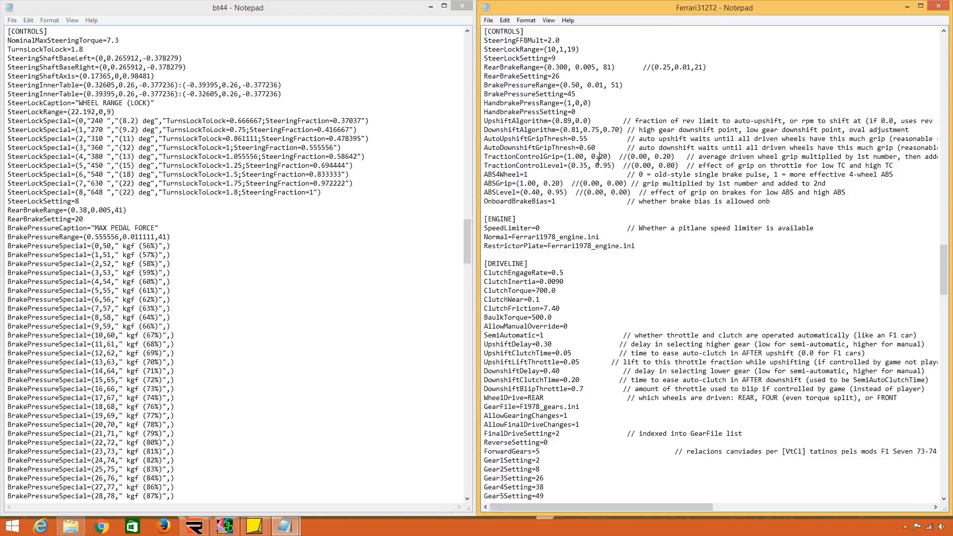
Replace all entries of the Ferrari312T2 CONTROLS section with bt44's lines from NominalMaxSteeringTorque to MarshalPushForce.
drag(8, 40, 29, 252)
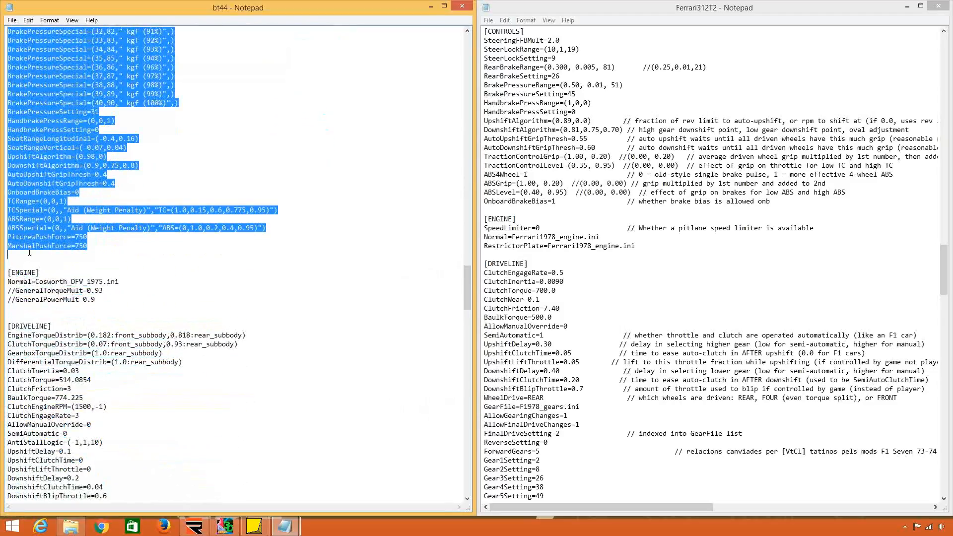
drag(502, 210, 480, 38)
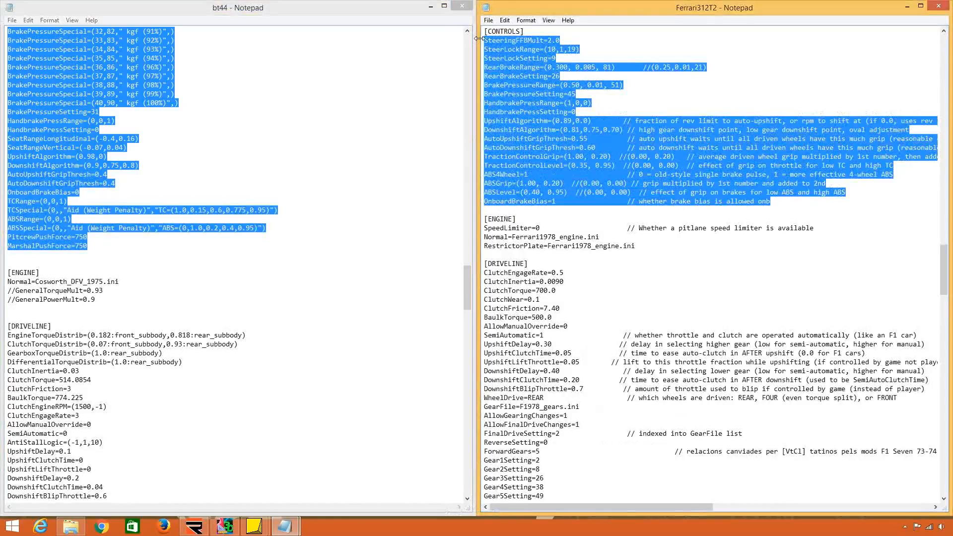
key(ctrl+v)
Review the pasted CONTROLS entries in Ferrari312T2, including the shift algorithms, grip thresholds, driving aids, PitcrewPushForce and MarshalPushForce.
scroll(577, 189, down, 8)
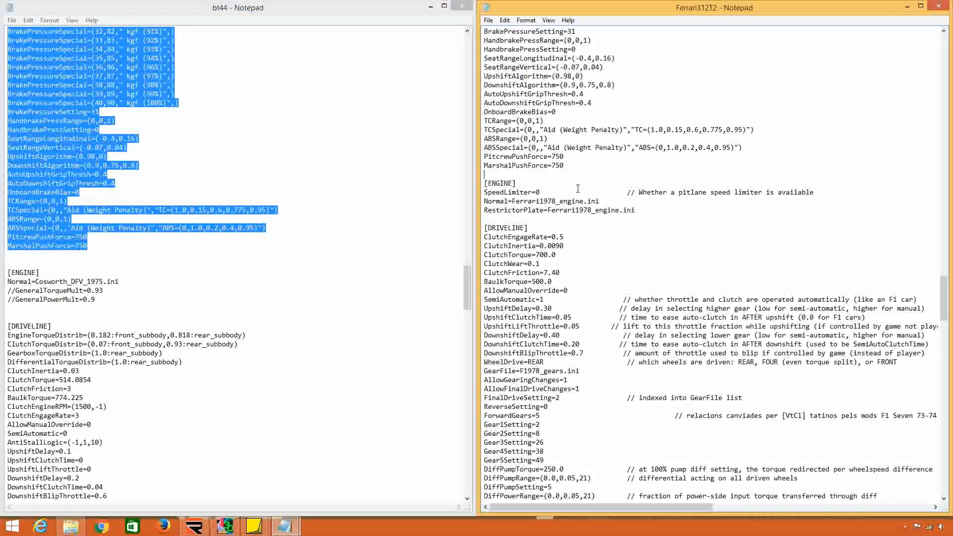
scroll(578, 189, up, 4)
click(571, 201)
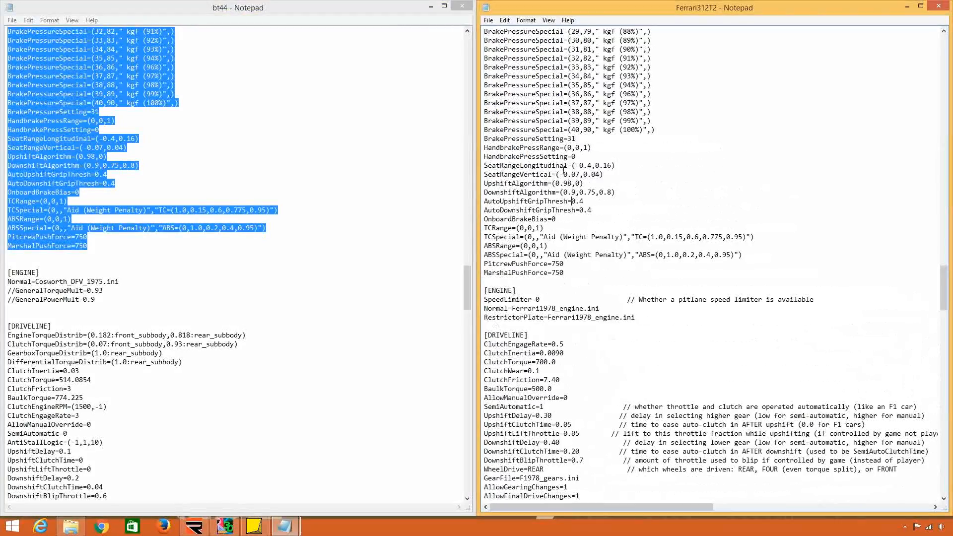
drag(500, 193, 540, 210)
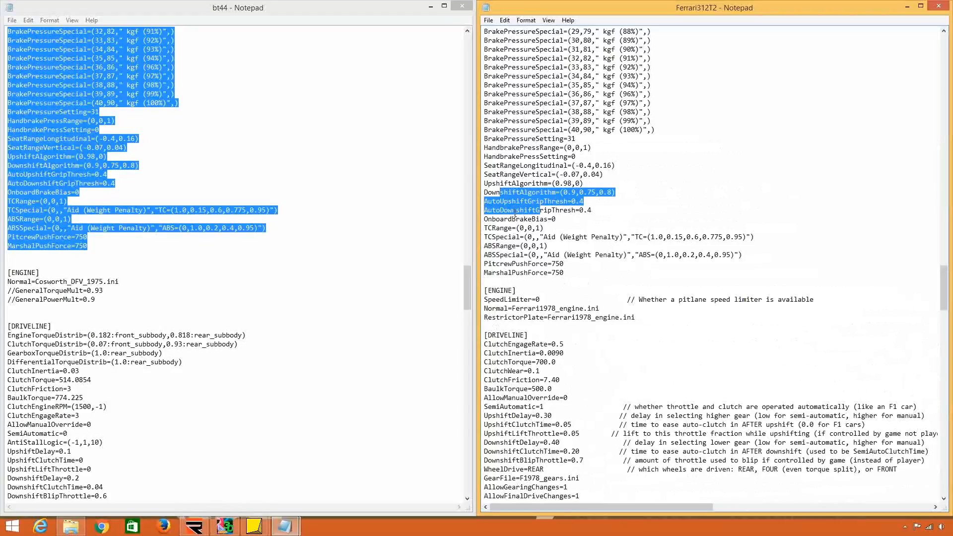
click(515, 213)
scroll(517, 206, down, 1)
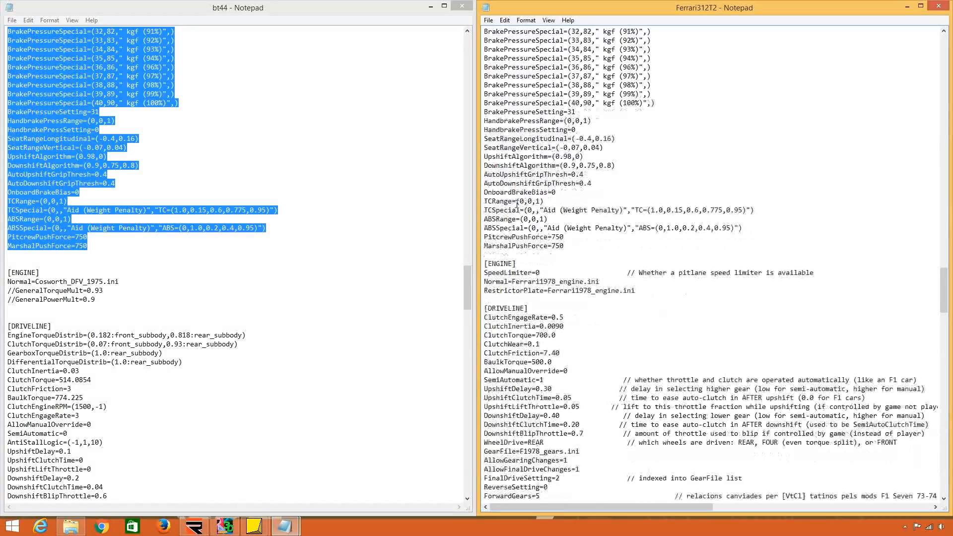
drag(571, 247, 486, 229)
click(500, 237)
drag(568, 246, 571, 241)
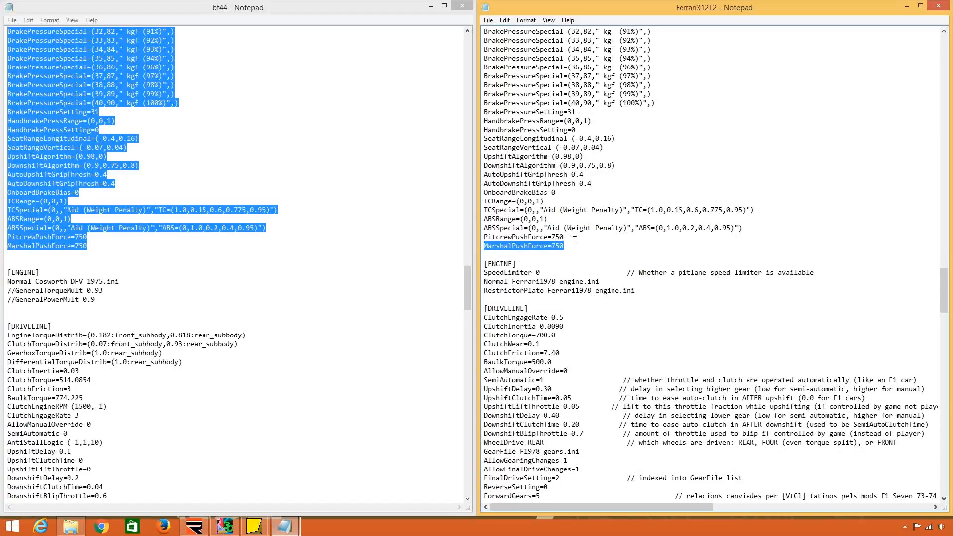
drag(575, 240, 491, 239)
click(550, 246)
scroll(549, 247, down, 2)
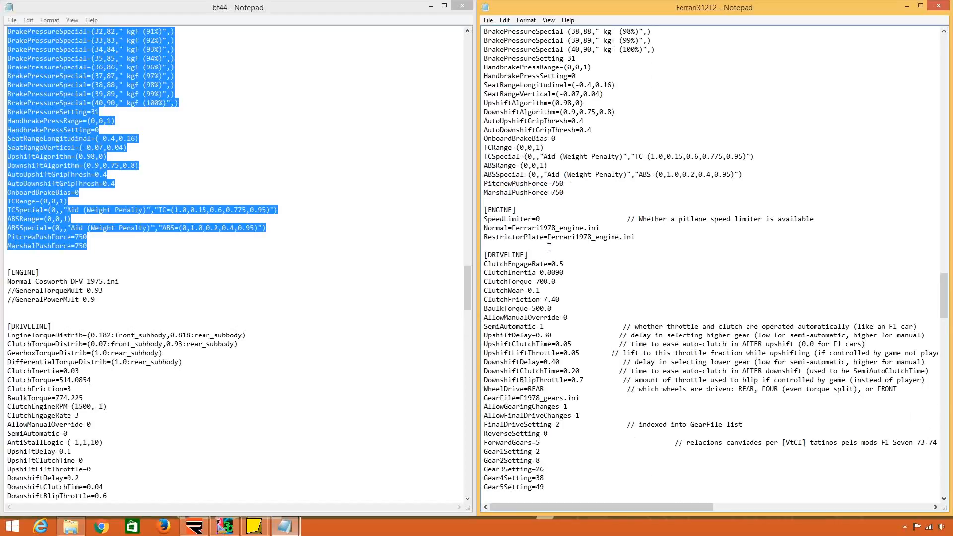
scroll(549, 247, down, 3)
scroll(548, 247, up, 15)
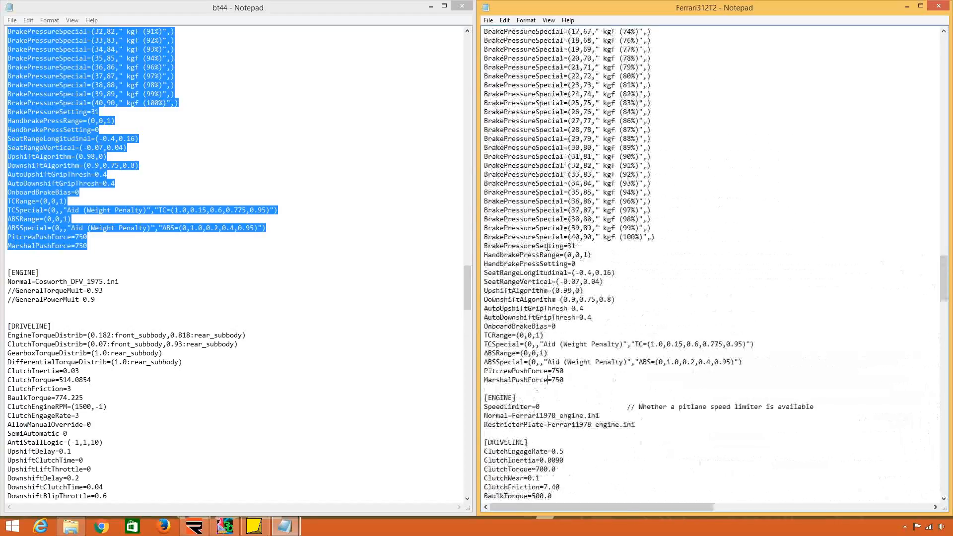
Try deleting all BrakePressureSpecial lines from the Ferrari312T2 CONTROLS section, and undo the deletion.
scroll(546, 247, down, 5)
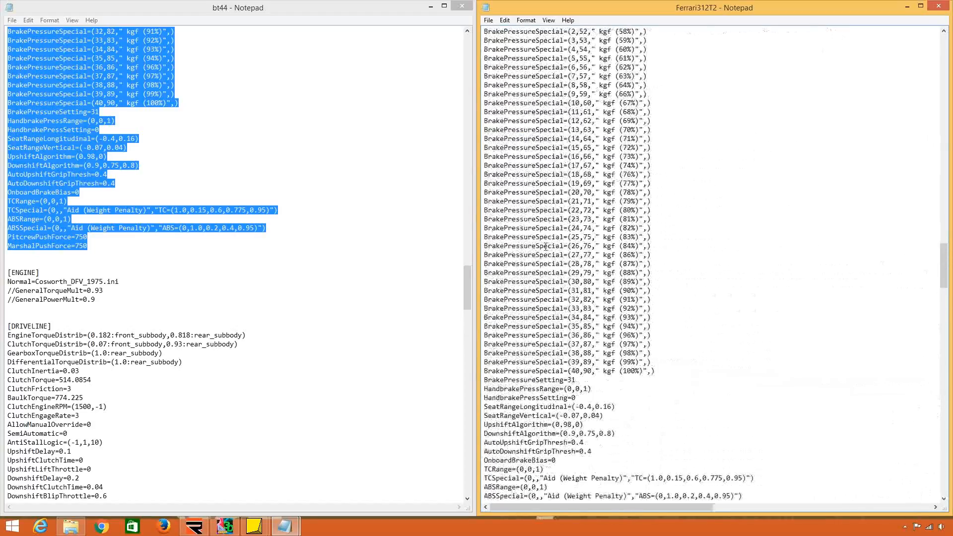
scroll(545, 246, up, 1)
drag(664, 398, 674, 479)
click(602, 147)
key(Delete)
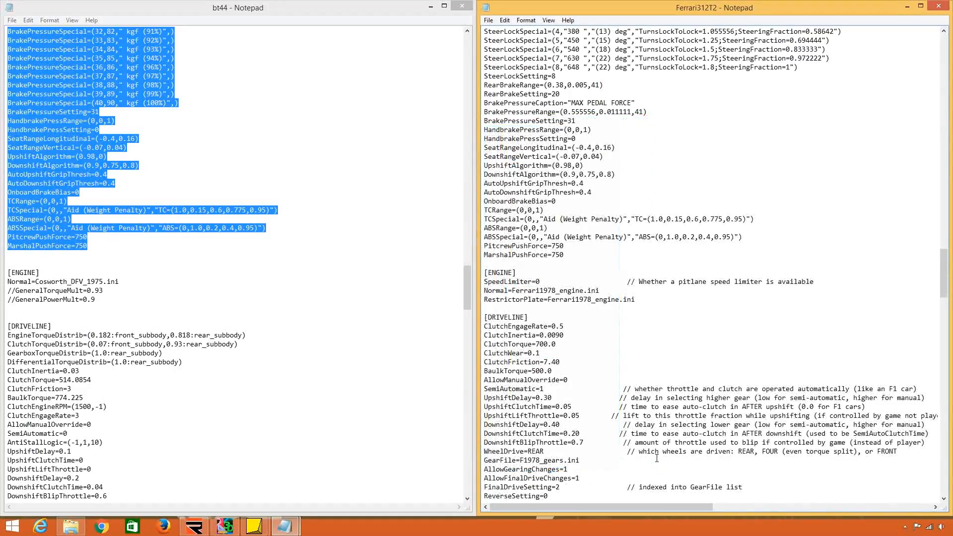
key(ctrl+z)
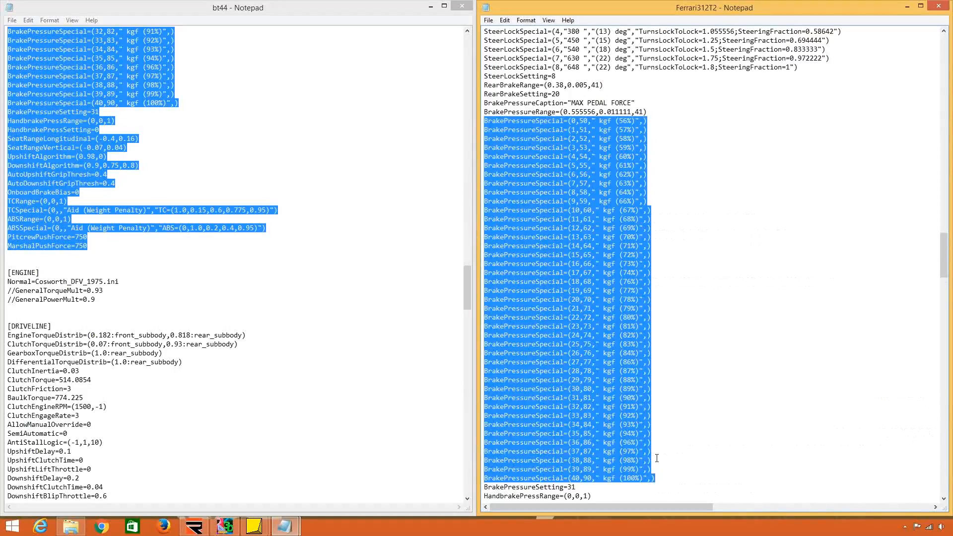
Examine the BrakePressureSpecial entries in the Ferrari312T2 CONTROLS section, from index 0 to index 40.
click(614, 337)
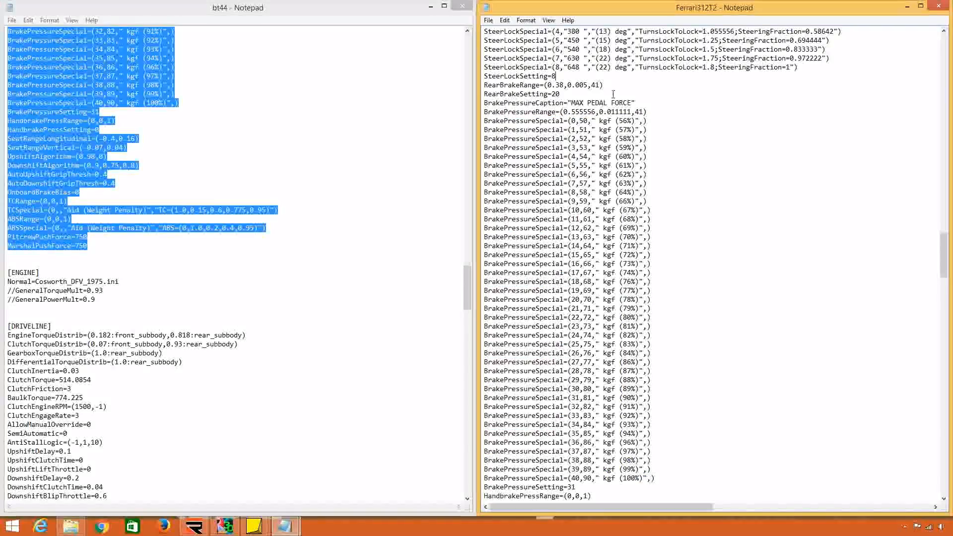
drag(619, 121, 631, 130)
click(628, 141)
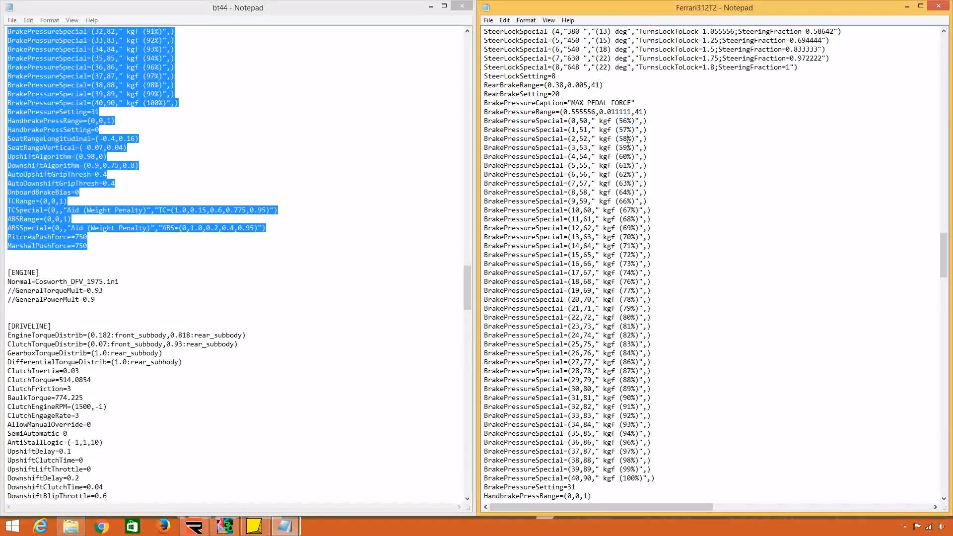
drag(627, 478, 640, 478)
drag(636, 344, 622, 344)
click(622, 290)
scroll(612, 287, down, 2)
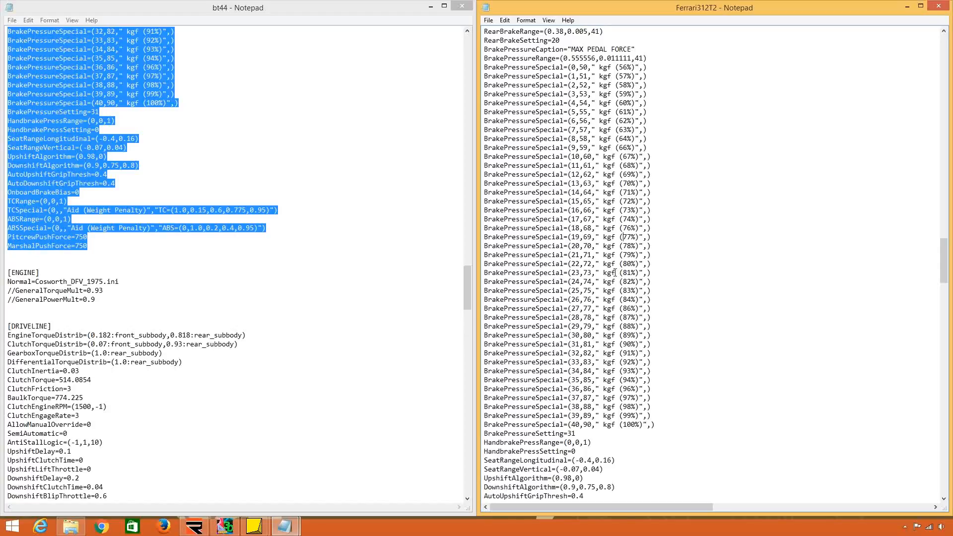
scroll(635, 218, up, 3)
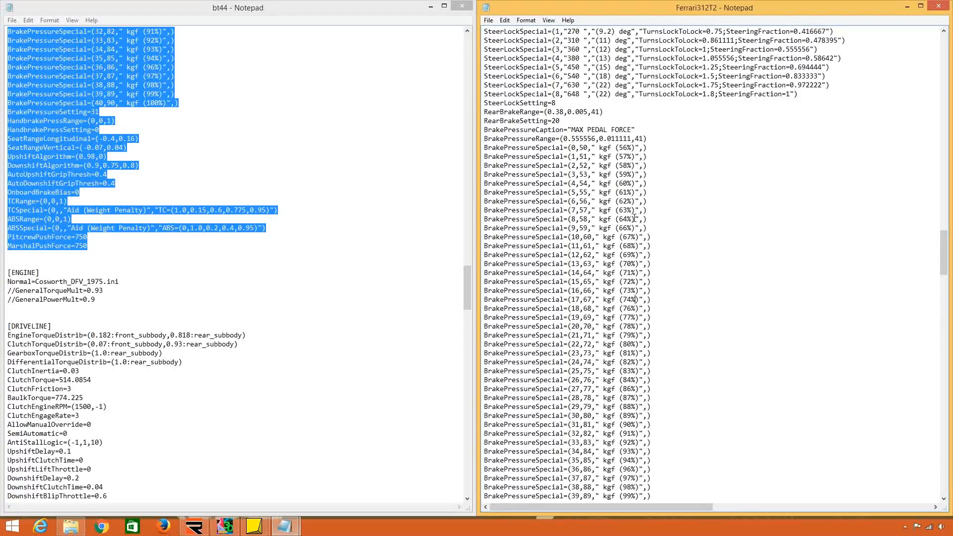
drag(485, 148, 520, 152)
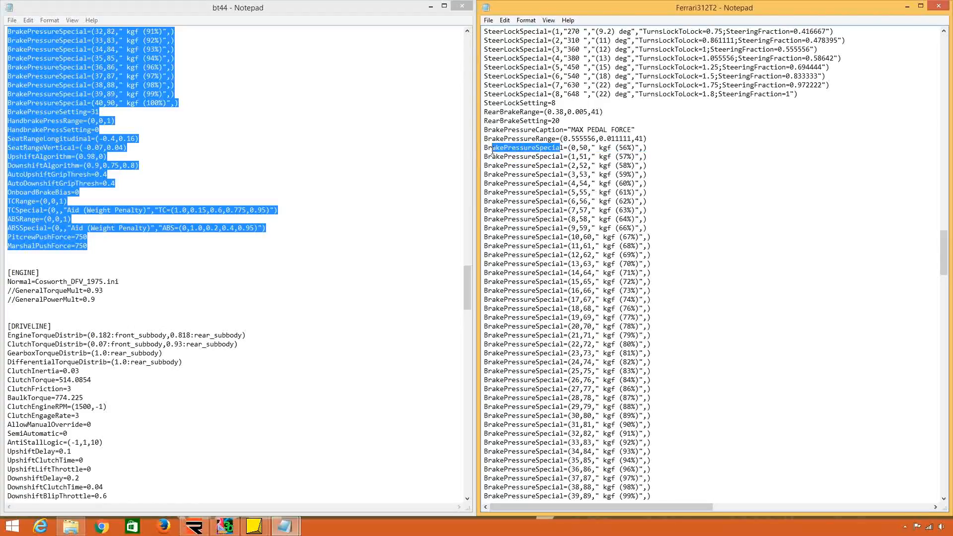
click(540, 166)
Examine the SteerLockSpecial entries and their degree labels in the Ferrari312T2 CONTROLS section.
scroll(534, 199, up, 3)
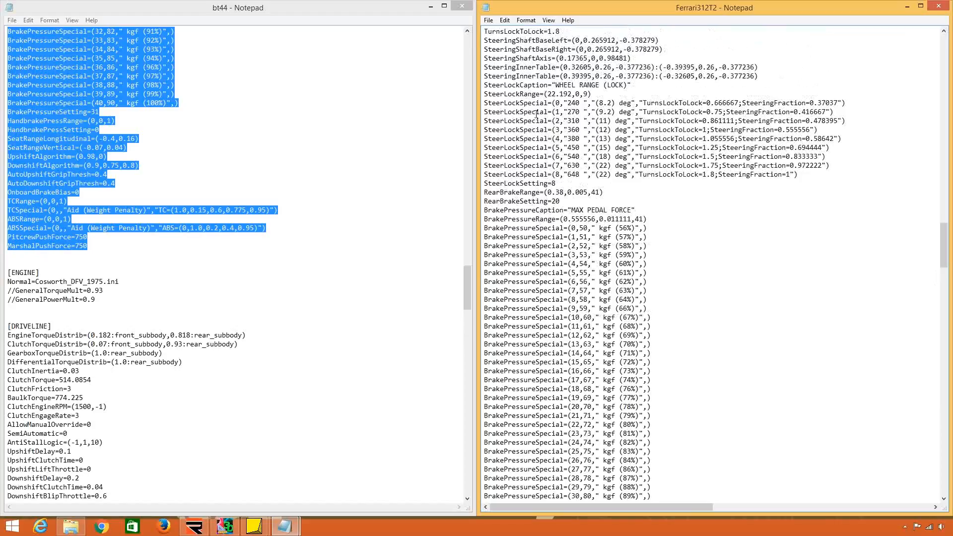
drag(528, 102, 555, 167)
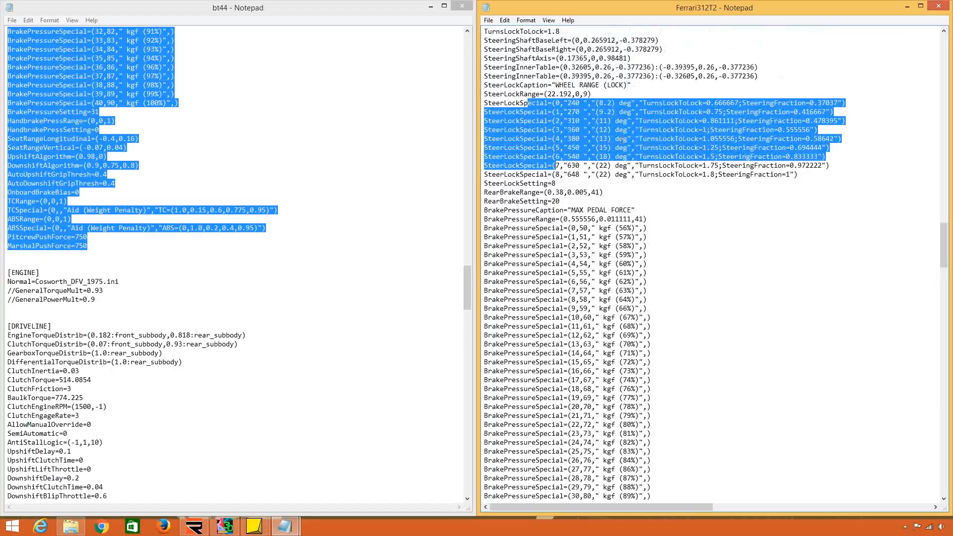
double_click(626, 103)
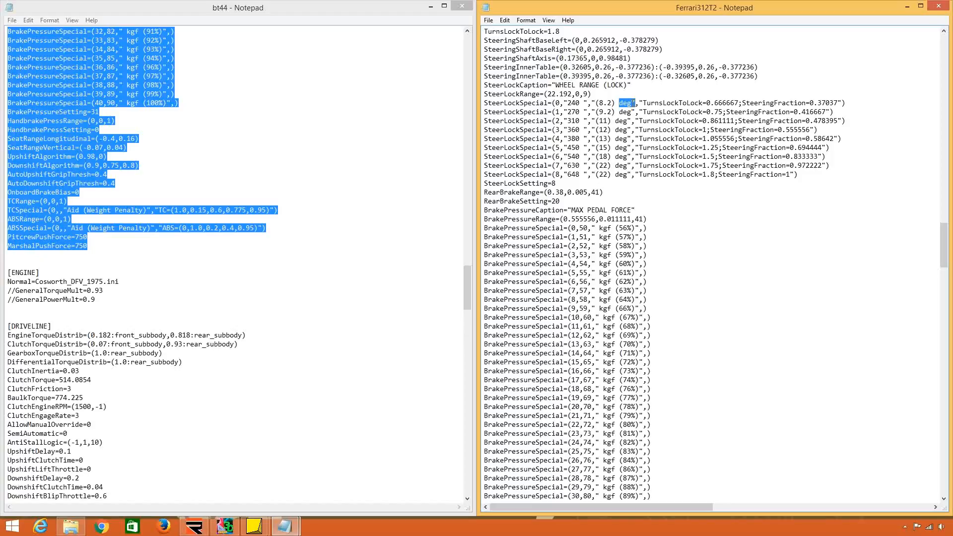
click(604, 104)
Replace the Ferrari312T2 ENGINE entries with bt44's Normal=Cosworth_DFV_1975.ini line and its commented GeneralTorqueMult and GeneralPowerMult lines.
scroll(627, 132, down, 12)
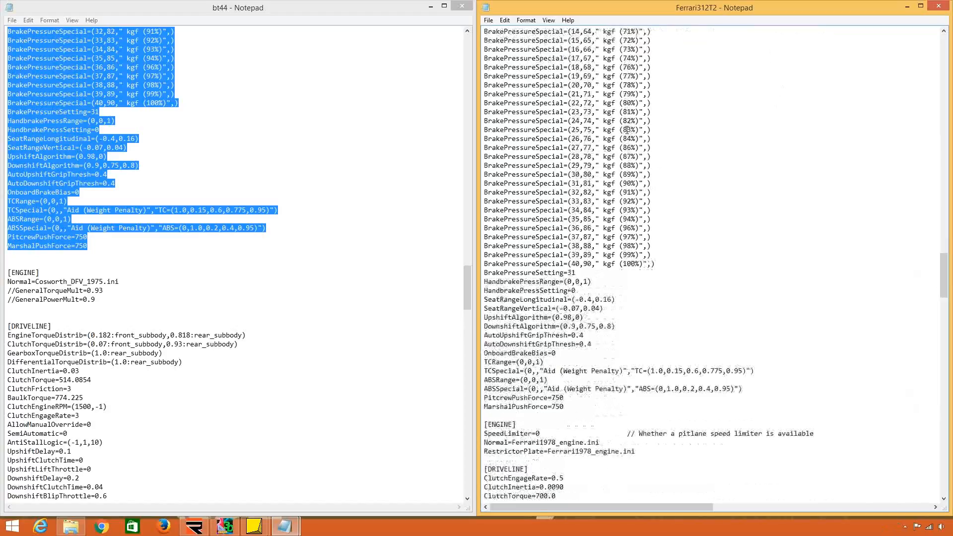
scroll(627, 129, down, 11)
click(200, 275)
scroll(200, 279, down, 1)
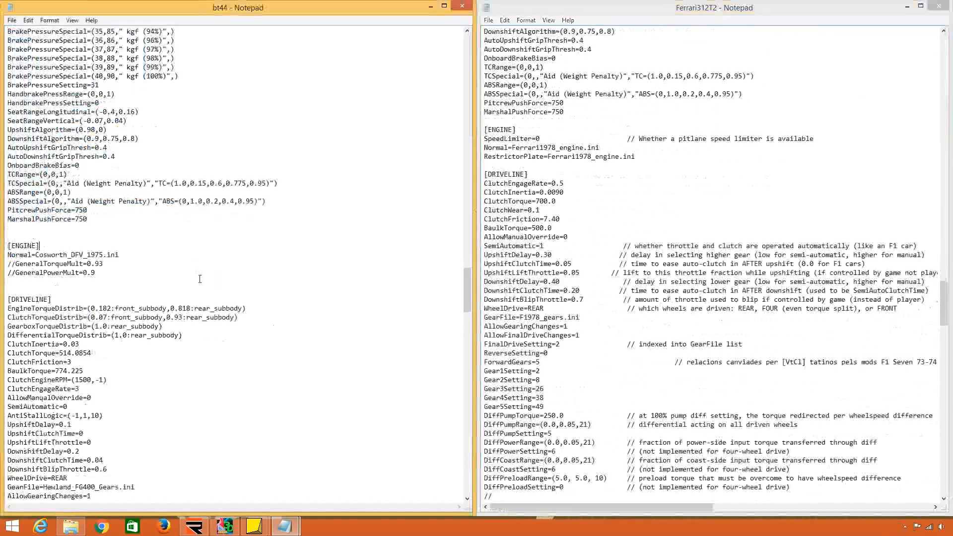
scroll(200, 279, down, 1)
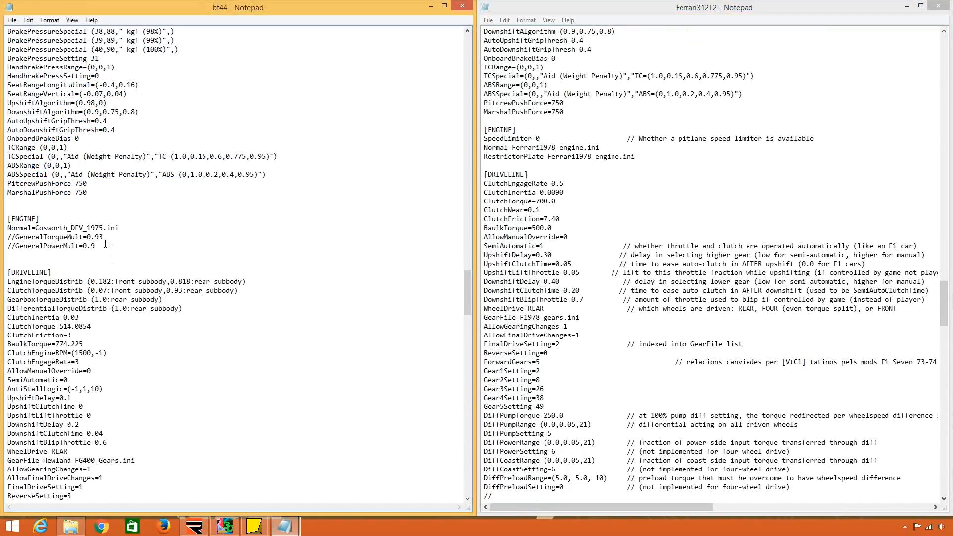
drag(105, 244, 54, 220)
key(ctrl+c)
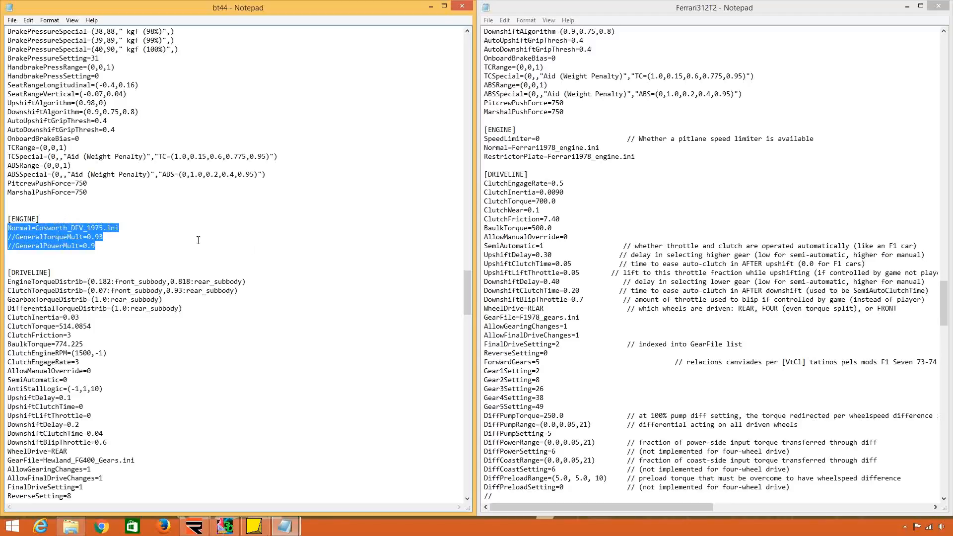
drag(637, 157, 527, 127)
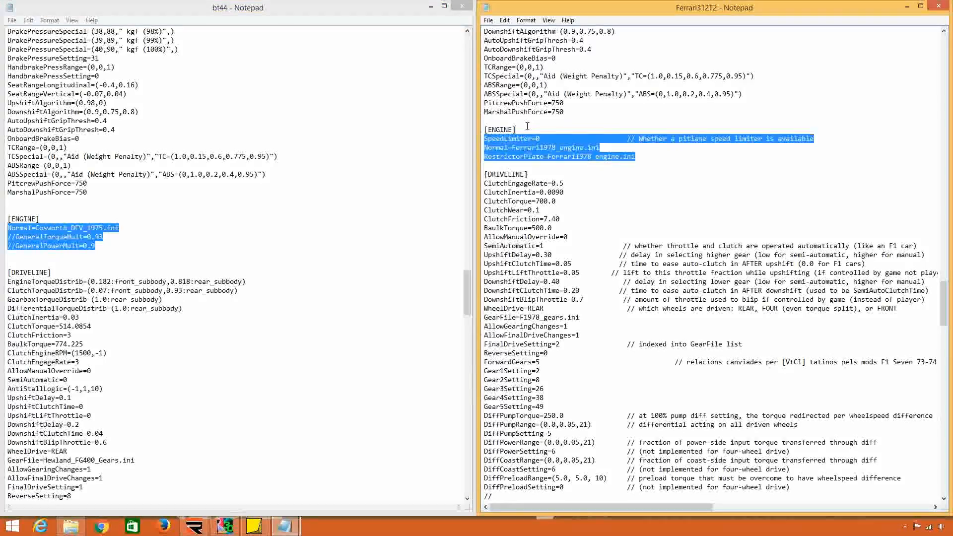
key(ctrl+v)
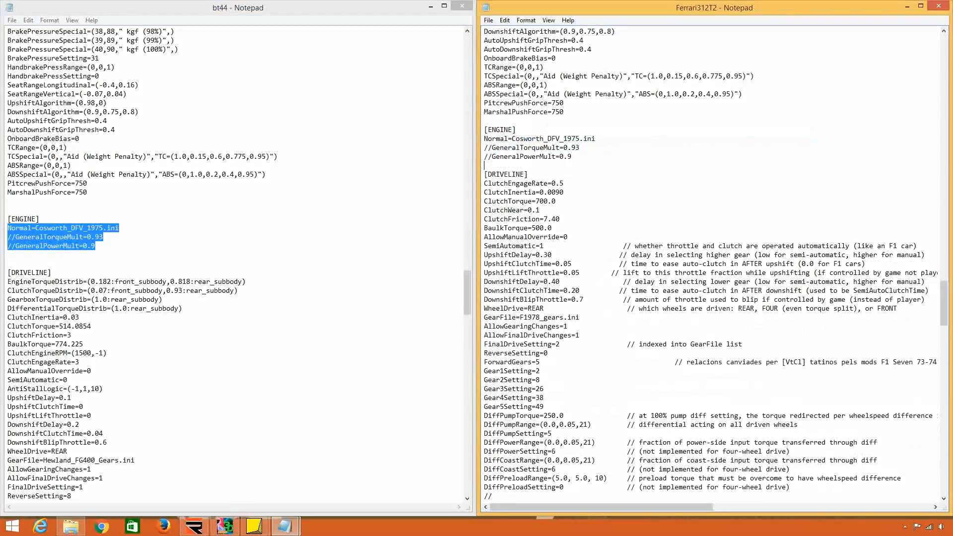
Rename the Cosworth_DFV_1975 file in the rF2 Physics folder to Ferrari_Engine_1978 and copy the new name.
click(431, 6)
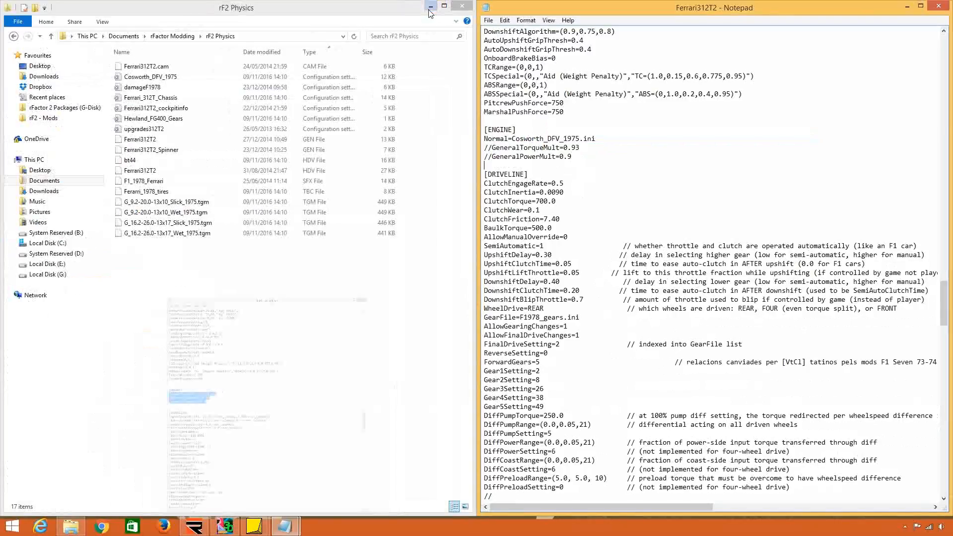
right_click(217, 78)
click(257, 261)
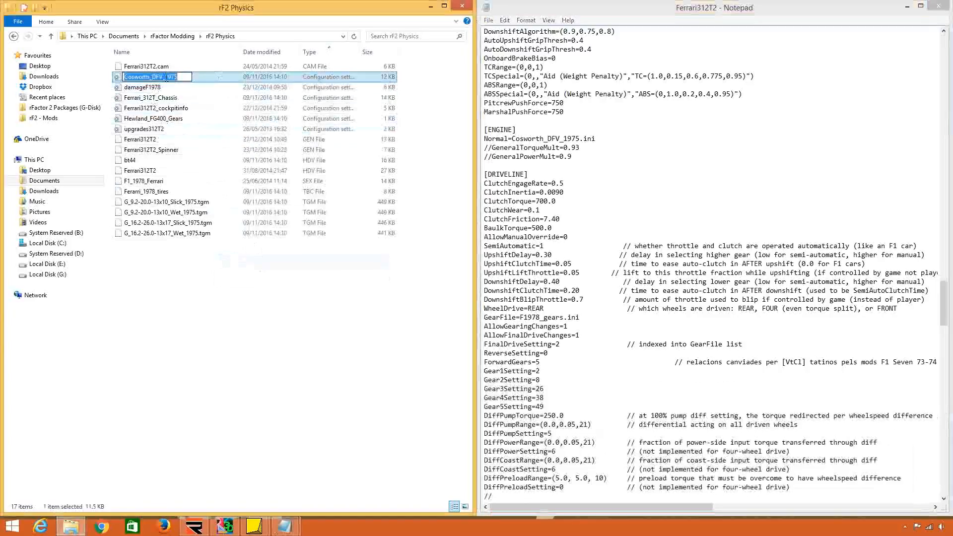
drag(163, 77, 83, 88)
text(f)
key(BackSpace)
text(Ferra)
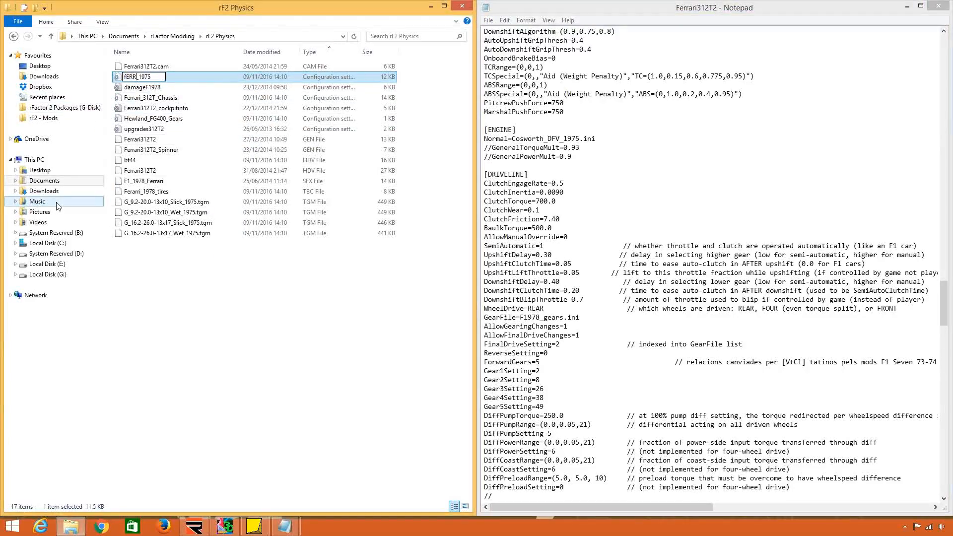
text(ri)
key(End)
key(BackSpace)
text(8)
key(Left)
key(Left)
key(Left)
key(Left)
text(Engine_)
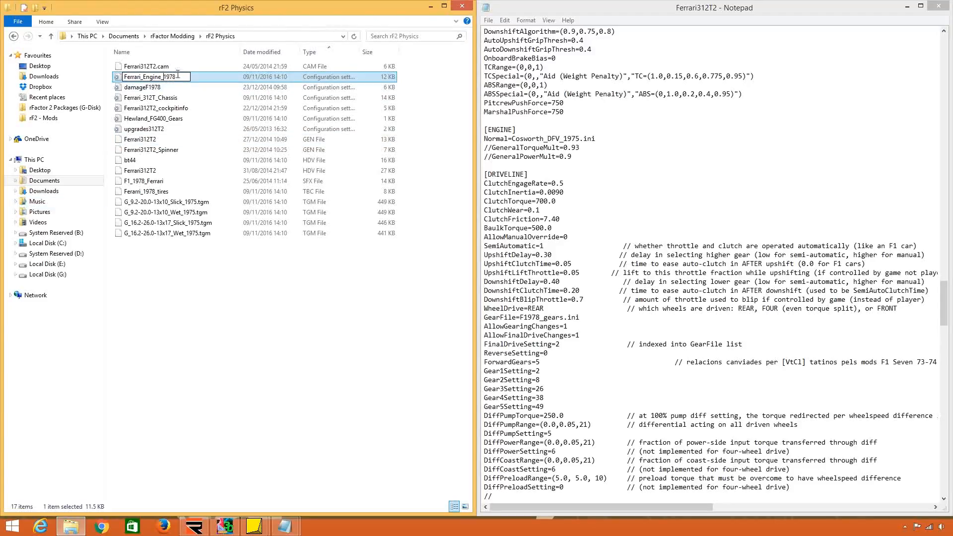
drag(178, 77, 83, 79)
key(ctrl+c)
key(Return)
Set the Normal entry of the Ferrari312T2 ENGINE section to Ferrari_Engine_1978.ini.
click(579, 148)
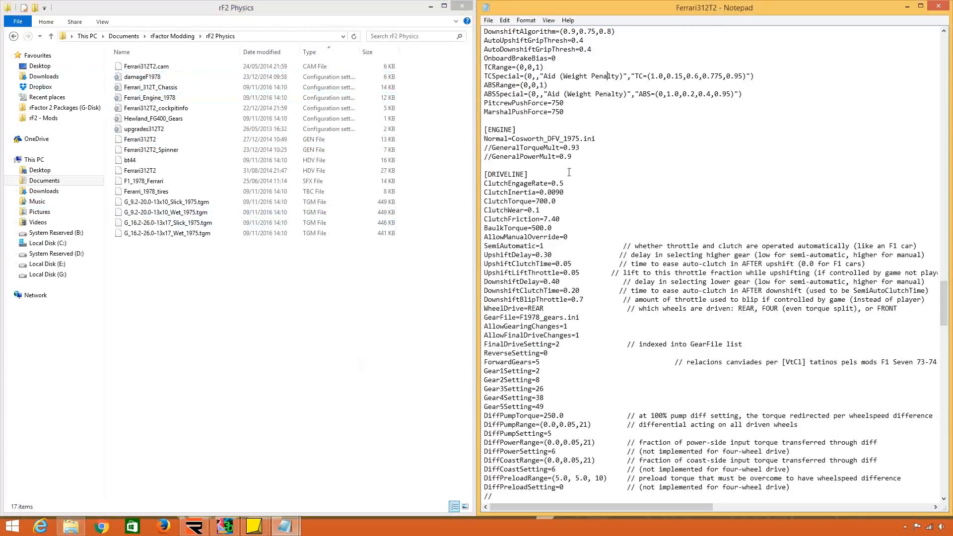
drag(580, 138, 512, 139)
key(ctrl+v)
Examine the engine, clutch, gearbox and differential torque distribution lines in the bt44 DRIVELINE section.
scroll(539, 183, down, 4)
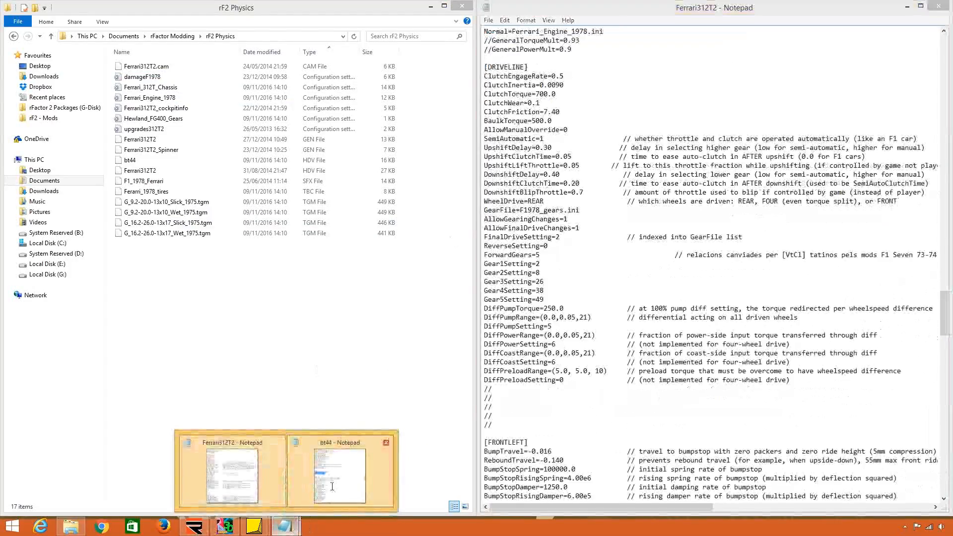
click(333, 469)
click(192, 282)
scroll(190, 286, down, 6)
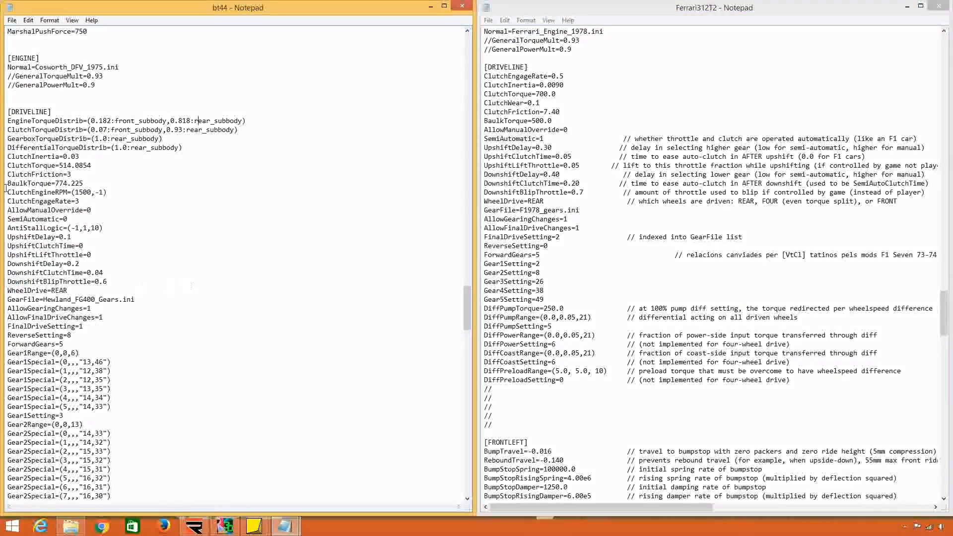
drag(7, 121, 174, 139)
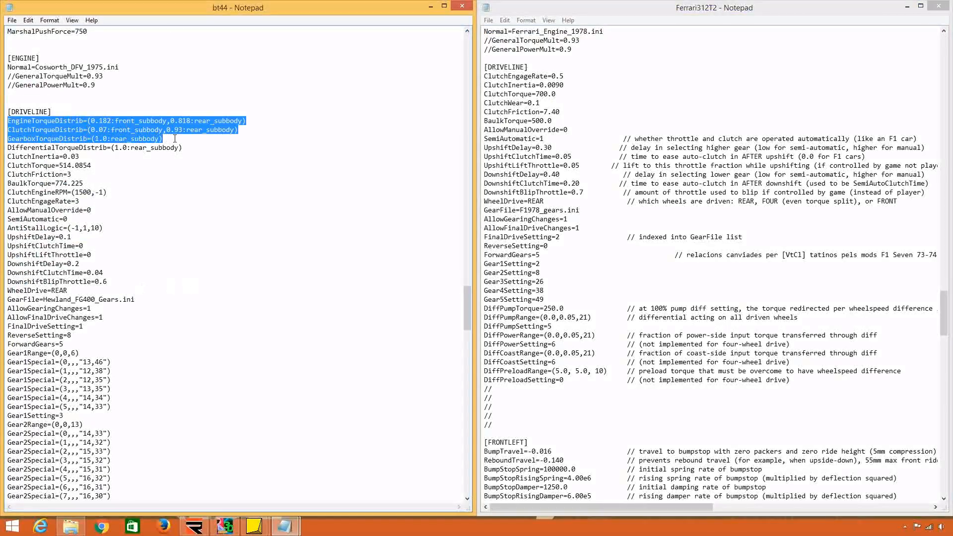
click(182, 129)
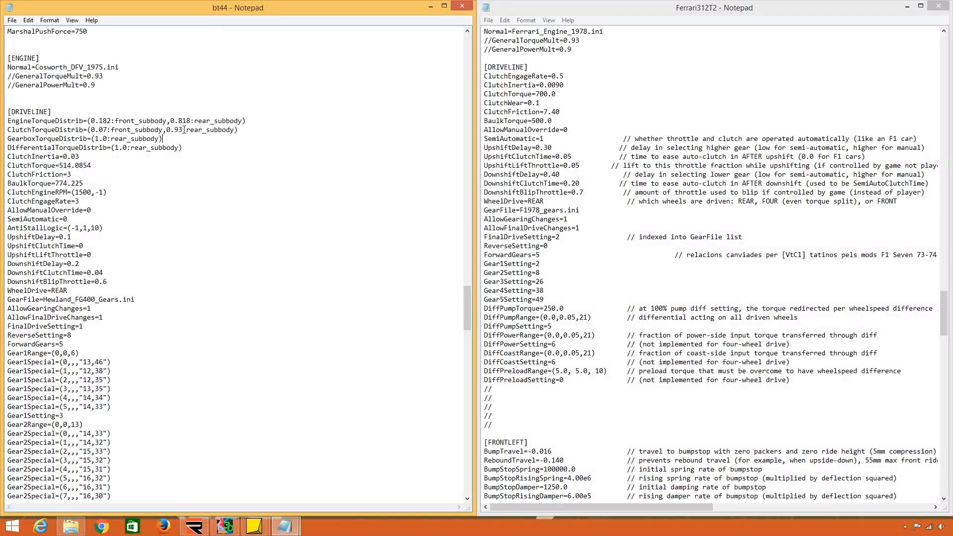
key(shift+Left)
key(shift+Left)
click(192, 120)
key(shift+Left)
key(shift+Left)
key(shift+Left)
click(127, 147)
drag(95, 138, 113, 138)
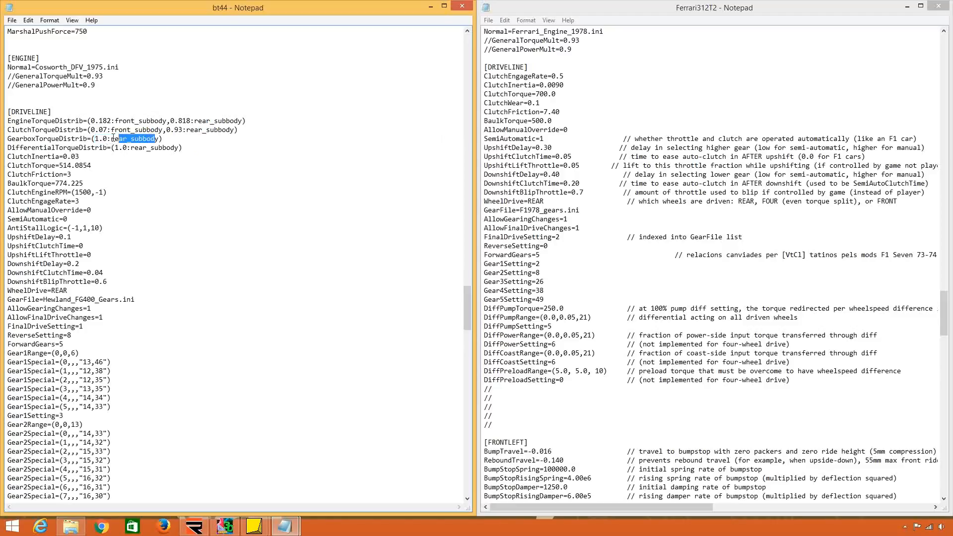
click(167, 138)
drag(183, 147, 120, 112)
click(138, 149)
click(53, 112)
Replace the Ferrari312T2 DRIVELINE entries from ClutchEngageRate through WheelDrive with bt44's lines from EngineTorqueDistrib through WheelDrive=REAR.
scroll(56, 114, down, 3)
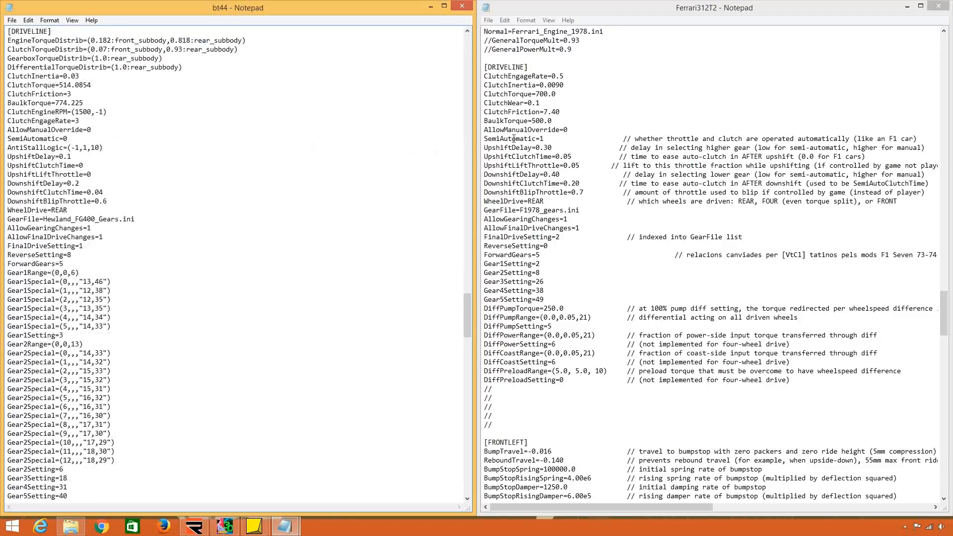
click(544, 139)
scroll(544, 139, down, 2)
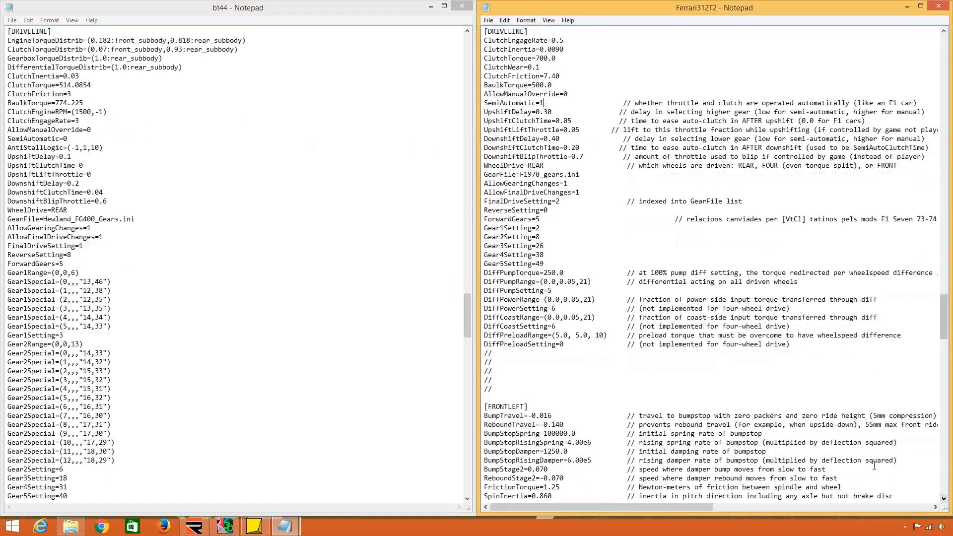
drag(54, 32, 72, 210)
key(ctrl+c)
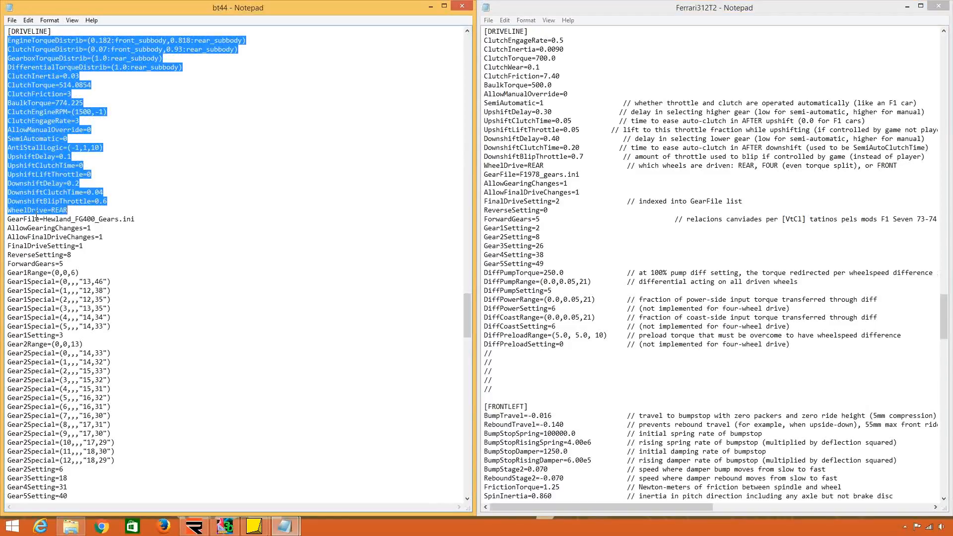
click(548, 164)
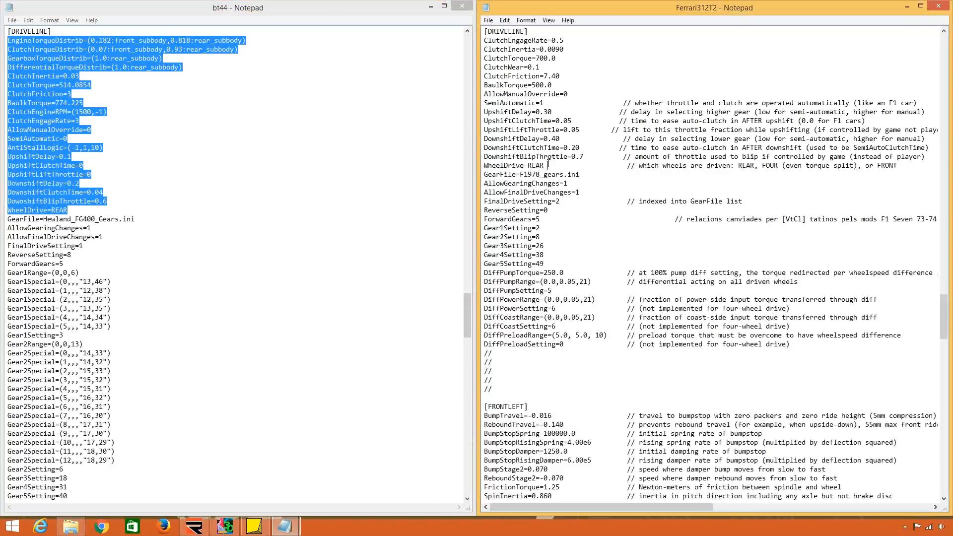
drag(900, 165, 485, 42)
key(BackSpace)
key(ctrl+v)
click(515, 43)
key(BackSpace)
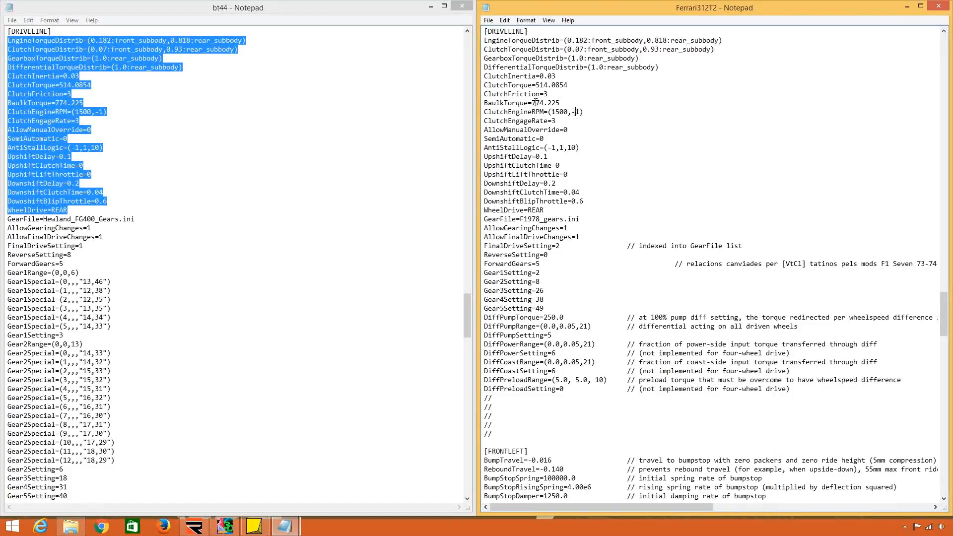
click(279, 92)
click(627, 162)
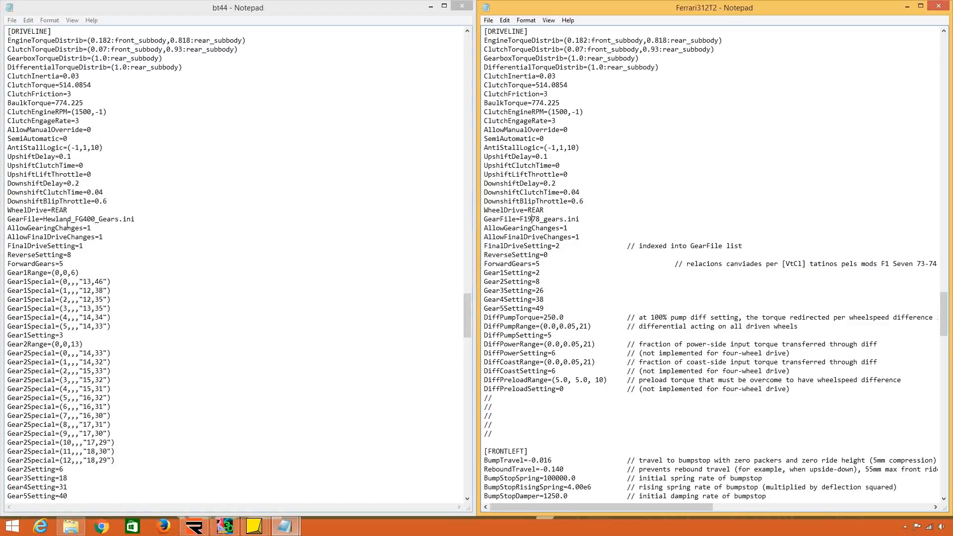
Replace the differential and comment lines ending the Ferrari312T2 DRIVELINE section with bt44's DiffPowerRange through DiffPreloadSetting=6 lines.
click(69, 220)
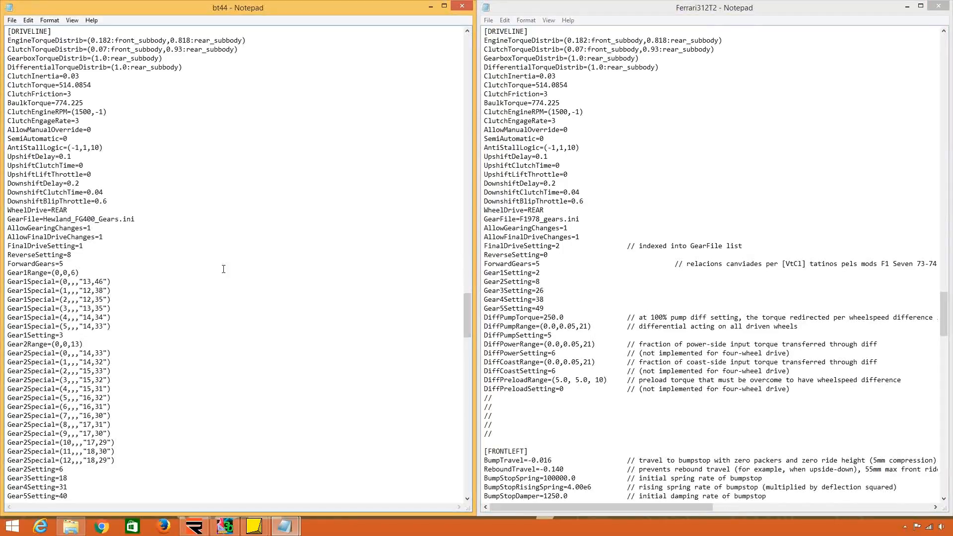
scroll(223, 269, down, 9)
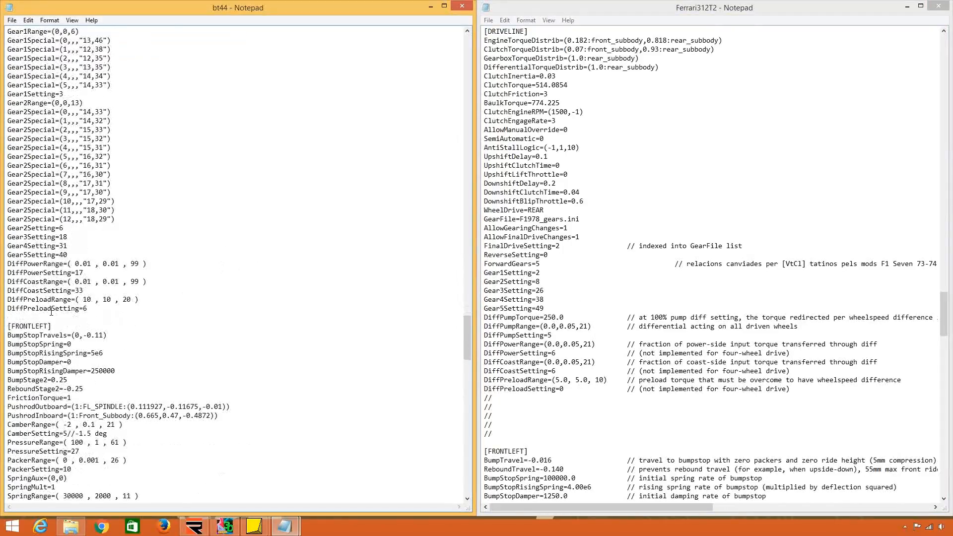
click(46, 314)
drag(46, 314, 73, 256)
key(ctrl+c)
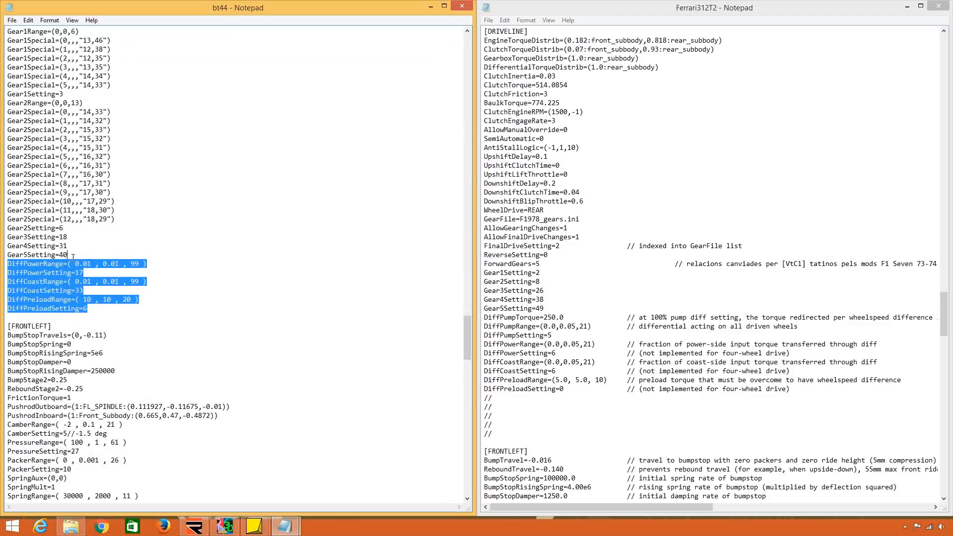
drag(494, 435, 550, 307)
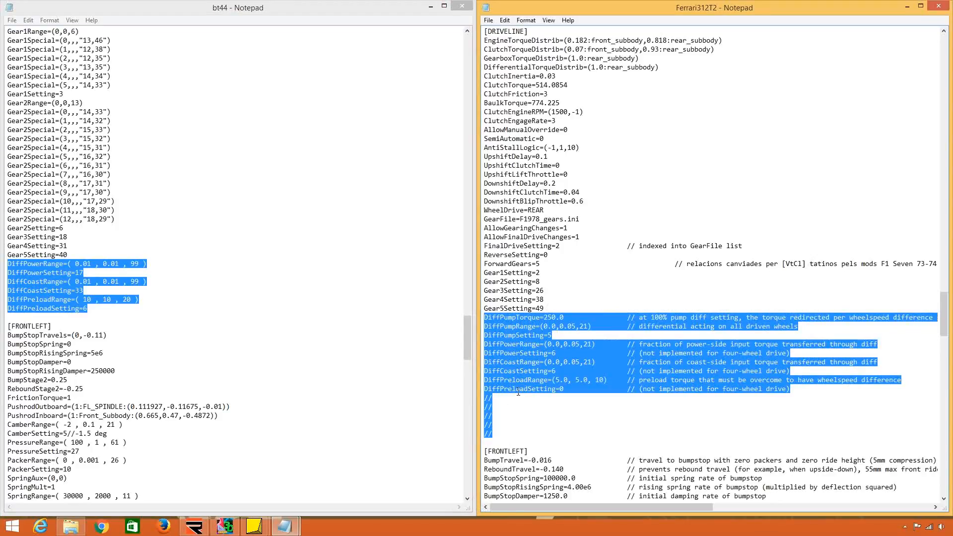
key(ctrl+v)
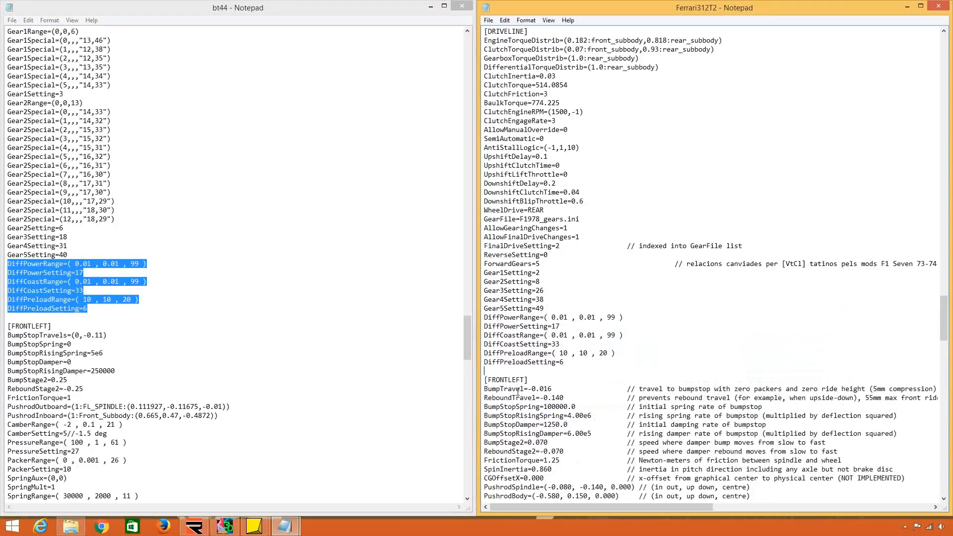
Compare bt44's FRONTLEFT entries with the Ferrari312T2 front wheel sections, including the PushrodSpindle and PushrodBody lines.
click(115, 333)
scroll(115, 328, down, 11)
click(702, 229)
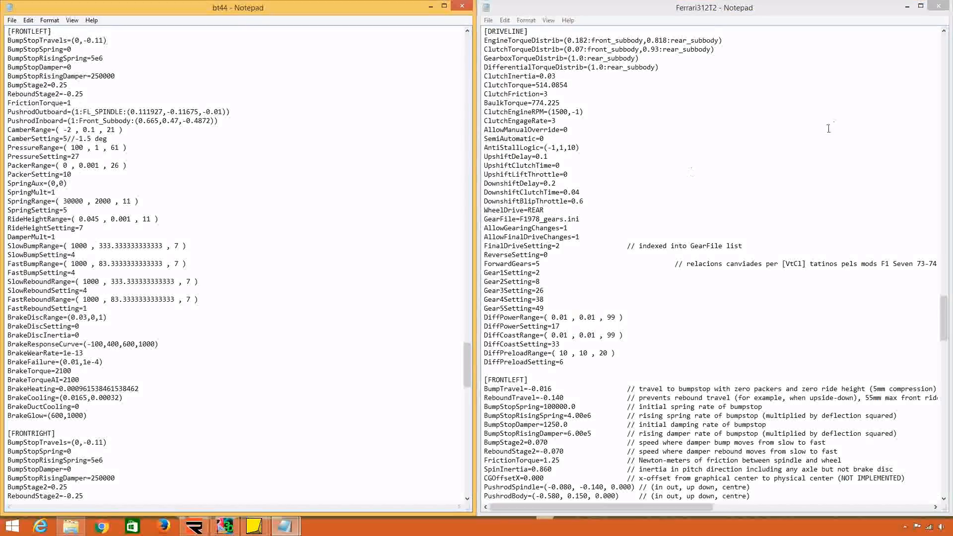
scroll(702, 228, down, 12)
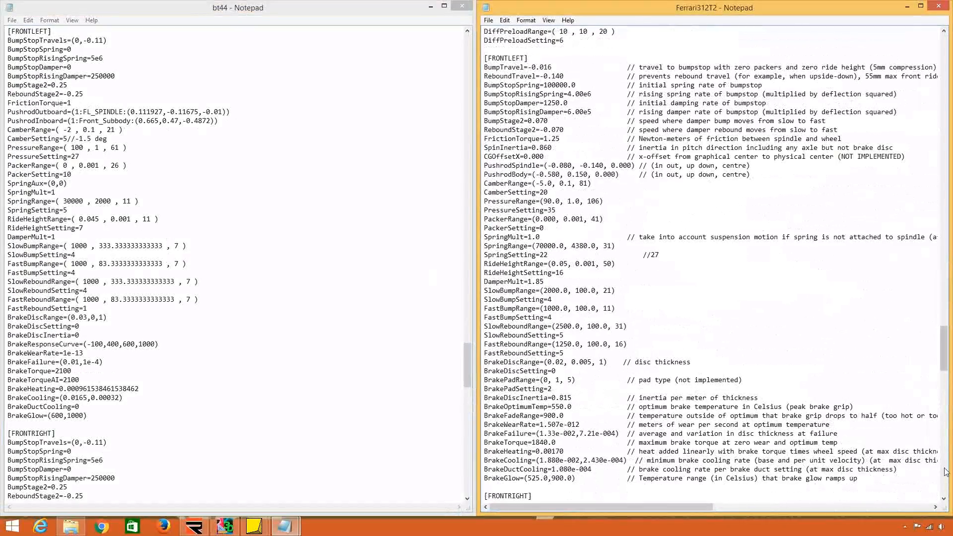
scroll(703, 229, down, 17)
click(252, 222)
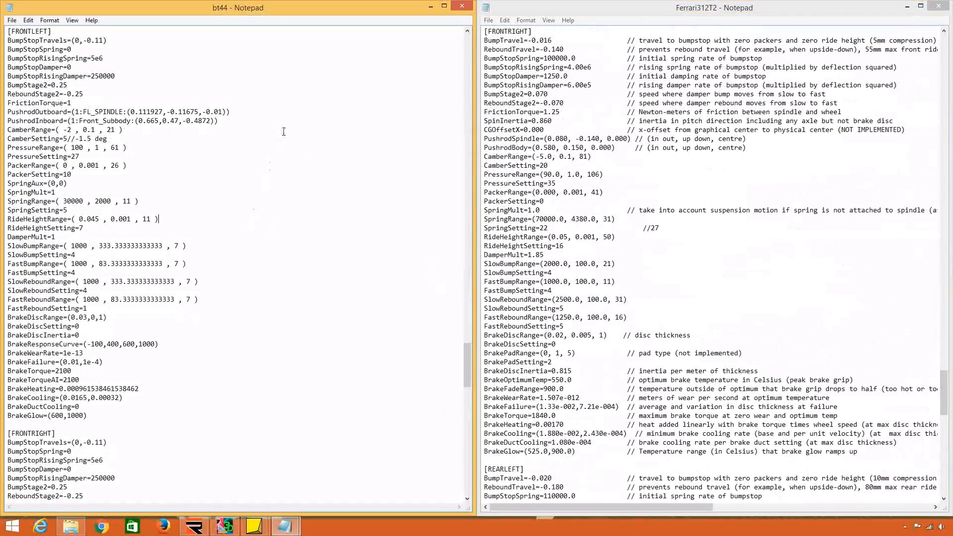
drag(520, 41, 521, 58)
click(536, 130)
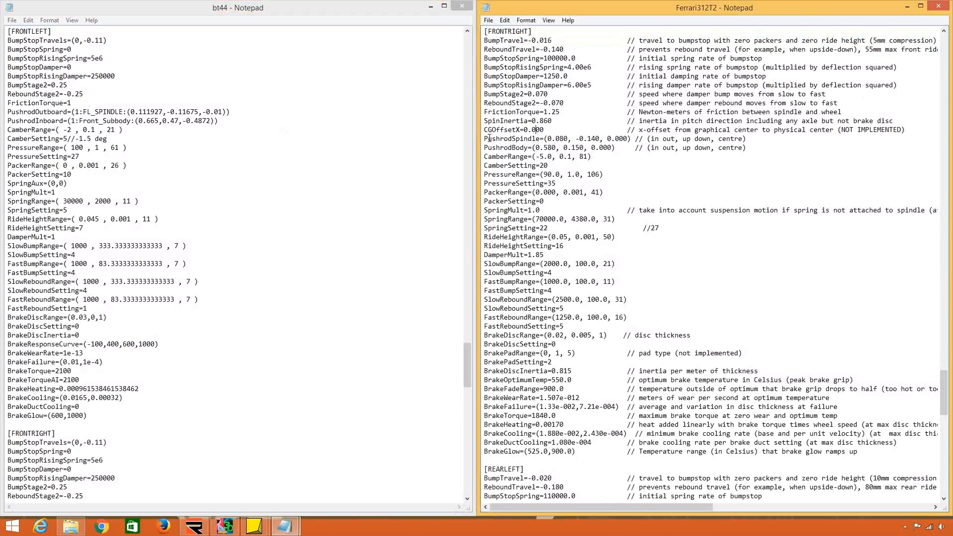
drag(484, 139, 541, 139)
click(224, 164)
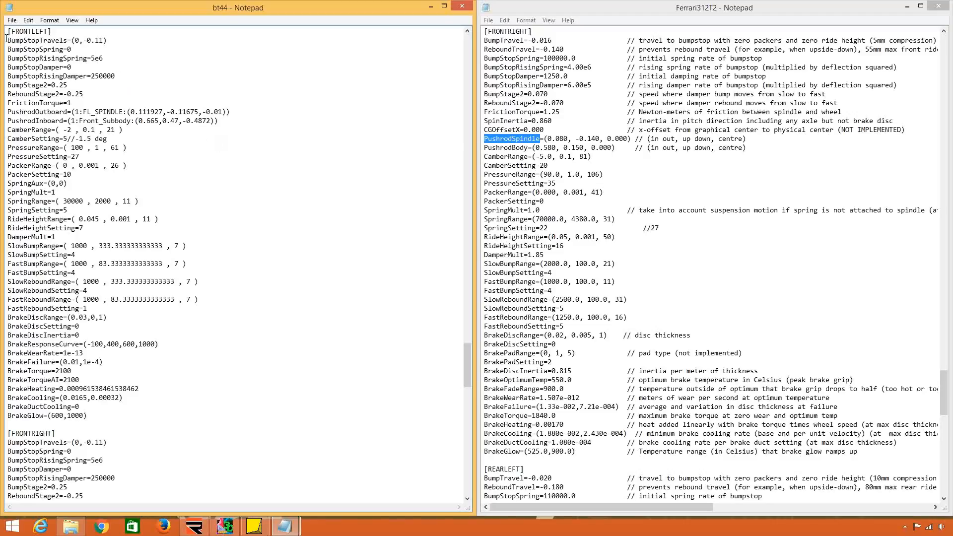
Replace everything below the Ferrari312T2 [FRONTRIGHT] heading with bt44's lines from the first FRONTLEFT entry to the end of the file.
drag(7, 39, 189, 415)
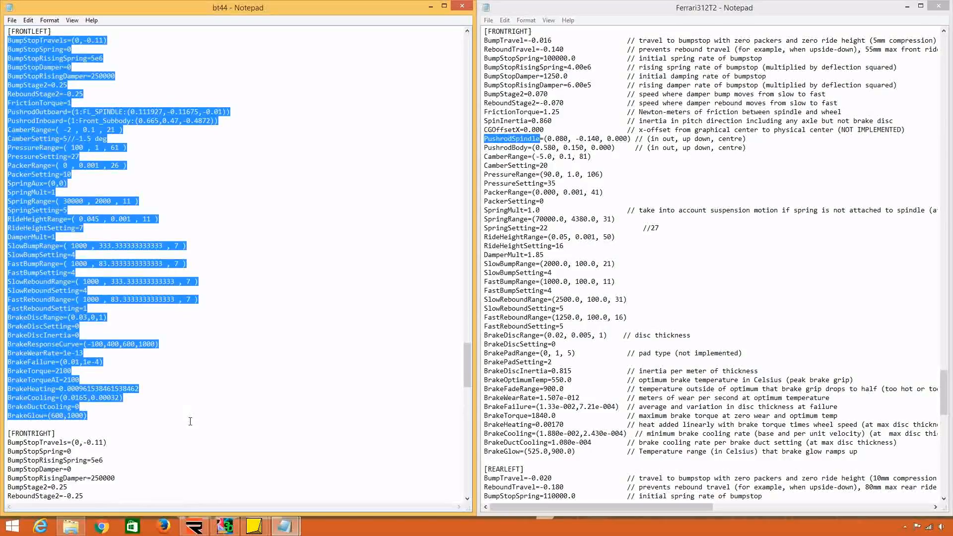
drag(190, 422, 190, 502)
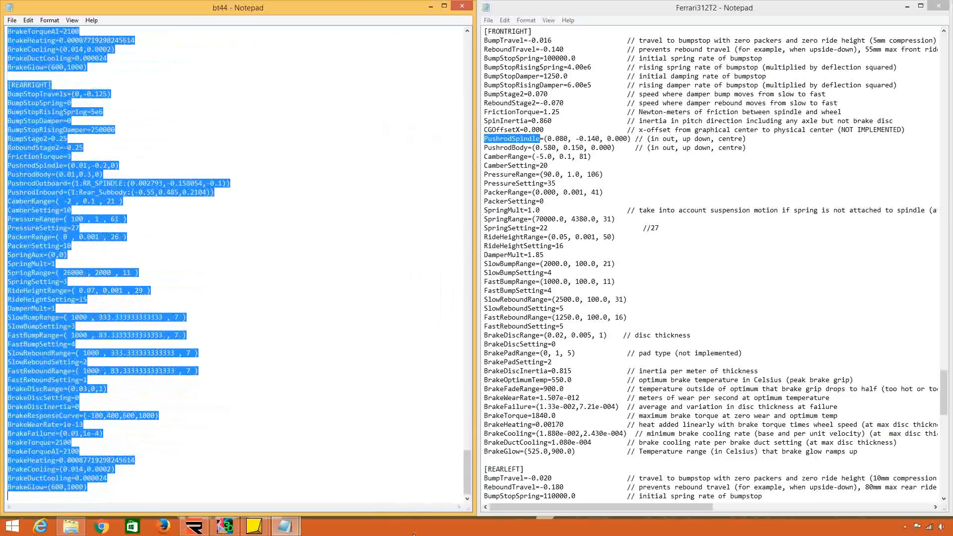
click(727, 195)
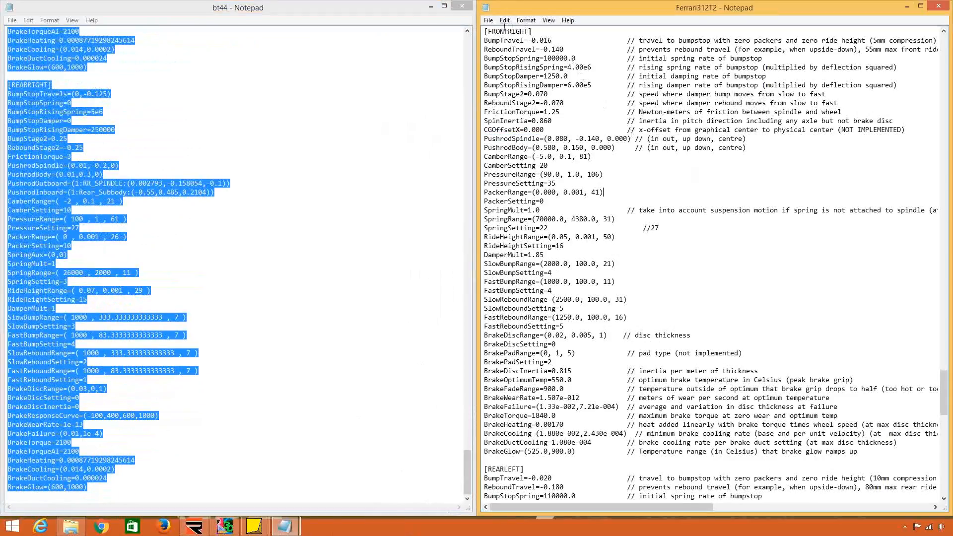
drag(485, 40, 485, 496)
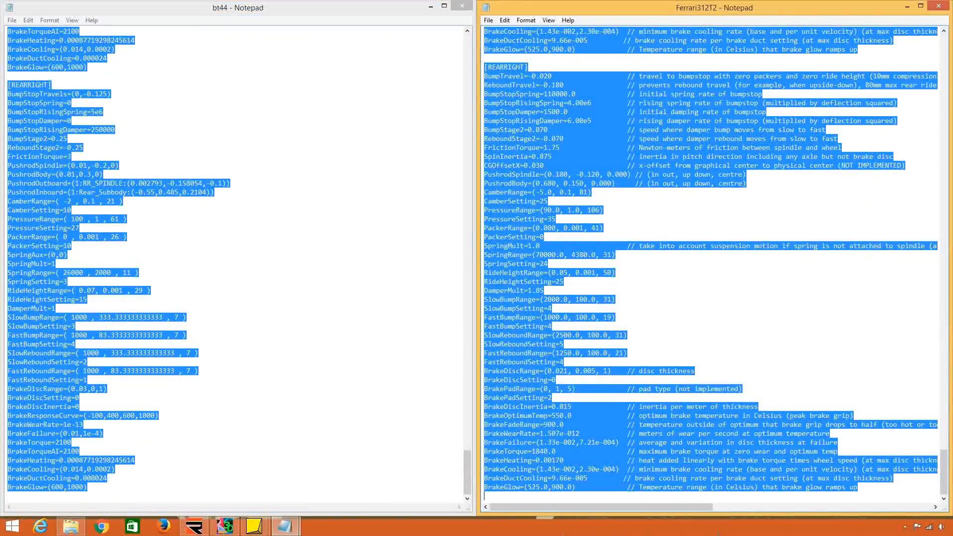
key(ctrl+v)
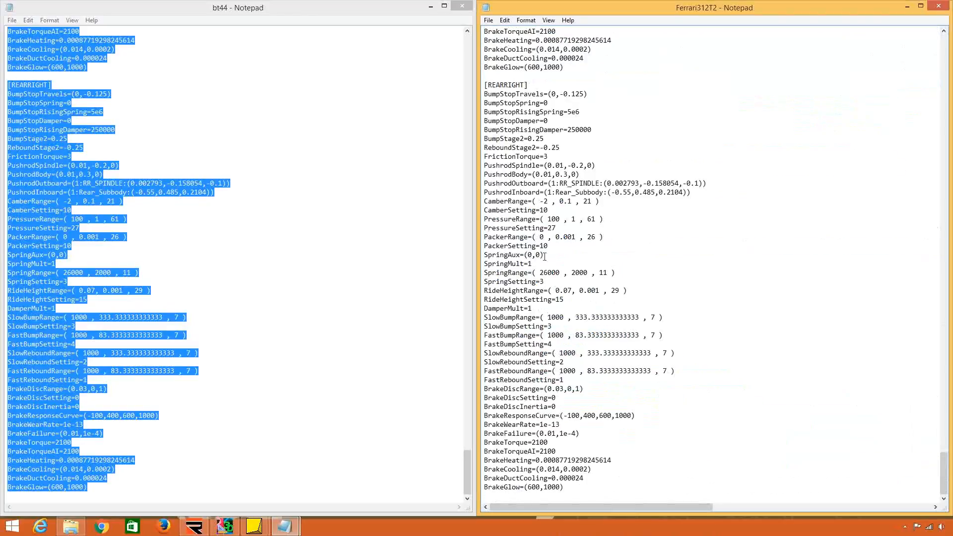
Save the Ferrari312T2 HDV file and clear both text files away to reveal the rF2 Physics folder.
click(488, 20)
click(502, 53)
click(431, 6)
click(938, 6)
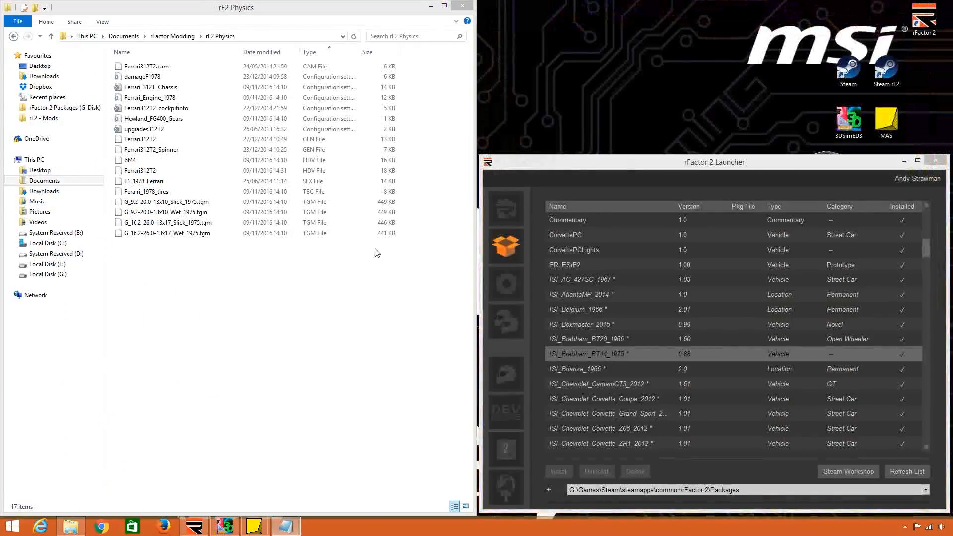
Delete the bt44 HDV file from the rF2 Physics folder.
click(253, 160)
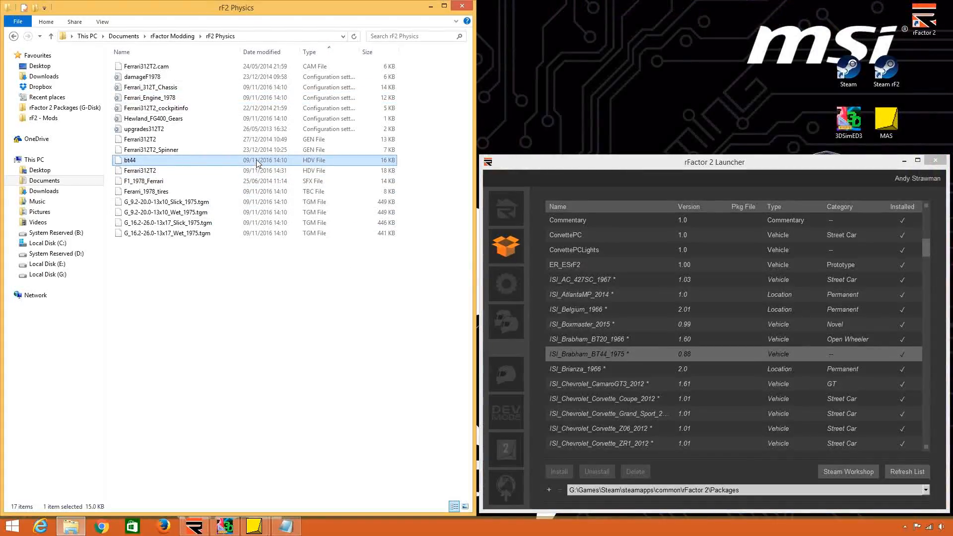
right_click(256, 160)
click(293, 311)
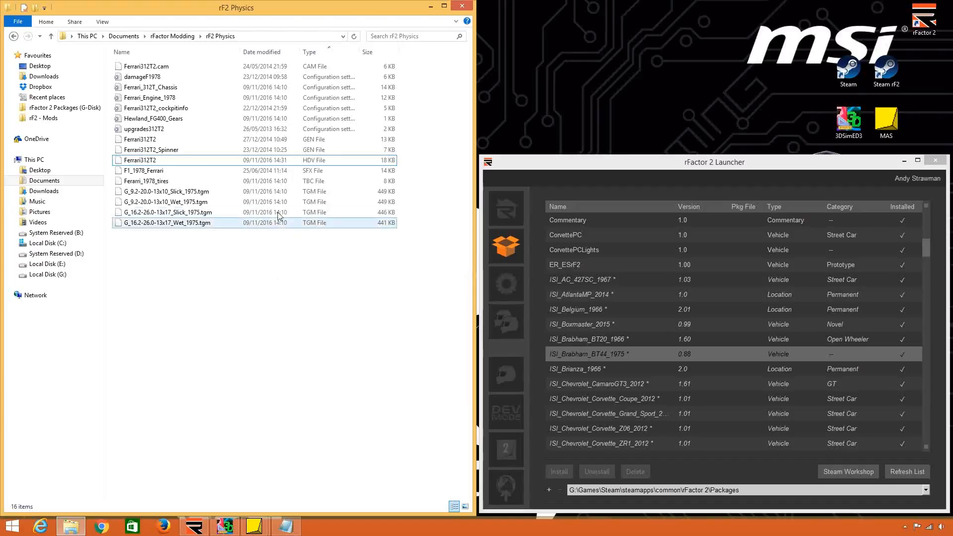
Open the Ferrari312T2 GEN file from rF2 Physics in Notepad and dock it to one half of the screen.
right_click(241, 141)
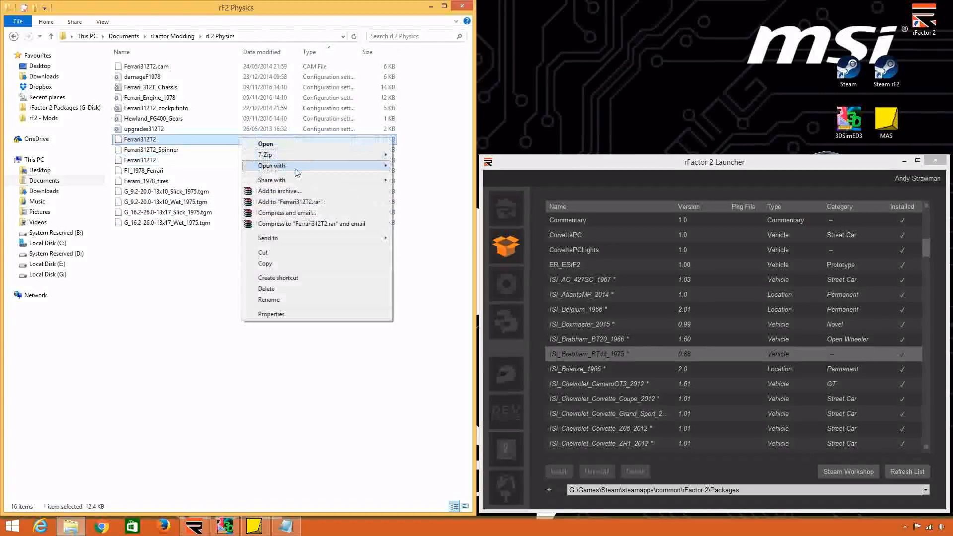
mouse_move(294, 170)
click(465, 166)
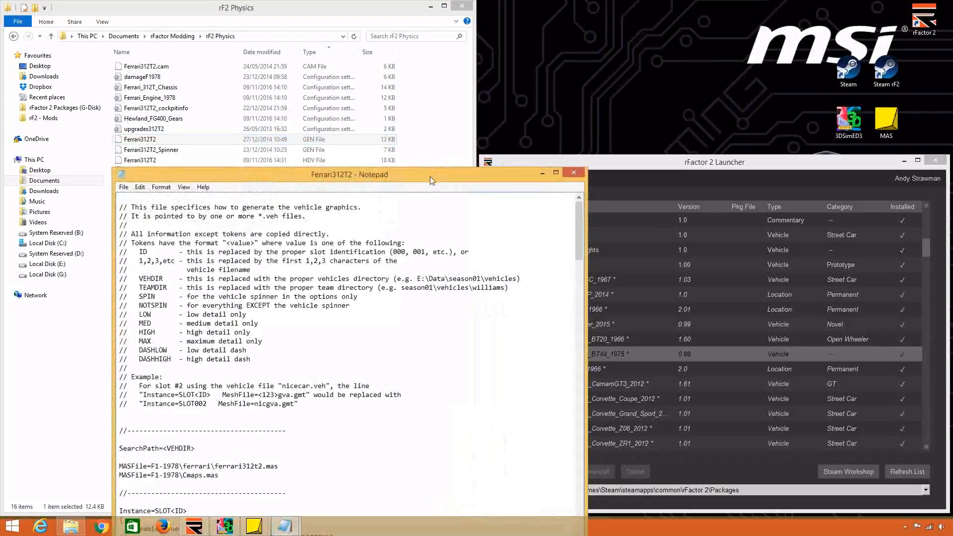
drag(430, 176, 952, 164)
Open the bt44 GEN file from the rF2 BT44 Physics folder in Notepad and dock it beside the Ferrari312T2 GEN file.
click(188, 37)
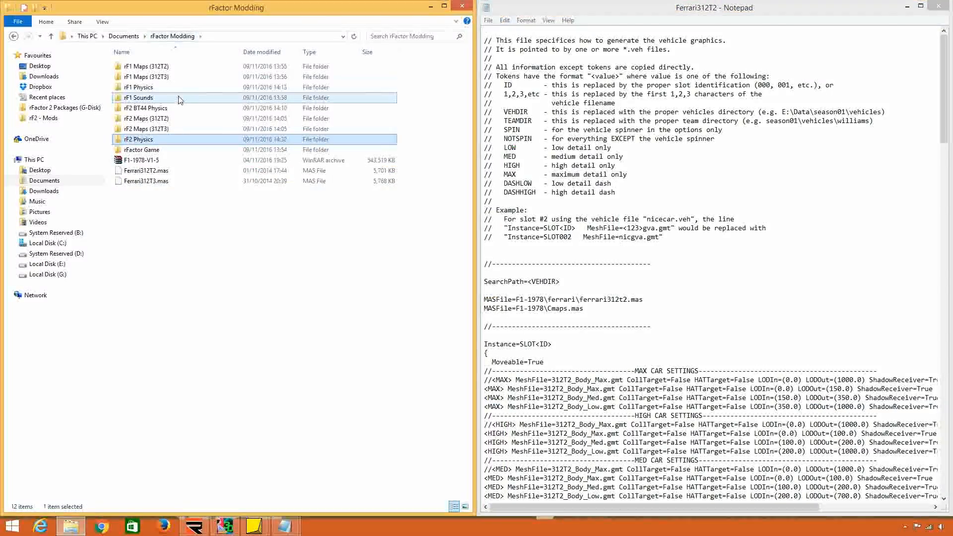
double_click(186, 85)
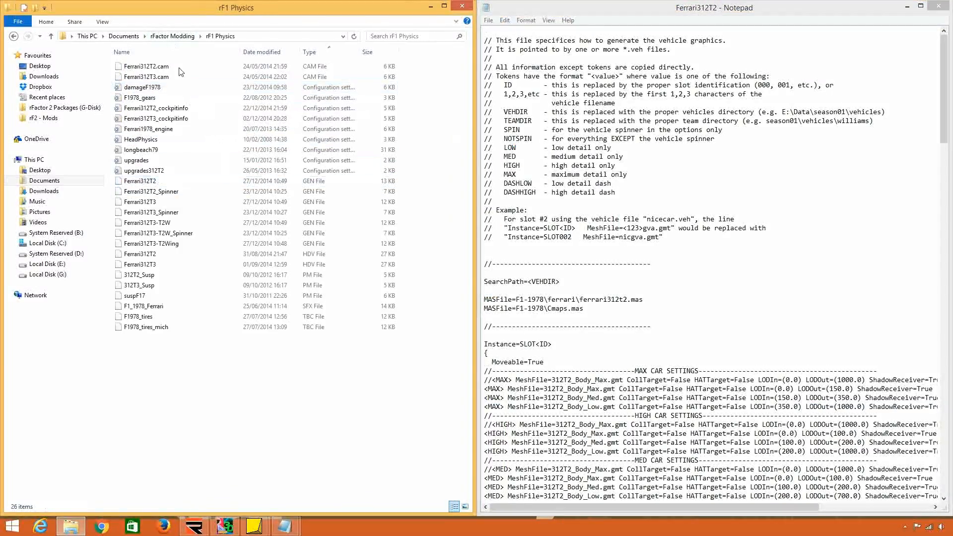
click(172, 37)
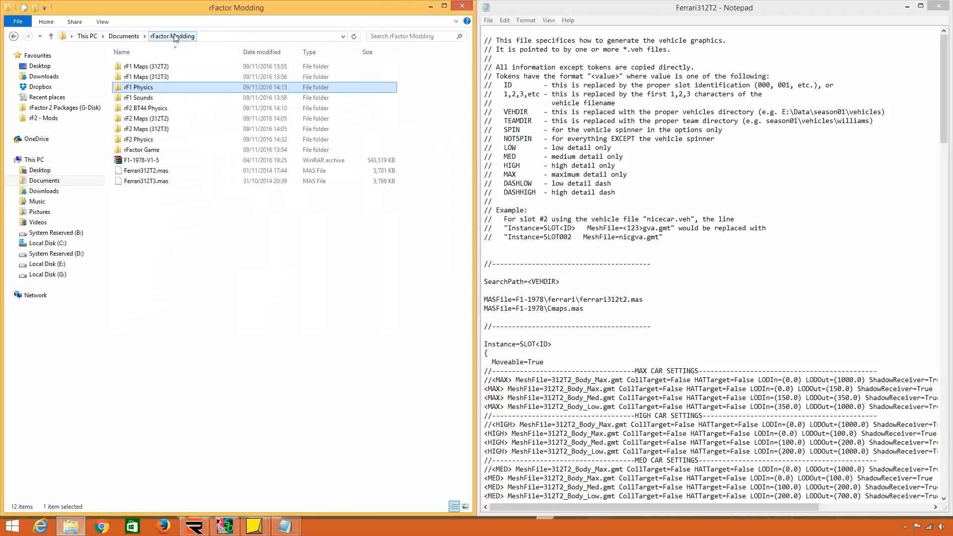
double_click(199, 109)
right_click(272, 144)
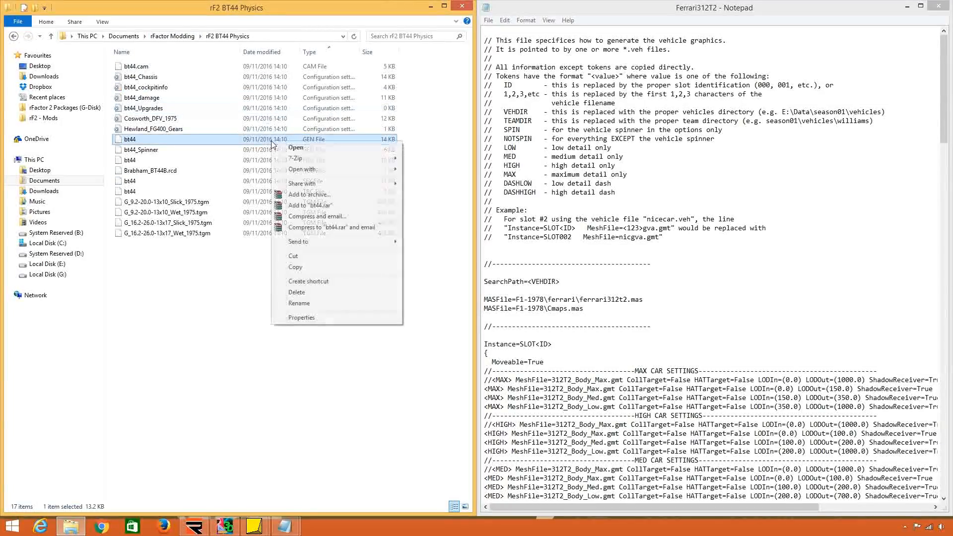
mouse_move(378, 171)
click(413, 177)
key(super+Left)
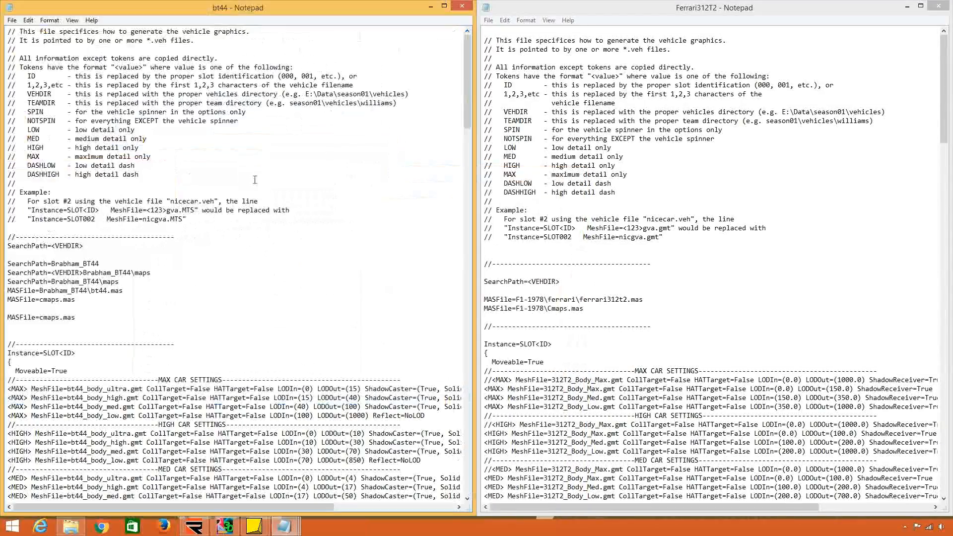
Remove the blank line at the top of the Ferrari312T2 GEN file, above its header comments.
click(266, 178)
drag(36, 232, 2, 22)
click(133, 156)
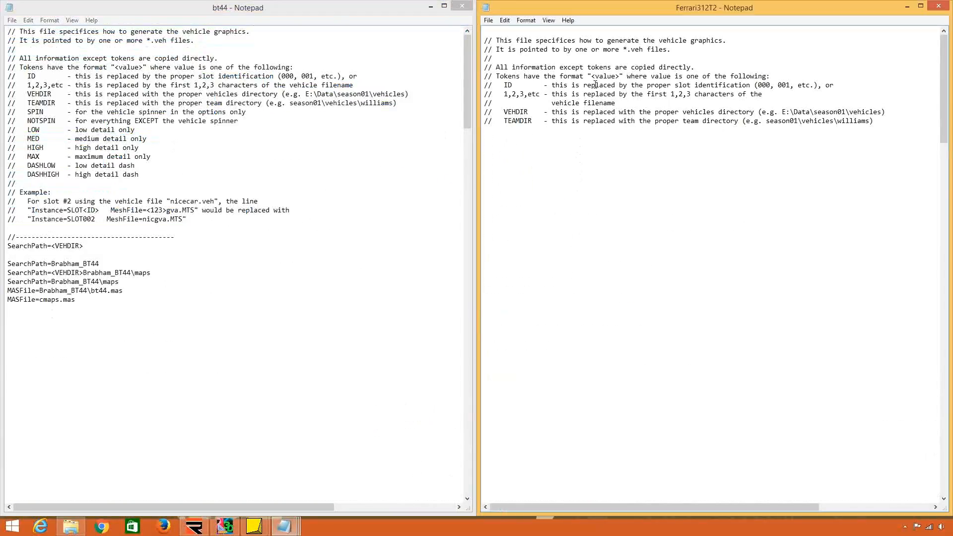
click(485, 39)
key(BackSpace)
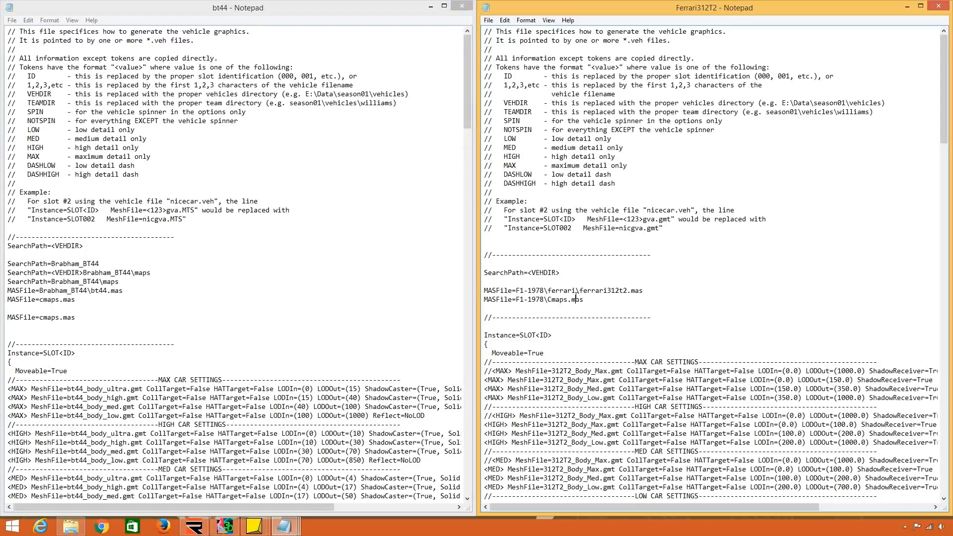
Replace the Ferrari312T2 SearchPath and MASFile lines with bt44's block and remove one blank line above the preceding separator.
click(34, 330)
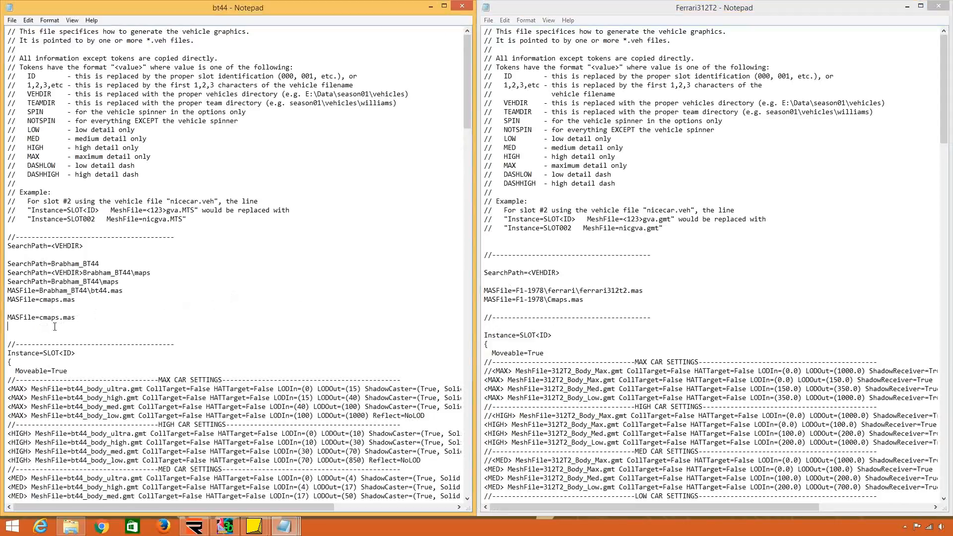
drag(58, 325, 4, 248)
key(ctrl+c)
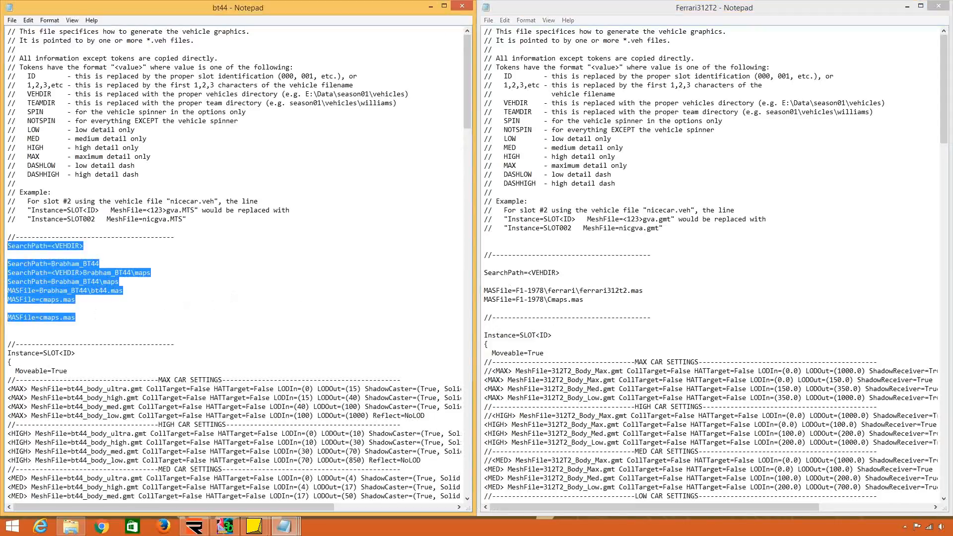
drag(588, 304, 481, 267)
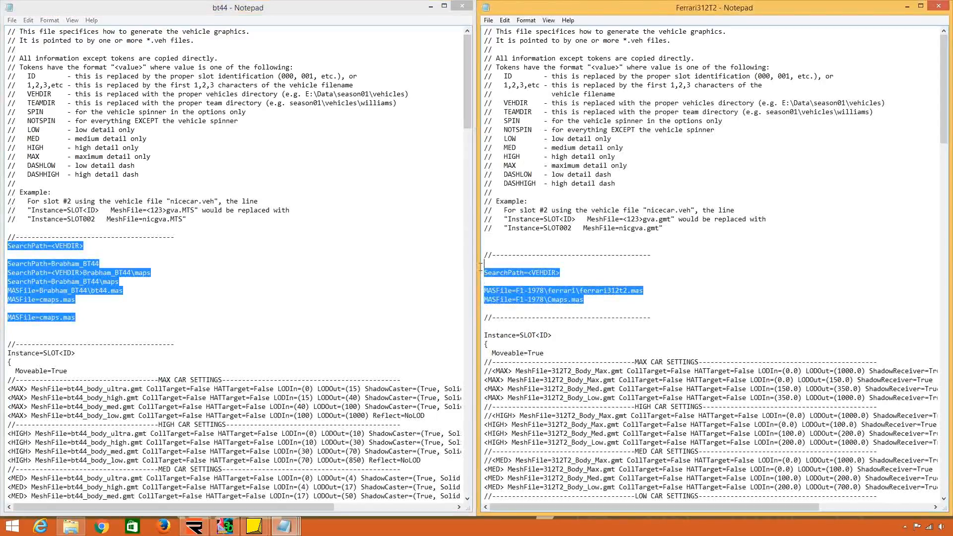
key(ctrl+v)
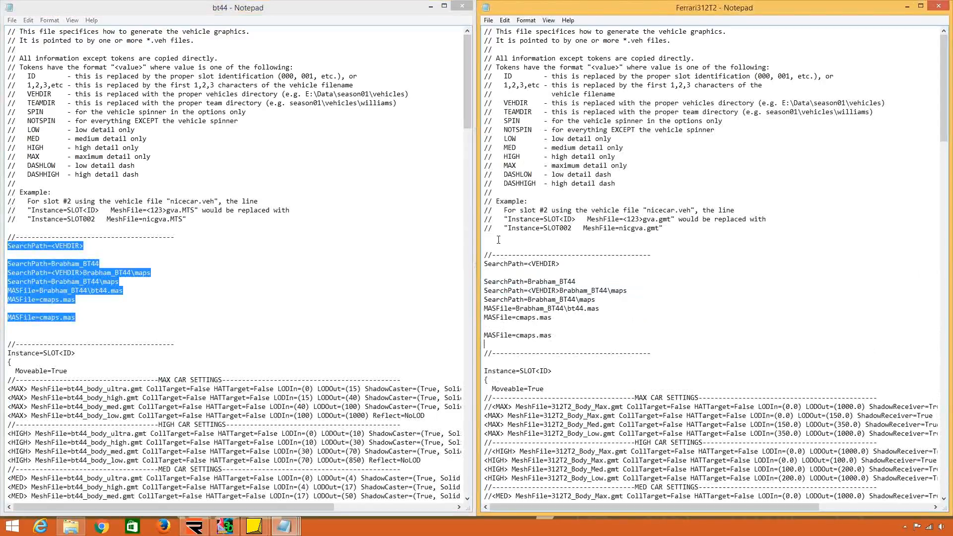
click(503, 247)
key(BackSpace)
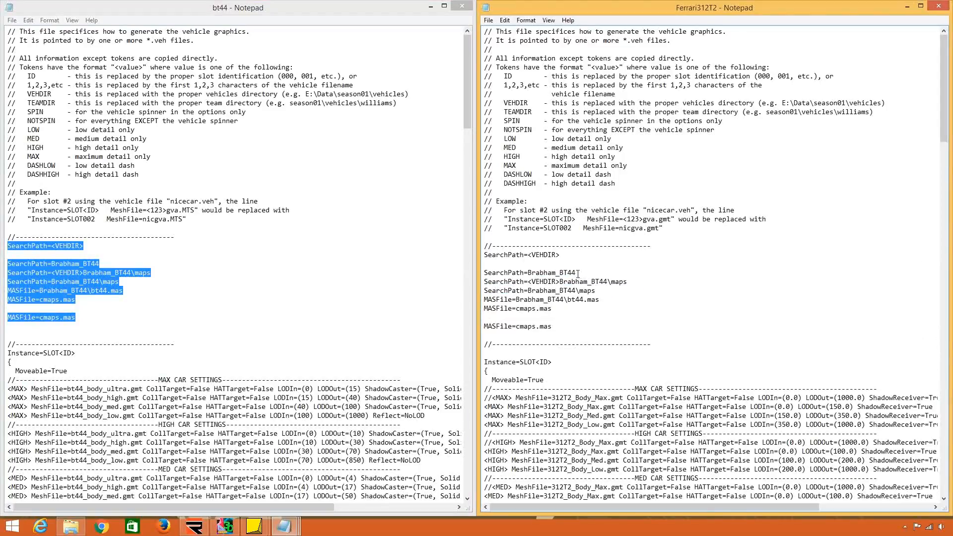
Browse the installed ISI_Brabham_BT44_1975 0.88 archives in the MAS File Utility and compare them with the Brabham_BT44 names in bt44's search paths.
drag(577, 273, 528, 274)
click(540, 280)
click(198, 528)
click(506, 450)
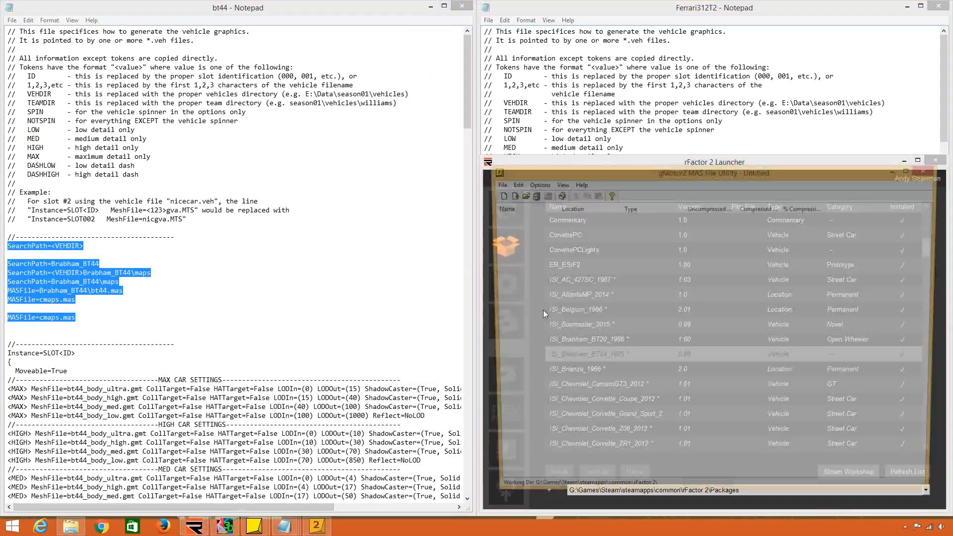
click(520, 195)
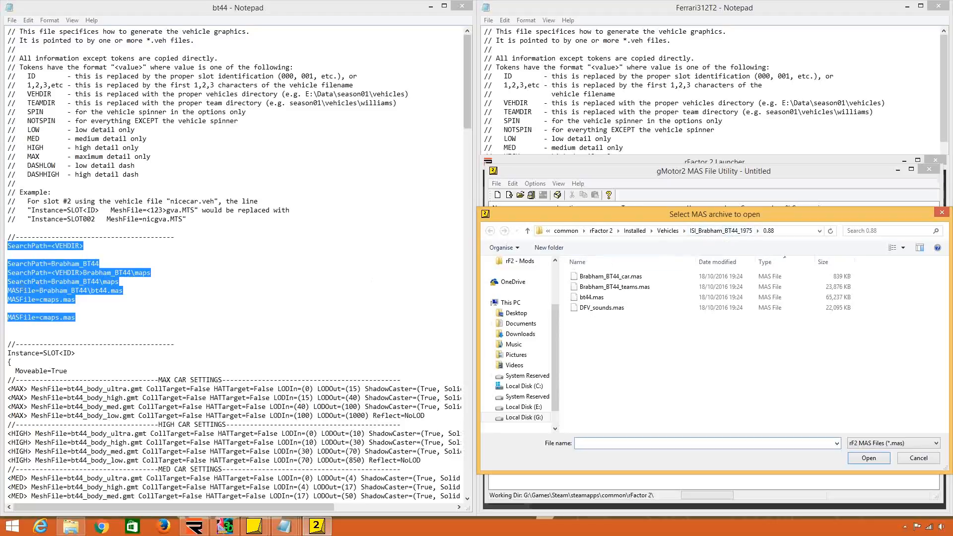
drag(83, 272, 125, 276)
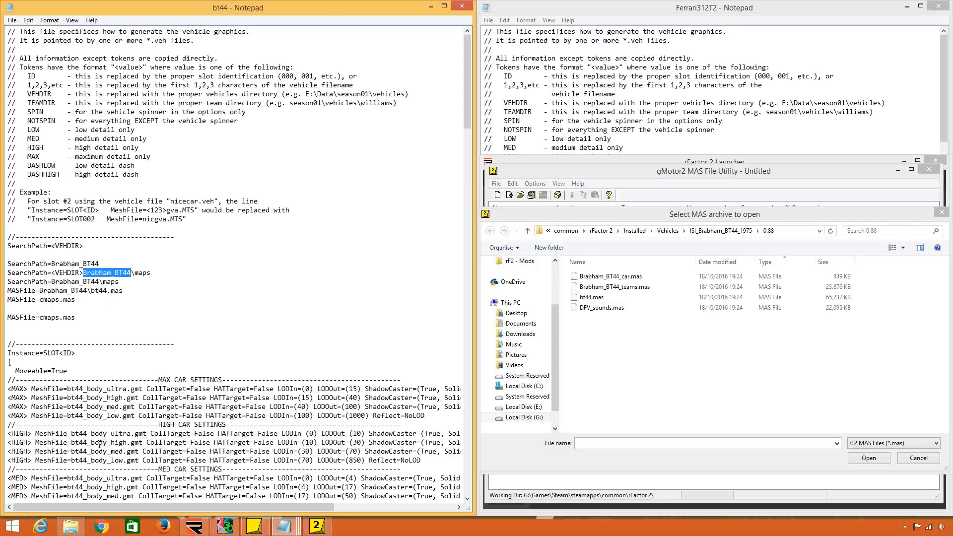
In the Ferrari312T2 GEN file, replace Brabham_BT44 with Ferrari_312T2 in the SearchPath line directly below SearchPath=<VEHDIR>.
drag(91, 389, 119, 398)
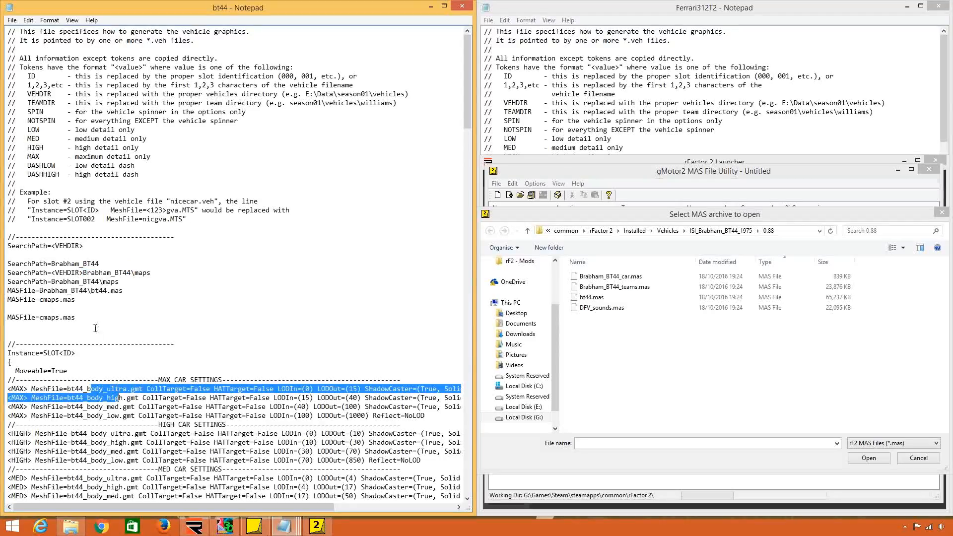
drag(91, 290, 34, 291)
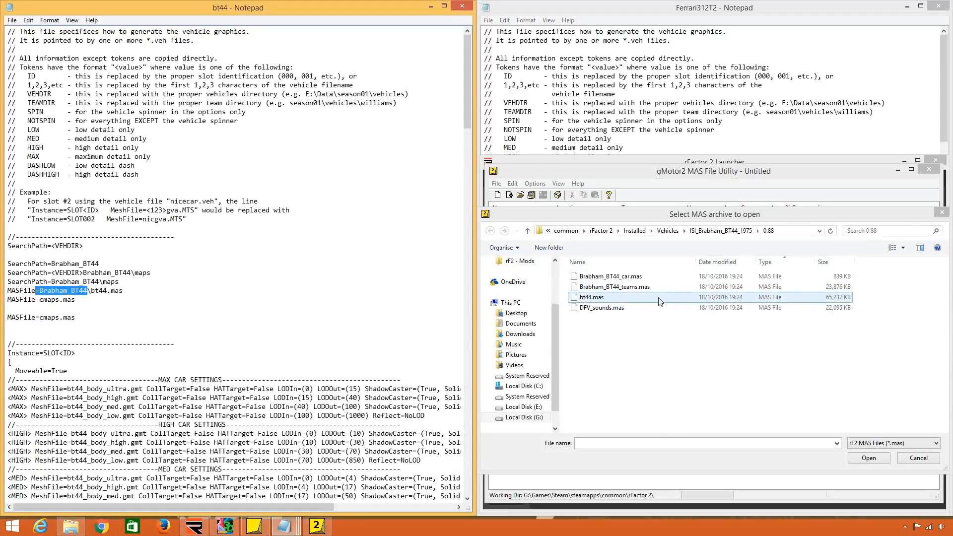
click(272, 281)
click(729, 82)
click(626, 265)
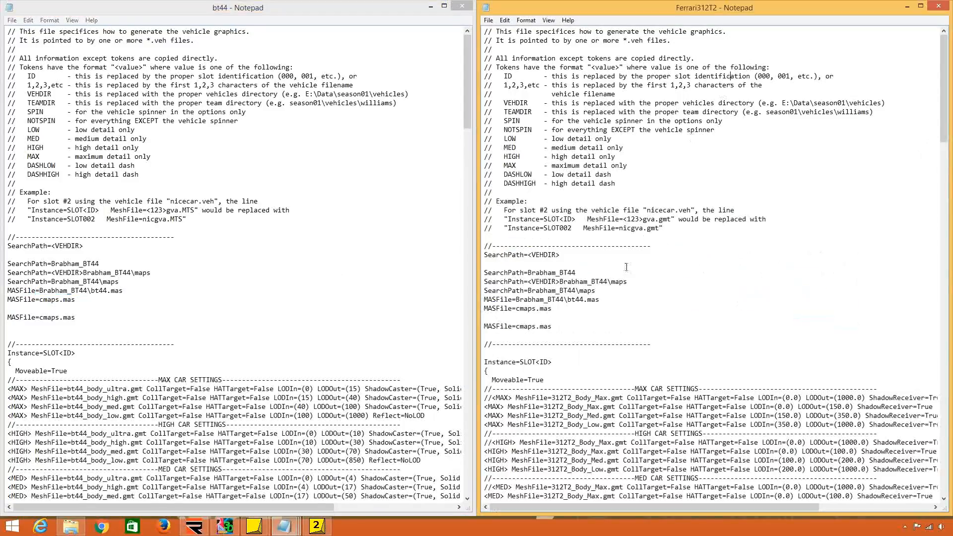
drag(576, 273, 528, 273)
text(Ferrari)
text(_32)
text(2T2)
Copy Ferrari_312T2 over Brabham_BT44 in the two maps SearchPath lines and the first MASFile line.
drag(579, 272, 527, 272)
key(ctrl+c)
drag(607, 282, 515, 300)
key(ctrl+v)
key(ctrl+v)
Replace bt44.mas with Ferrari_312T2_Maps.mas in the Ferrari312T2 GEN file's first MASFile line.
key(ctrl+v)
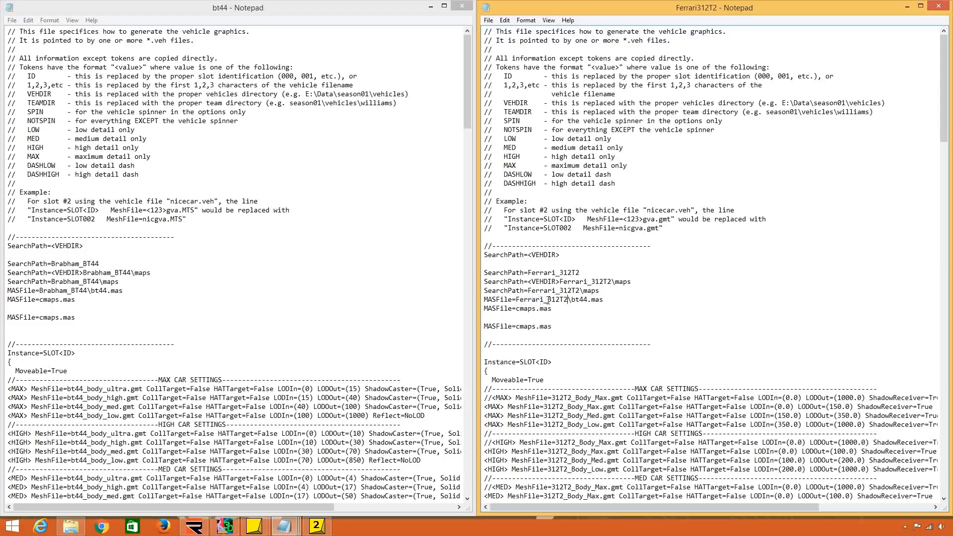
drag(588, 300, 571, 299)
key(ctrl+v)
text(_Maps)
drag(665, 300, 570, 300)
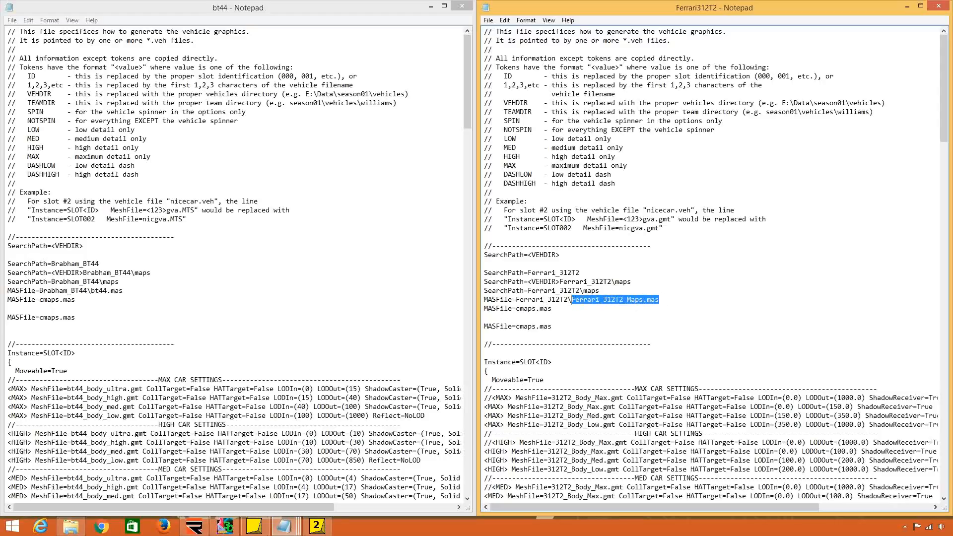
click(613, 300)
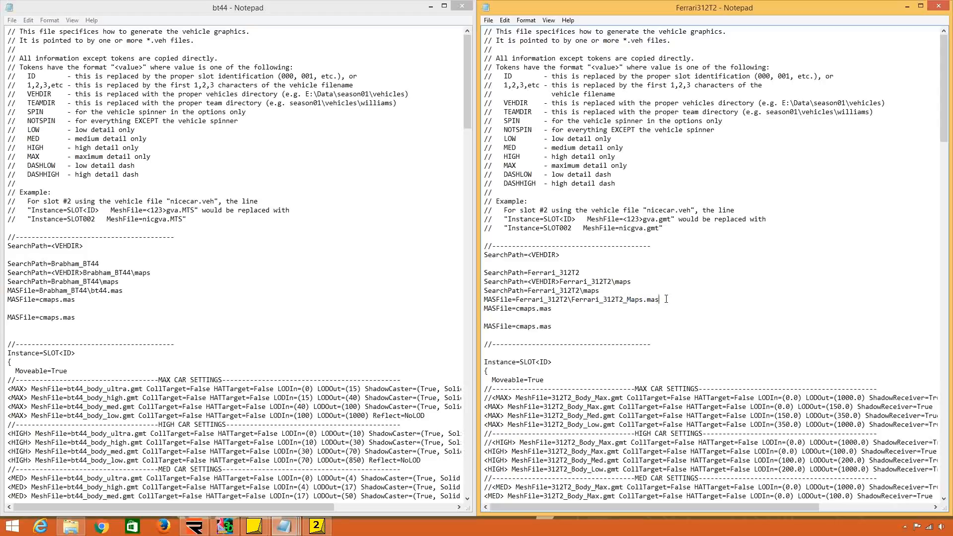
shift+click(572, 301)
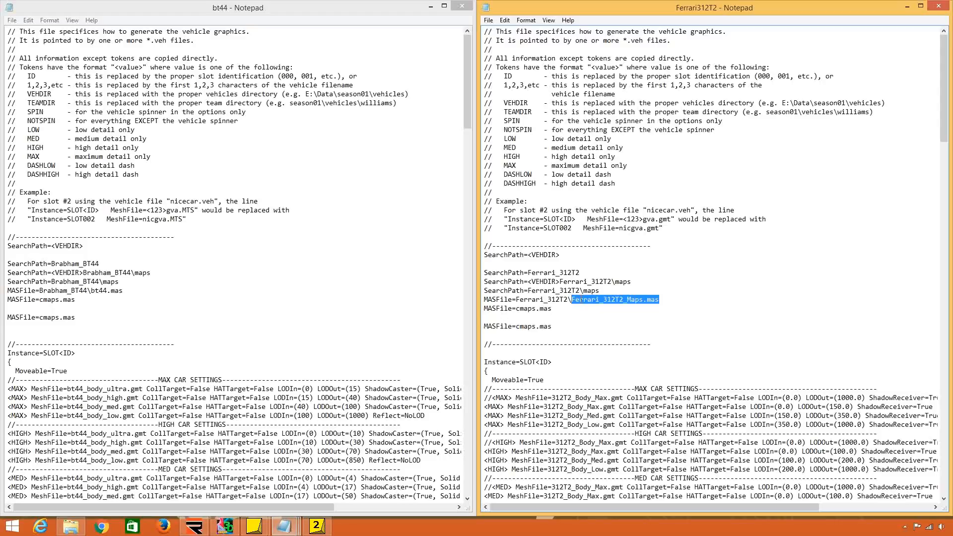
Line up both GEN files at their car settings and remove the blank line above Instance=SLOT<ID> in the Ferrari312T2 file.
click(198, 367)
scroll(283, 341, down, 11)
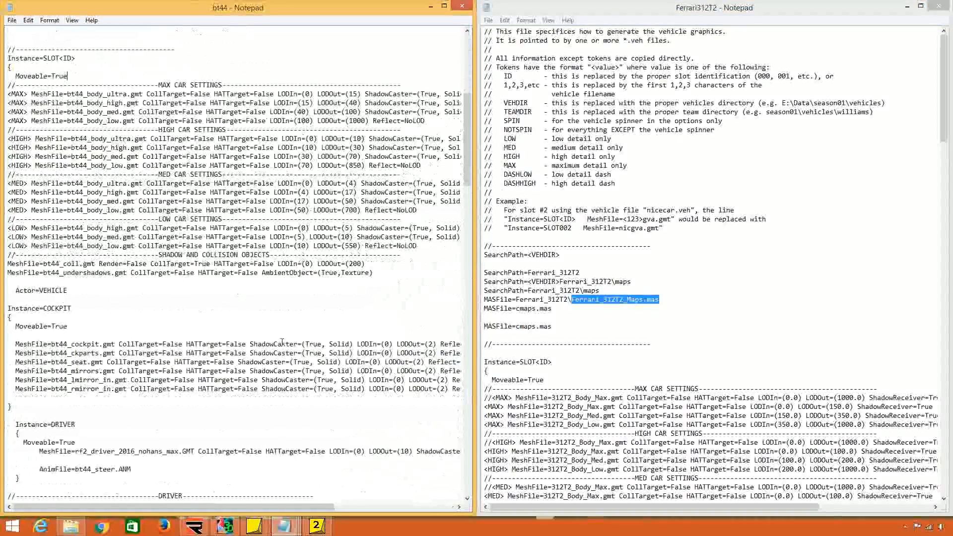
click(466, 498)
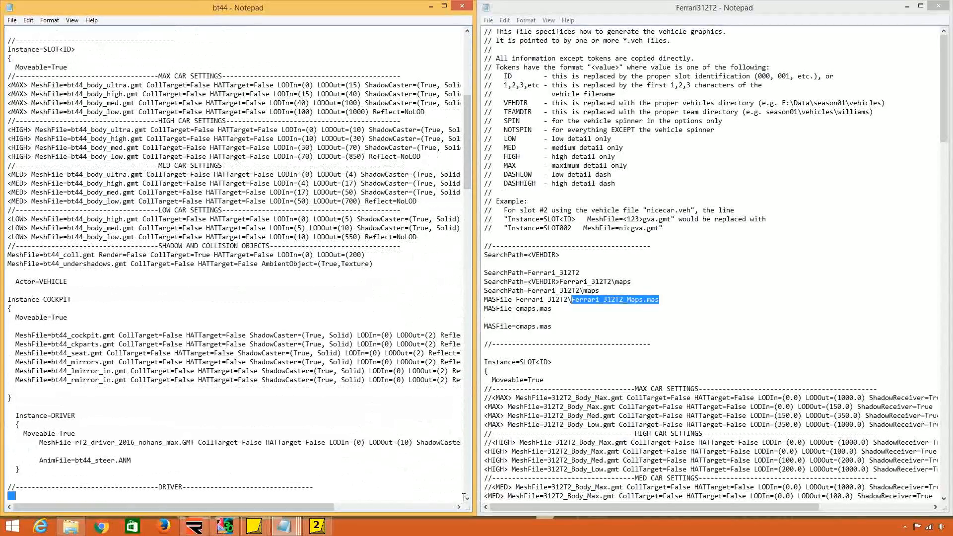
click(466, 498)
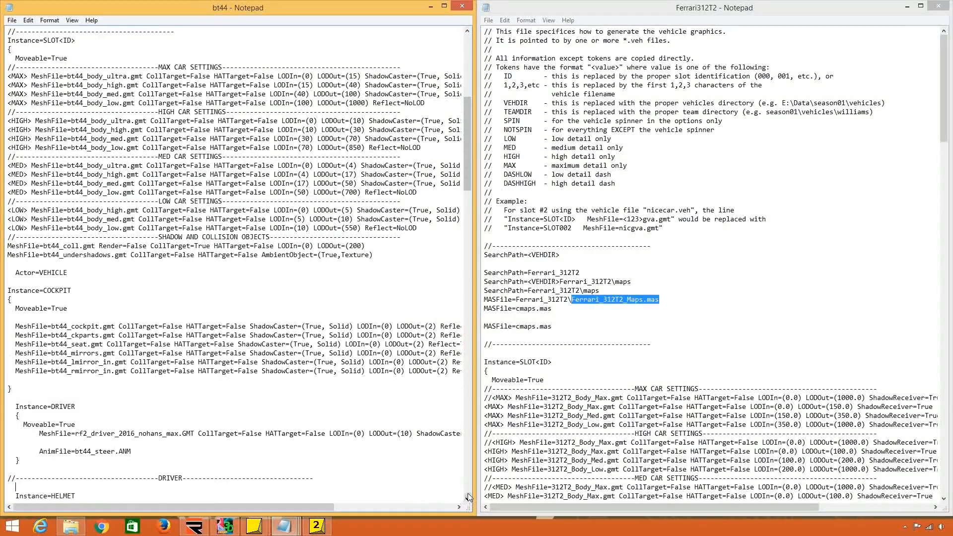
click(822, 396)
scroll(822, 396, down, 12)
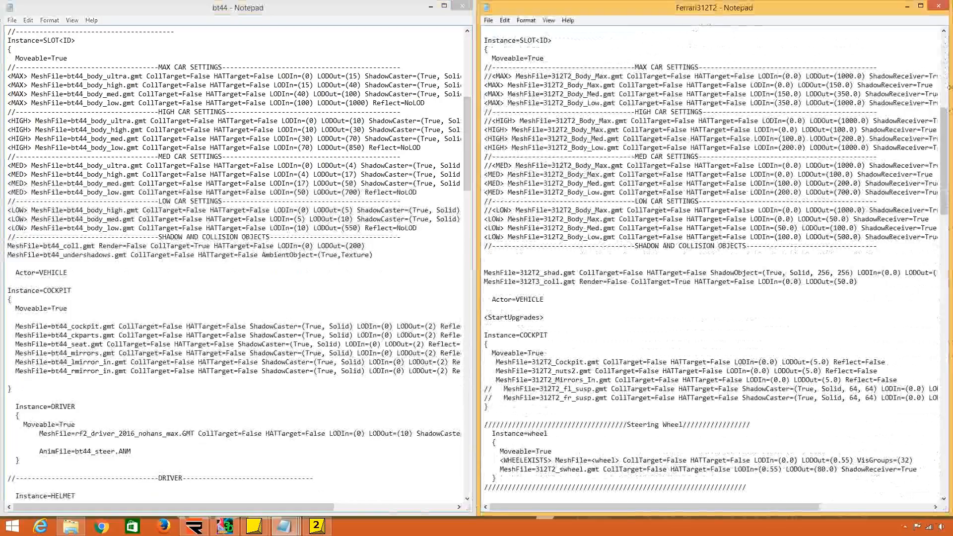
click(943, 32)
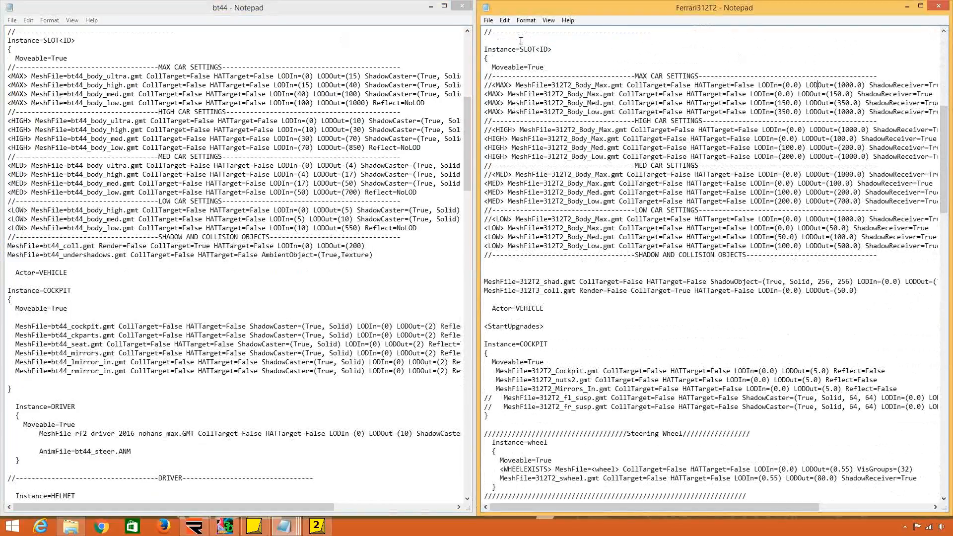
key(Delete)
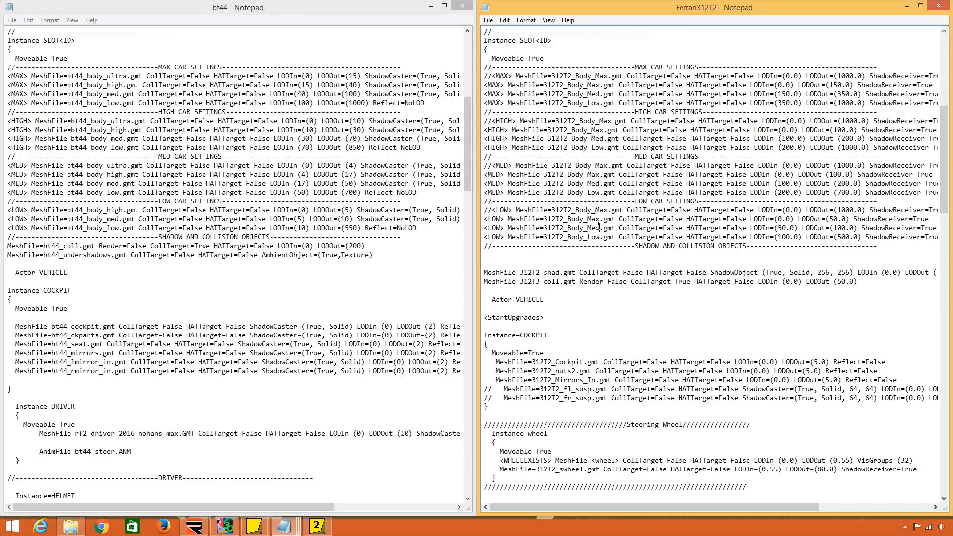
Compare the MAX body mesh lines in both files and delete the commented-out 312T2_Body_Max line from the Ferrari's MAX settings.
click(206, 174)
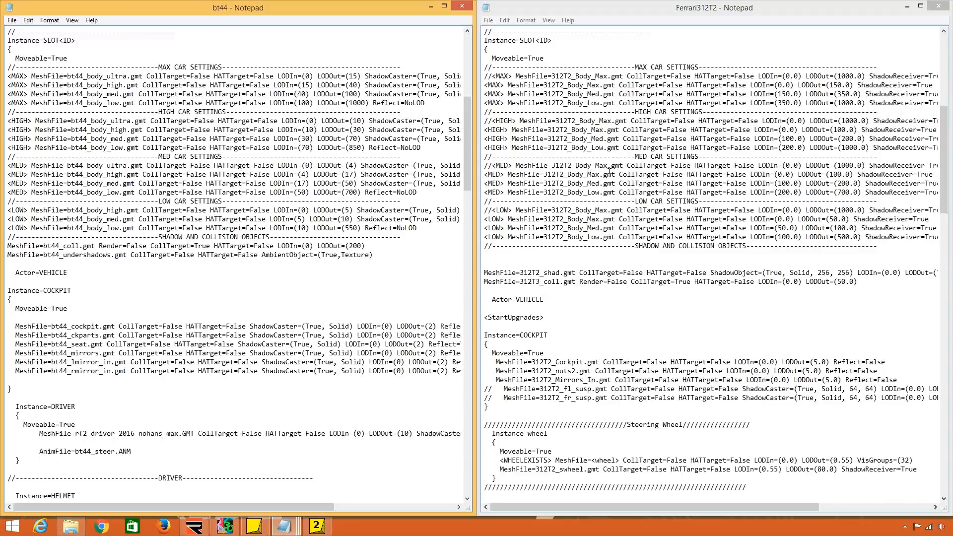
drag(135, 76, 135, 110)
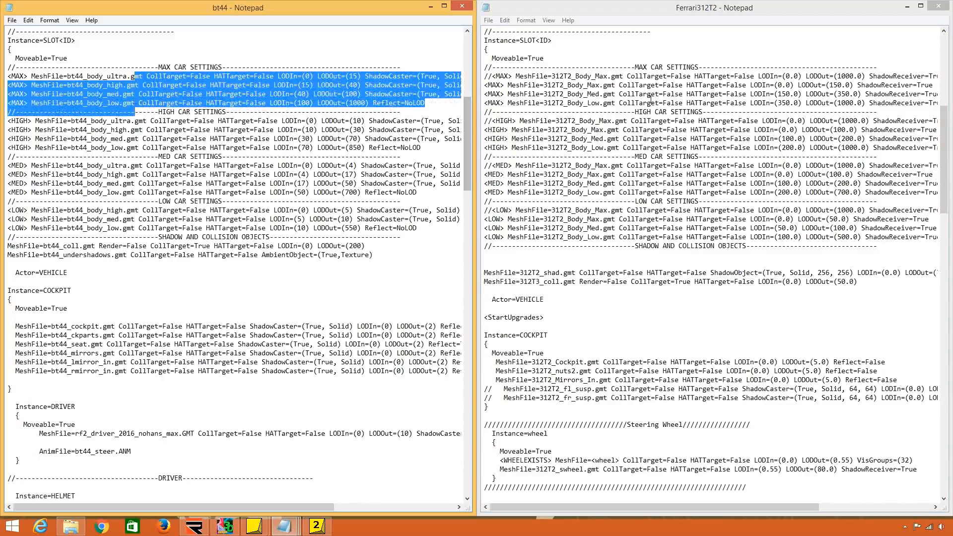
drag(614, 85, 615, 104)
click(615, 105)
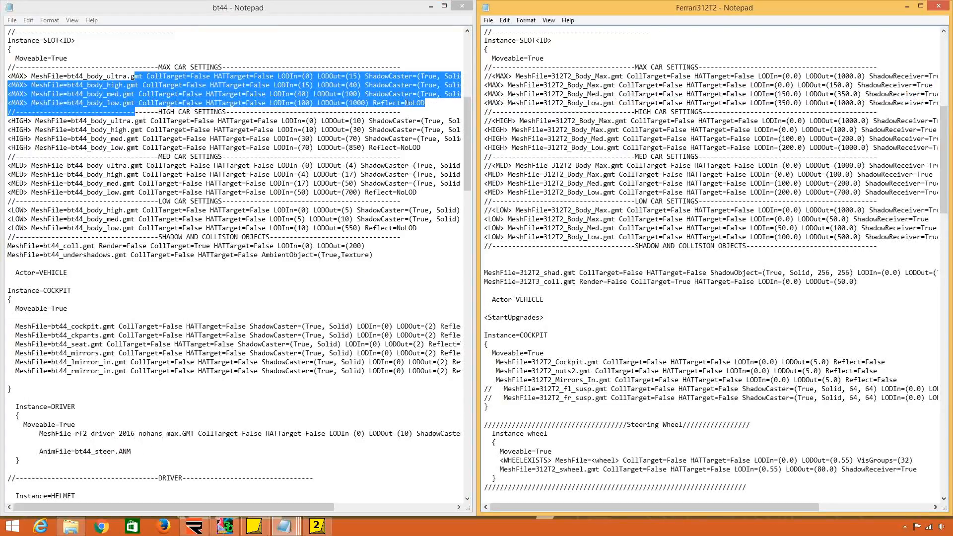
mouse_move(485, 77)
mouse_down()
mouse_move(484, 87)
mouse_move(482, 77)
mouse_up()
click(485, 75)
drag(484, 75, 483, 84)
key(Delete)
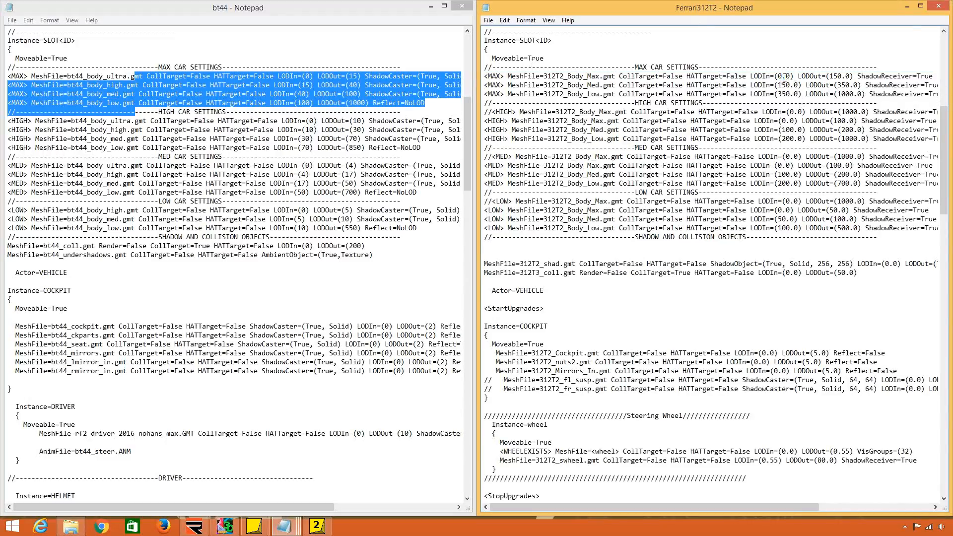
Write the MAX 312T2_Body_Max distances without decimals as LODIn=(0) and LODOut=(150).
drag(783, 76, 791, 76)
key(Delete)
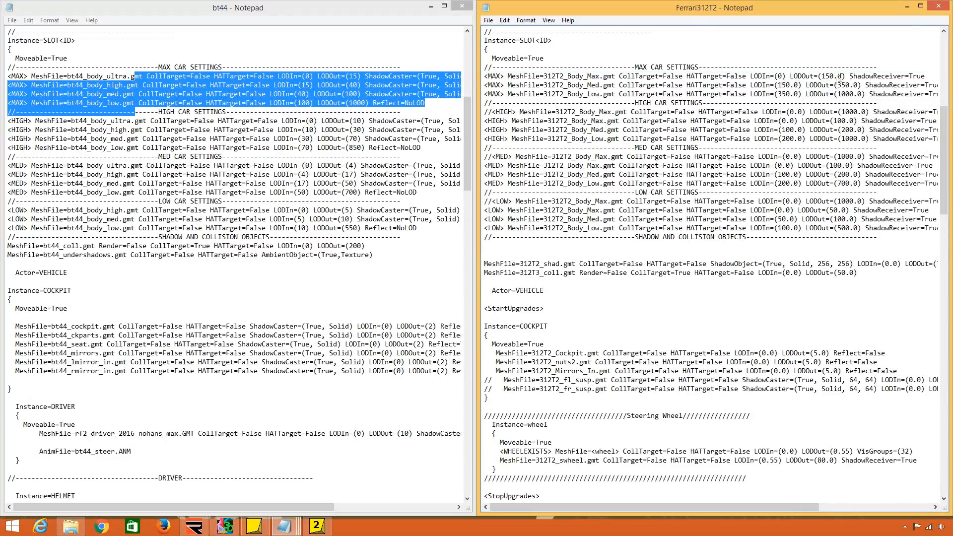
click(839, 76)
key(BackSpace)
text(5)
key(BackSpace)
key(BackSpace)
Strip the decimals from the MAX Body_Med and Body_Low distances, giving LODIn 150 and 350 and LODOut 350 and 1000.
key(Down)
key(Right)
key(Right)
key(Delete)
key(Delete)
key(Delete)
key(Delete)
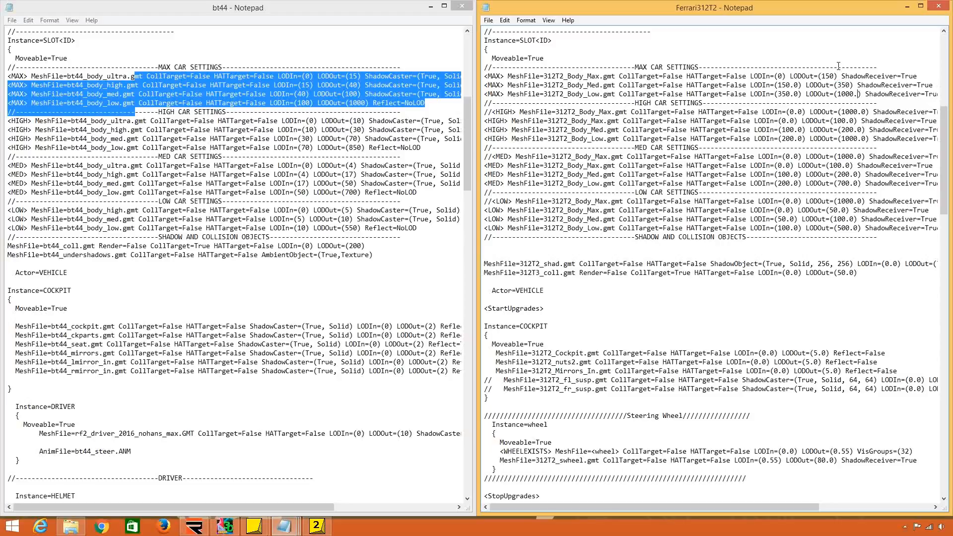
key(Down)
key(BackSpace)
key(Delete)
key(Up)
key(BackSpace)
key(Delete)
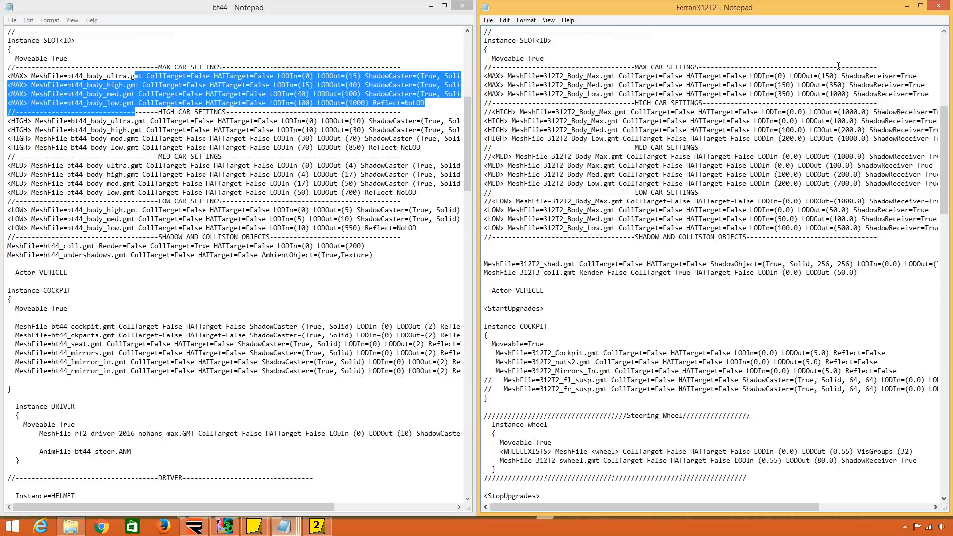
Copy ShadowCaster=(True, Solid) from bt44's ultra body line into the Ferrari's MAX Body_Max and Body_Med lines after LODOut.
click(392, 111)
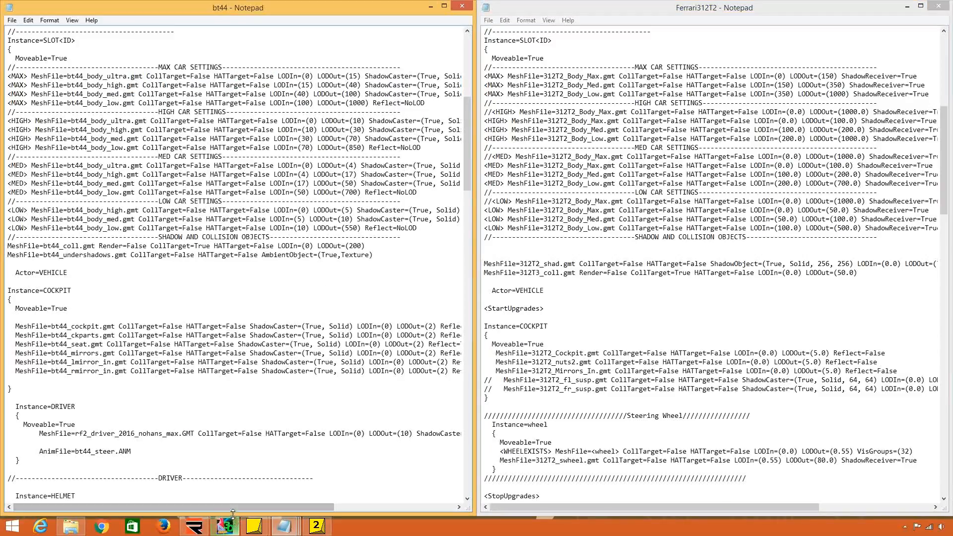
drag(235, 507, 287, 507)
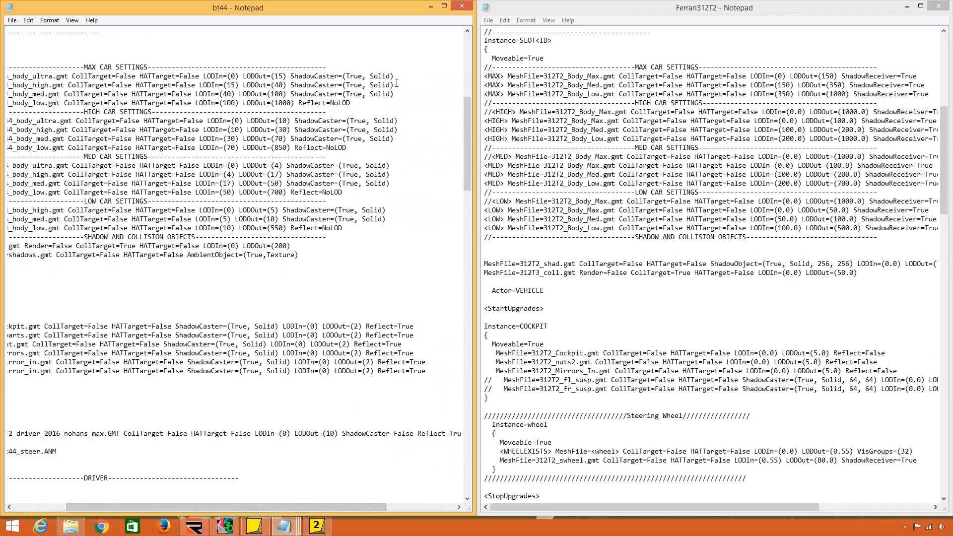
drag(395, 76, 288, 73)
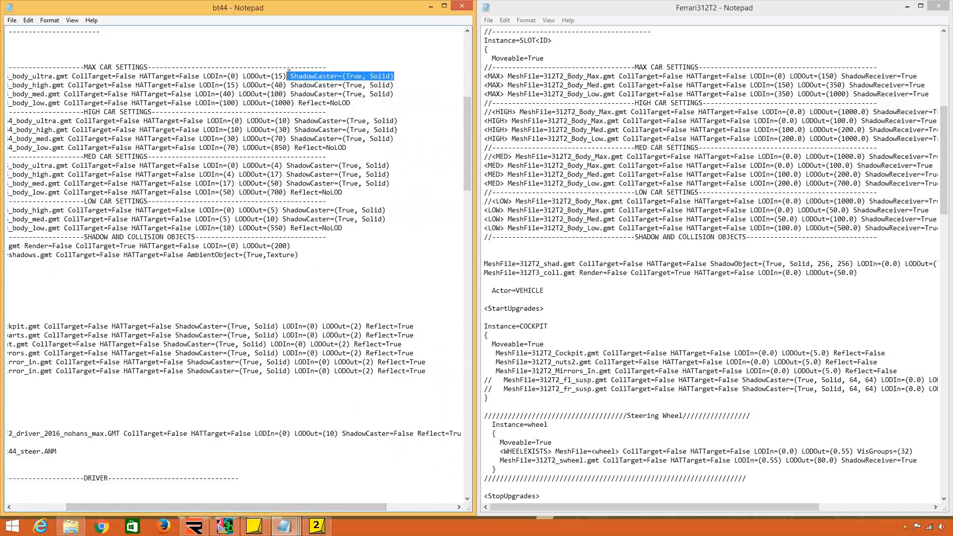
key(ctrl+c)
click(838, 76)
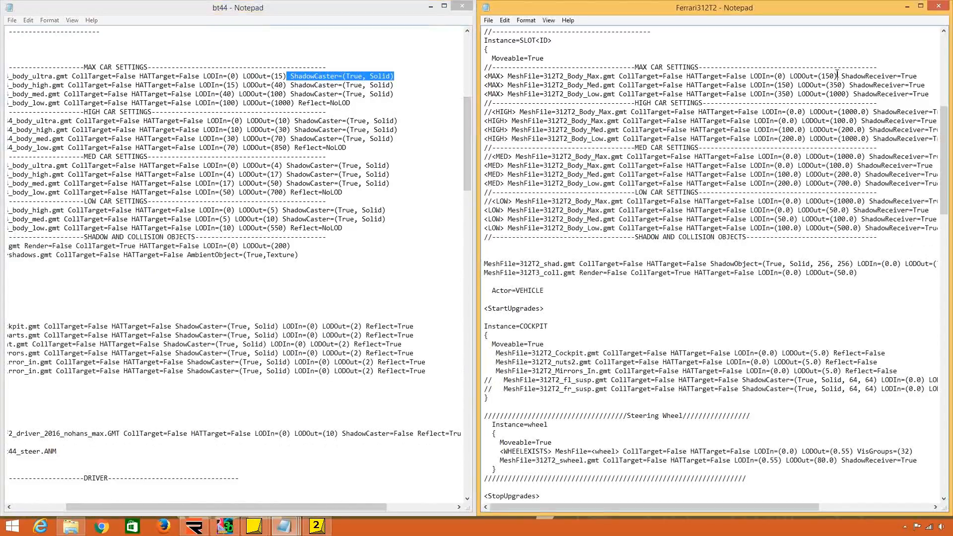
key(ctrl+v)
click(693, 85)
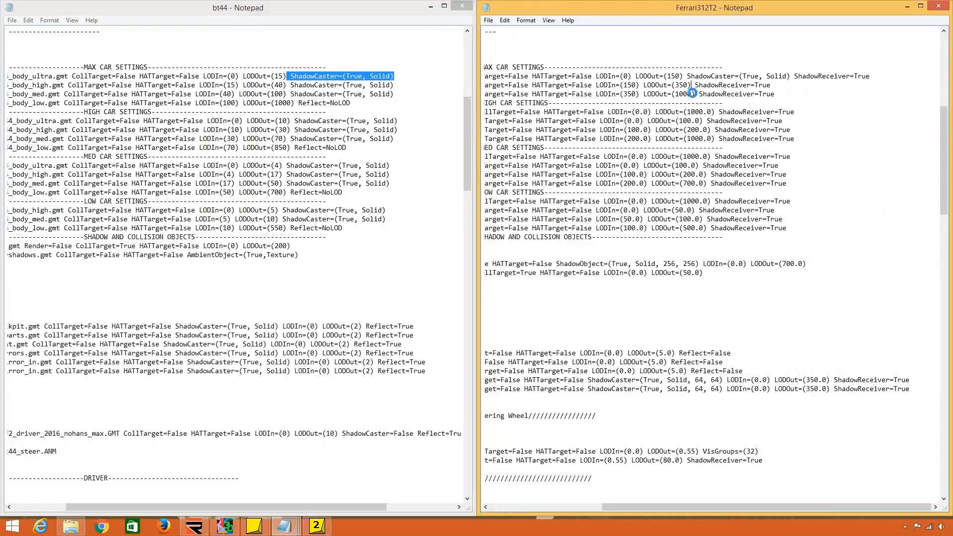
key(ctrl+v)
click(695, 94)
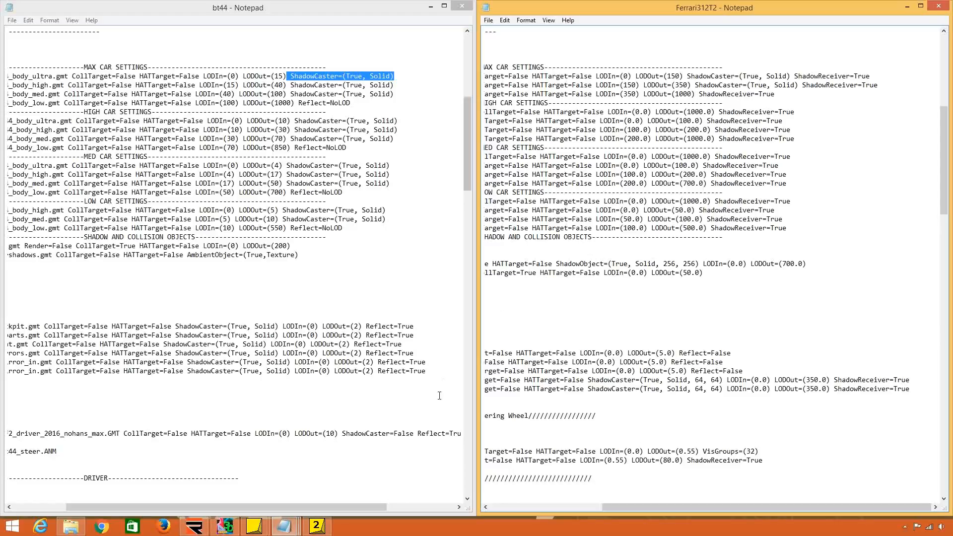
Open the 312t3_shad object in 3DSimED3, examine its shadow mesh and return to the Ferrari312T2 GEN file.
click(225, 526)
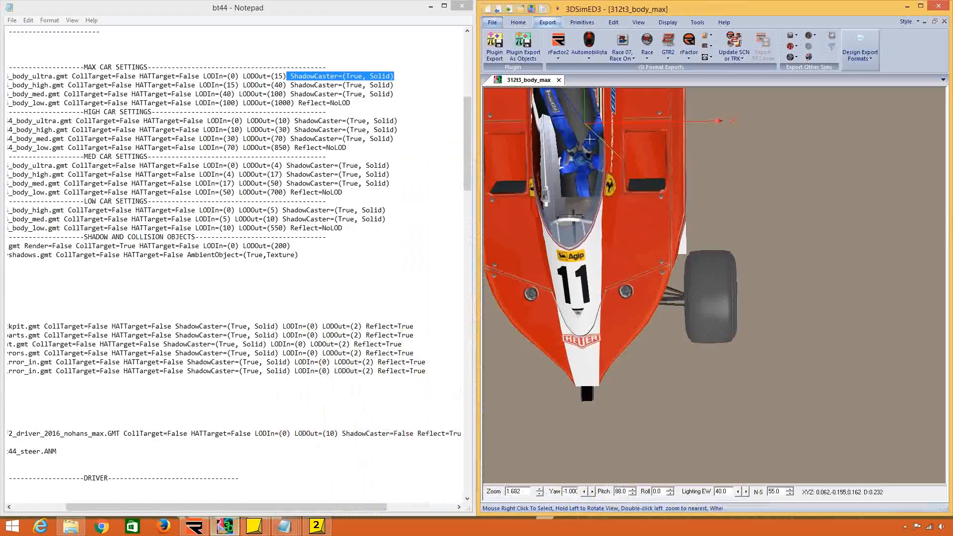
click(493, 25)
click(516, 125)
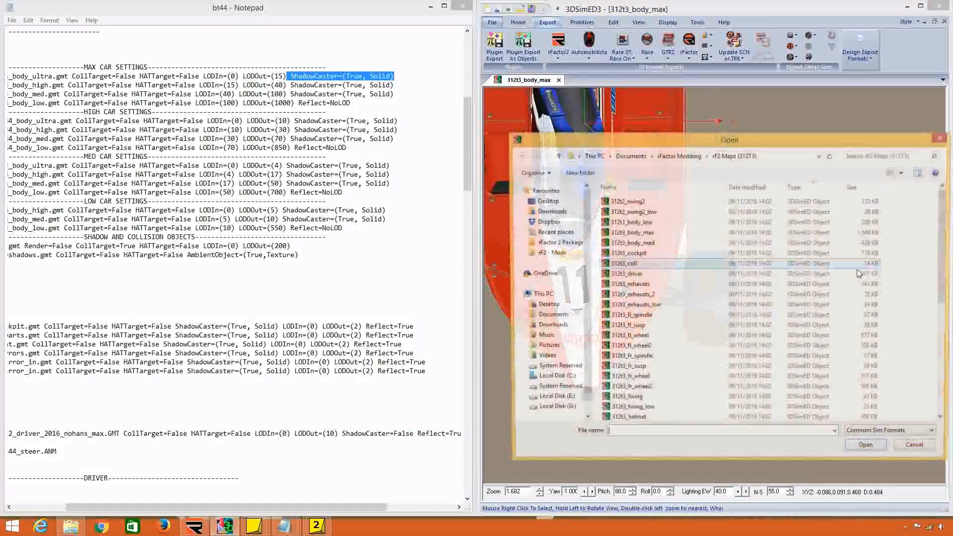
click(786, 316)
scroll(787, 342, down, 7)
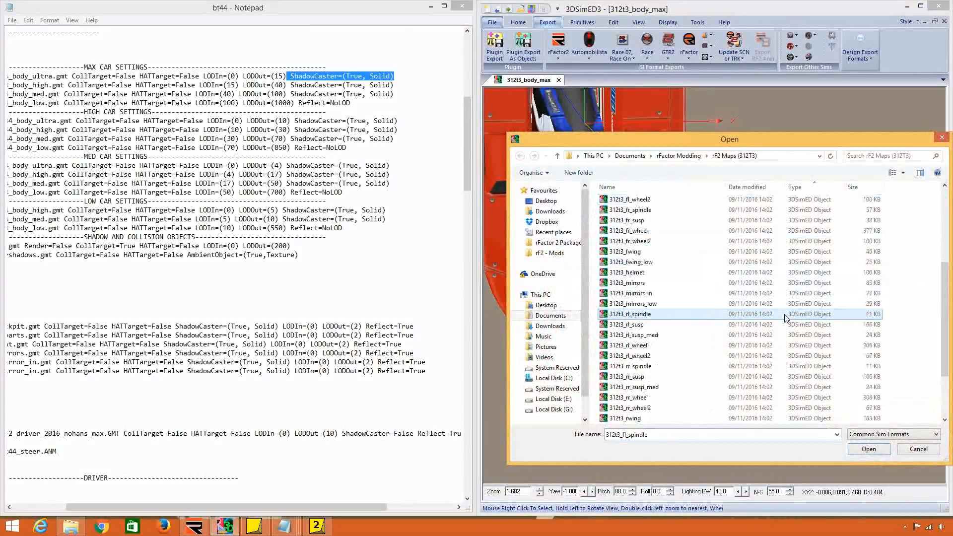
double_click(729, 366)
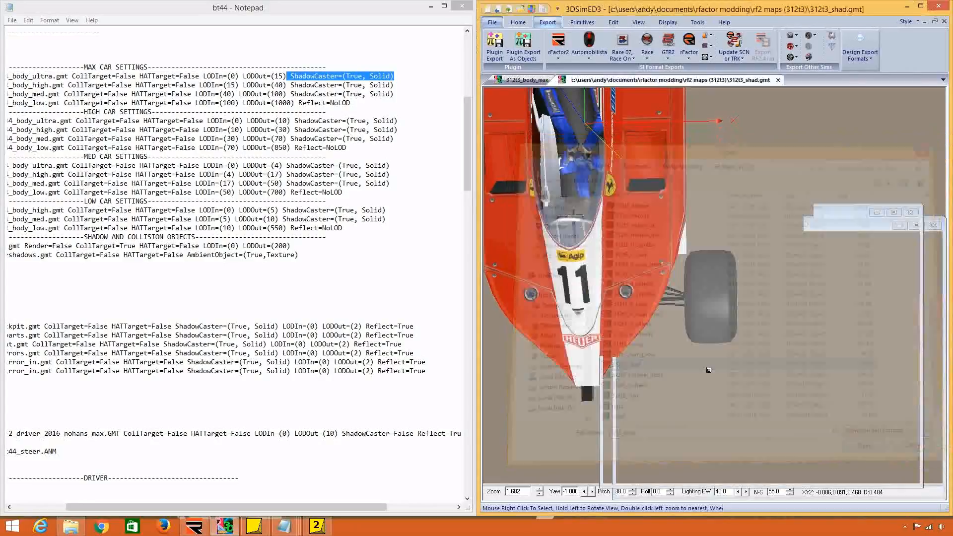
drag(710, 279, 764, 276)
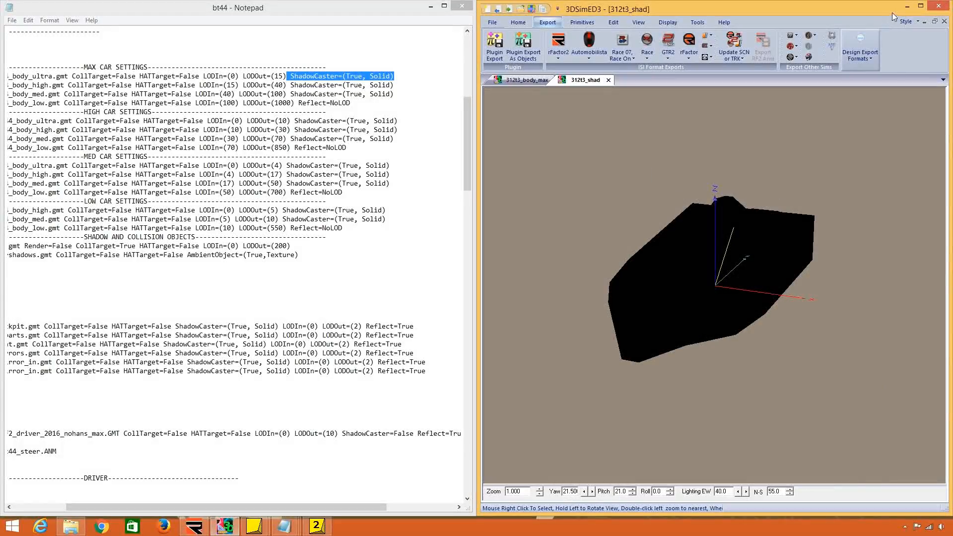
click(907, 6)
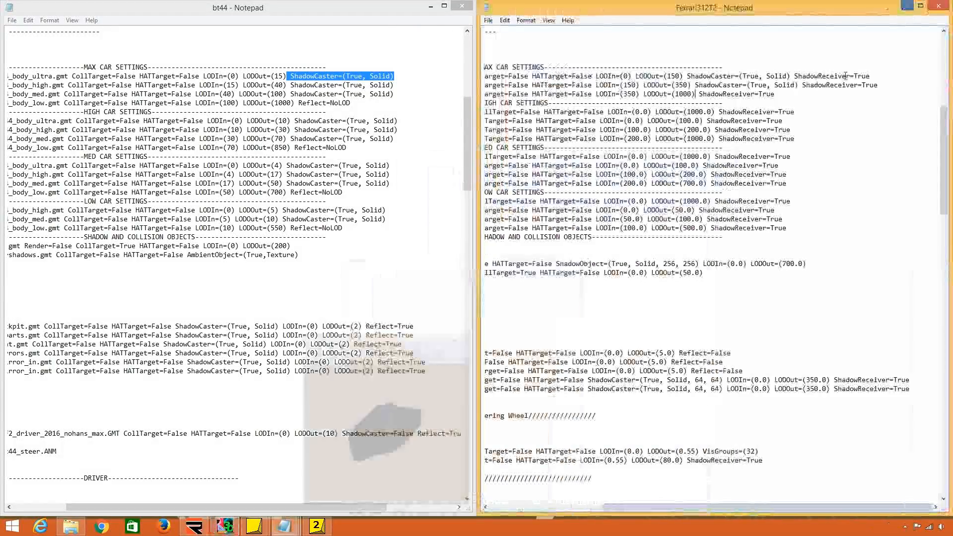
Add ShadowCaster=(True, Solid) after LODOut in the MAX Body_Low line and in the HIGH, MED and LOW body lines.
click(695, 93)
key(ctrl+v)
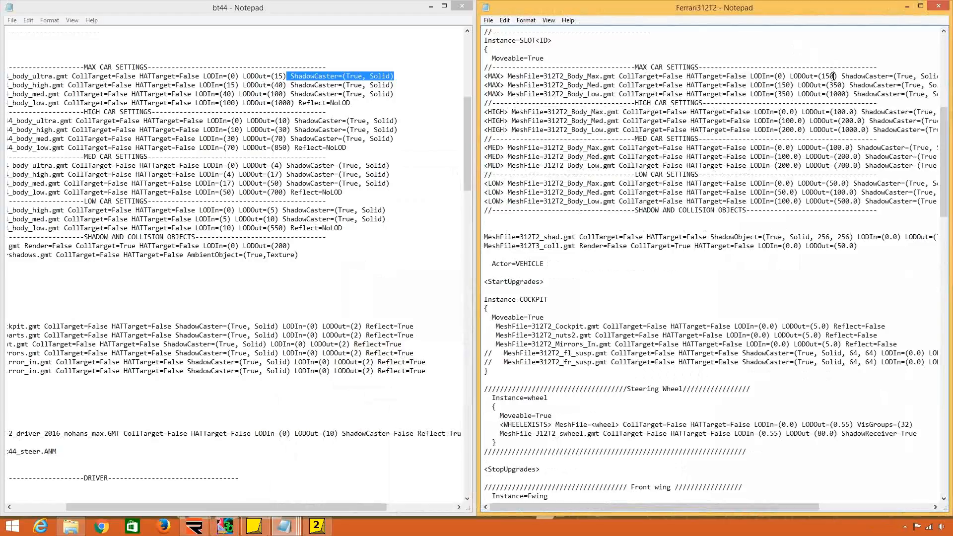
Set the MAX 312T2_Body_Max LODOut to (50) and the MAX Body_Med LODIn to (50).
drag(834, 76, 821, 76)
text(50)
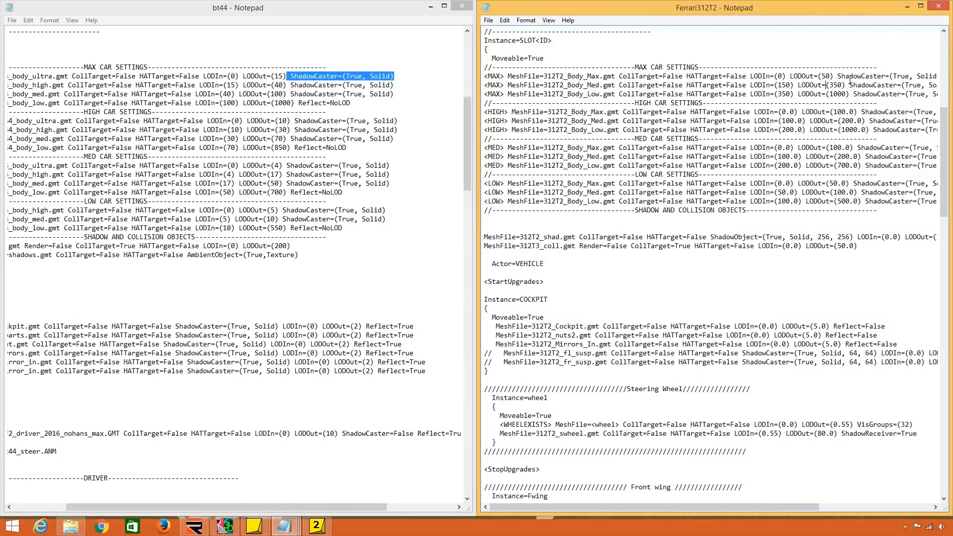
text(=)
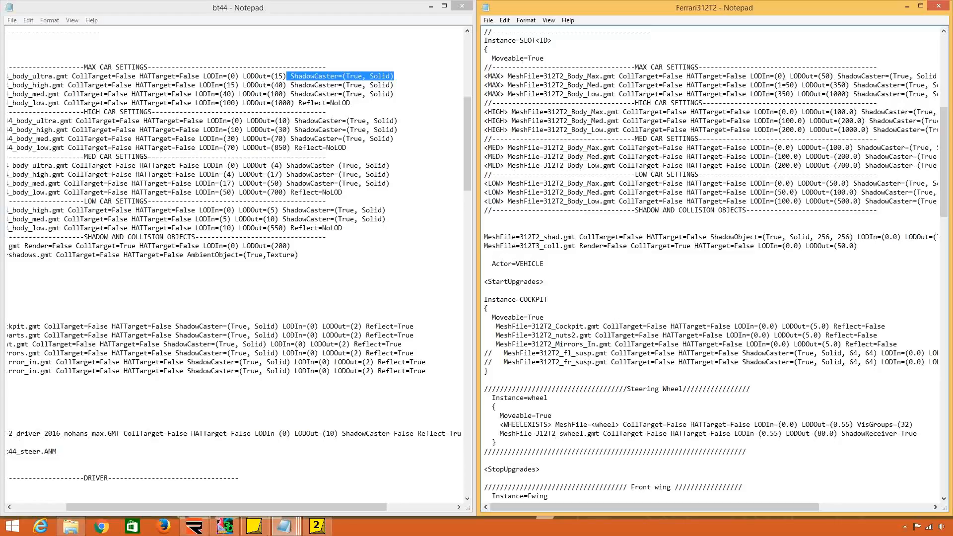
key(BackSpace)
key(BackSpace)
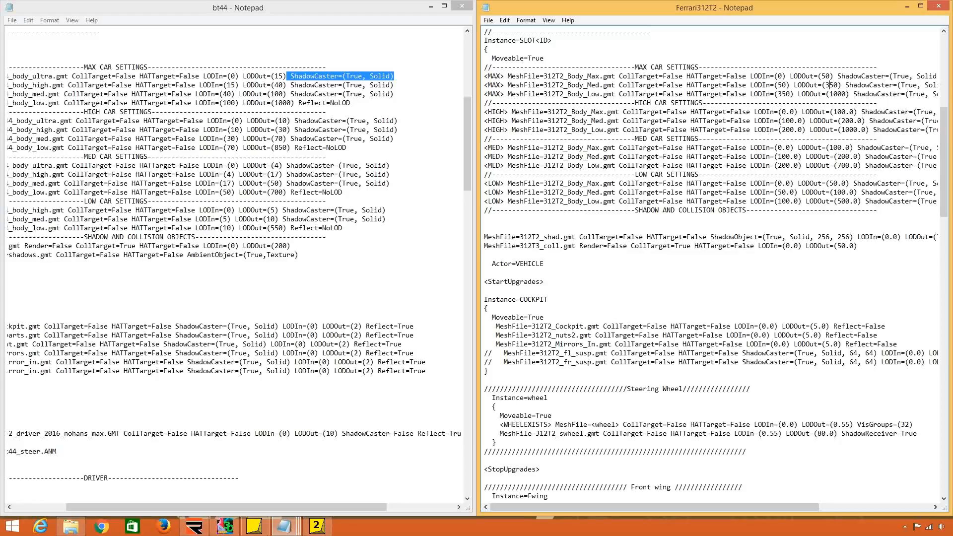
Set the MAX Body_Med LODOut to (200) and the MAX Body_Low LODIn to (200).
key(BackSpace)
text(20)
key(Delete)
key(Left)
key(BackSpace)
key(BackSpace)
text(20)
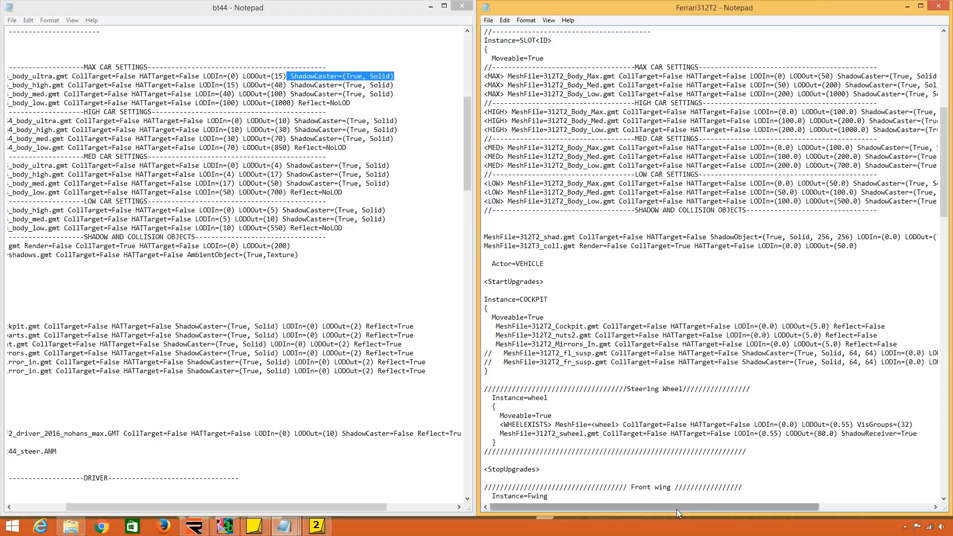
Remove ShadowCaster=(True, Solid) from the MAX Body_Low line and restore it after LODOut=(1000).
drag(677, 509, 803, 511)
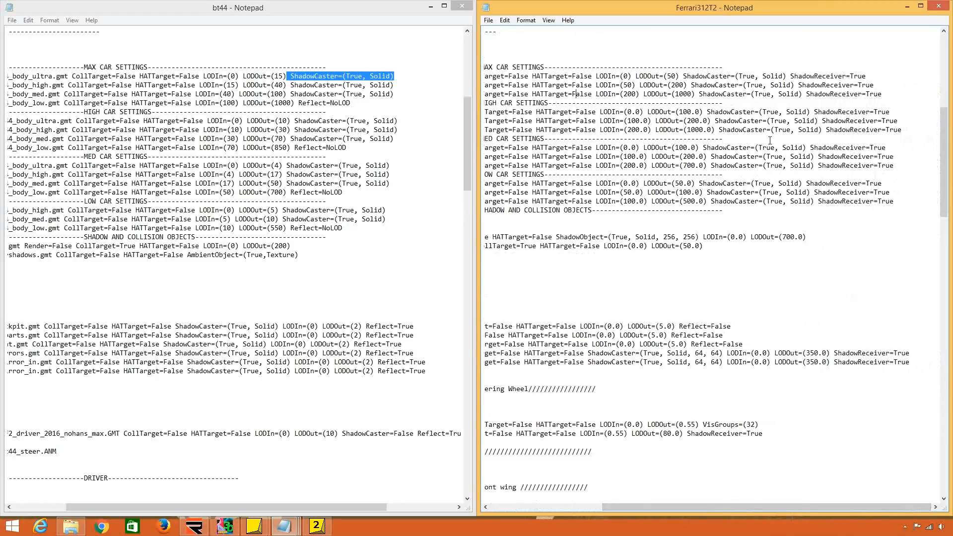
mouse_move(801, 96)
mouse_down()
mouse_move(751, 94)
mouse_move(804, 94)
mouse_up()
key(Delete)
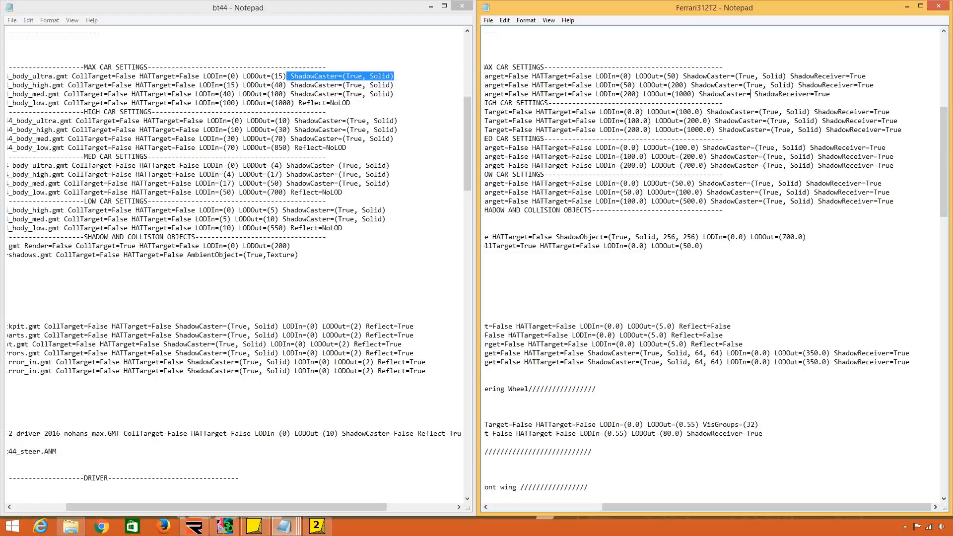
key(BackSpace)
key(BackSpace)
key(BackSpace)
key(BackSpace)
key(BackSpace)
key(BackSpace)
key(BackSpace)
key(BackSpace)
key(BackSpace)
key(BackSpace)
key(BackSpace)
key(BackSpace)
key(BackSpace)
key(BackSpace)
key(BackSpace)
key(ctrl+v)
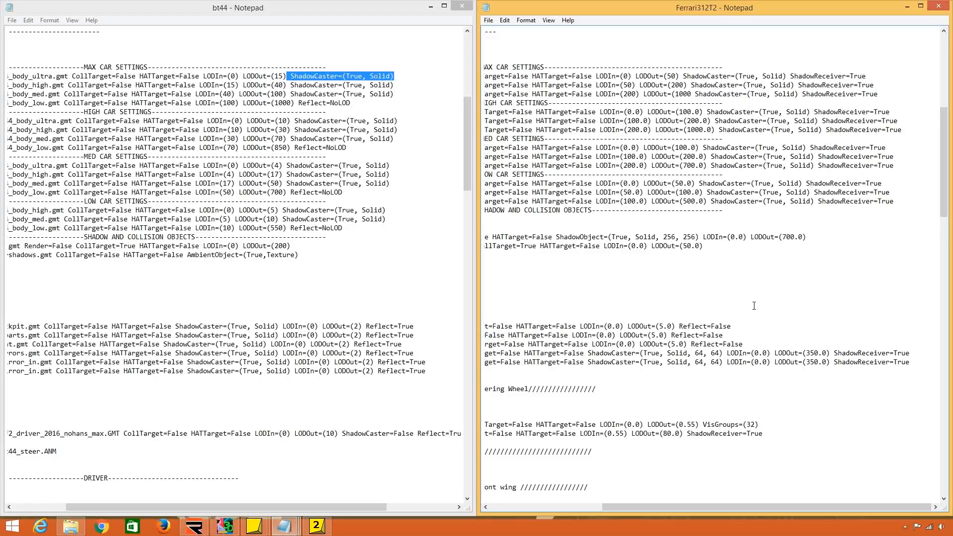
click(691, 94)
text())
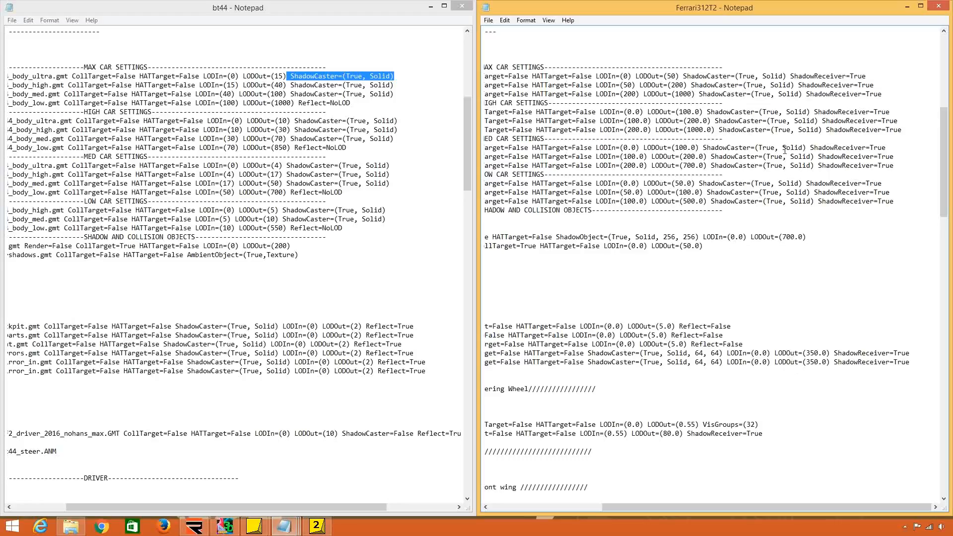
Compare the Ferrari's HIGH, MED and LOW body lines and shadow section with bt44's shadow and collision entries.
drag(726, 510, 614, 506)
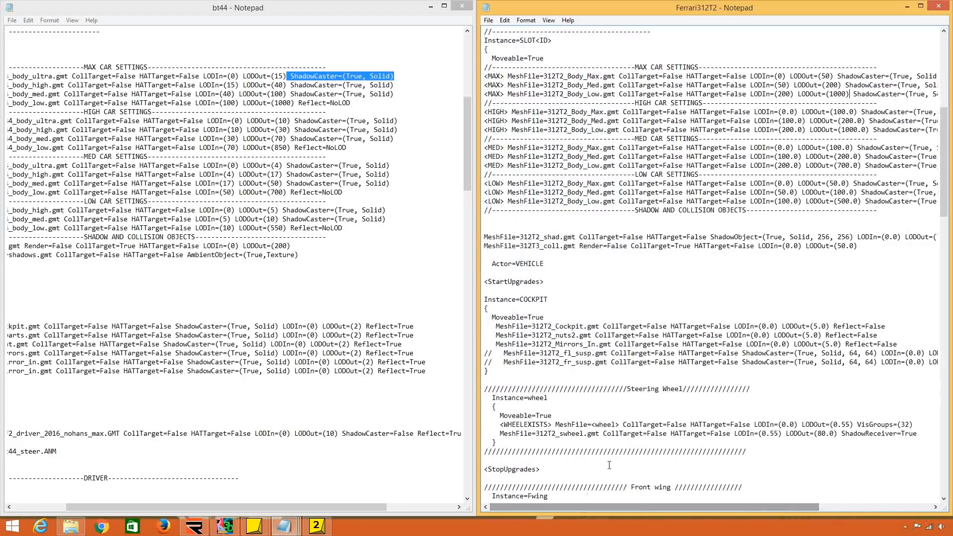
drag(662, 113, 683, 201)
click(722, 174)
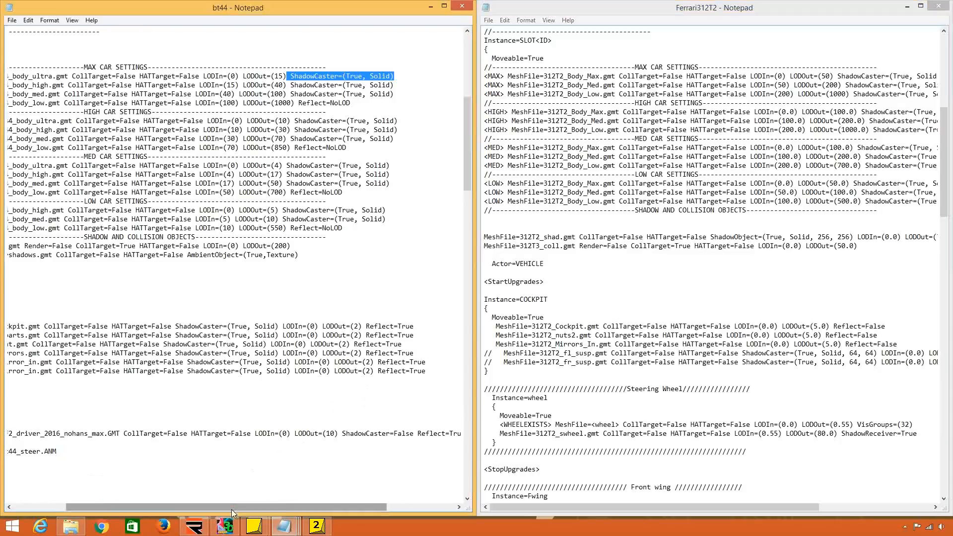
click(251, 266)
scroll(251, 268, down, 3)
scroll(250, 267, down, 4)
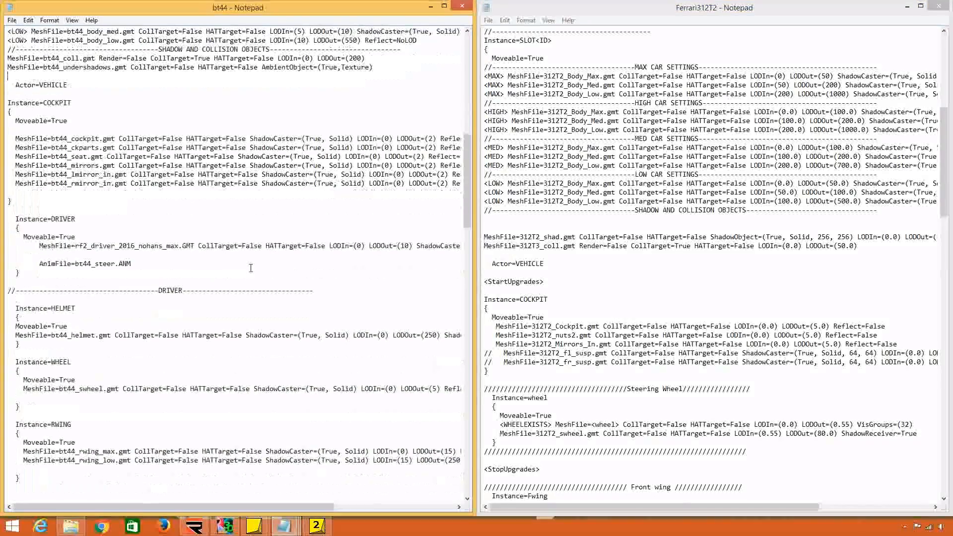
drag(43, 58, 68, 85)
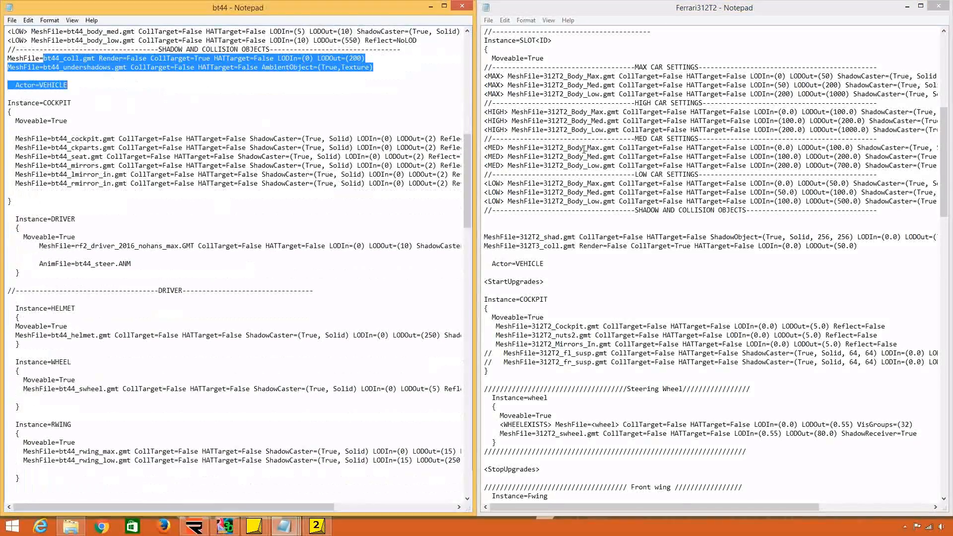
click(620, 176)
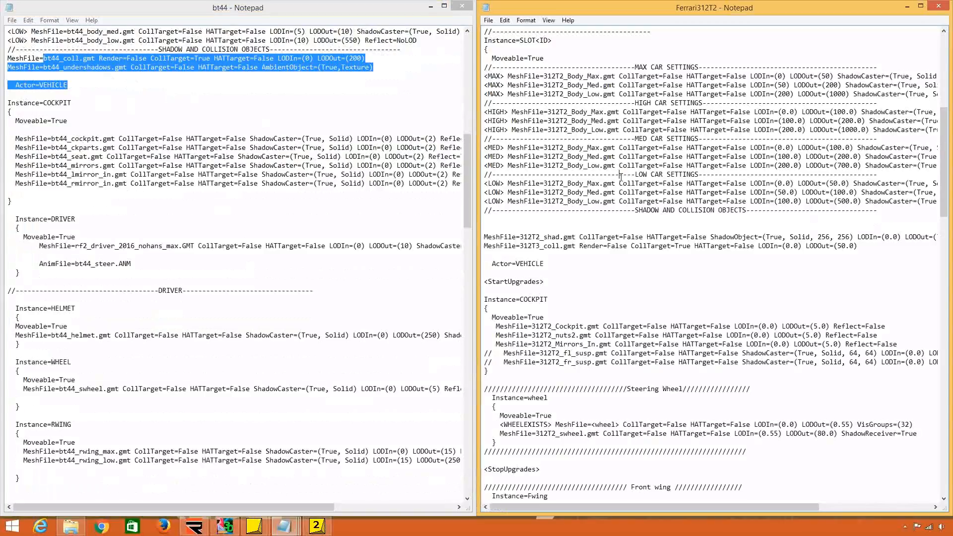
Delete the blank lines and the 312T2_shad line under SHADOW AND COLLISION OBJECTS, and comment out the 312T3_coll line.
click(484, 220)
key(Delete)
key(Delete)
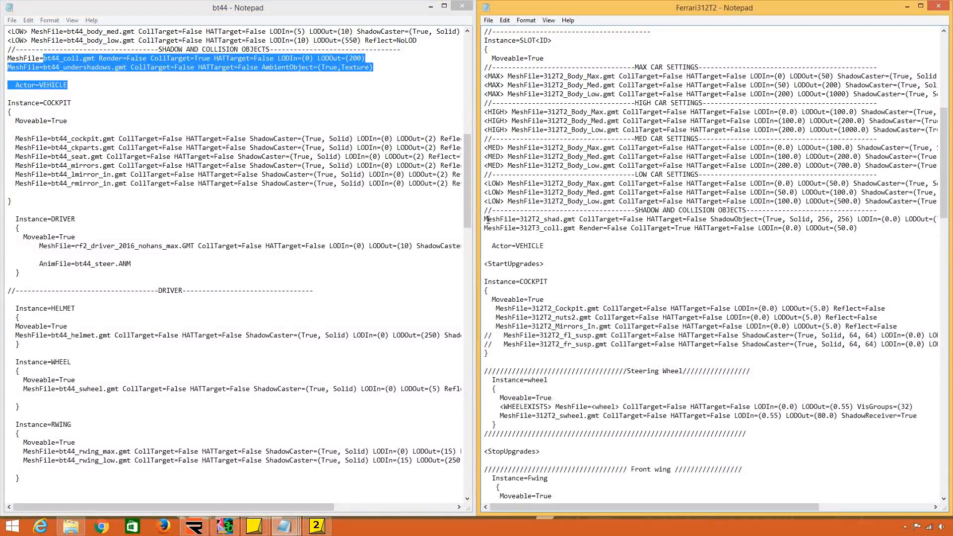
drag(484, 220, 484, 224)
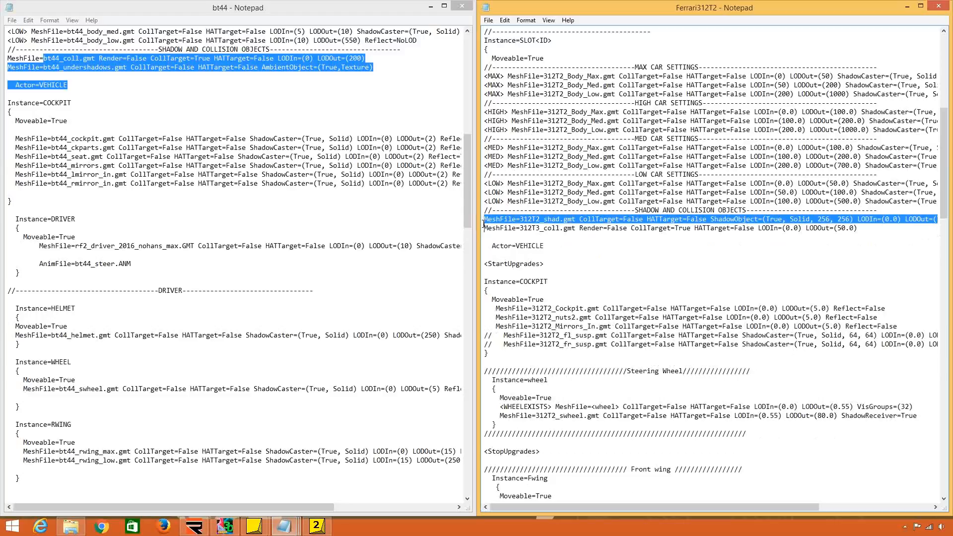
key(Delete)
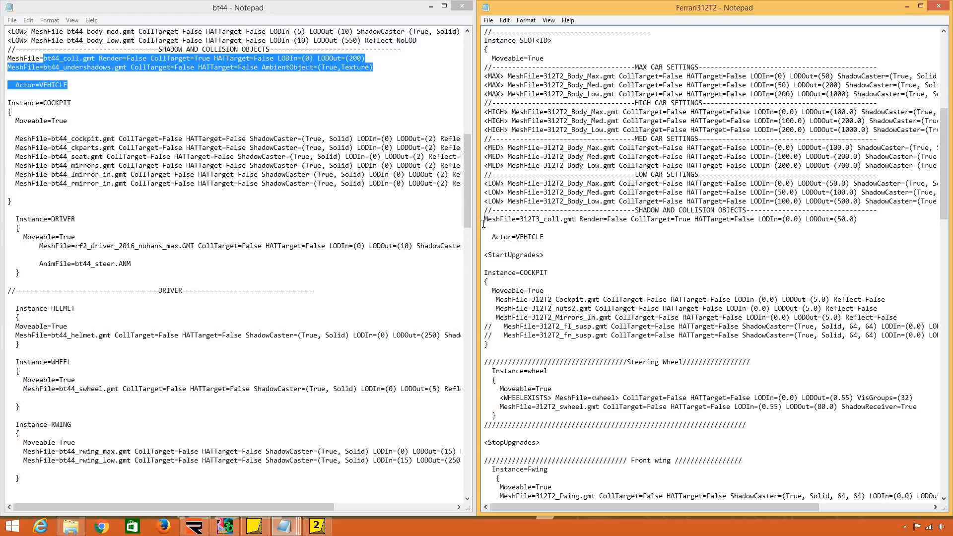
text(//)
key(End)
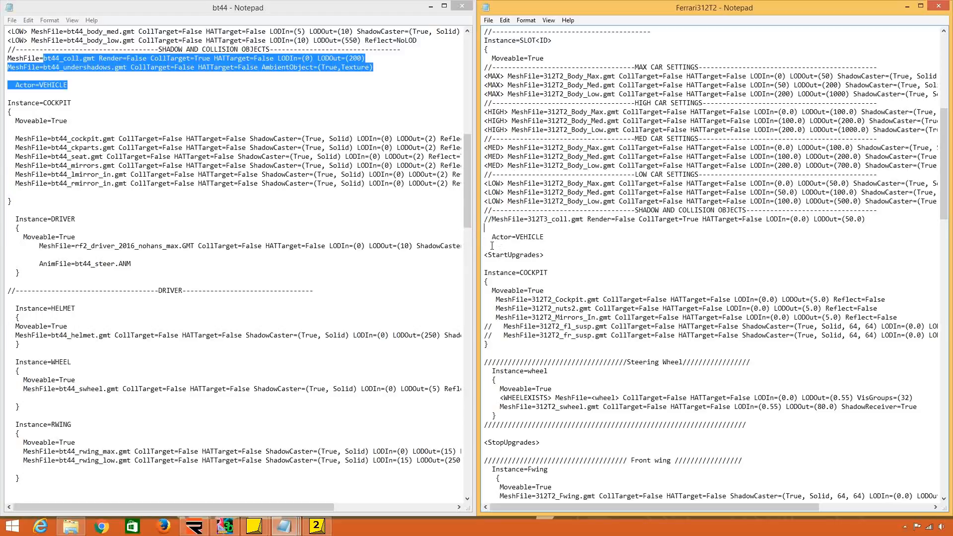
Compare the COCKPIT instance with bt44's and delete its commented-out 312T2_fl_susp and 312T2_fr_susp lines.
click(491, 261)
scroll(559, 301, down, 6)
scroll(558, 301, down, 2)
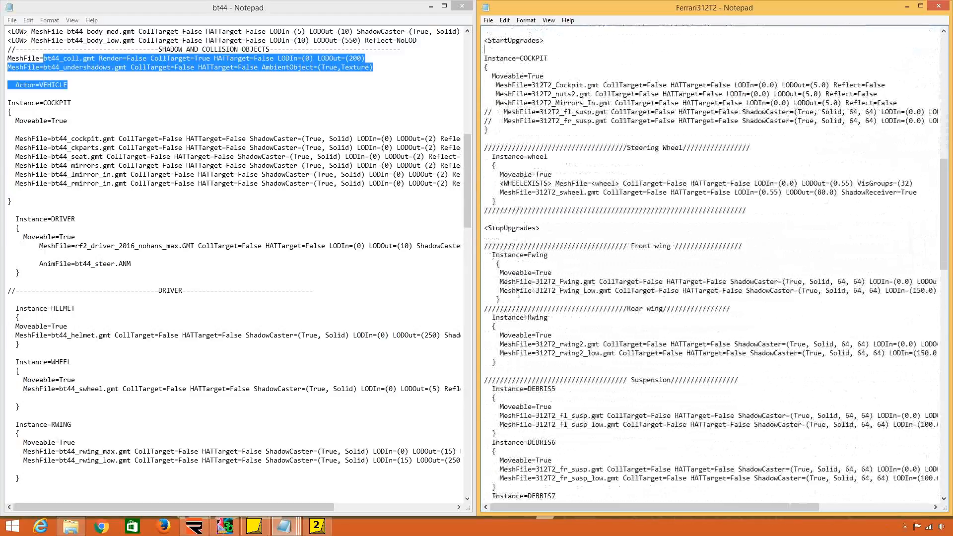
click(224, 326)
scroll(227, 322, down, 6)
scroll(226, 323, up, 4)
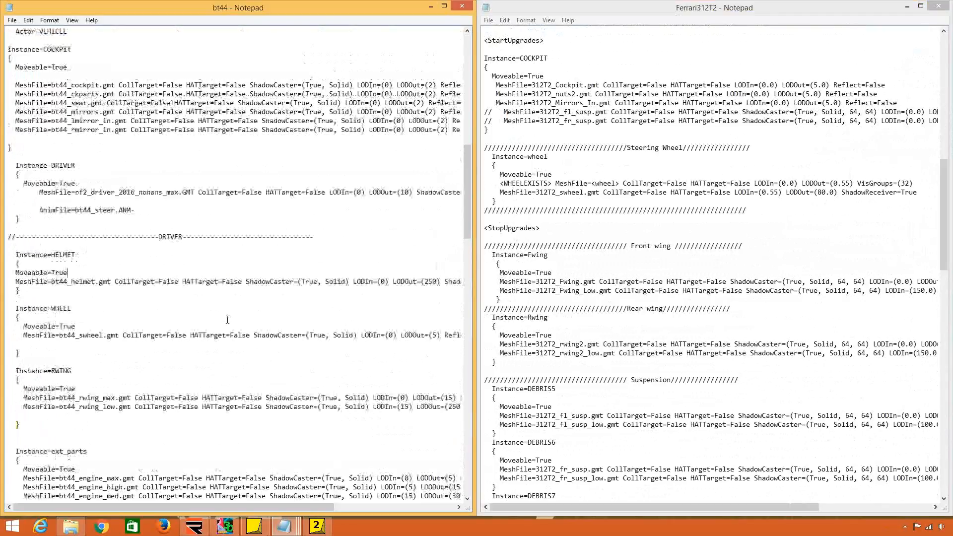
click(647, 137)
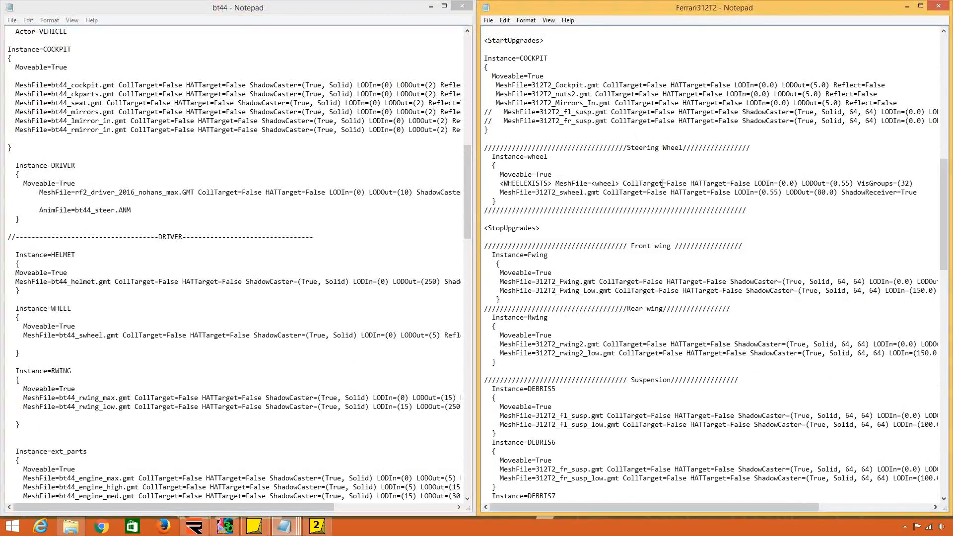
click(568, 103)
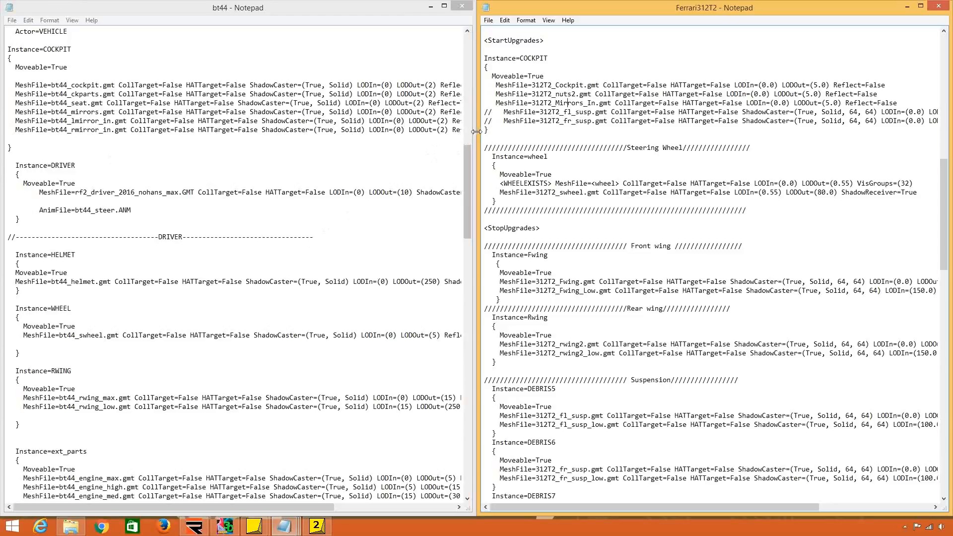
drag(480, 130, 480, 114)
key(Delete)
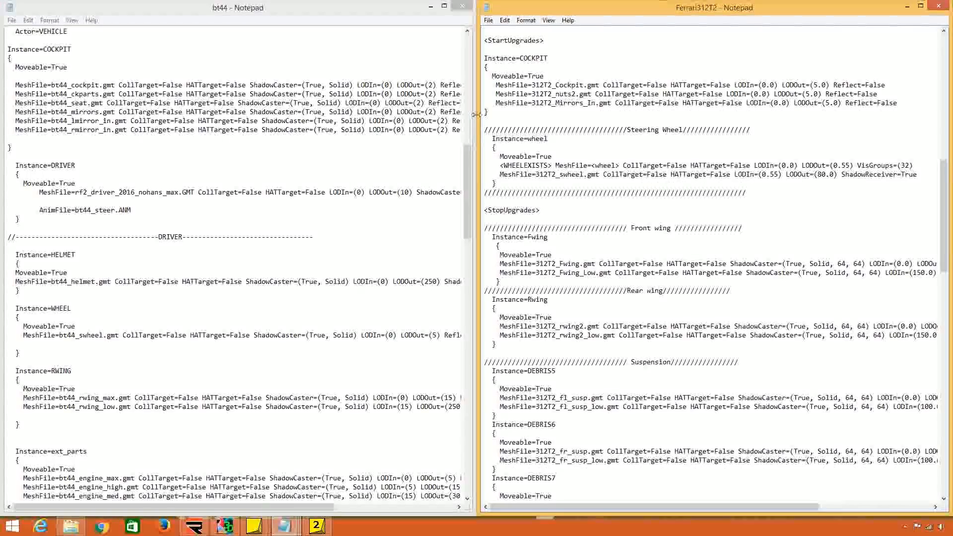
Remove the extra leading space before the Cockpit, nuts2 and Mirrors_In MeshFile lines in the COCKPIT instance.
click(495, 85)
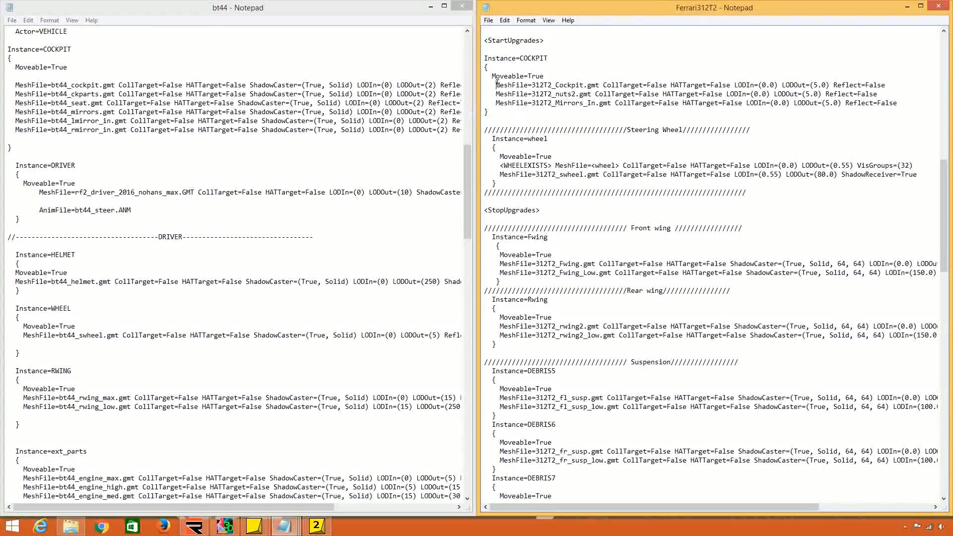
key(BackSpace)
click(495, 94)
key(BackSpace)
click(496, 102)
key(BackSpace)
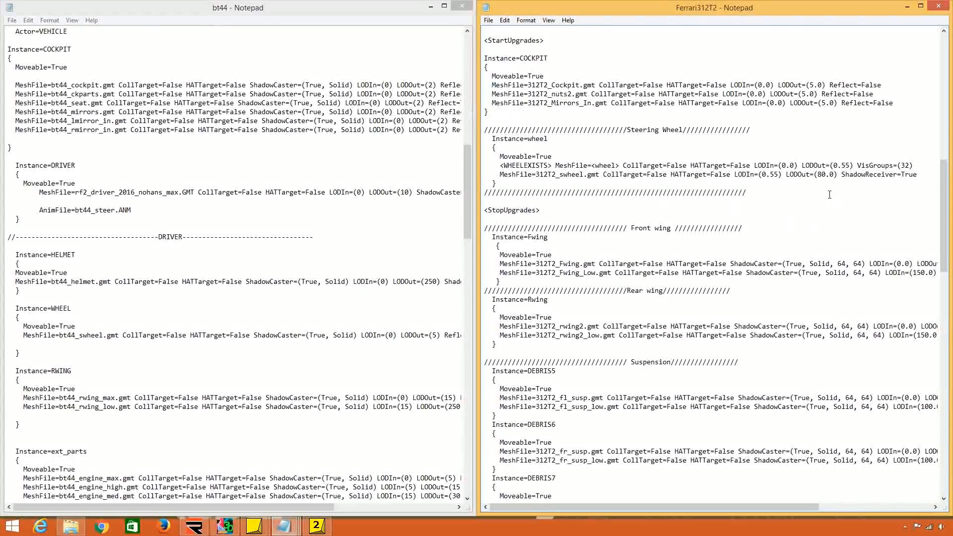
Copy Reflect=True from the end of the cockpit mesh line in bt44.
click(238, 174)
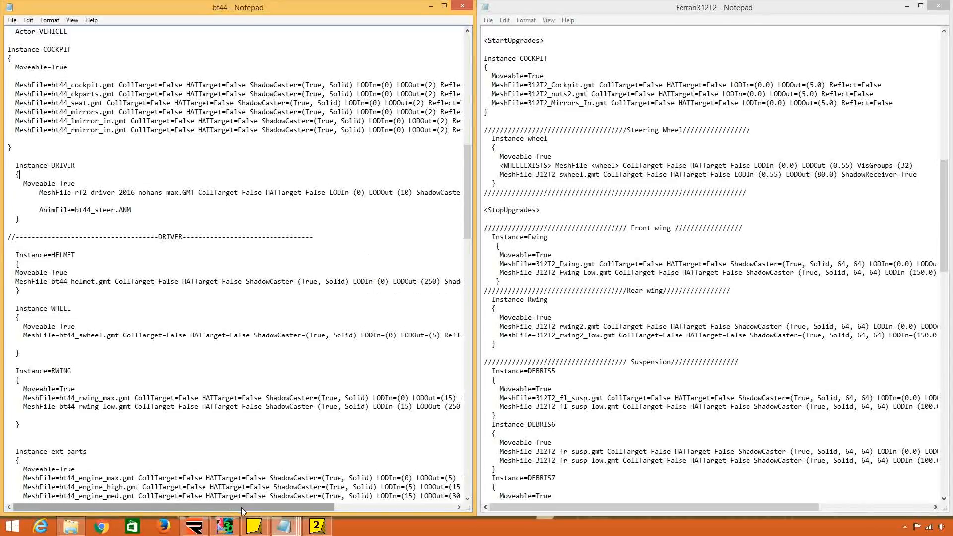
drag(241, 507, 294, 507)
scroll(331, 423, up, 10)
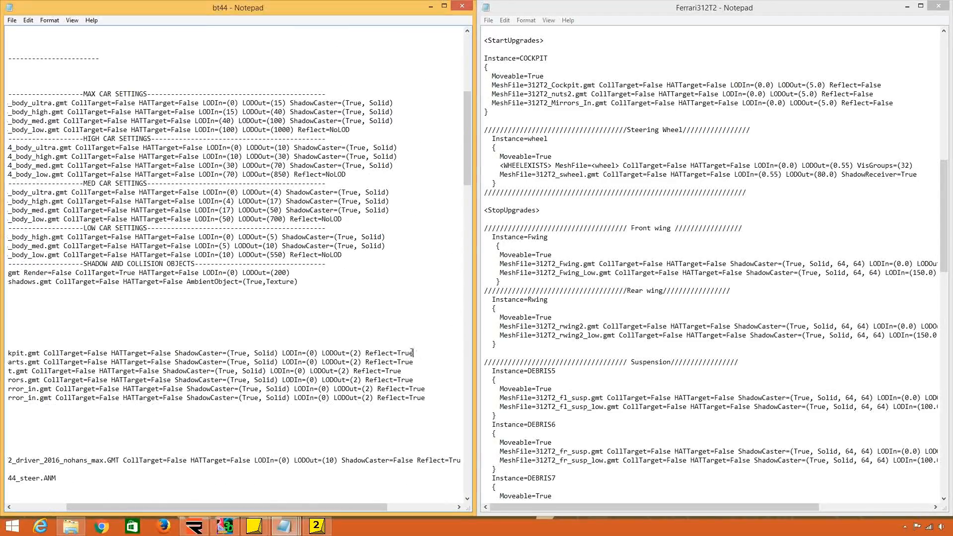
drag(414, 353, 363, 350)
key(ctrl+c)
click(705, 503)
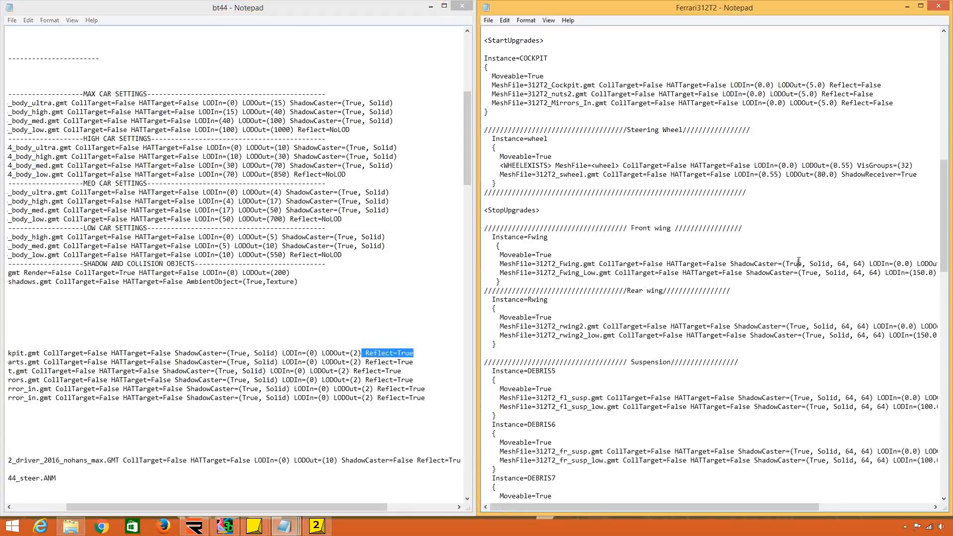
Append Reflect=True to the Ferrari's MAX Body_Max and Body_Med lines and Reflect=NoLOD to the MAX Body_Low line.
scroll(705, 502, up, 15)
drag(706, 507, 782, 506)
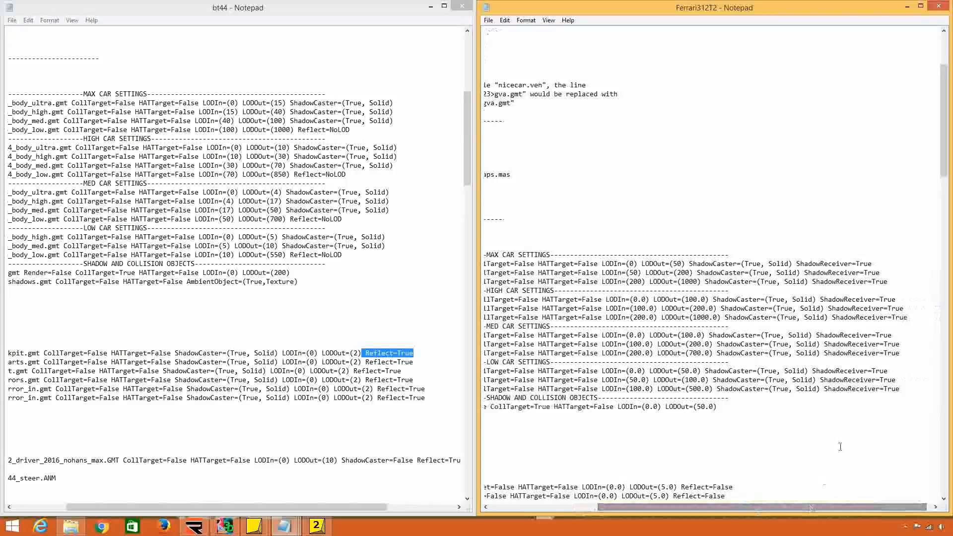
click(889, 261)
key(ctrl+v)
key(ctrl+v)
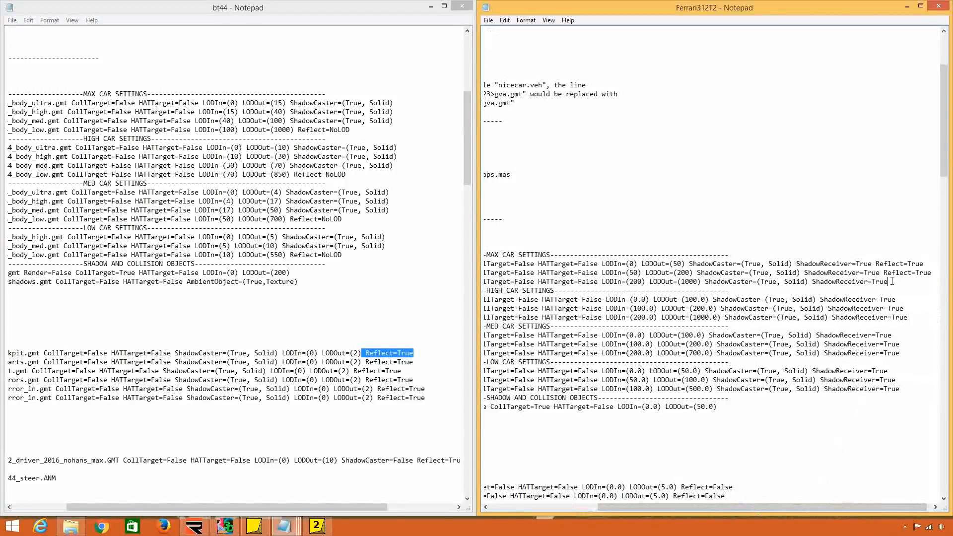
key(ctrl+v)
drag(917, 281, 937, 278)
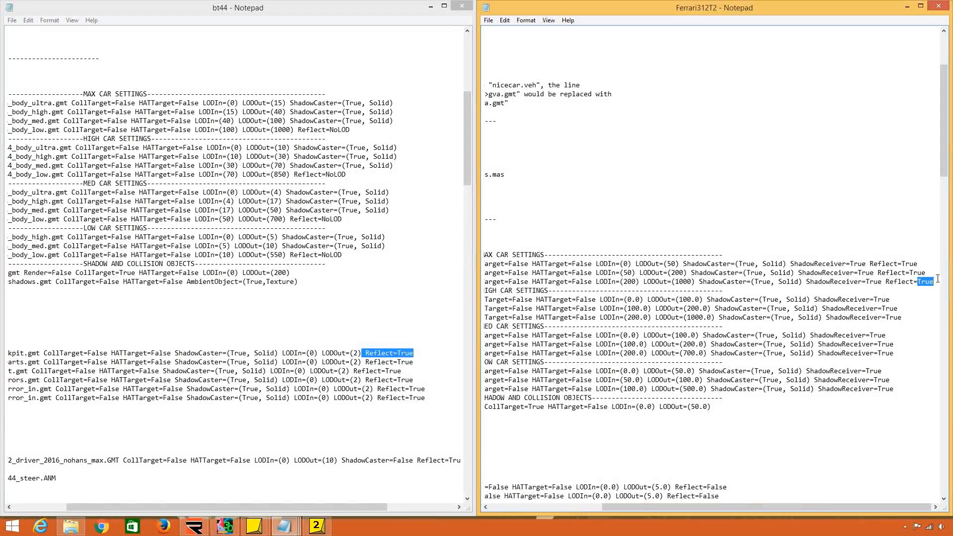
text(N)
Append Reflect=True to the Body_Max and Body_Med lines in the HIGH and MED car settings.
click(900, 302)
key(ctrl+v)
click(900, 311)
key(ctrl+v)
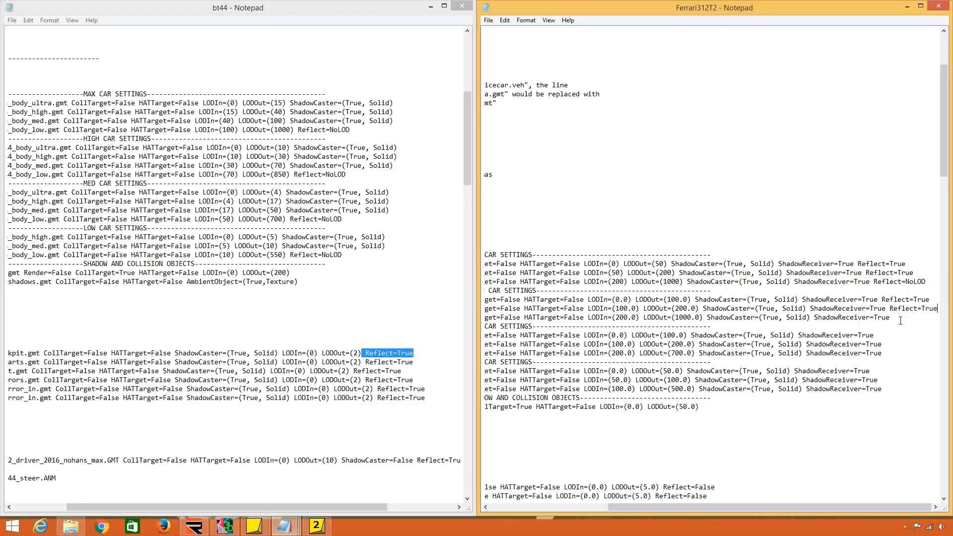
key(ctrl+v)
click(890, 345)
key(ctrl+v)
Append Reflect=True to the LOW Body_Max, Body_Med and Body_Low lines and select the Body_Low line's Reflect value.
drag(911, 262, 858, 262)
key(ctrl+c)
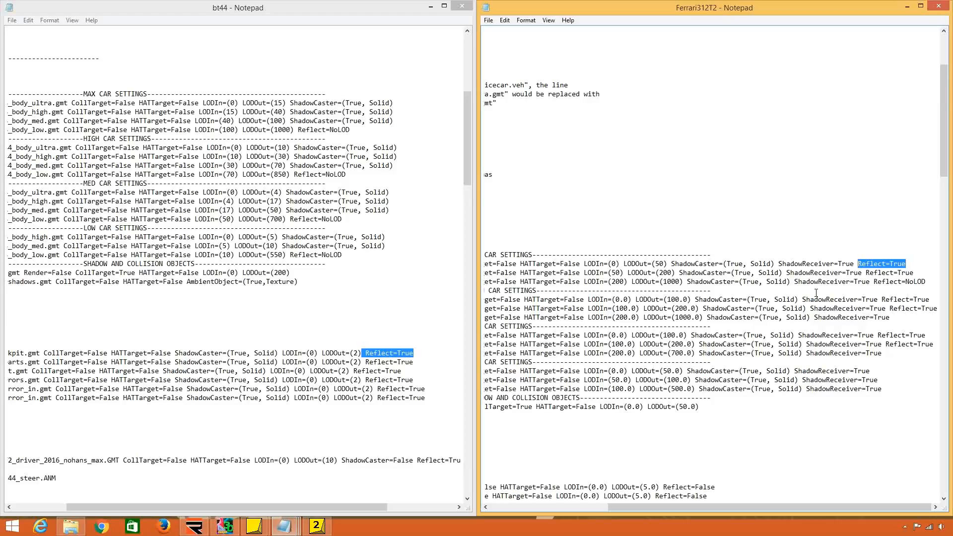
click(823, 299)
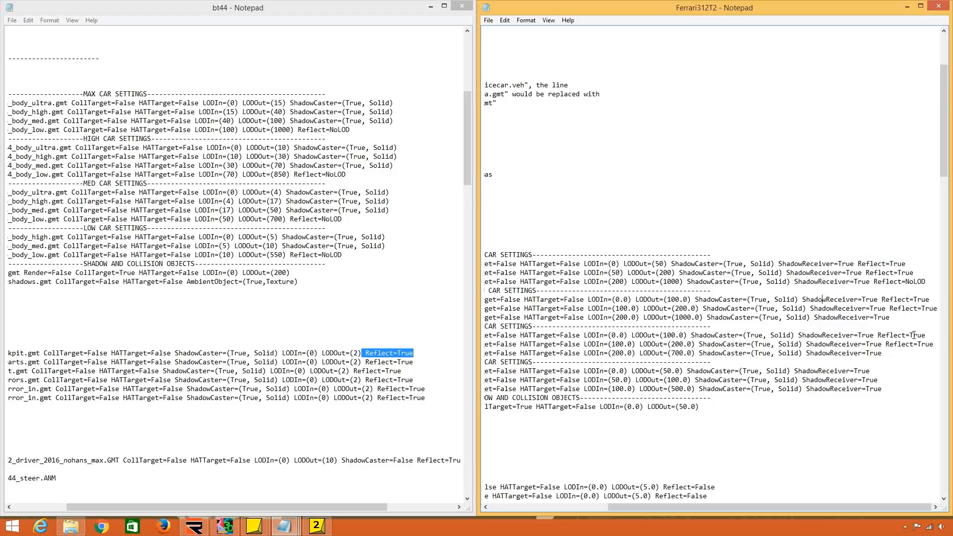
key(ctrl+v)
click(885, 371)
key(ctrl+v)
key(Down)
key(Down)
key(ctrl+v)
drag(919, 390, 932, 390)
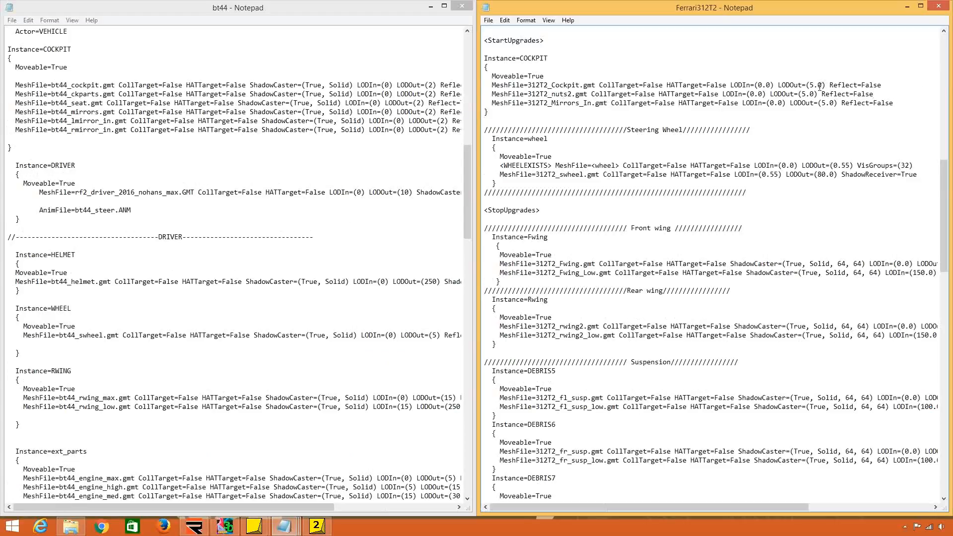
Set the LODIn to 0 and LODOut to 5 without decimals on the Ferrari's Cockpit, nuts2 and Mirrors_In mesh lines.
key(BackSpace)
key(BackSpace)
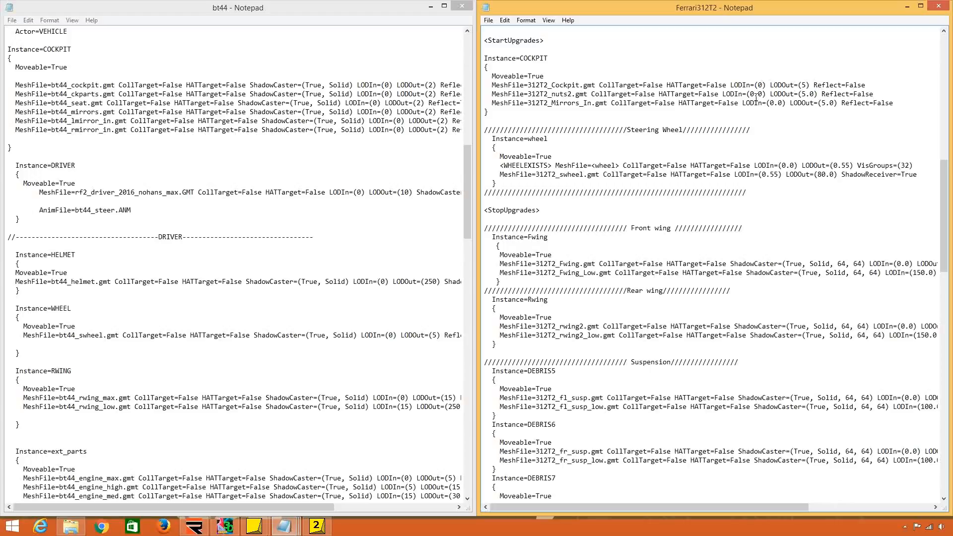
key(BackSpace)
drag(798, 94, 807, 94)
key(BackSpace)
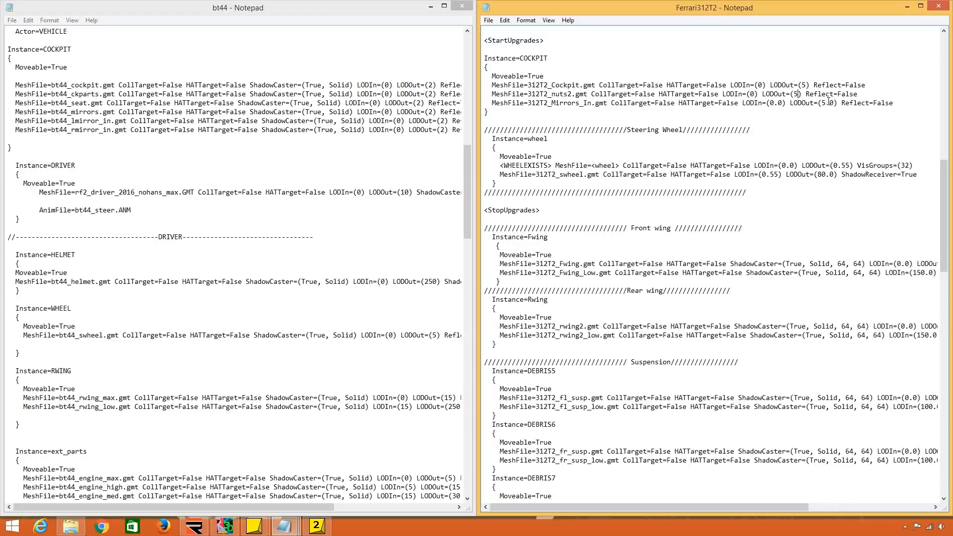
key(BackSpace)
key(BackSpace)
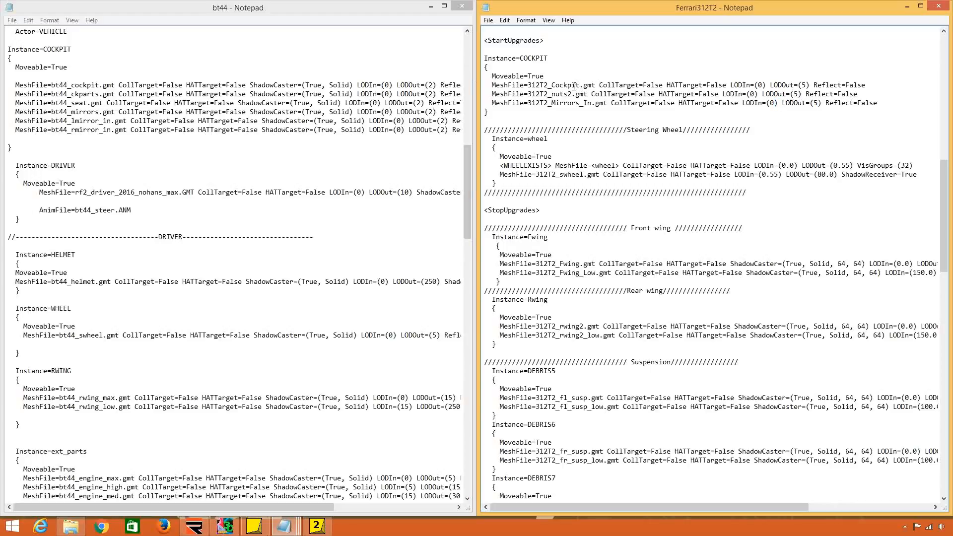
Switch to 3DSimED3, open 312t3_body_max and examine the cockpit opening and interior from the front and from behind.
click(225, 526)
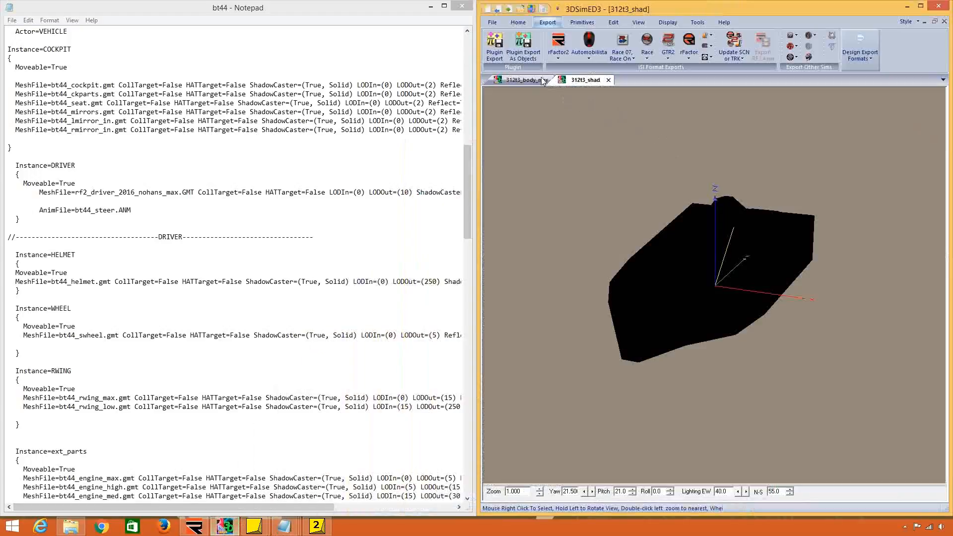
click(492, 22)
click(504, 245)
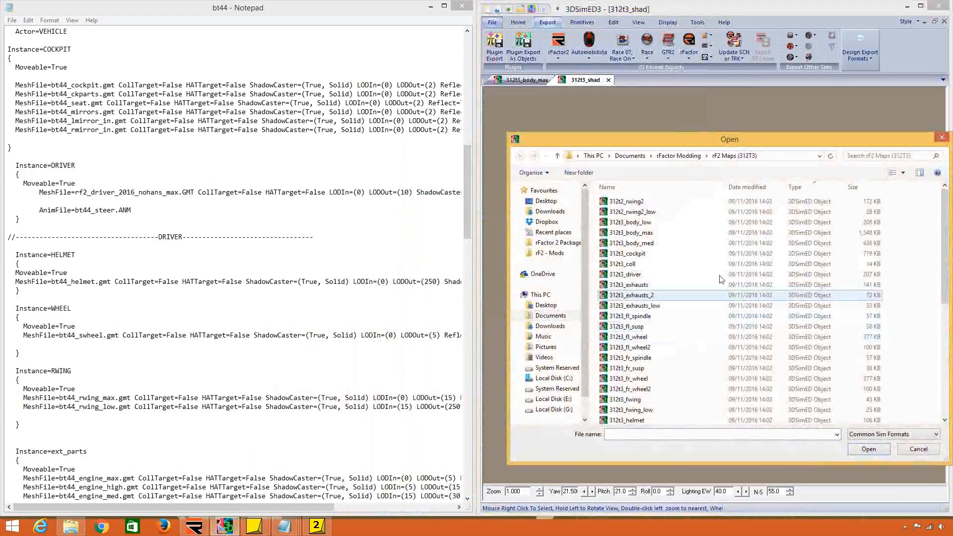
double_click(702, 236)
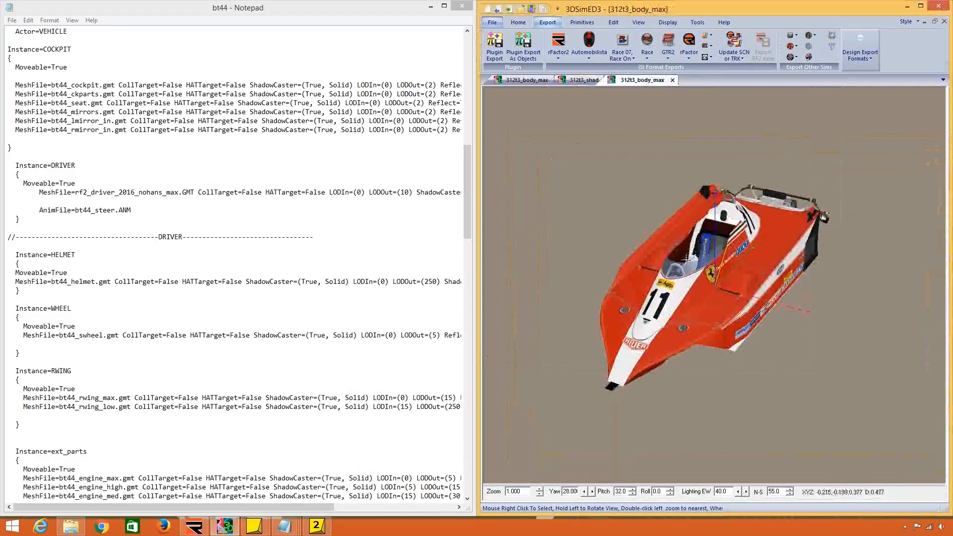
double_click(675, 275)
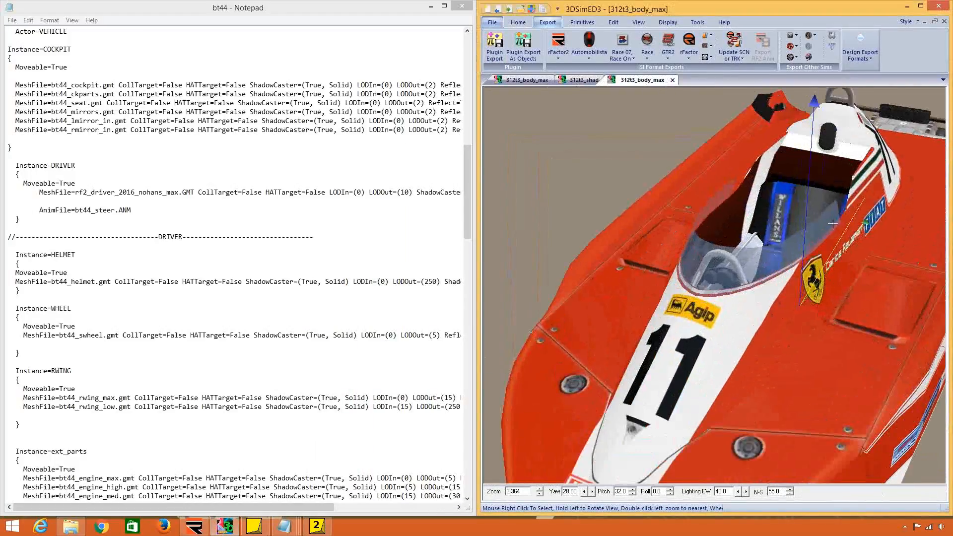
drag(676, 274, 713, 227)
double_click(730, 343)
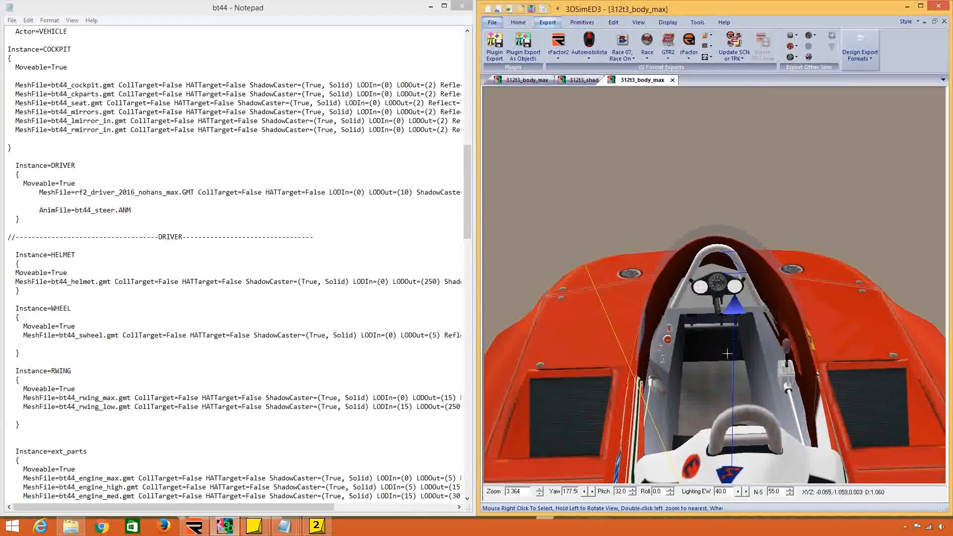
scroll(721, 349, up, 5)
scroll(721, 349, down, 10)
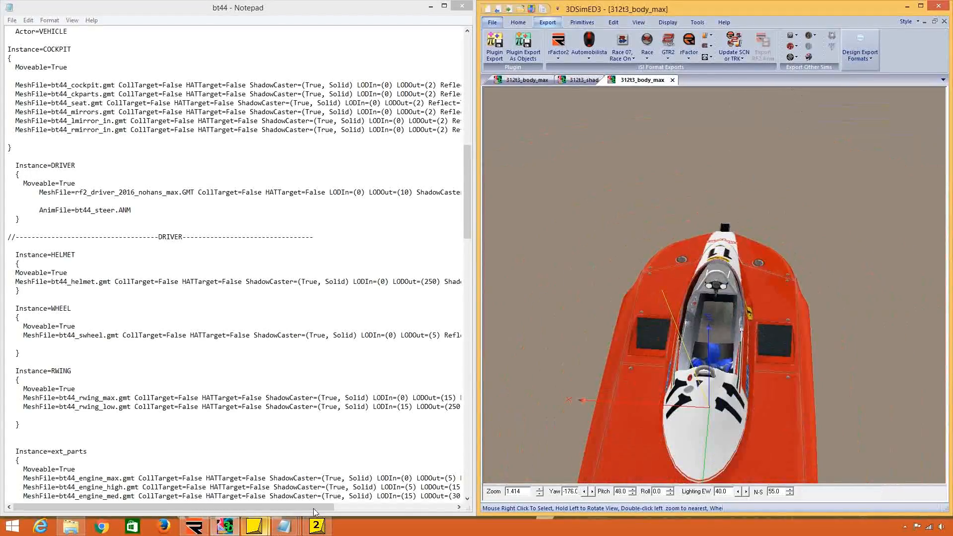
Return to the Ferrari312T2 file in Notepad and review the Body_Max entries against the COCKPIT instance's mesh lines.
mouse_move(272, 530)
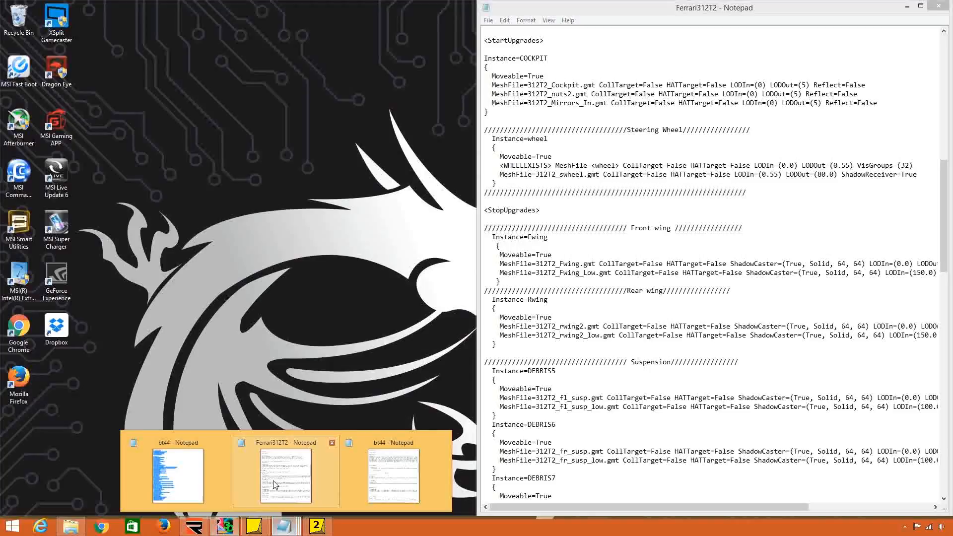
click(275, 484)
scroll(585, 185, up, 13)
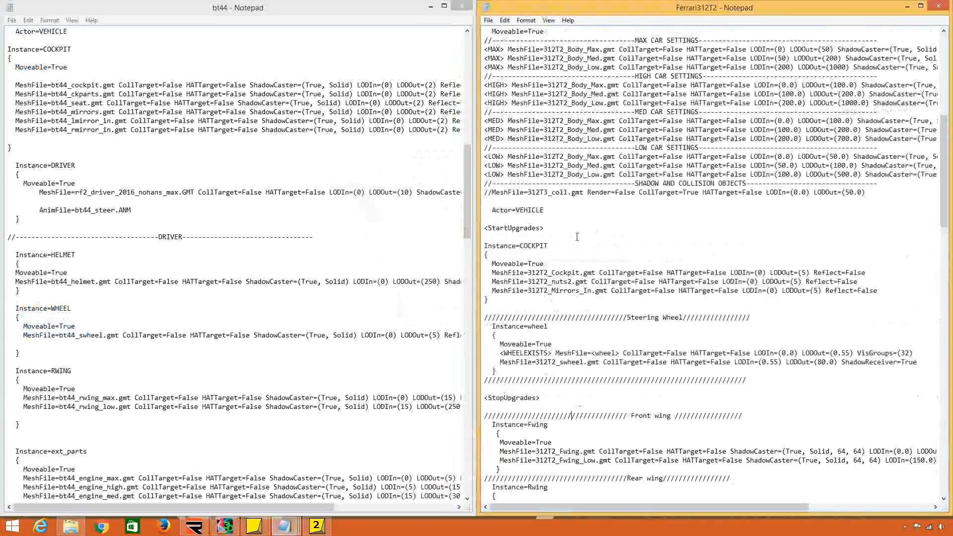
drag(571, 210, 613, 325)
scroll(613, 322, down, 3)
scroll(610, 312, down, 2)
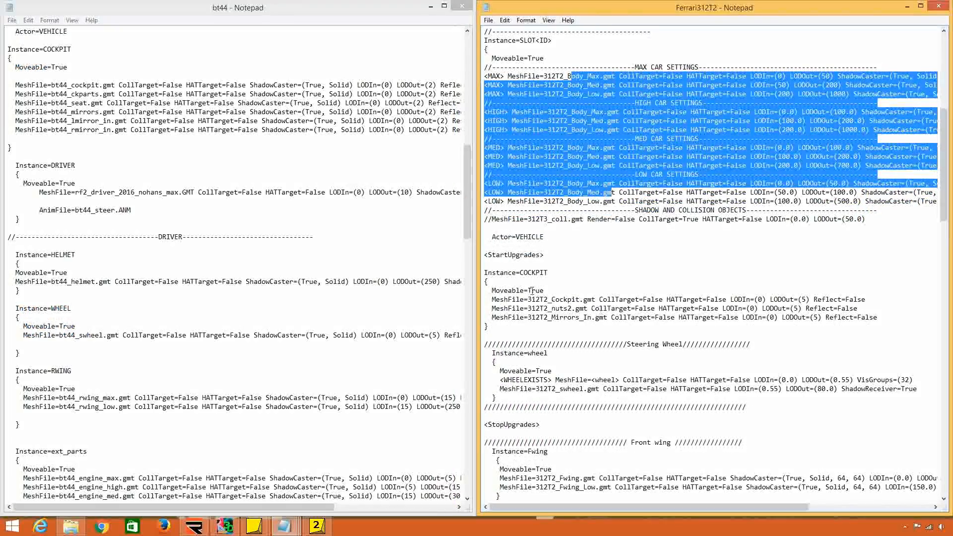
drag(530, 278, 552, 277)
drag(569, 70, 599, 77)
click(600, 78)
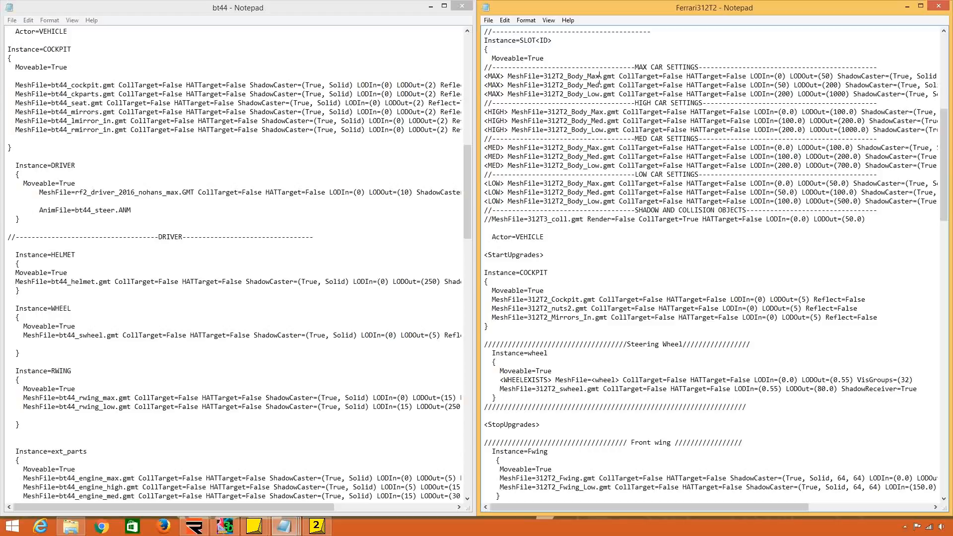
Switch back to 3DSimED3 and inspect the dashboard, side panels and seat belts contained in the body_max model.
click(225, 526)
scroll(687, 370, up, 5)
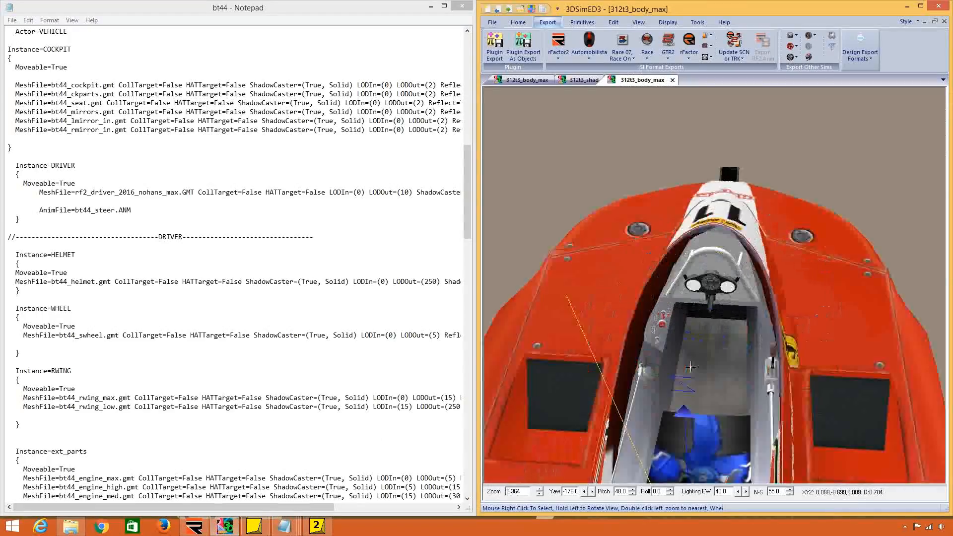
mouse_move(688, 371)
mouse_down()
mouse_move(697, 346)
mouse_move(691, 378)
mouse_up()
scroll(694, 345, down, 1)
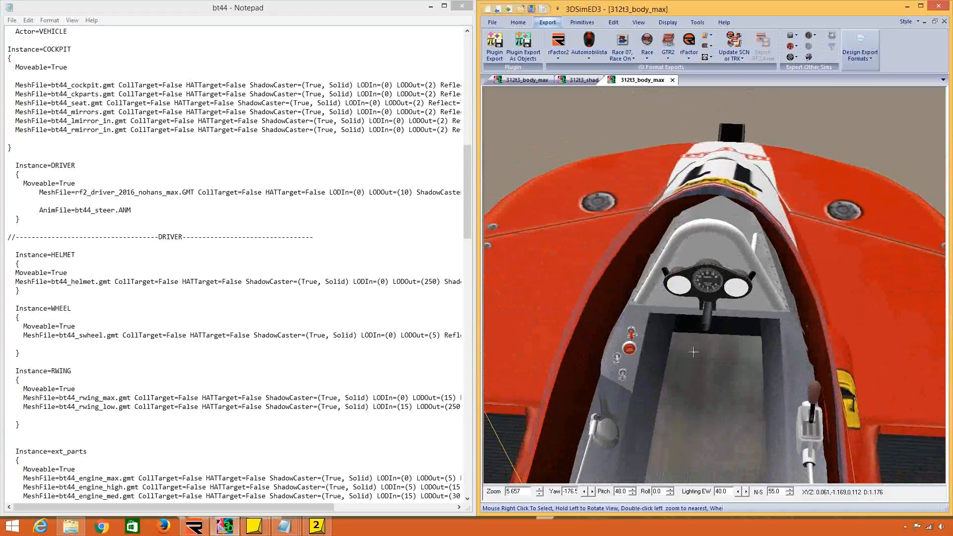
scroll(691, 377, down, 1)
drag(679, 417, 646, 400)
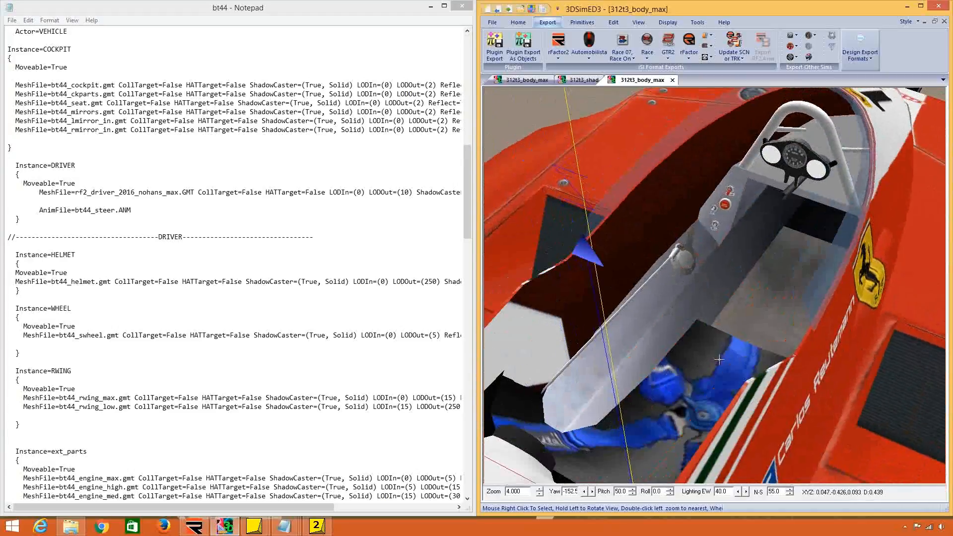
Open 312t3_body_max and 312t3_cockpit together, check which object the dashboard area belongs to, and close the combined model.
click(493, 22)
click(511, 59)
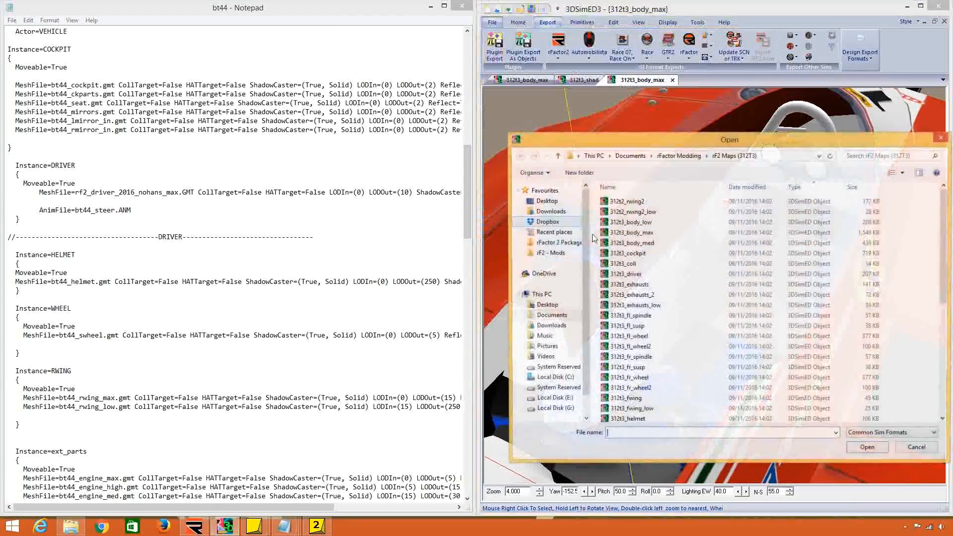
click(646, 233)
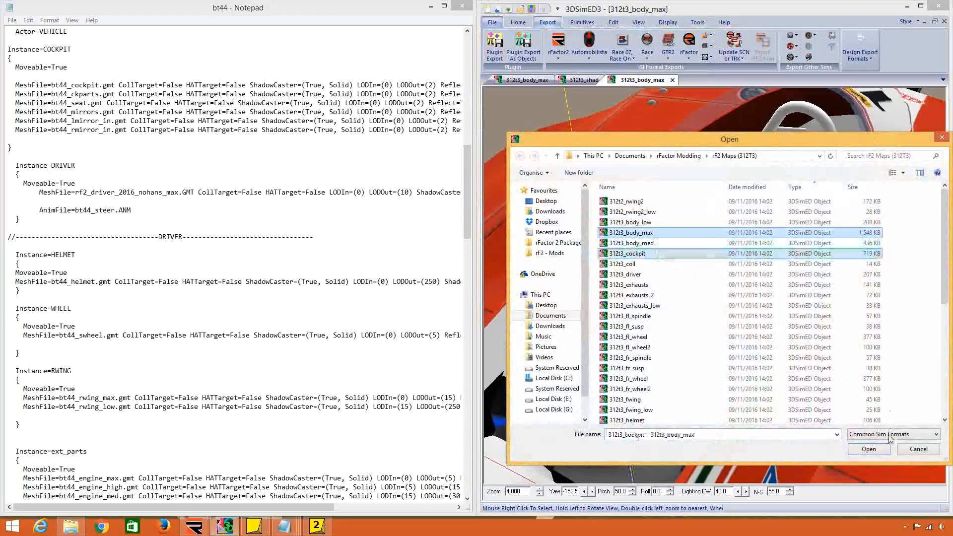
click(869, 449)
right_click(702, 302)
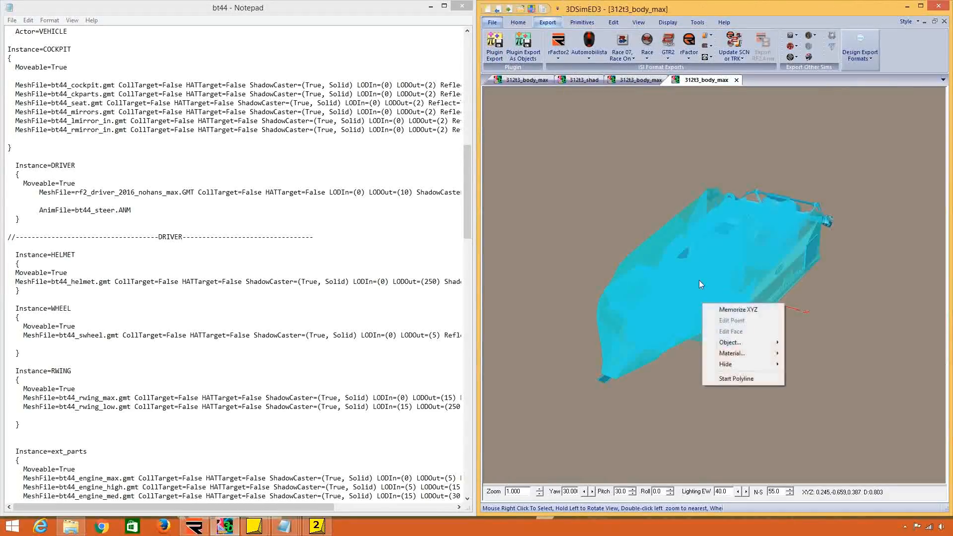
drag(699, 280, 660, 250)
double_click(676, 213)
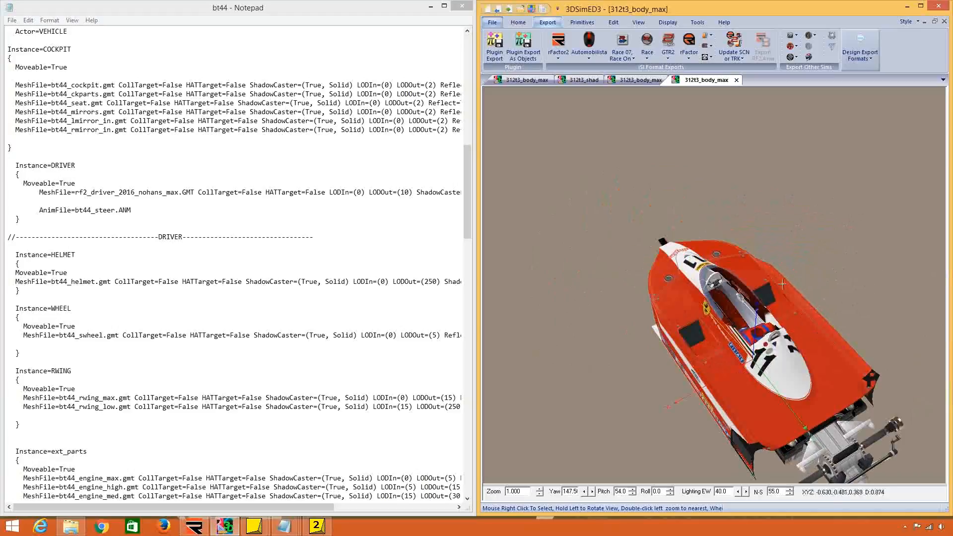
scroll(676, 213, up, 10)
drag(763, 259, 735, 285)
right_click(735, 285)
mouse_move(764, 331)
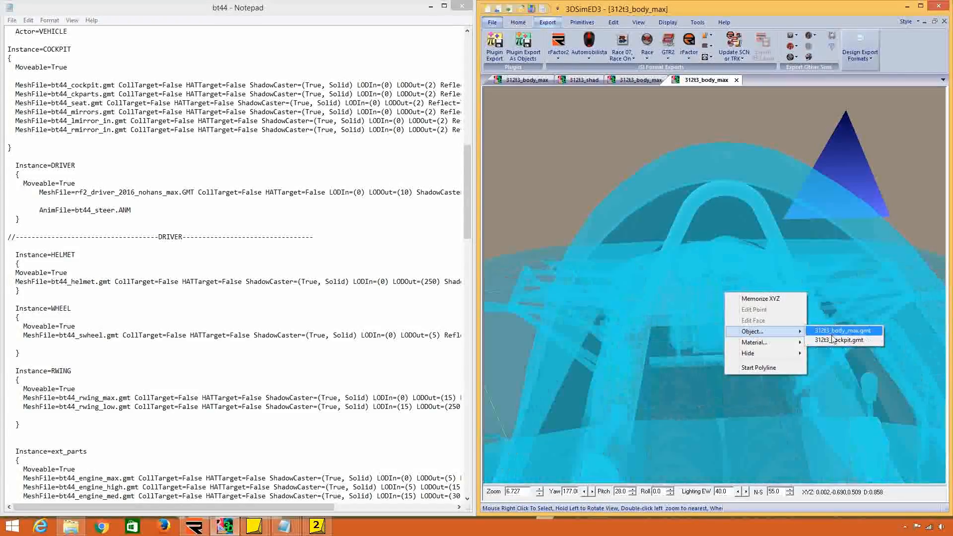
drag(823, 268, 782, 186)
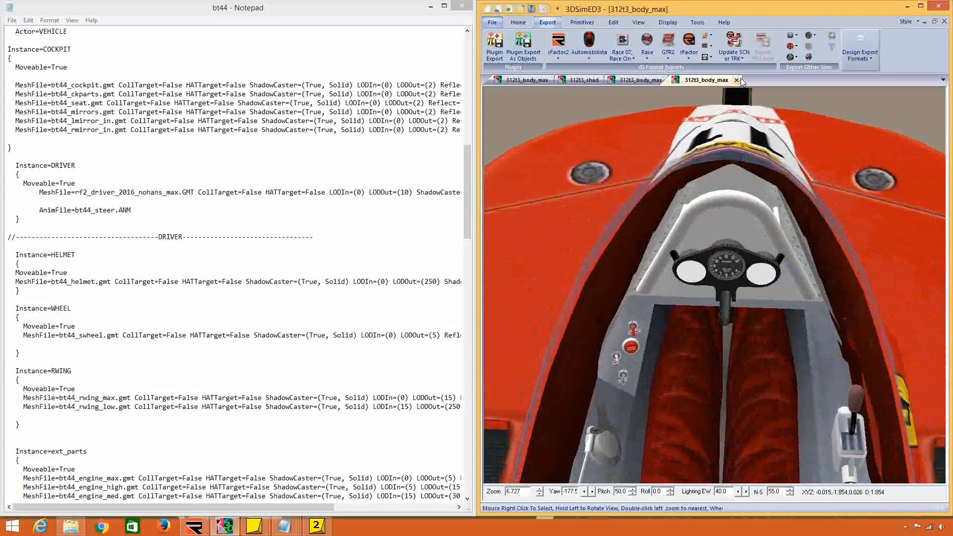
click(737, 80)
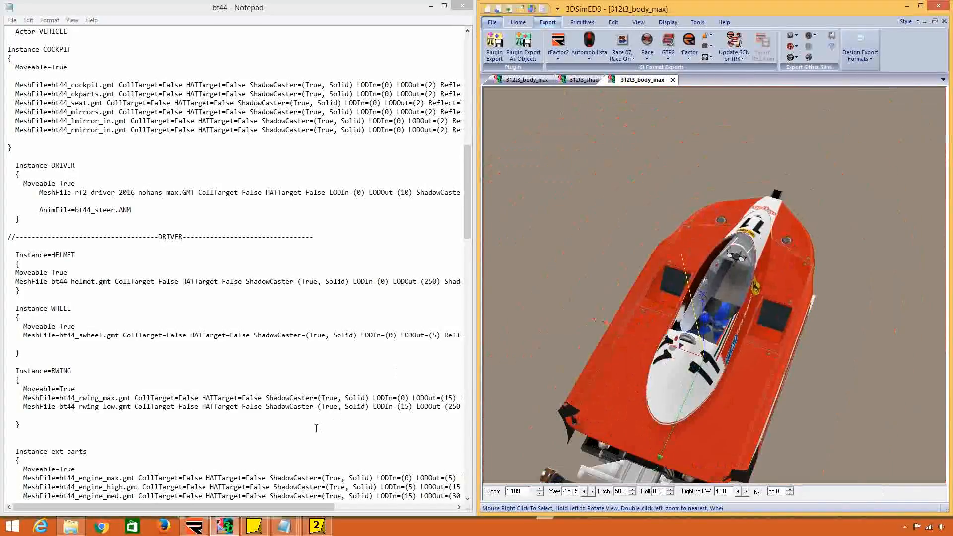
Open 312t3_body_max on its own in 3DSimED3 and check which object the cockpit area's geometry belongs to.
mouse_move(283, 525)
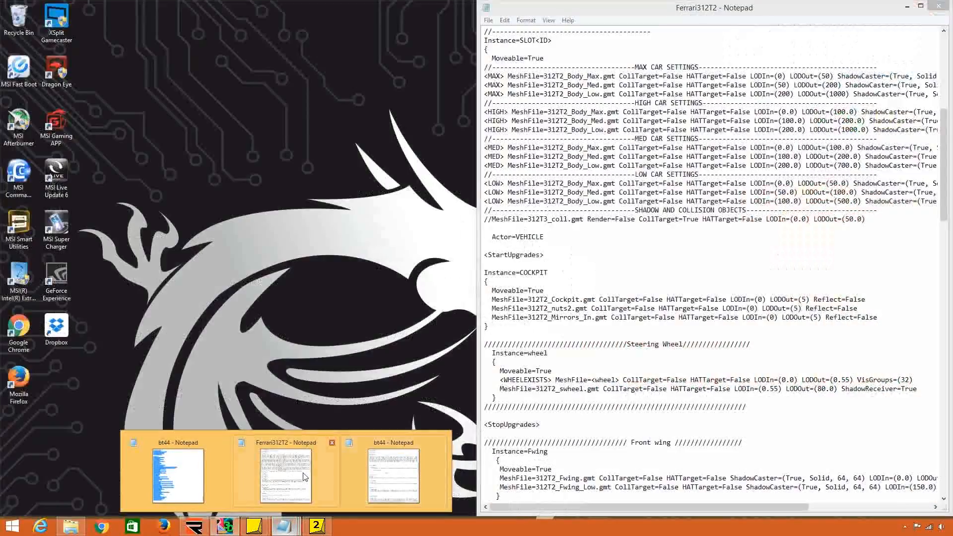
click(286, 475)
click(226, 527)
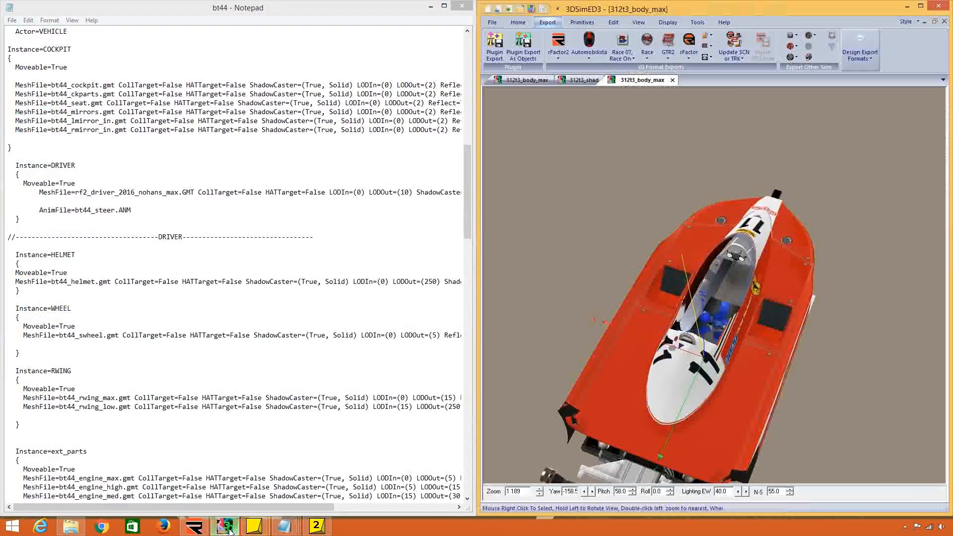
click(492, 22)
click(532, 118)
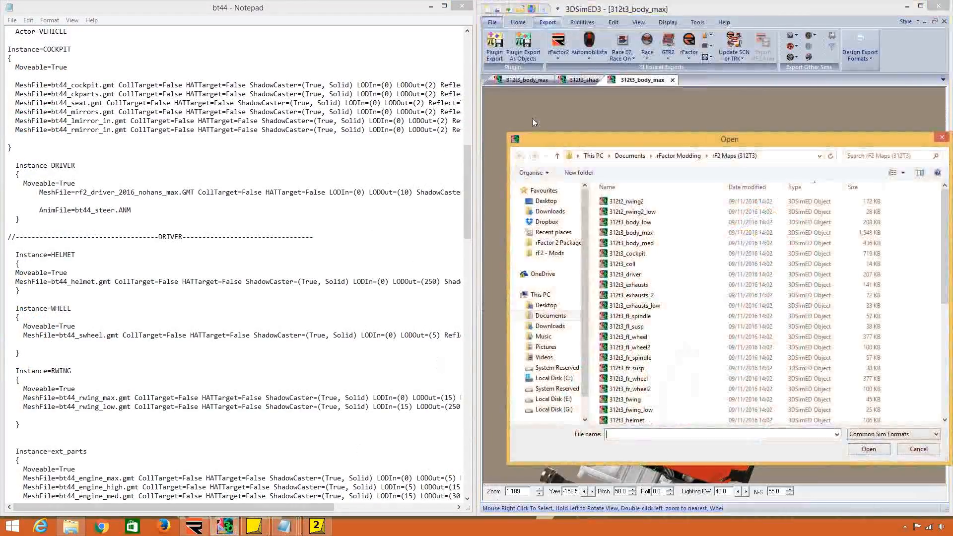
double_click(677, 232)
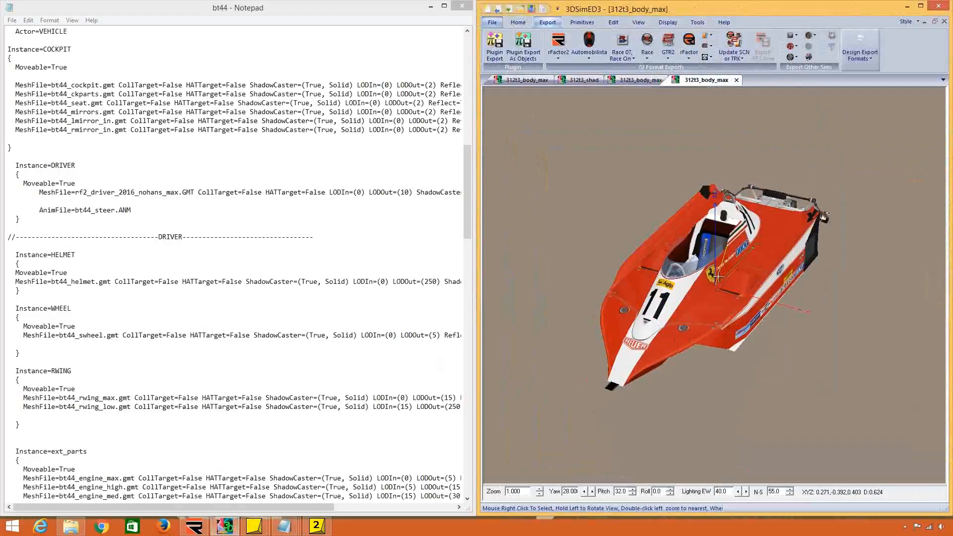
double_click(700, 249)
scroll(700, 249, up, 3)
drag(700, 249, 710, 341)
right_click(710, 341)
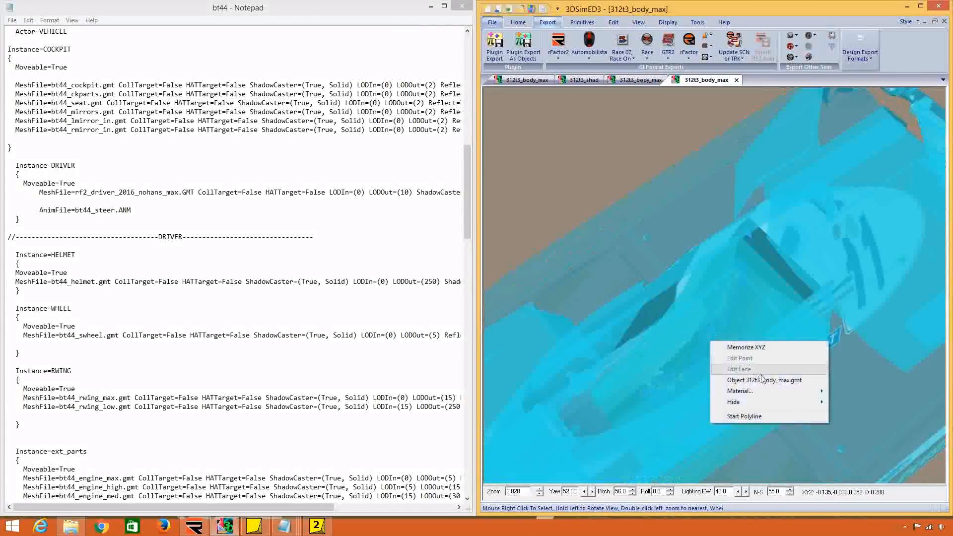
mouse_move(782, 393)
click(763, 300)
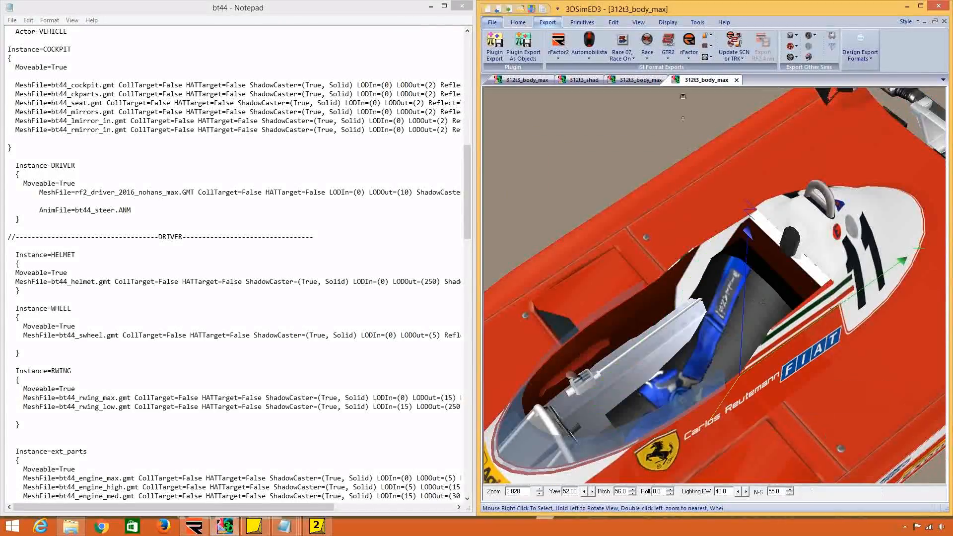
click(613, 23)
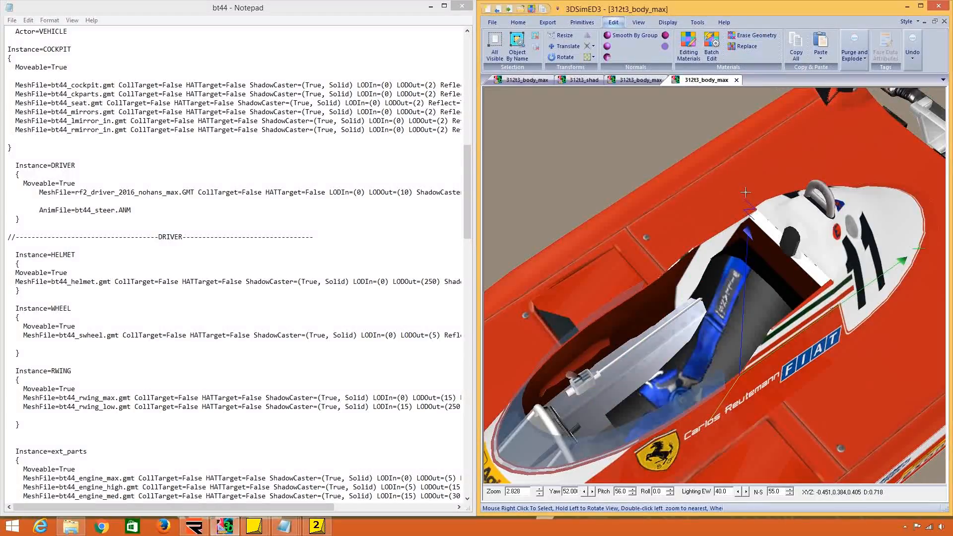
mouse_move(725, 349)
mouse_down()
mouse_move(708, 350)
mouse_move(737, 334)
mouse_move(739, 353)
mouse_up()
scroll(708, 349, down, 1)
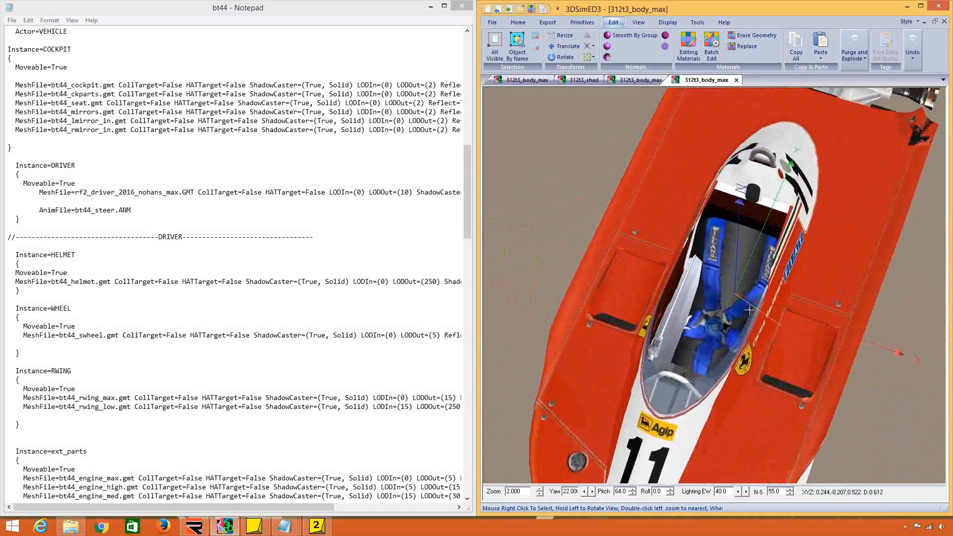
click(762, 40)
drag(706, 144, 550, 149)
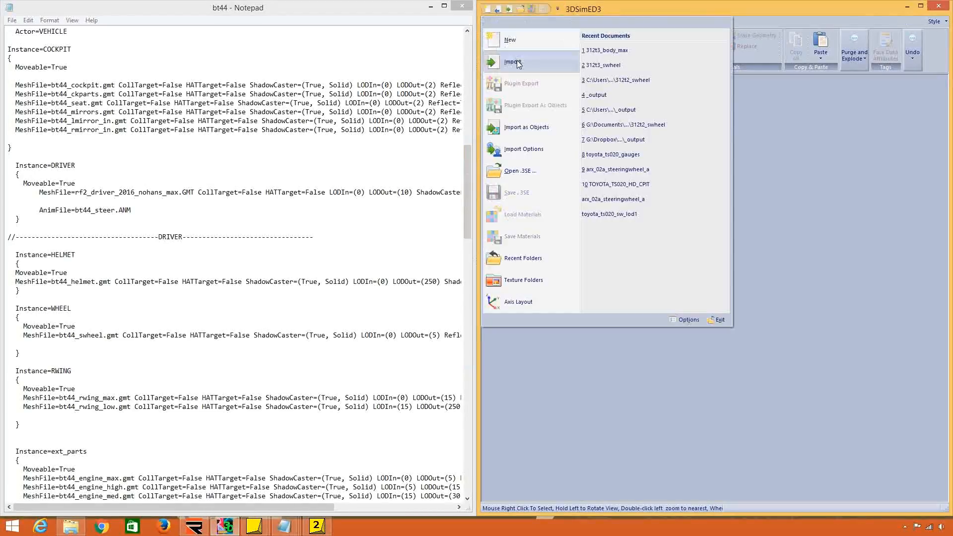
Import 312t3_body_max as the only open model and view its seat and cockpit interior from above.
click(519, 62)
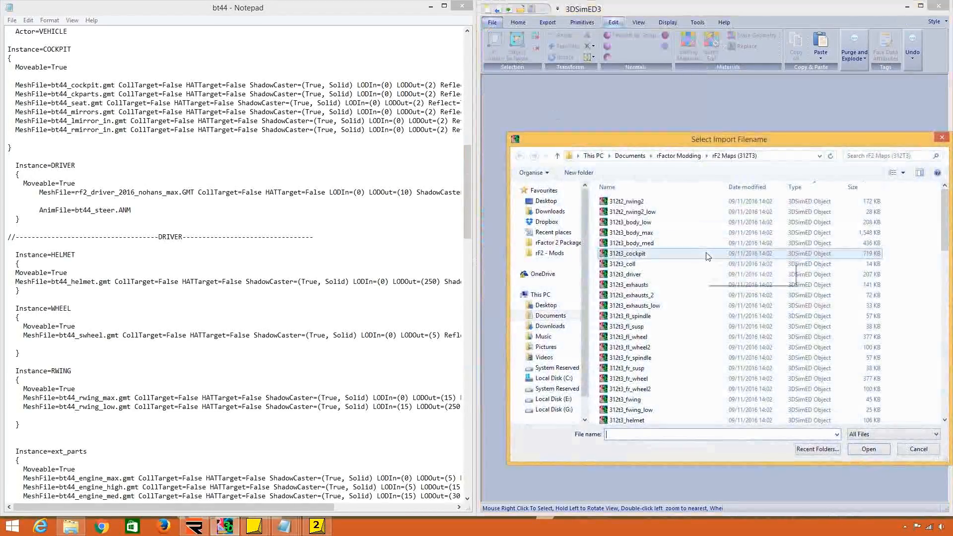
double_click(681, 232)
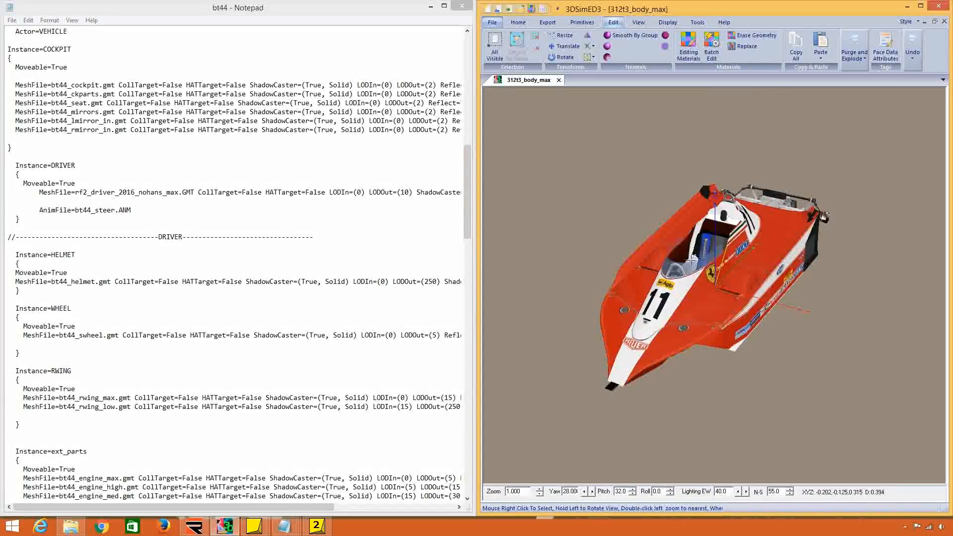
scroll(754, 291, up, 7)
drag(736, 250, 671, 295)
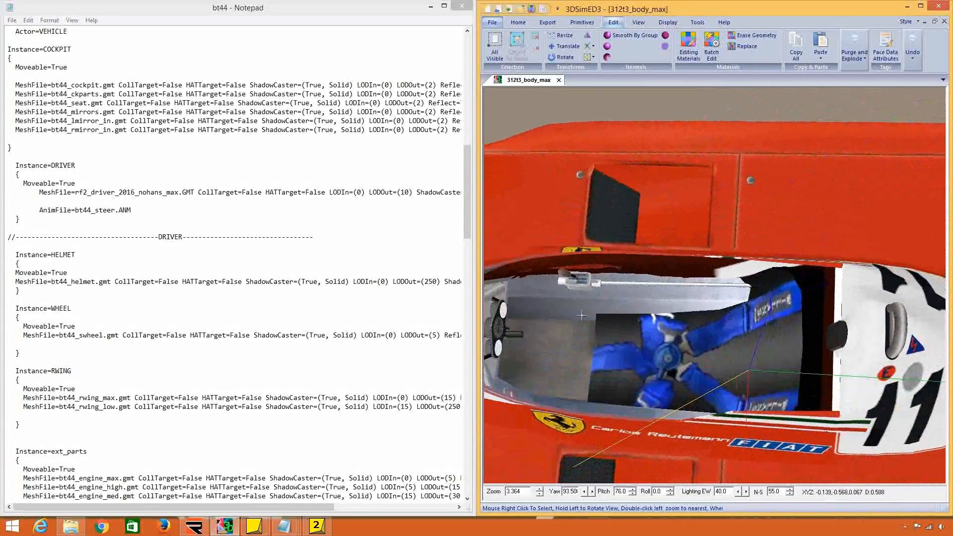
Delete the faces forming the ledge beneath the instrument cluster in the 312t3_body_max cockpit.
scroll(646, 323, up, 4)
double_click(561, 310)
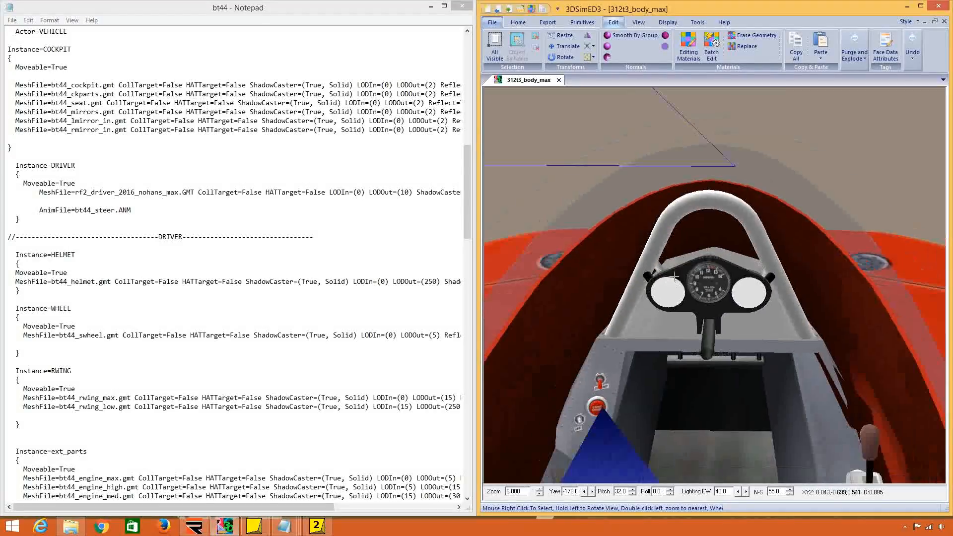
drag(674, 277, 702, 263)
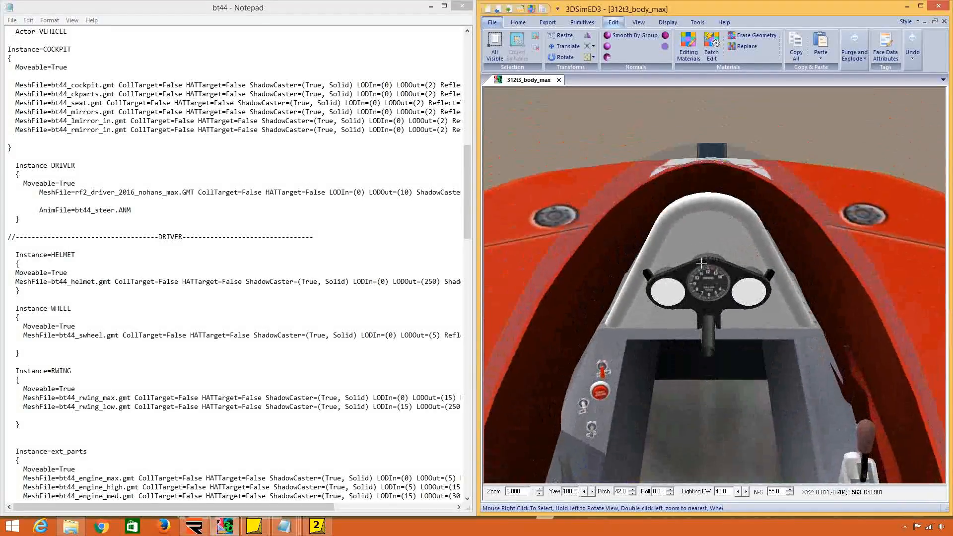
right_click(659, 332)
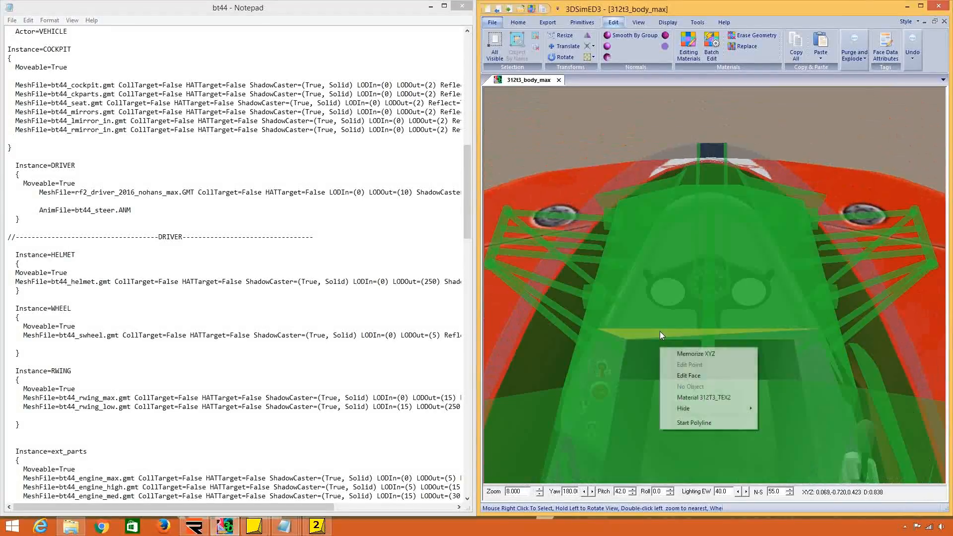
click(685, 378)
drag(690, 357, 692, 343)
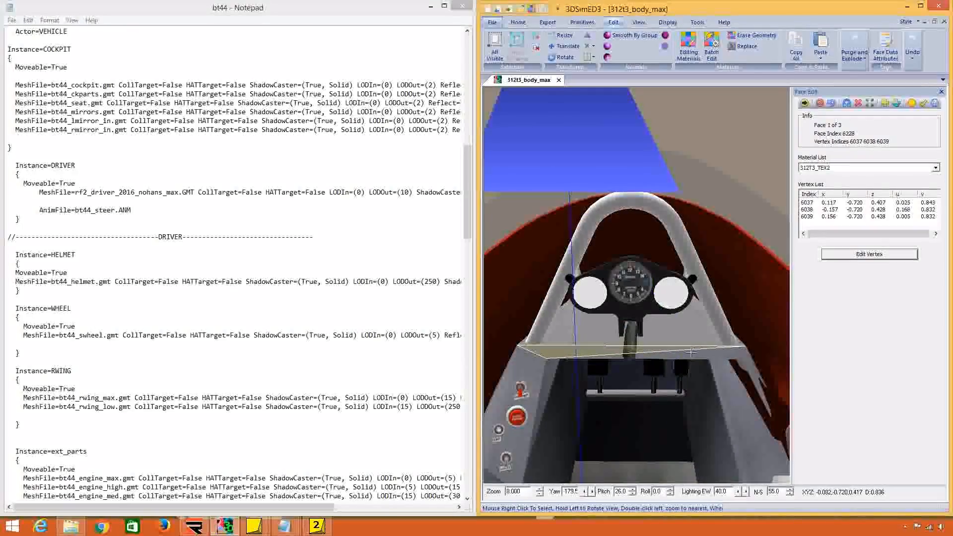
click(857, 103)
right_click(708, 353)
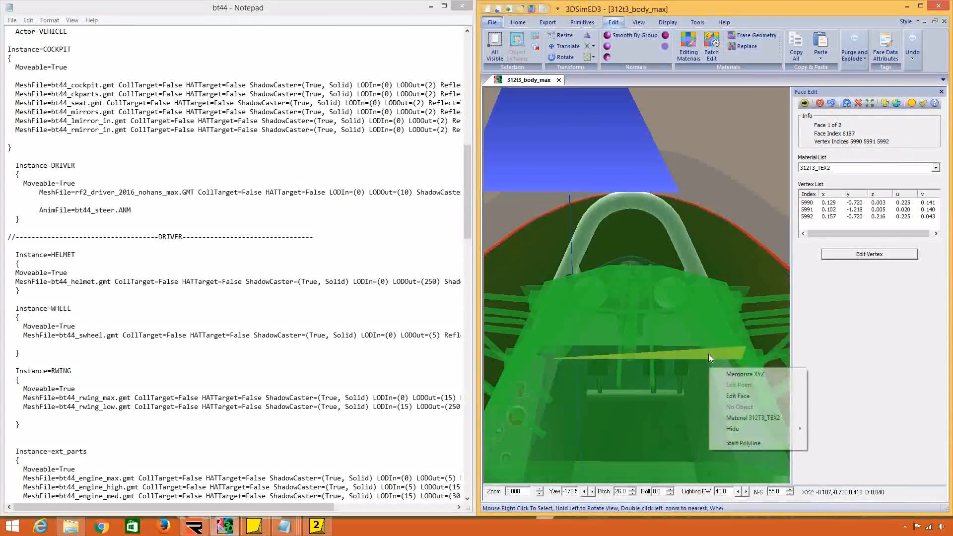
click(733, 400)
click(858, 105)
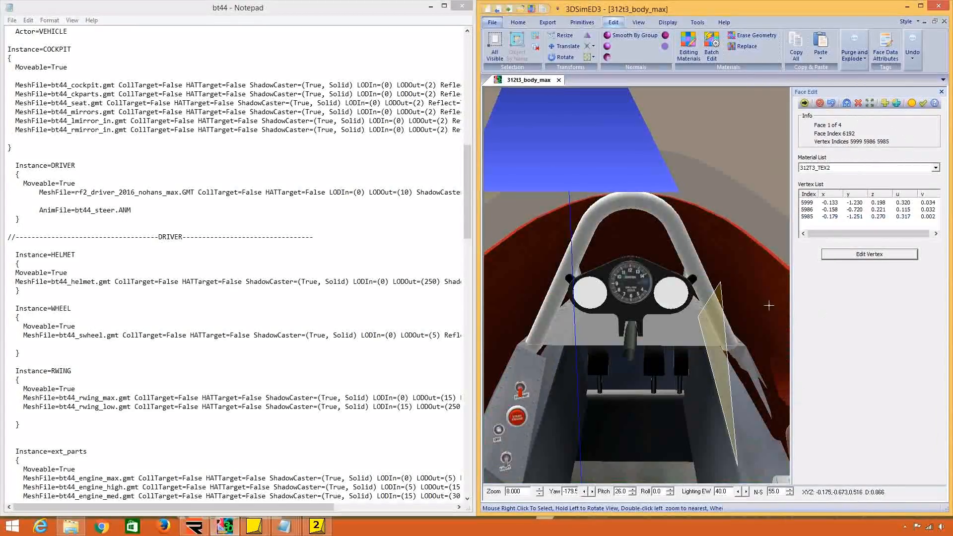
Delete the large 312T3_TEX2 panel faces behind the instrument cluster, inside the dashboard hoop.
right_click(691, 339)
click(735, 386)
click(858, 103)
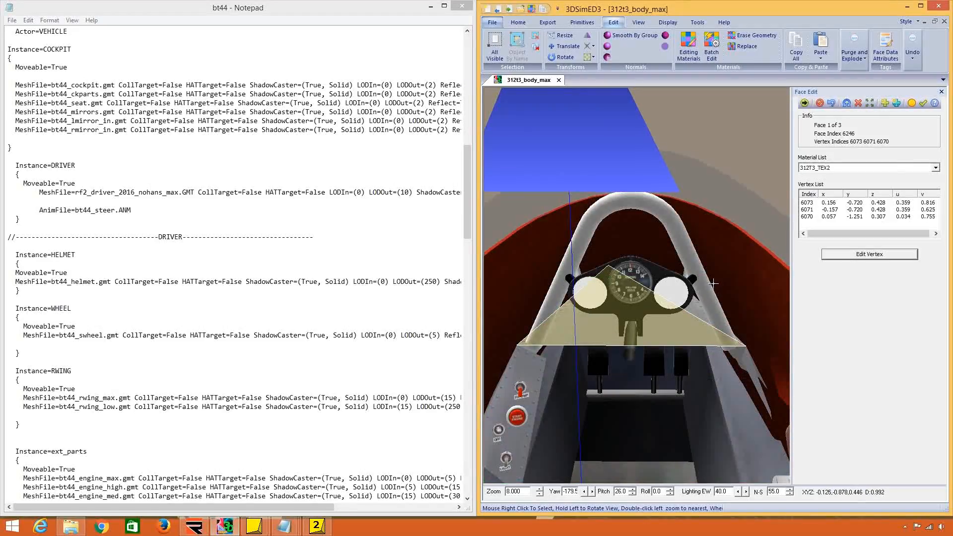
drag(713, 284, 714, 287)
click(858, 103)
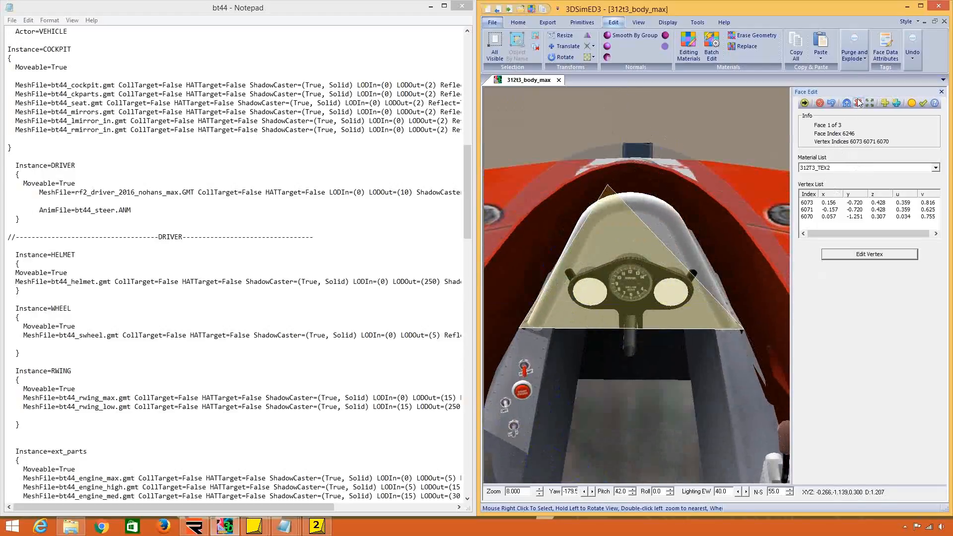
Select the faces of the steering column below the instrument cluster and remove them from the body model.
double_click(628, 293)
scroll(685, 315, up, 3)
drag(685, 314, 667, 238)
scroll(685, 309, down, 5)
scroll(675, 294, up, 5)
drag(686, 307, 702, 263)
right_drag(603, 195, 689, 238)
right_click(689, 239)
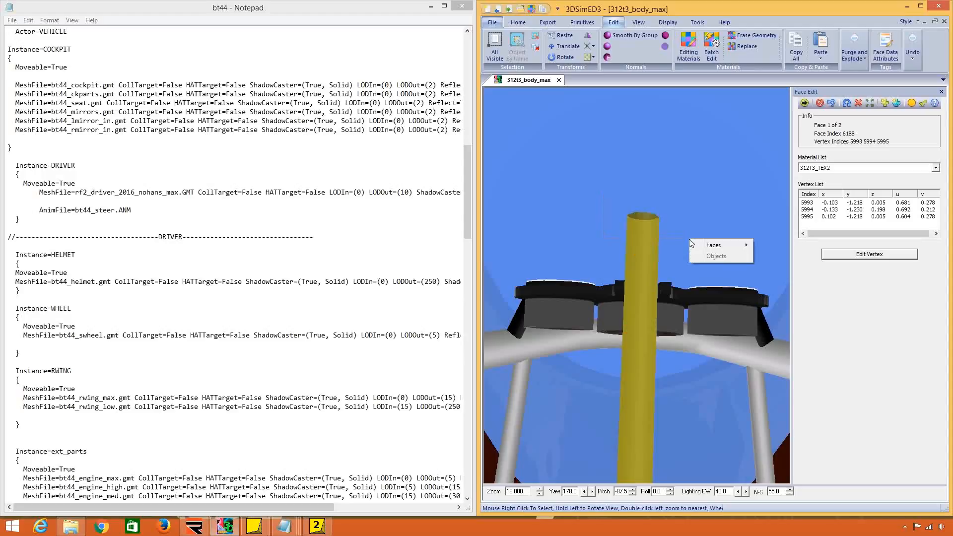
mouse_move(698, 247)
click(792, 257)
Select all faces in the area around the dashboard hoop and instruments and remove them together.
drag(625, 272, 623, 350)
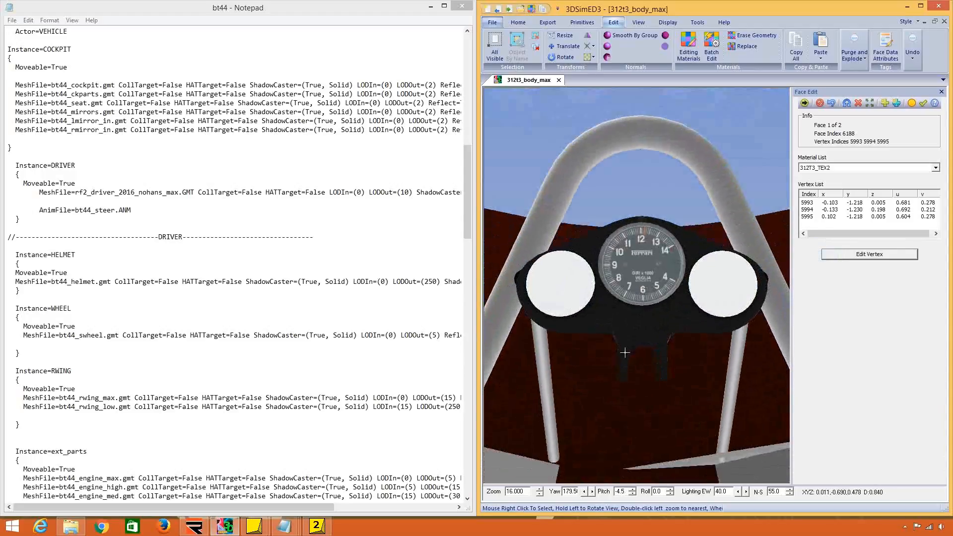
scroll(630, 334, down, 9)
drag(638, 312, 640, 360)
scroll(639, 347, up, 3)
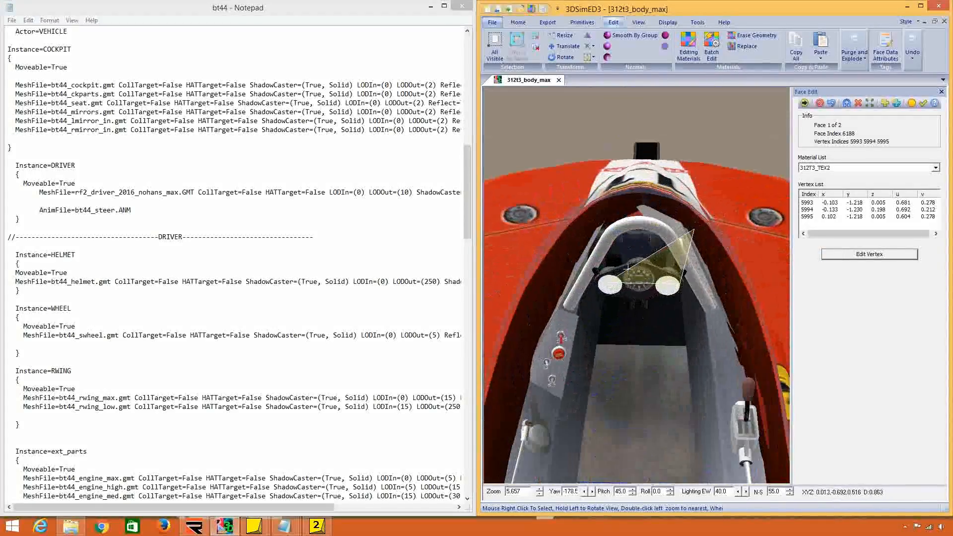
right_drag(588, 218, 702, 328)
mouse_move(725, 335)
click(793, 347)
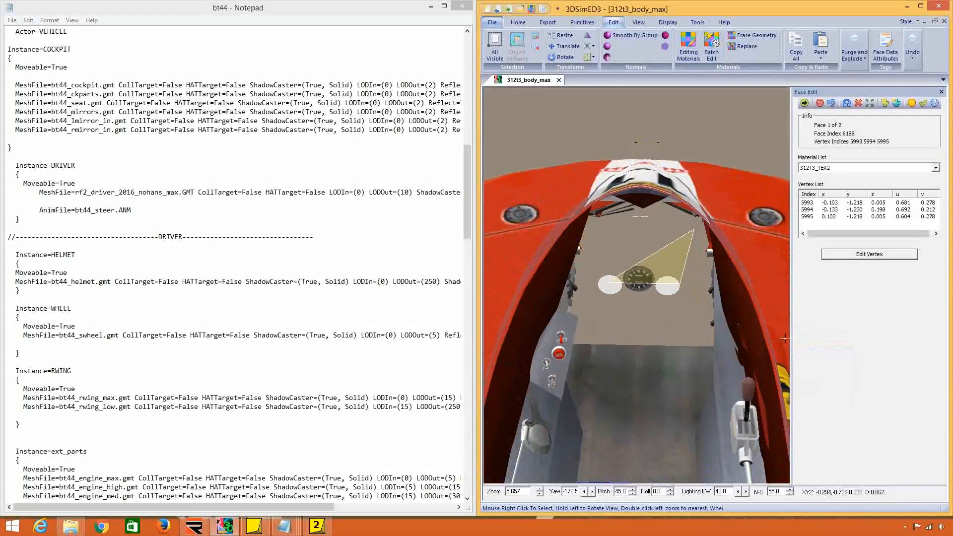
Inspect the cockpit opening from behind and undo the removal of the dashboard area's faces.
drag(747, 306, 611, 303)
scroll(613, 303, down, 10)
drag(737, 350, 627, 328)
scroll(599, 326, up, 6)
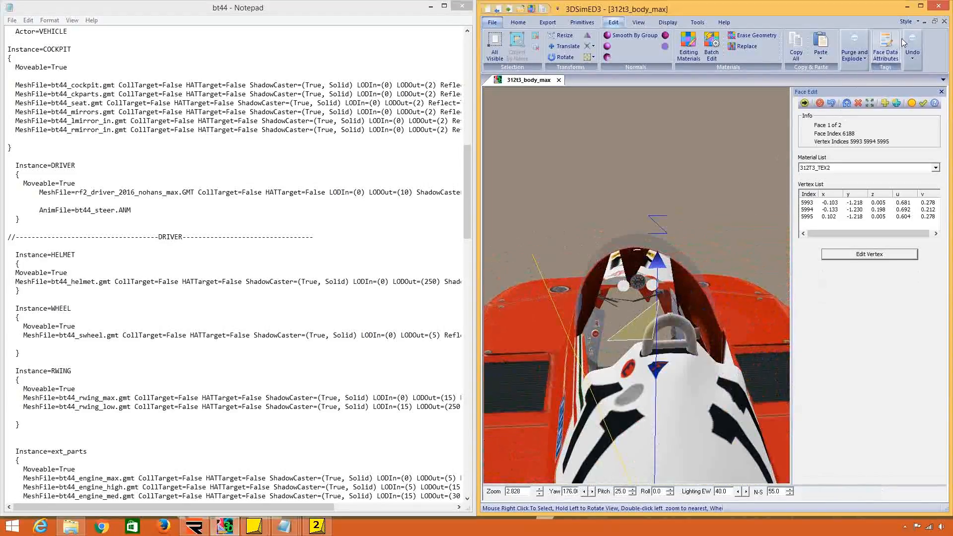
click(912, 54)
click(912, 82)
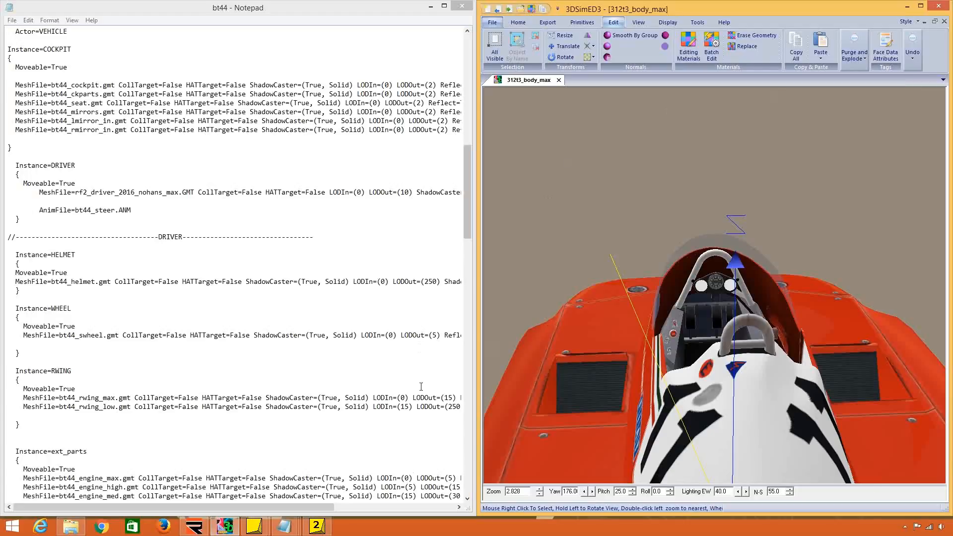
Switch to the Ferrari312T2 file in Notepad and comment out the 312T2_Cockpit.gmt line in the COCKPIT instance with //.
mouse_move(284, 526)
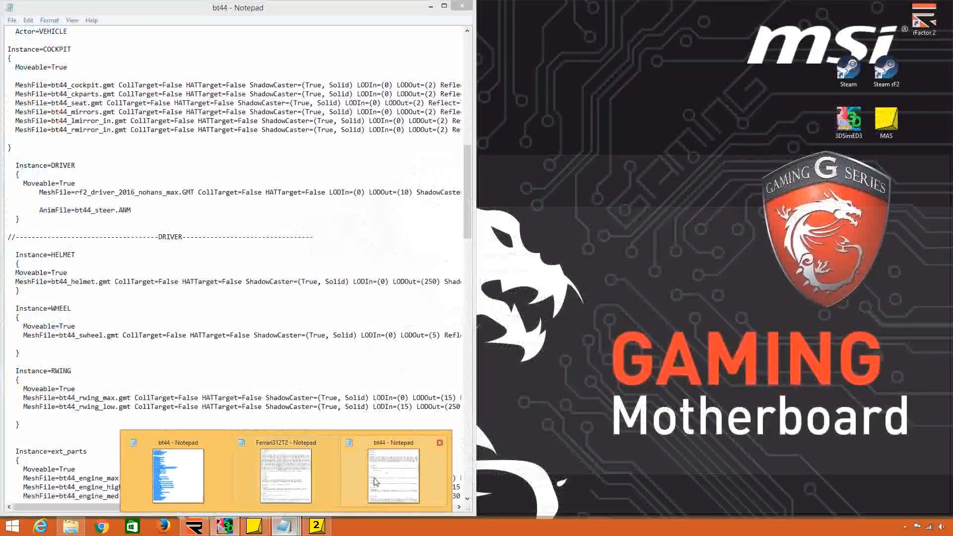
click(294, 468)
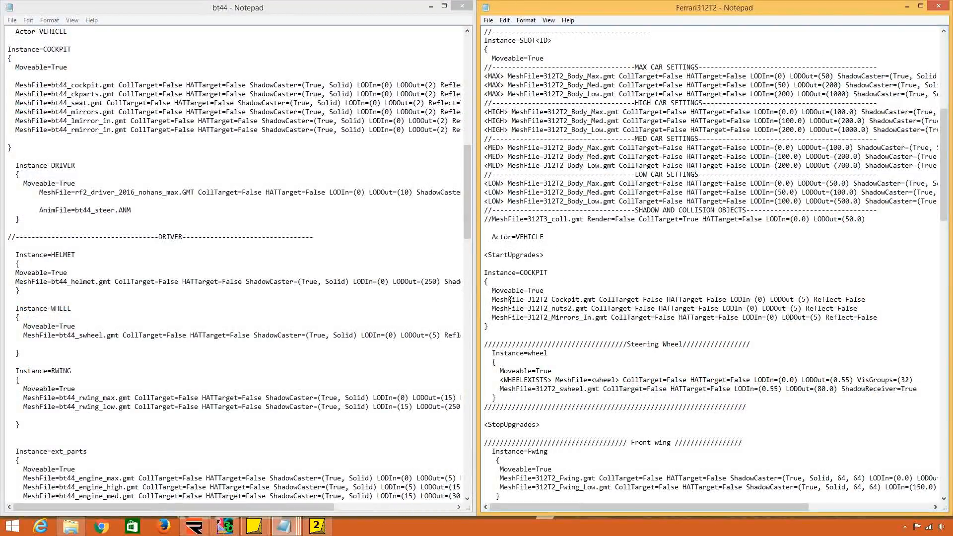
click(493, 299)
text(//)
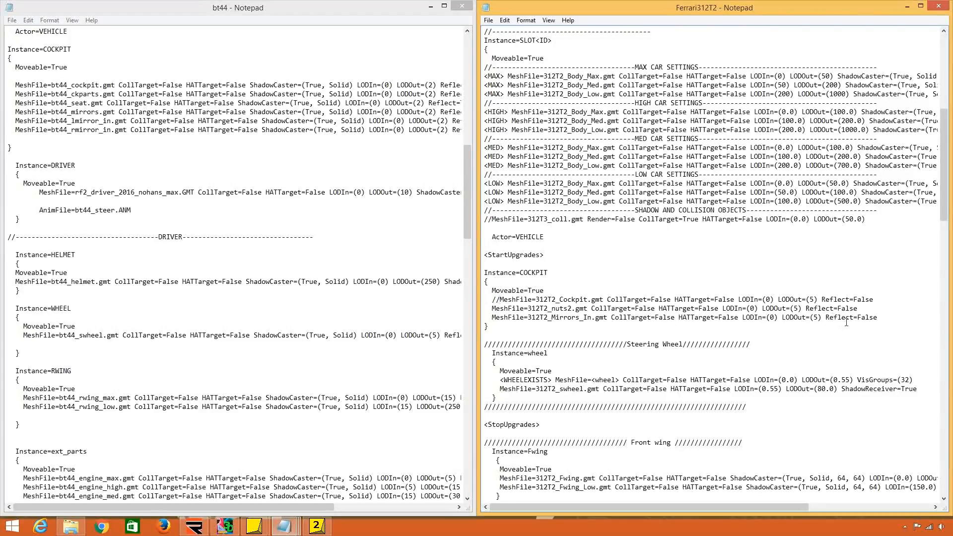
Copy ShadowCaster=(True, Solid) from a body mesh line and insert it before Reflect=False in the 312T2_nuts2 and 312T2_Mirrors_In lines.
mouse_move(857, 309)
mouse_down()
mouse_move(806, 309)
mouse_move(866, 307)
mouse_up()
click(858, 320)
drag(678, 507, 717, 503)
drag(916, 156, 805, 160)
key(Delete)
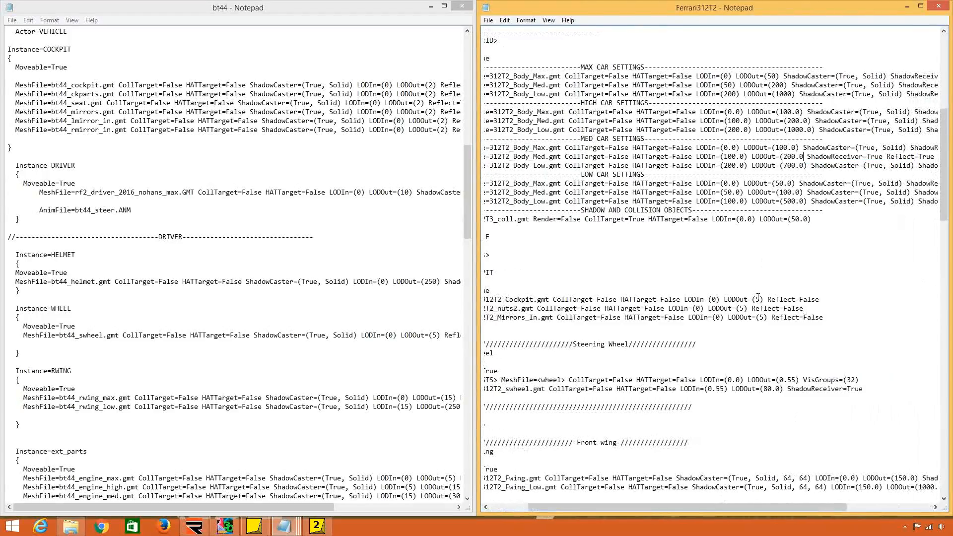
key(ctrl+z)
key(ctrl+c)
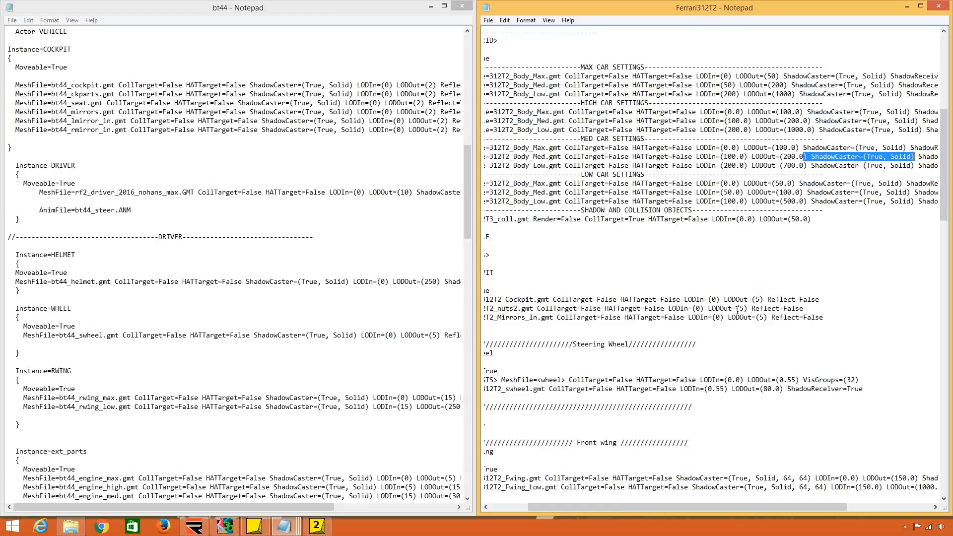
click(745, 308)
key(ctrl+v)
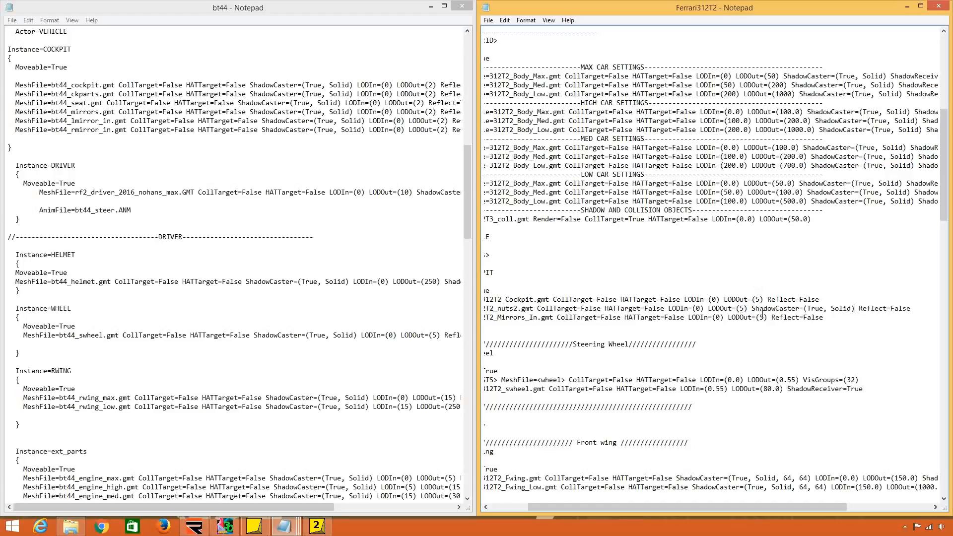
click(767, 318)
text(ShadowCaster=(True, Solid))
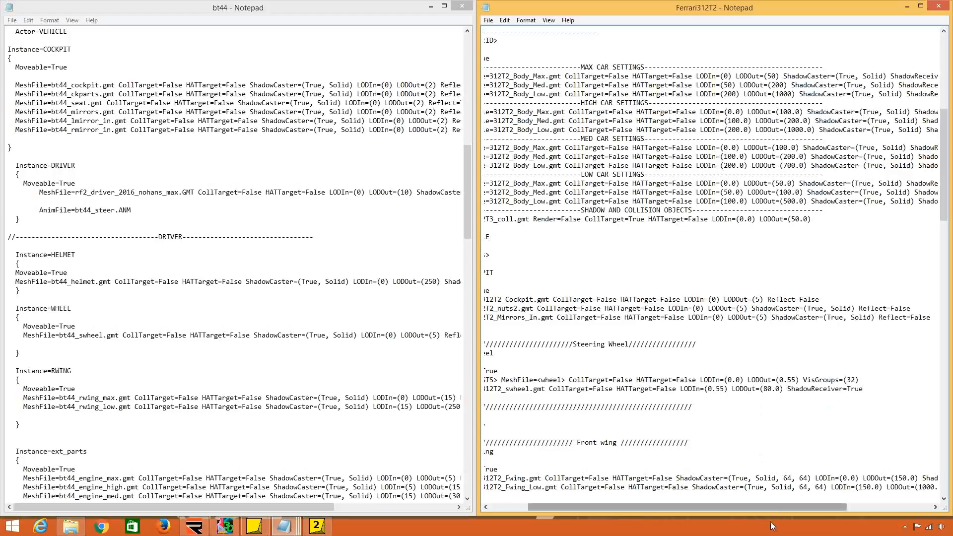
Compare the steering wheel instances in the bt44 and Ferrari312T2 files and highlight the <WHEELEXISTS> tag.
drag(777, 514, 680, 508)
click(635, 352)
scroll(638, 340, down, 4)
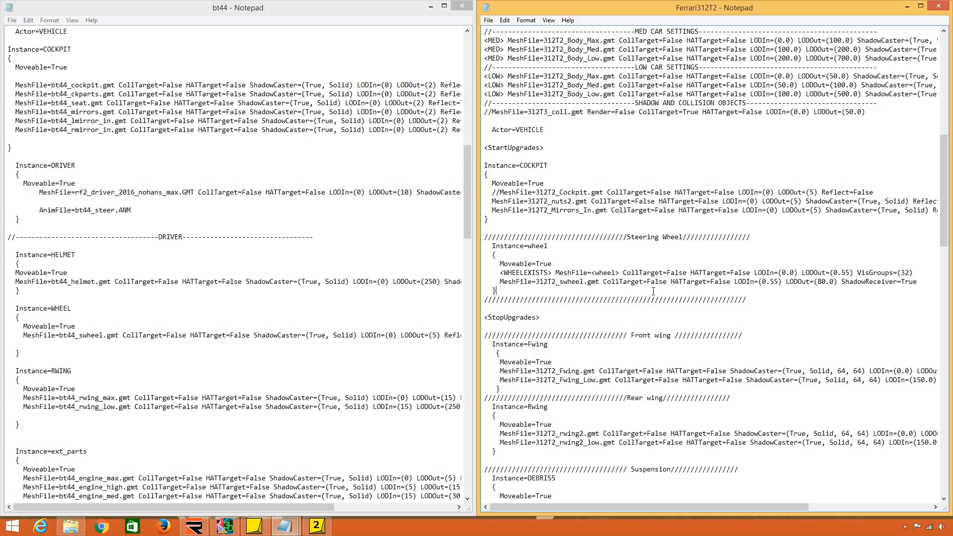
drag(467, 189, 464, 217)
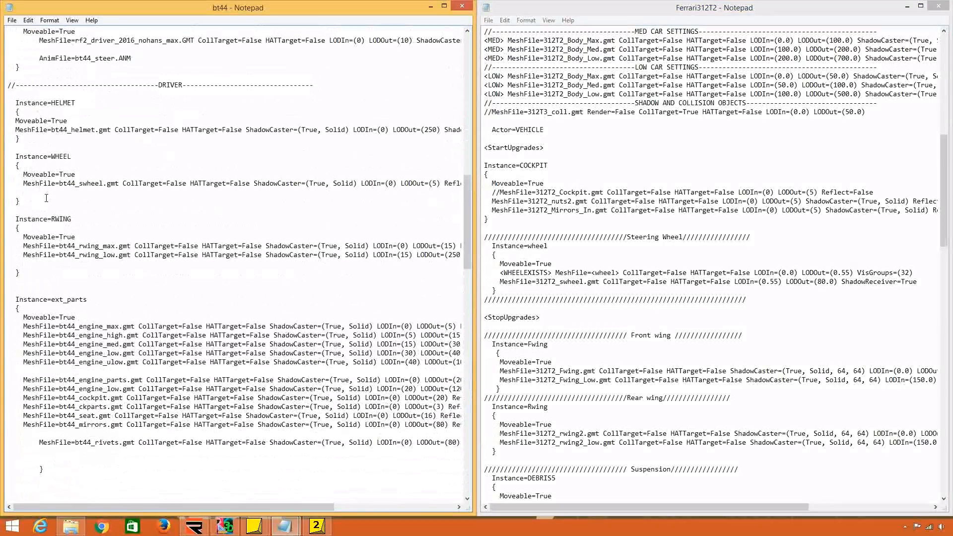
drag(20, 201, 9, 156)
click(55, 155)
click(502, 290)
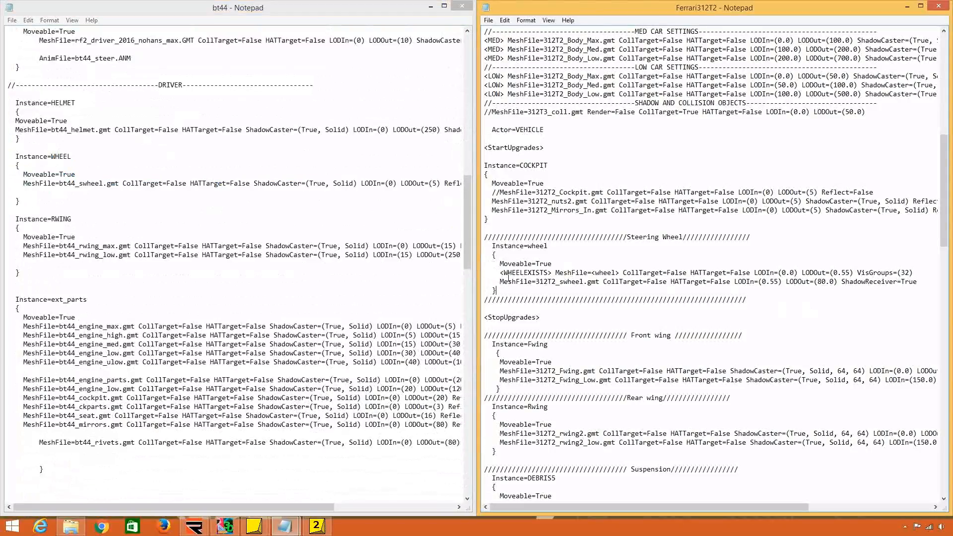
click(552, 273)
drag(553, 272, 499, 274)
Open upgrades312T2 from Documents > rFactor Modding > rF2 Physics and place it beside the Ferrari312T2 file.
click(71, 526)
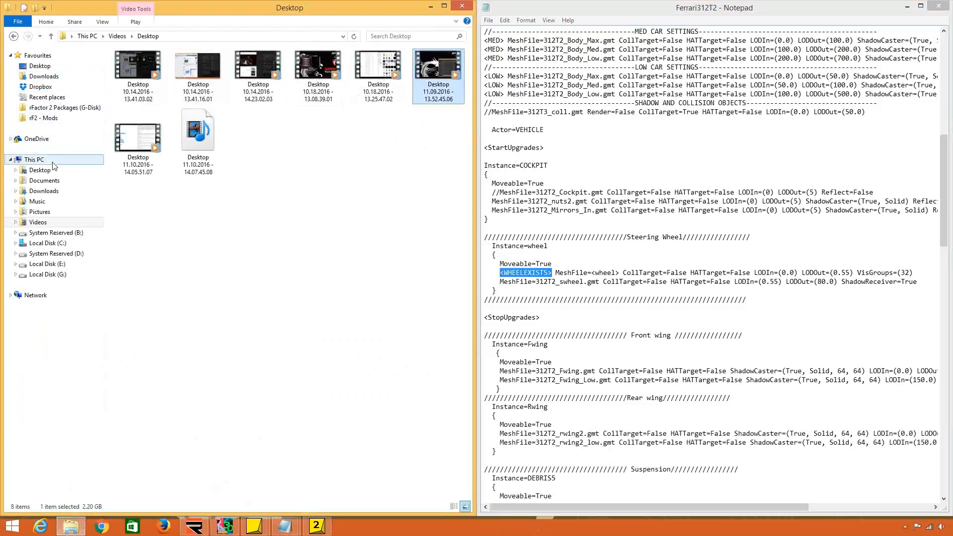
click(43, 191)
click(44, 180)
double_click(148, 68)
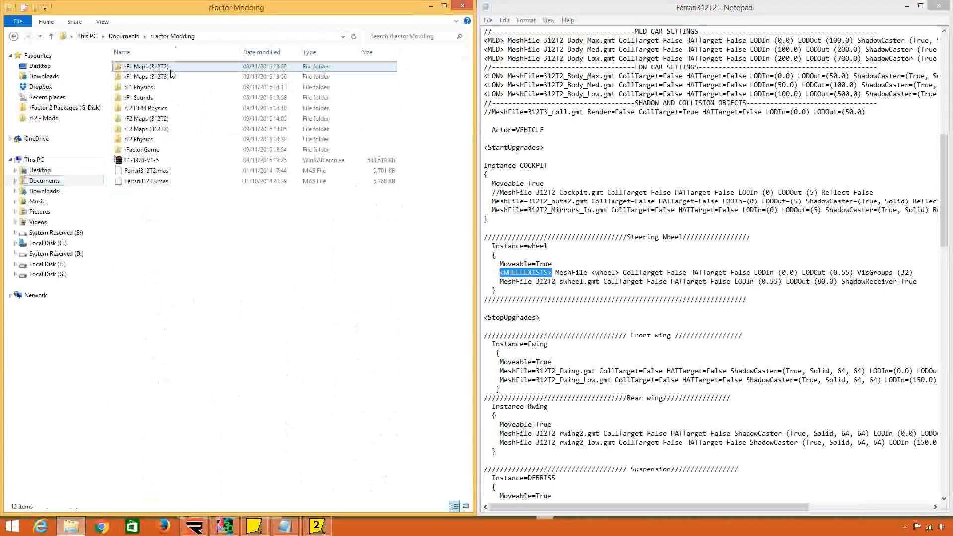
double_click(171, 139)
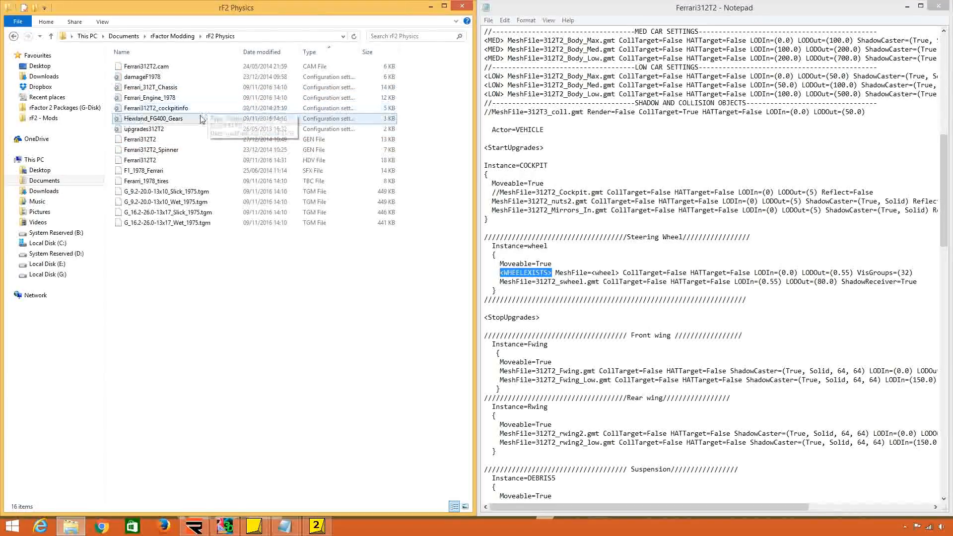
double_click(144, 128)
key(super+Left)
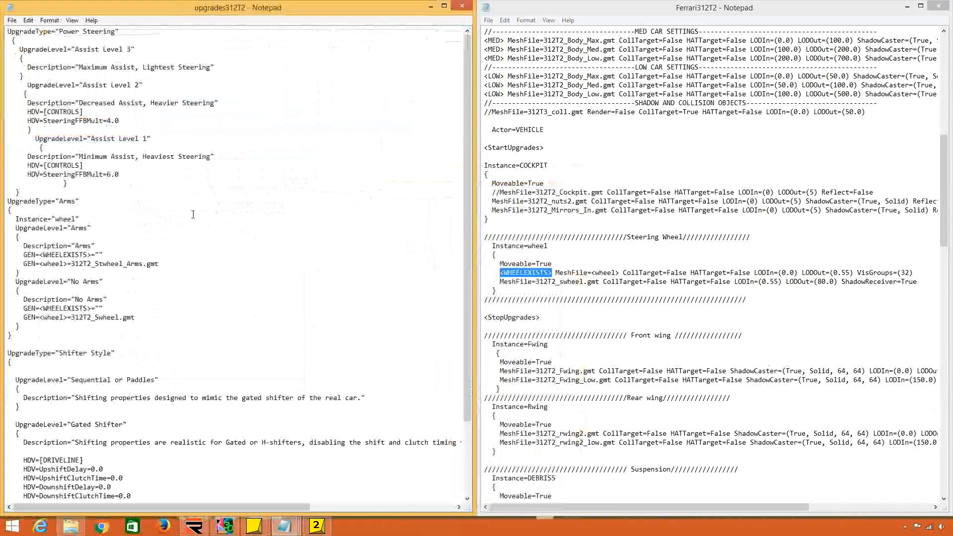
Search upgrades312T2 for every occurrence of <wheelexists> and check the steering wheel meshes assigned in the Arms upgrade.
key(ctrl+f)
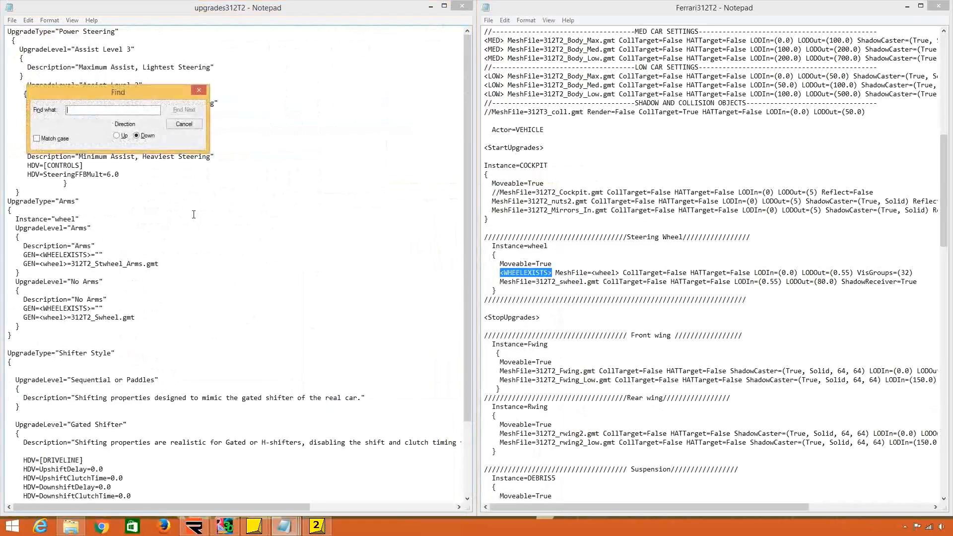
text(<wheelexists>)
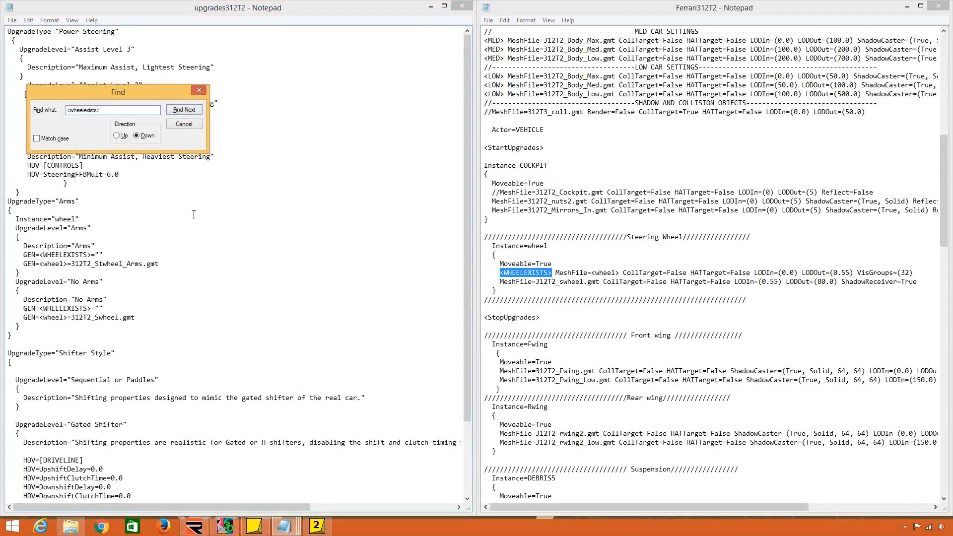
key(Return)
click(99, 254)
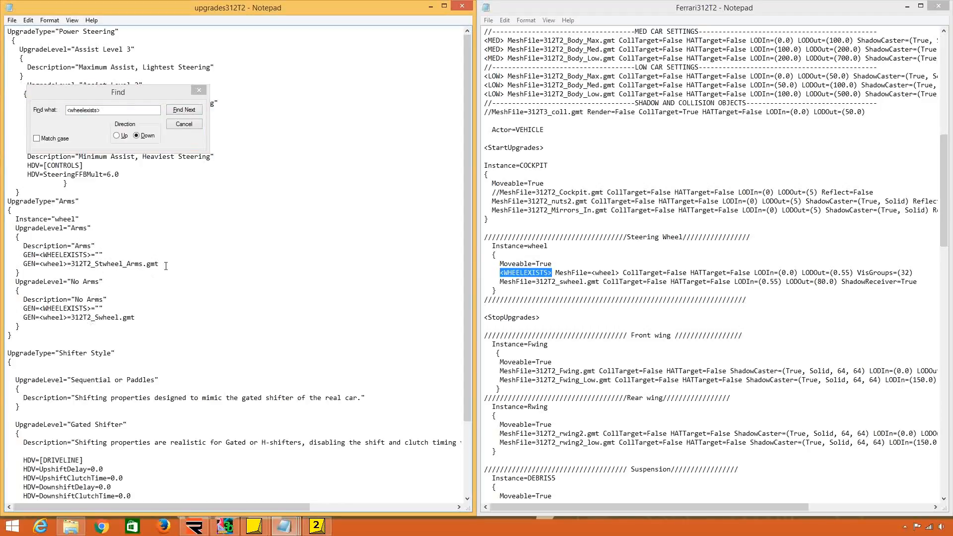
drag(166, 266, 95, 254)
click(100, 255)
click(186, 112)
click(186, 112)
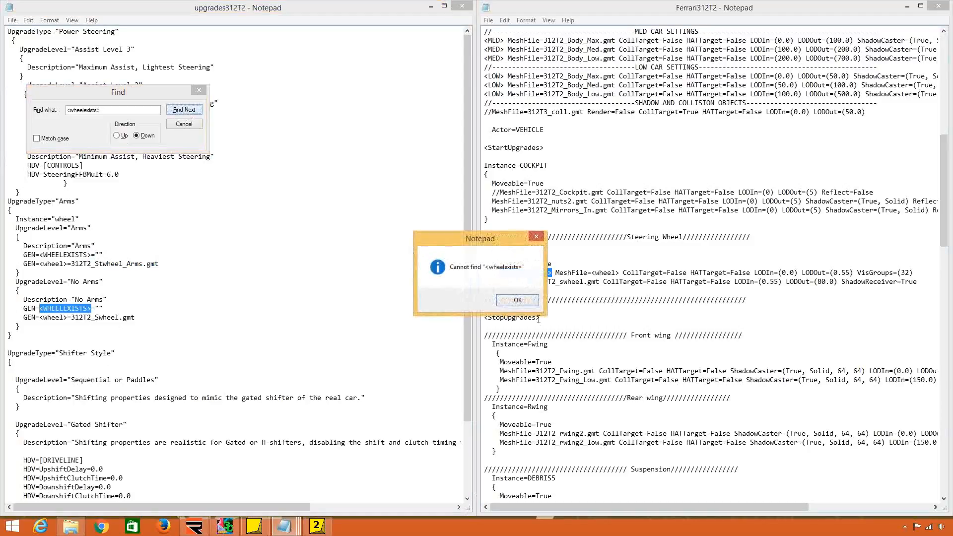
click(528, 302)
Read through the upgrade entries in upgrades312T2 and close the search.
drag(122, 96, 280, 284)
scroll(157, 355, down, 3)
scroll(159, 362, up, 3)
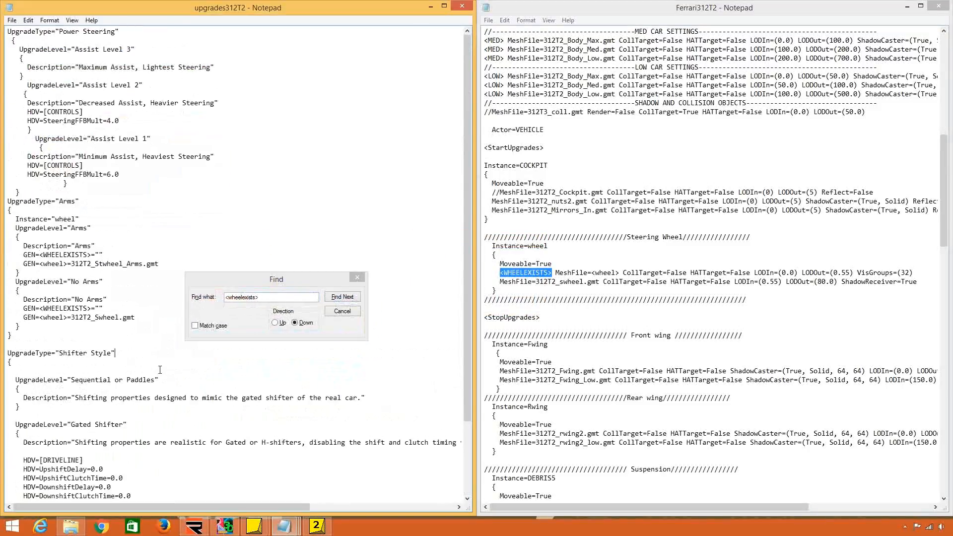
scroll(159, 371, down, 3)
scroll(160, 371, up, 3)
click(359, 276)
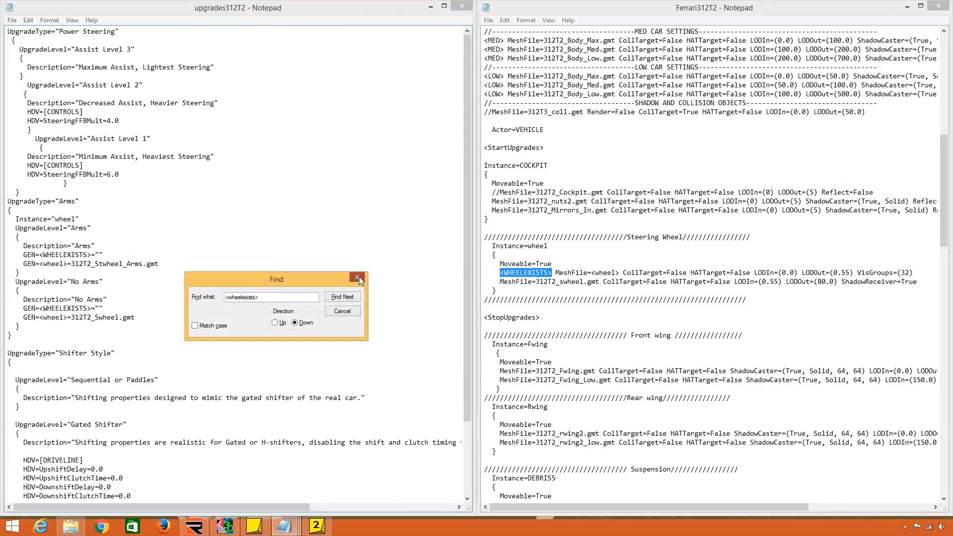
click(51, 345)
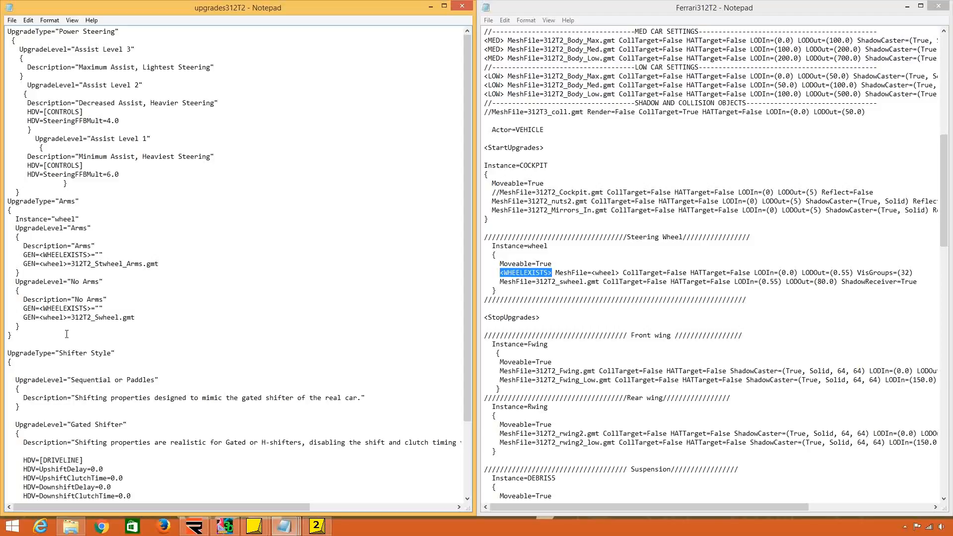
Delete the <WHEELEXISTS> MeshFile=<wheel> line from the steering wheel instance in the Ferrari312T2 file.
click(483, 268)
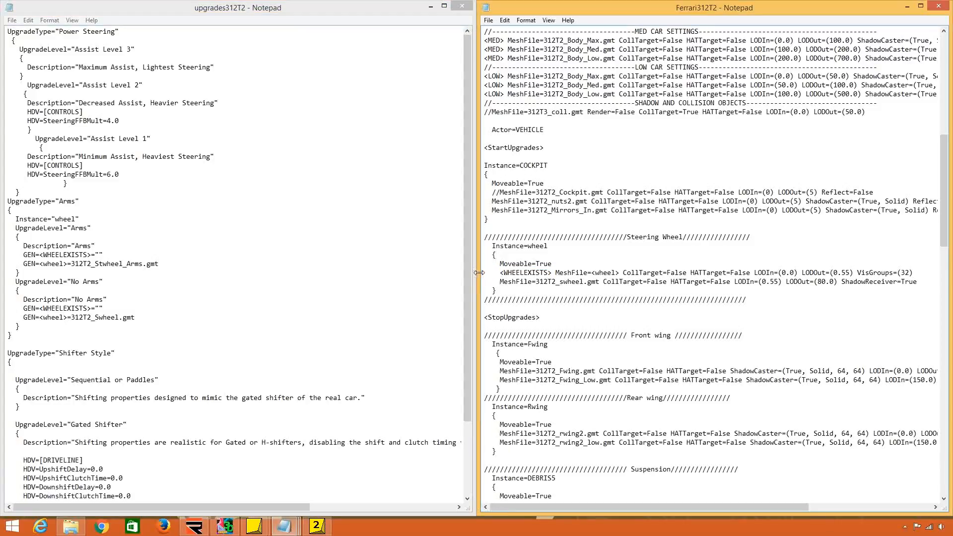
drag(485, 273, 485, 280)
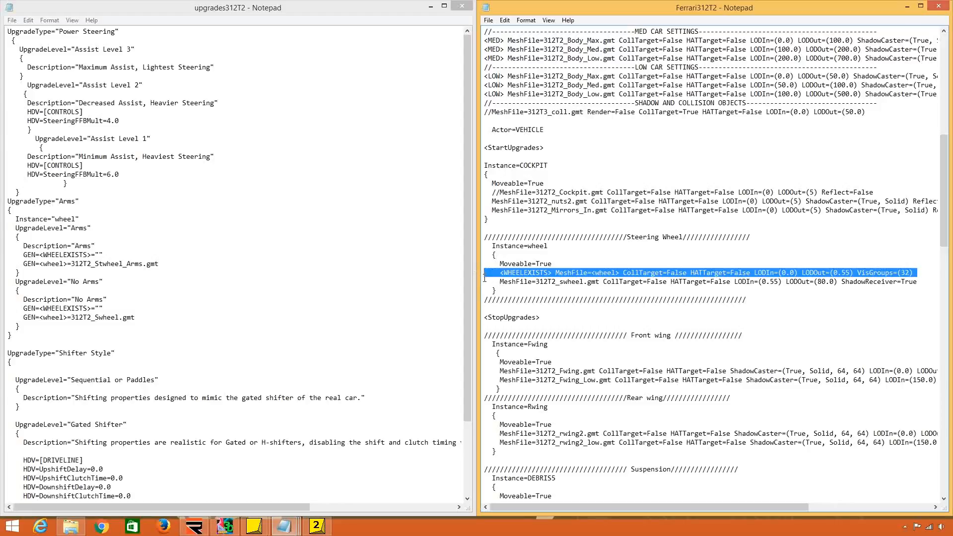
key(Delete)
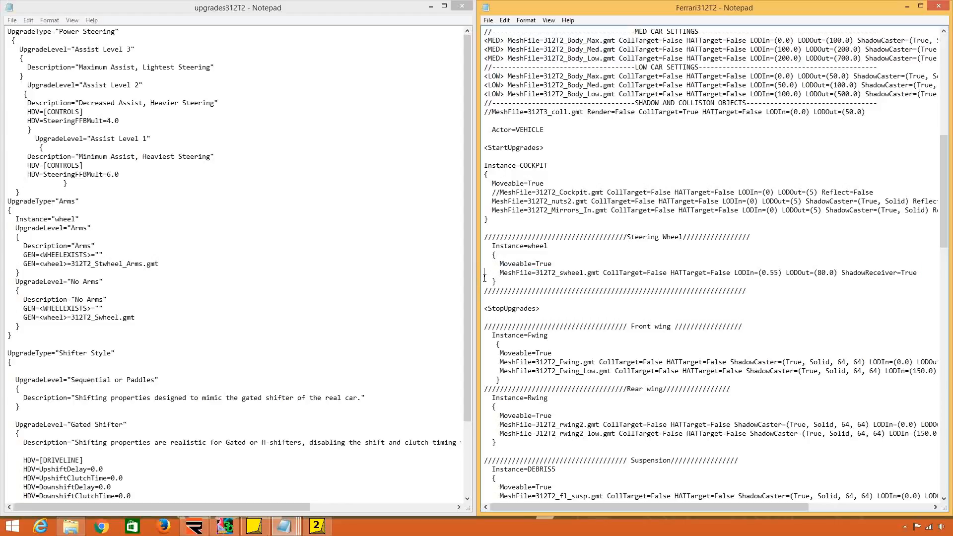
Switch to 3DSimED3 and import 312t3_swheel and 312t3_stwheel_arms as objects from the rF2 Maps (312T3) folder.
click(239, 528)
click(492, 22)
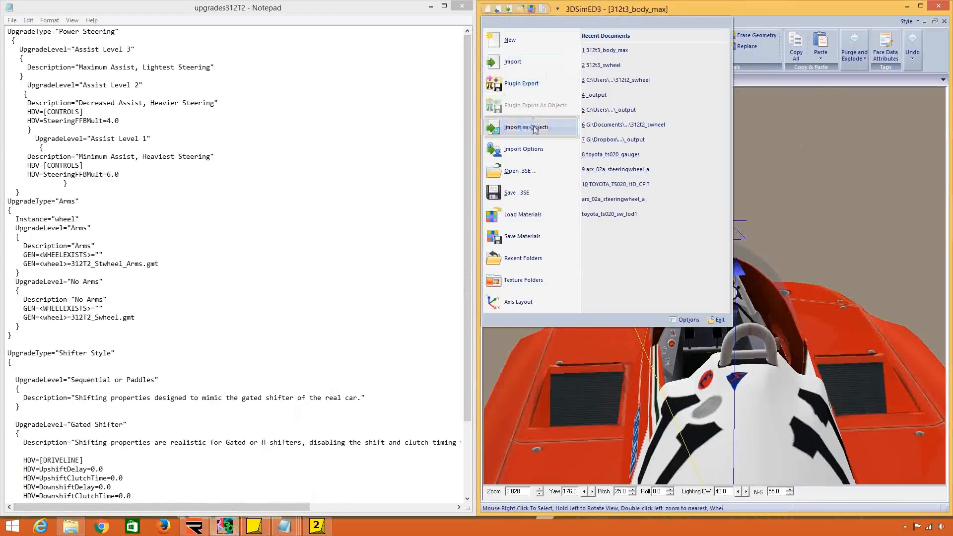
click(516, 122)
click(689, 265)
scroll(689, 268, down, 7)
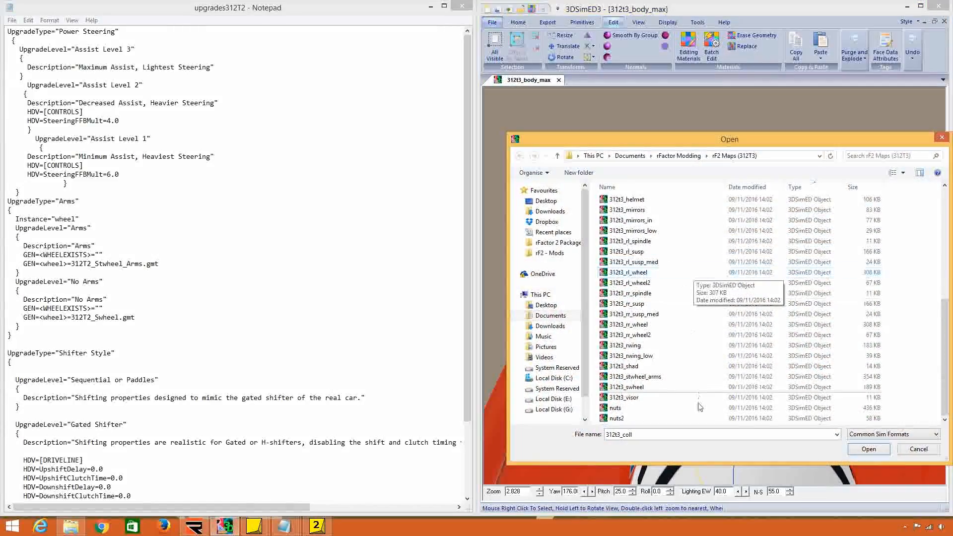
click(635, 376)
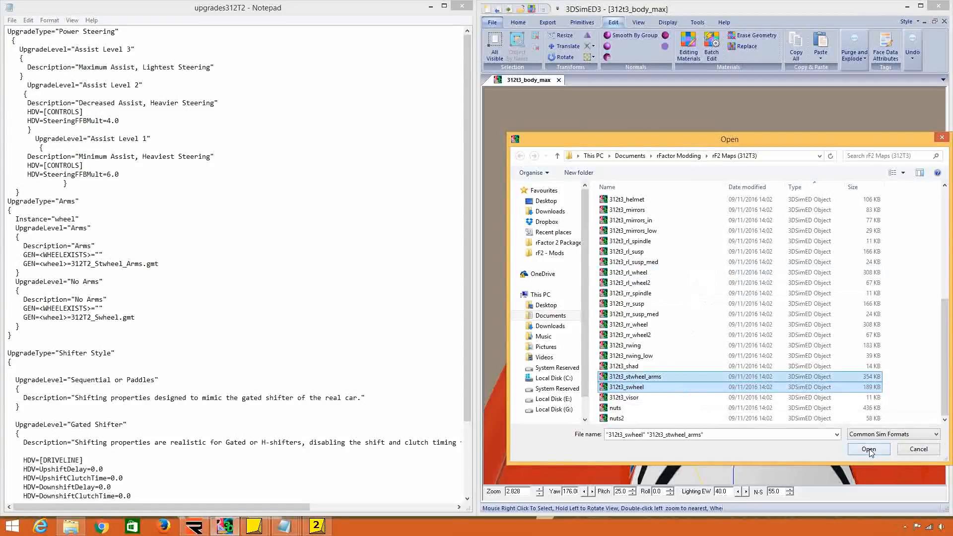
click(868, 449)
Examine the imported steering wheel and arms, checking the object properties of 312t3_stwheel_arms.gmt and 312t3_swheel.gmt.
drag(691, 230, 720, 244)
scroll(693, 225, up, 5)
right_click(720, 243)
click(778, 298)
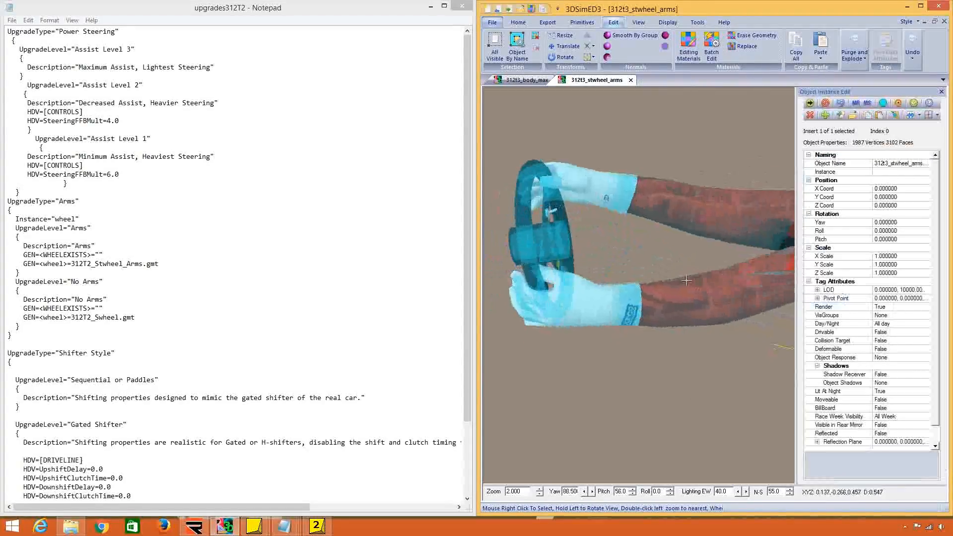
drag(680, 291, 640, 283)
right_click(616, 277)
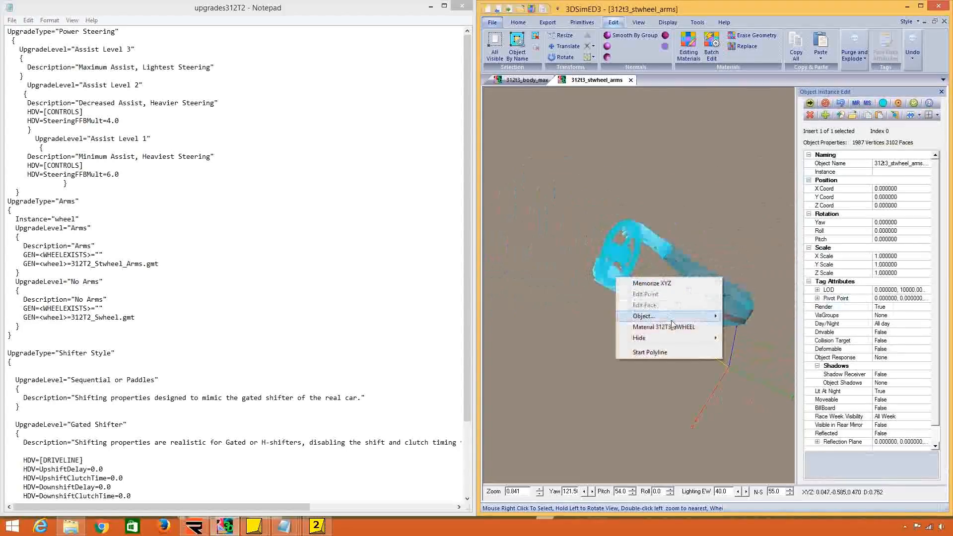
mouse_move(695, 316)
click(746, 318)
drag(701, 279, 641, 307)
Hide the 312t3_stwheel_arms object, view the steering wheel alone from the front, and close the object properties.
right_click(645, 325)
mouse_move(717, 392)
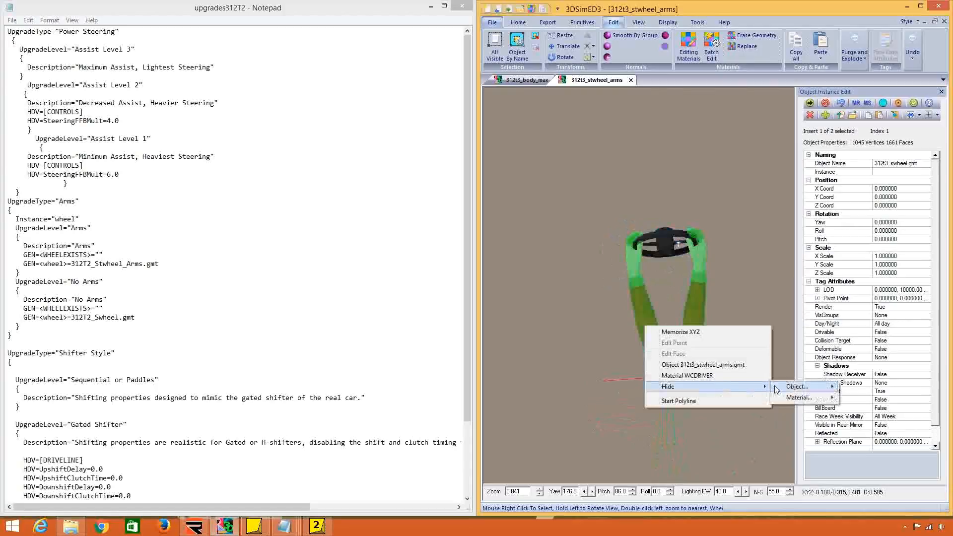
click(873, 387)
double_click(667, 261)
drag(667, 261, 663, 192)
scroll(663, 192, up, 2)
click(914, 105)
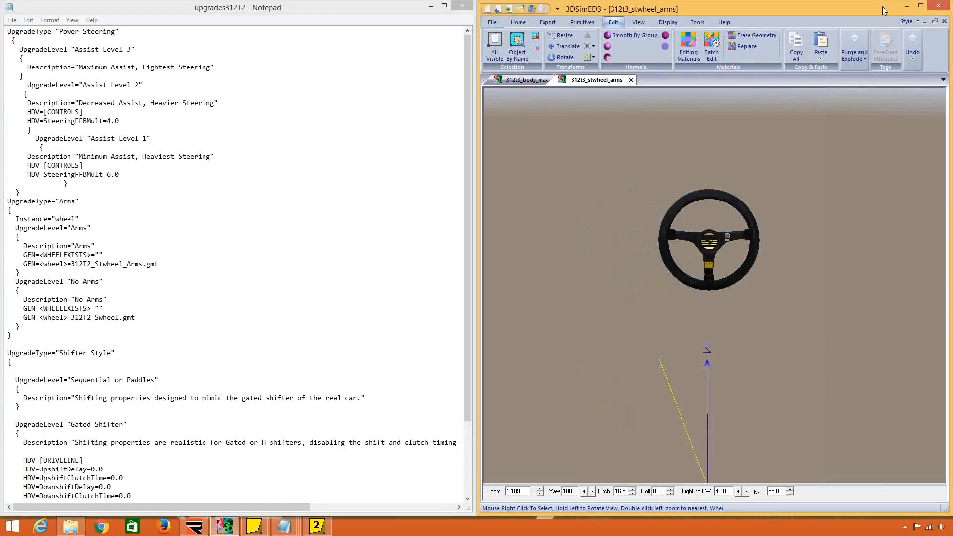
click(491, 23)
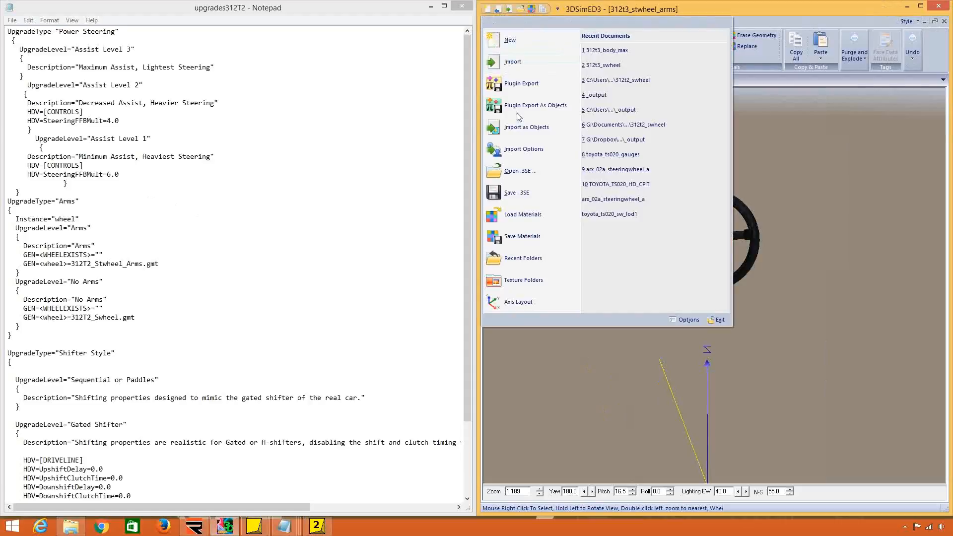
click(538, 131)
scroll(666, 348, down, 7)
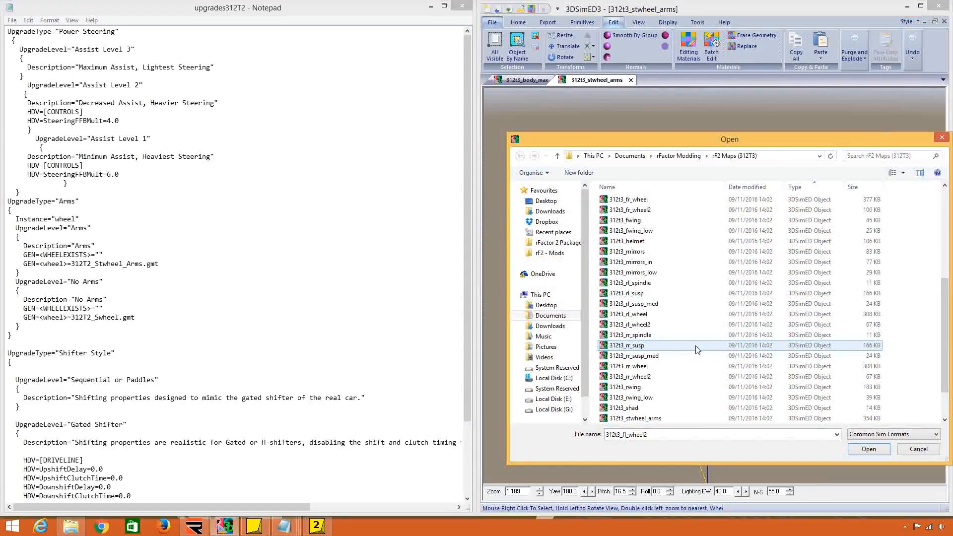
click(664, 390)
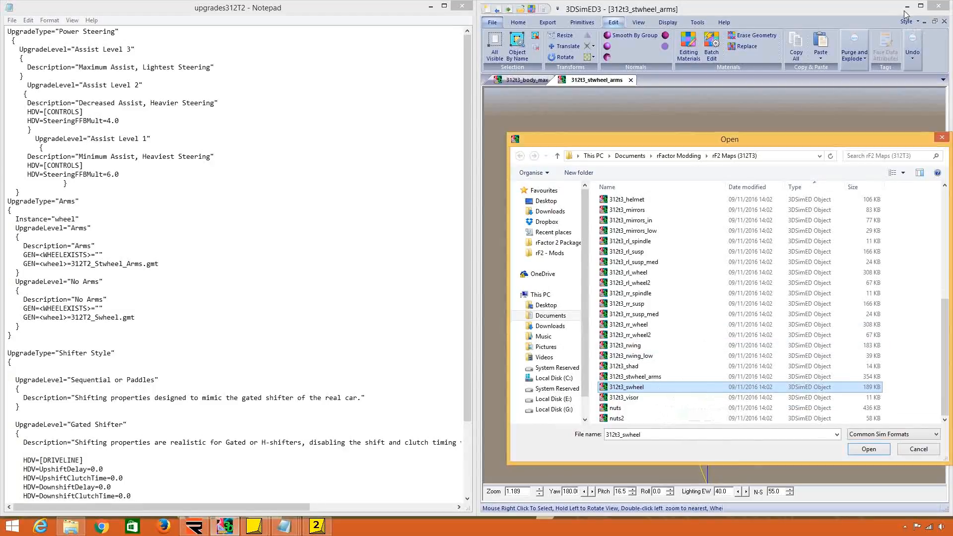
click(941, 138)
Return to the Ferrari312T2 file, close upgrades312T2 and bring the bt44 file up beside it.
key(alt+Tab)
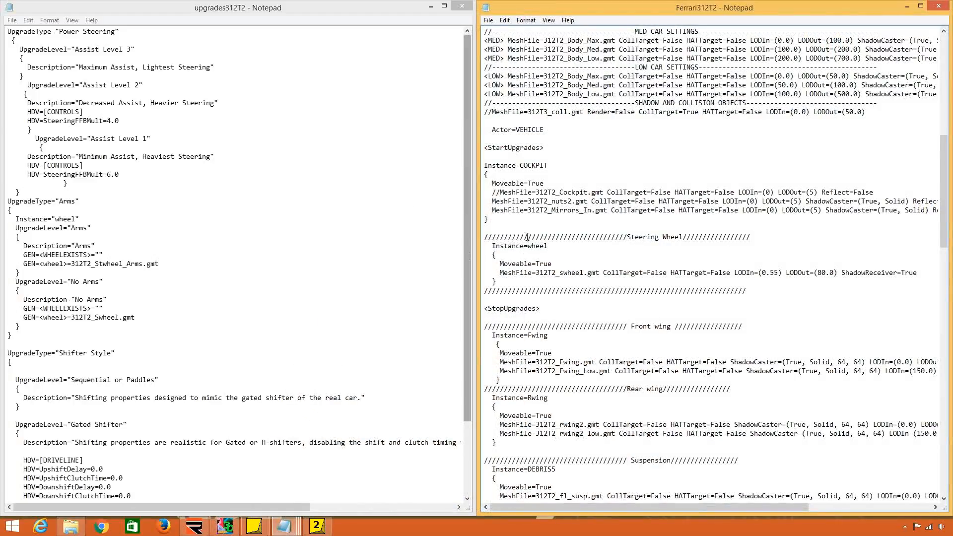
click(455, 7)
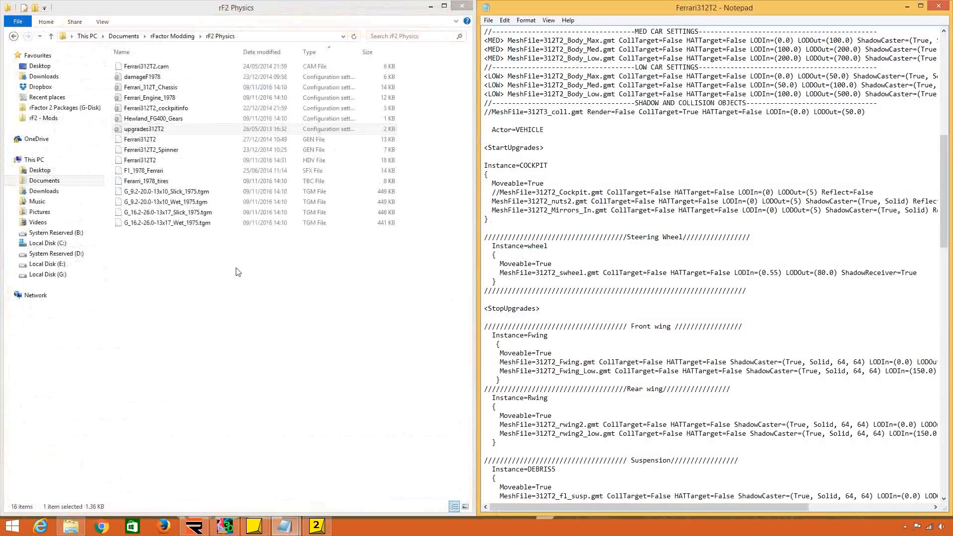
click(283, 525)
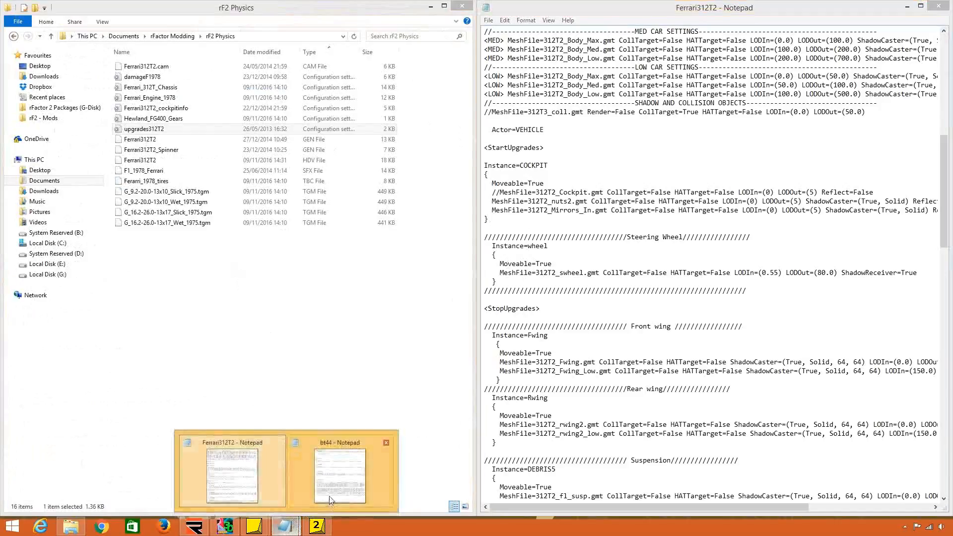
click(340, 476)
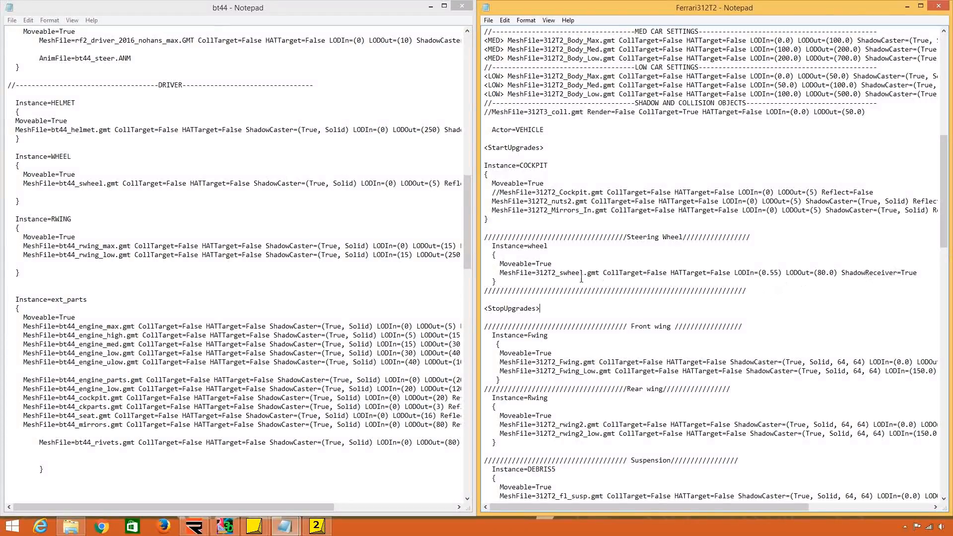
Look through the Ferrari312T2 wing and suspension entries and check the bt44 instances for a counterpart to Fwing.
scroll(588, 263, down, 5)
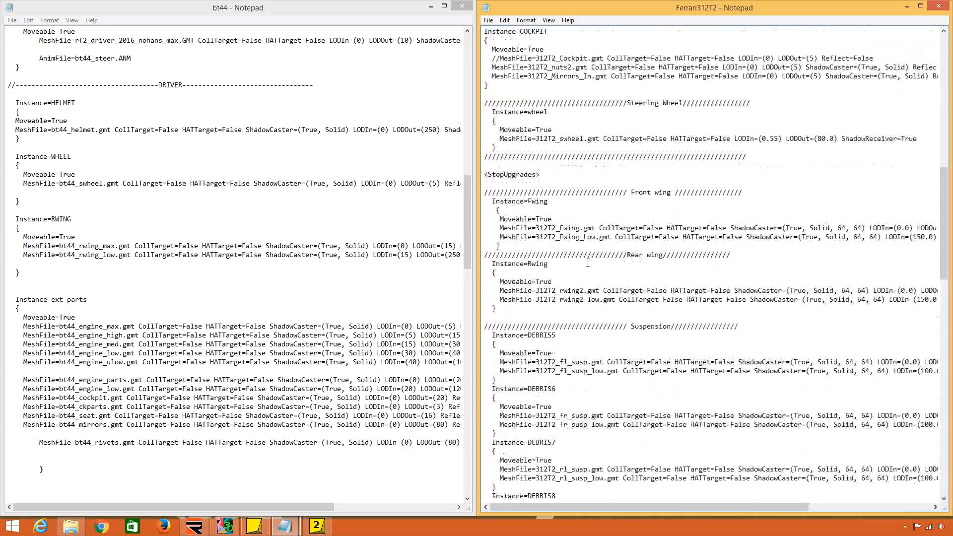
scroll(588, 262, down, 3)
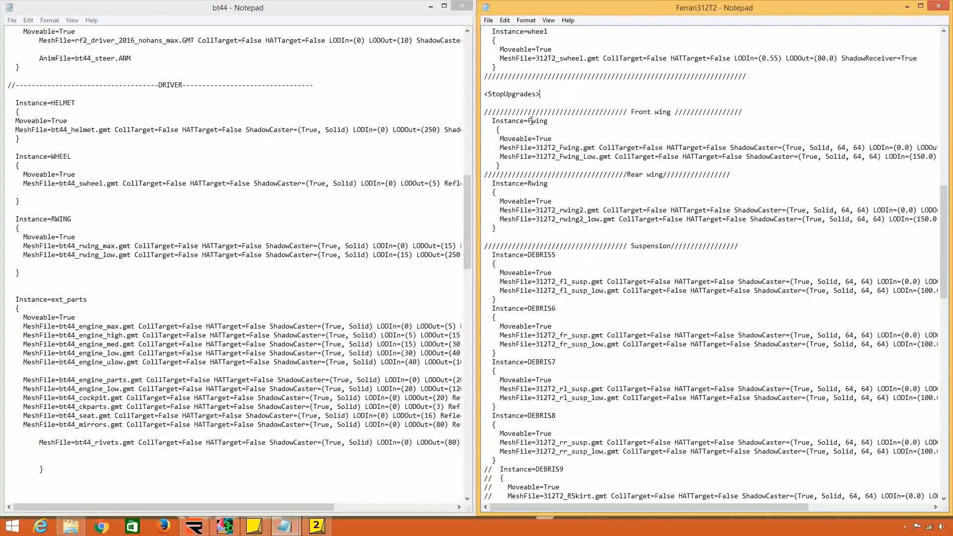
click(153, 293)
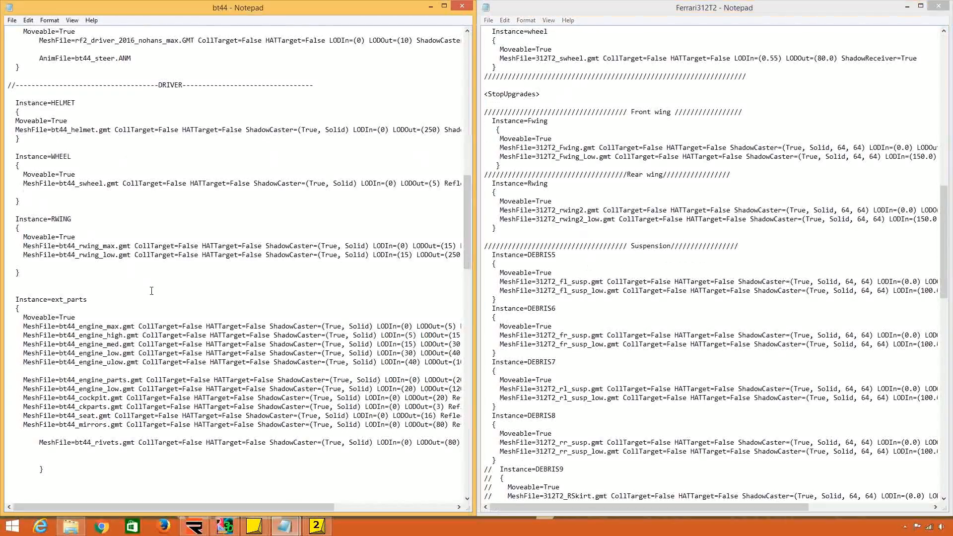
scroll(153, 294, up, 10)
scroll(153, 293, up, 4)
scroll(152, 294, down, 20)
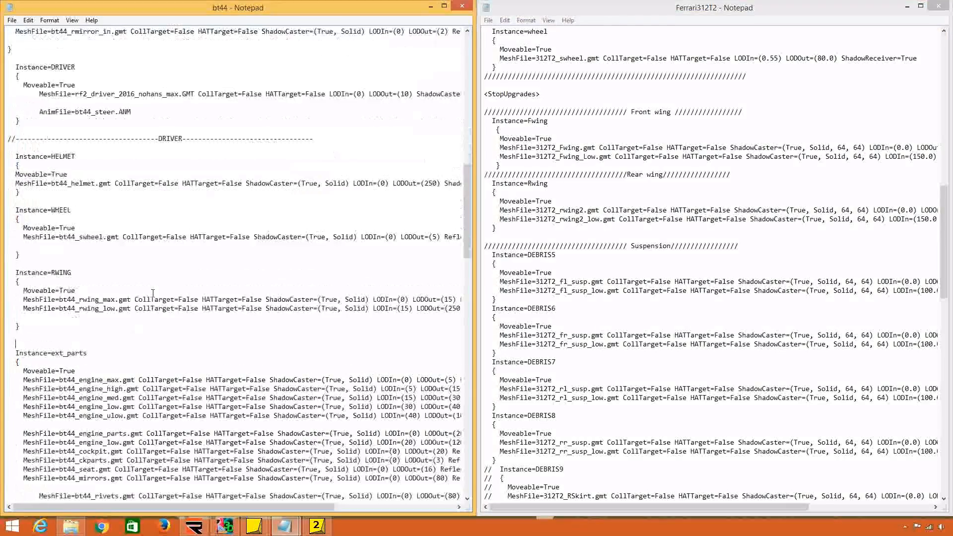
scroll(153, 294, down, 20)
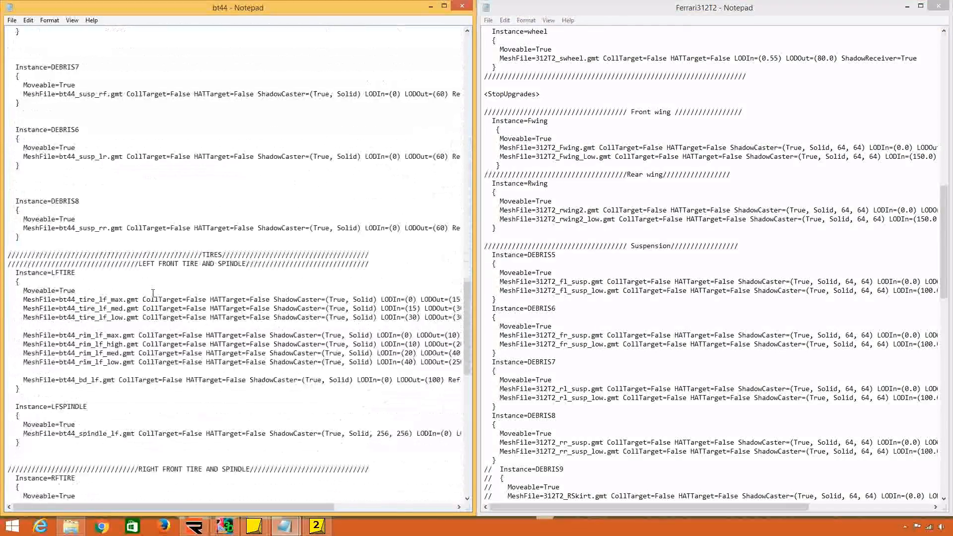
scroll(153, 294, down, 8)
scroll(153, 294, up, 20)
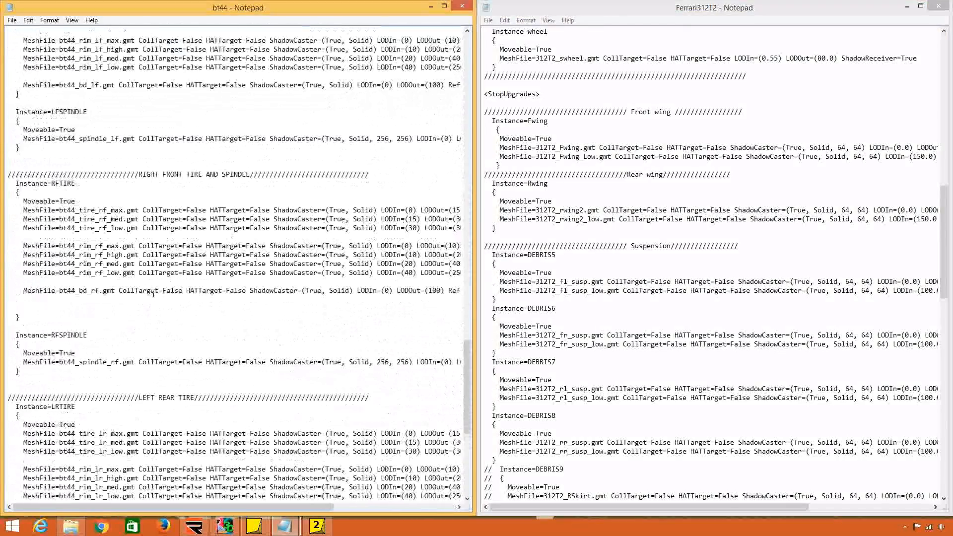
scroll(154, 293, up, 10)
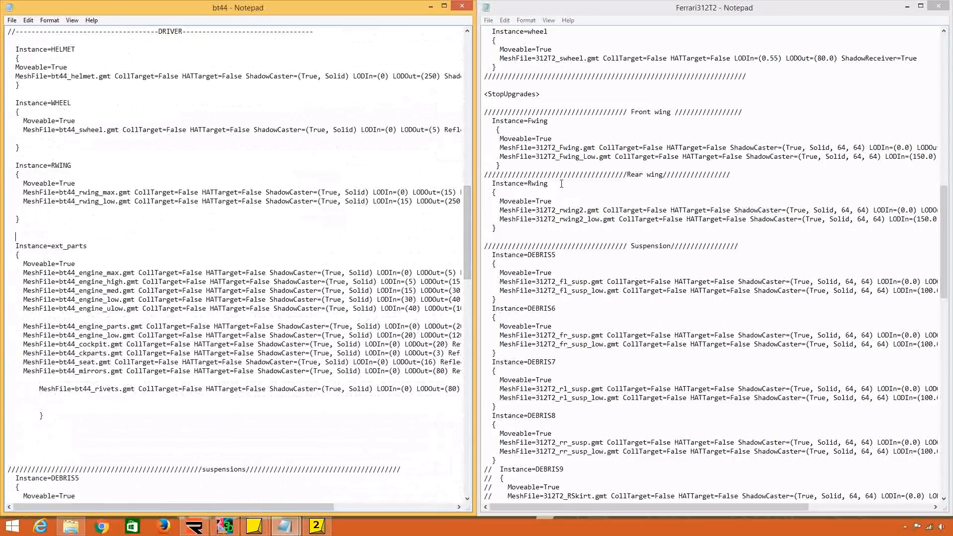
click(530, 121)
drag(528, 120, 548, 121)
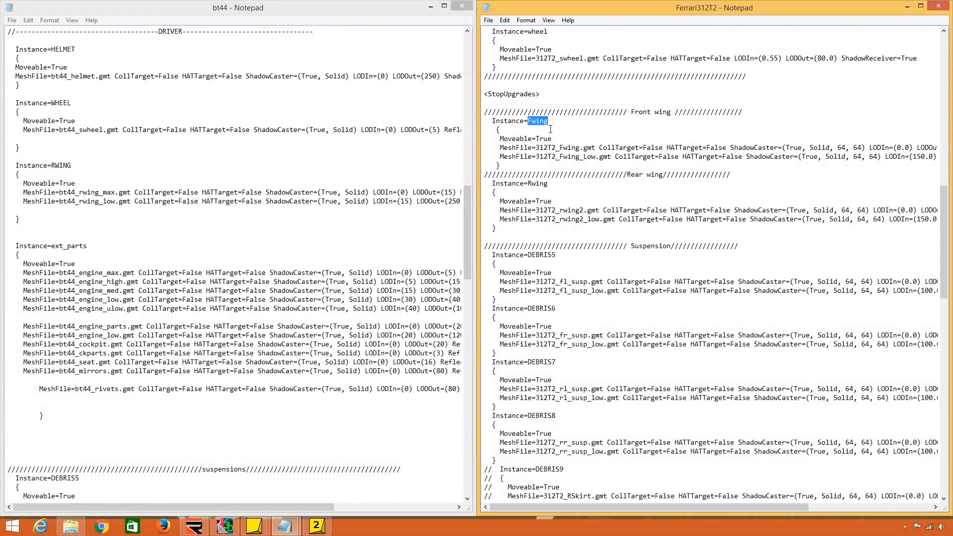
click(566, 265)
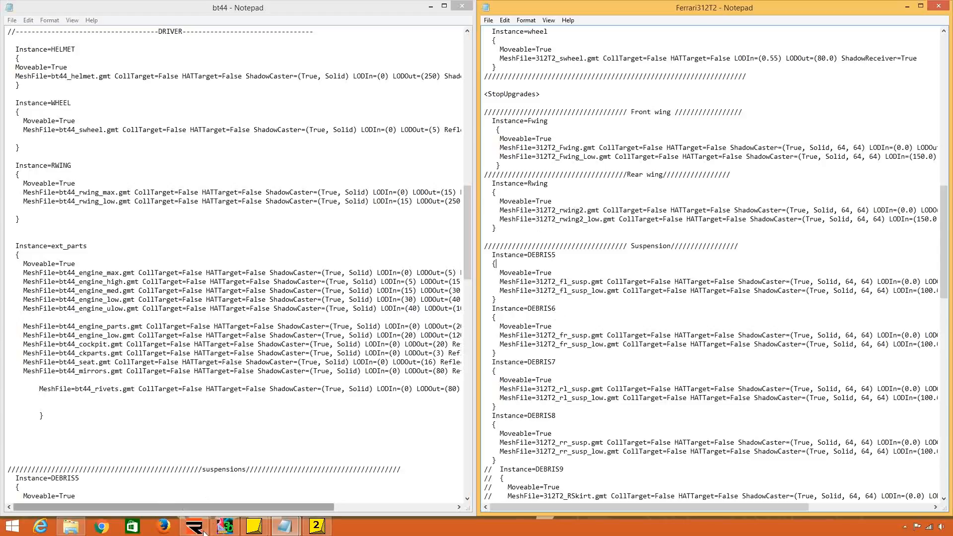
Switch to 3DSimED3 and import the 312t3_rwing mesh as an object to view the rear wing.
click(225, 526)
click(492, 21)
click(510, 133)
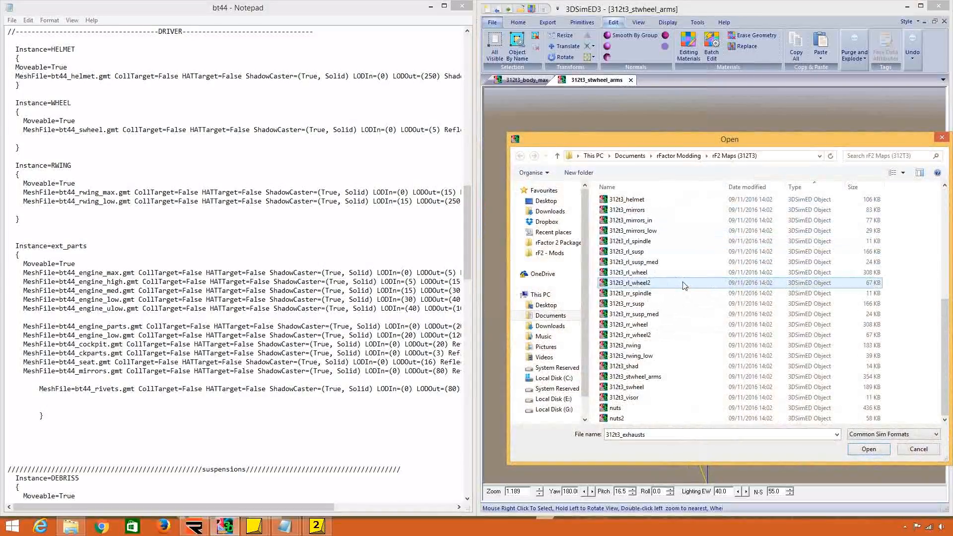
double_click(626, 345)
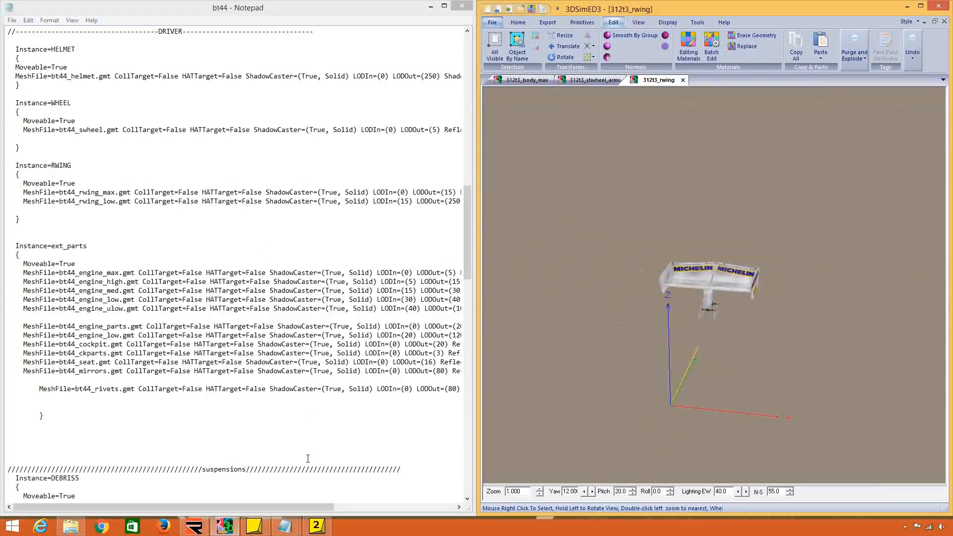
Return to the Ferrari312T2 file and highlight the Rwing and Fwing instance names.
click(285, 527)
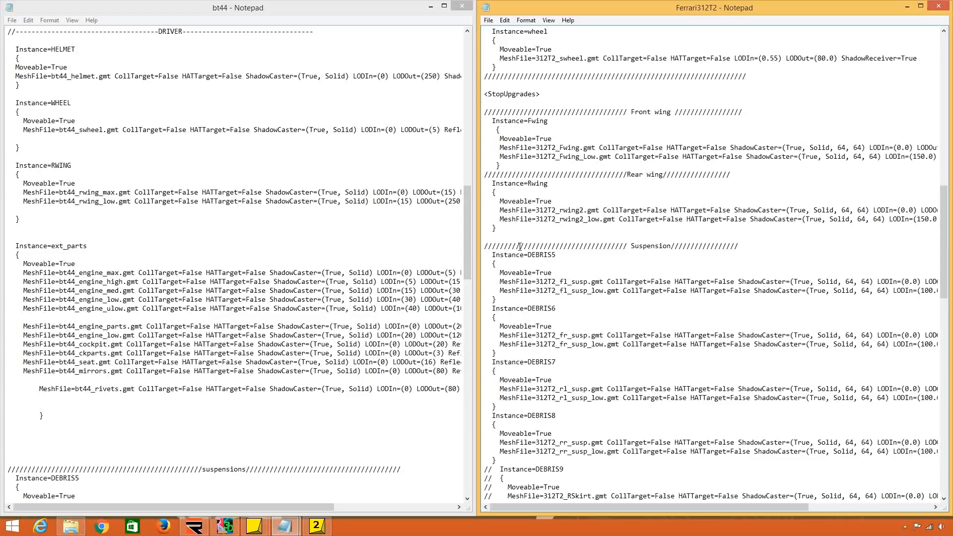
drag(549, 183, 530, 183)
drag(527, 122, 548, 122)
Compare the DEBRIS suspension instances in Ferrari312T2 with those in the bt44 suspensions section.
click(580, 259)
click(537, 256)
scroll(544, 261, down, 3)
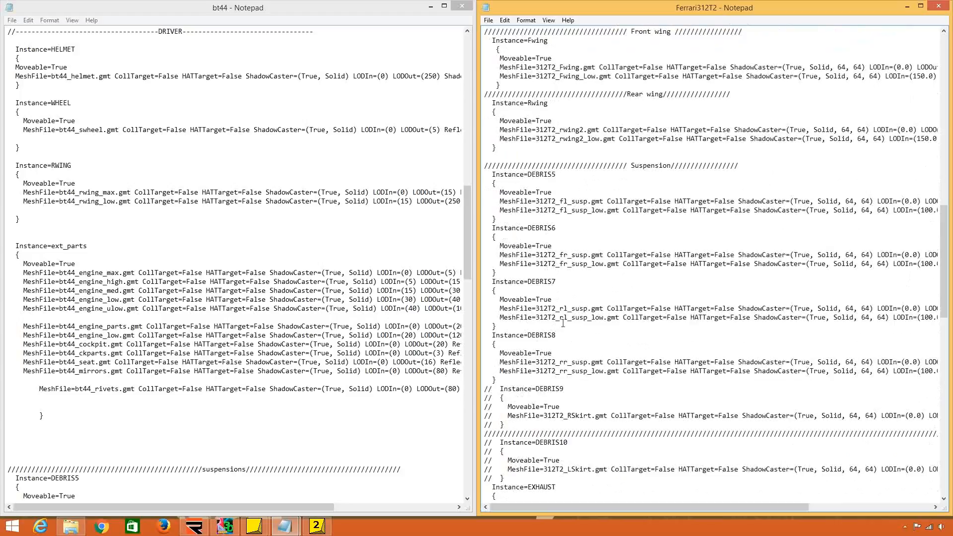
click(207, 368)
scroll(207, 367, down, 14)
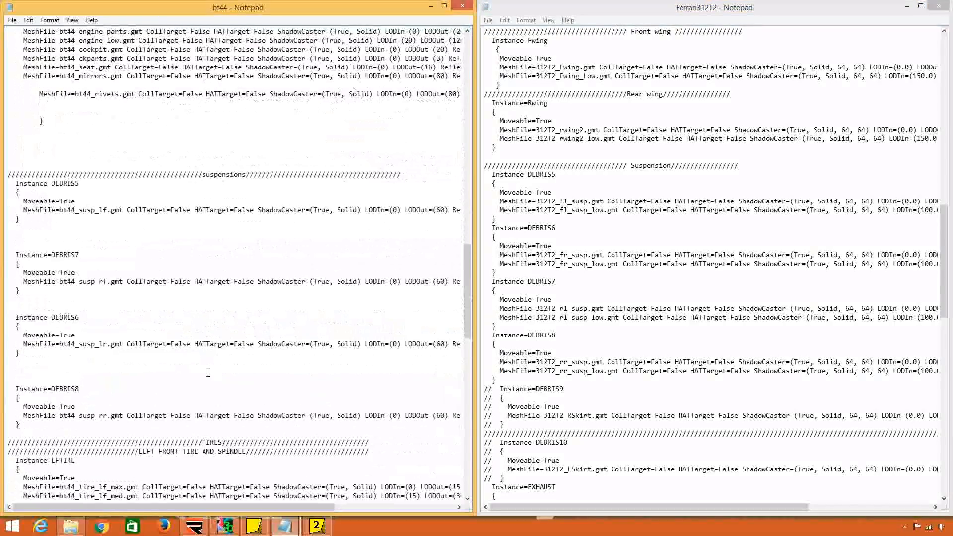
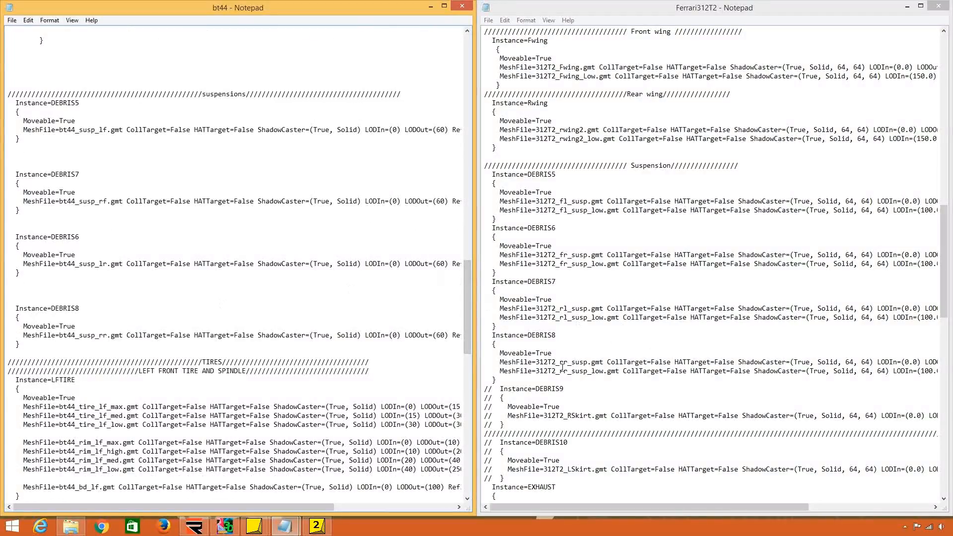
Review the Ferrari312T2 suspension entries and highlight the commented-out DEBRIS9 and DEBRIS10 skirt instances.
click(544, 205)
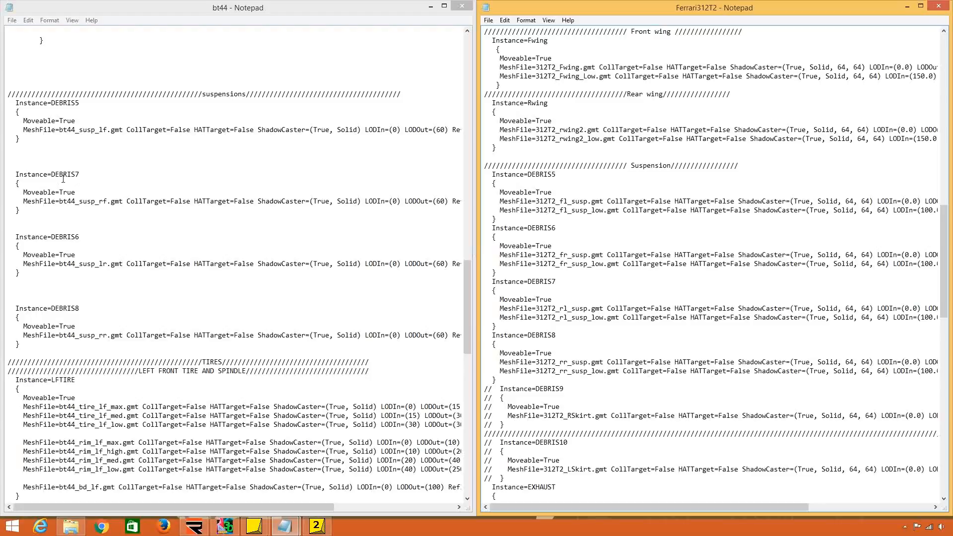
scroll(660, 343, down, 4)
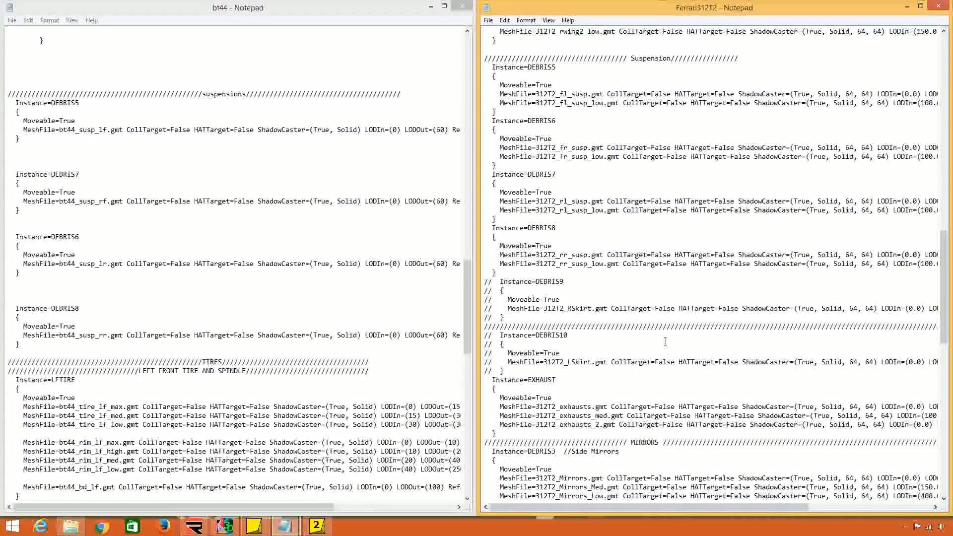
scroll(663, 338, up, 4)
scroll(663, 338, up, 6)
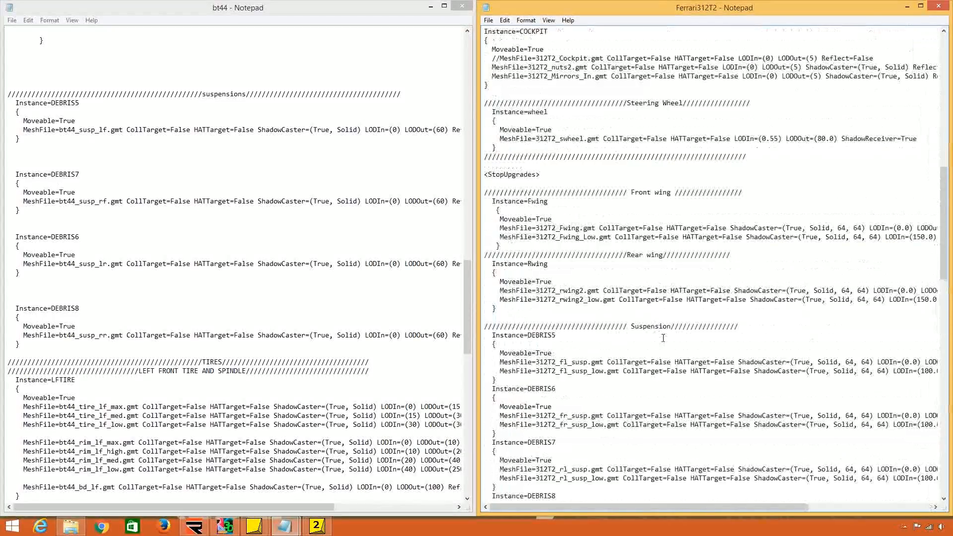
scroll(663, 338, down, 11)
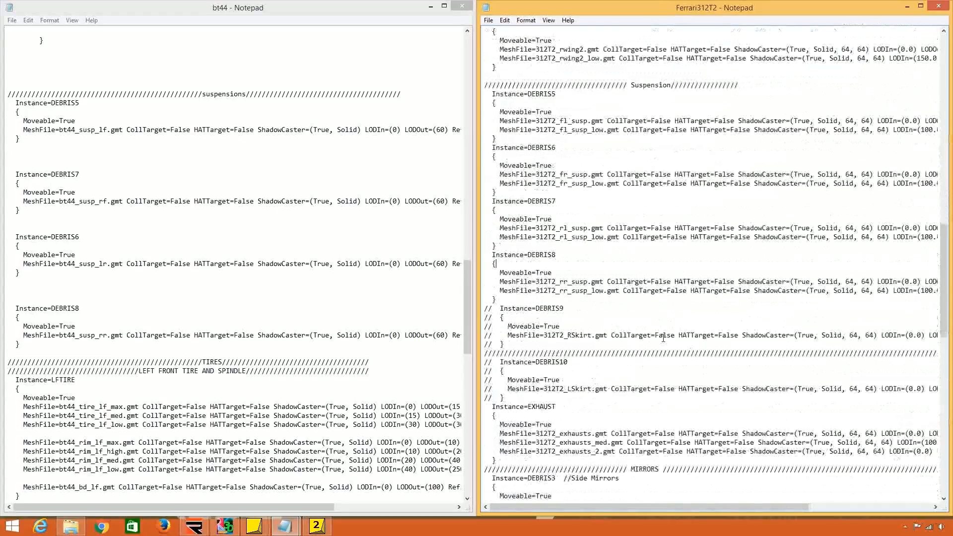
scroll(663, 338, down, 1)
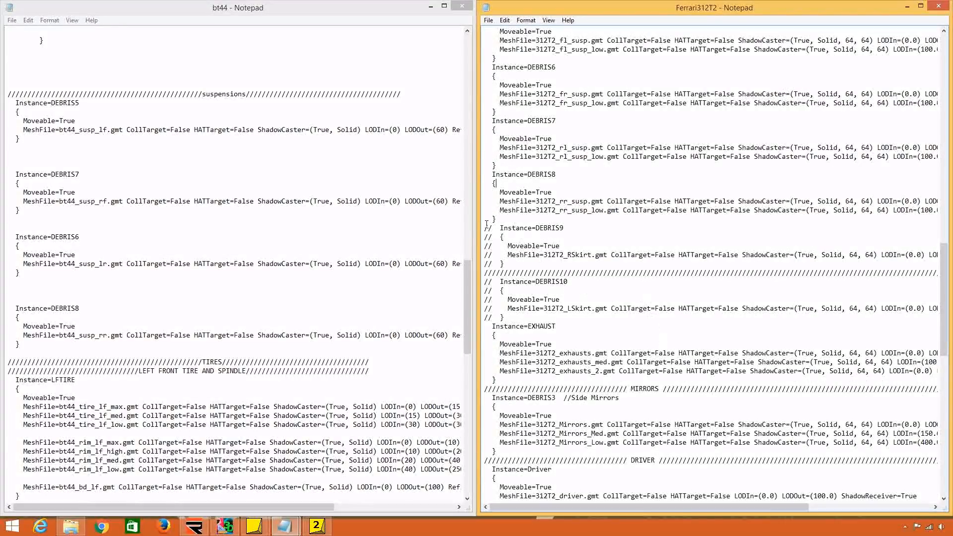
drag(485, 228, 484, 269)
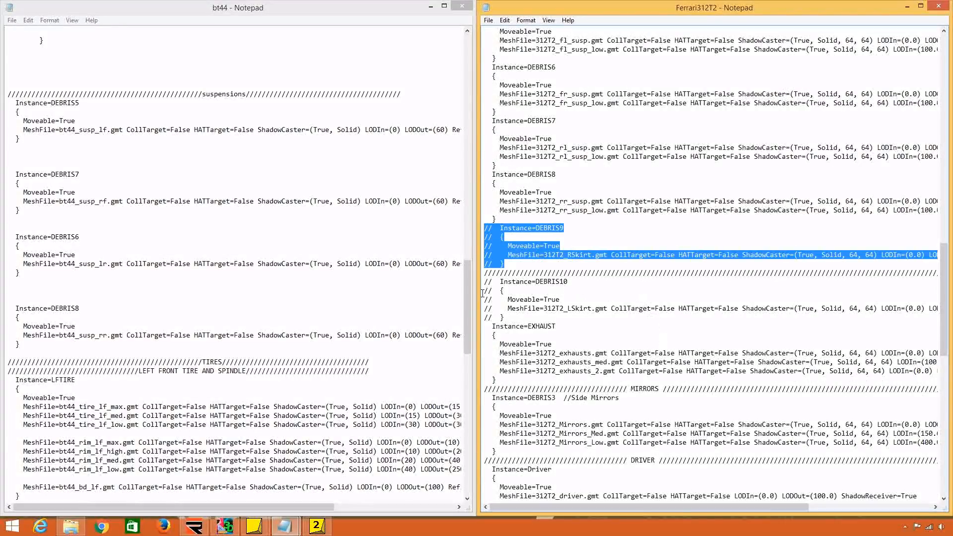
drag(512, 319, 483, 229)
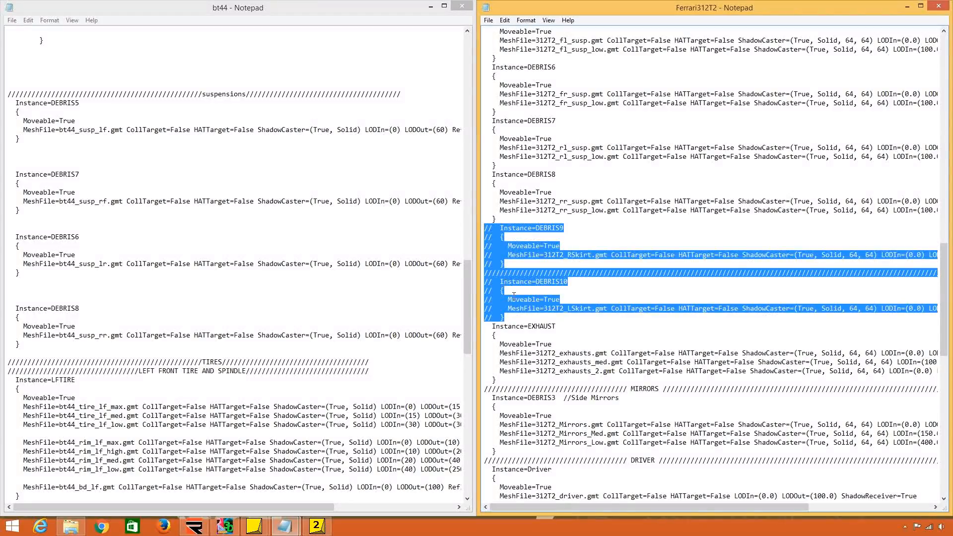
scroll(512, 296, down, 2)
scroll(513, 295, down, 3)
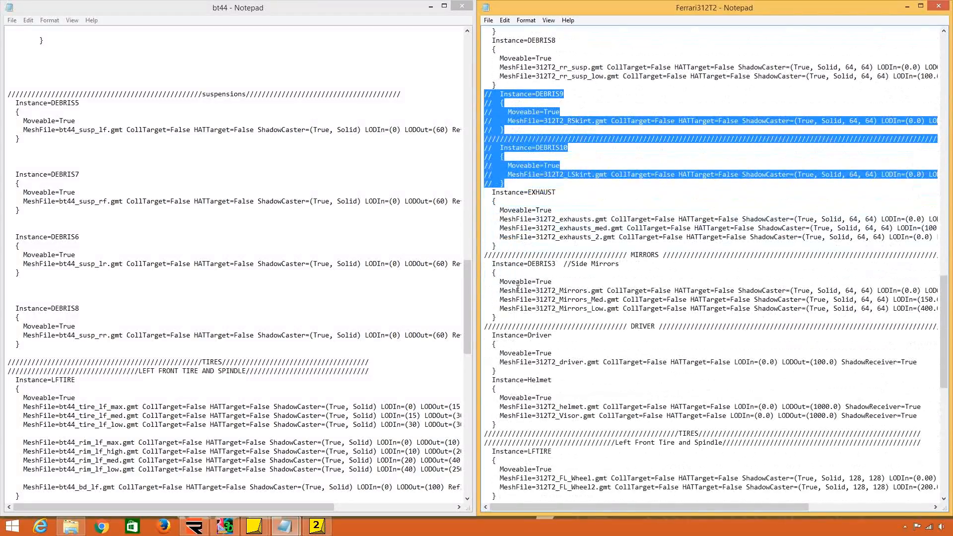
Compare the EXHAUST instance in Ferrari312T2 with the mesh files listed under ext_parts in bt44.
drag(517, 244, 485, 192)
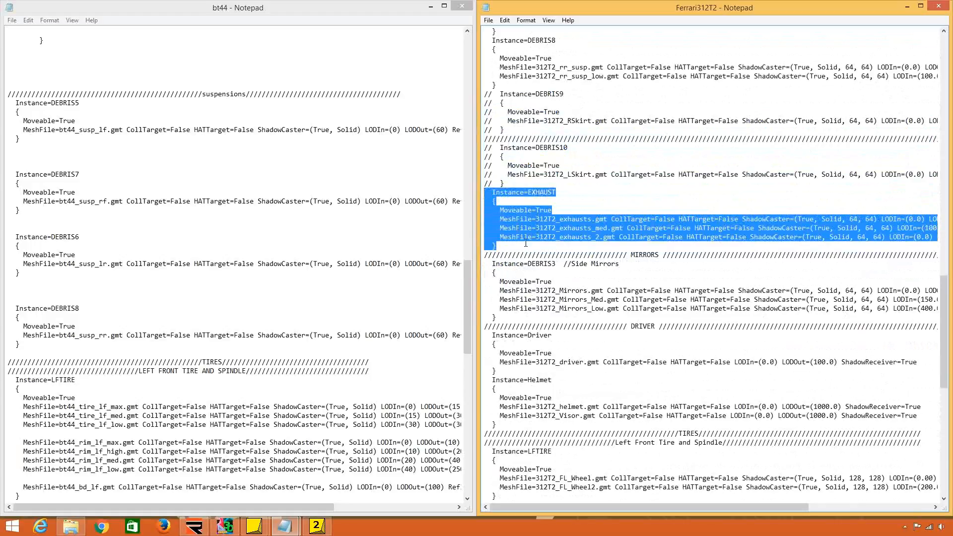
click(528, 245)
drag(556, 192, 527, 192)
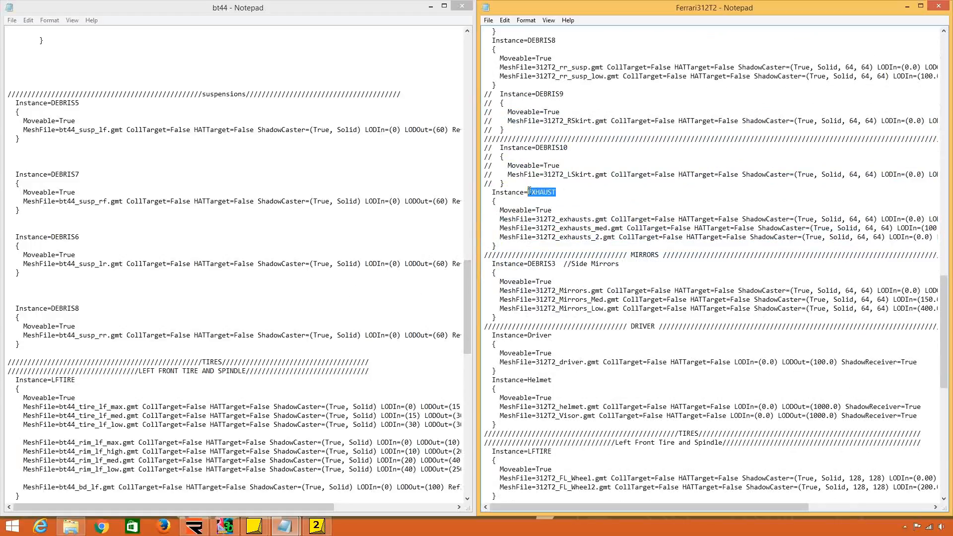
click(436, 264)
scroll(357, 289, up, 10)
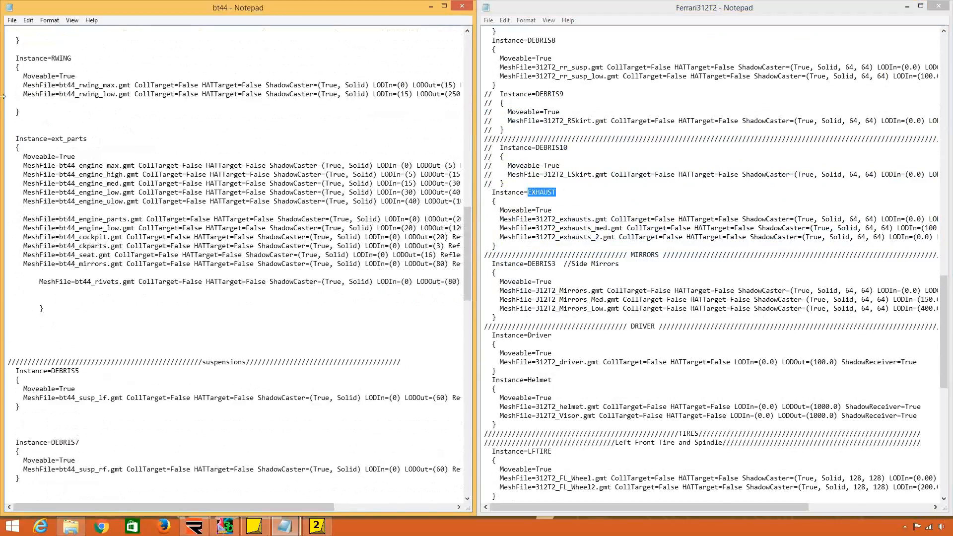
drag(52, 138, 88, 140)
scroll(101, 146, up, 5)
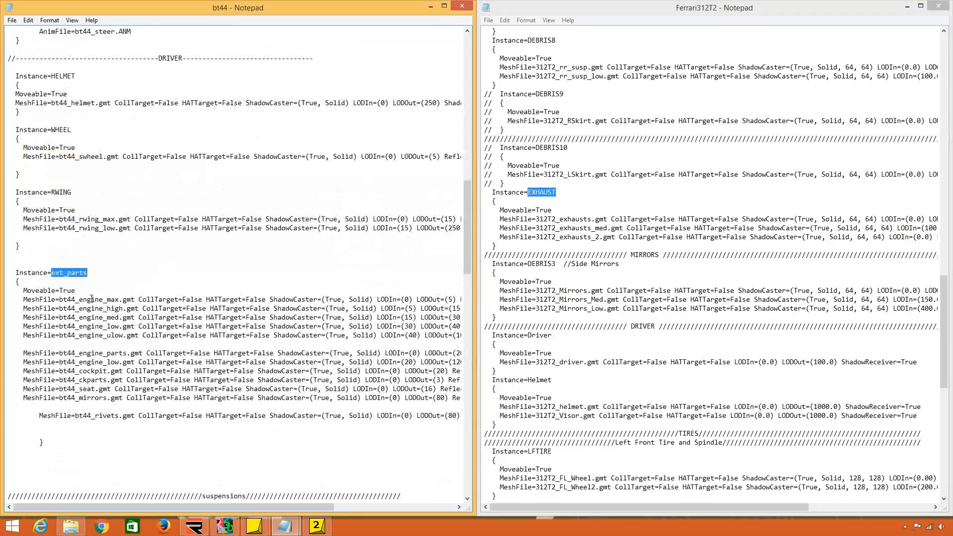
drag(91, 300, 101, 372)
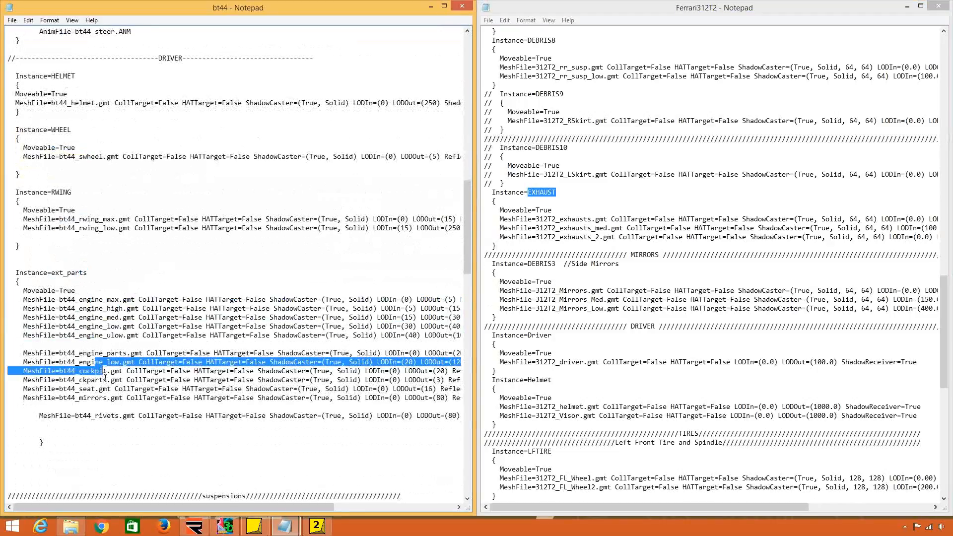
click(100, 381)
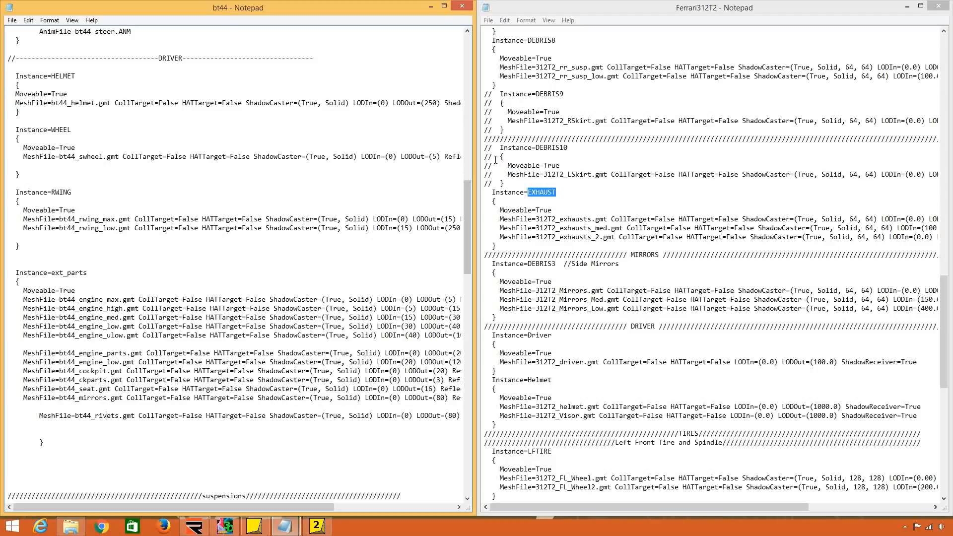
Examine the mirror, driver, helmet, tire and spindle instances in Ferrari312T2, then recheck the steering wheel and wing entries.
click(598, 353)
scroll(581, 325, down, 4)
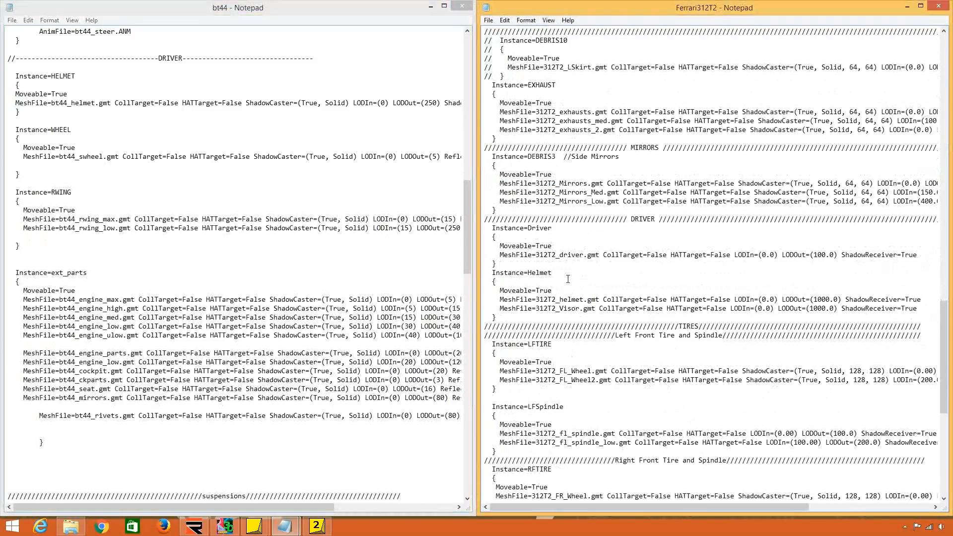
scroll(572, 251, down, 3)
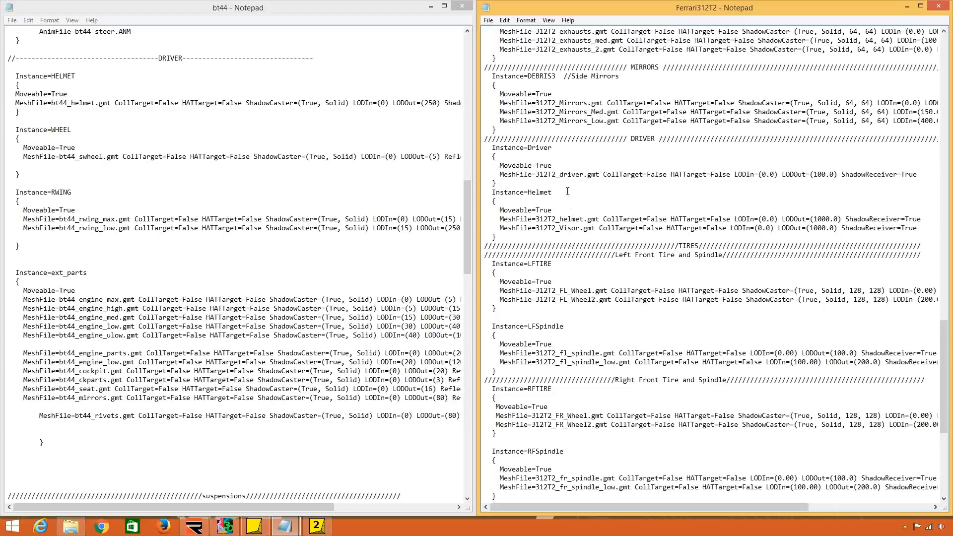
scroll(555, 232, down, 6)
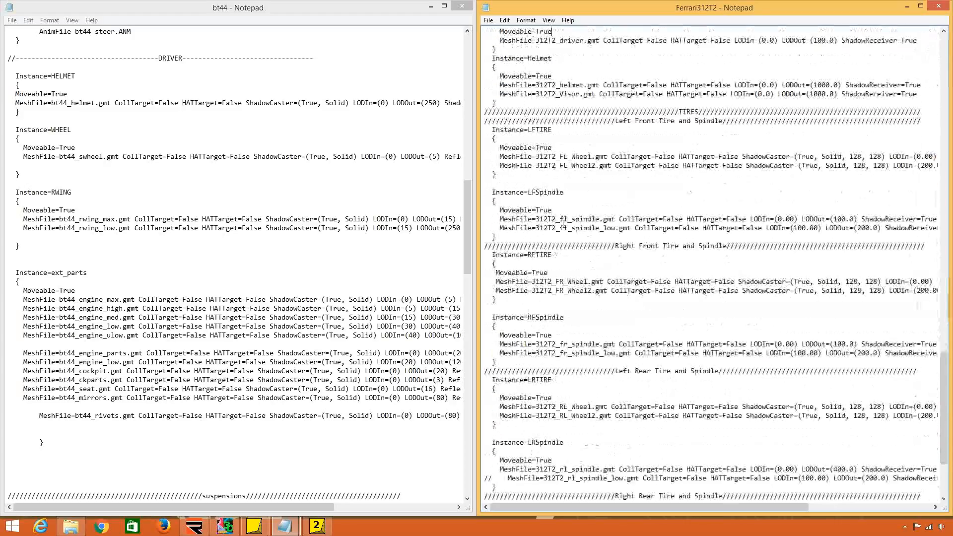
scroll(584, 189, down, 4)
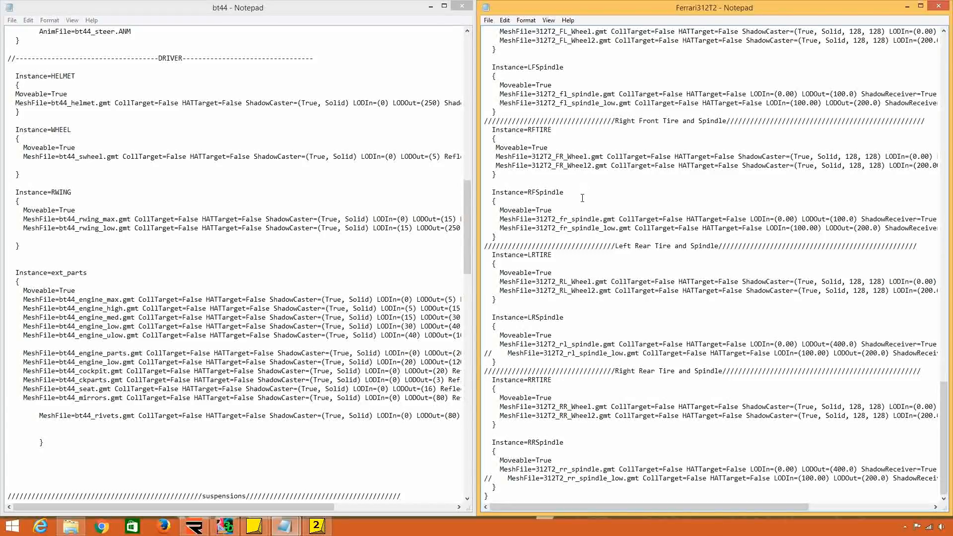
scroll(583, 198, up, 12)
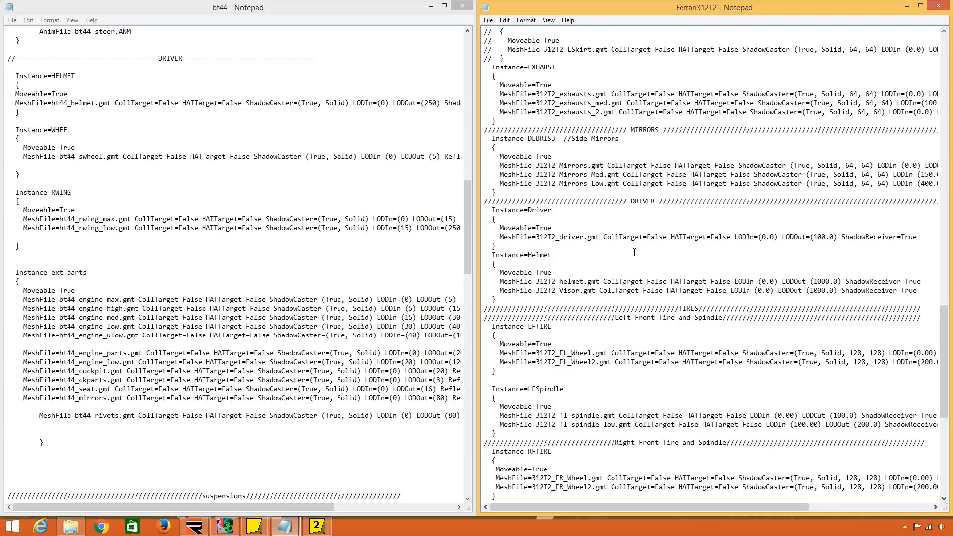
scroll(635, 252, up, 15)
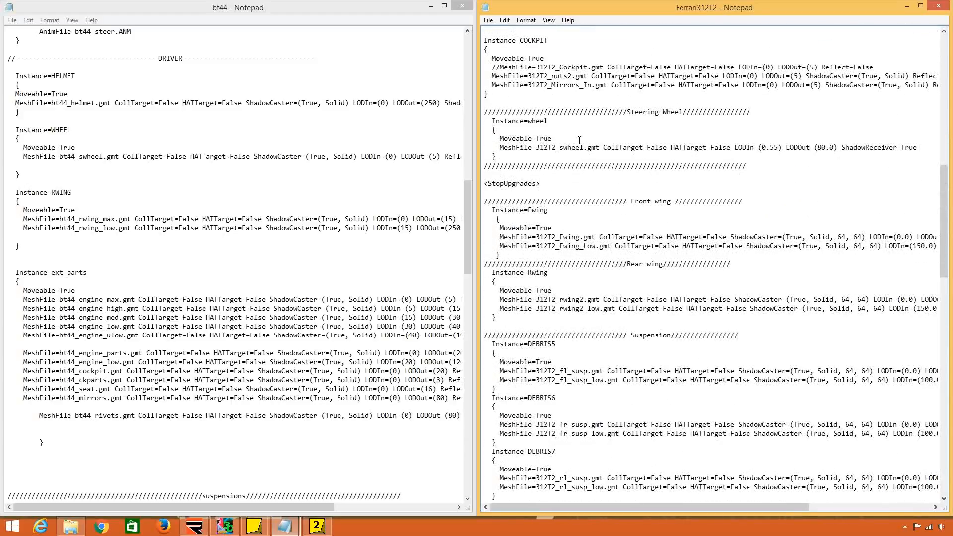
scroll(579, 141, down, 16)
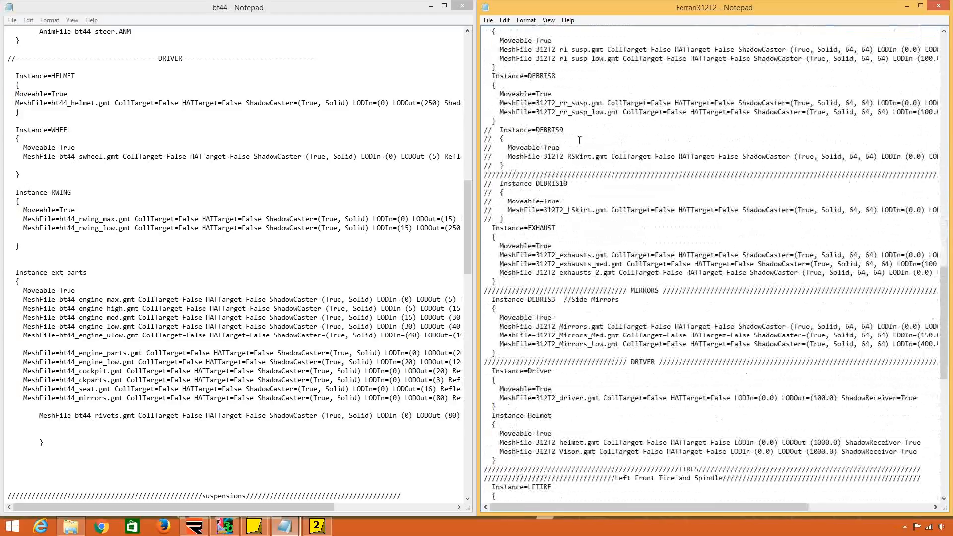
Delete the commented-out DEBRIS9 and DEBRIS10 skirt blocks from Ferrari312T2, leaving a blank line above the EXHAUST instance.
drag(516, 218, 503, 121)
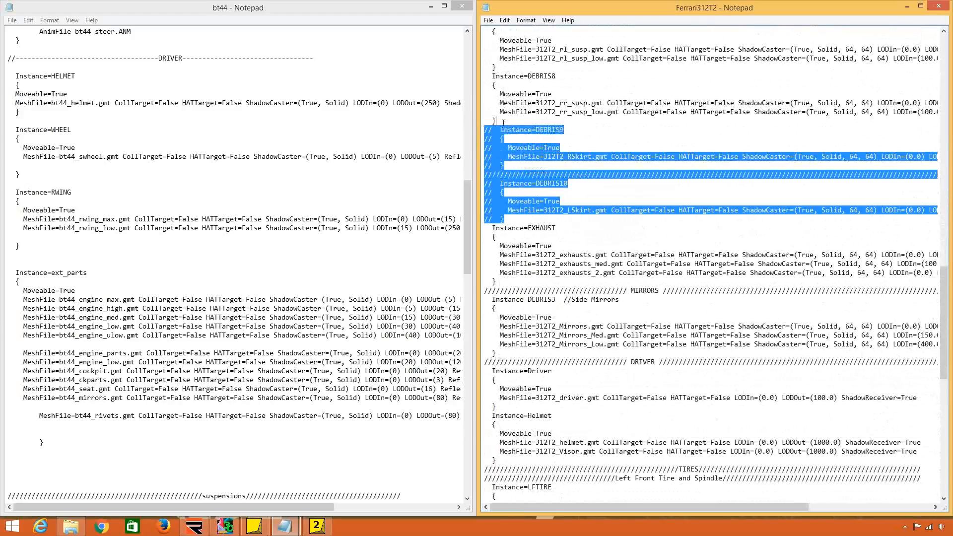
key(Delete)
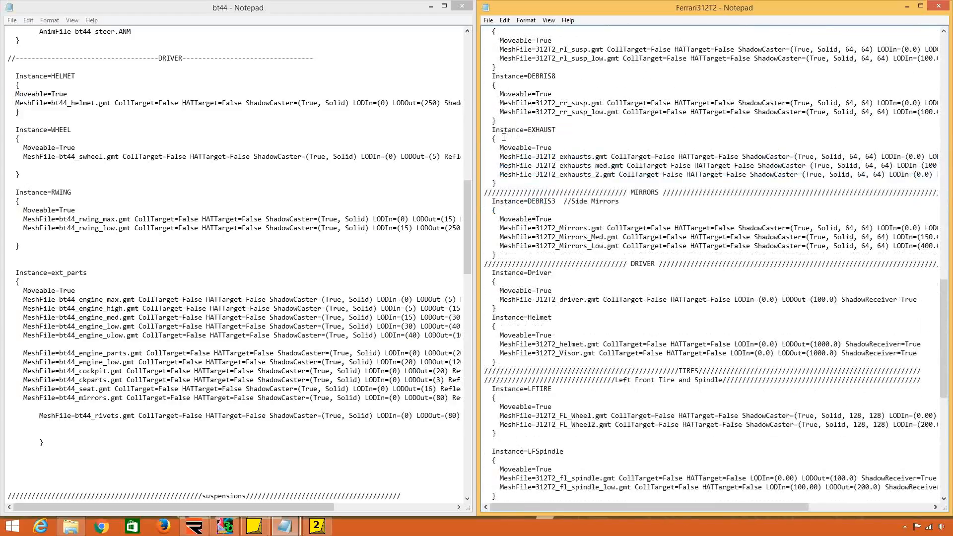
key(Return)
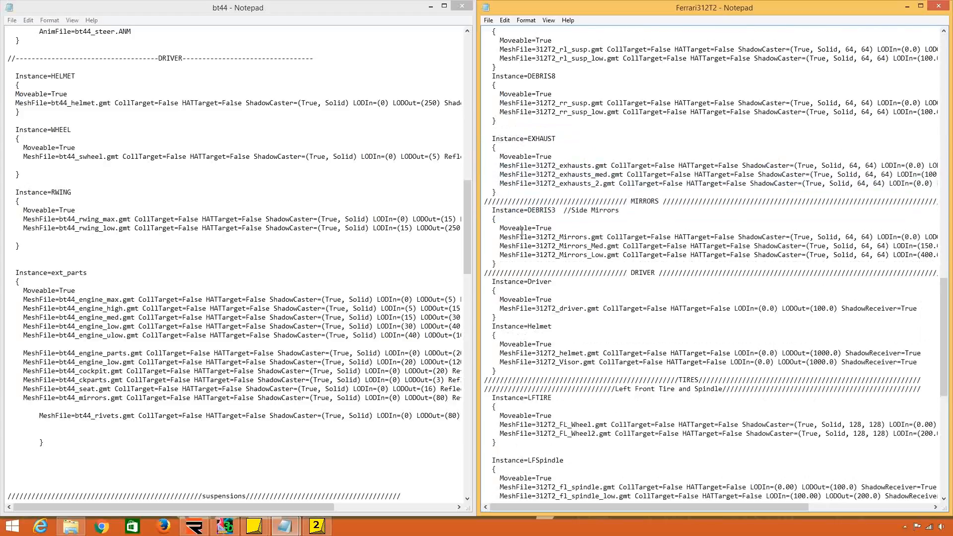
scroll(521, 230, down, 2)
mouse_move(559, 157)
mouse_down()
mouse_move(530, 156)
mouse_move(558, 157)
mouse_up()
text(MIRRORS)
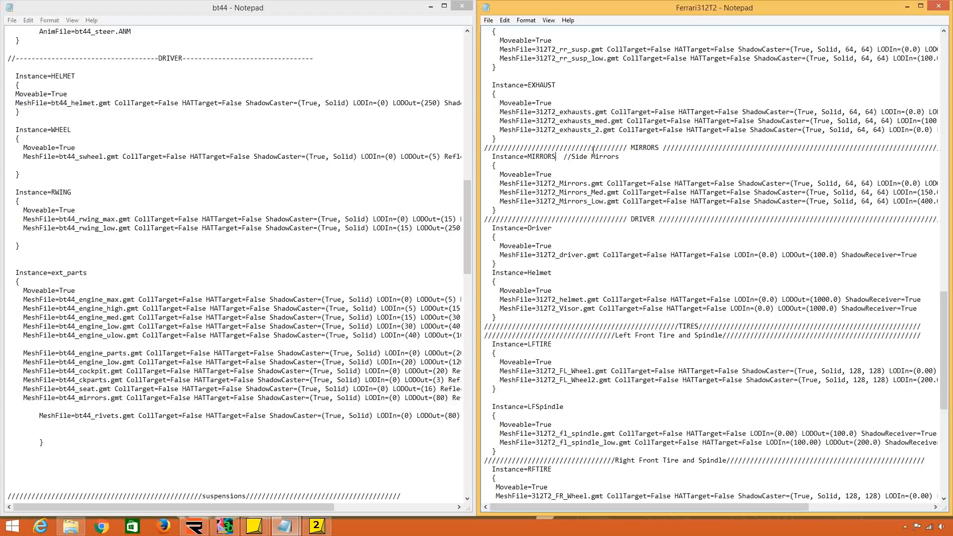
drag(557, 157, 527, 157)
text(DEBRIS3)
scroll(730, 400, up, 1)
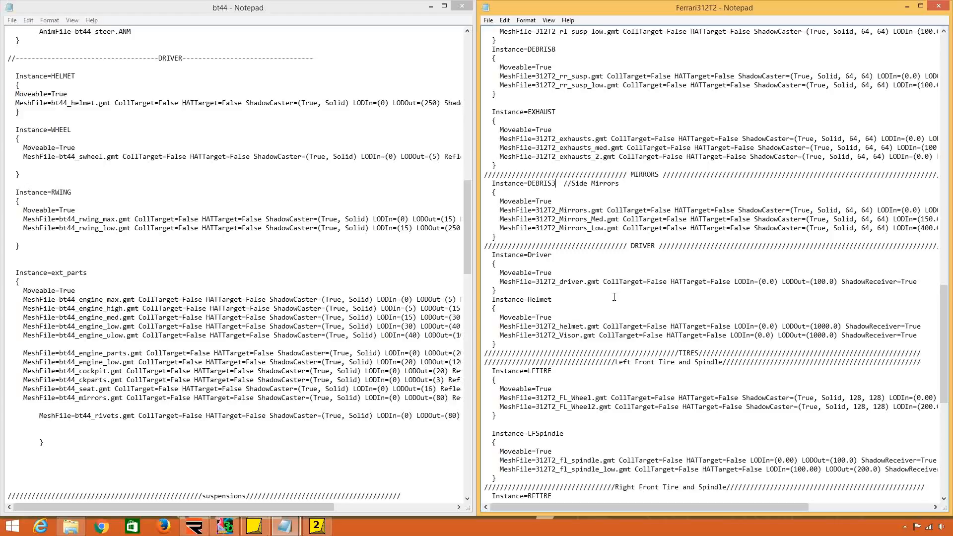
Comment out every line of the Helmet instance in Ferrari312T2 with //, from its closing brace up to its name.
scroll(614, 297, down, 2)
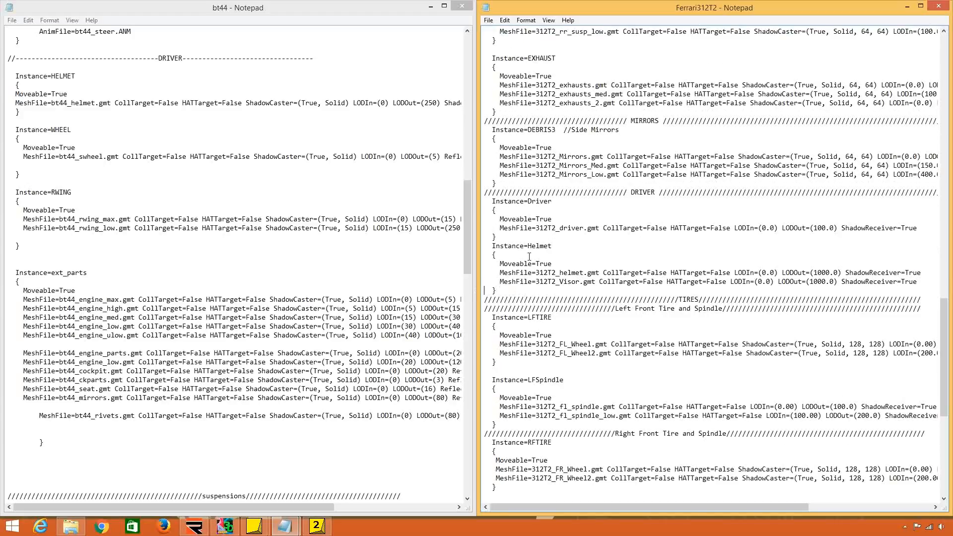
text(//    )
text(//)
key(Up)
key(Home)
text(//)
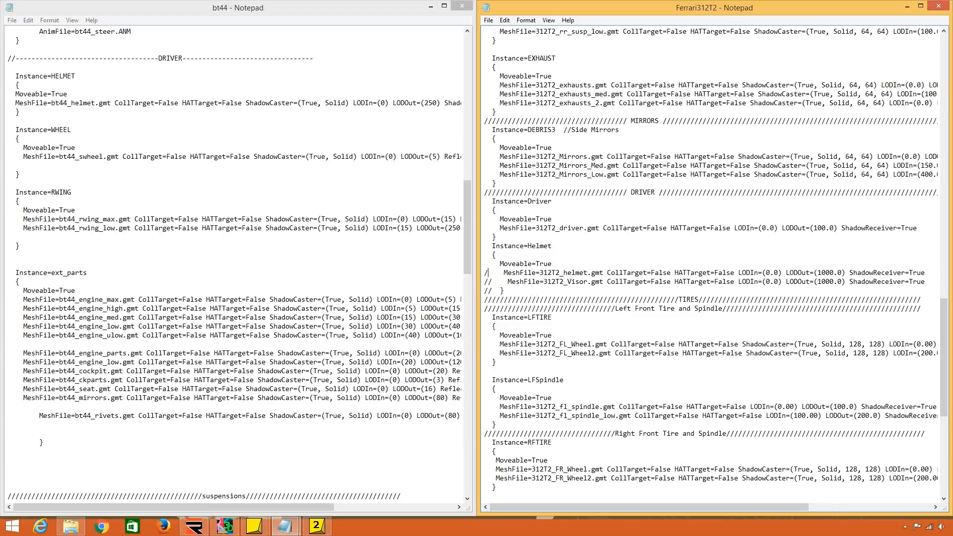
key(Up)
key(Home)
text(/)
key(Home)
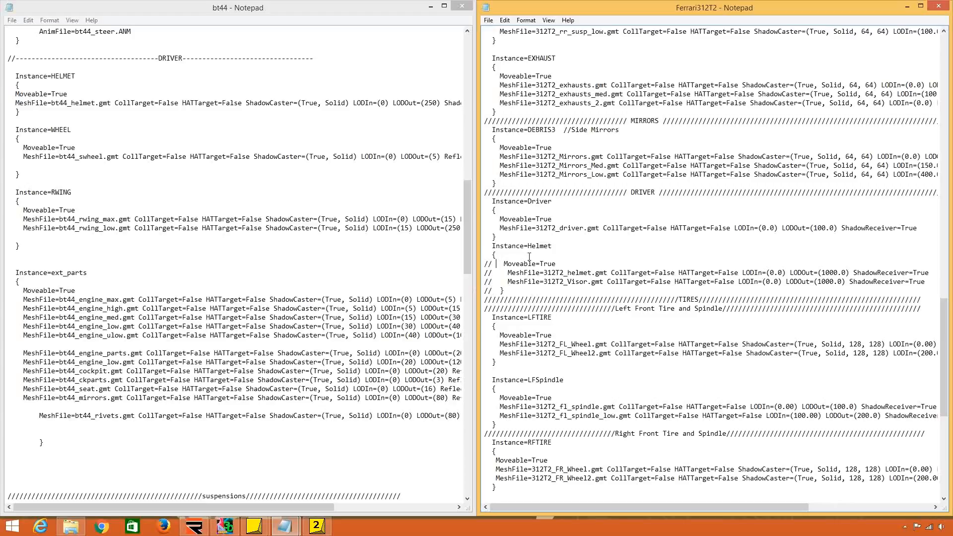
key(Left)
text(//)
key(Up)
key(Home)
text(//////)
Comment out every line of the Driver instance in Ferrari312T2 with //.
key(Up)
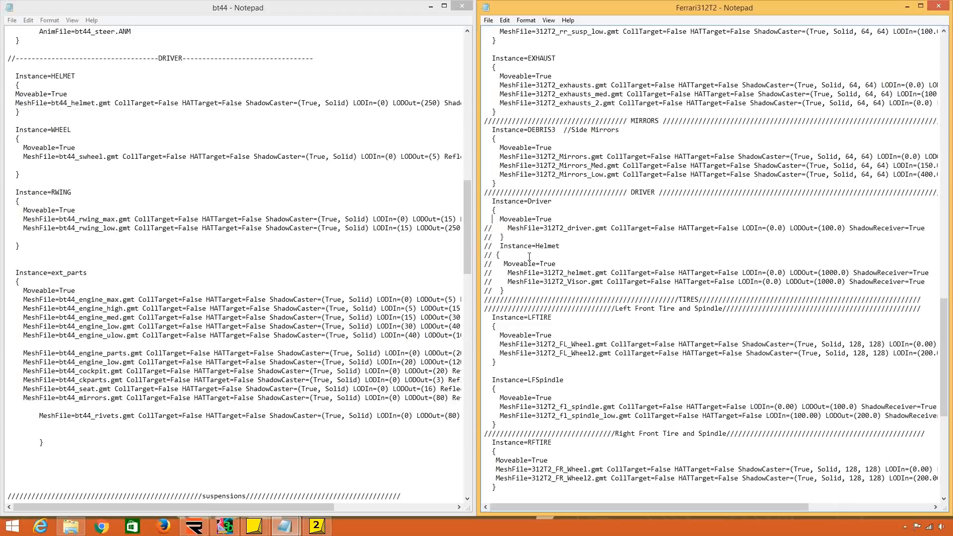
text(//)
key(Left)
key(Left)
text(//)
key(Down)
key(Home)
text(//)
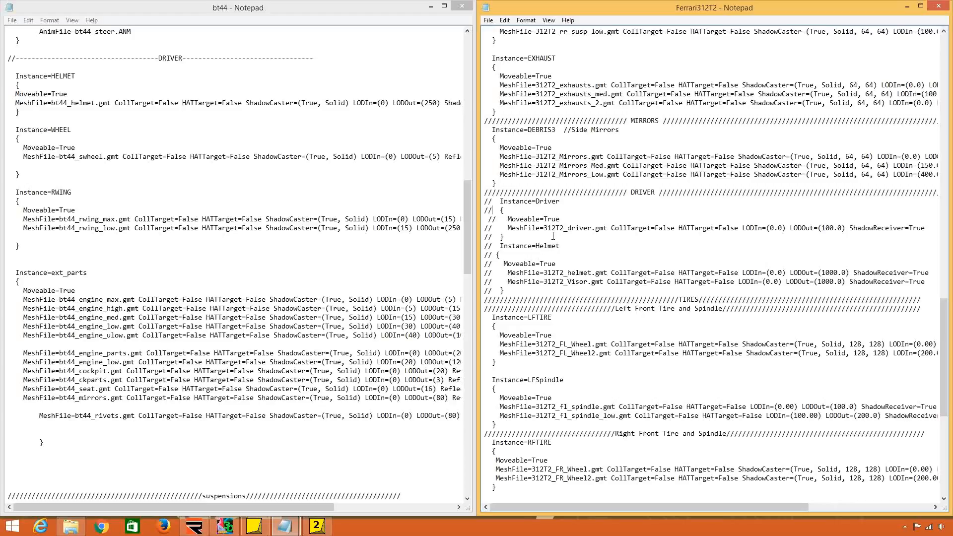
Review the tire and spindle instances in Ferrari312T2 and highlight the ShadowCaster values of the 312T2_RR_Wheel.gmt entry.
scroll(552, 237, down, 2)
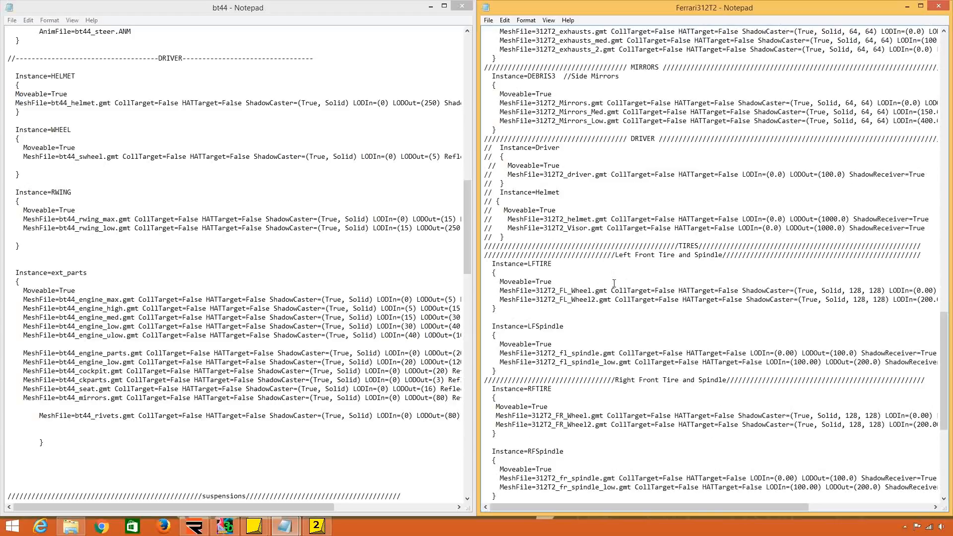
scroll(614, 283, down, 4)
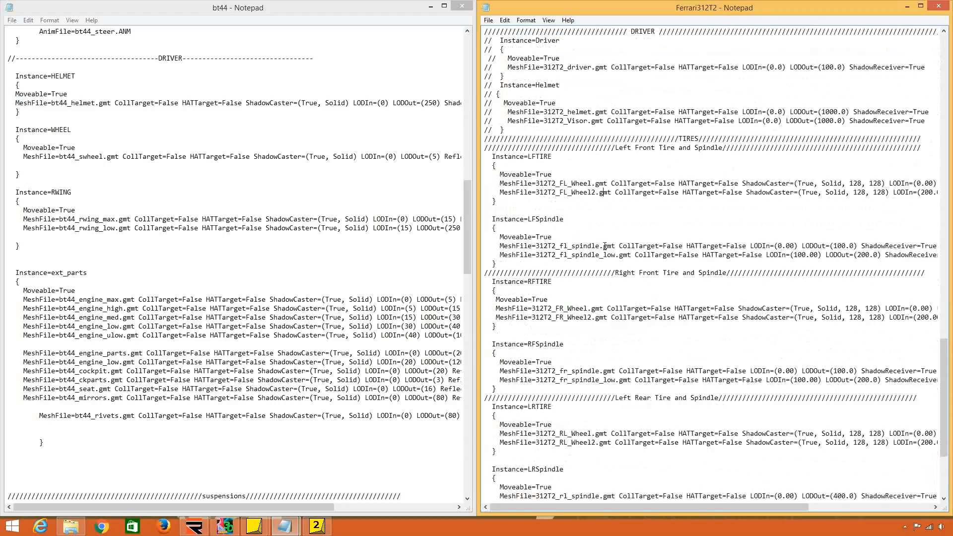
scroll(605, 247, down, 6)
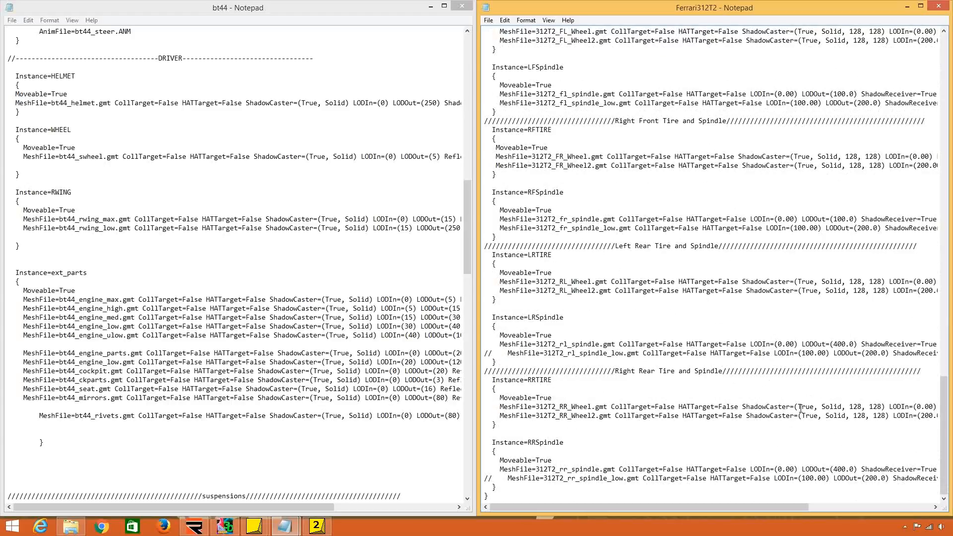
drag(798, 408, 878, 408)
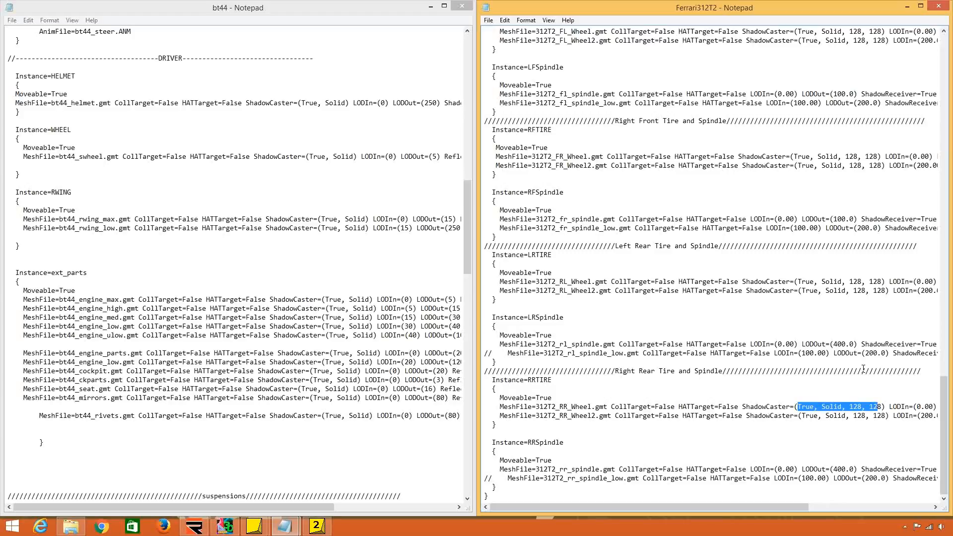
Shorten the LODOut value of the 312T2_rl_spindle.gmt entry in Ferrari312T2 to 400, without the decimal.
scroll(383, 273, down, 17)
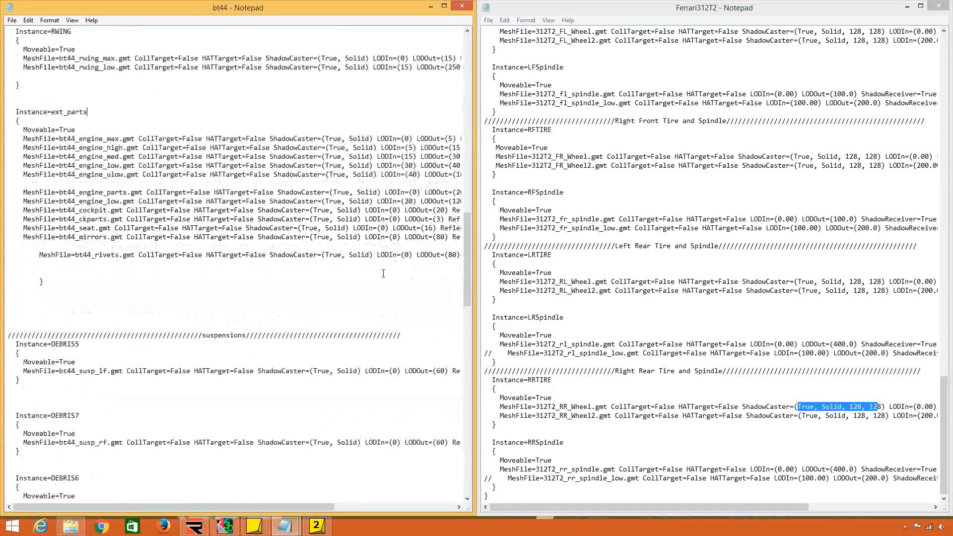
scroll(383, 273, down, 9)
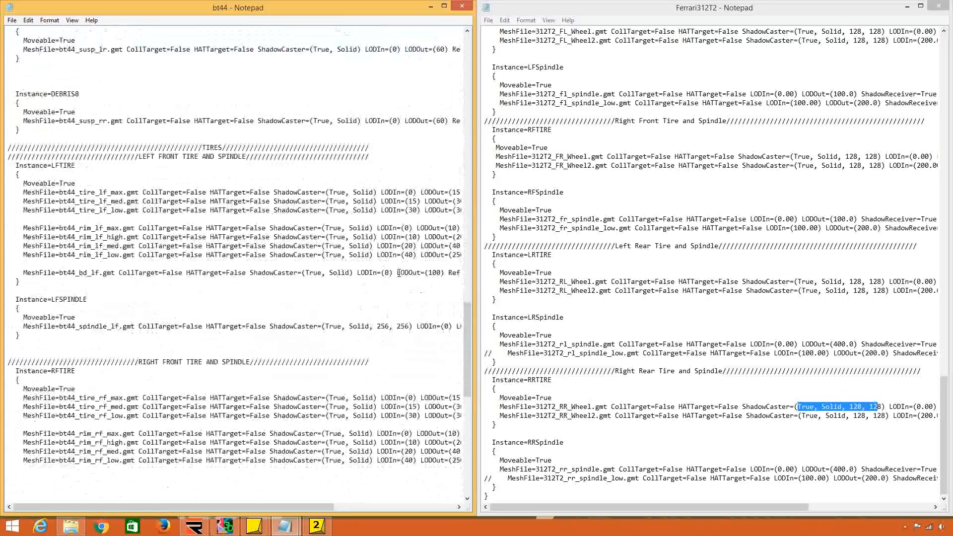
click(846, 354)
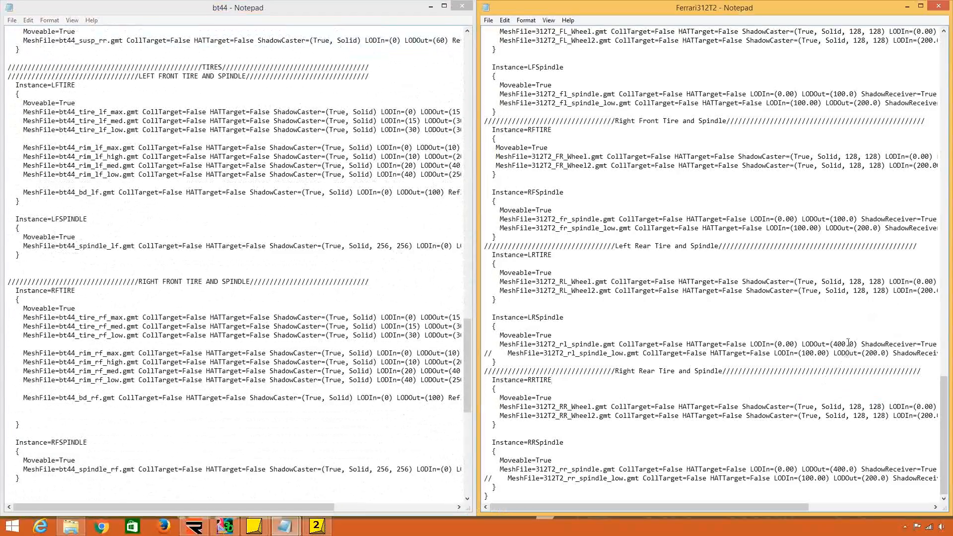
drag(846, 346, 856, 346)
key(Delete)
Set the LODIn value of the front wing's 312T2_Fwing_Low.gmt entry to 500.
scroll(755, 370, up, 20)
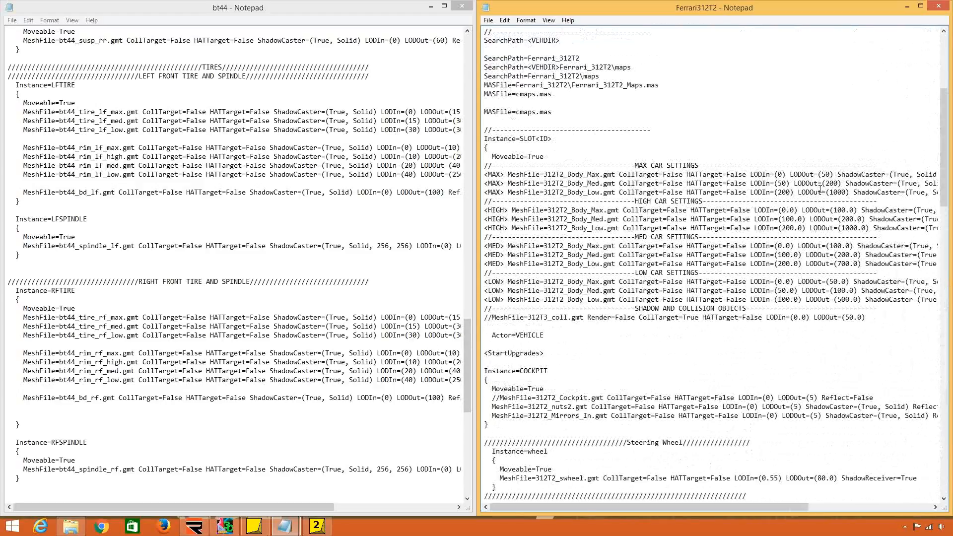
scroll(844, 198, down, 14)
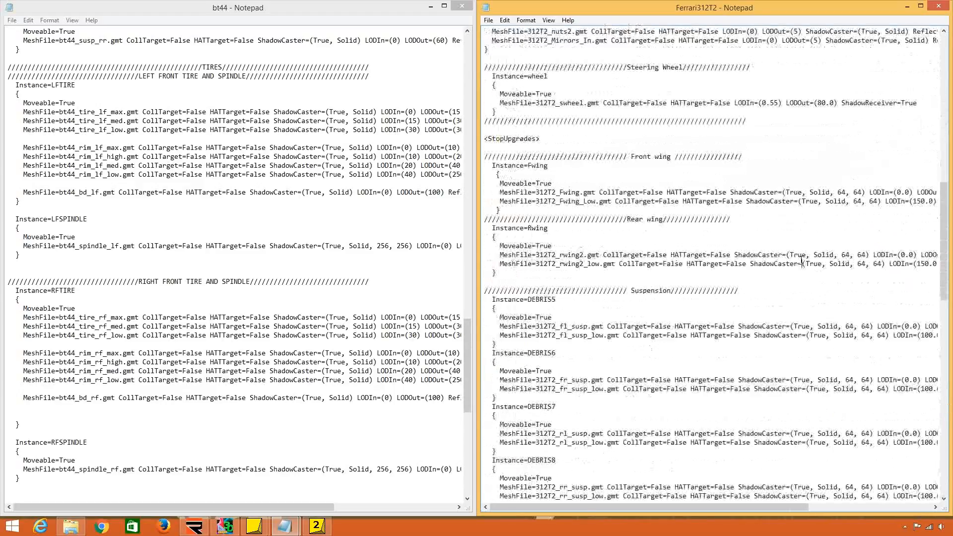
click(801, 263)
drag(846, 201, 905, 202)
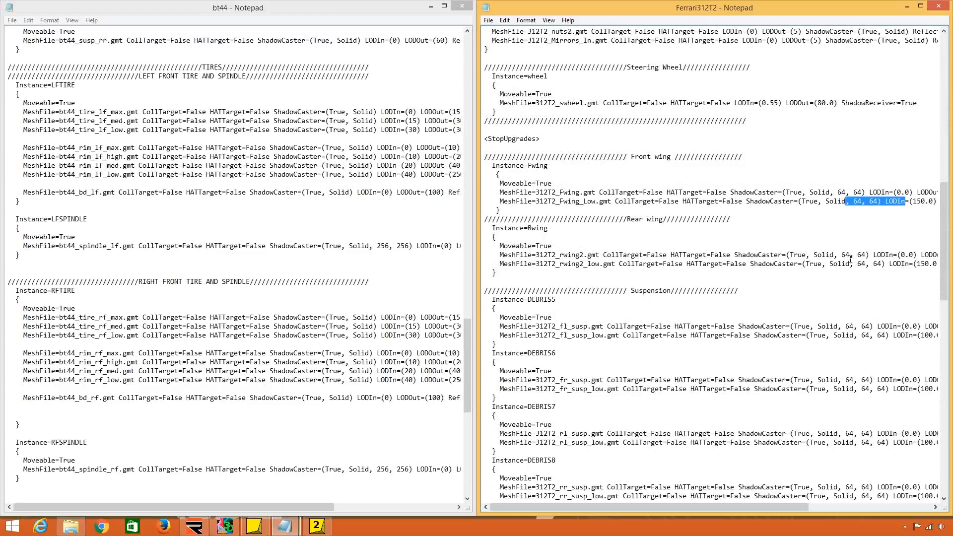
drag(829, 263, 907, 275)
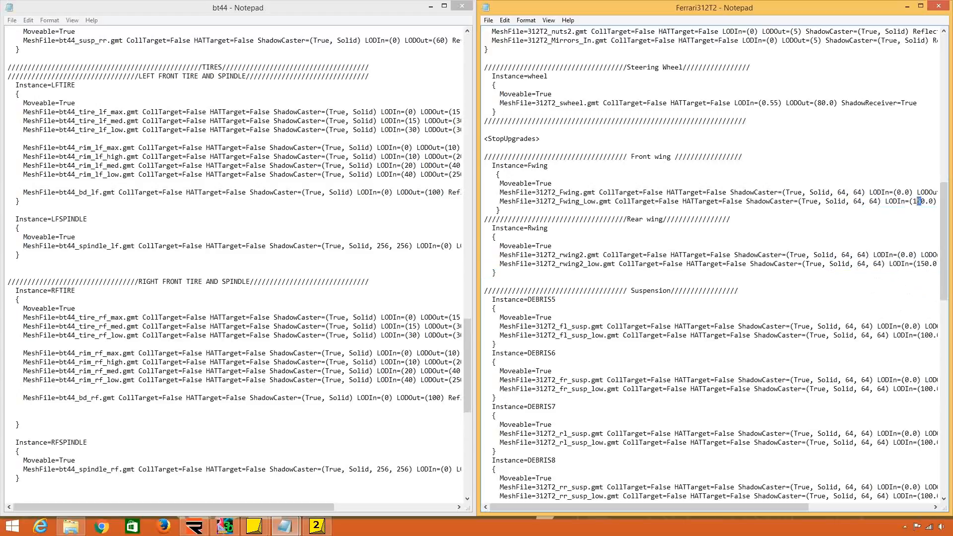
drag(913, 202, 924, 201)
text(5000)
key(BackSpace)
key(BackSpace)
key(BackSpace)
Set the LODIn value of the 312T2_FL_Wheel2.gmt entry in the LFTIRE instance to 300.
scroll(847, 338, down, 14)
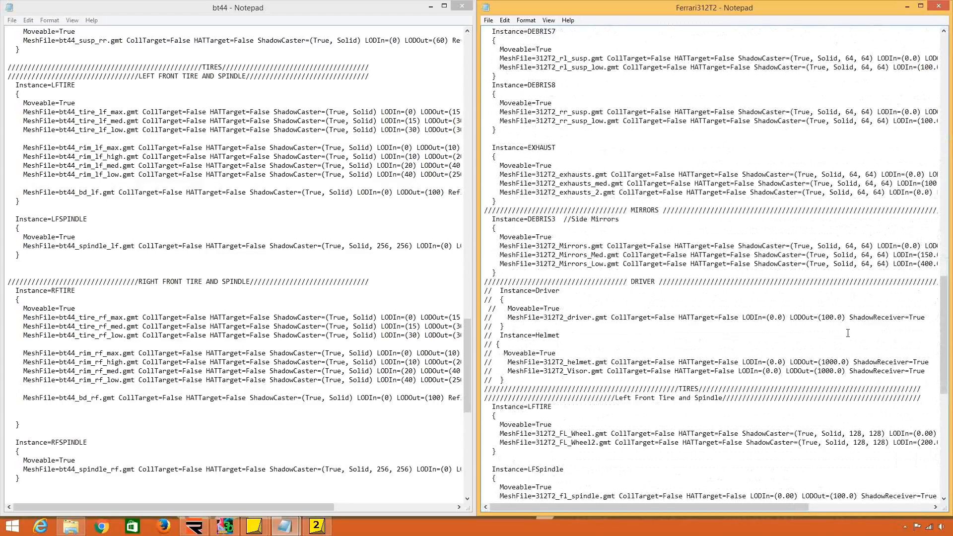
scroll(848, 333, down, 6)
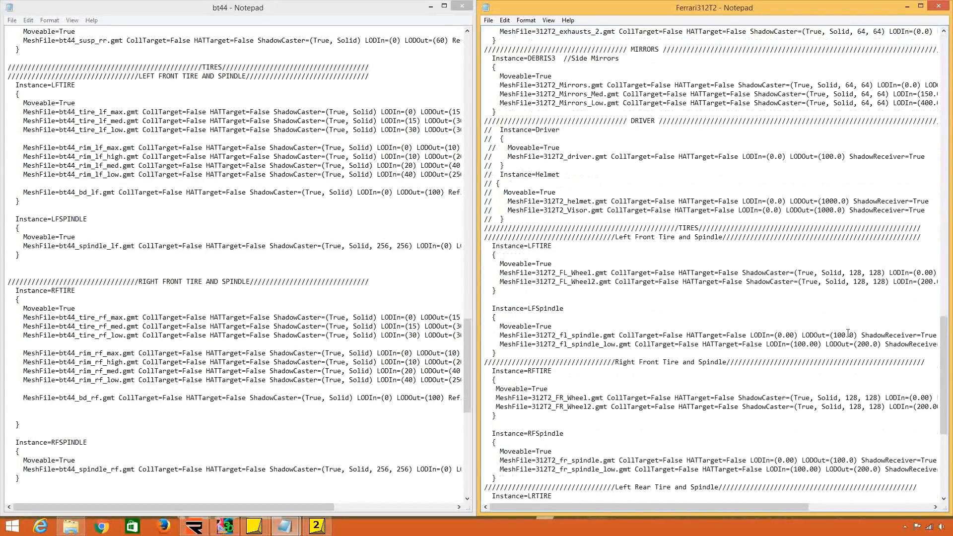
drag(933, 282, 921, 281)
text(300)
key(Delete)
key(Delete)
key(Delete)
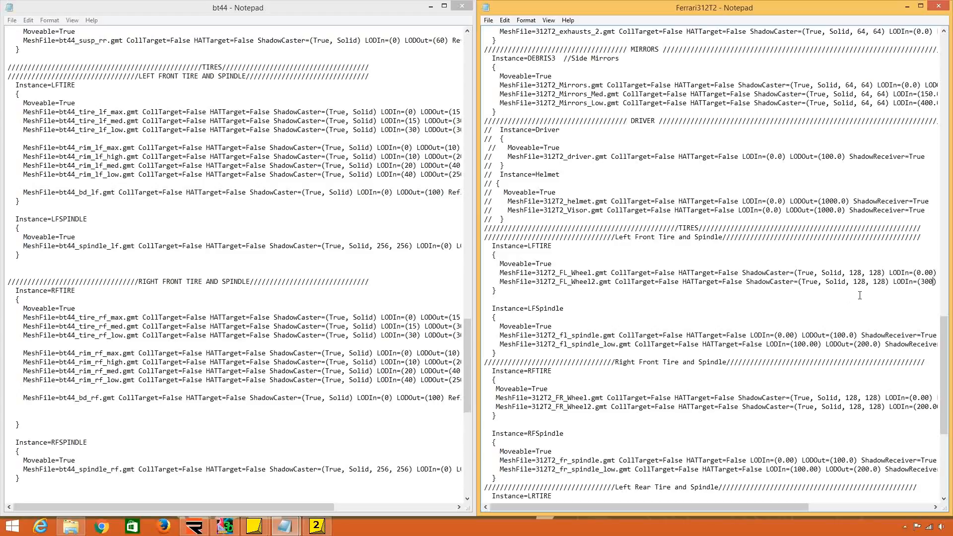
Give the 312T2_FL_Wheel2.gmt entry a LODIn of 200 and a LODOut of 1000.0.
drag(764, 507, 869, 506)
double_click(832, 283)
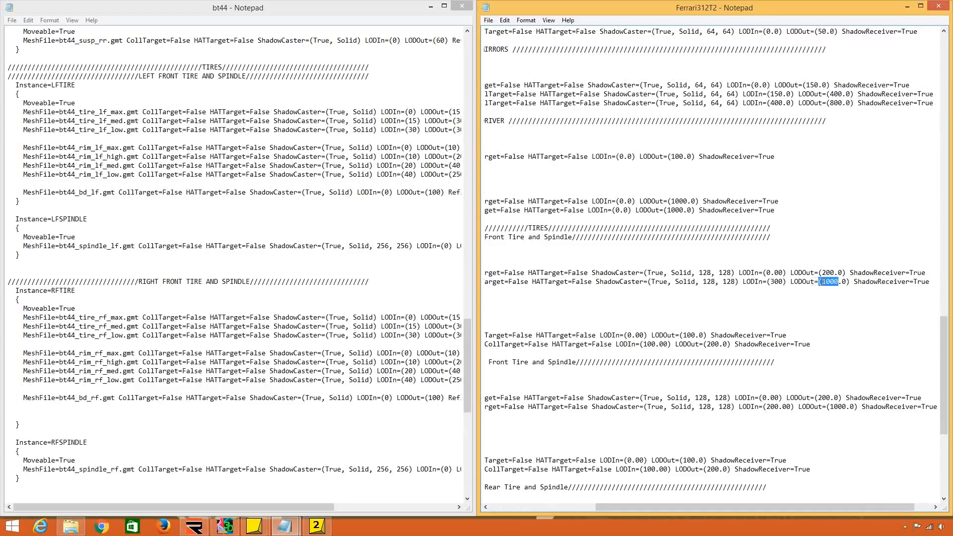
text(300)
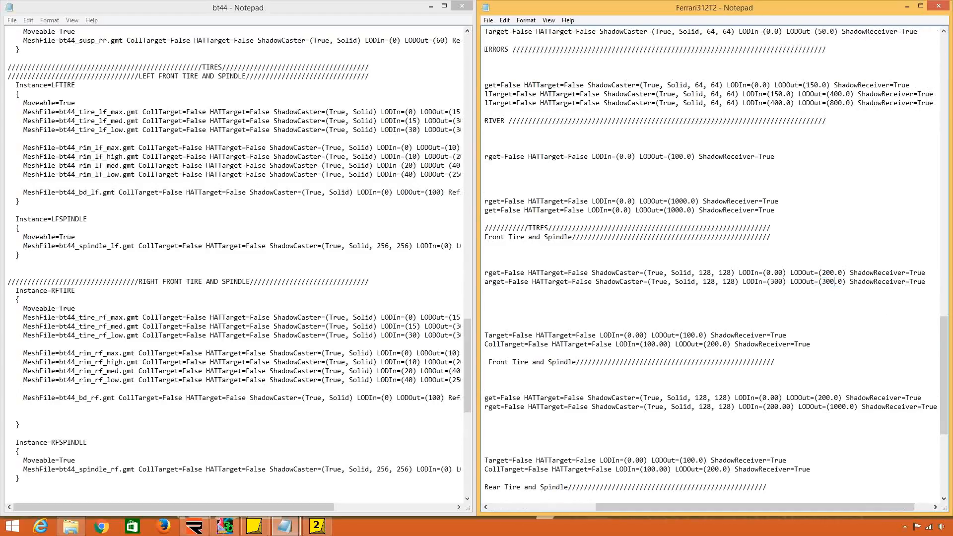
key(BackSpace)
text(10)
key(BackSpace)
text(2)
drag(928, 272, 864, 272)
click(885, 314)
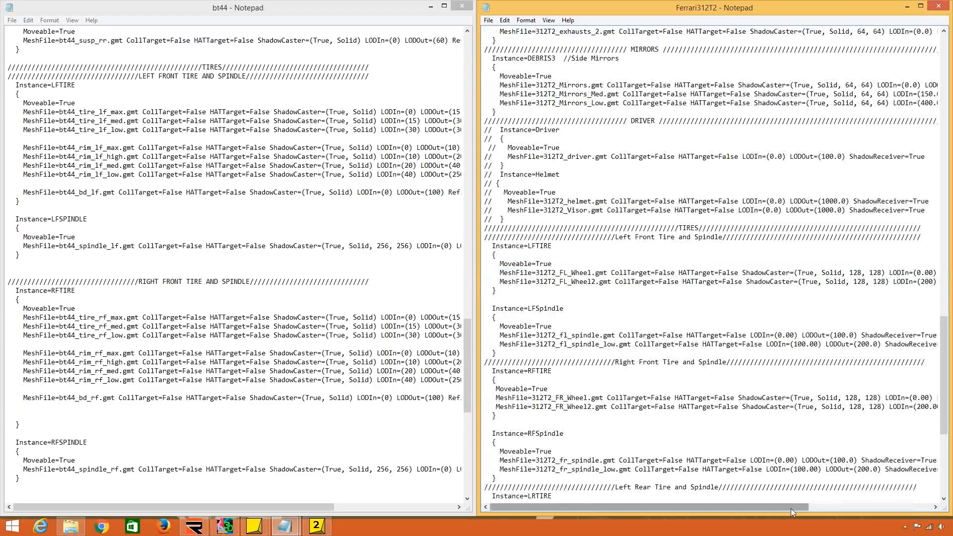
Highlight the ShadowCaster and Reflect=True settings of the 312T2_Body_Max.gmt entry under MED CAR SETTINGS.
drag(791, 508, 914, 507)
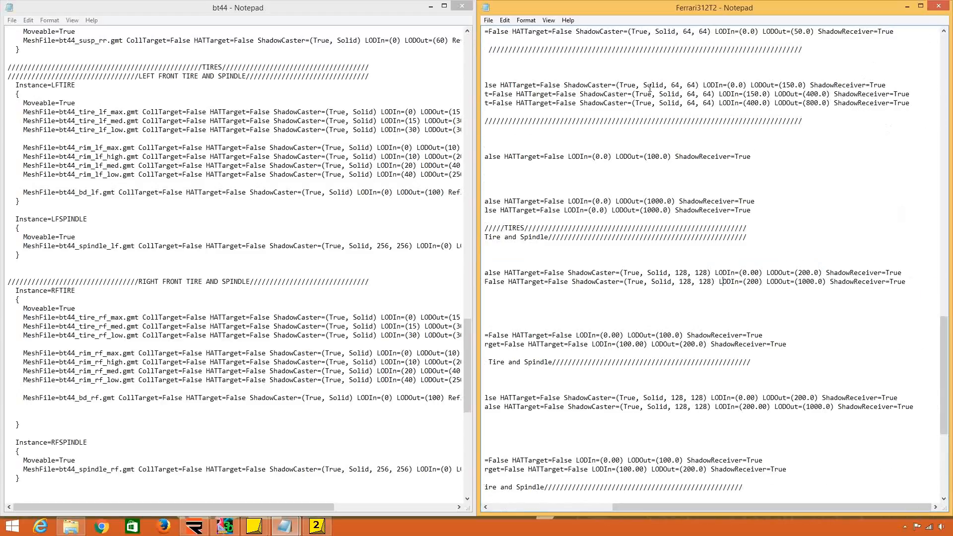
scroll(751, 267, up, 5)
scroll(751, 267, up, 9)
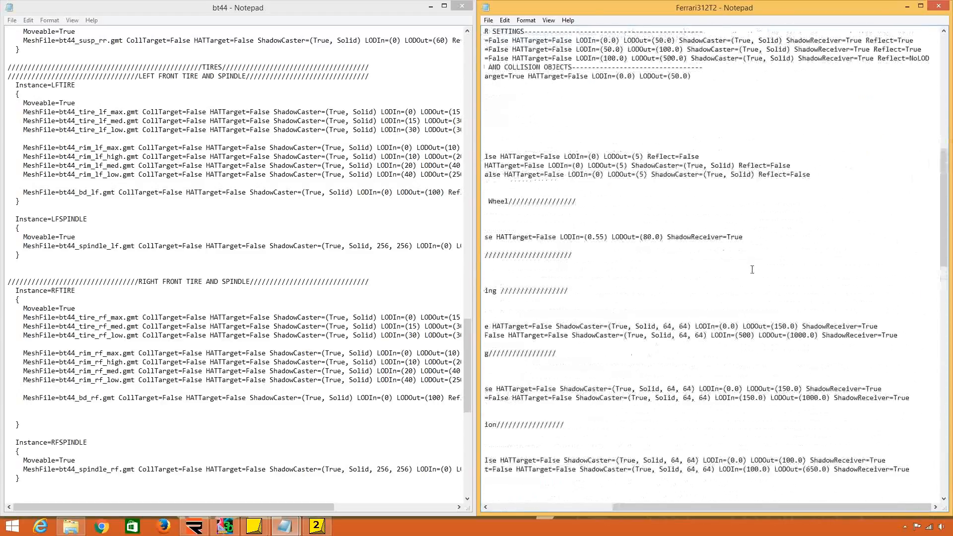
drag(793, 138, 707, 139)
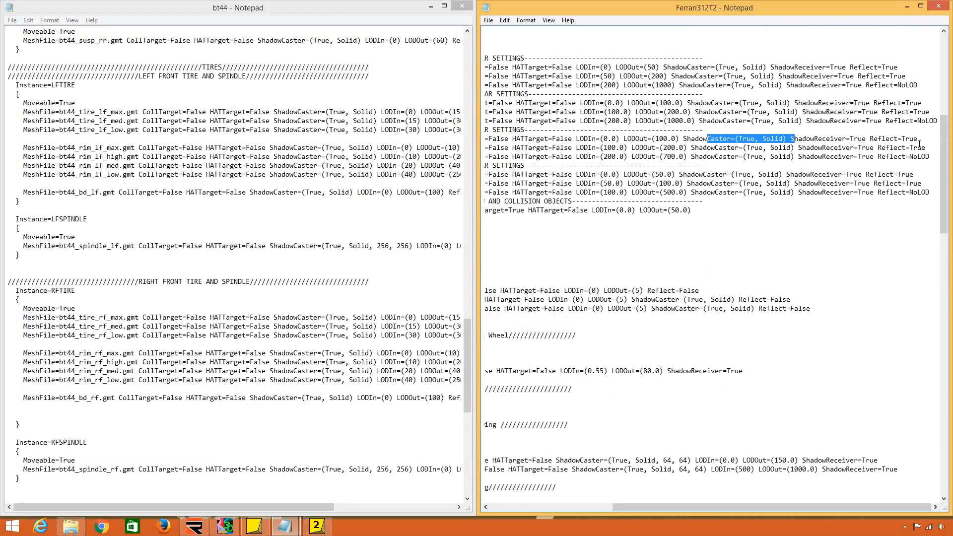
mouse_move(923, 146)
mouse_down()
mouse_move(877, 139)
mouse_move(916, 140)
mouse_up()
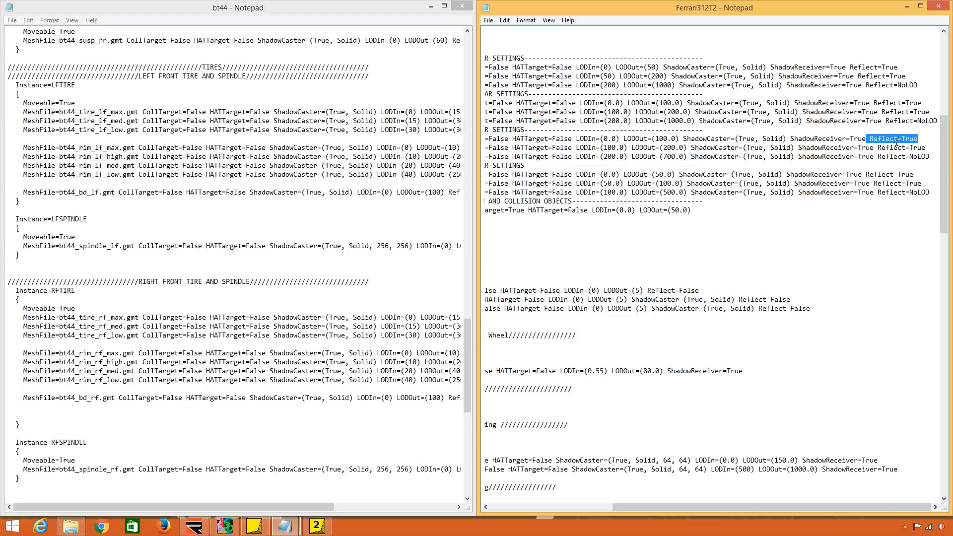
Compare the 312T2_Body_Max mesh name in Ferrari312T2 with the 312t2_body_max file in the rF2 Maps (312T2) folder.
click(71, 527)
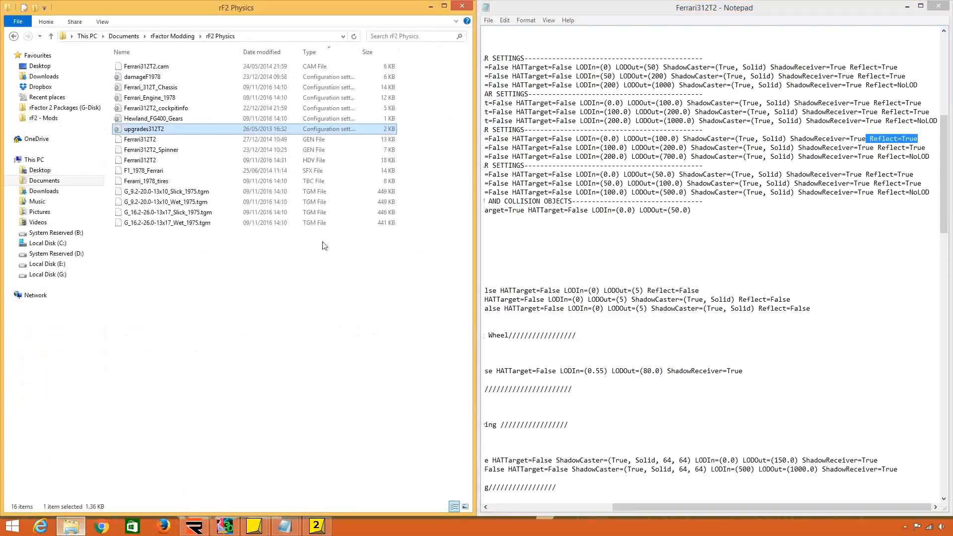
click(172, 36)
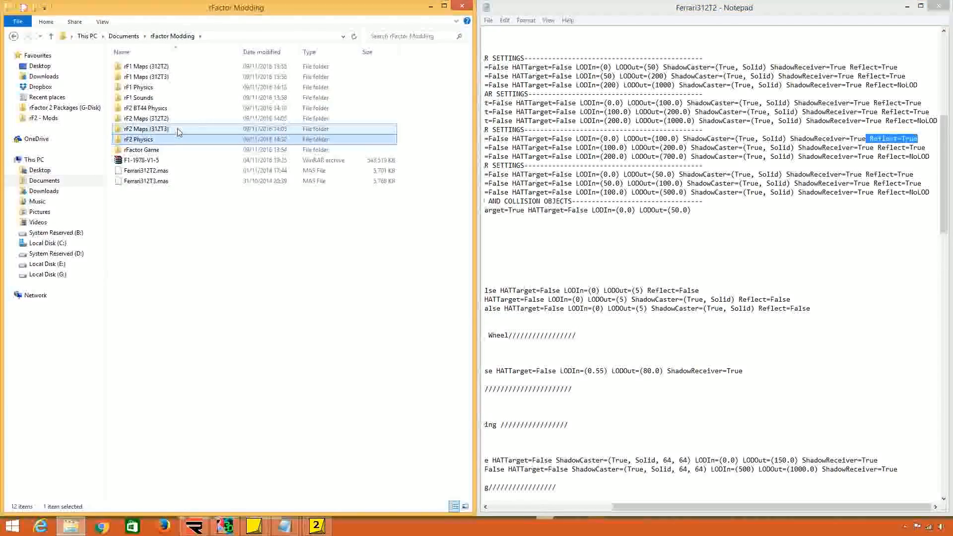
click(177, 120)
double_click(177, 121)
click(652, 272)
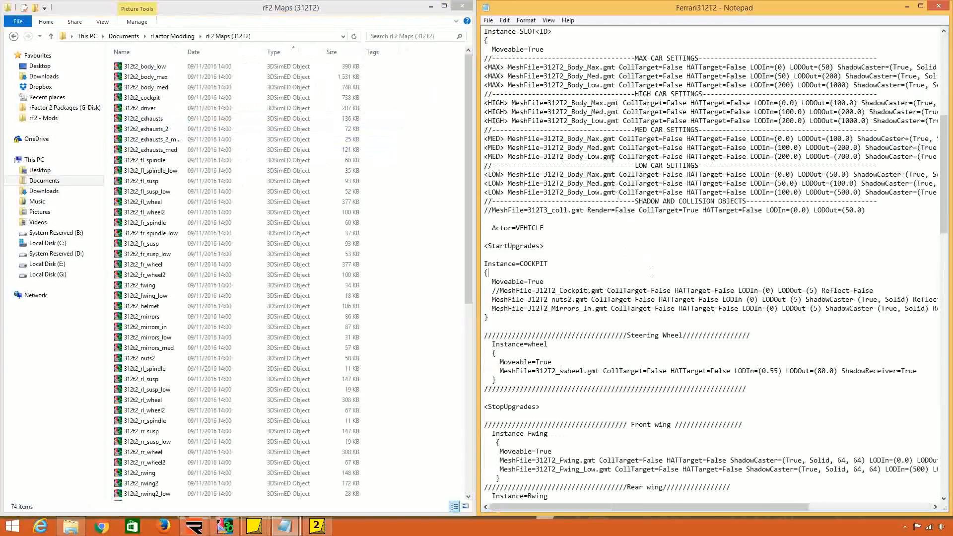
drag(600, 67, 544, 67)
click(167, 79)
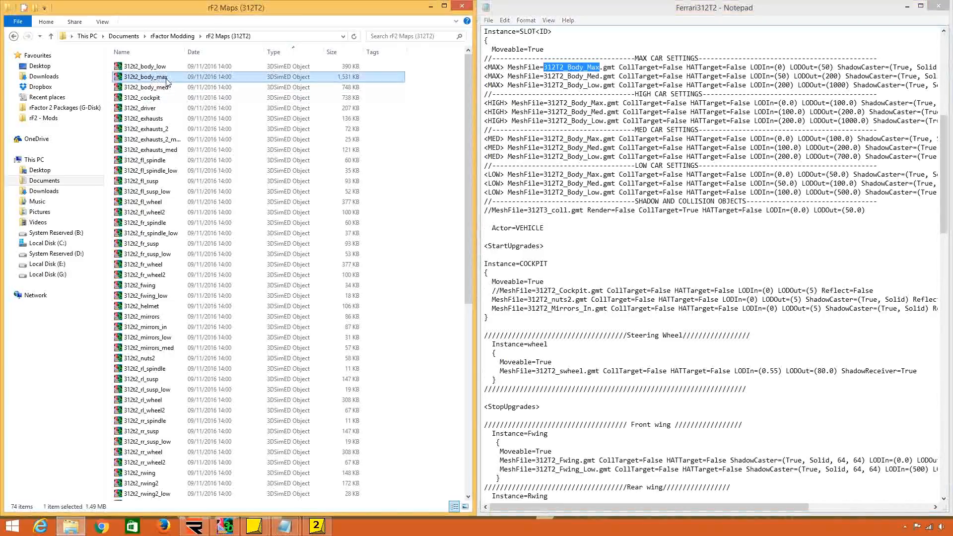
click(556, 254)
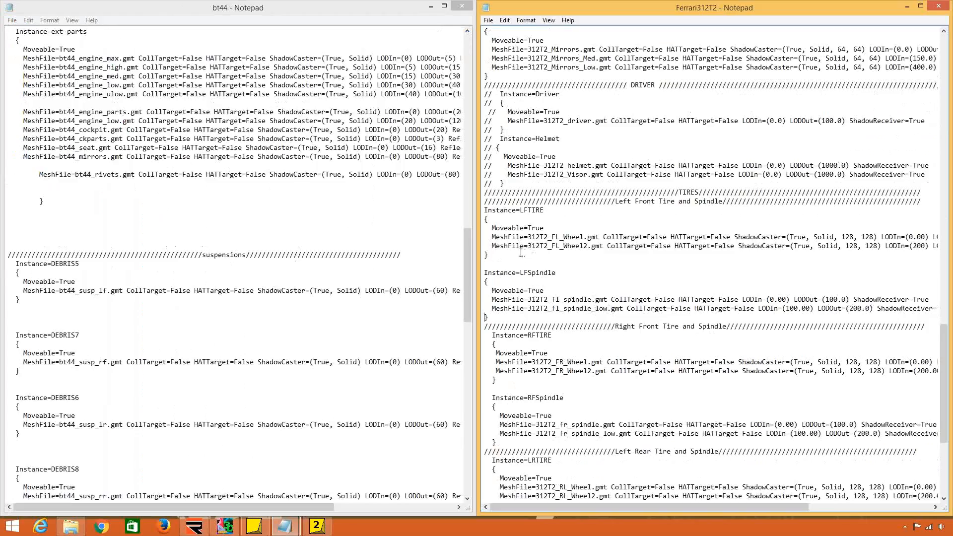
Examine the LFTIRE instance's 312T2_FL_Wheel and FL_Wheel2 mesh entries alongside the LFSpindle instance name.
drag(516, 210, 553, 213)
drag(563, 237, 581, 237)
drag(528, 273, 560, 273)
drag(564, 238, 578, 238)
click(581, 247)
drag(486, 247, 487, 257)
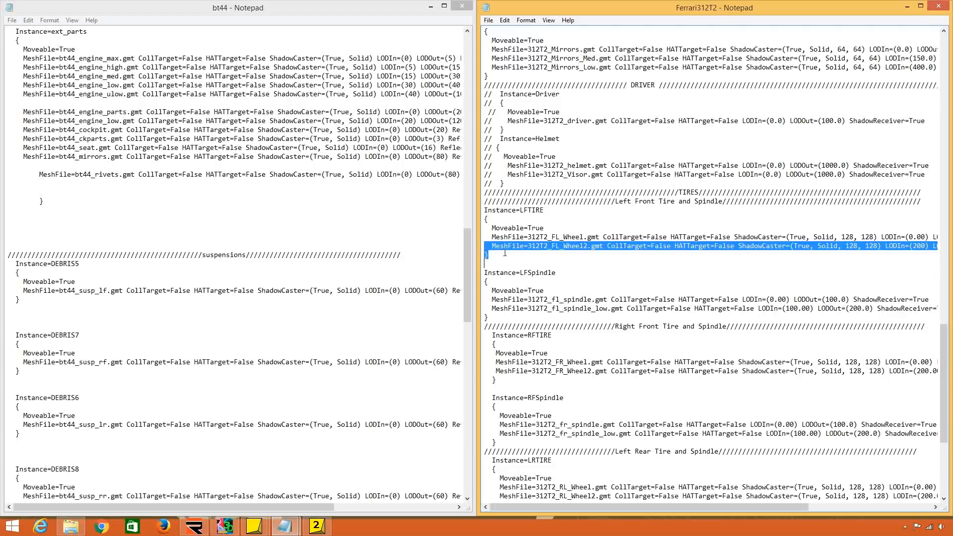
click(508, 246)
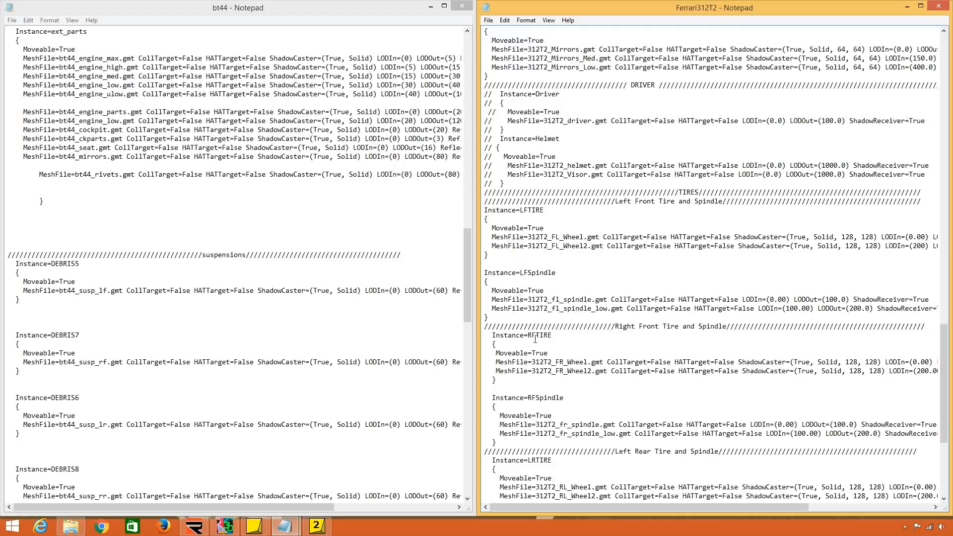
Open 312t3_fr_spindle from the rF2 Maps (312T3) folder in 3DSimED3 and inspect the spindle model up close.
drag(590, 299, 561, 300)
click(224, 526)
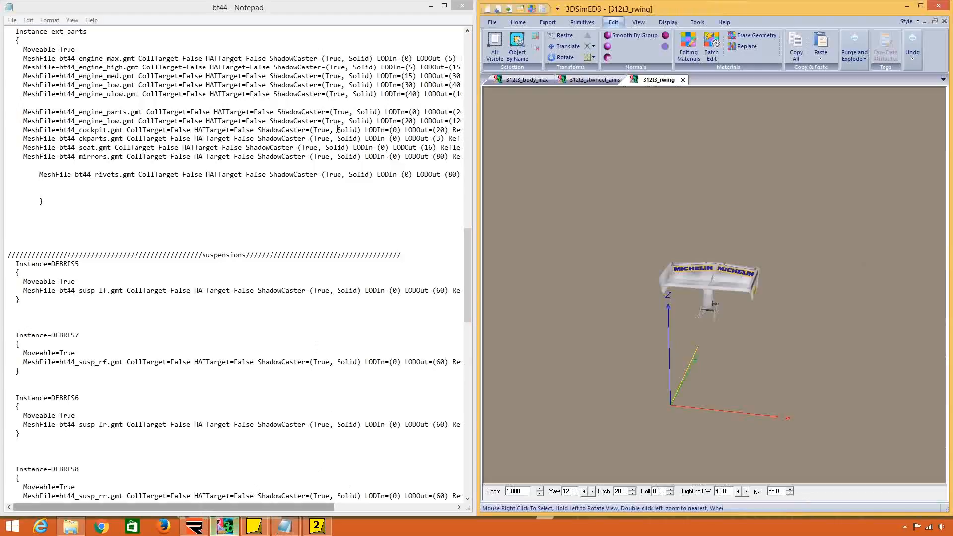
drag(700, 9, 1, 40)
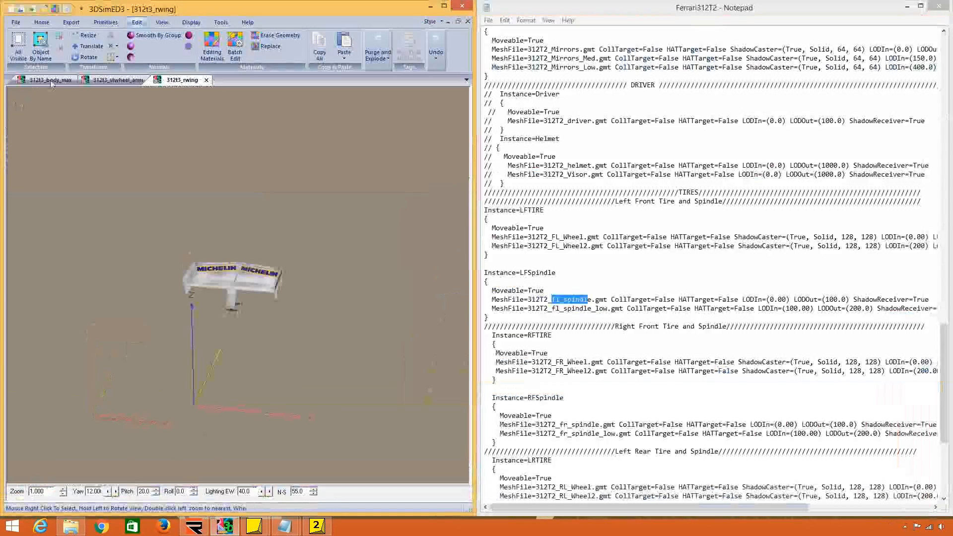
click(18, 24)
click(35, 125)
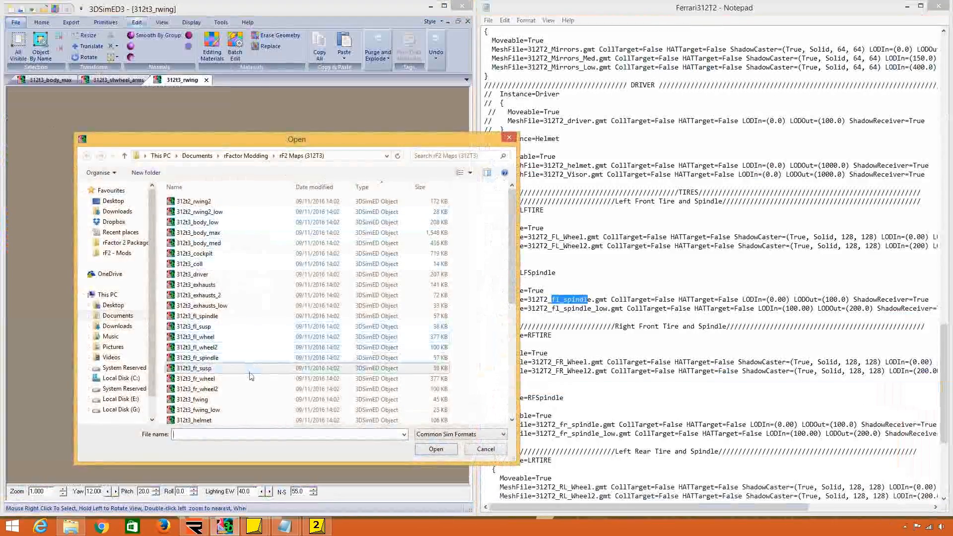
double_click(249, 357)
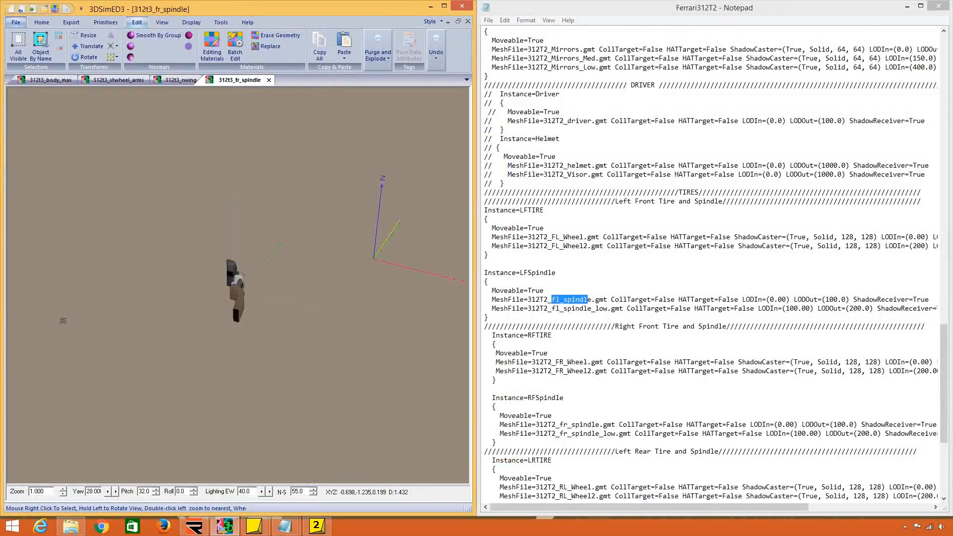
scroll(198, 332, up, 3)
drag(197, 333, 212, 151)
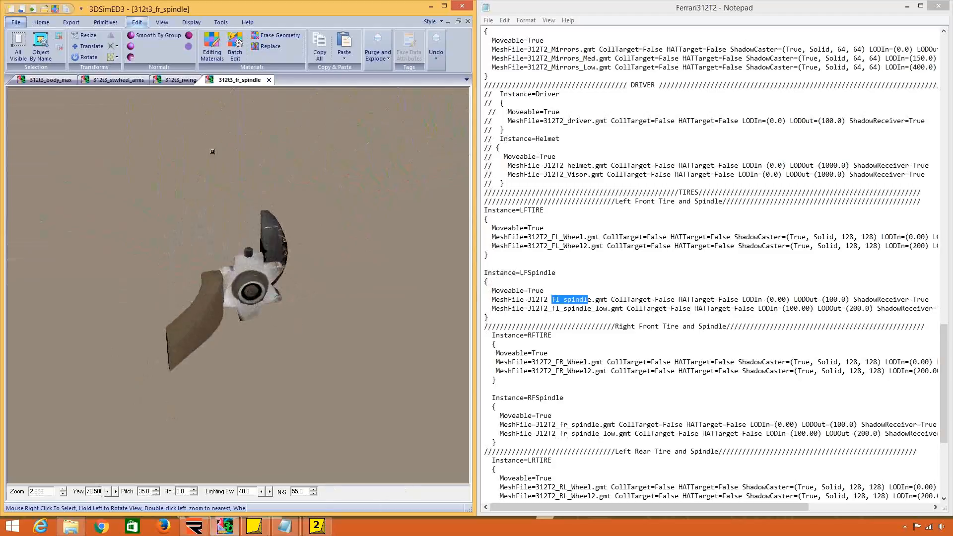
drag(556, 273, 524, 273)
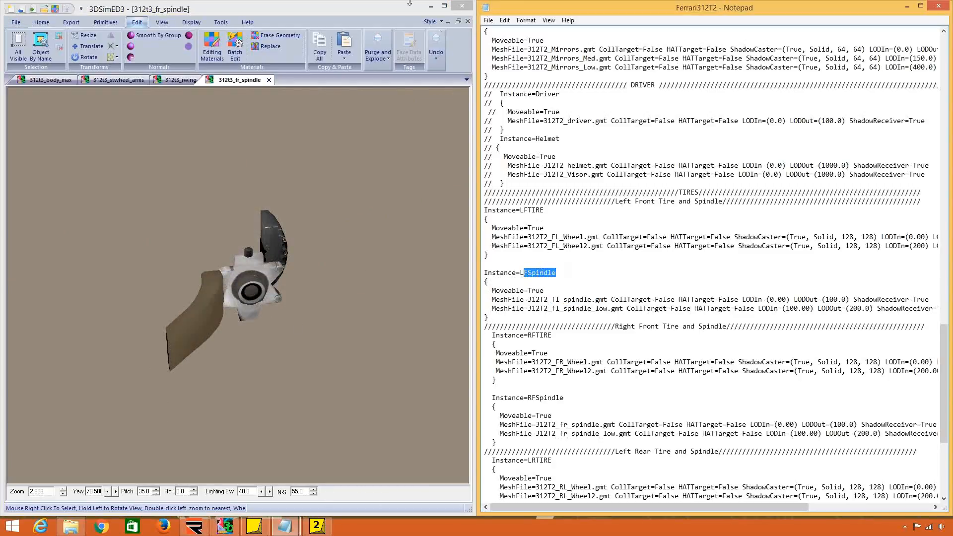
click(430, 6)
Review the left front instances in Ferrari312T2, highlighting the LFSpindle and LFTIRE names.
click(606, 345)
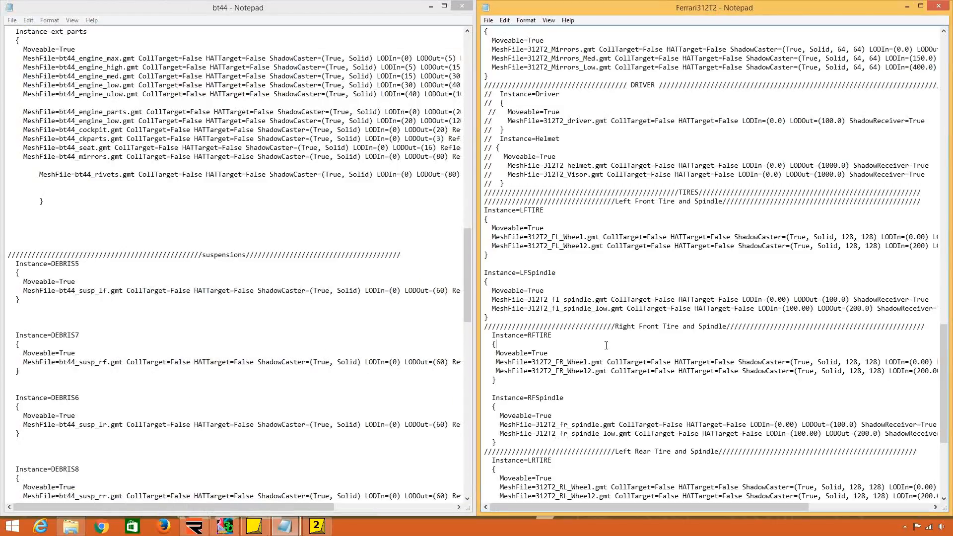
drag(545, 272, 546, 291)
click(548, 290)
scroll(569, 193, down, 4)
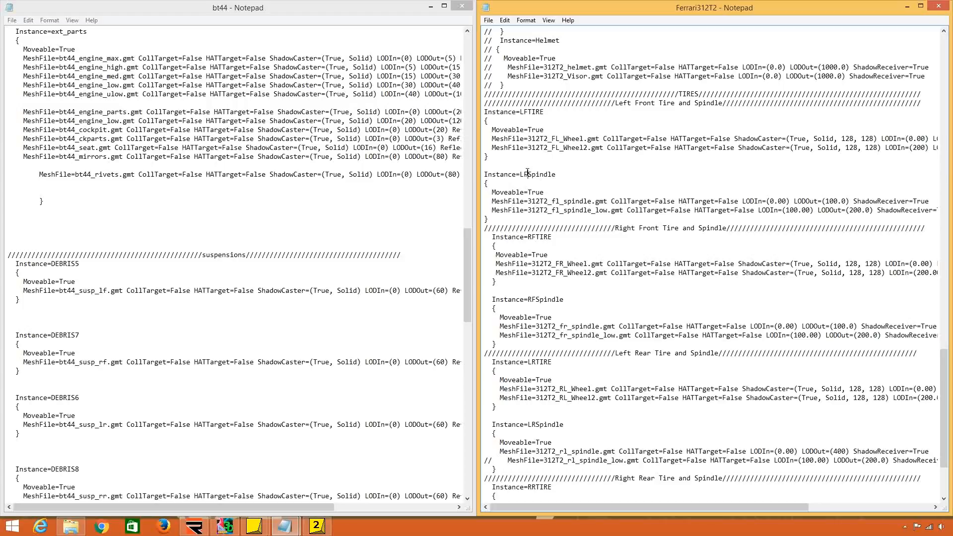
drag(527, 175, 549, 179)
click(548, 191)
drag(526, 115, 548, 113)
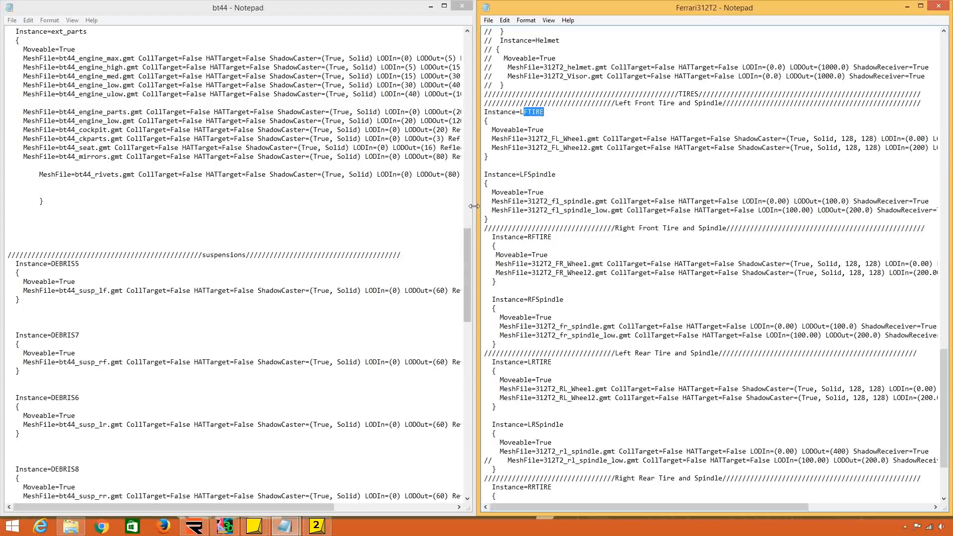
Copy the 312T2_fl_spindle_low.gmt line from LFSpindle into the LFTIRE instance, below the 312T2_FL_Wheel2.gmt entry.
drag(485, 210, 485, 219)
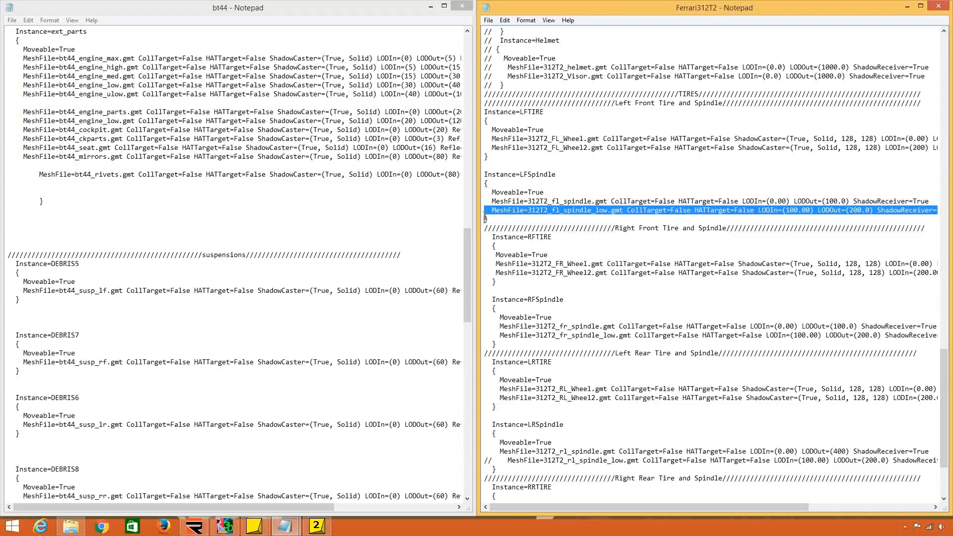
key(ctrl+c)
click(485, 156)
key(ctrl+v)
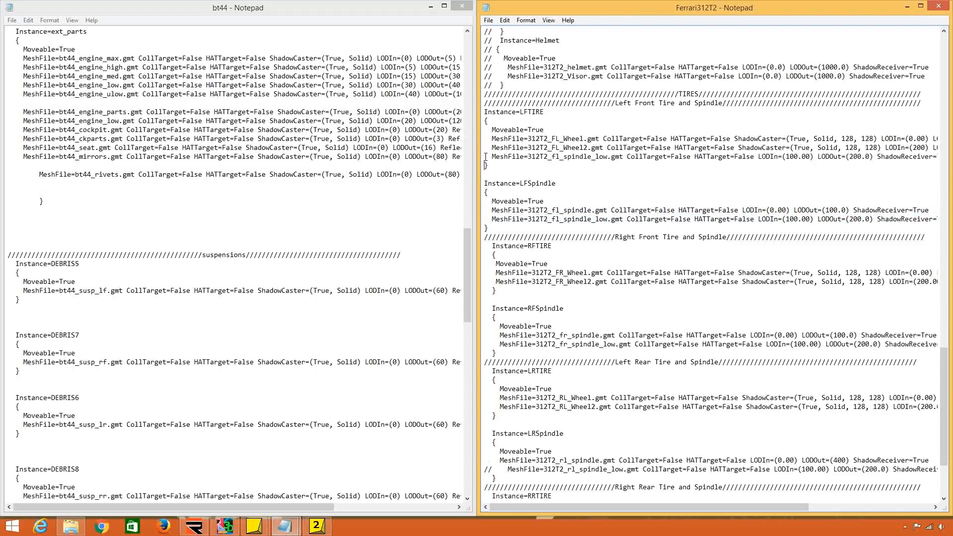
Undo the addition of the 312T2_fl_spindle_low.gmt line in the LFTIRE instance.
key(ctrl+z)
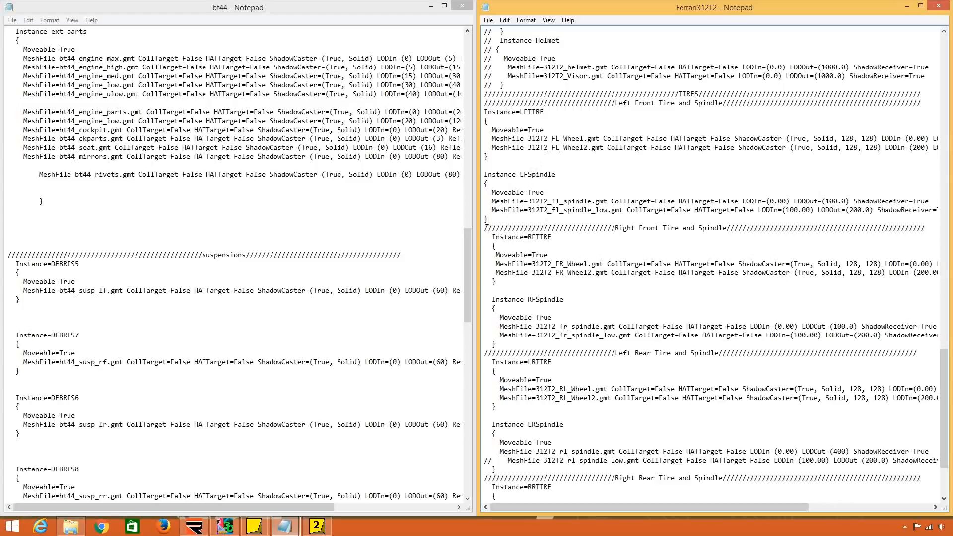
Try deleting the Right Front Tire and Spindle divider comment, undo the deletion and highlight the comment's title.
drag(484, 228, 485, 234)
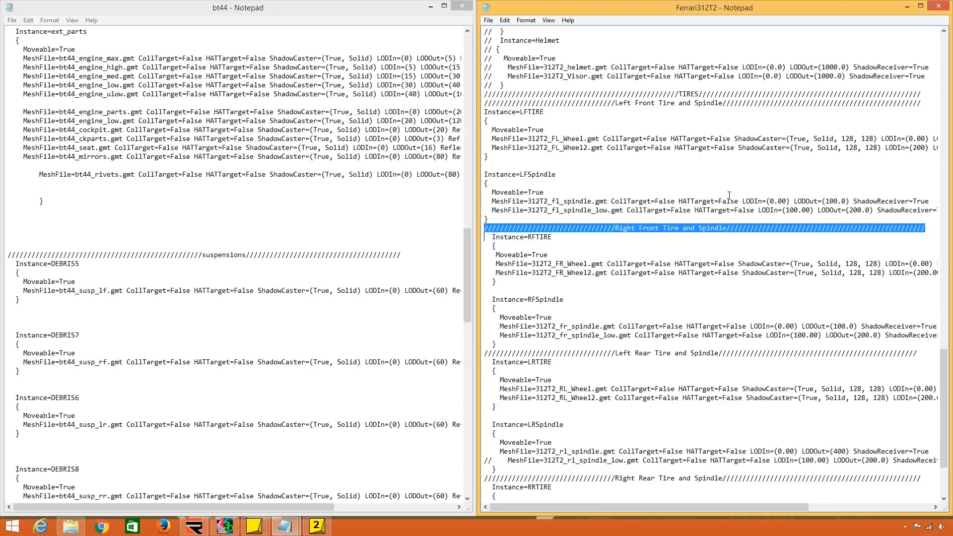
key(Delete)
key(ctrl+z)
click(635, 303)
drag(619, 228, 743, 228)
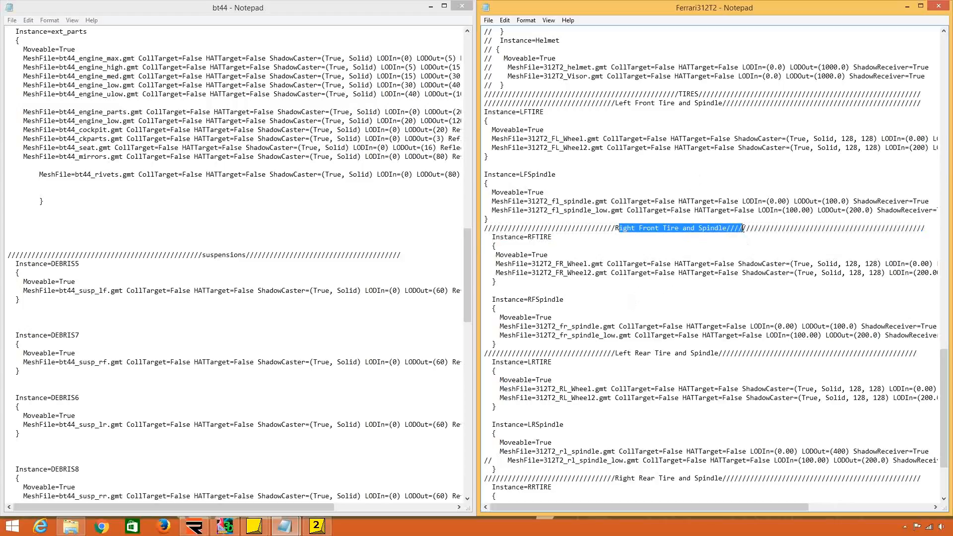
drag(616, 228, 726, 229)
click(726, 229)
Examine the instance names for the steering wheel, front wing and rear wing in Ferrari312T2.
scroll(725, 252, up, 8)
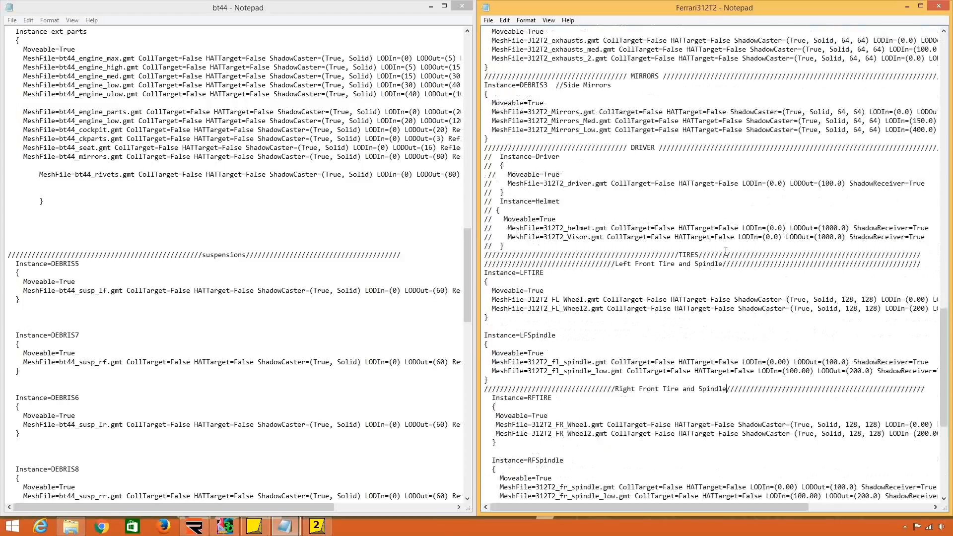
scroll(725, 240, up, 13)
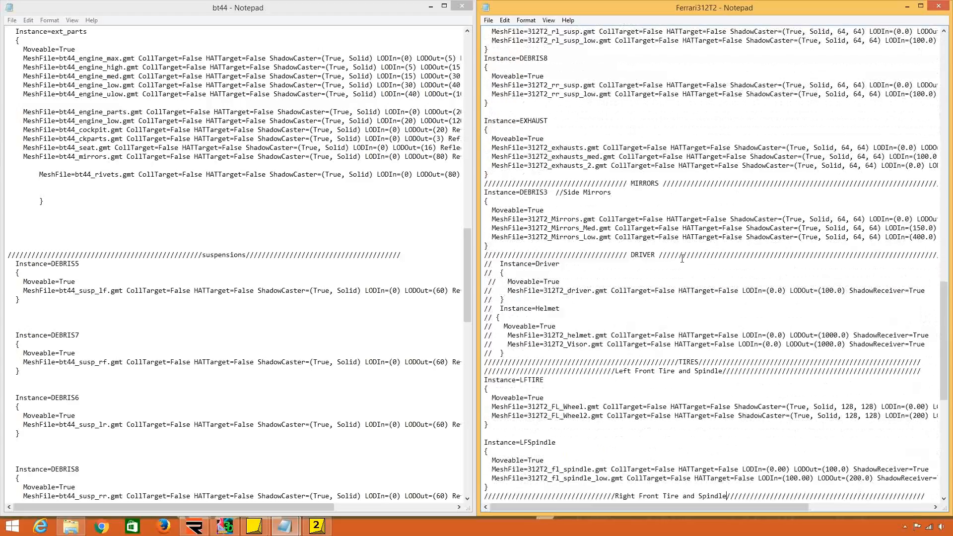
scroll(647, 179, up, 8)
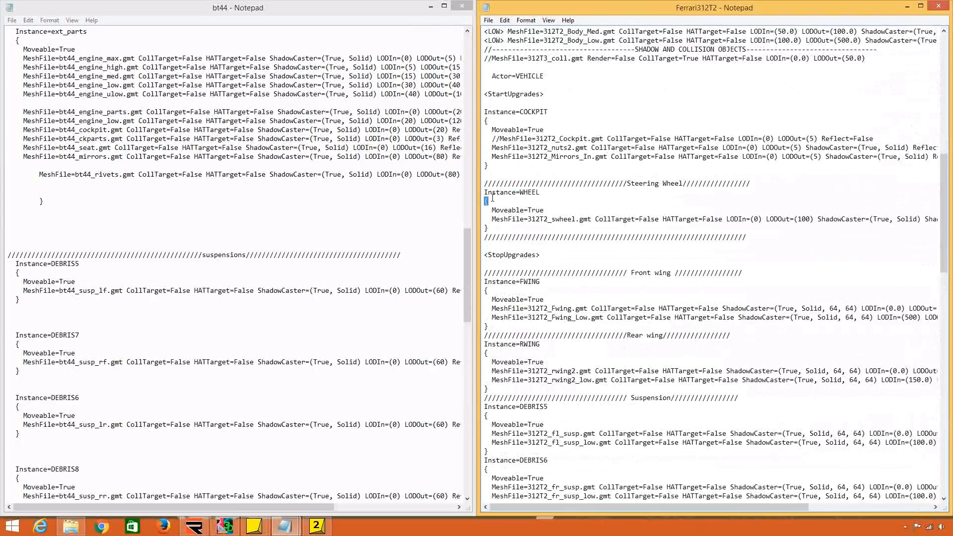
drag(485, 193, 497, 202)
click(504, 202)
scroll(511, 200, down, 4)
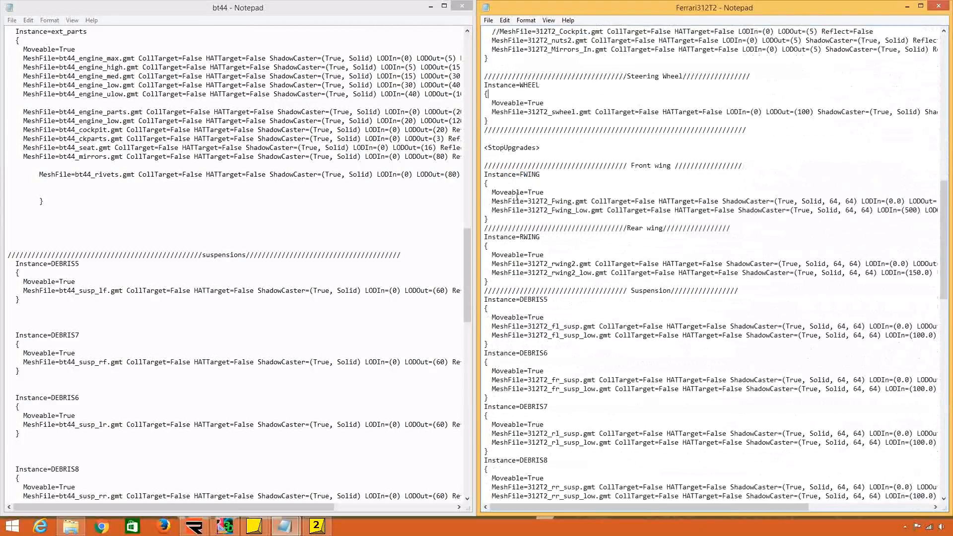
drag(540, 85, 485, 86)
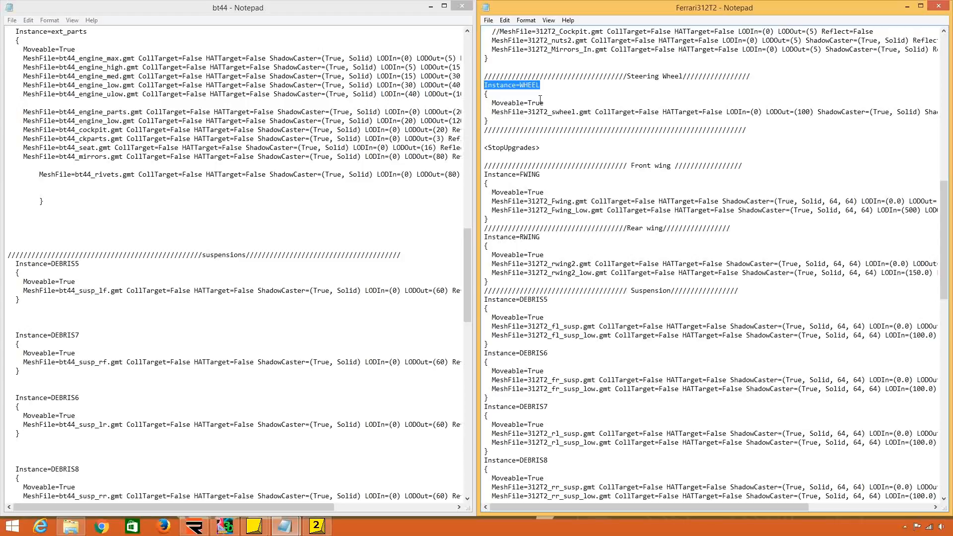
click(517, 131)
drag(539, 85, 484, 86)
drag(541, 174, 483, 175)
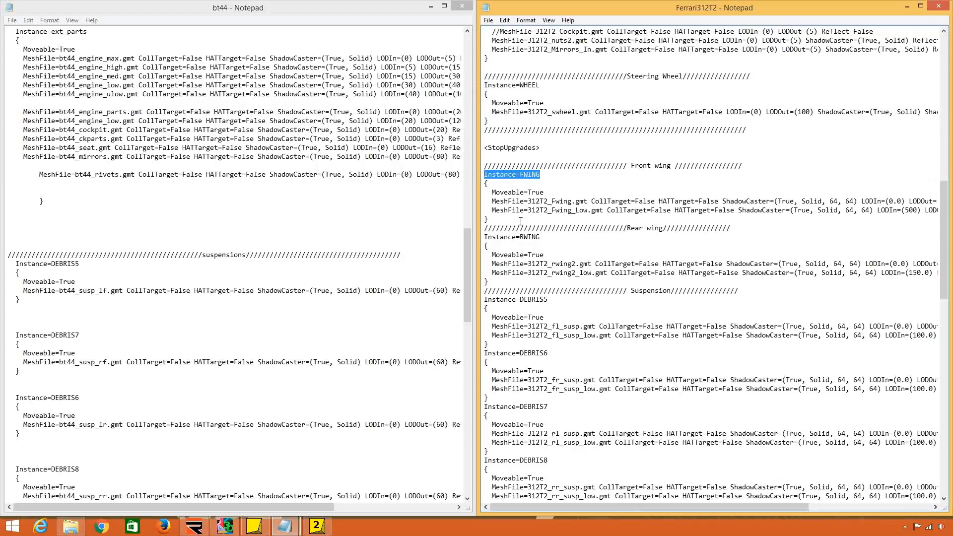
drag(540, 237, 484, 238)
scroll(518, 238, down, 3)
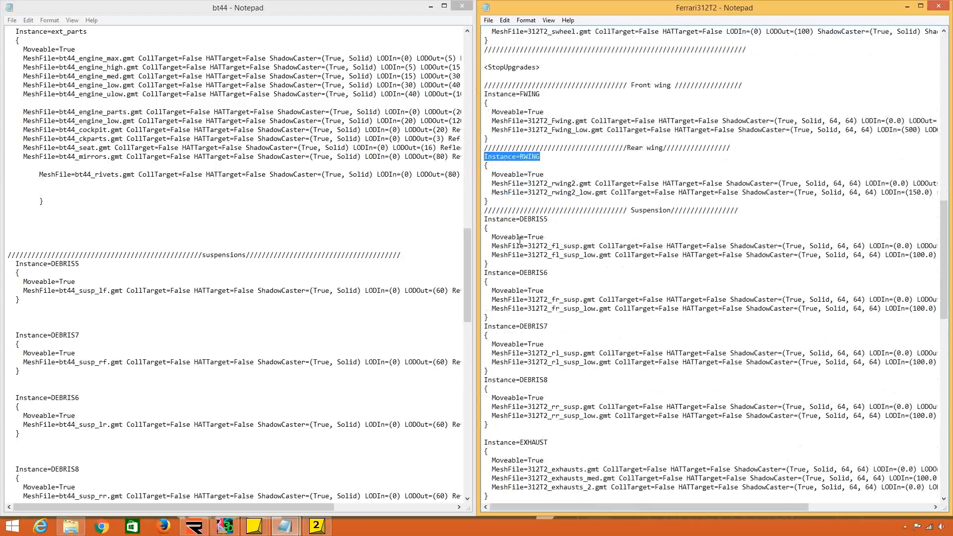
click(577, 213)
Examine the HATTarget and CollTarget settings of the 312T2_Body_Max.gmt line under LOW CAR SETTINGS.
scroll(714, 280, up, 11)
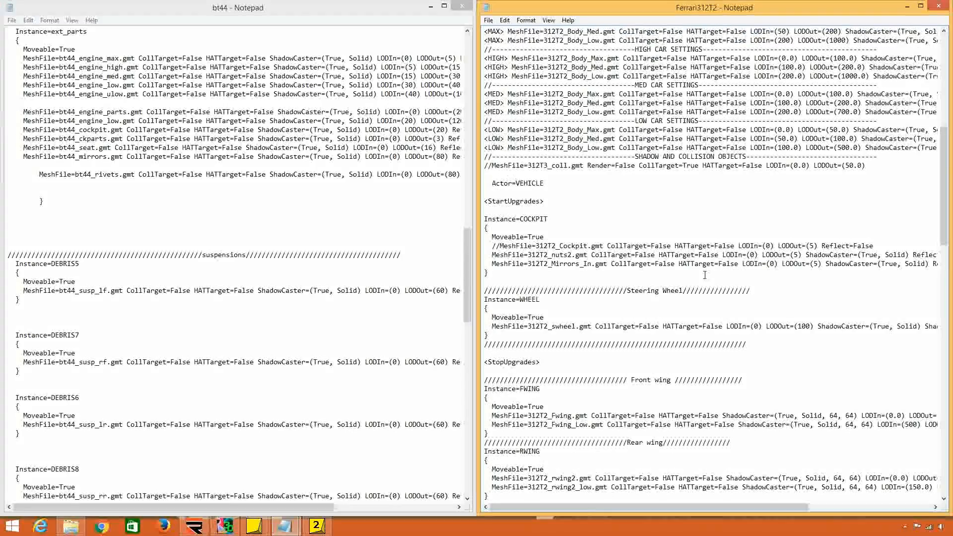
drag(619, 130, 686, 129)
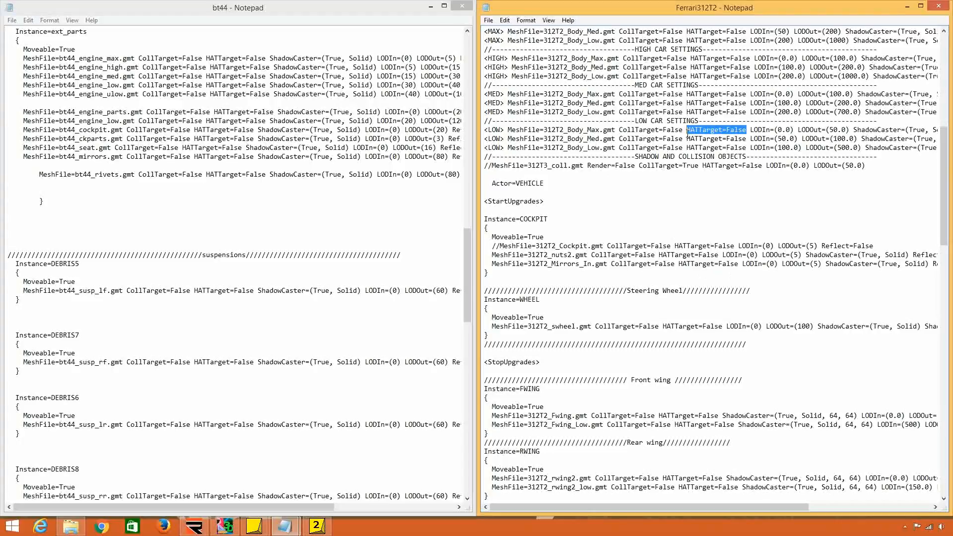
click(716, 131)
scroll(725, 144, up, 5)
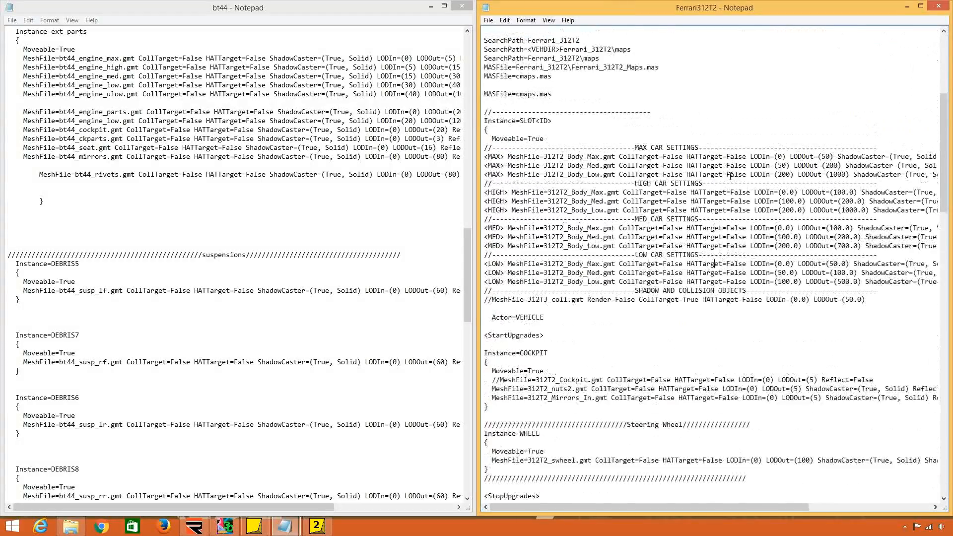
scroll(730, 151, down, 5)
scroll(733, 164, down, 3)
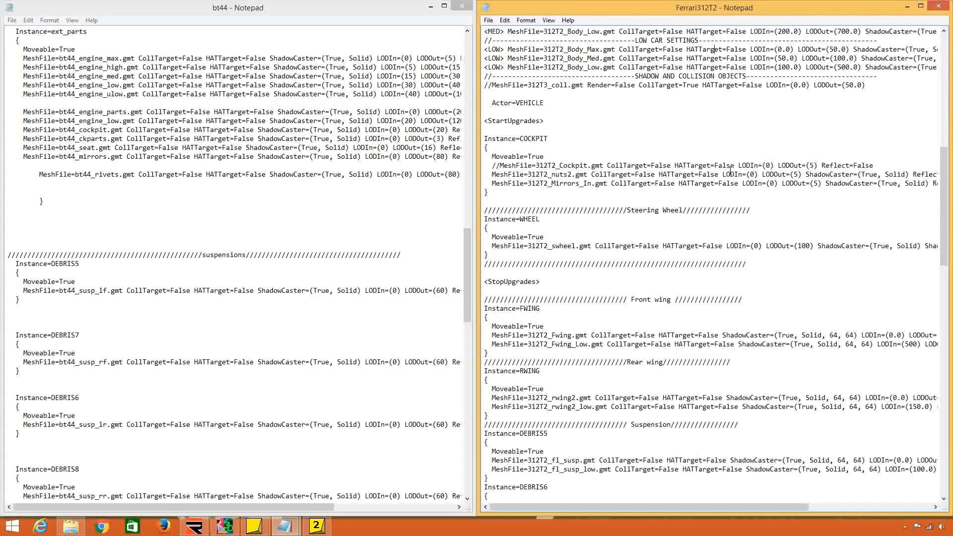
scroll(734, 179, up, 4)
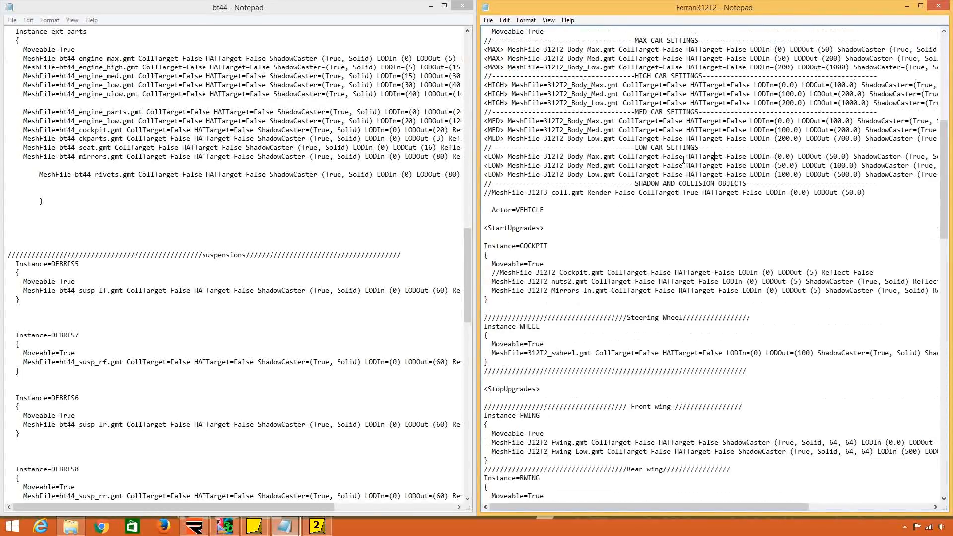
drag(684, 157, 620, 156)
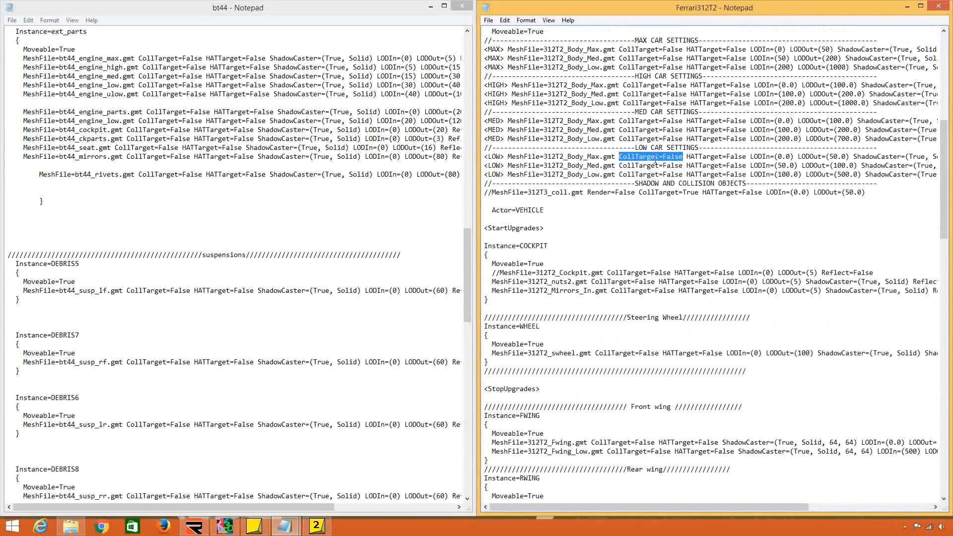
scroll(670, 186, up, 3)
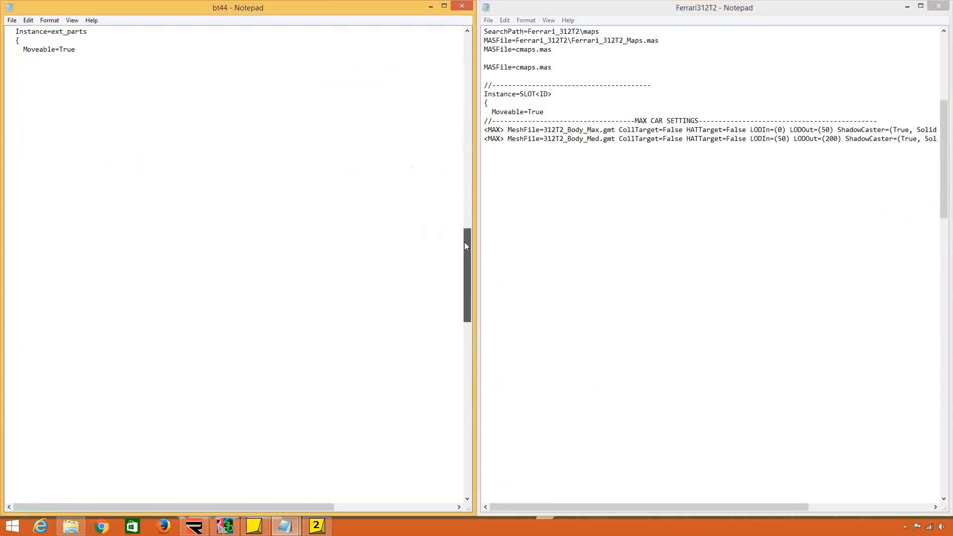
Compare the collision target settings of the bt44_body_ultra.gmt and bt44_coll.gmt lines in the bt44 file.
drag(467, 242, 468, 104)
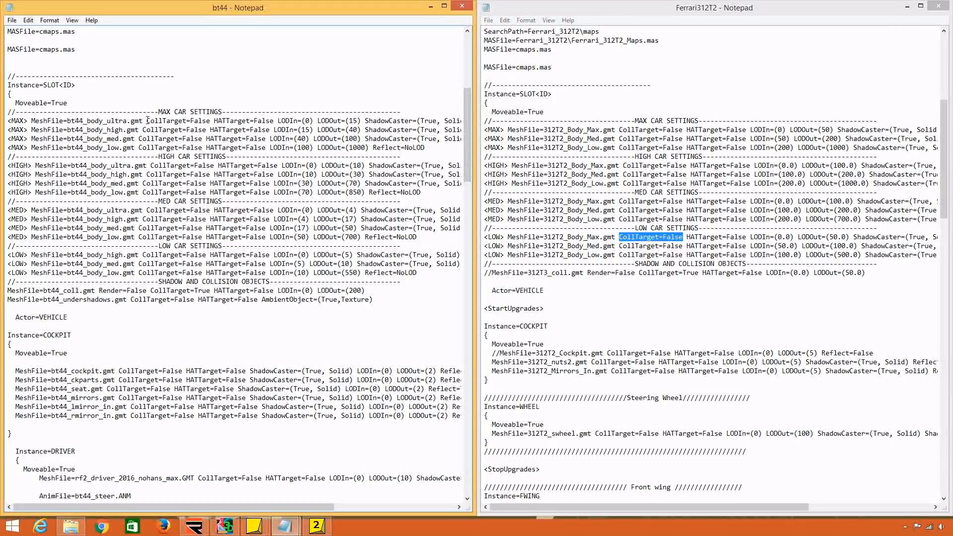
drag(147, 121, 266, 121)
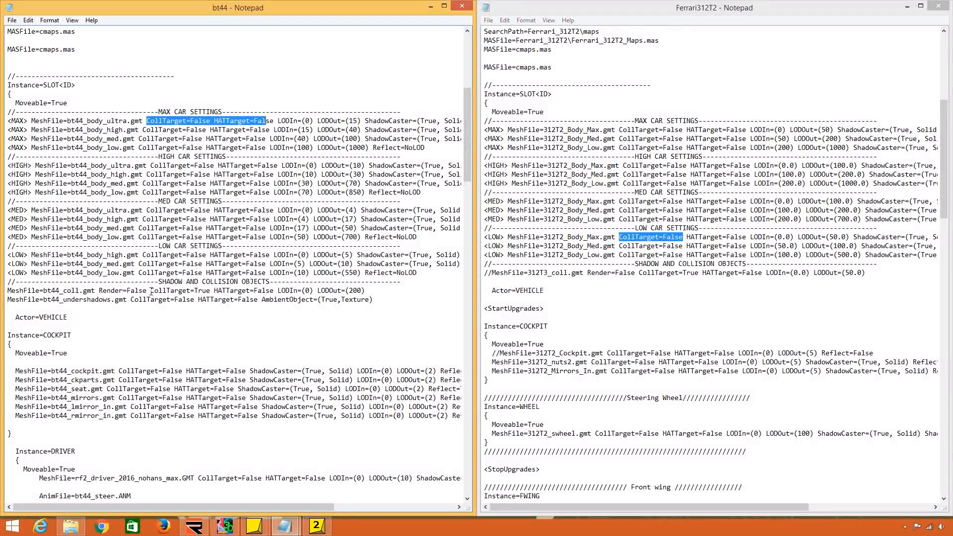
drag(150, 290, 213, 290)
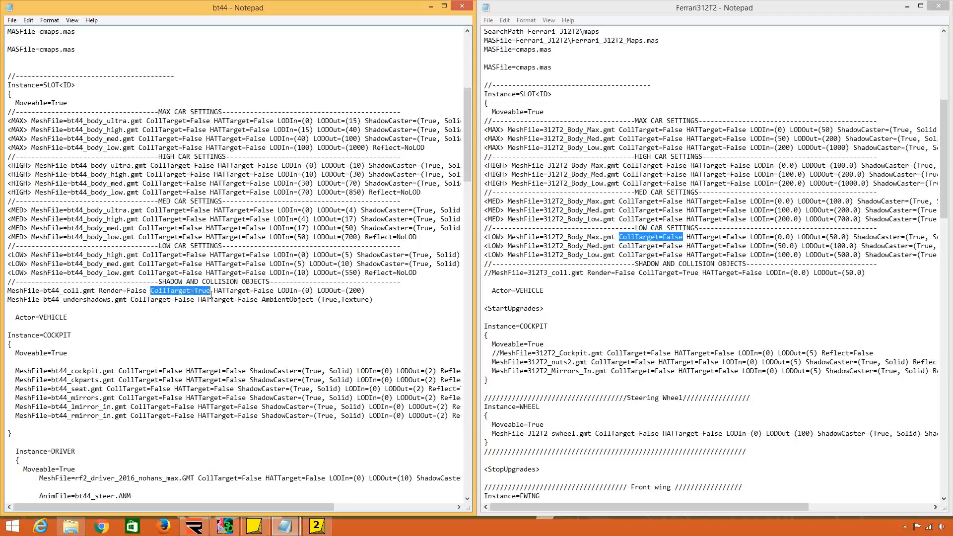
Review the CollTarget settings in Ferrari312T2 from the LOW body lines through the wing, suspension and exhaust instances.
click(709, 244)
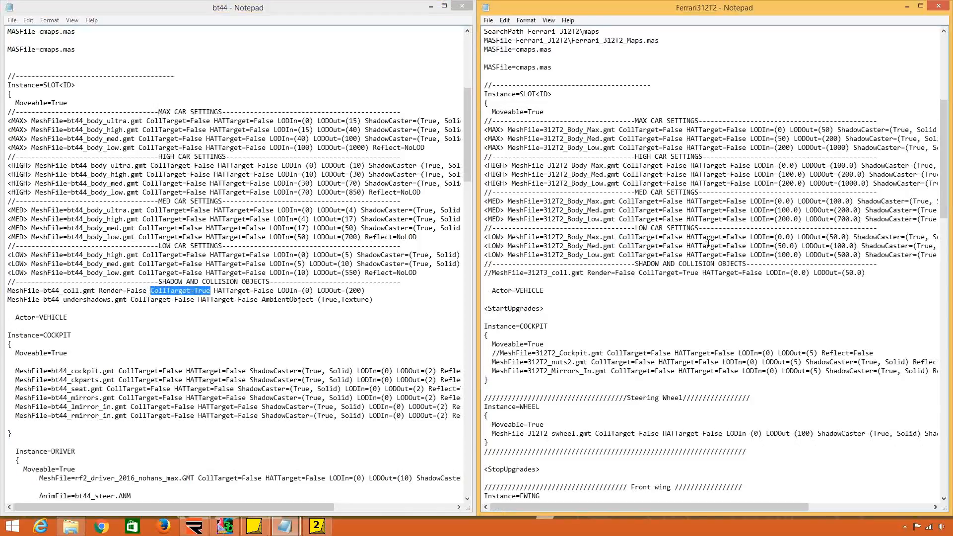
scroll(708, 243, down, 2)
double_click(638, 184)
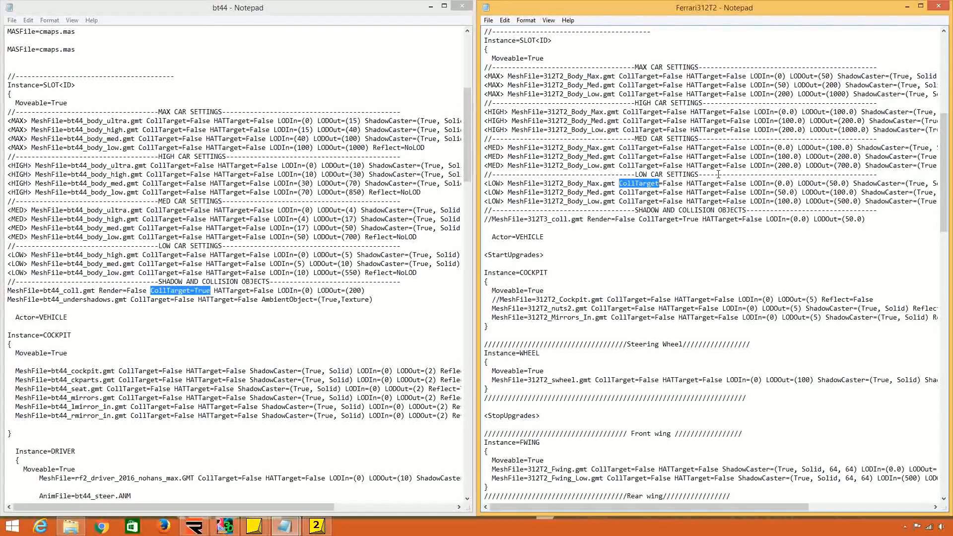
click(701, 183)
scroll(714, 201, down, 12)
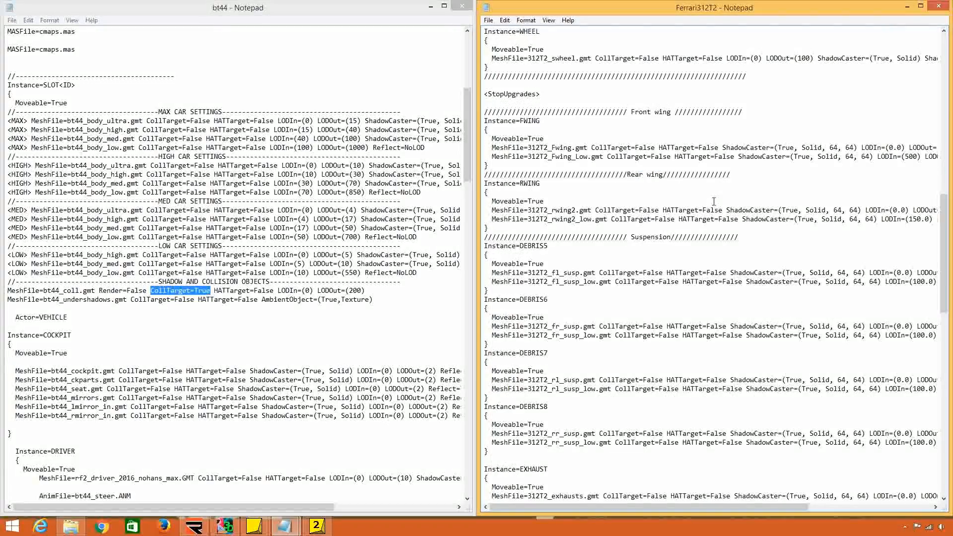
scroll(713, 200, down, 1)
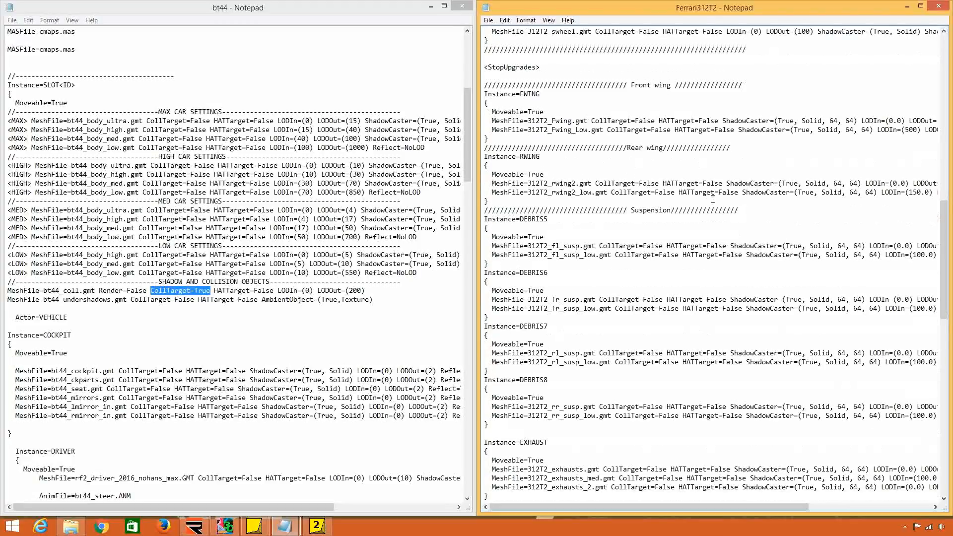
scroll(713, 199, down, 4)
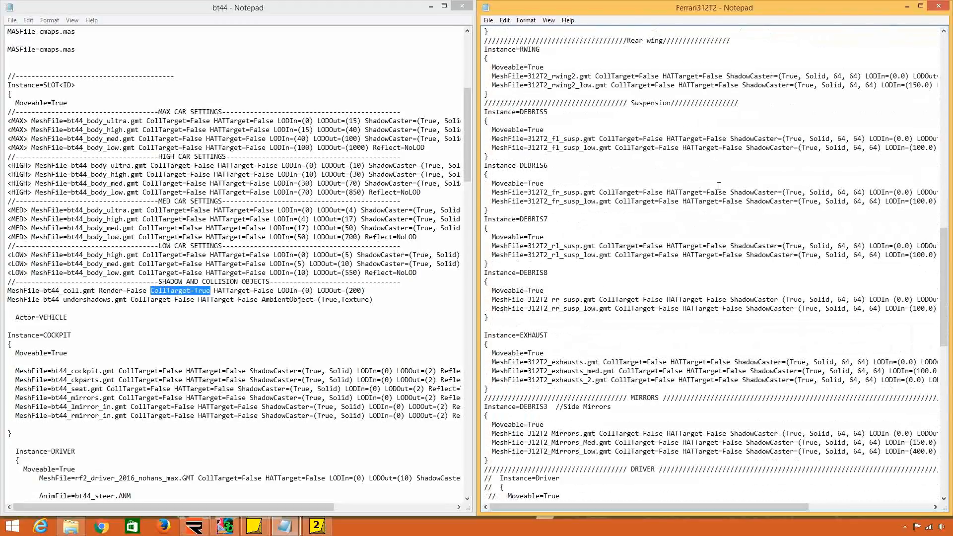
scroll(711, 195, up, 10)
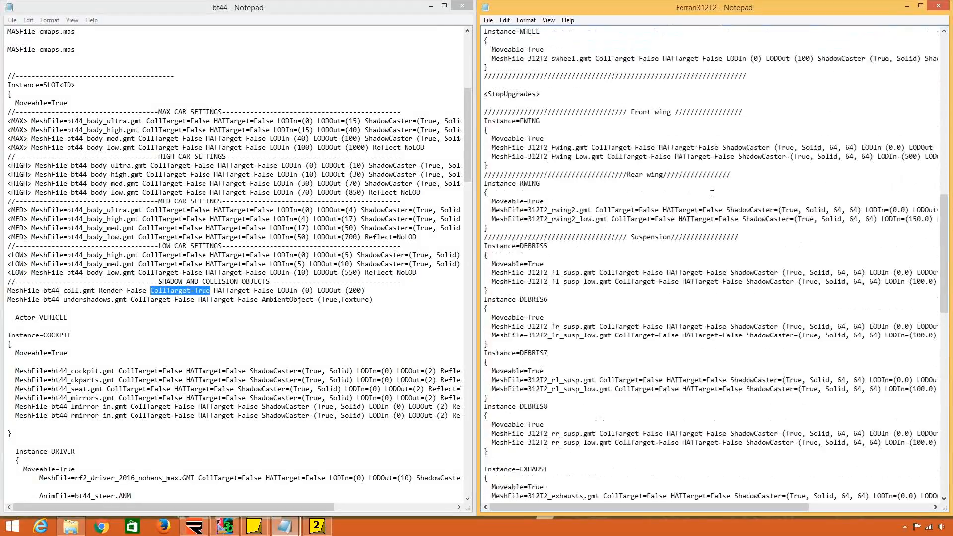
scroll(712, 194, up, 3)
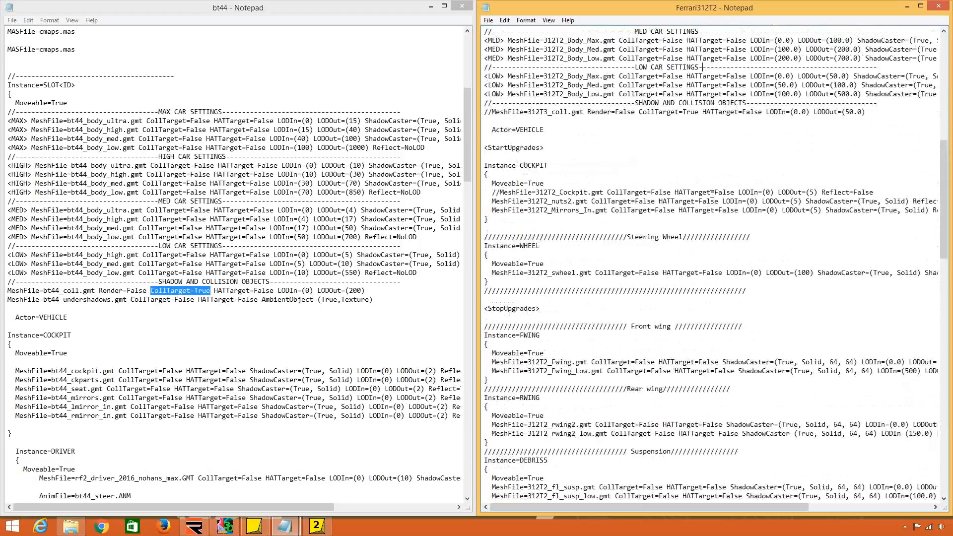
scroll(712, 195, up, 3)
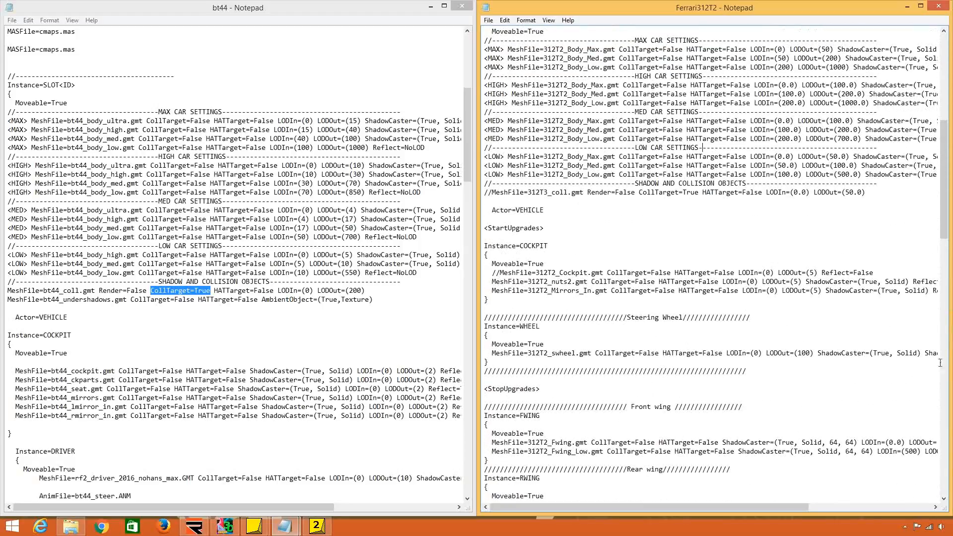
Remove ShadowCaster=(True, Solid, 64, 64) from the 312T2_Fwing.gmt and 312T2_Fwing_Low.gmt lines in the FWING instance.
click(943, 498)
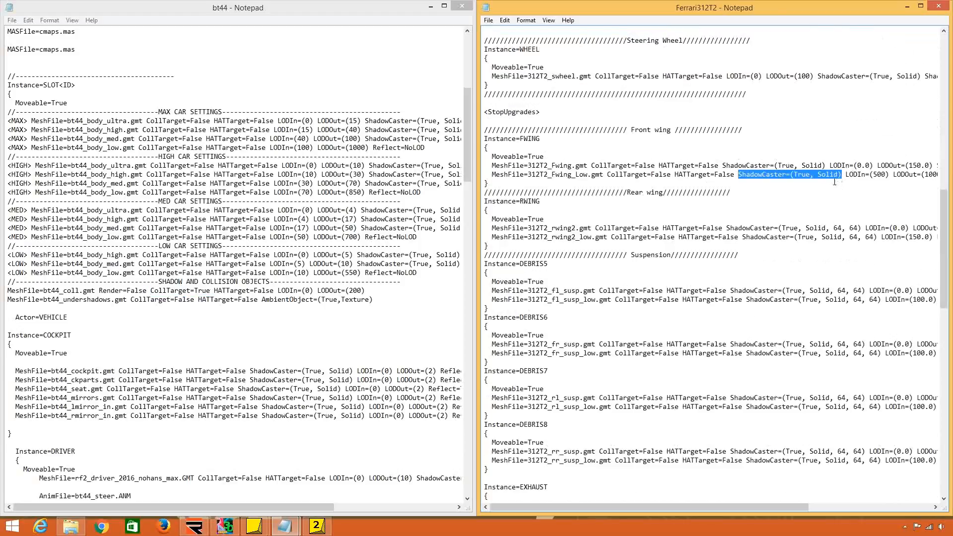
drag(844, 176, 719, 165)
click(740, 174)
key(Delete)
key(Delete)
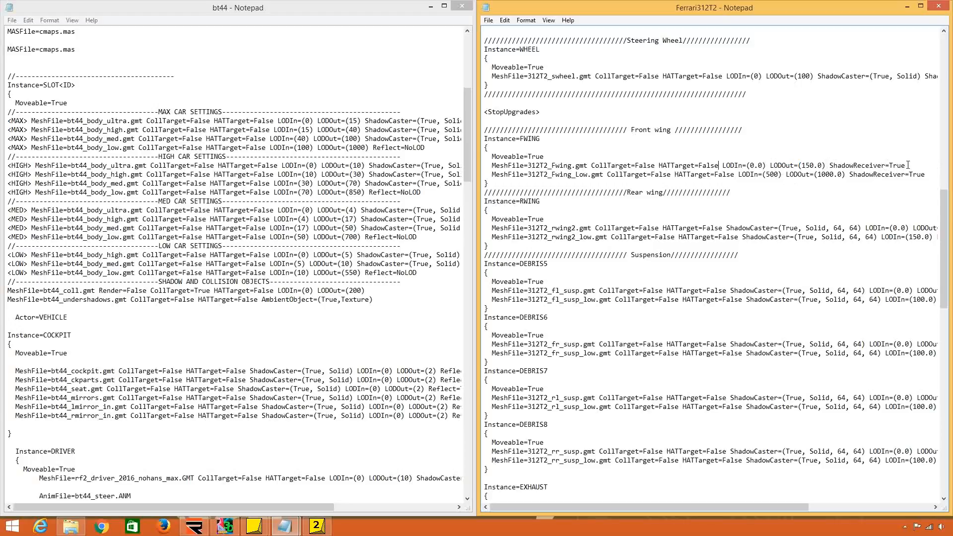
Maximize the Ferrari312T2 file and examine the LODIn and LODOut values of the 312T2_Fwing.gmt line.
click(920, 6)
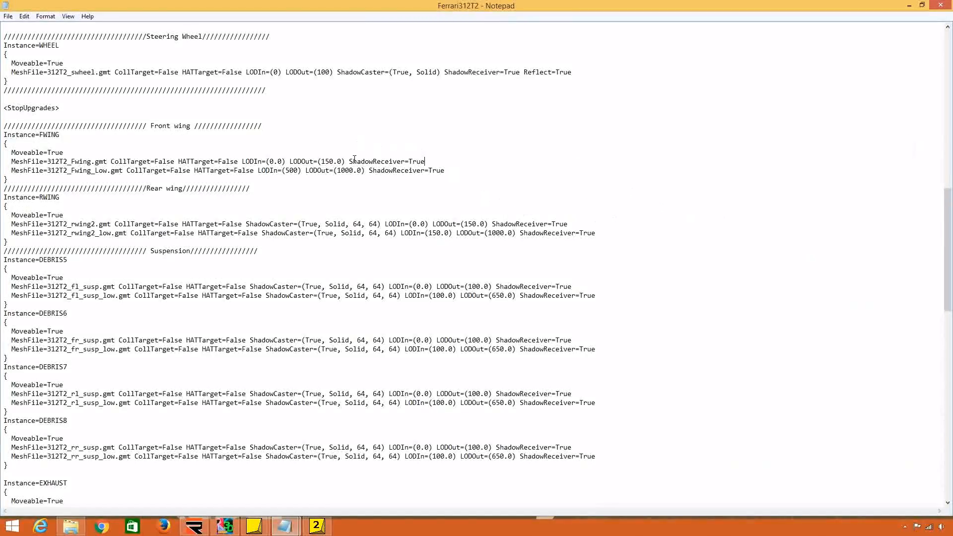
click(242, 161)
click(346, 161)
drag(289, 161, 277, 161)
click(287, 163)
drag(344, 161, 241, 161)
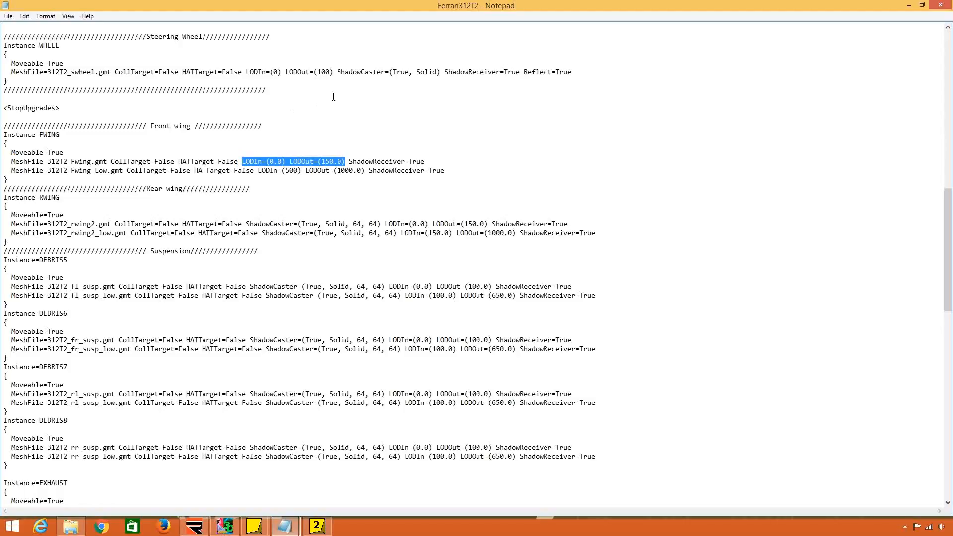
click(386, 161)
Compare the shadow and reflection settings of the MAX car body lines with the front wing entries.
scroll(436, 179, up, 6)
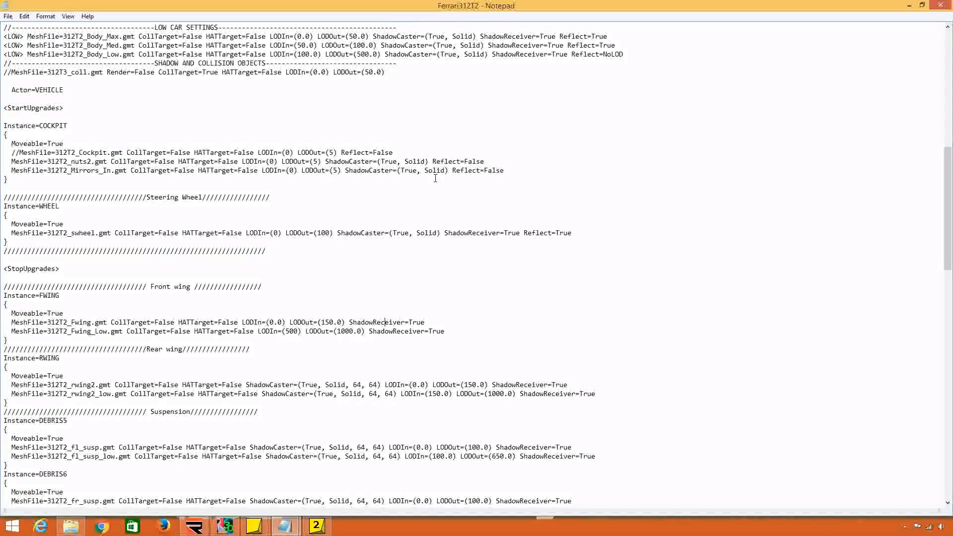
scroll(436, 178, up, 7)
drag(591, 117, 353, 117)
key(ctrl+c)
scroll(392, 248, down, 6)
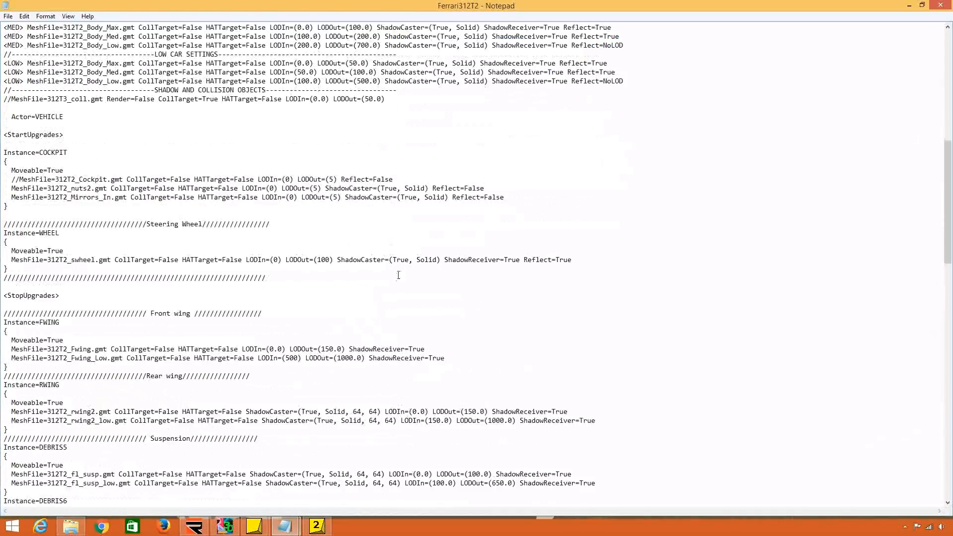
click(423, 223)
scroll(458, 263, down, 3)
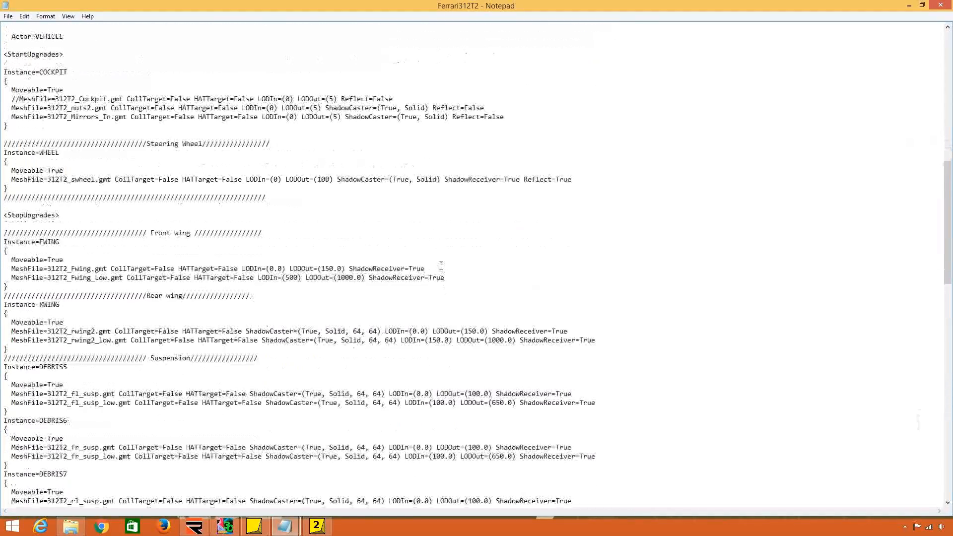
Replace ShadowReceiver=True in both FWING mesh lines with ShadowCaster=(True, Solid) ShadowReceiver=True Reflect=True, keeping the instance's closing brace on its own line.
click(441, 269)
drag(346, 269, 425, 269)
key(ctrl+v)
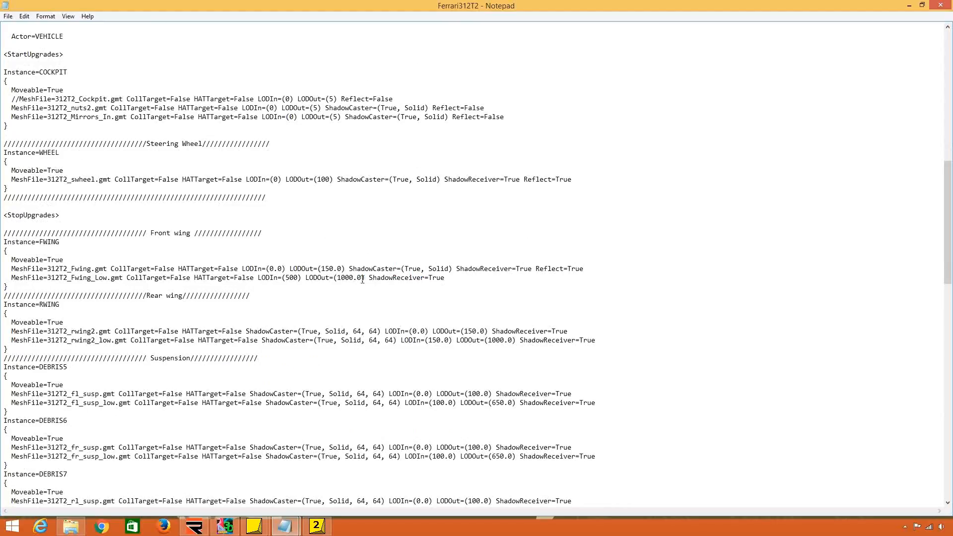
drag(363, 279, 385, 286)
key(ctrl+v)
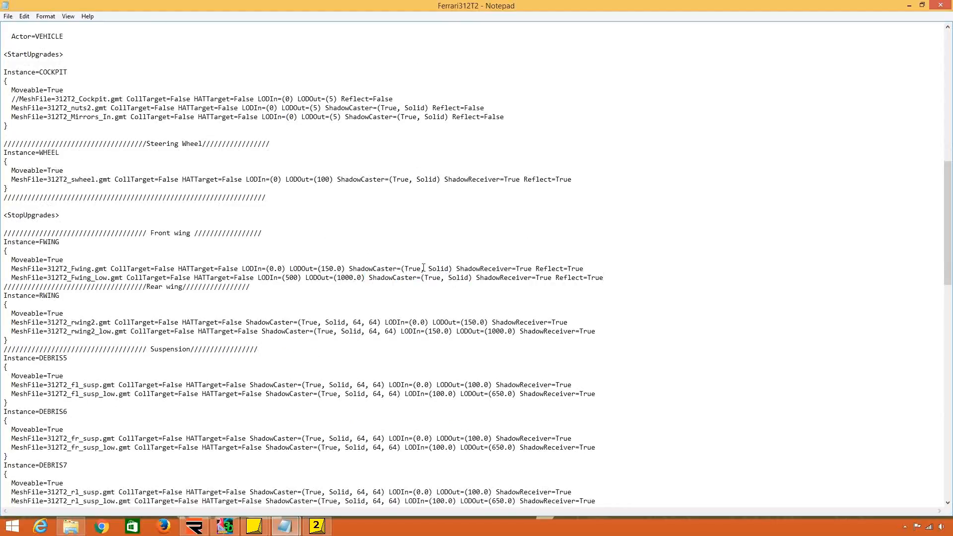
key(Return)
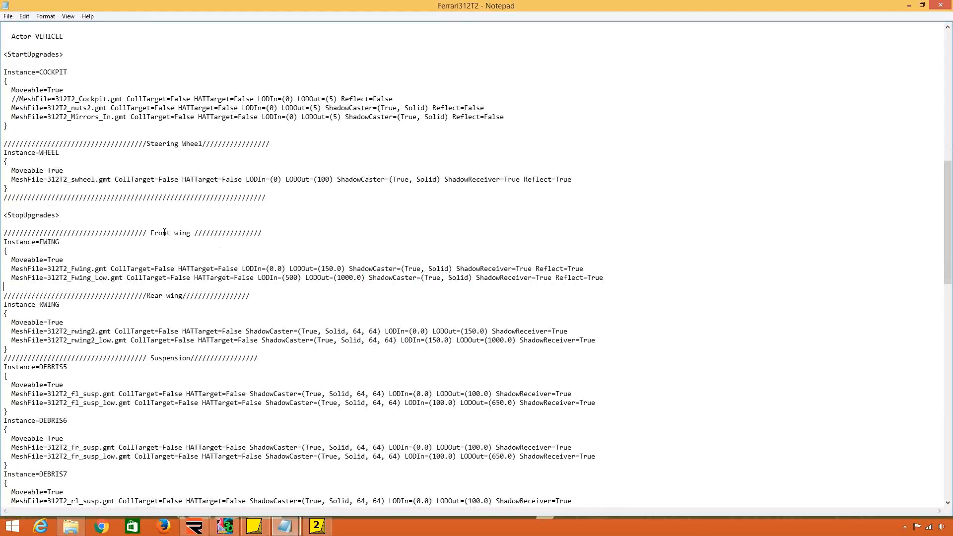
text(})
Examine the parts of the FWING instance: its name, braces, Moveable=True line and mesh file entries.
drag(9, 287, 3, 290)
drag(9, 250, 60, 241)
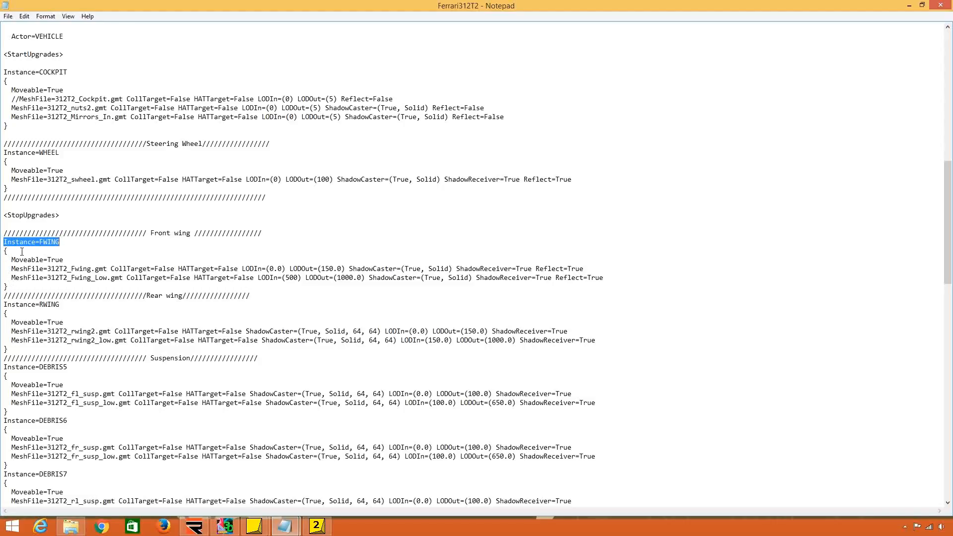
drag(3, 250, 19, 281)
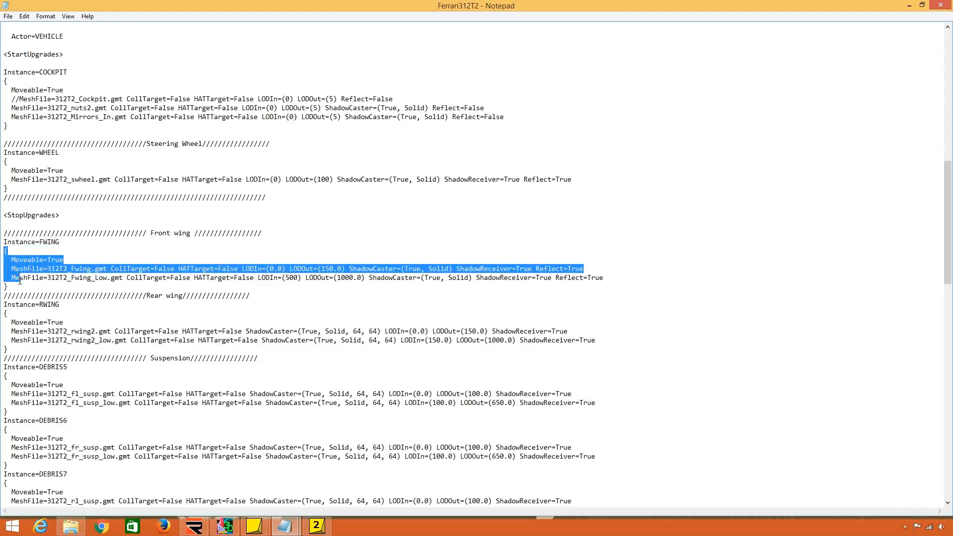
drag(66, 259, 12, 258)
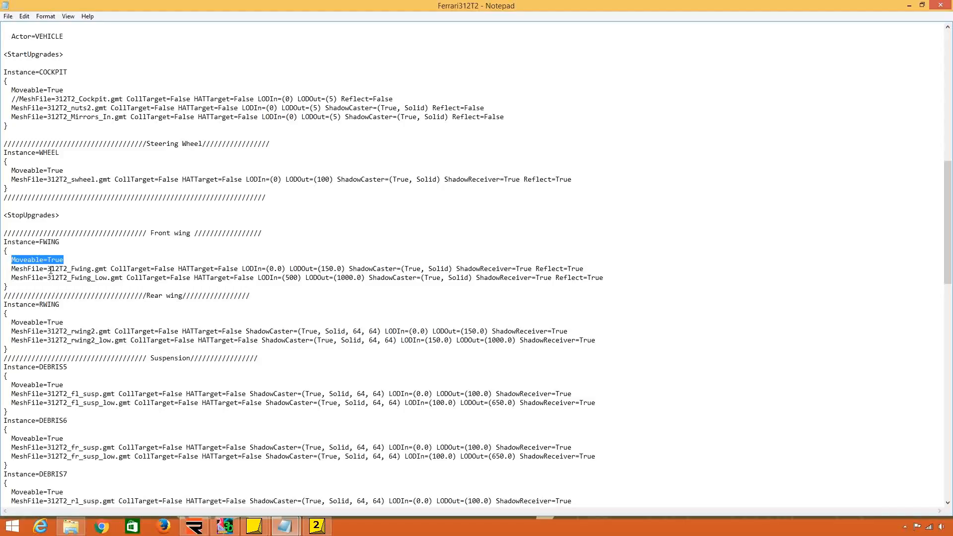
scroll(51, 270, down, 20)
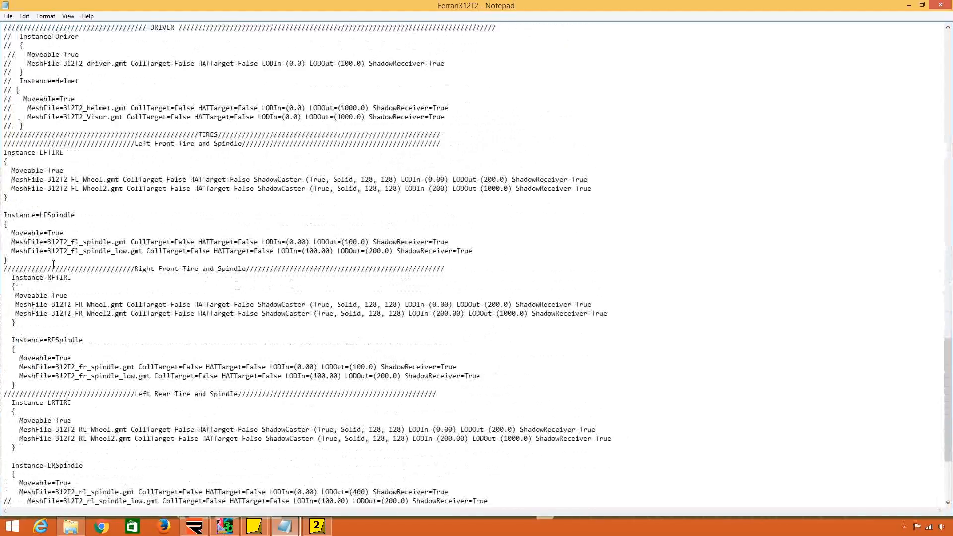
scroll(53, 264, up, 20)
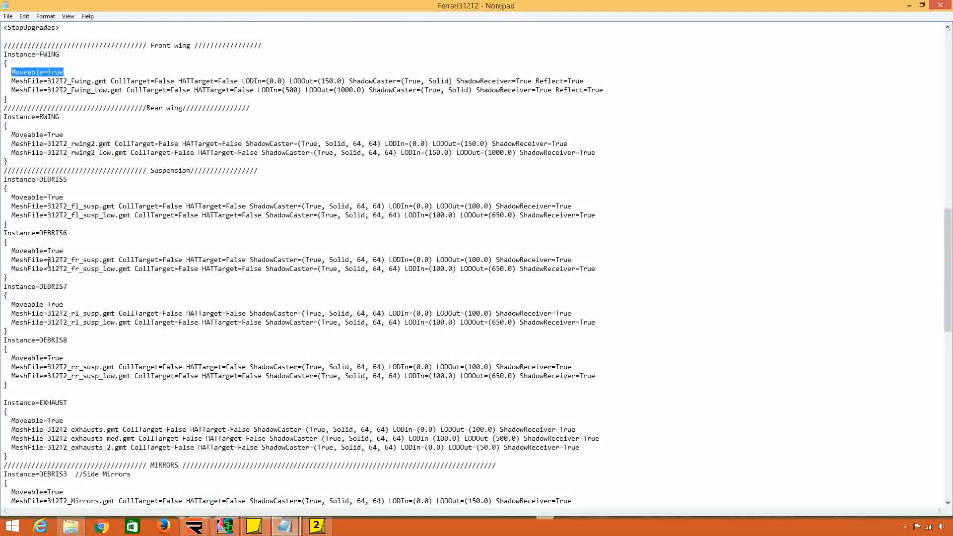
scroll(48, 264, up, 3)
drag(20, 165, 92, 160)
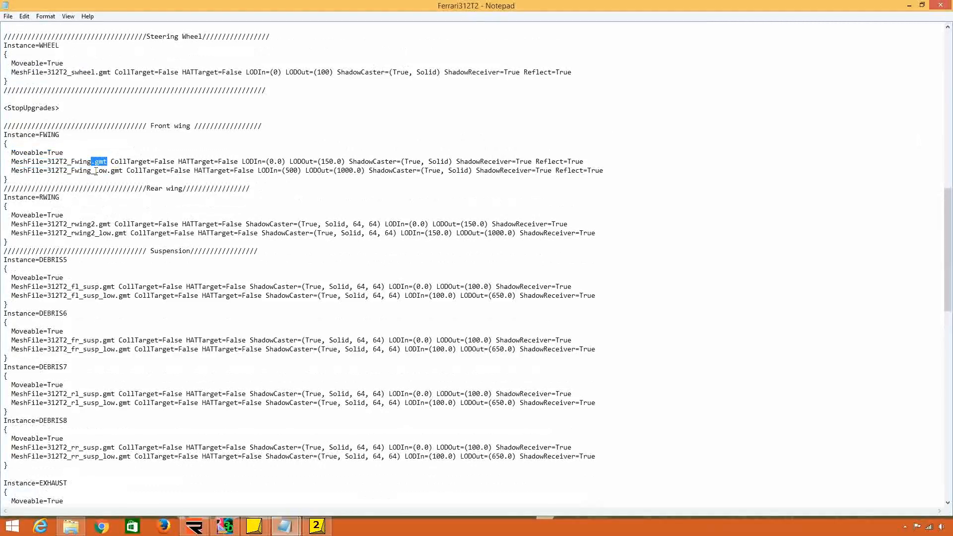
drag(31, 162, 107, 162)
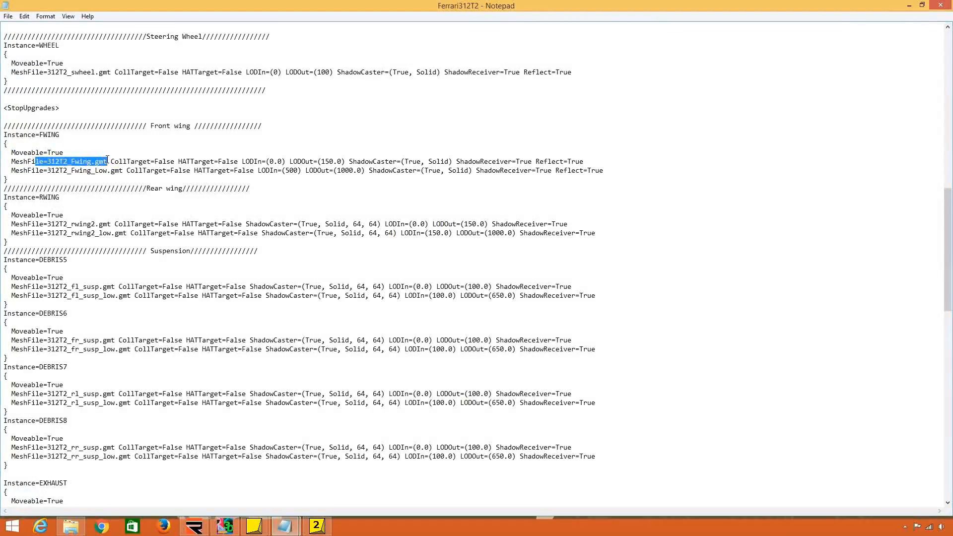
Check where the FWING instance's braces open and close relative to its contents and the Rear wing comment line.
click(103, 176)
drag(11, 179, 4, 179)
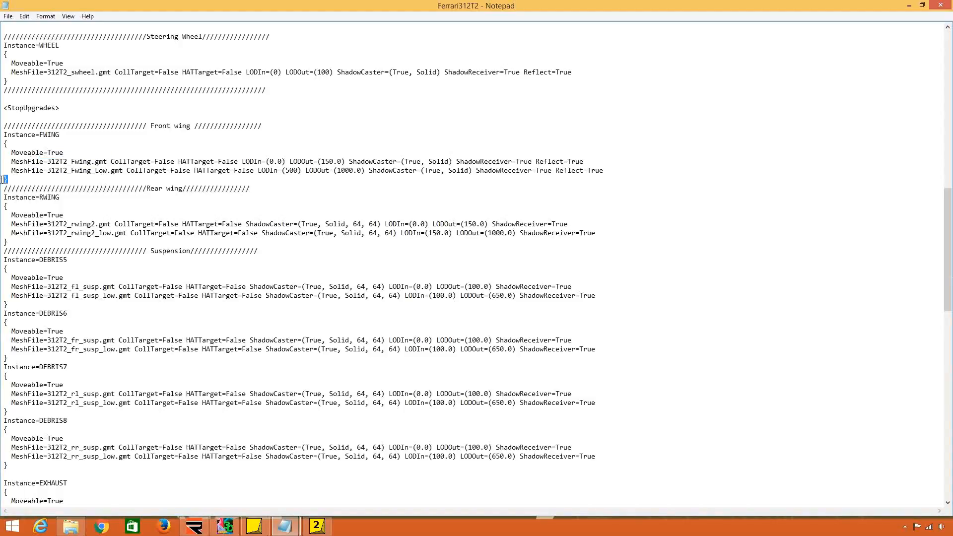
drag(9, 144, 3, 144)
drag(66, 152, 3, 182)
drag(9, 144, 3, 144)
click(32, 152)
drag(249, 189, 2, 193)
click(17, 179)
drag(14, 144, 2, 144)
Trace the Instance=SLOT<ID> block from its opening brace through all nested instances to the end of the file.
scroll(54, 231, up, 16)
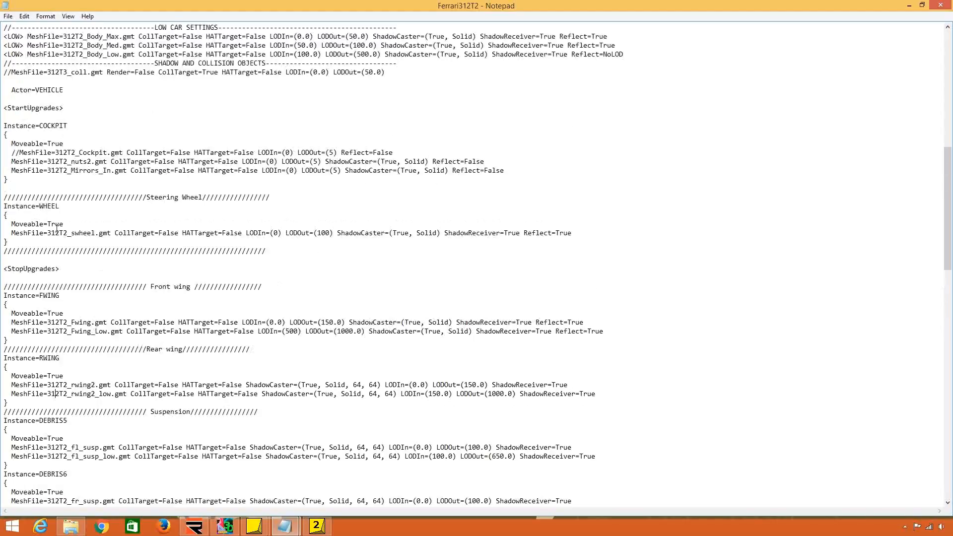
scroll(59, 228, up, 6)
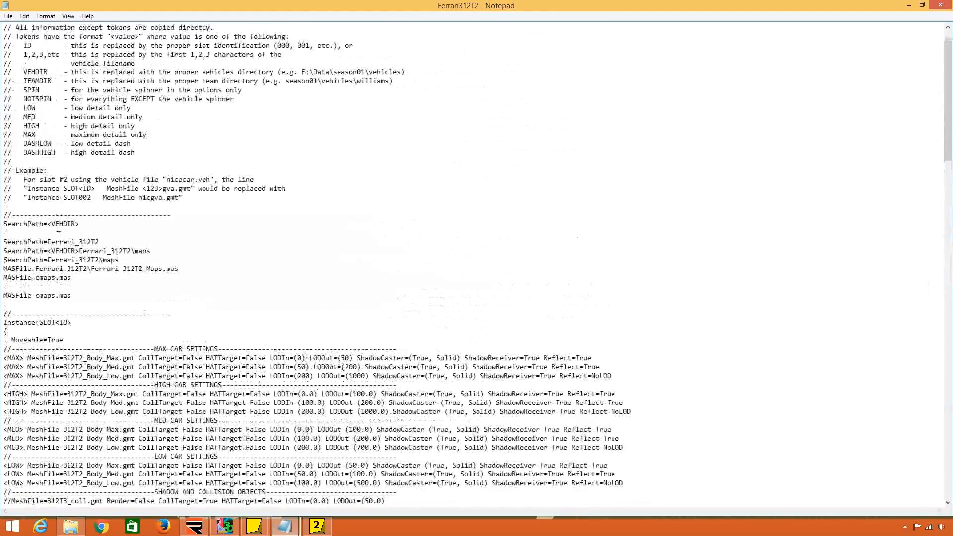
scroll(59, 228, down, 6)
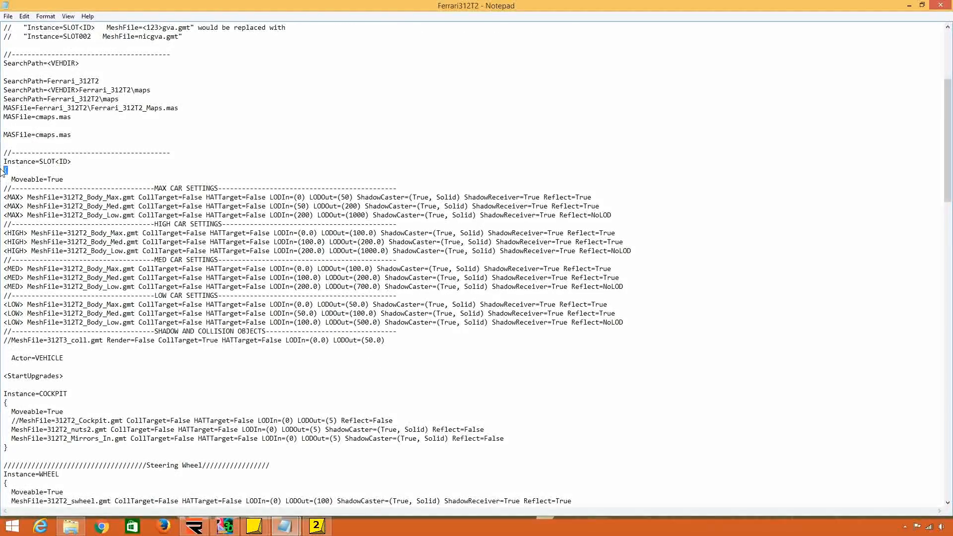
scroll(87, 302, down, 3)
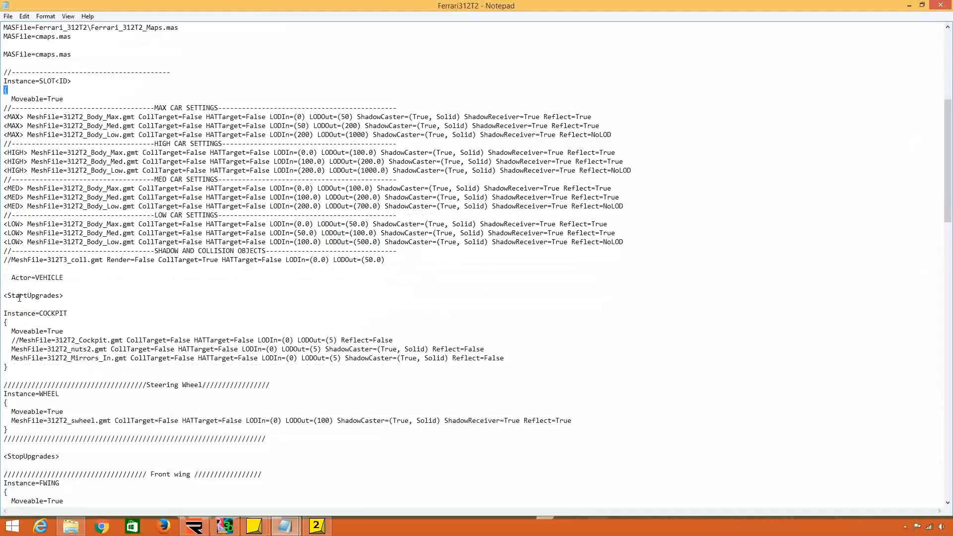
scroll(9, 326, down, 20)
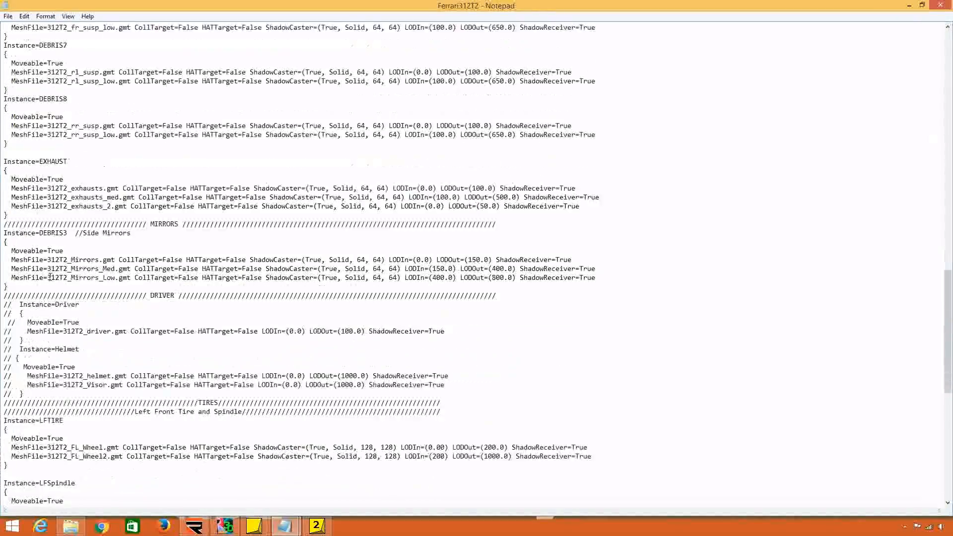
scroll(53, 277, down, 4)
scroll(51, 274, up, 1)
scroll(17, 493, down, 1)
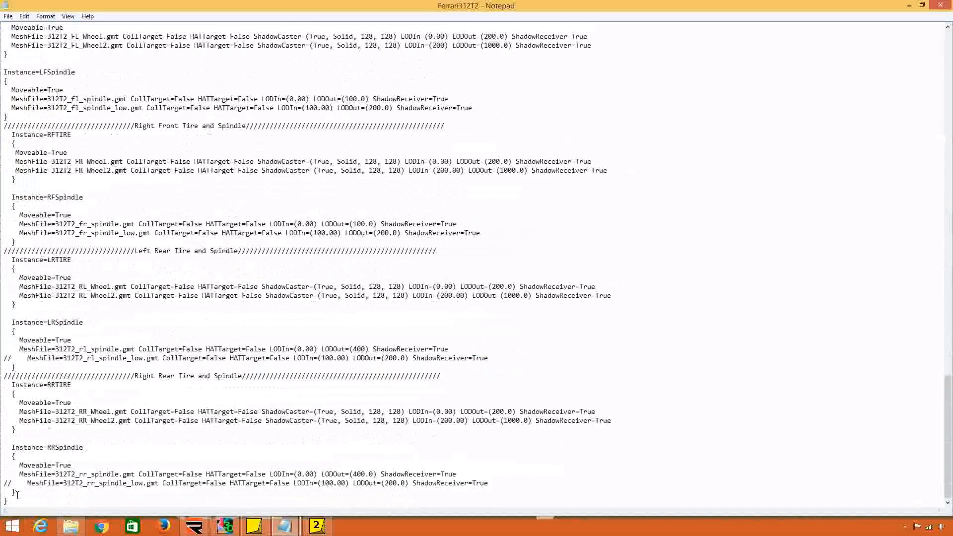
Compare the RRSpindle instance's closing brace with the final brace that closes the whole SLOT<ID> block.
drag(17, 500, 2, 448)
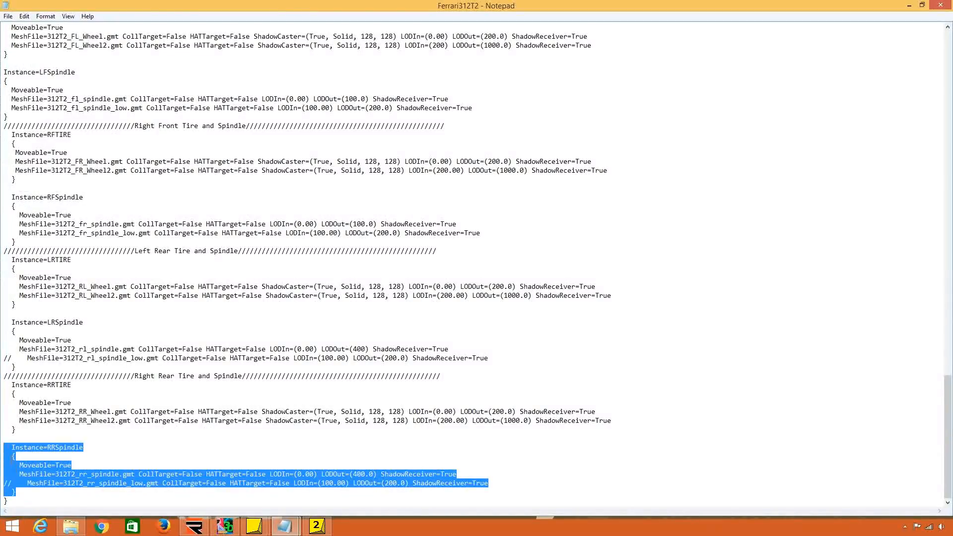
click(14, 455)
drag(12, 492, 7, 445)
drag(3, 502, 9, 503)
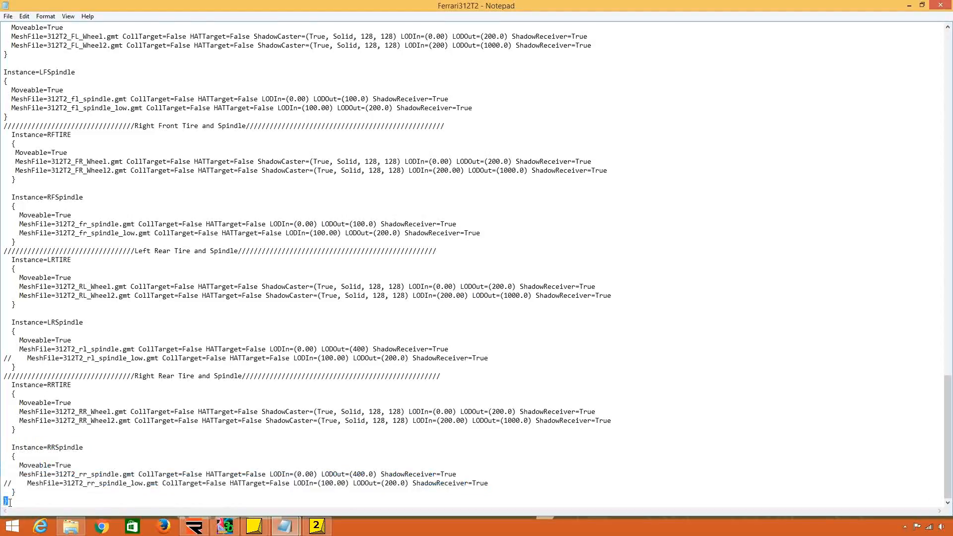
drag(9, 503, 2, 492)
click(12, 500)
mouse_move(19, 503)
mouse_down()
mouse_move(4, 485)
mouse_move(4, 492)
mouse_up()
Try separating the two closing braces at the end of the file with a blank line.
click(21, 492)
key(Return)
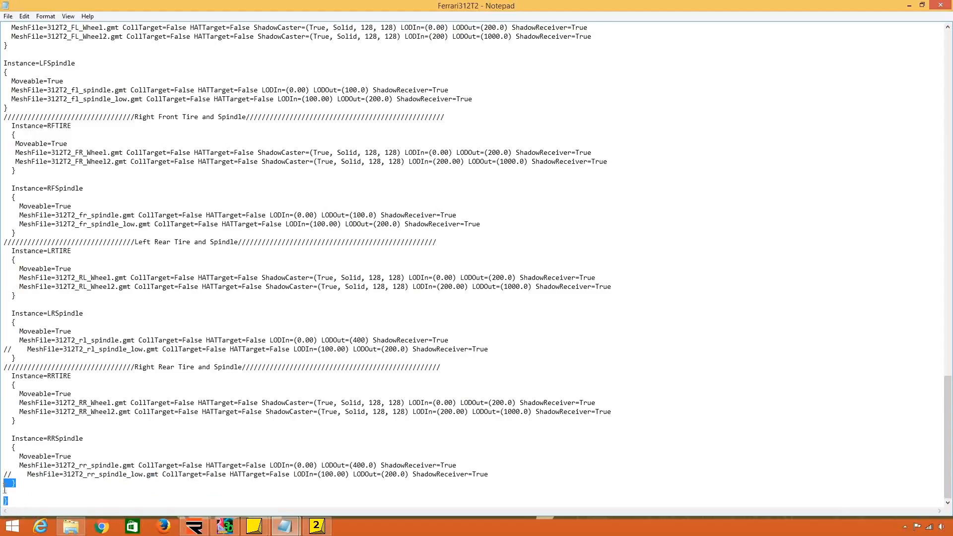
key(BackSpace)
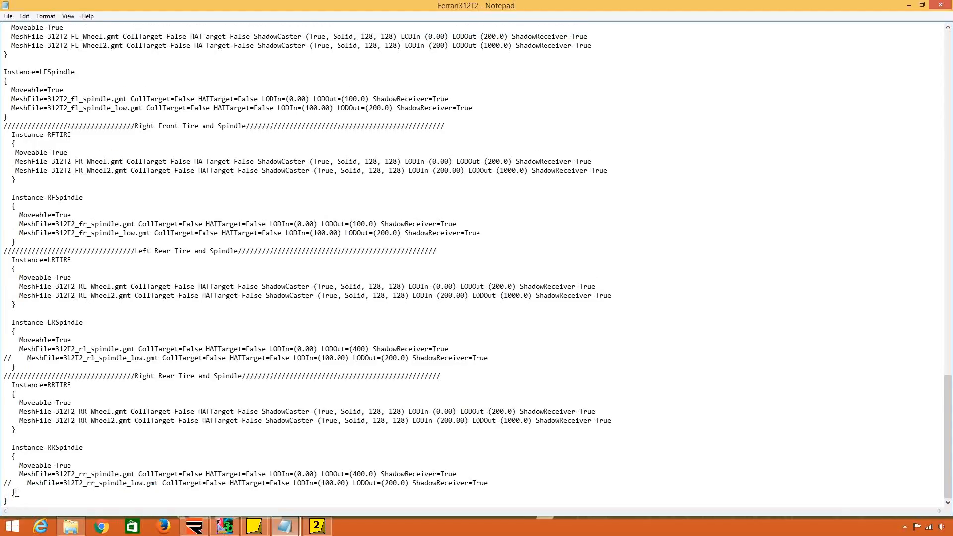
drag(12, 492, 3, 492)
key(BackSpace)
key(ctrl+z)
click(37, 493)
Return to the body and cockpit sections of Ferrari312T2 and place the file side by side with bt44.
scroll(52, 311, up, 20)
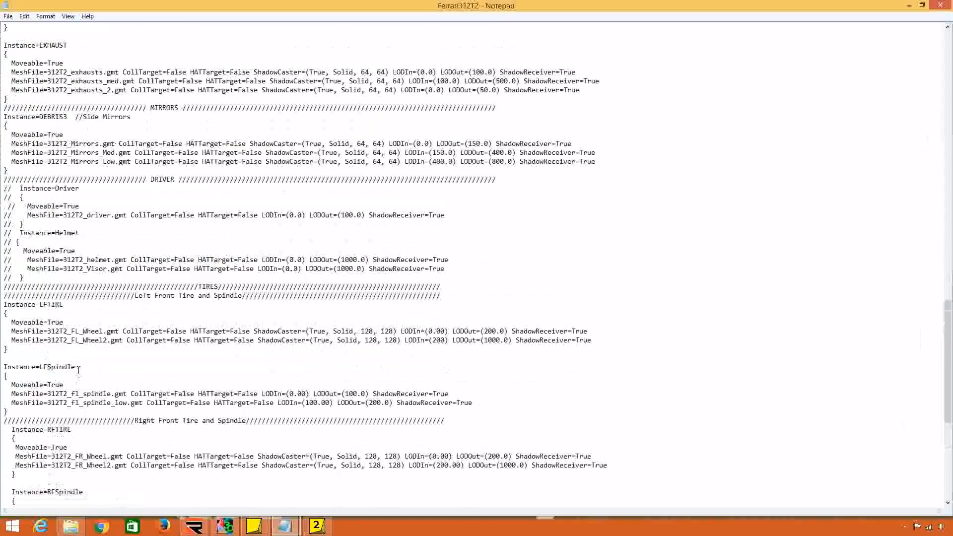
scroll(78, 368, up, 8)
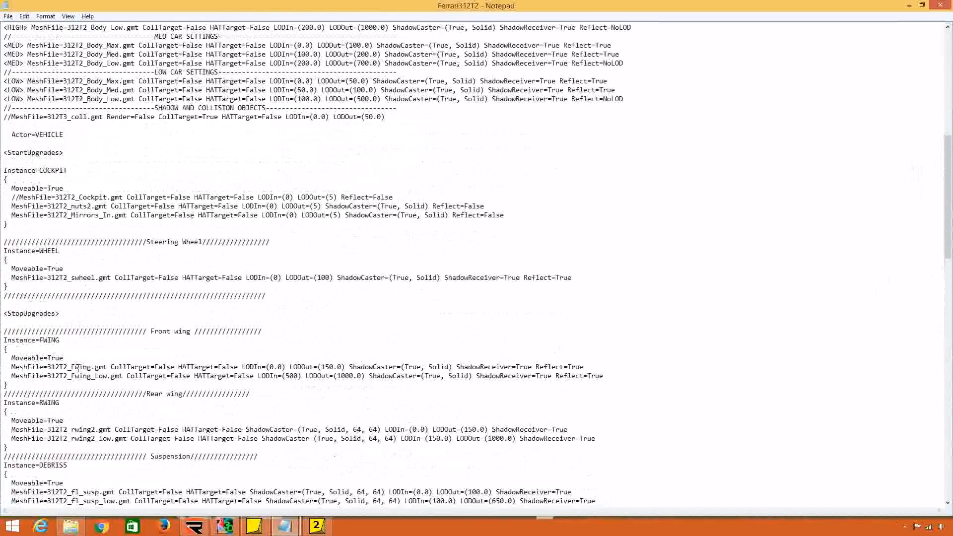
scroll(98, 330, up, 8)
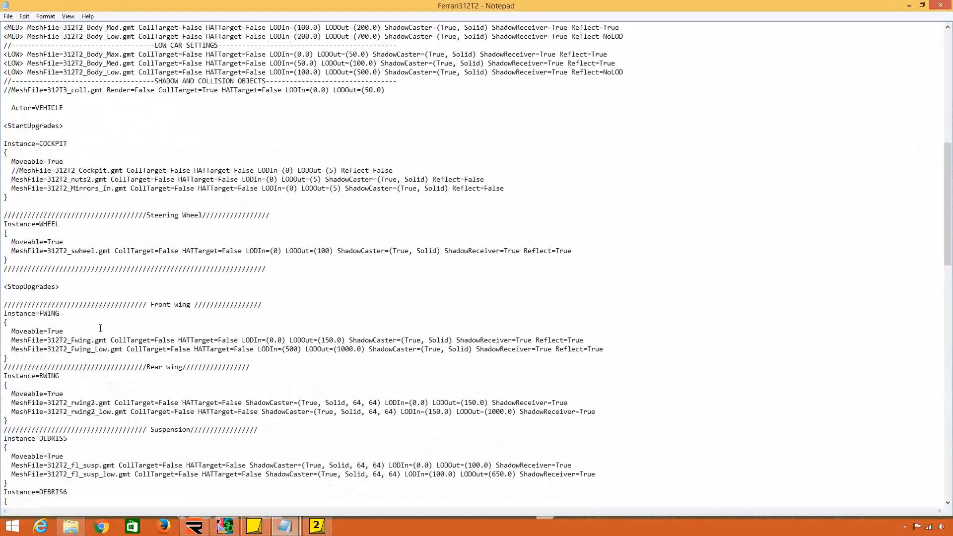
scroll(100, 323, down, 2)
scroll(94, 323, up, 1)
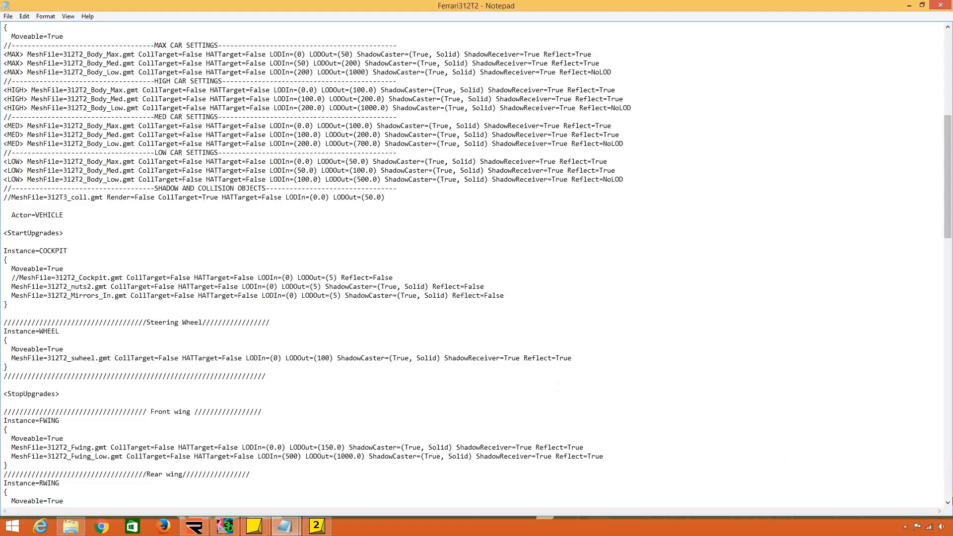
click(948, 503)
click(948, 502)
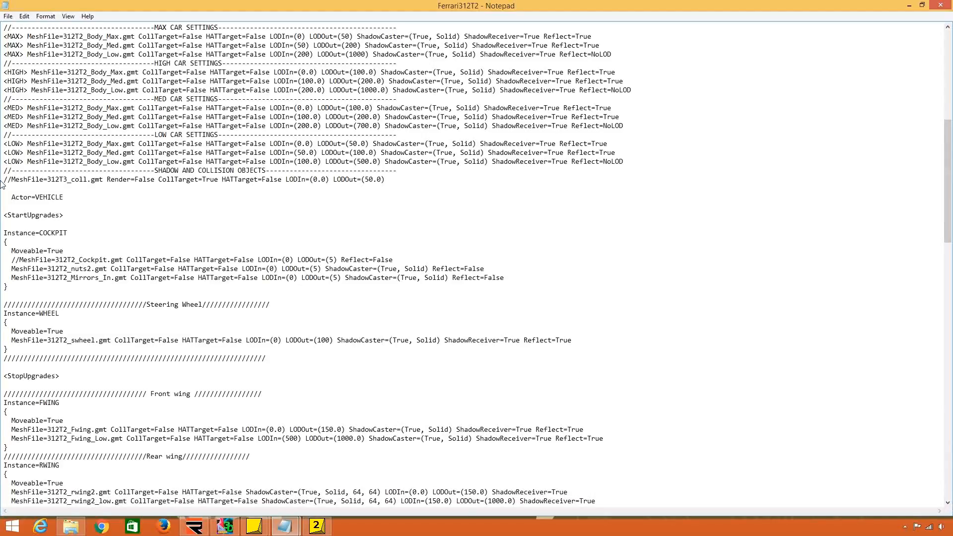
key(super+Right)
click(707, 240)
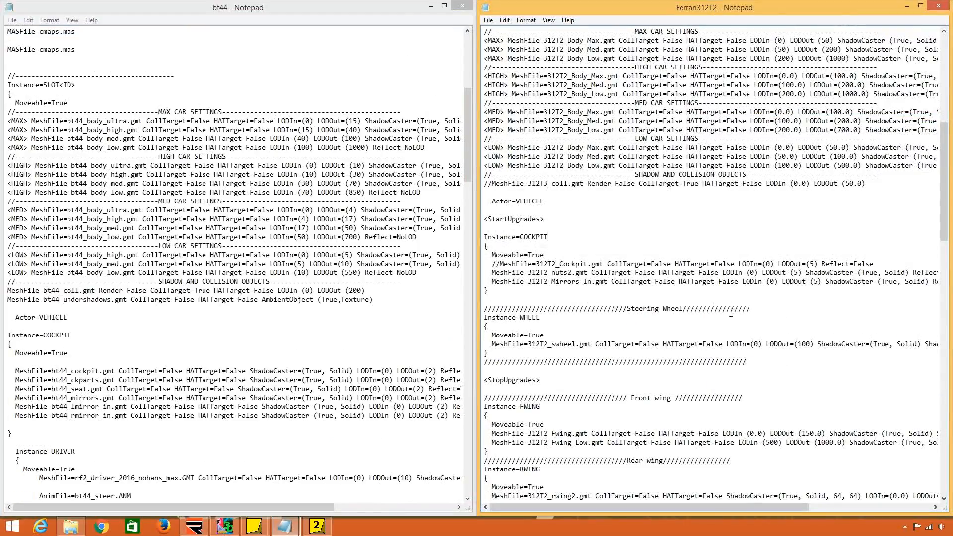
Examine the COCKPIT and WHEEL instances enclosed between the <StartUpgrades> and <StopUpgrades> tags in Ferrari312T2.
scroll(731, 309, down, 3)
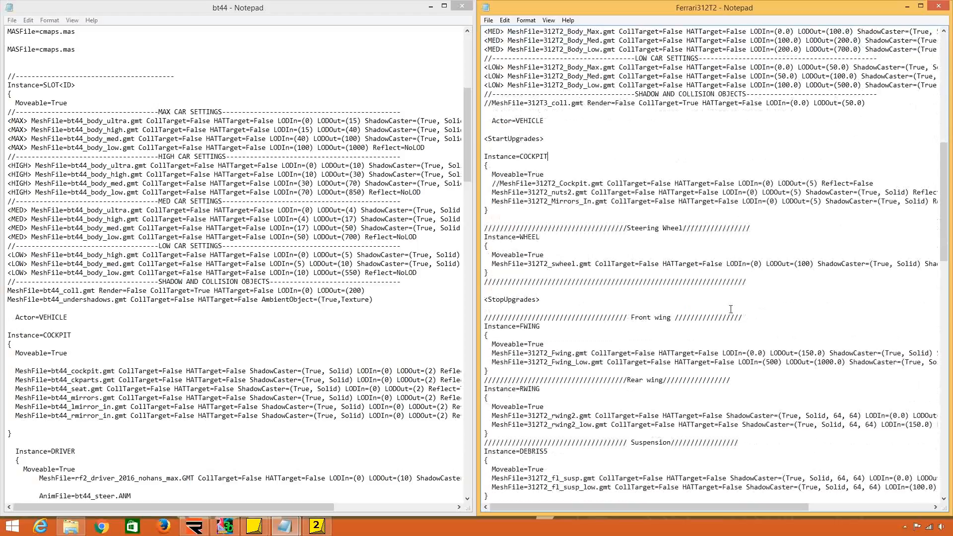
scroll(731, 309, down, 1)
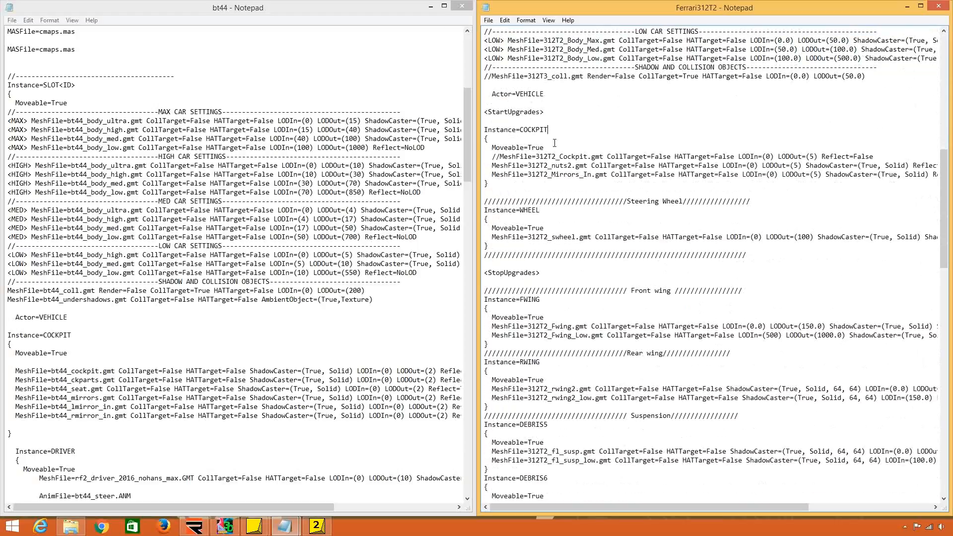
drag(544, 112, 484, 112)
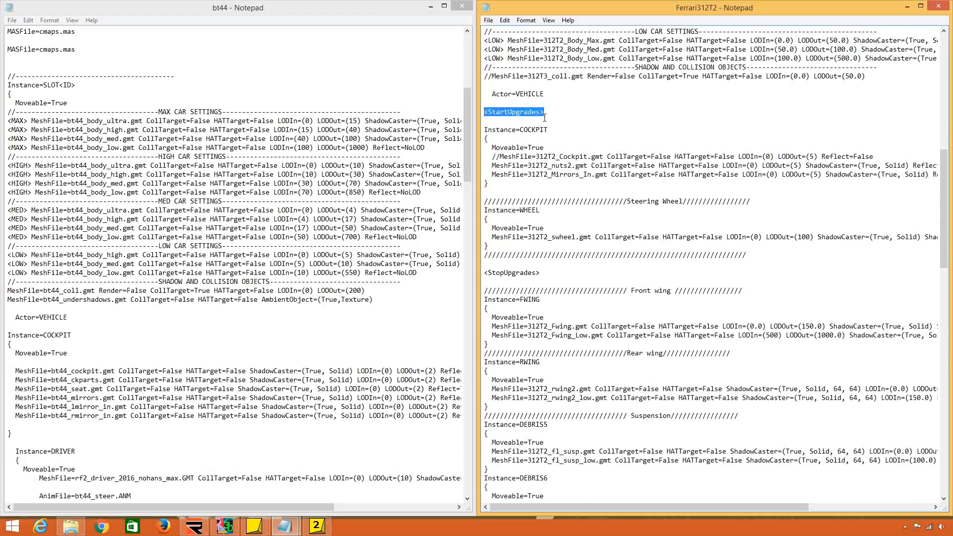
drag(541, 273, 485, 113)
click(510, 273)
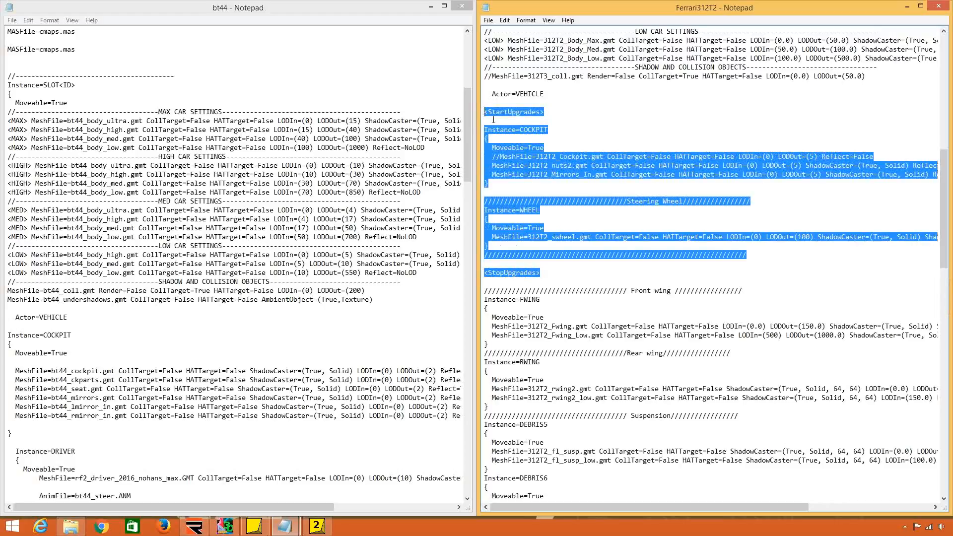
click(514, 167)
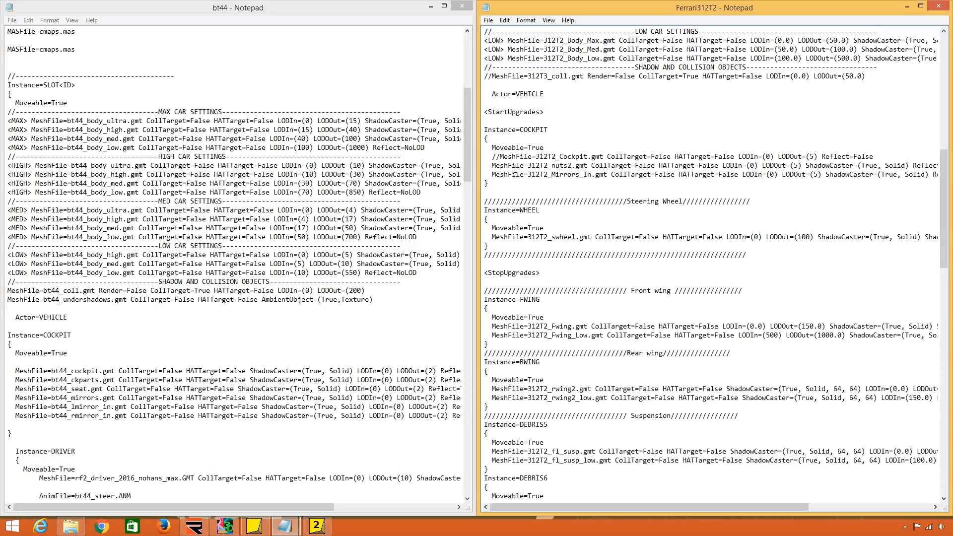
Try inserting a copy of the <StartUpgrades> tag between the COCKPIT instance and the Steering Wheel section.
drag(485, 112, 544, 113)
key(ctrl+c)
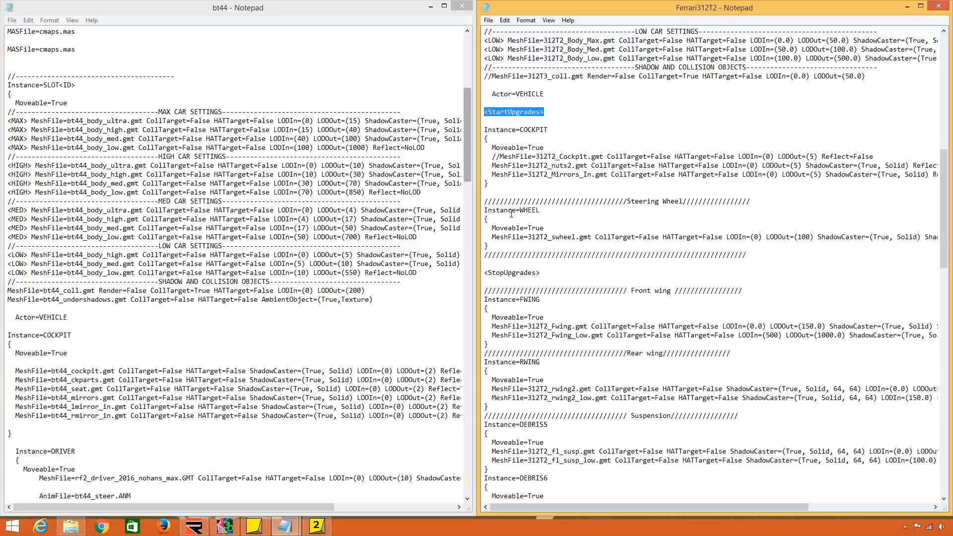
click(496, 194)
key(ctrl+v)
key(Return)
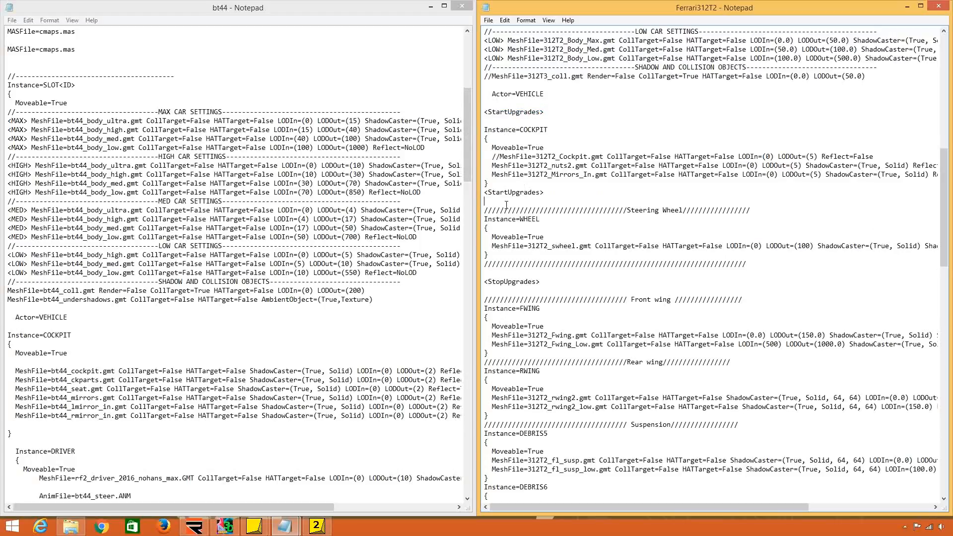
drag(501, 201, 477, 190)
key(BackSpace)
key(BackSpace)
click(507, 101)
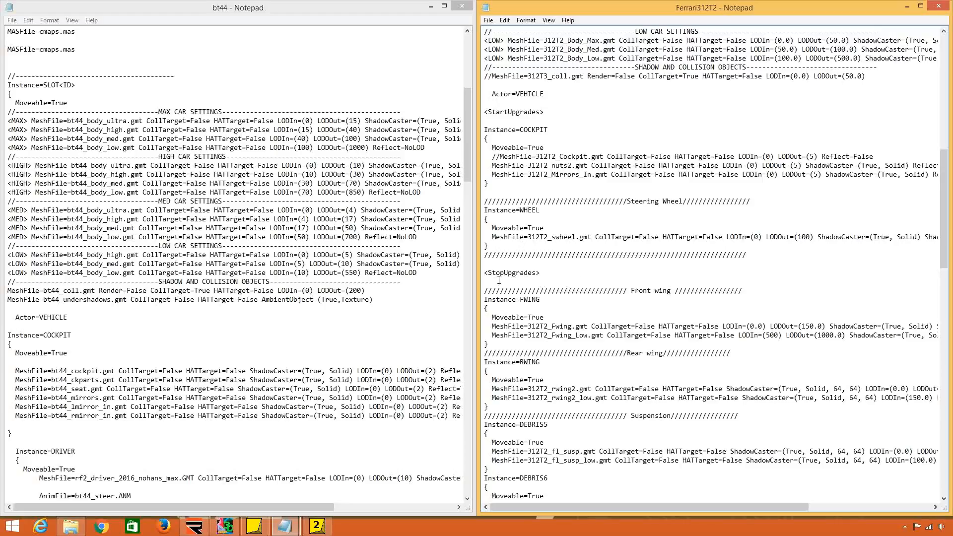
Examine the position of the <StopUpgrades> tag after the WHEEL instance and the shadow settings of the COCKPIT meshes in Ferrari312T2.
drag(493, 279, 484, 261)
click(514, 264)
drag(806, 165, 866, 165)
click(907, 165)
drag(540, 272, 470, 275)
click(502, 276)
click(72, 528)
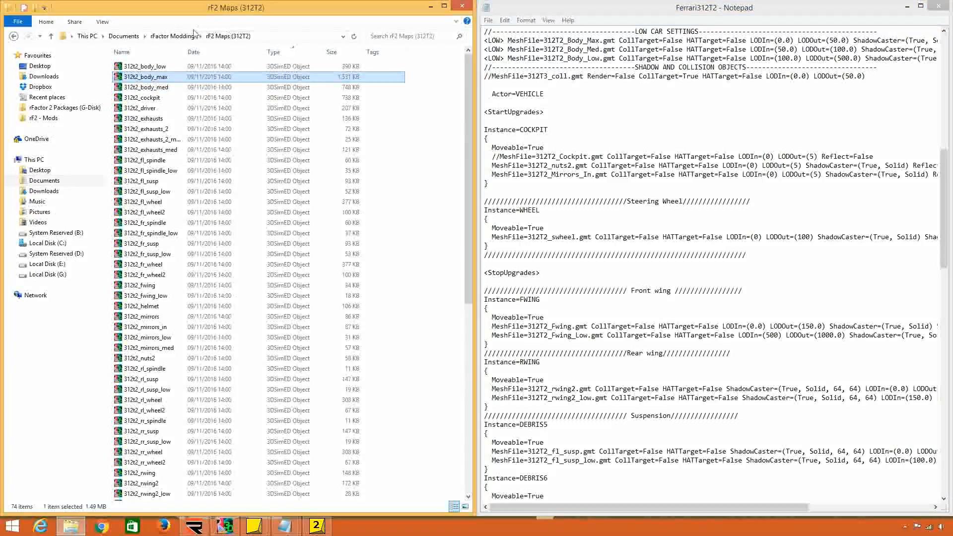
click(172, 36)
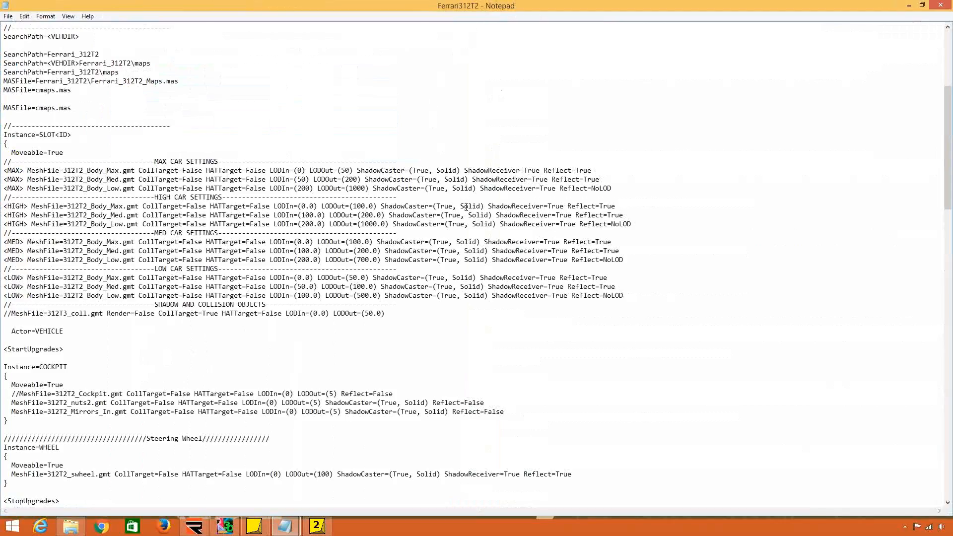
Review the LOD, shadow and reflection settings of all instances in the revised Ferrari312T2 file, from the body to the right rear spindle.
scroll(442, 190, down, 1)
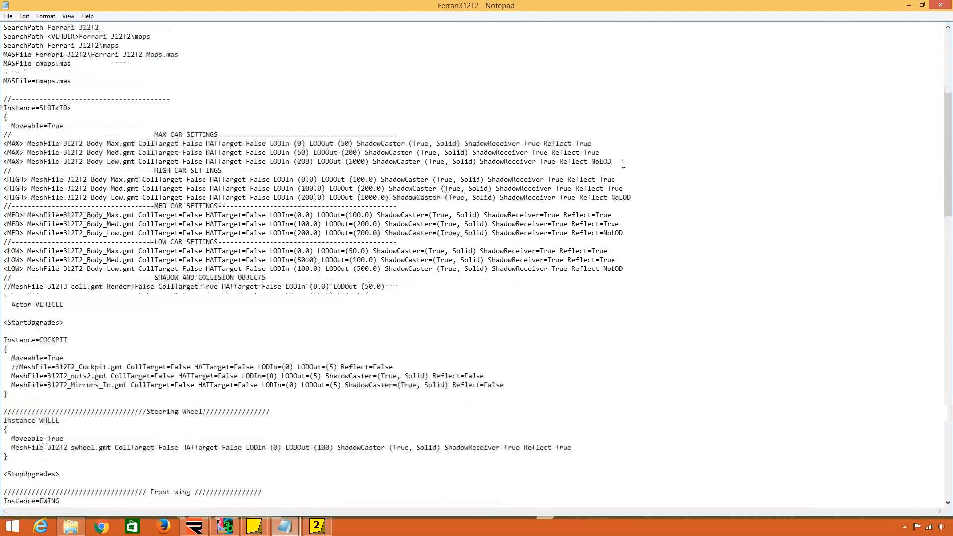
scroll(547, 245, down, 1)
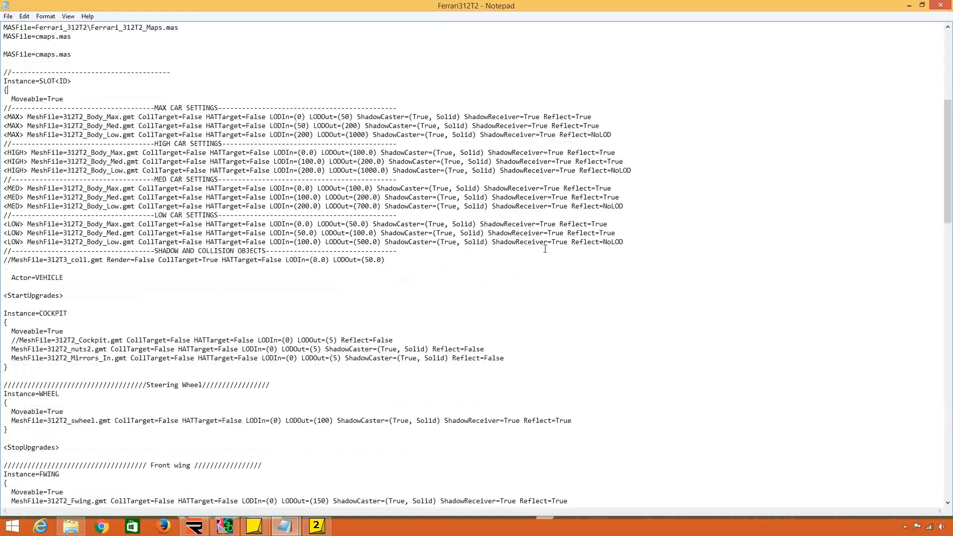
scroll(543, 251, down, 5)
scroll(541, 259, down, 8)
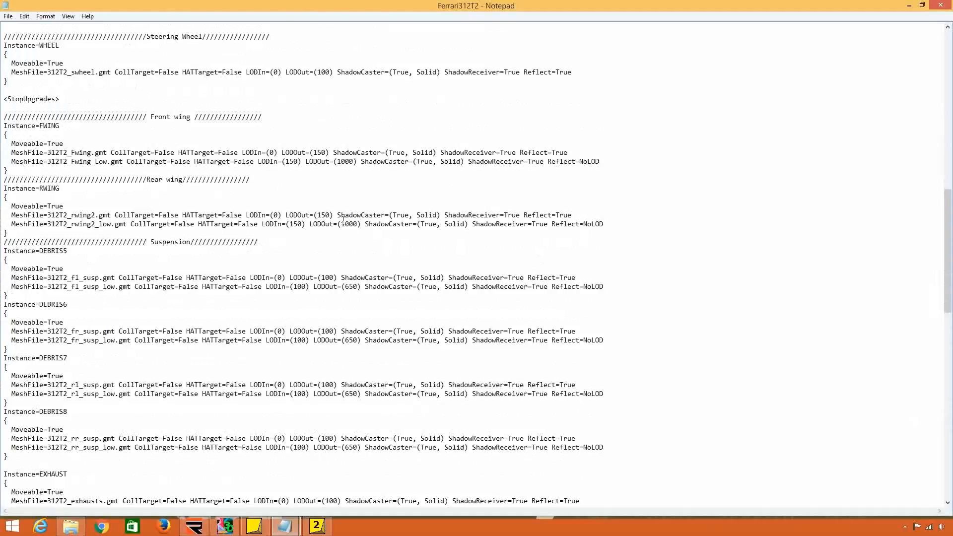
scroll(343, 222, down, 5)
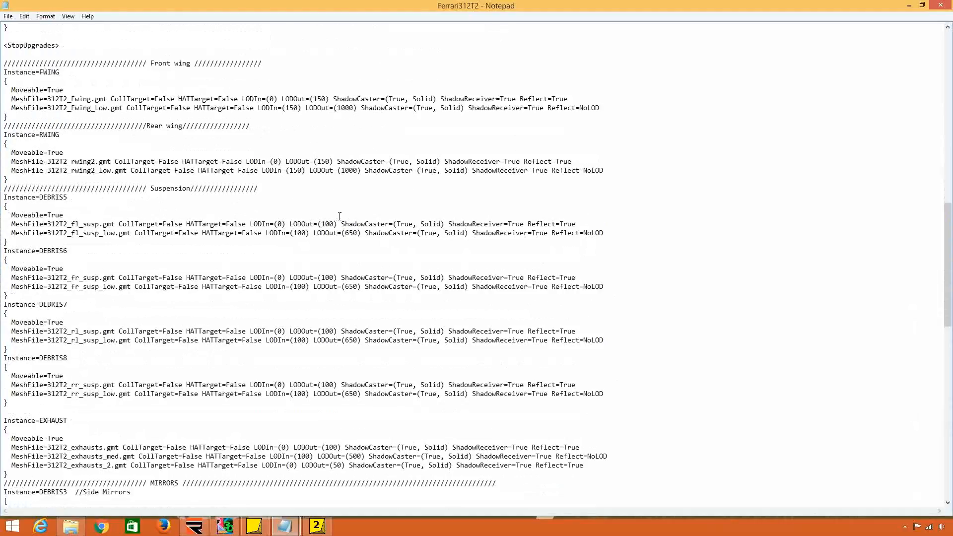
scroll(333, 220, down, 7)
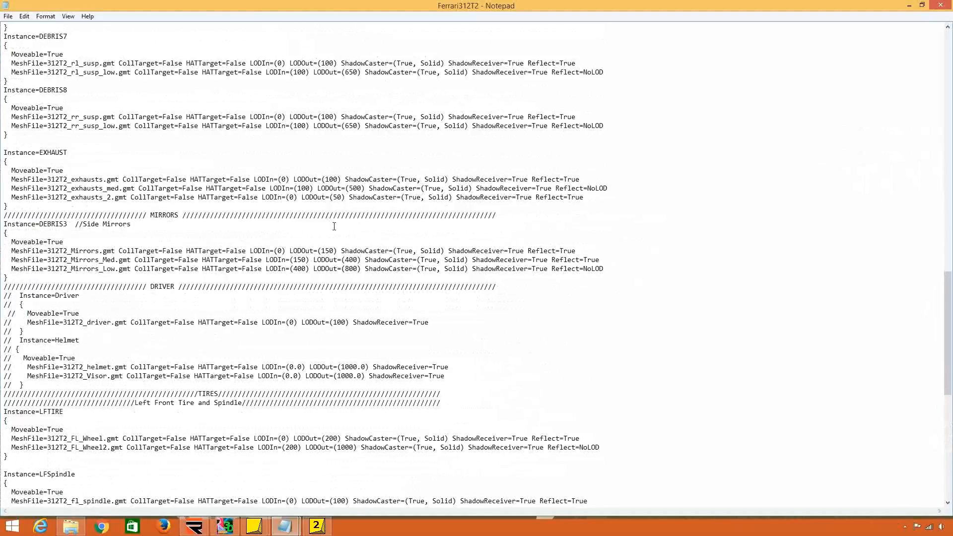
scroll(306, 224, down, 8)
scroll(251, 219, down, 2)
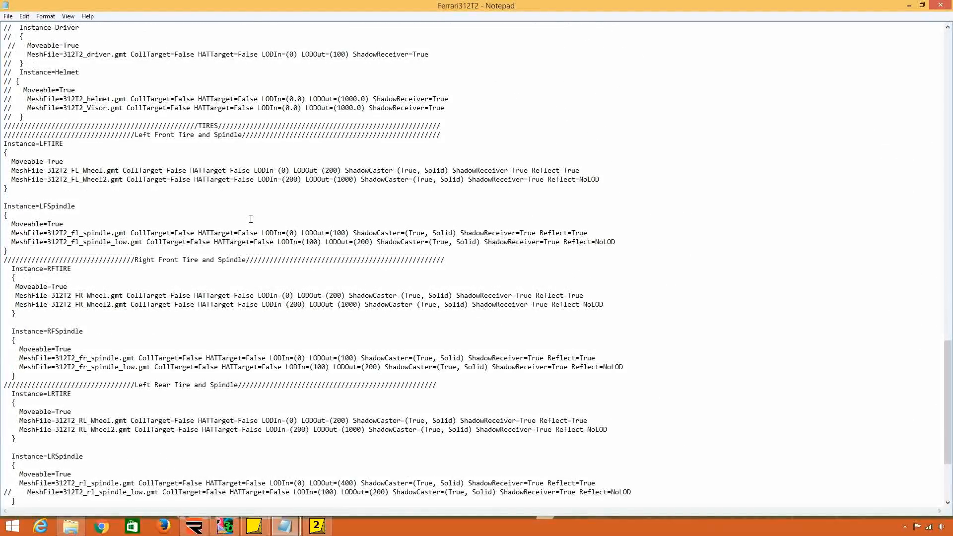
scroll(251, 219, down, 5)
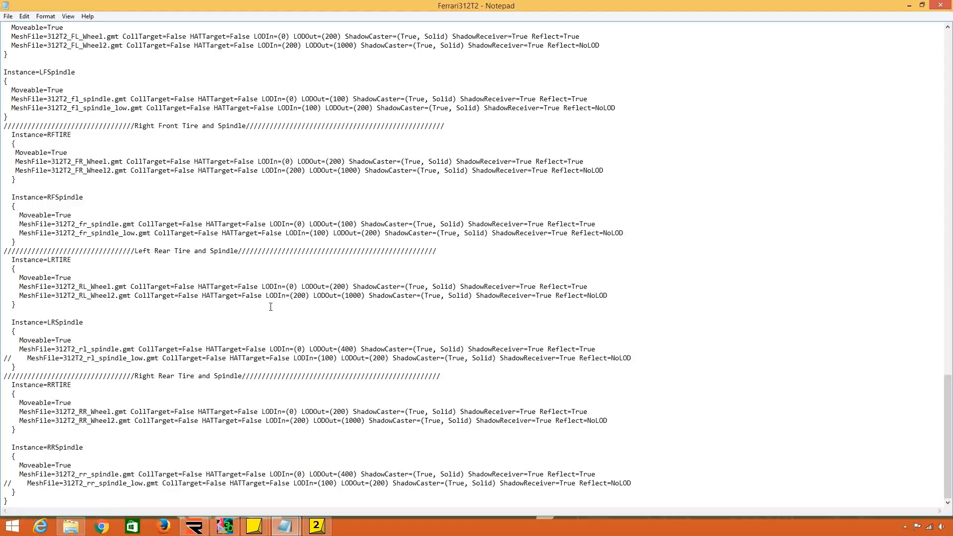
scroll(271, 307, up, 2)
scroll(199, 304, up, 11)
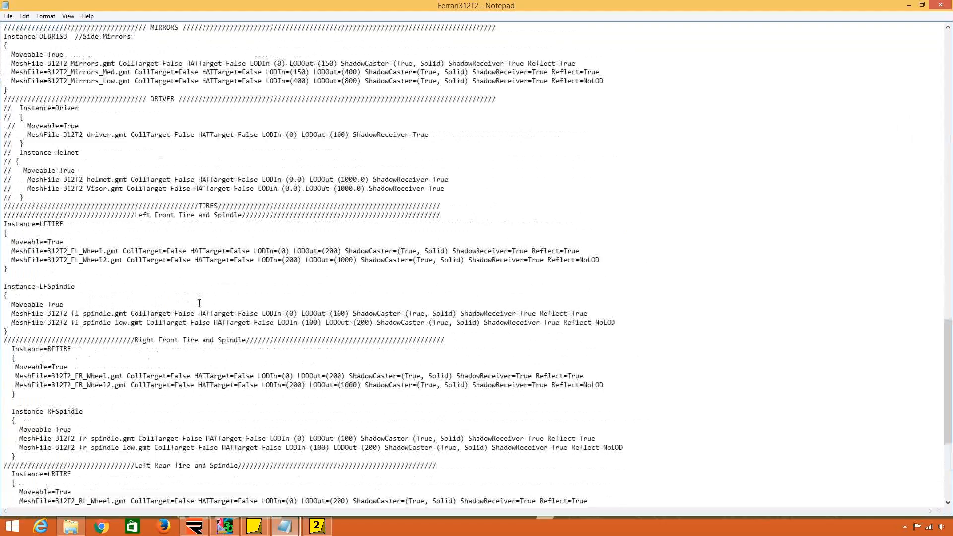
scroll(199, 303, up, 20)
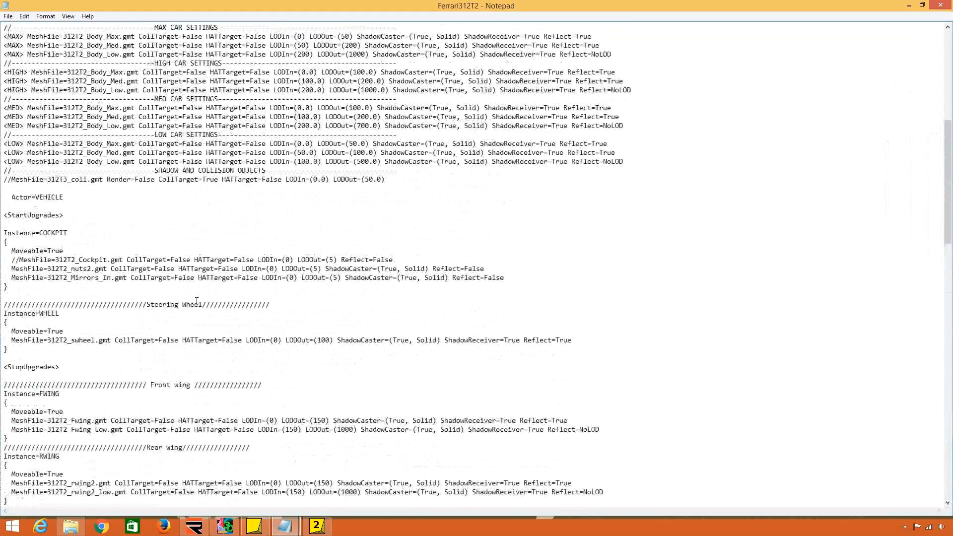
scroll(197, 307, up, 1)
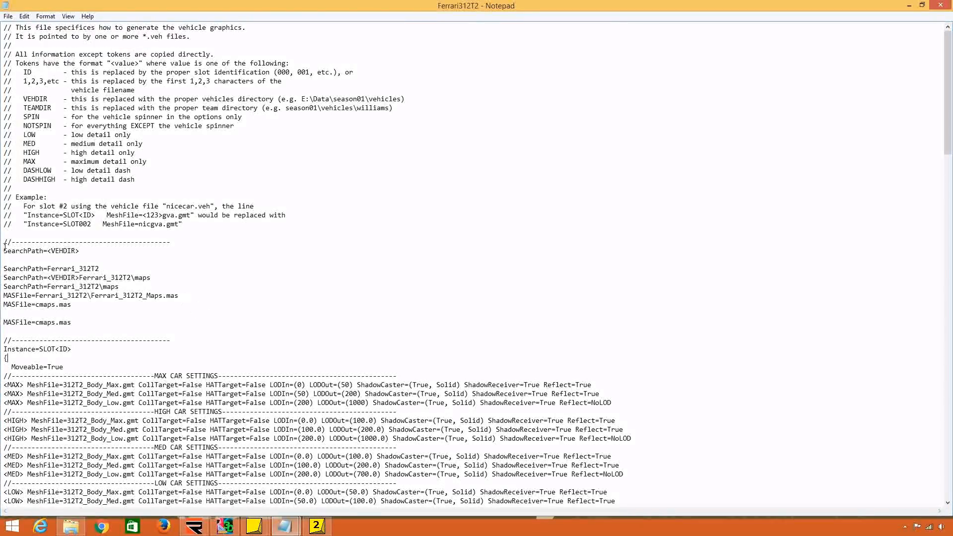
Delete the introductory comment block above the SearchPath section of Ferrari312T2 and save the file.
drag(4, 241, 2, 14)
key(Delete)
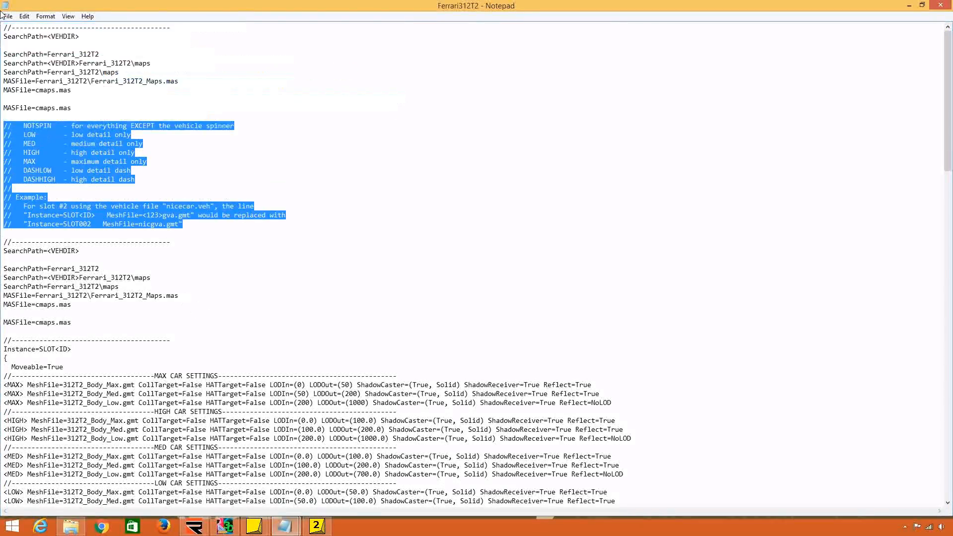
click(8, 16)
click(20, 50)
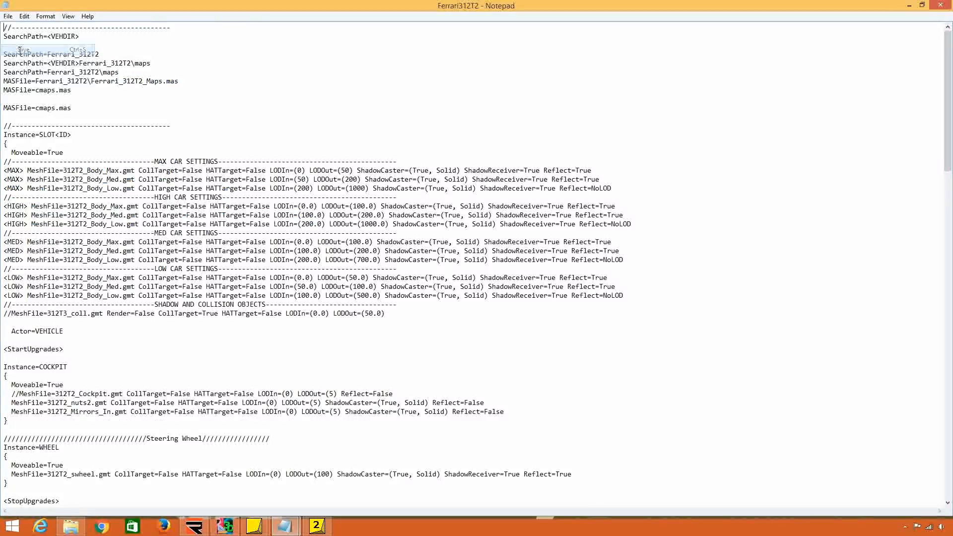
click(909, 5)
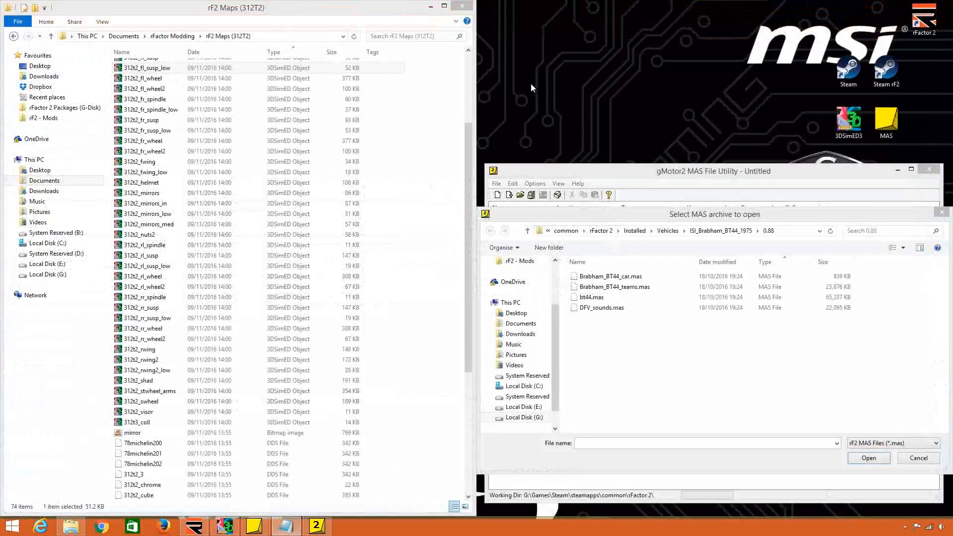
Open the Ferrari312T2 HDV file from the rF2 Physics folder in Notepad.
drag(407, 8, 951, 37)
double_click(629, 12)
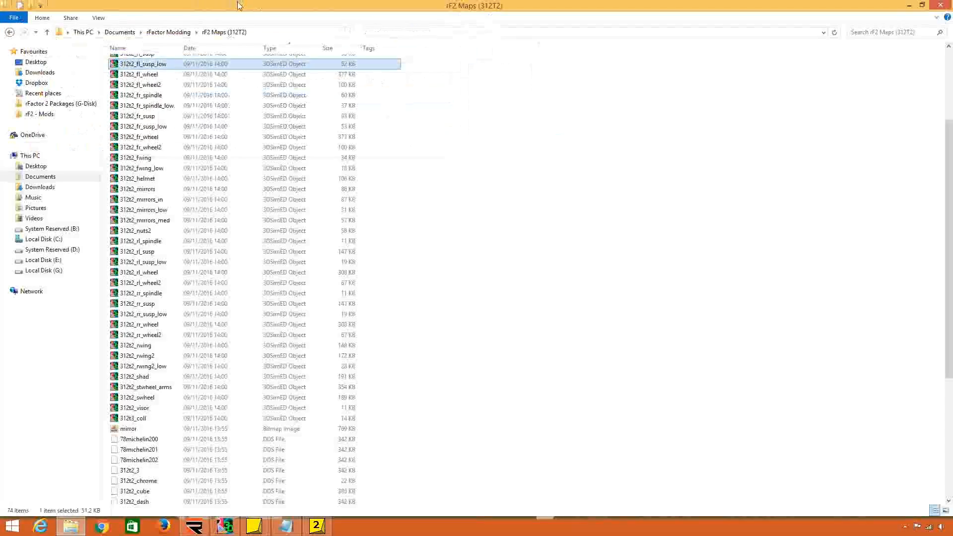
click(166, 32)
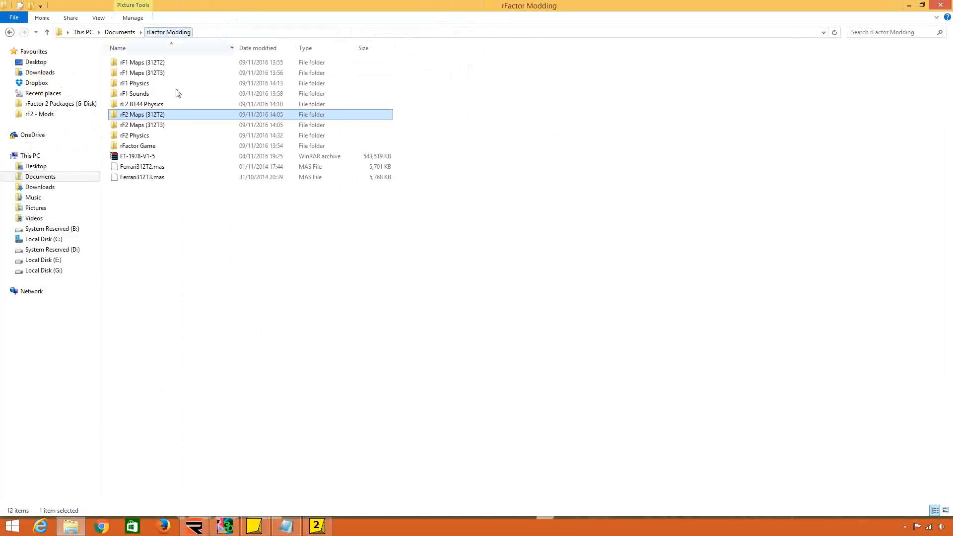
double_click(188, 135)
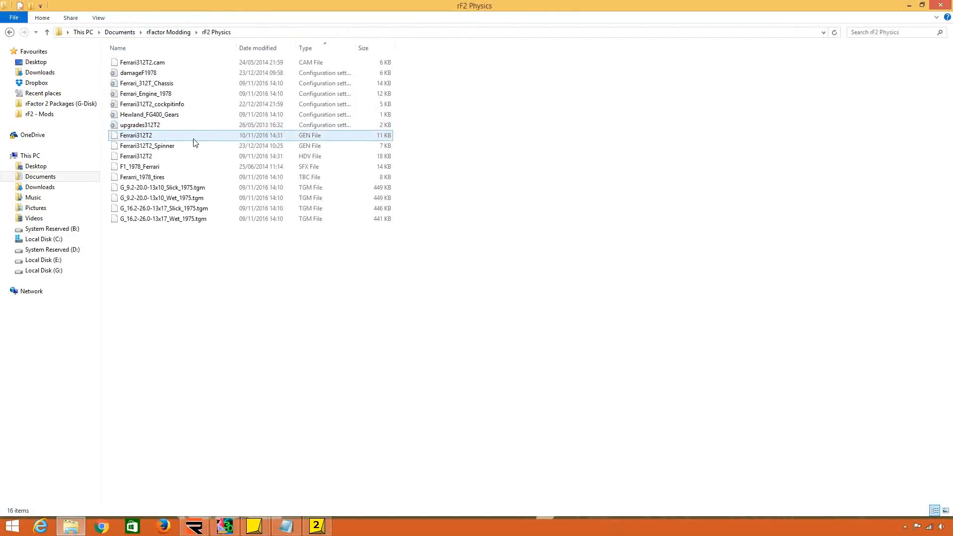
right_click(216, 164)
mouse_move(234, 187)
click(392, 192)
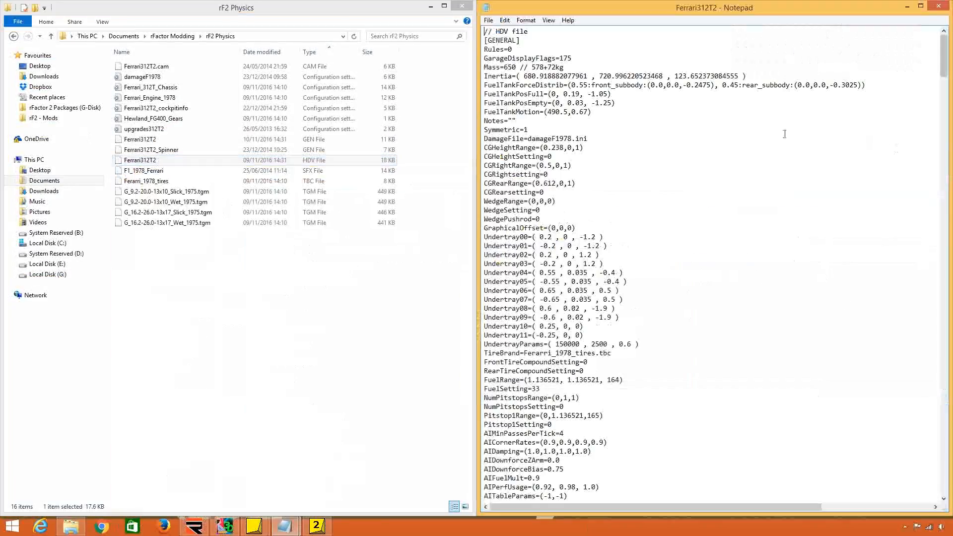
Find the GearFile entry in the [DRIVELINE] section of the Ferrari312T2 HDV file.
click(625, 156)
scroll(620, 209, down, 18)
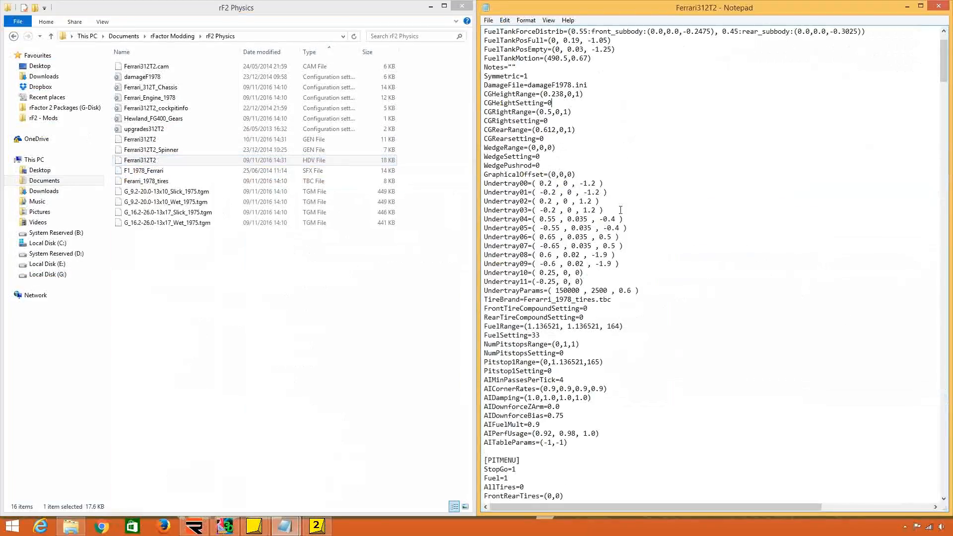
click(233, 118)
click(665, 273)
scroll(665, 276, down, 14)
scroll(665, 276, down, 20)
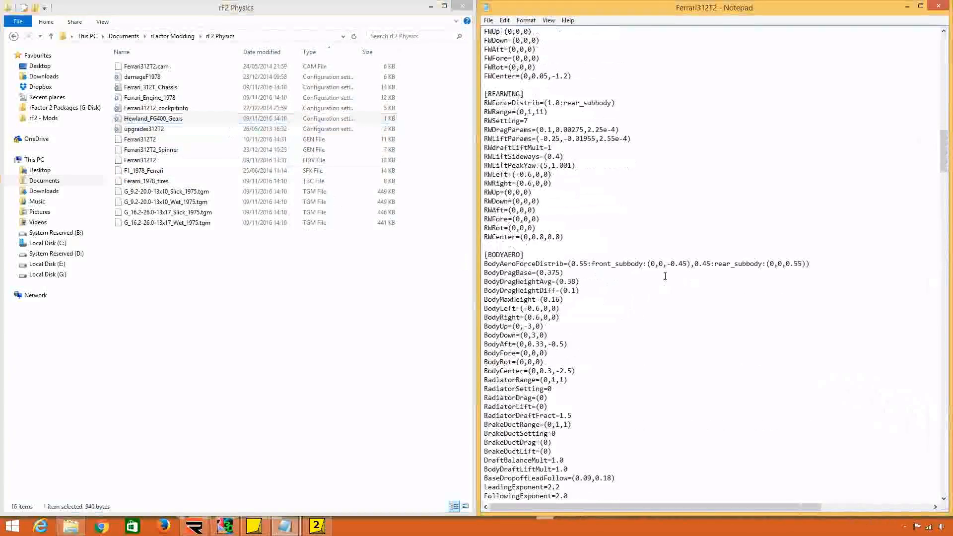
scroll(665, 275, down, 20)
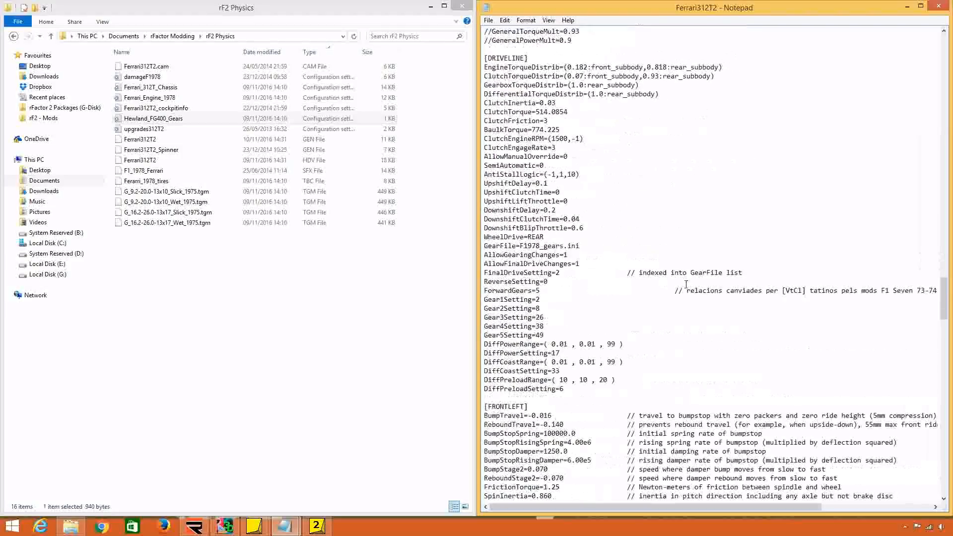
drag(564, 245, 521, 245)
Rename the Hewland_FG400_Gears file as Ferrari312T2_Gears and set the HDV file's GearFile entry to Ferrari312T2_Gears.ini.
right_click(175, 118)
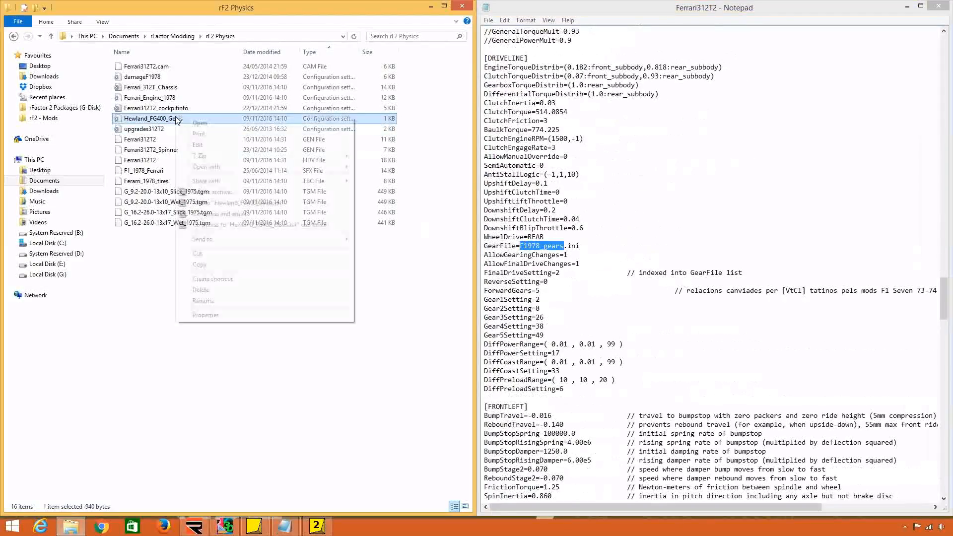
click(225, 300)
key(shift+Left)
key(shift+Left)
key(shift+Left)
key(shift+Left)
key(shift+Left)
key(shift+Left)
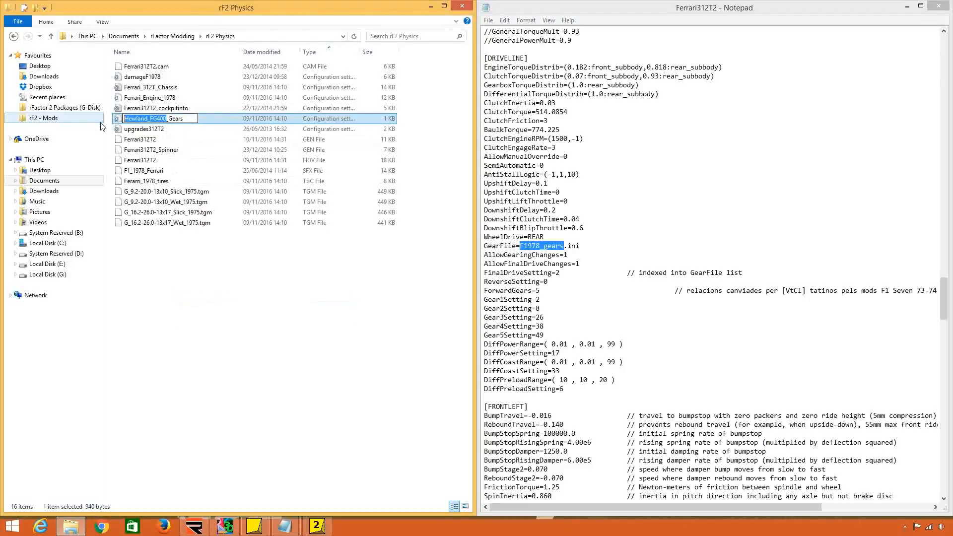
text(Fw)
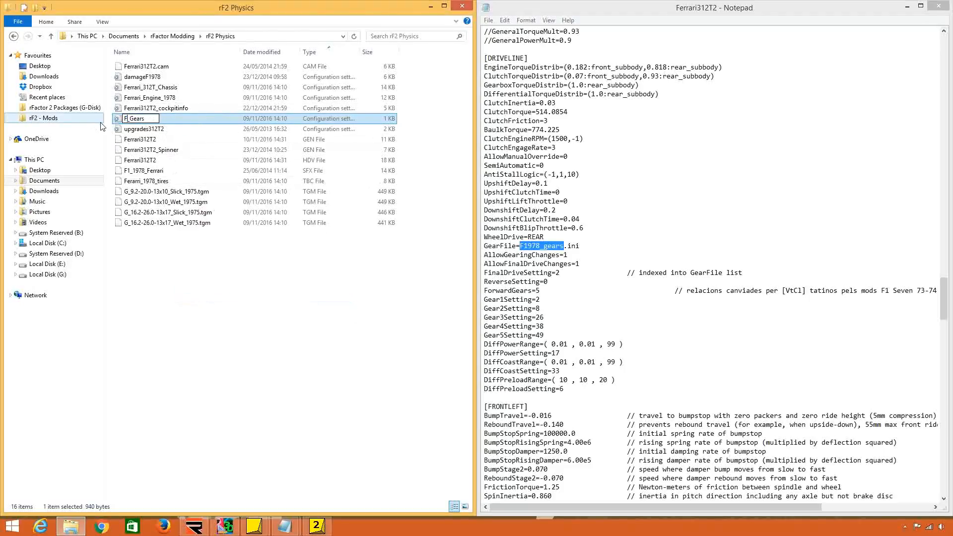
key(BackSpace)
text(errari312T2)
key(ctrl+a)
key(ctrl+c)
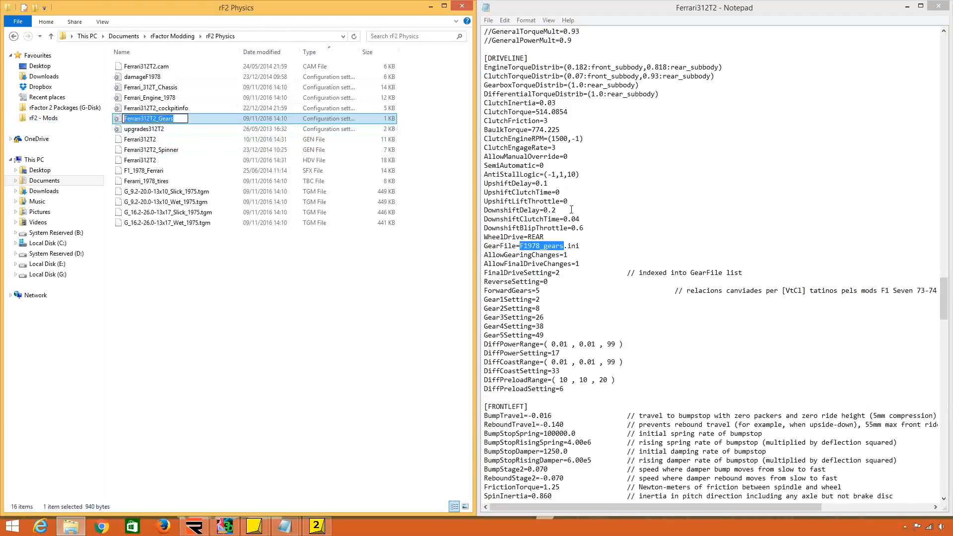
drag(564, 246, 519, 245)
key(ctrl+v)
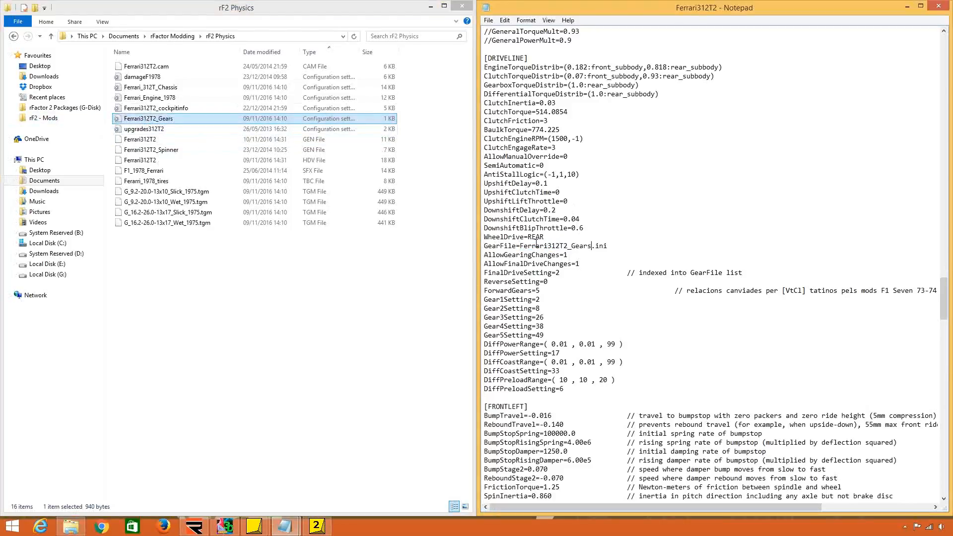
Open the bt44 HDV file from the rF2 BT44 Physics folder beside Ferrari312T2 and show its gear settings.
click(172, 36)
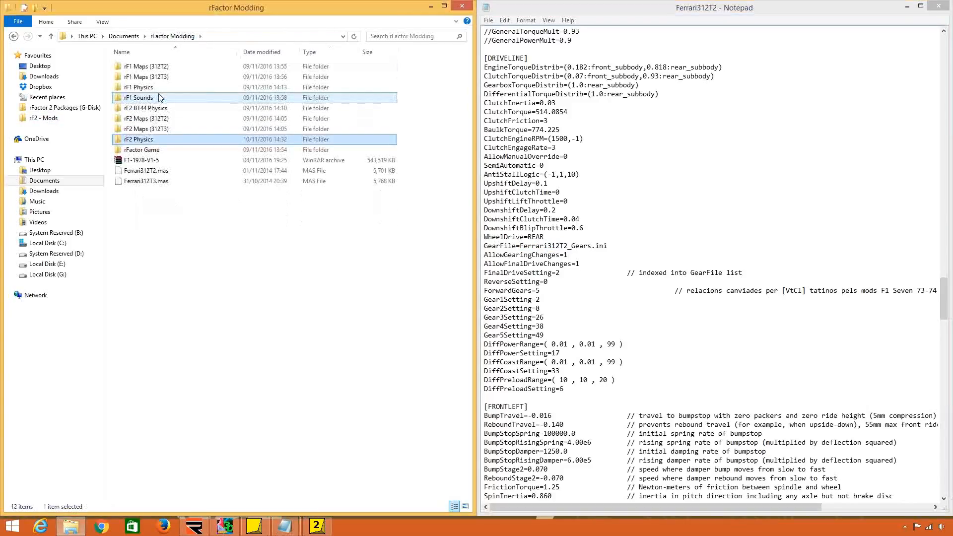
double_click(166, 108)
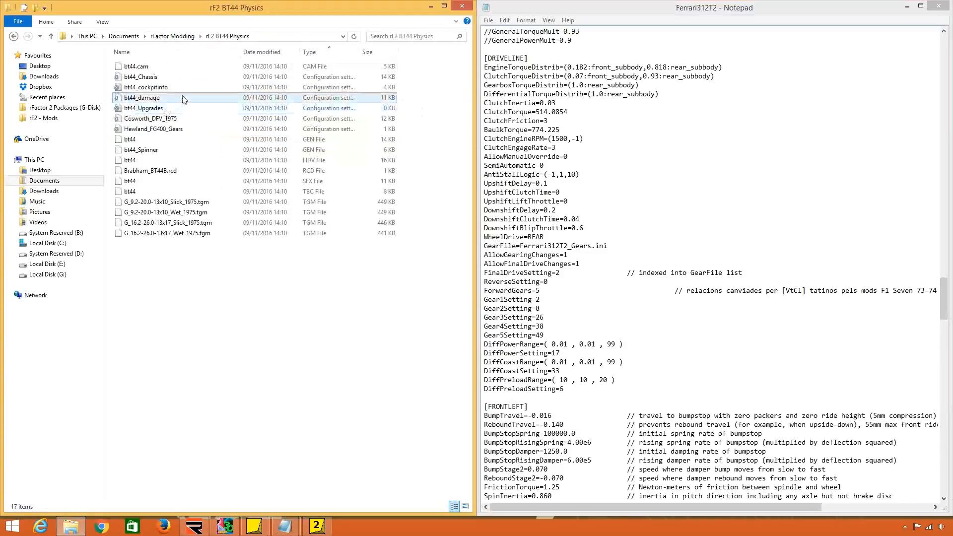
right_click(214, 160)
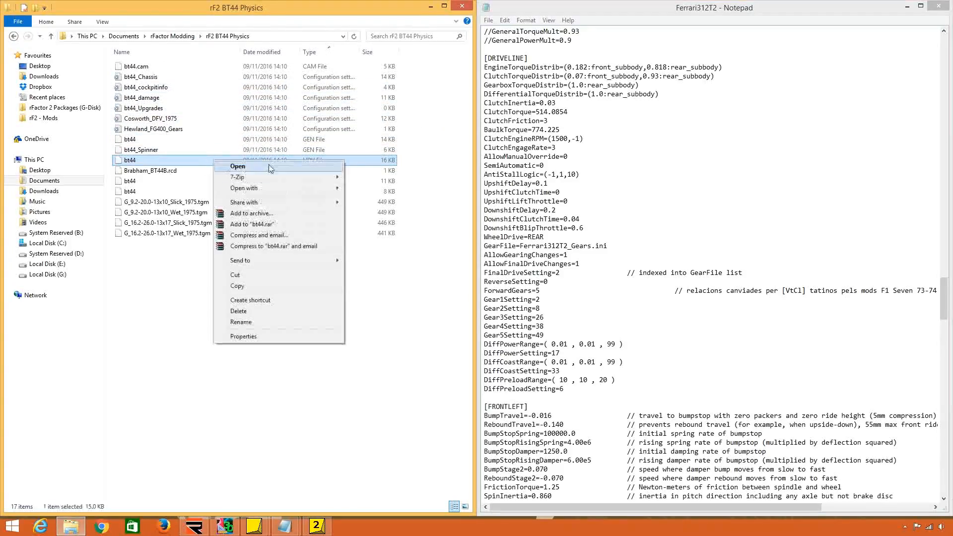
mouse_move(298, 188)
click(377, 187)
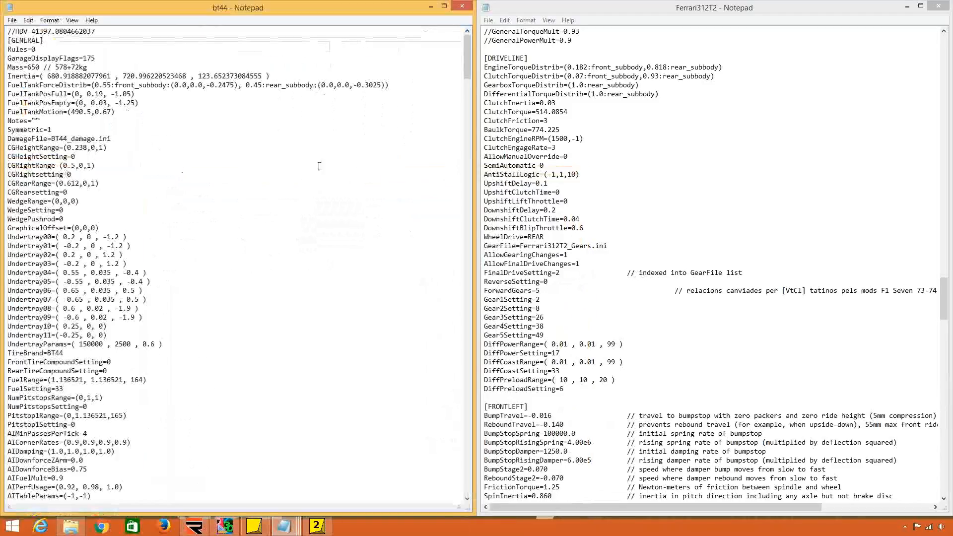
drag(468, 59, 455, 331)
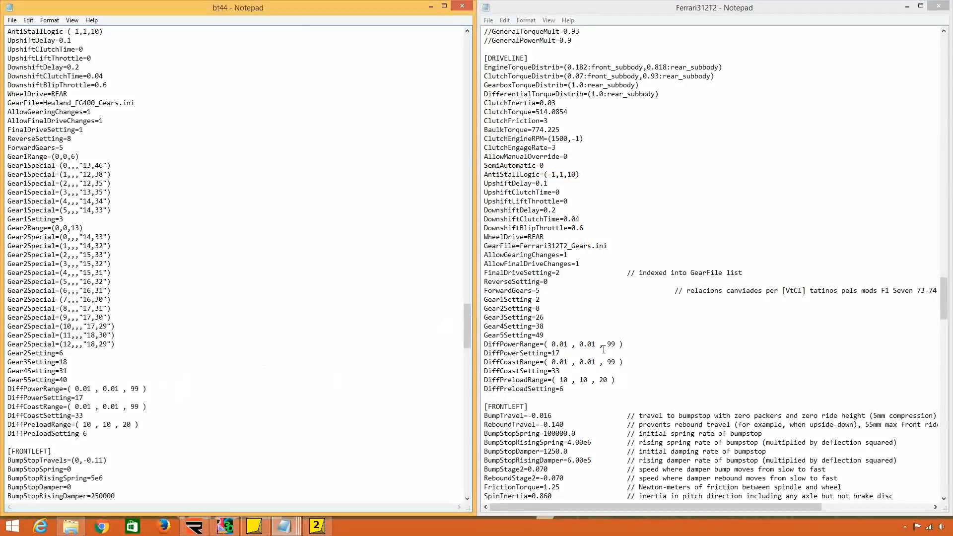
Replace the Ferrari312T2 HDV gear settings, from AllowGearingChanges to Gear5Setting, with the corresponding lines copied from the bt44 HDV file.
click(563, 353)
click(71, 372)
drag(73, 383, 159, 104)
key(ctrl+c)
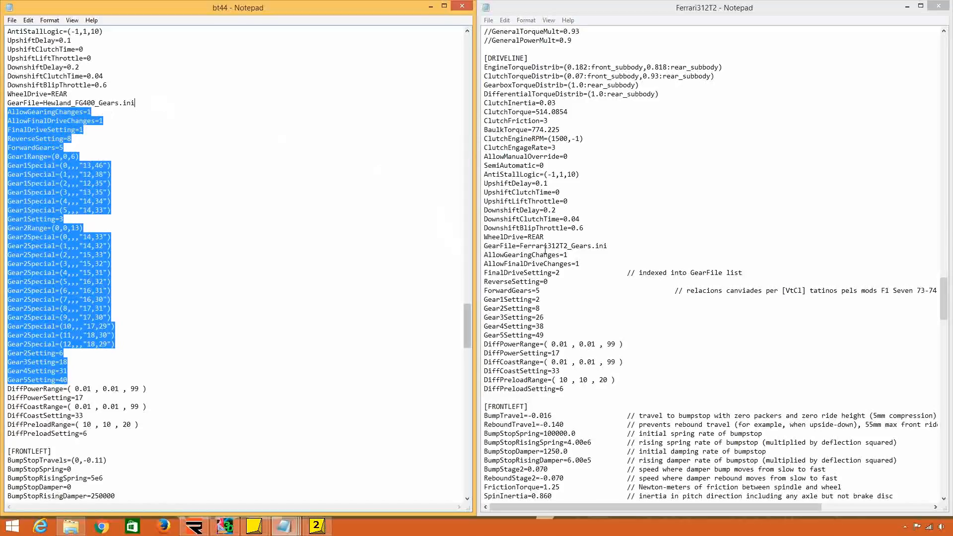
click(608, 245)
drag(607, 246, 552, 331)
key(ctrl+v)
scroll(552, 330, down, 4)
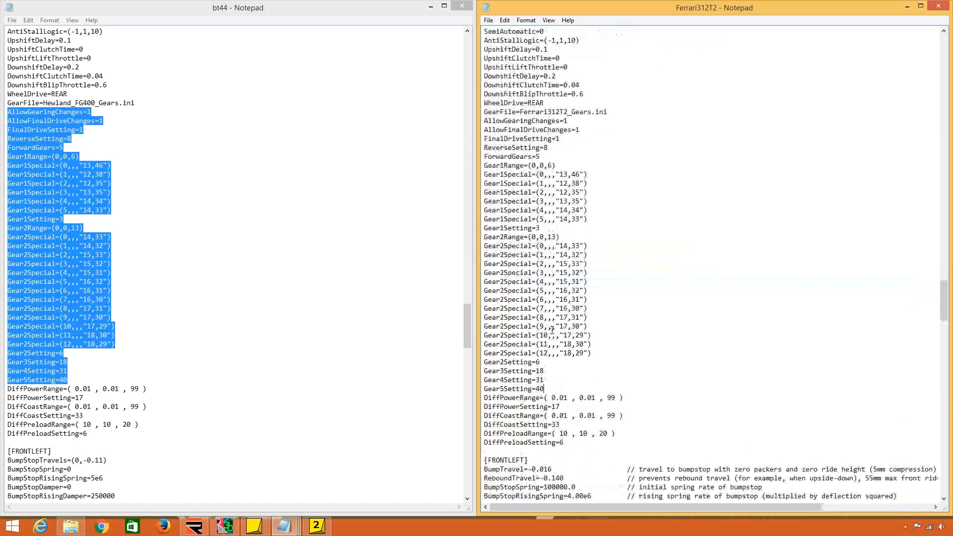
scroll(552, 306, up, 5)
scroll(552, 298, down, 1)
Save the Ferrari312T2 HDV file and close both it and the bt44 HDV file.
click(490, 21)
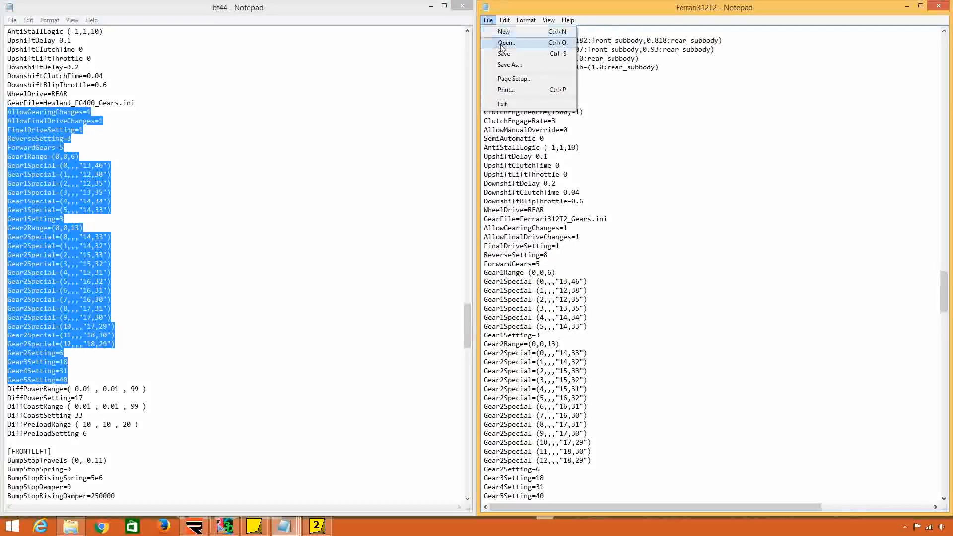
click(502, 53)
scroll(502, 53, up, 1)
click(462, 6)
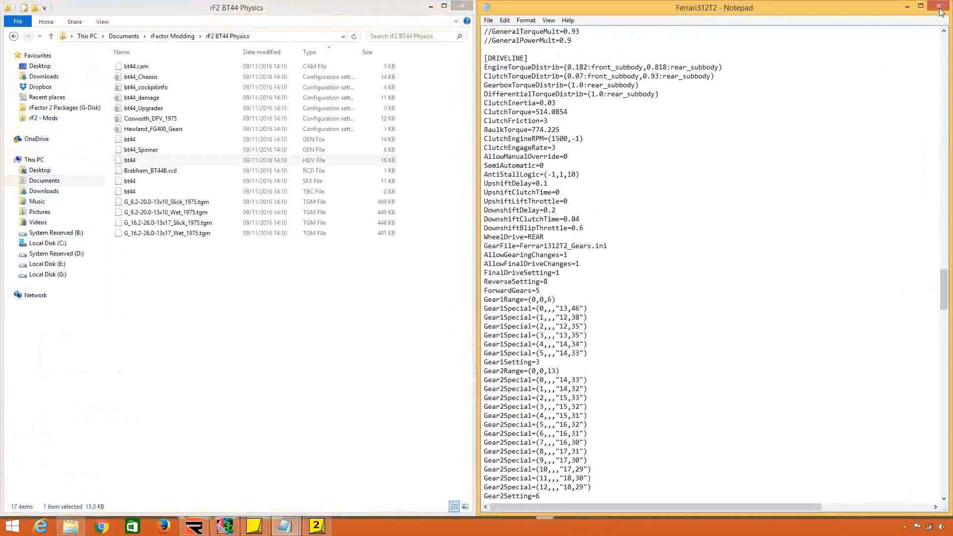
click(938, 7)
Open the Ferrari312T2_cockpitinfo file from the rF2 Physics folder and place its window beside the folder window.
click(331, 296)
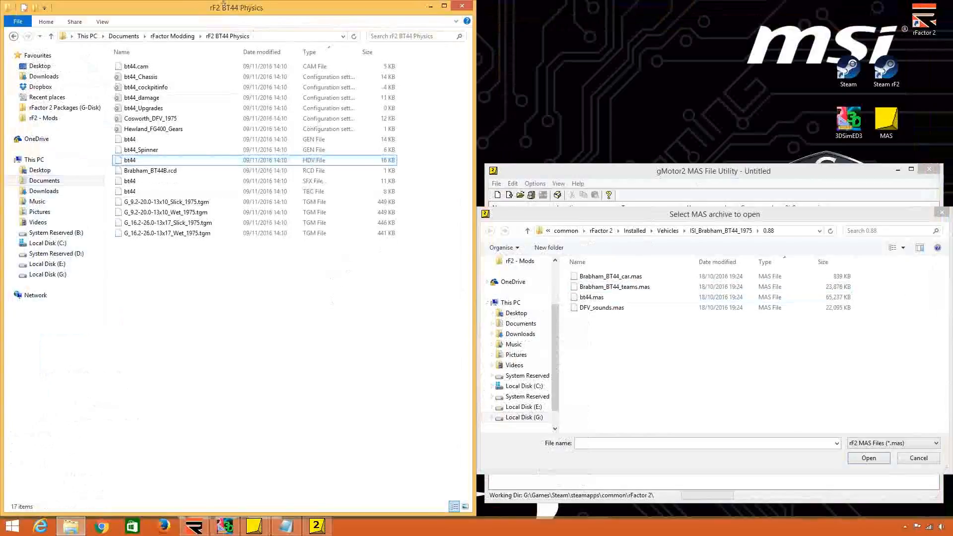
click(173, 36)
double_click(197, 142)
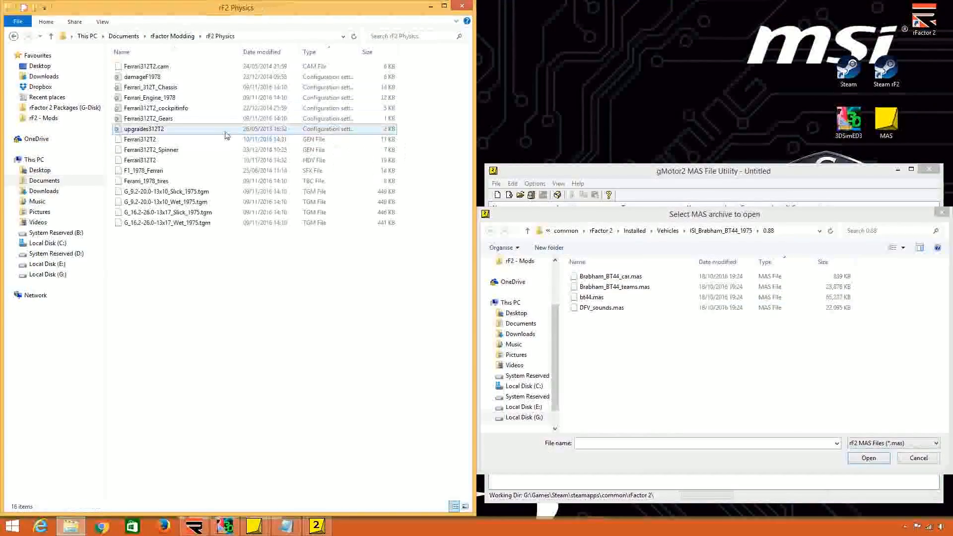
click(222, 110)
double_click(222, 111)
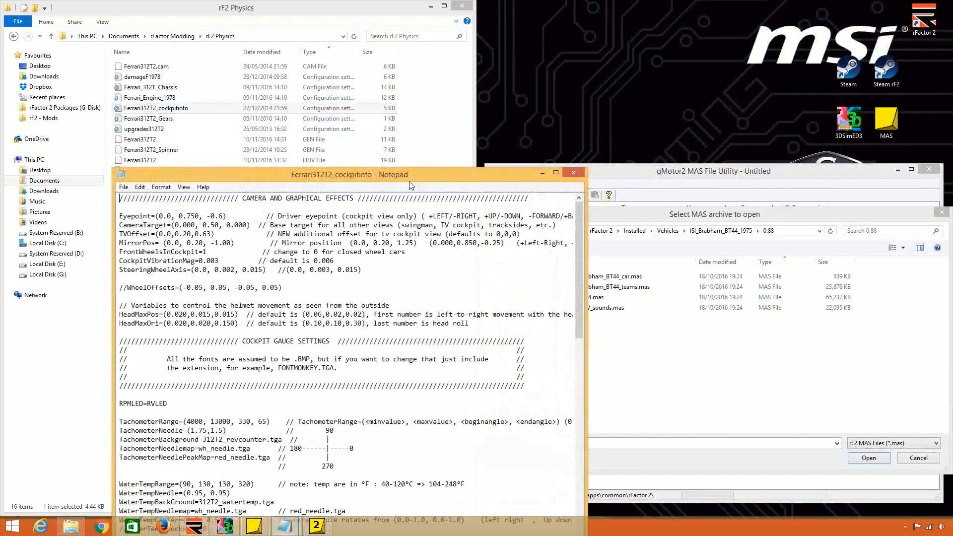
drag(398, 176, 952, 161)
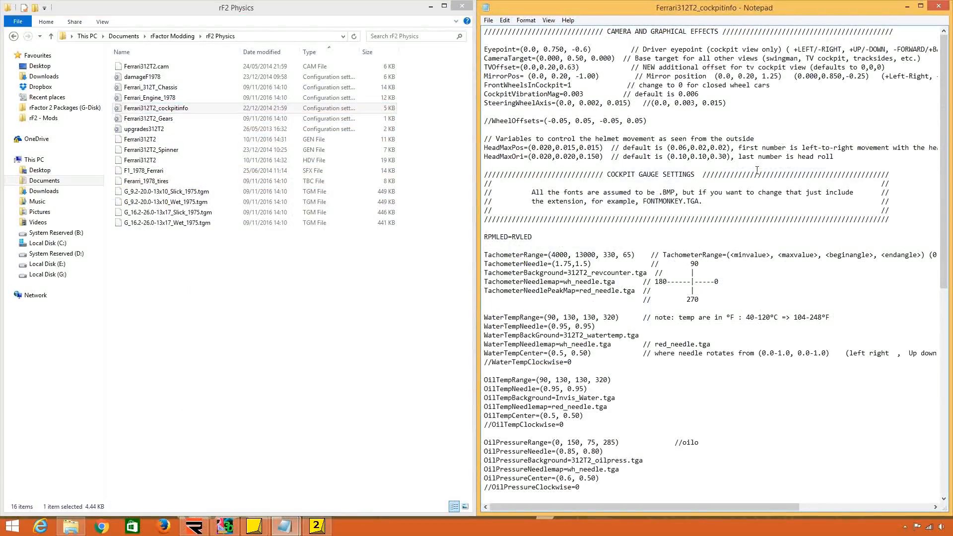
Examine the Eyepoint, CameraTarget and TVOffset entries and their comments in the camera and graphical effects section.
drag(485, 49, 585, 50)
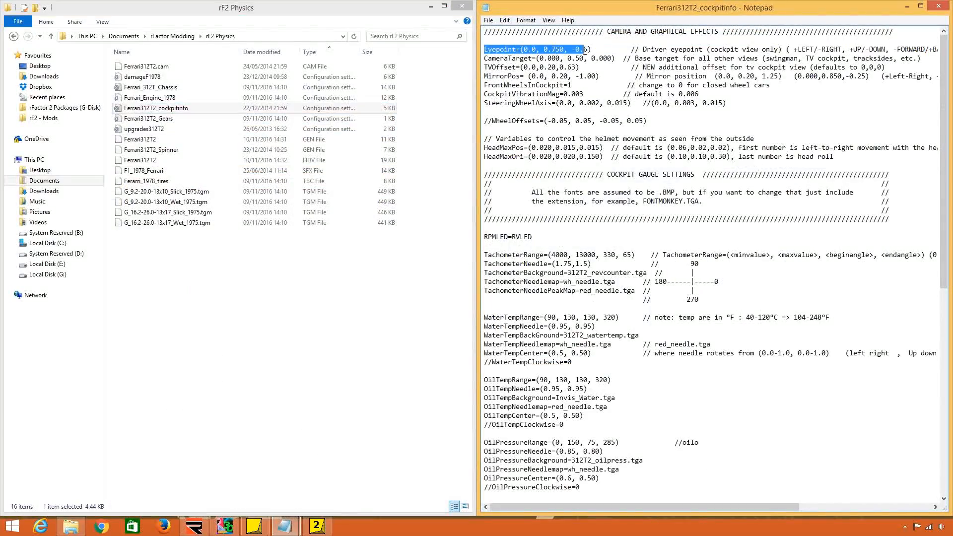
click(585, 50)
drag(822, 49, 921, 47)
click(921, 48)
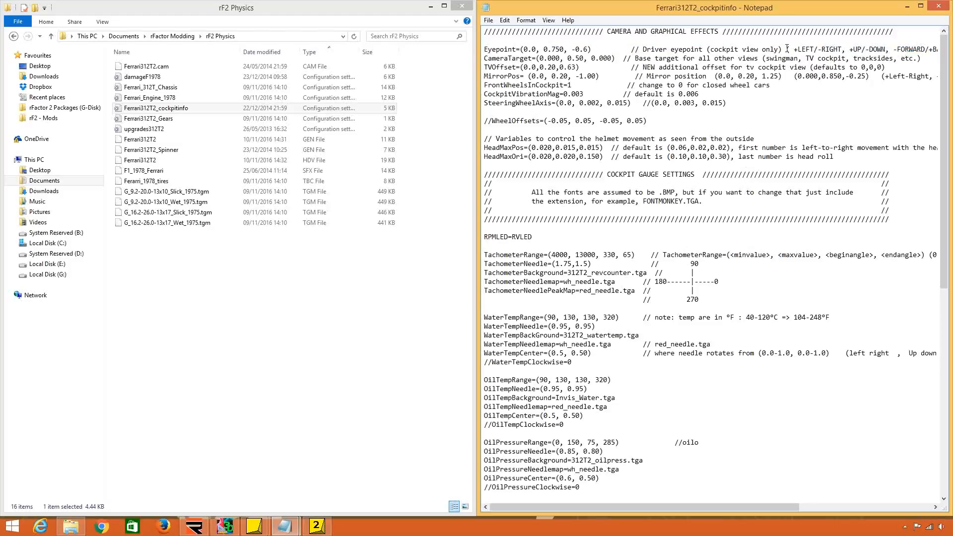
drag(536, 50, 564, 48)
drag(571, 49, 586, 49)
click(576, 60)
drag(489, 57, 532, 57)
drag(922, 58, 764, 58)
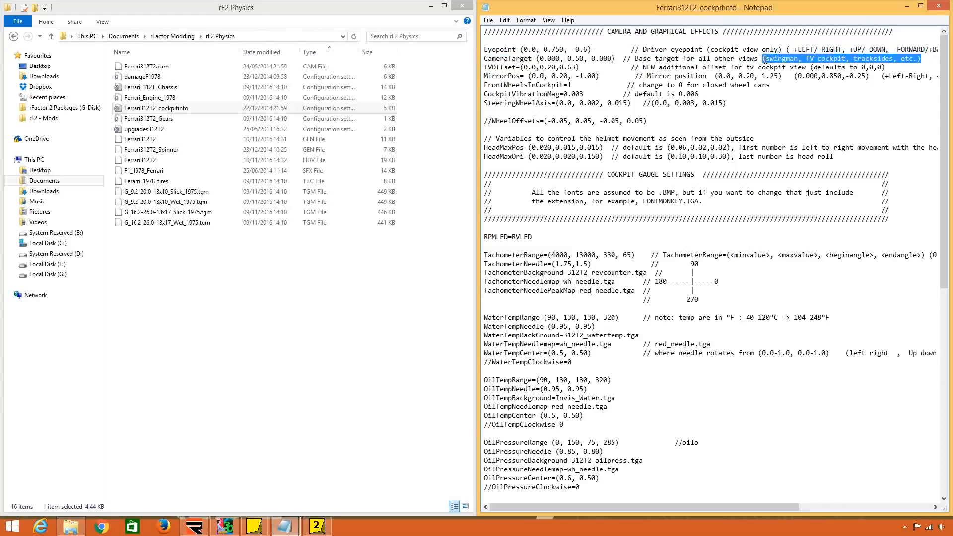
click(809, 76)
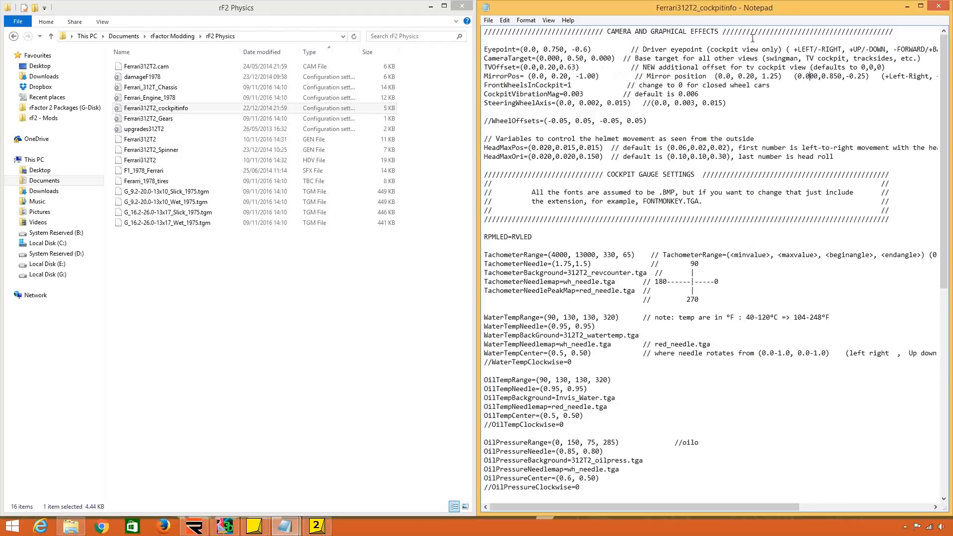
click(704, 68)
drag(548, 67, 552, 69)
click(565, 67)
Remove the extra space before the opening bracket of the MirrorPos entry.
drag(603, 76, 528, 58)
click(529, 58)
click(591, 94)
click(529, 77)
key(BackSpace)
Examine the FrontWheelsInCockpit entry in the camera and graphical effects section.
click(578, 105)
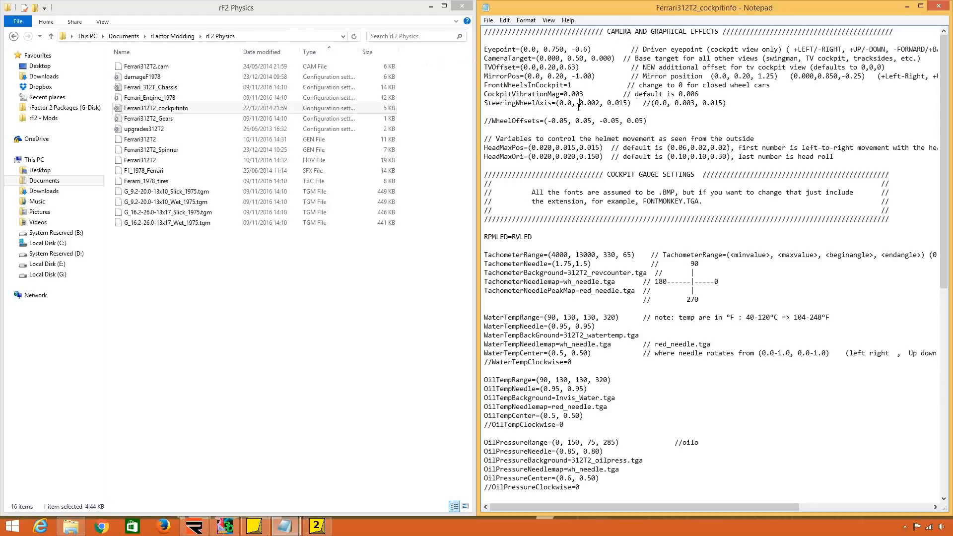
drag(557, 86, 484, 86)
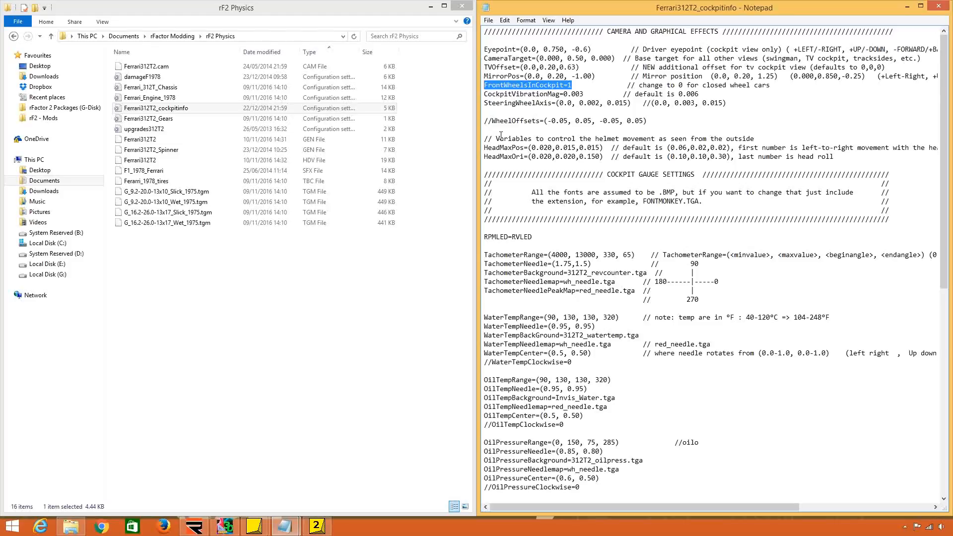
Examine the CockpitVibrationMag and SteeringWheelAxis values in the Ferrari312T2_cockpitinfo file.
click(566, 95)
key(shift+Left)
key(shift+Left)
key(shift+Left)
key(shift+Left)
key(shift+Left)
key(shift+Left)
key(shift+Left)
key(shift+Left)
key(shift+Left)
key(shift+Left)
key(shift+Left)
key(shift+Left)
key(shift+Left)
key(shift+Left)
key(shift+Left)
key(shift+Left)
key(shift+Left)
key(shift+Left)
key(shift+Left)
key(shift+Left)
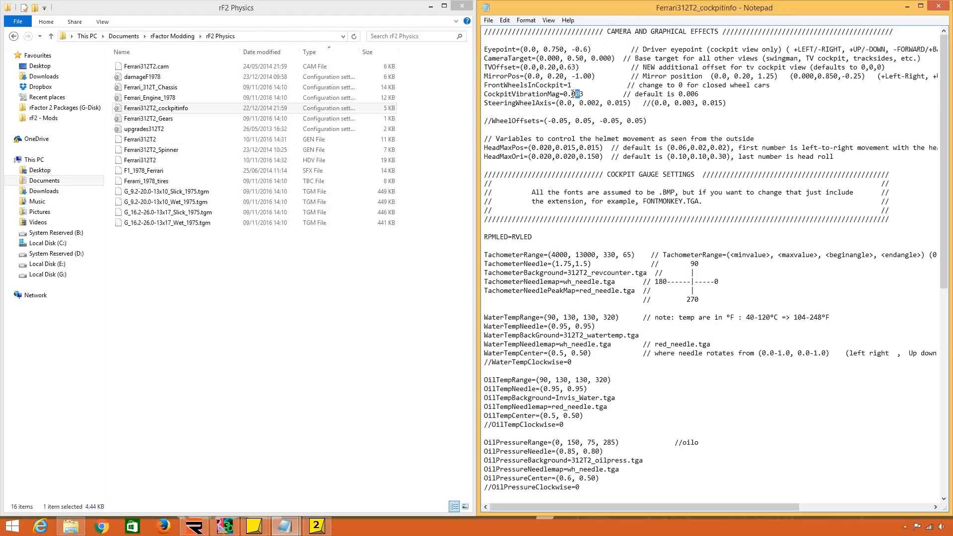
click(550, 102)
drag(494, 103, 549, 103)
click(550, 103)
click(601, 111)
drag(632, 102, 555, 103)
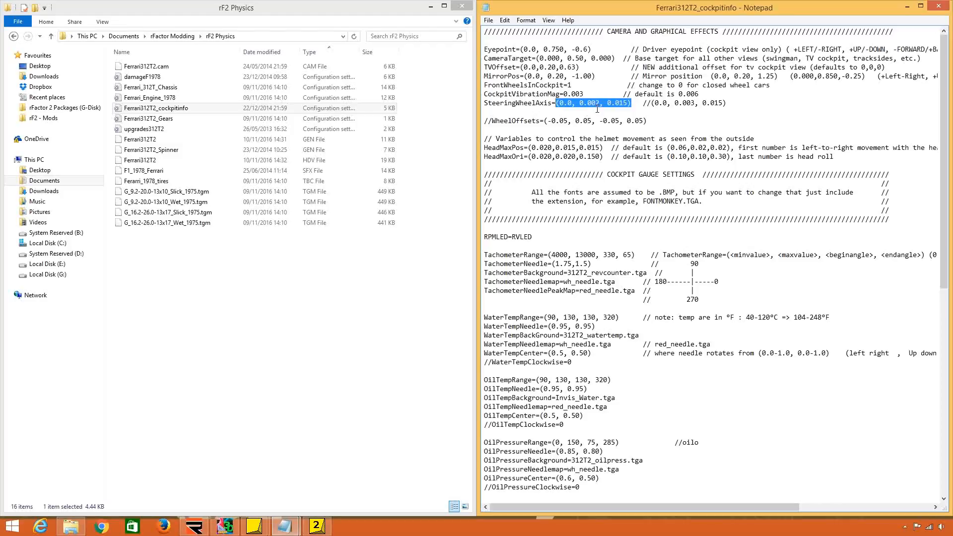
Delete the commented-out WheelOffsets line from the Ferrari312T2_cockpitinfo file.
click(519, 124)
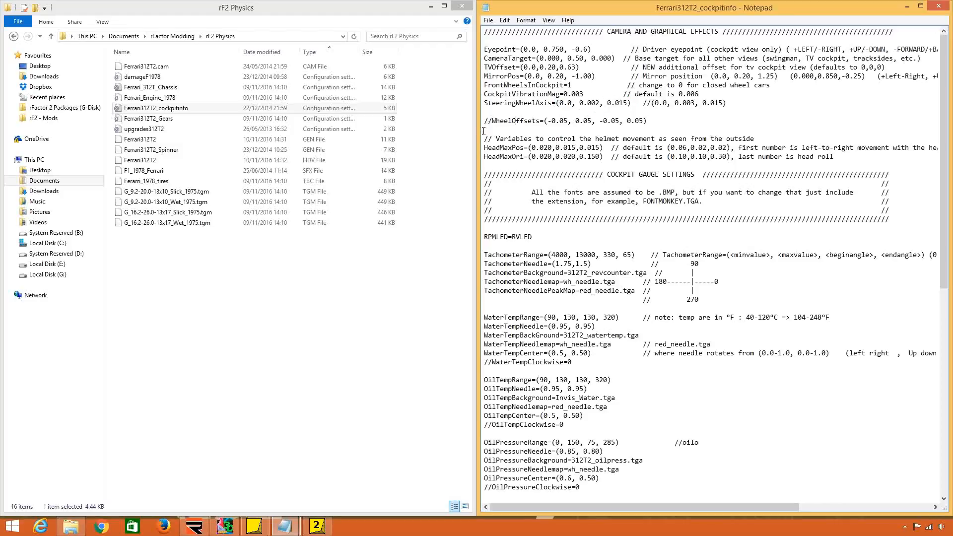
drag(484, 130, 486, 115)
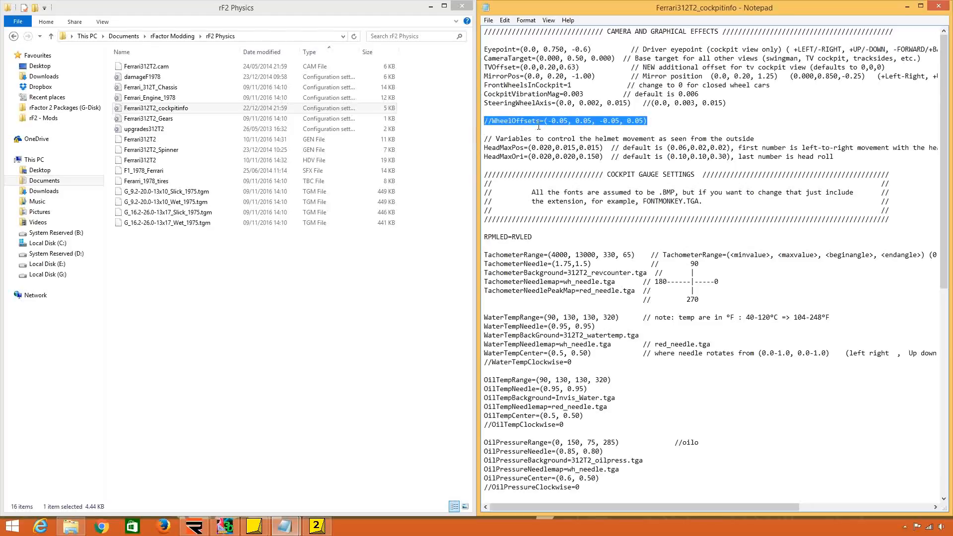
key(Delete)
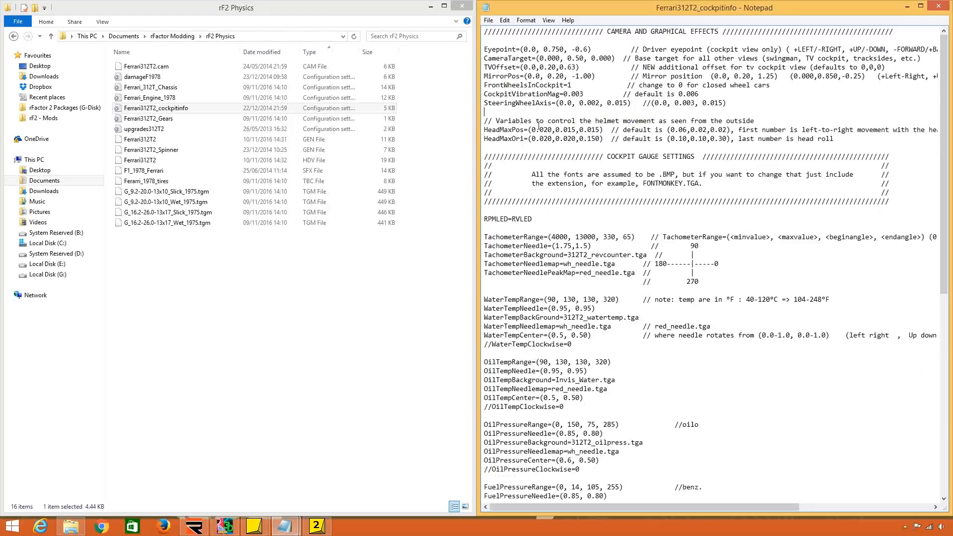
Open bt44_cockpitinfo from the rF2 BT44 Physics folder beside the Ferrari file and compare the HeadMaxPos and HeadMaxOri lines.
mouse_move(517, 130)
mouse_down()
mouse_move(542, 138)
mouse_move(509, 140)
mouse_move(521, 144)
mouse_up()
click(515, 131)
click(600, 138)
click(172, 36)
double_click(158, 108)
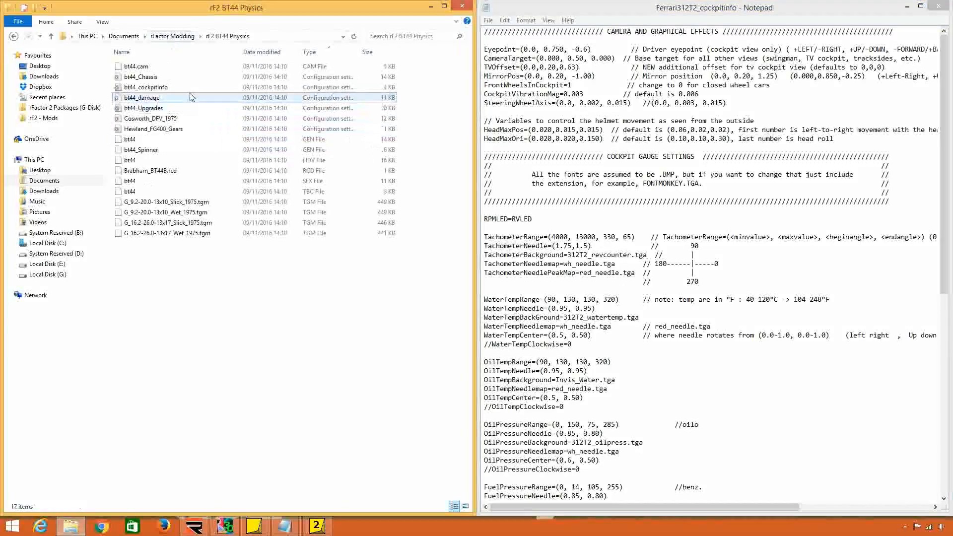
double_click(191, 87)
drag(329, 177, 1, 188)
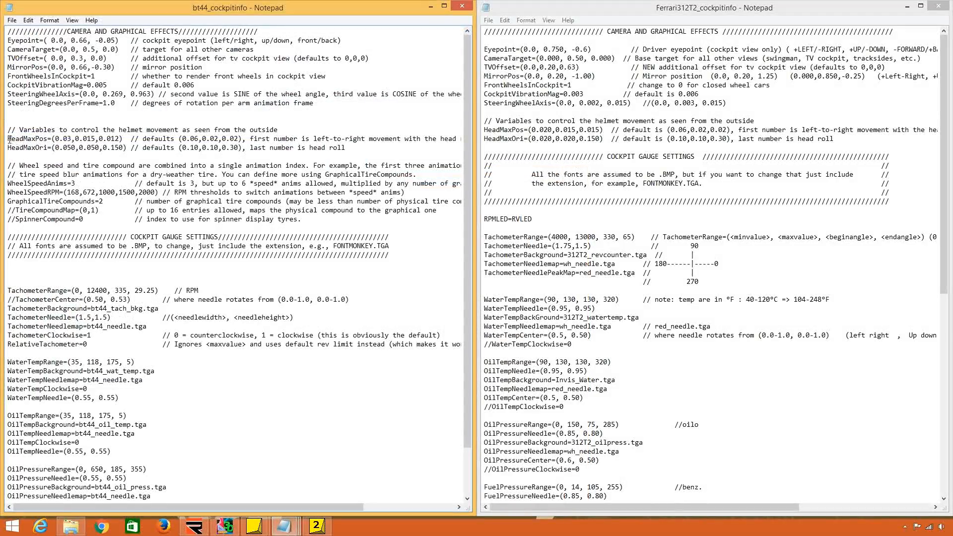
drag(7, 139, 132, 147)
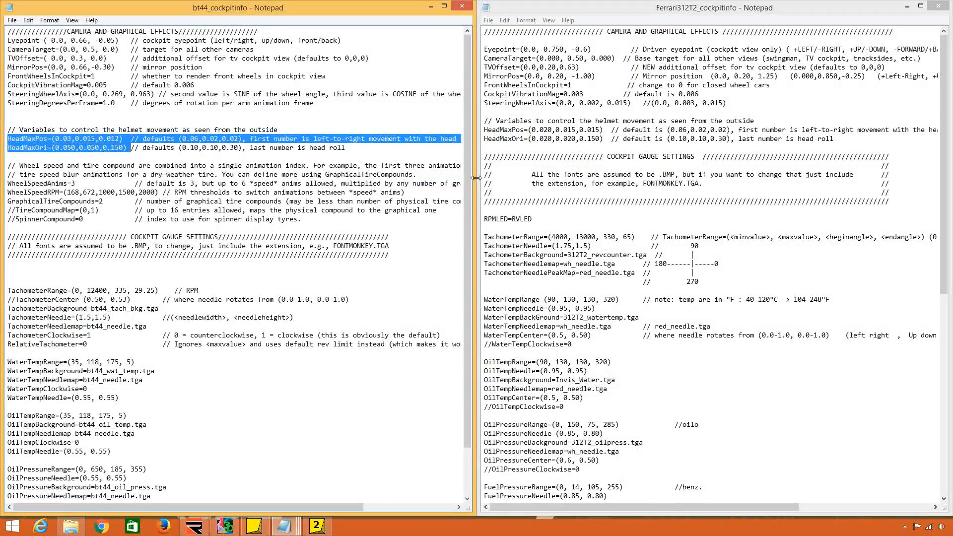
Examine the Ferrari file's RPMLED entry and compare it with the gauge settings in bt44_cockpitinfo.
click(517, 133)
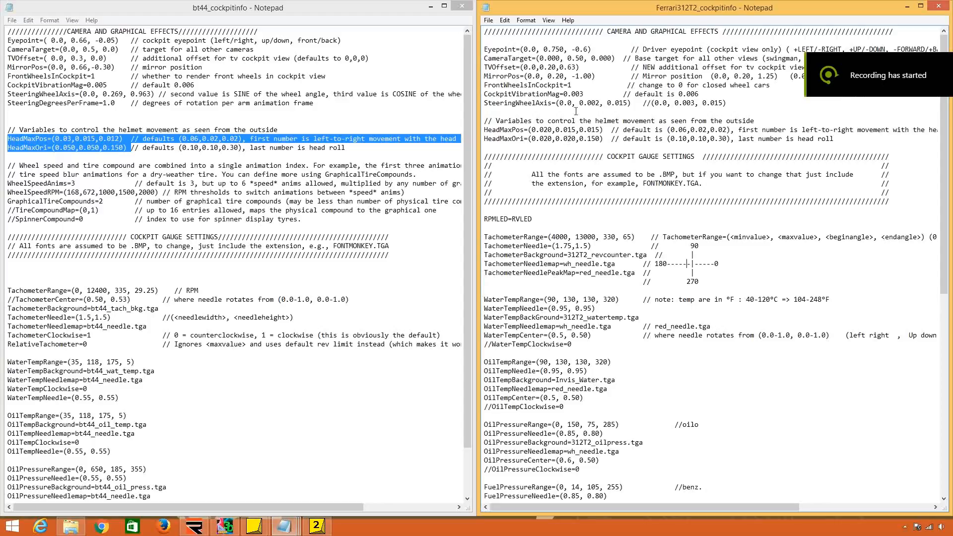
drag(508, 220, 484, 220)
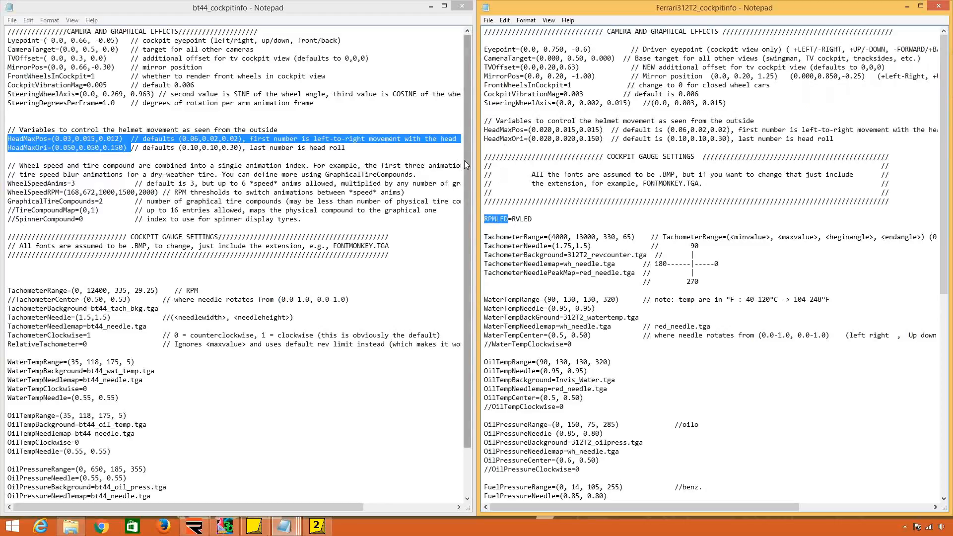
drag(466, 164, 466, 230)
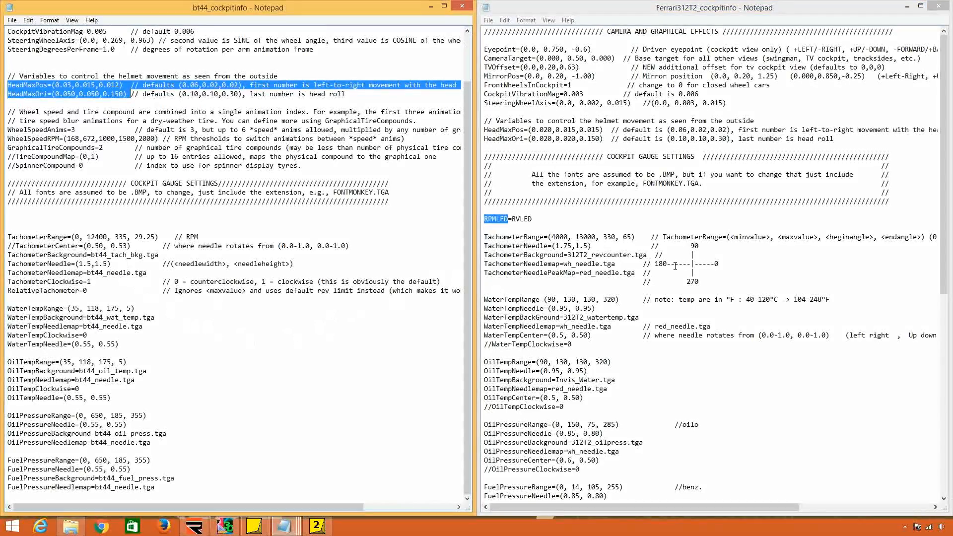
drag(541, 219, 512, 219)
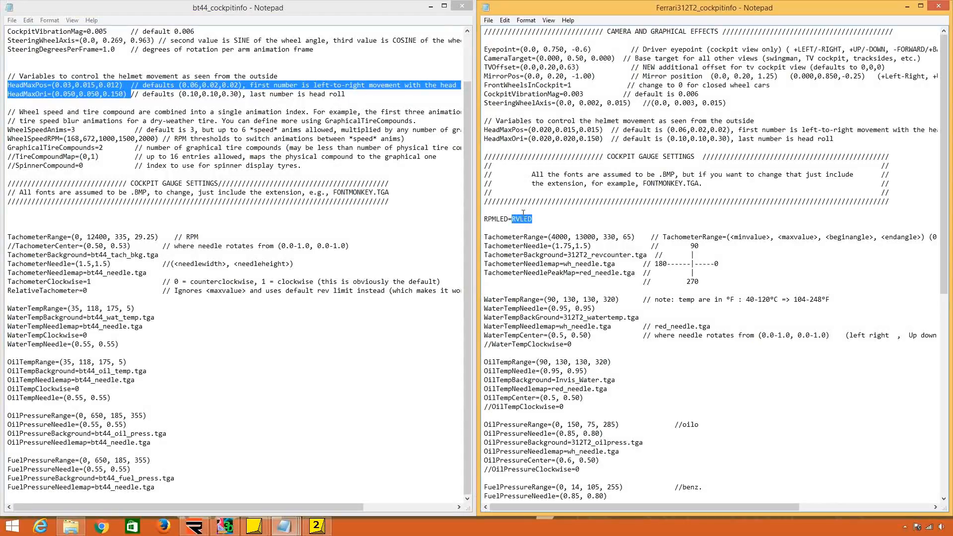
Switch to 3DSimED and open the car's object files from the rF2 Maps (312T3) folder together as one model.
click(214, 528)
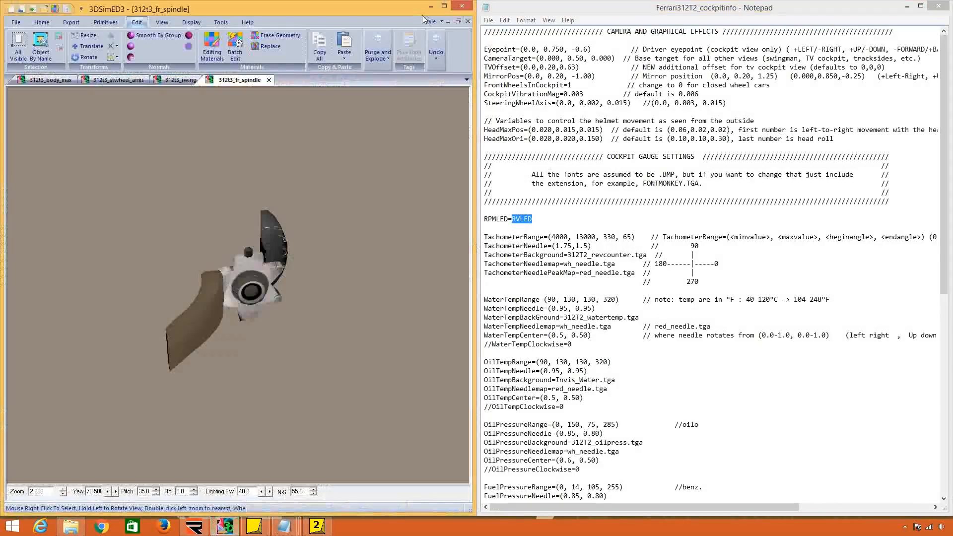
click(442, 8)
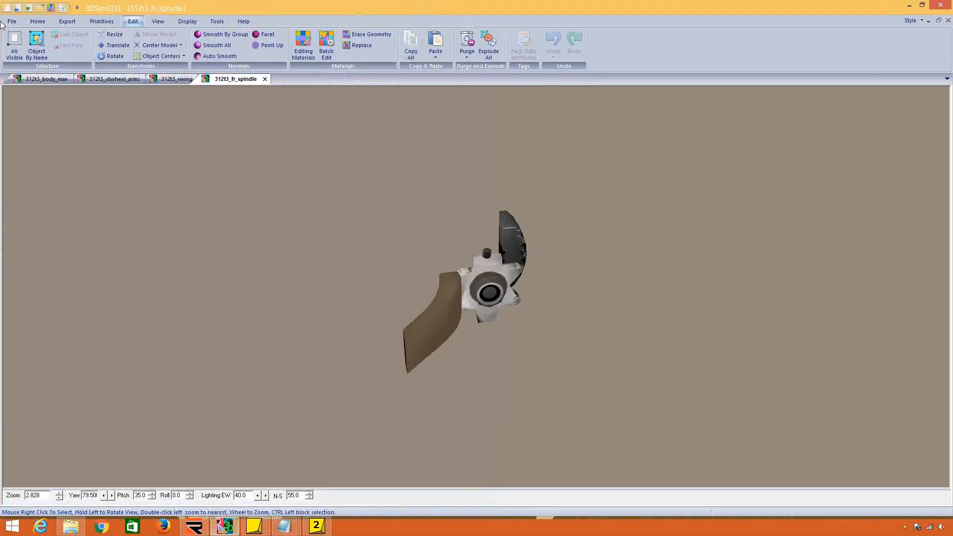
click(16, 22)
click(55, 137)
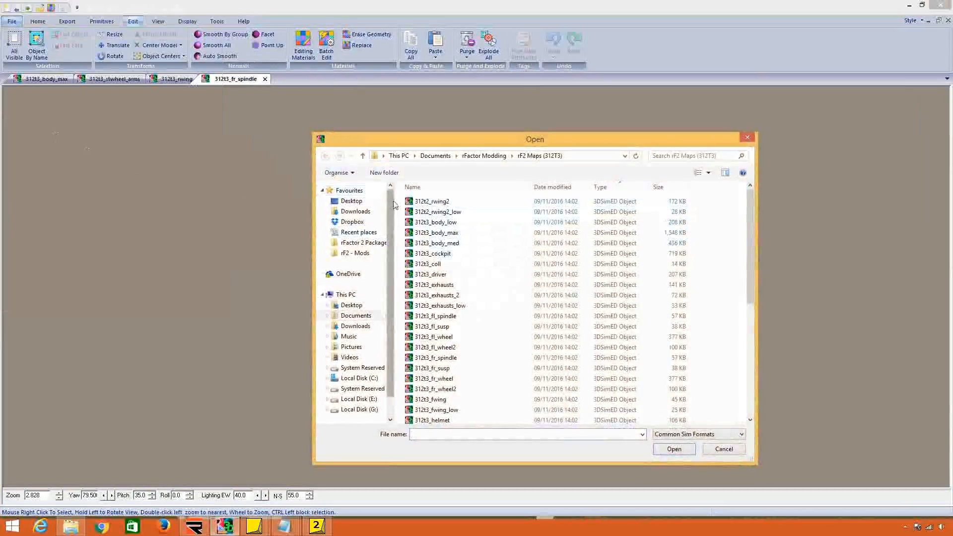
drag(401, 197, 504, 530)
key(Return)
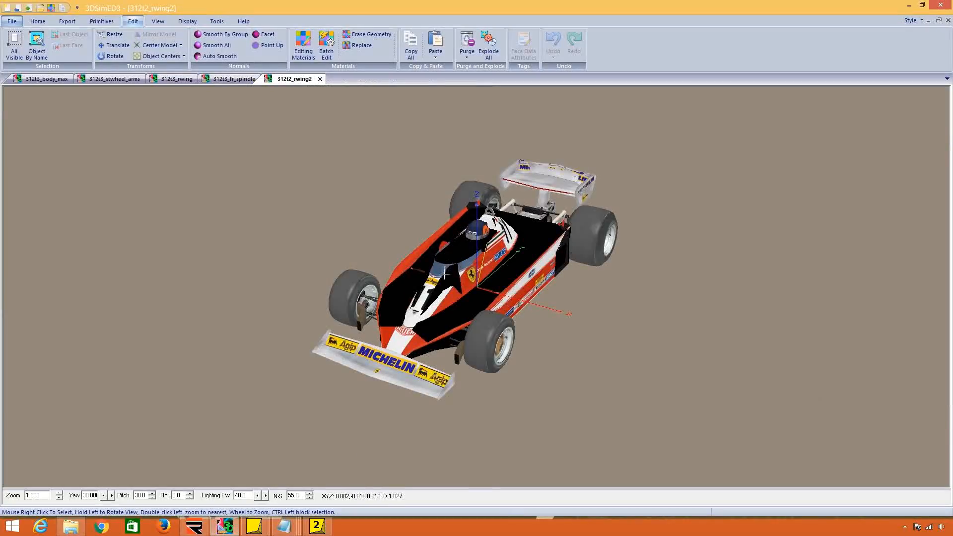
Check the car model's material list for an RPM LED material, and return to the Ferrari cockpitinfo file.
right_click(445, 291)
mouse_move(520, 343)
click(562, 339)
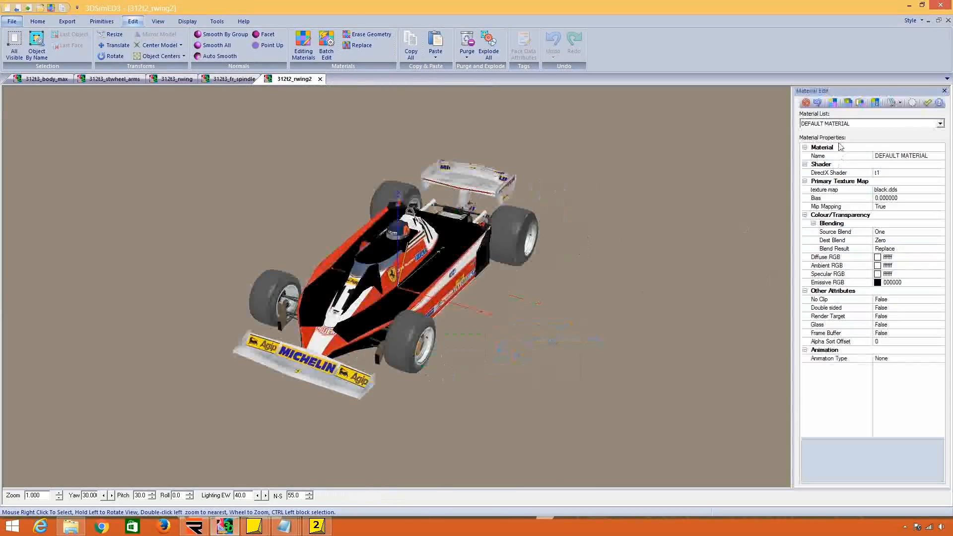
click(841, 123)
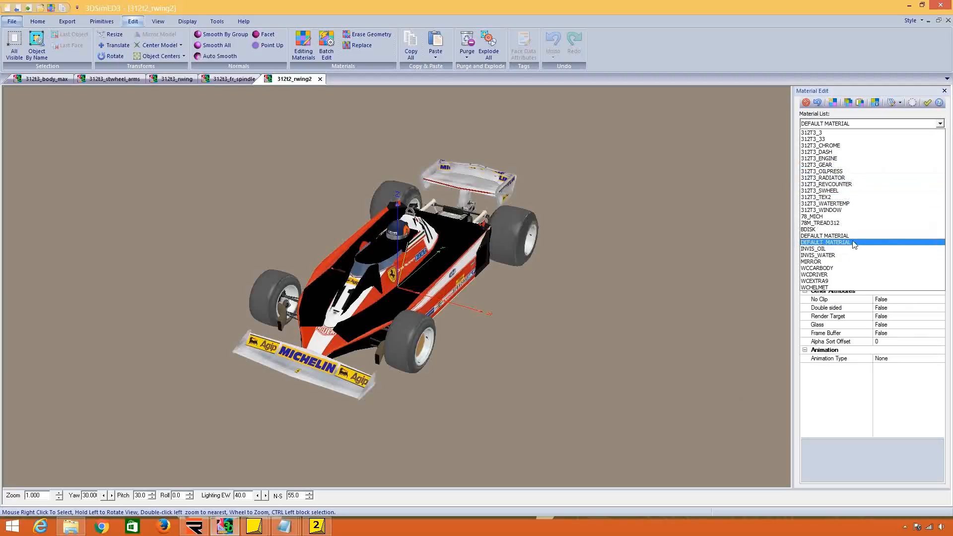
click(911, 6)
click(910, 7)
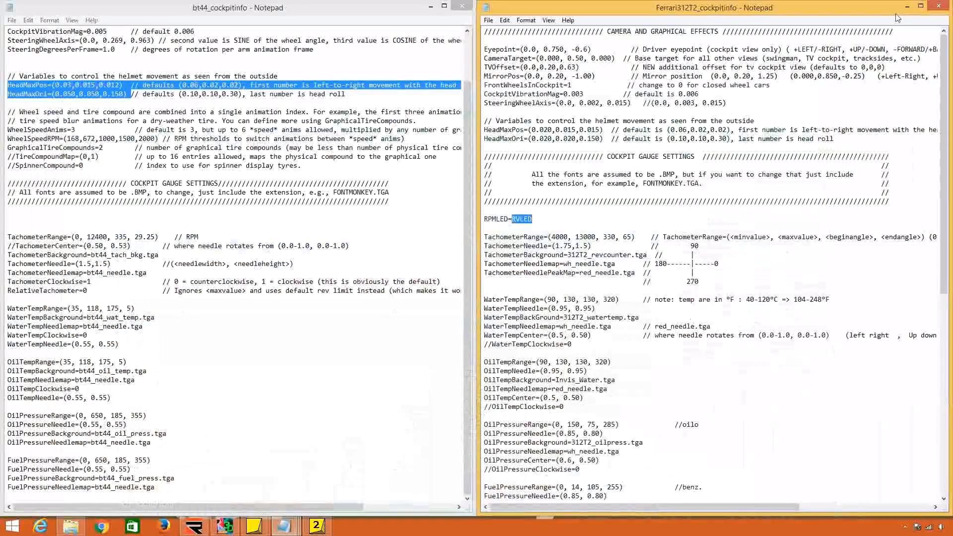
click(523, 228)
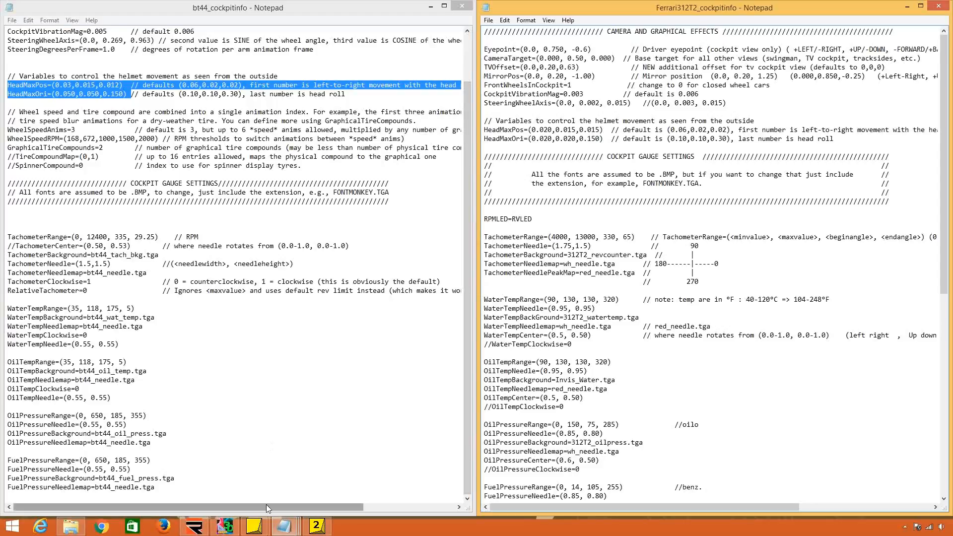
Copy the FSMCLD prefix from the brawnwheel_a model's LED material name in 3DSimED and set RPMLED=FSMCLD in the Ferrari cockpitinfo file.
click(224, 526)
scroll(428, 188, up, 3)
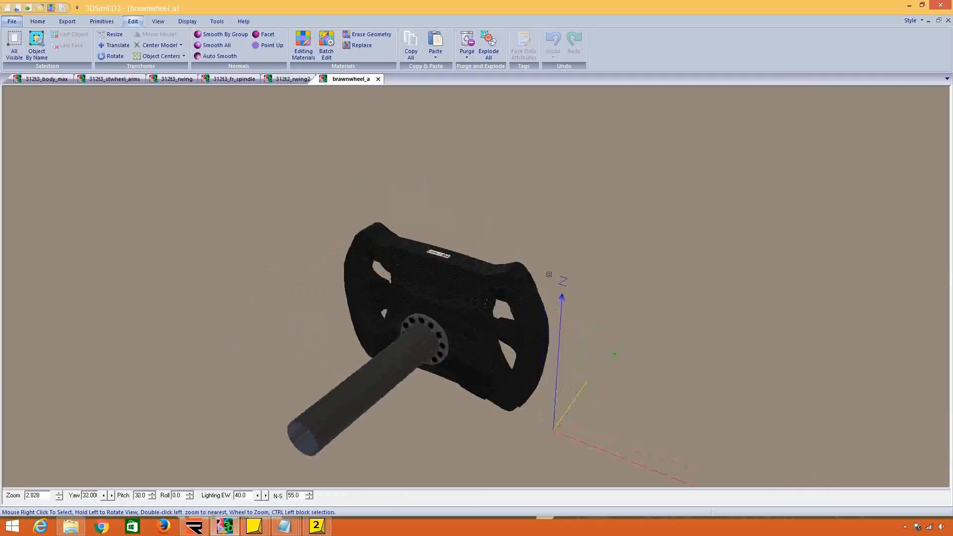
drag(547, 274, 348, 276)
right_click(530, 302)
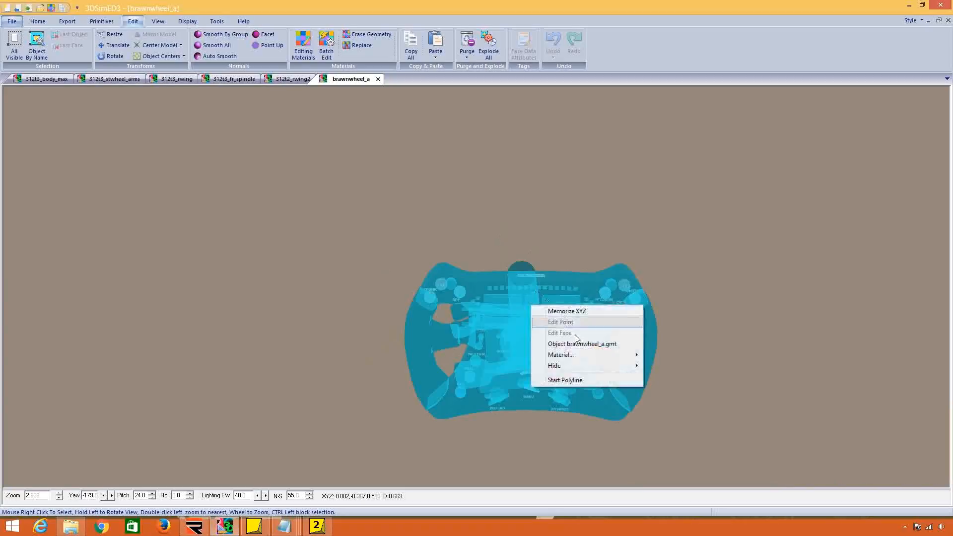
mouse_move(553, 353)
click(651, 353)
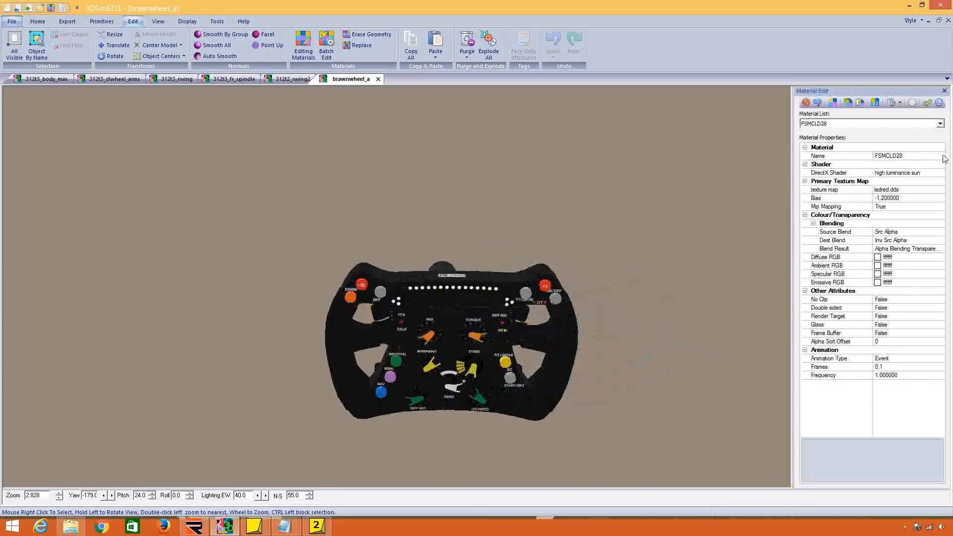
click(896, 158)
drag(896, 158, 865, 160)
key(ctrl+c)
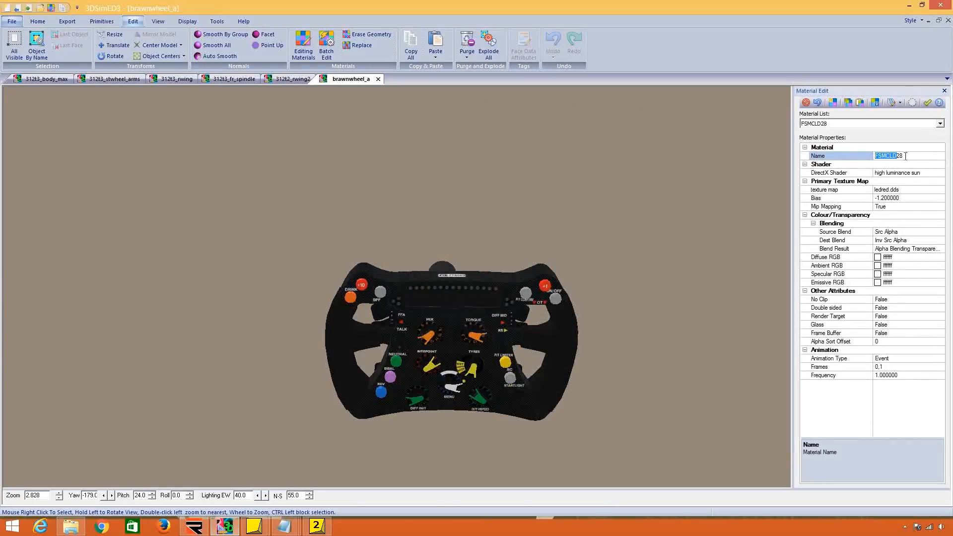
drag(801, 5, 0, 130)
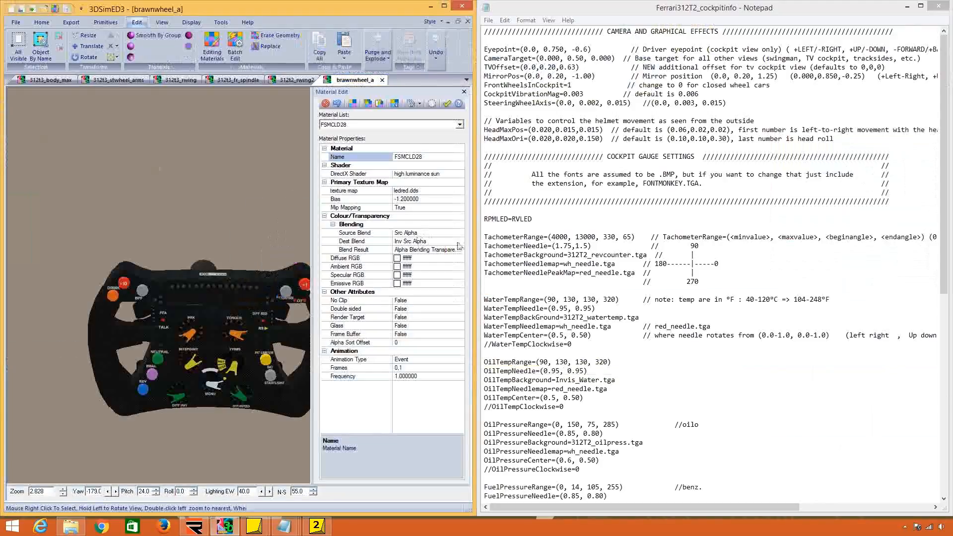
double_click(513, 219)
key(ctrl+v)
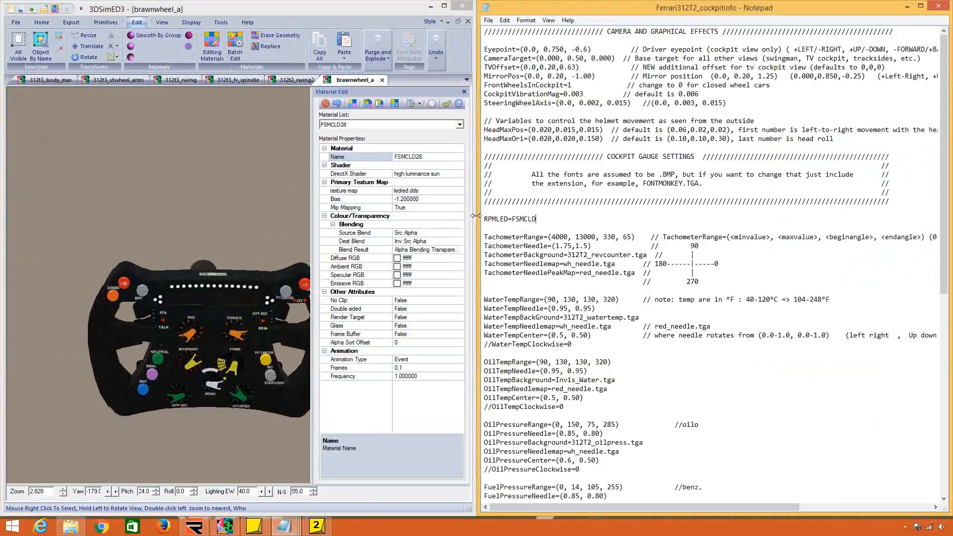
Inspect the properties of the steering wheel's FSMCLD26 and FSMCLD30 LED materials.
click(392, 125)
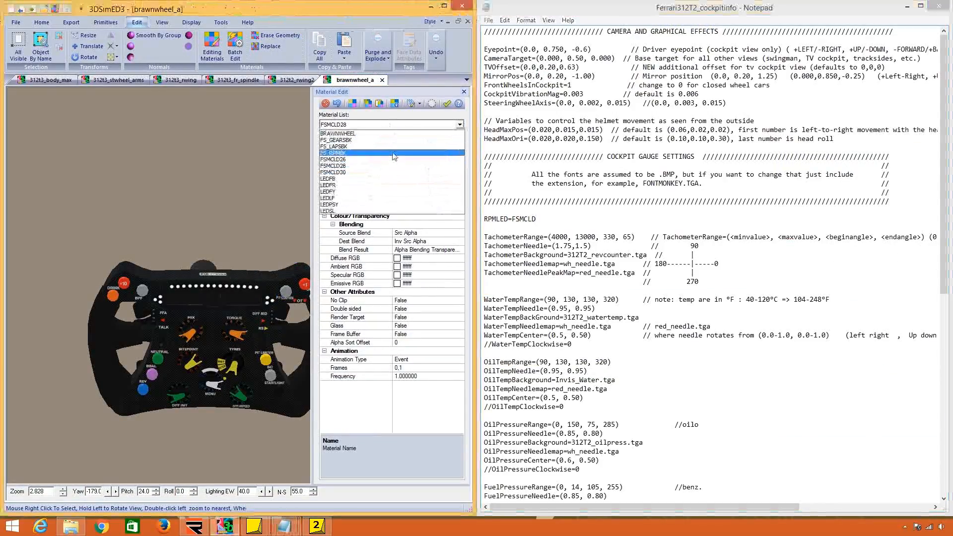
click(377, 159)
click(379, 125)
click(375, 173)
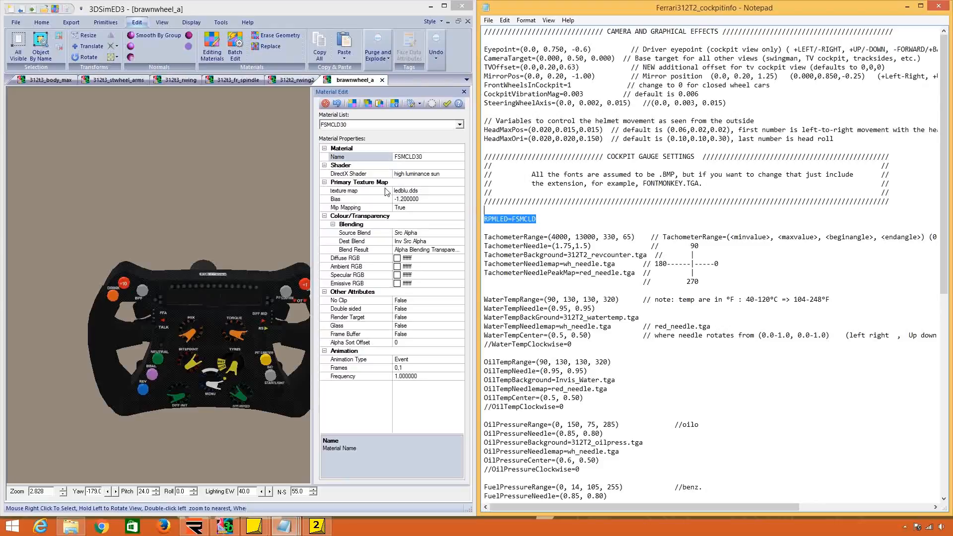
Rename the steering wheel's FSMCLD26 material to FSMCLD24 and apply the change.
click(333, 126)
click(353, 160)
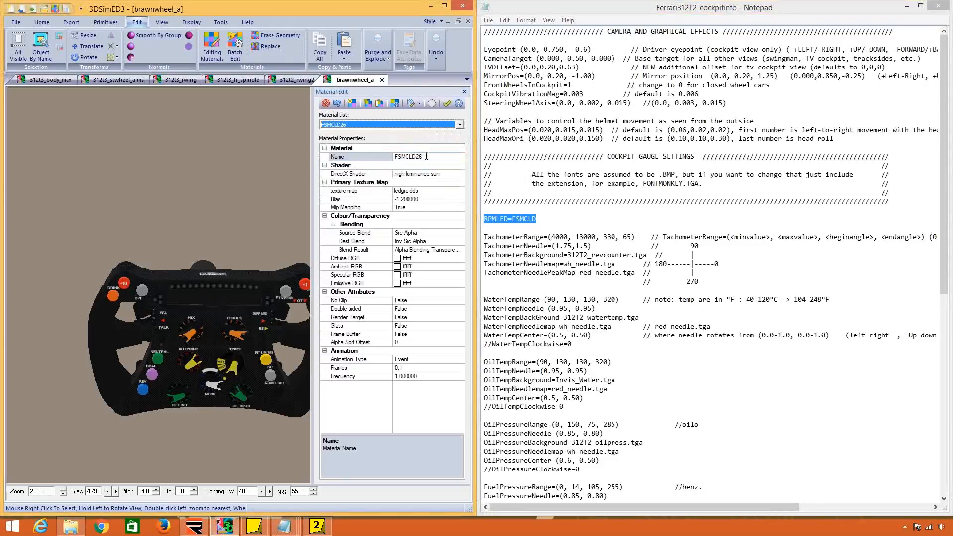
click(451, 155)
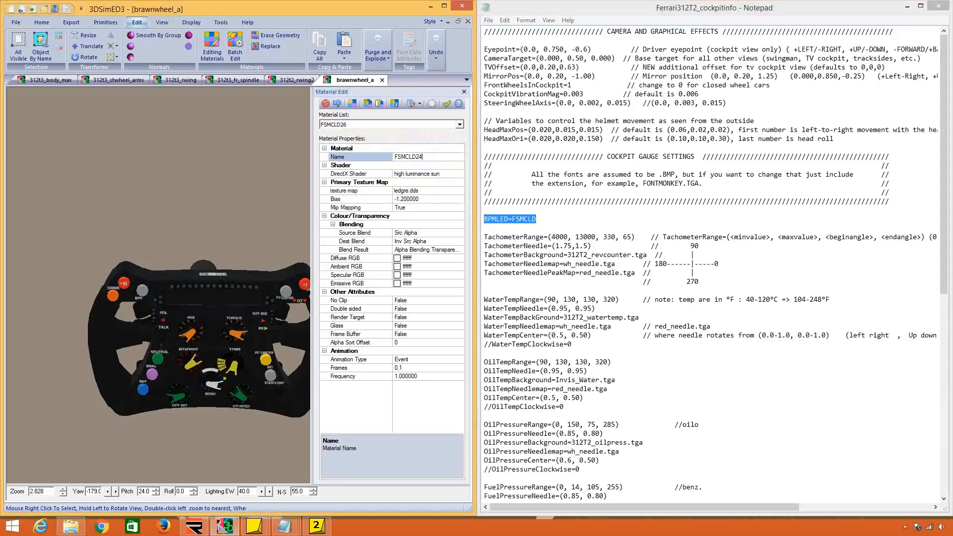
text(4)
key(Return)
click(448, 103)
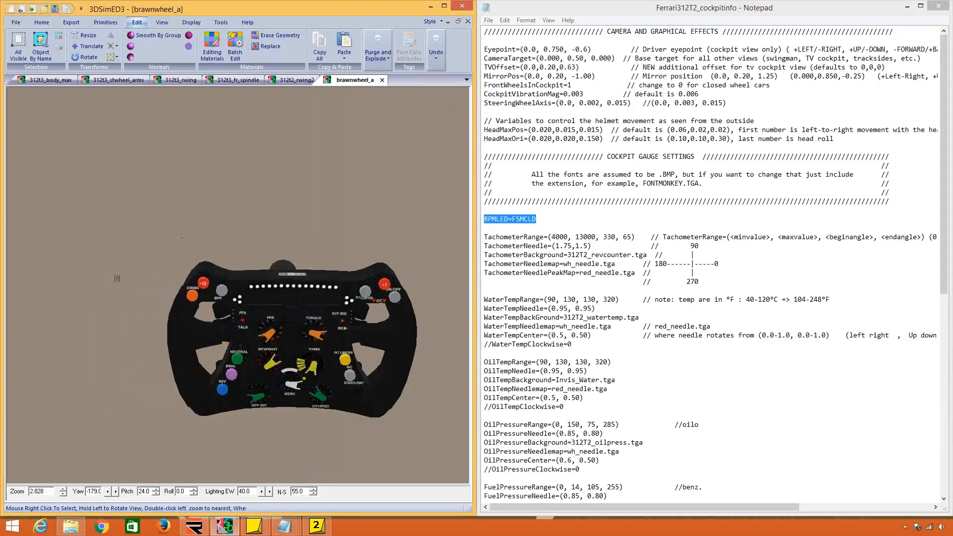
Reopen the wheel's LED material properties and compare the renamed material with FSMCLD28.
right_click(262, 304)
mouse_move(309, 357)
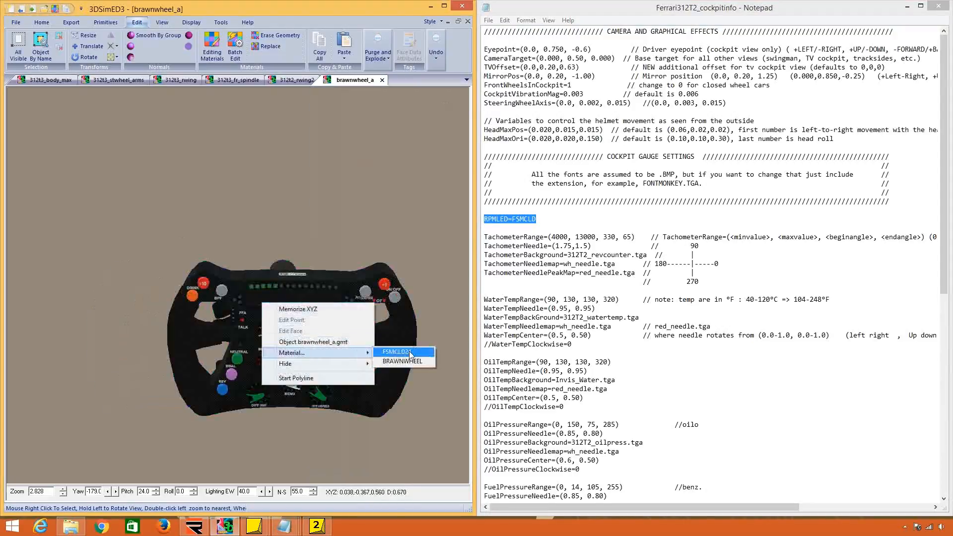
click(397, 351)
click(400, 125)
click(381, 171)
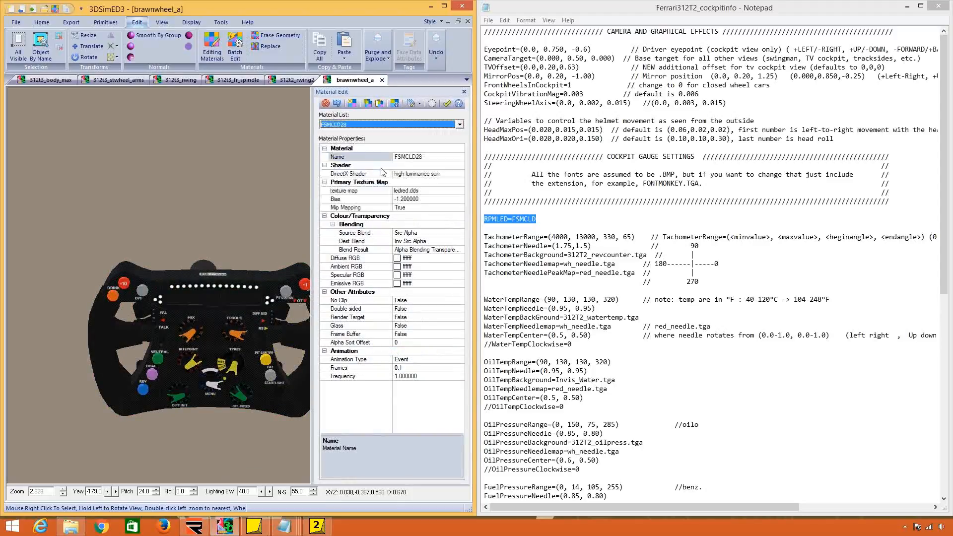
click(362, 126)
click(355, 161)
Close the brawnwheel_a model, minimize 3DSimED and return to the Ferrari312T2_cockpitinfo file.
click(383, 80)
key(Return)
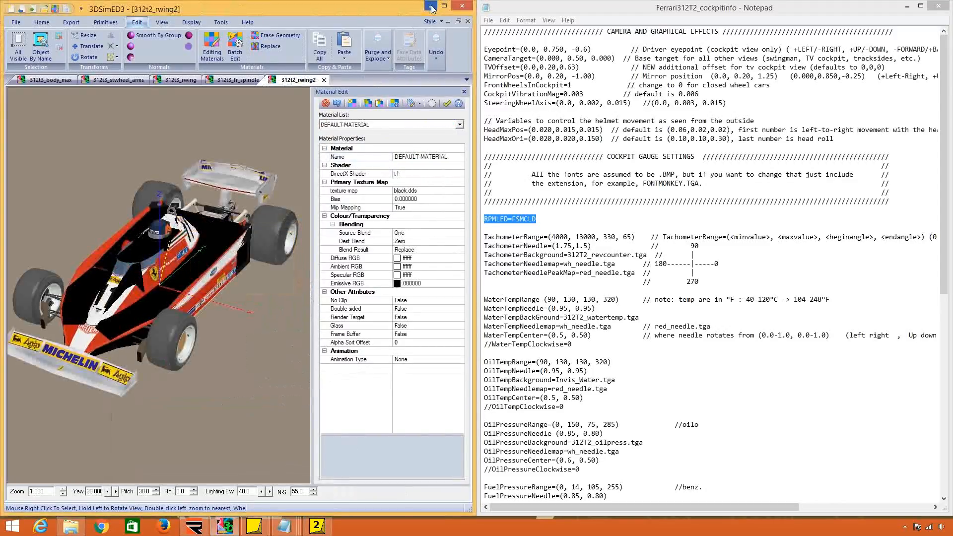
click(432, 6)
click(695, 257)
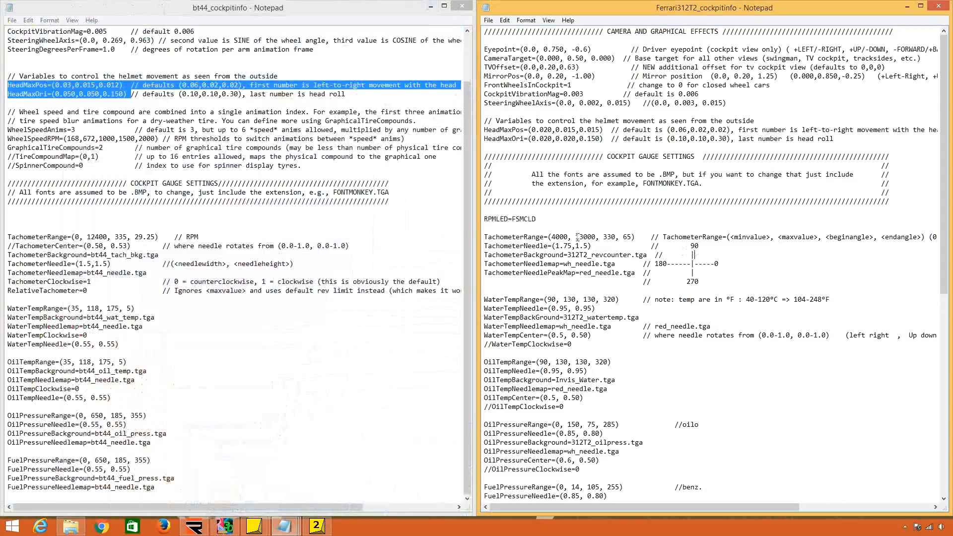
Undo the last edit to the RPMLED entry in the Ferrari312T2_cockpitinfo file.
click(505, 20)
click(521, 31)
click(563, 174)
Review the display font entries from GearsFont through SpeedScale in the Ferrari cockpitinfo file.
scroll(640, 310, down, 4)
scroll(640, 310, down, 3)
scroll(571, 209, down, 6)
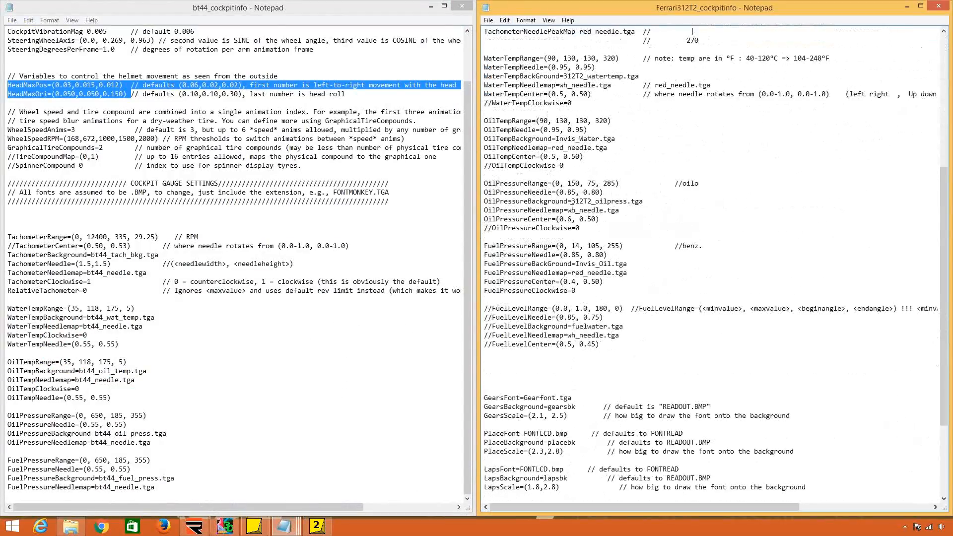
scroll(571, 210, down, 1)
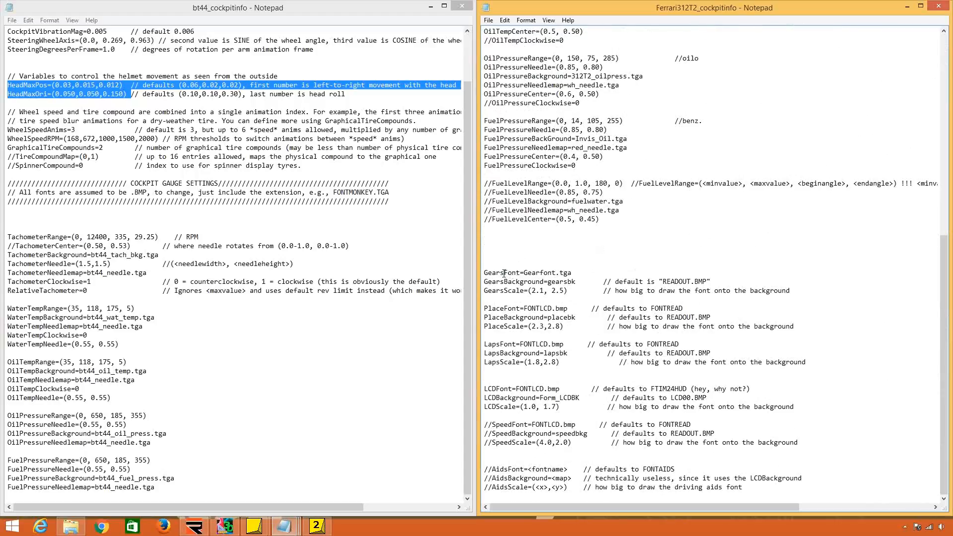
drag(499, 273, 541, 443)
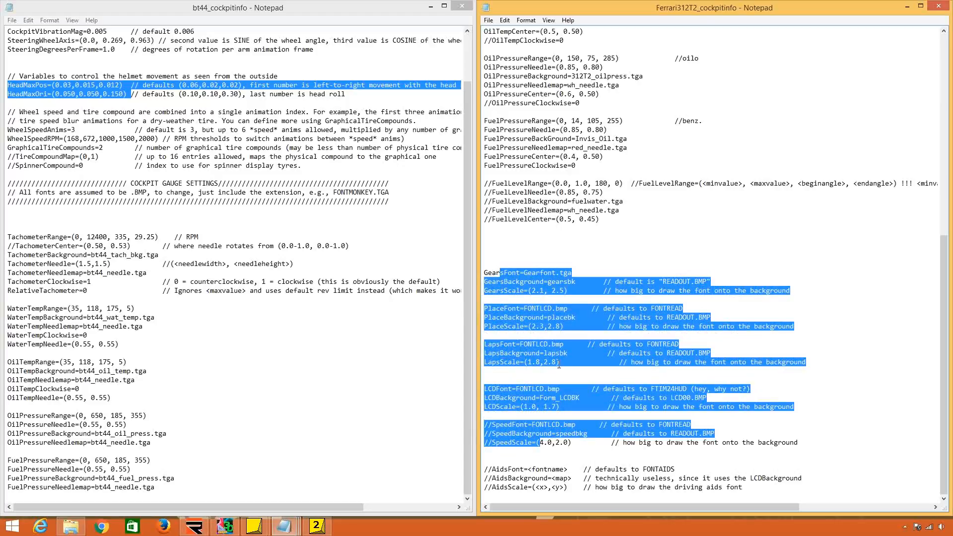
click(523, 273)
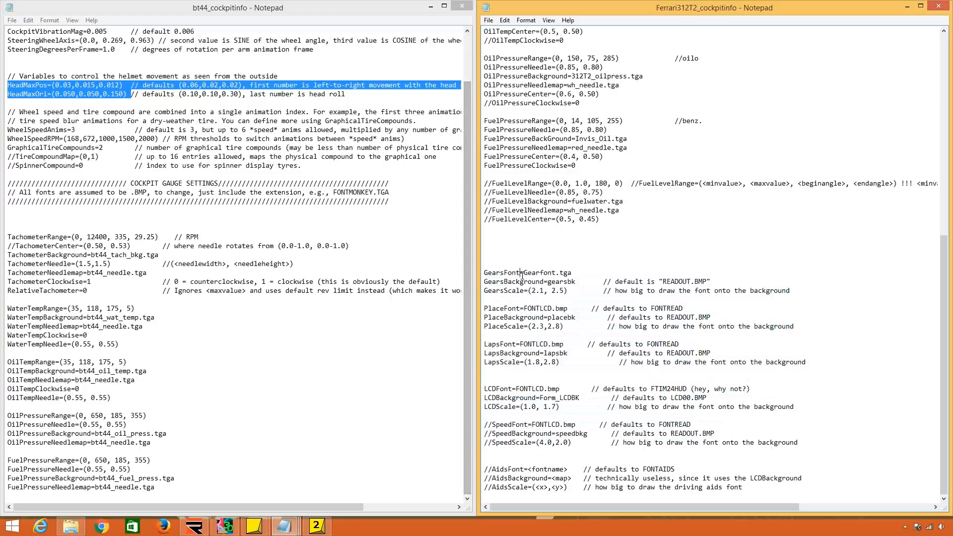
Examine the gear display's font, background and scale entries, plus the LCDFont line.
drag(508, 274, 547, 282)
click(567, 274)
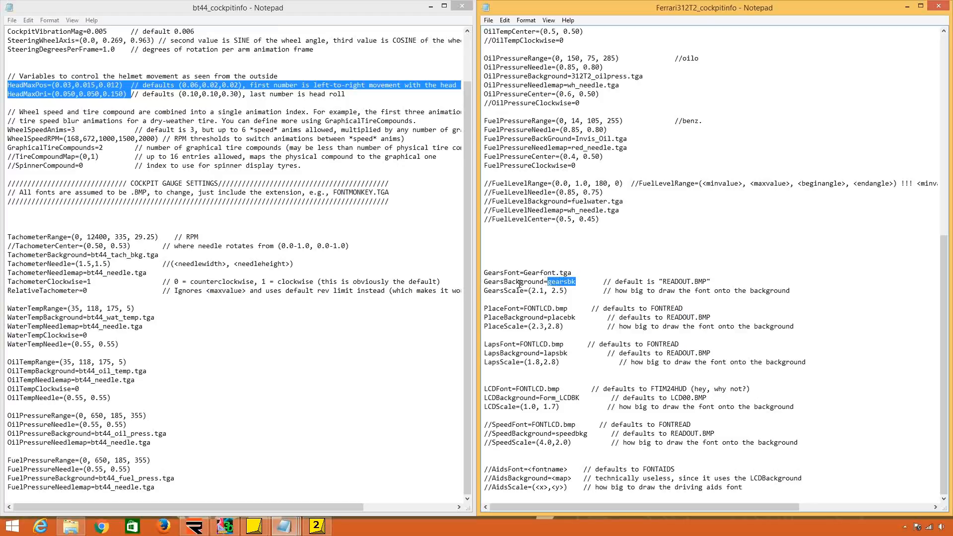
drag(485, 281, 548, 282)
click(579, 282)
drag(568, 290, 525, 291)
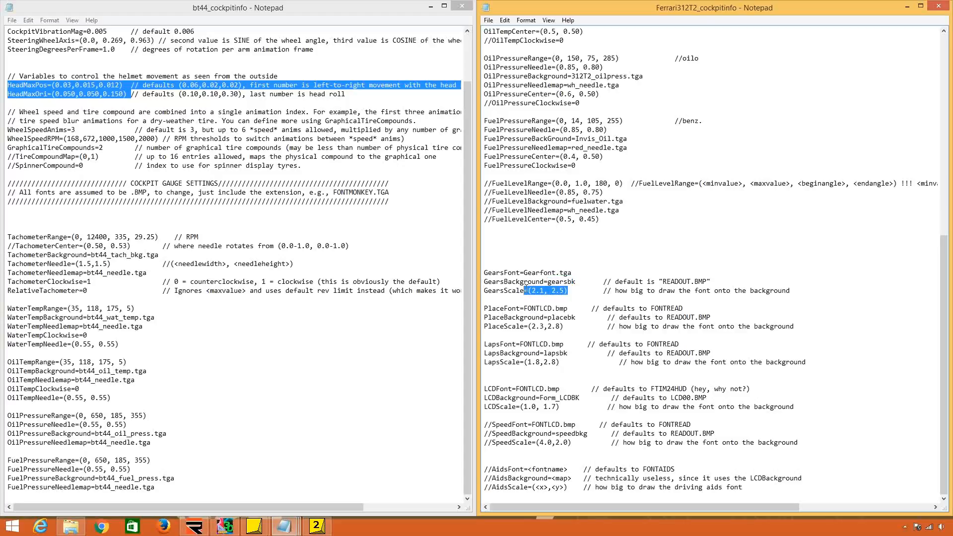
click(530, 292)
drag(497, 389, 484, 389)
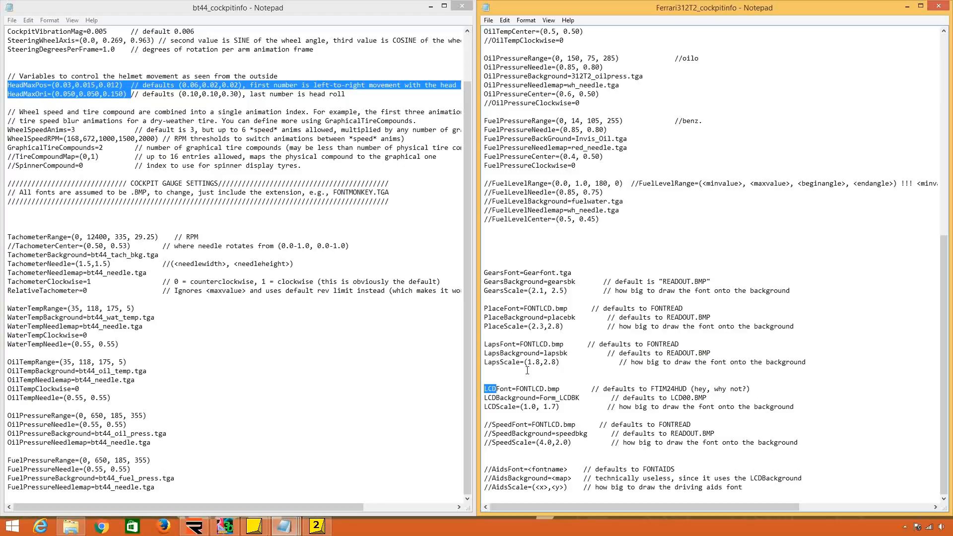
Review the gauge definitions, focusing on the WaterTempRange and WaterTempNeedle values.
scroll(527, 369, up, 9)
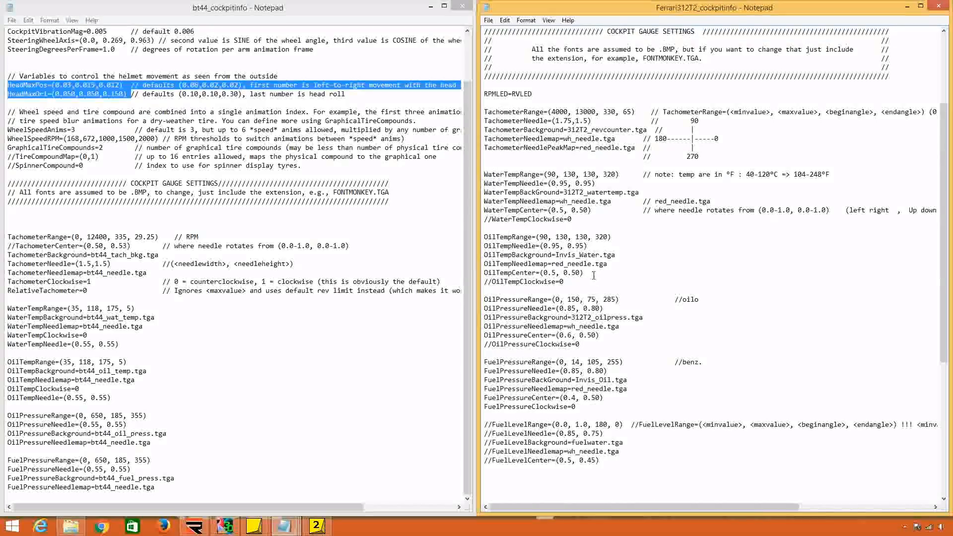
drag(524, 109, 557, 272)
click(557, 272)
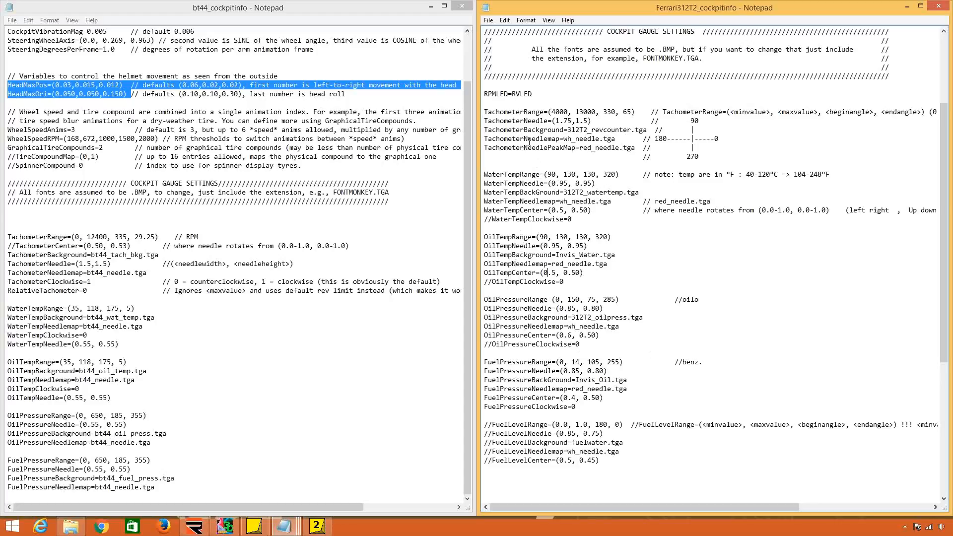
drag(539, 176, 617, 175)
click(546, 176)
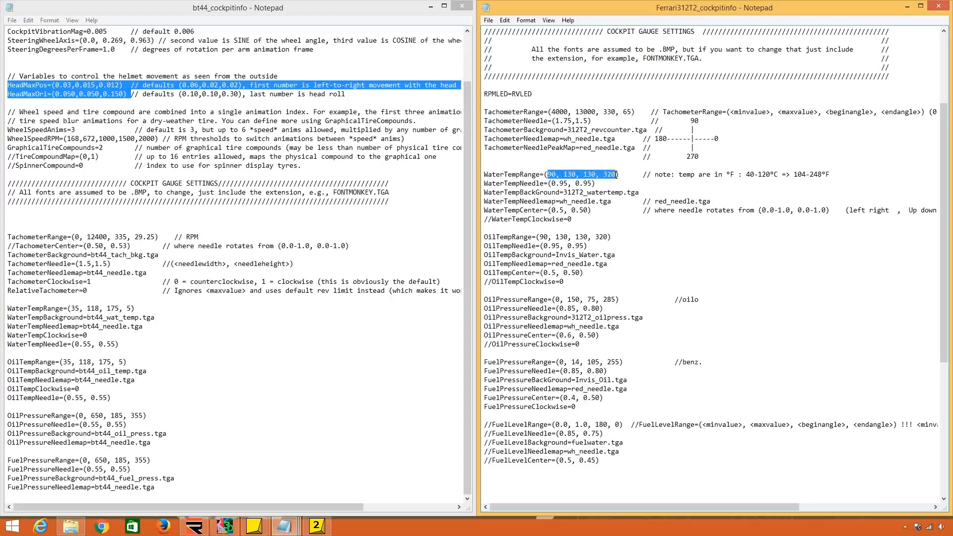
click(616, 175)
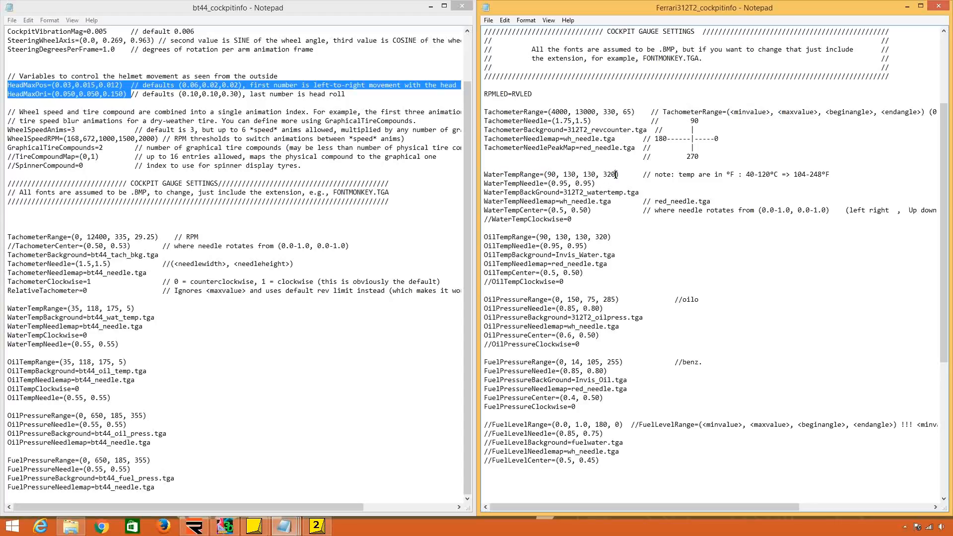
drag(520, 183, 600, 183)
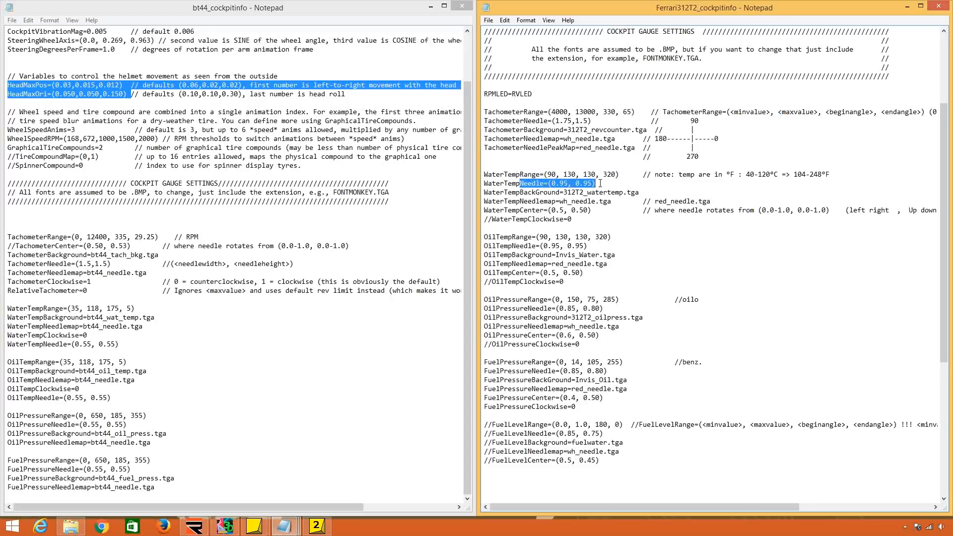
click(600, 184)
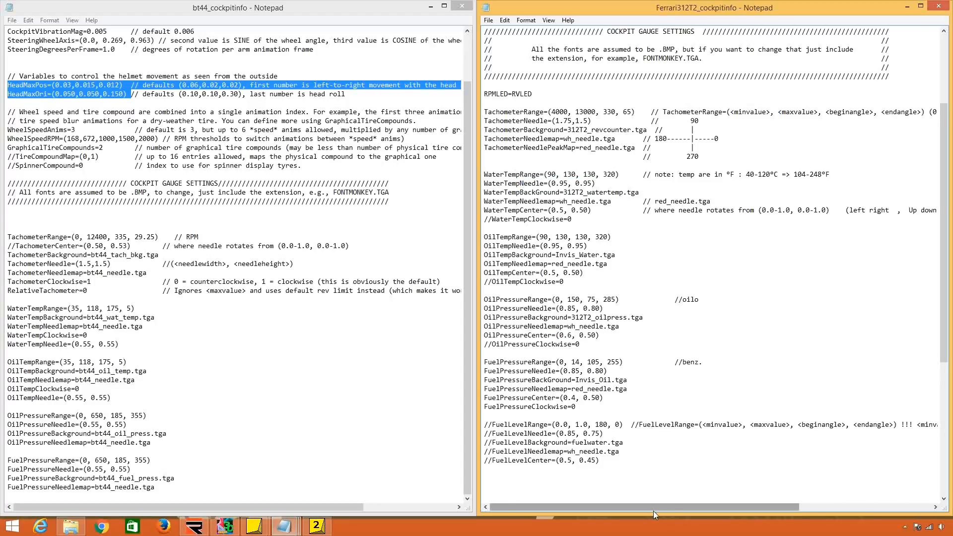
Compare the TachometerRange and WaterTempRange values with the min, max, begin-angle and end-angle format in the comment.
drag(653, 507, 744, 506)
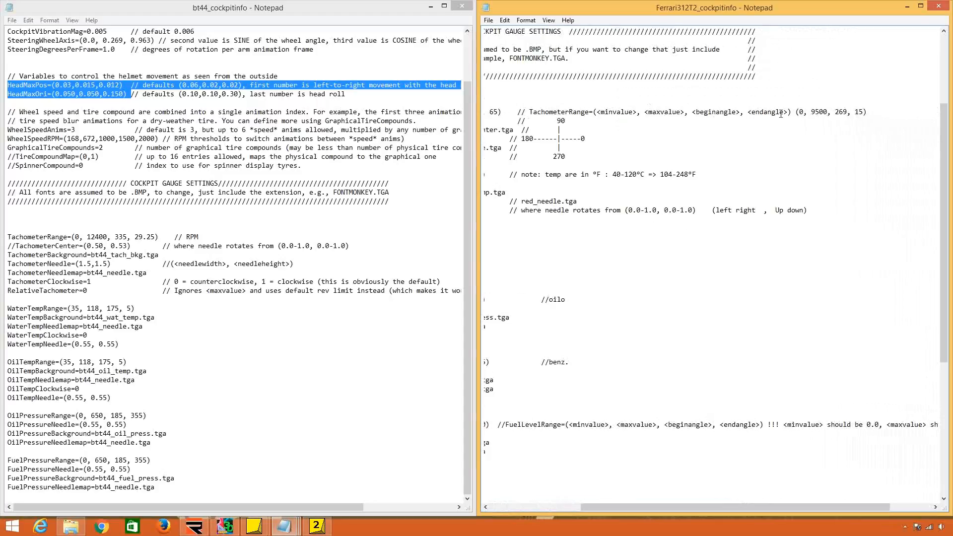
drag(725, 507, 635, 508)
drag(559, 112, 633, 112)
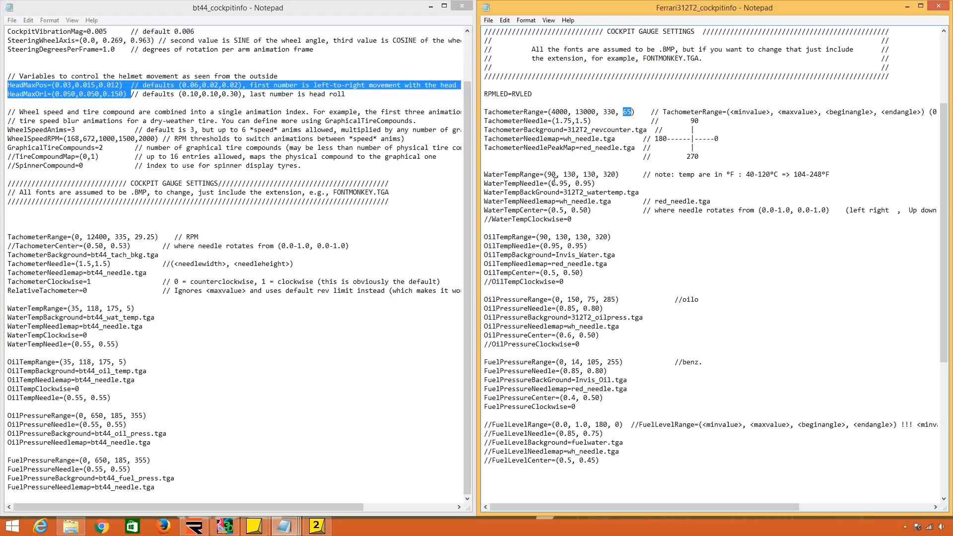
drag(547, 174, 615, 174)
drag(584, 175, 616, 174)
Switch to 3DSimED and inspect the rev counter and dashboard dials on the 312t3_body_max model.
click(225, 526)
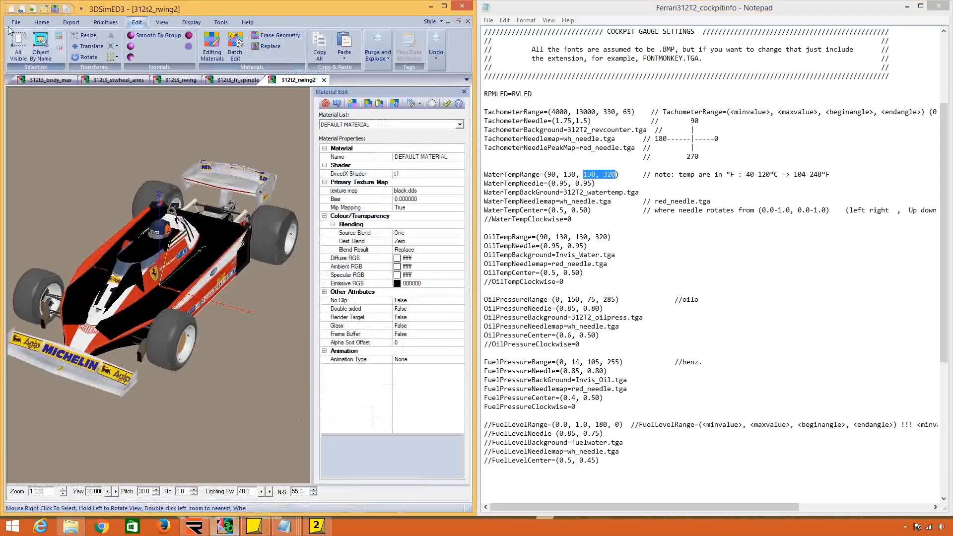
click(111, 79)
click(54, 80)
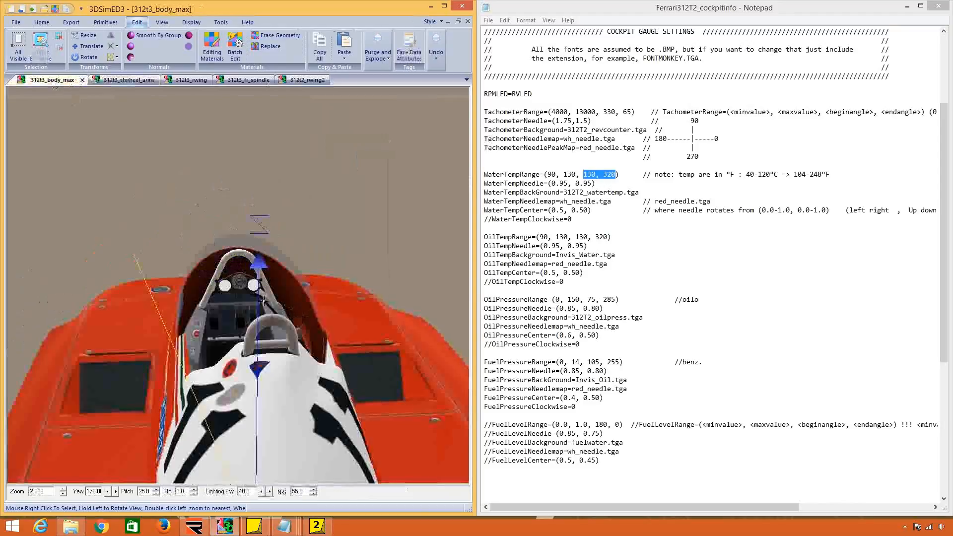
double_click(263, 300)
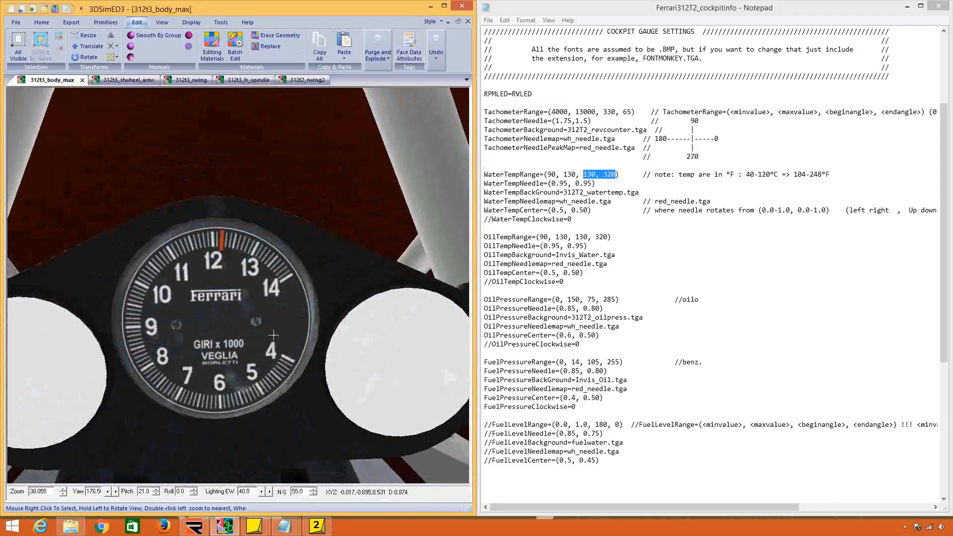
scroll(273, 335, down, 2)
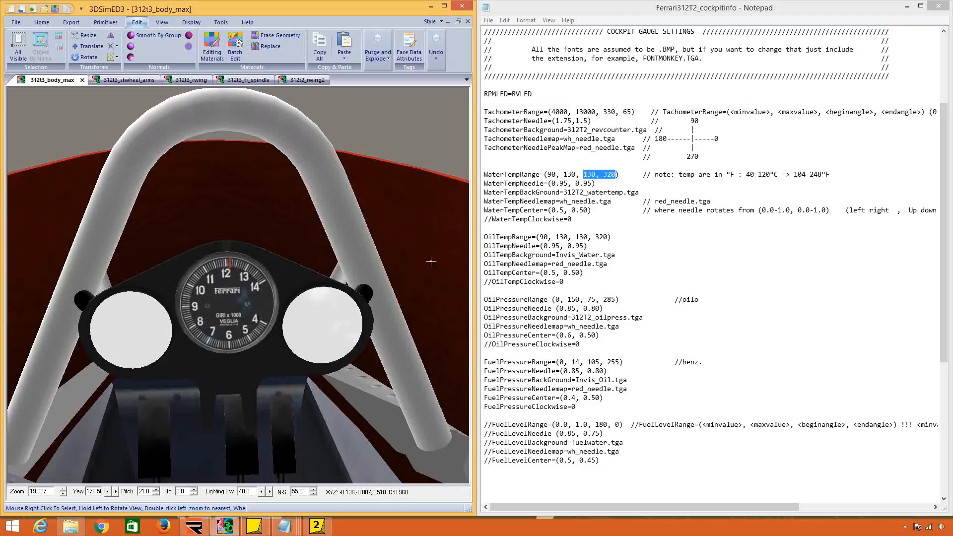
Compare the tachometer's end angle, background texture and needle maps in the cockpitinfo file with the model's rev counter.
click(563, 370)
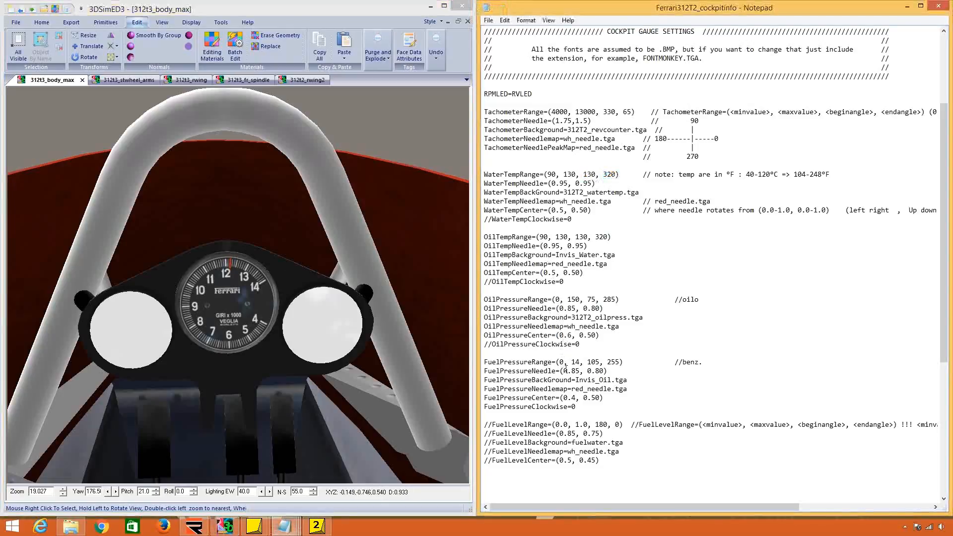
double_click(629, 112)
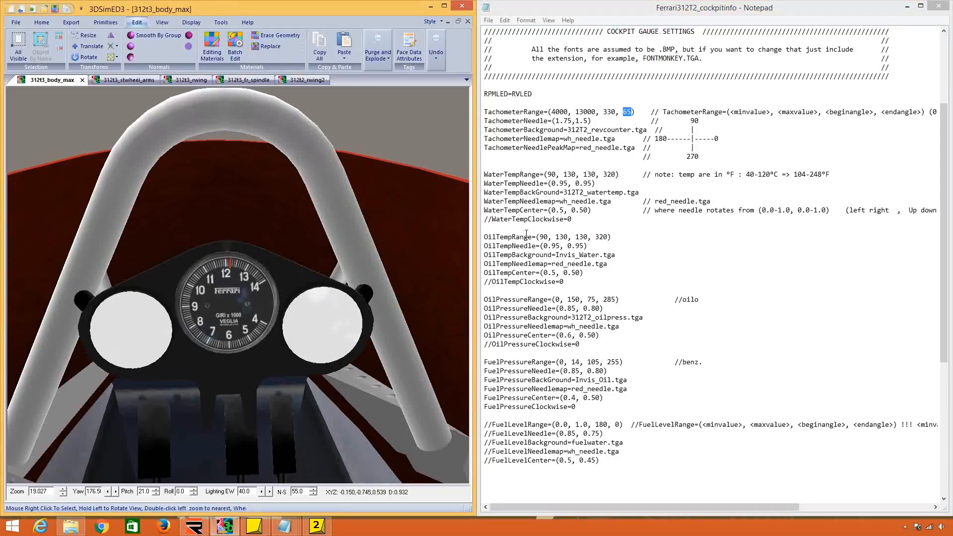
click(608, 145)
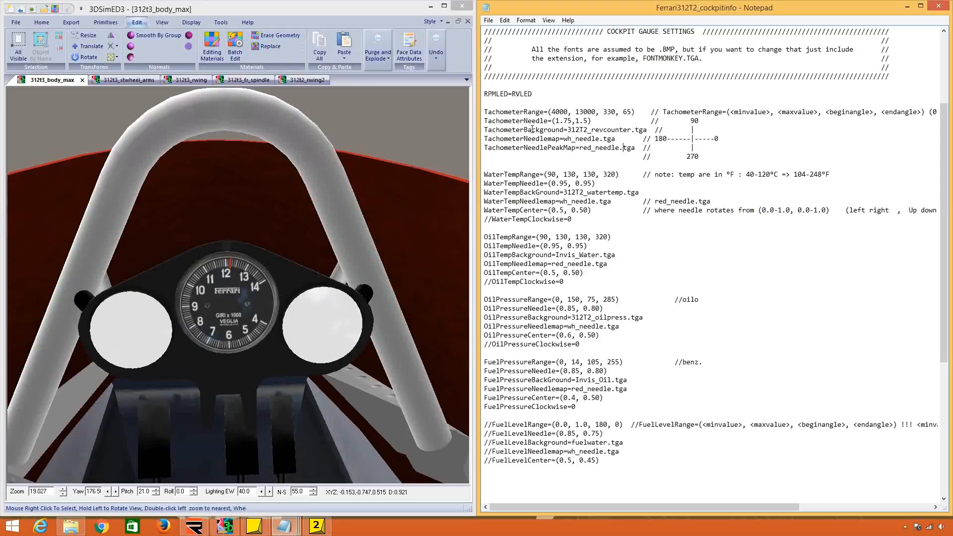
drag(532, 129, 573, 132)
drag(648, 130, 572, 131)
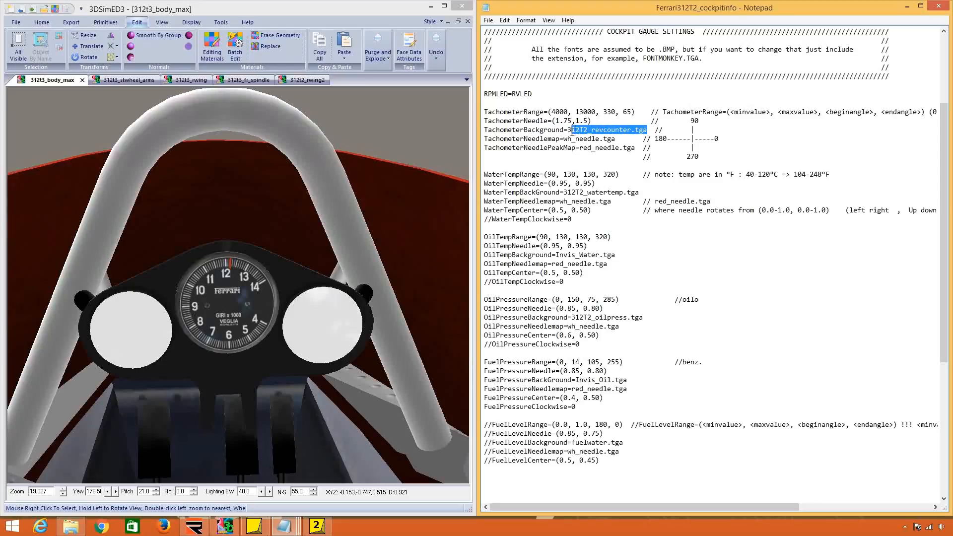
drag(240, 295, 241, 295)
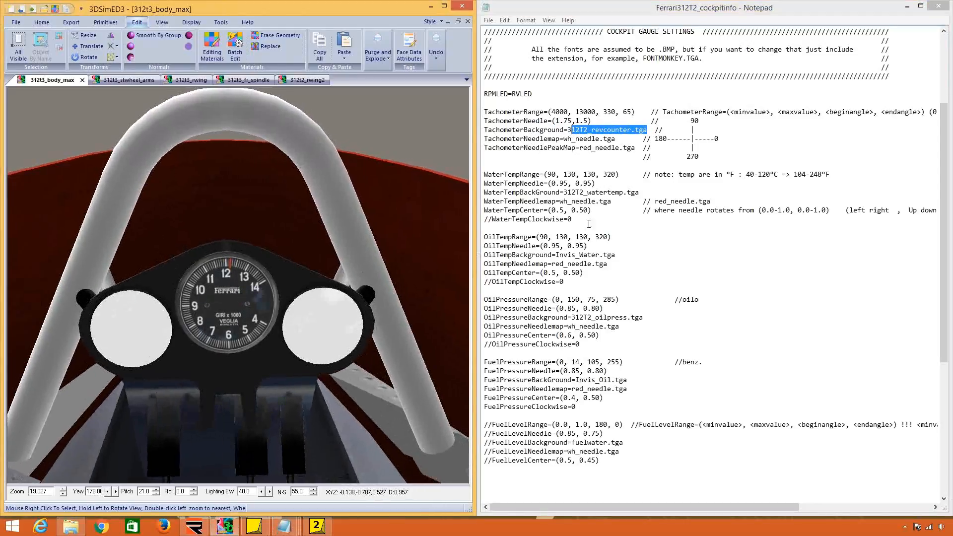
drag(615, 139, 552, 141)
drag(619, 147, 582, 149)
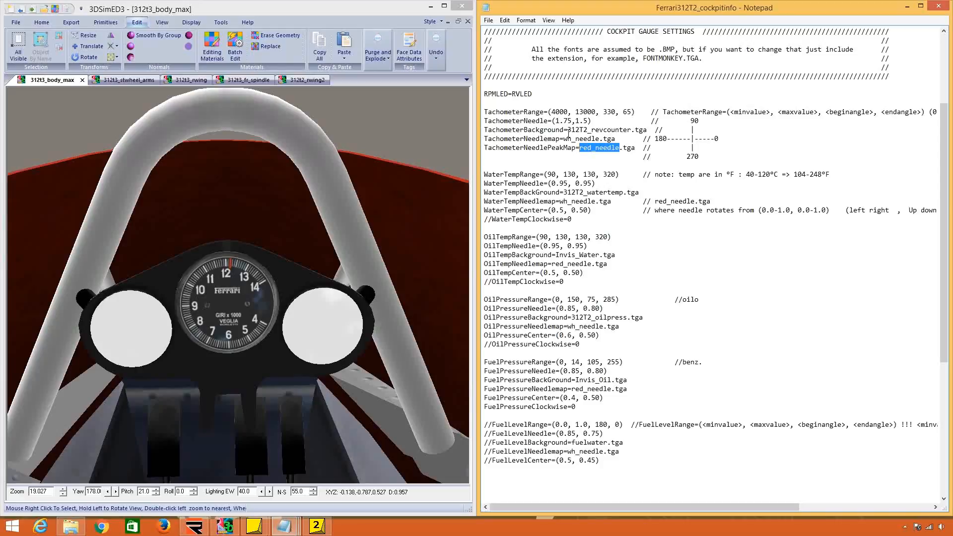
Look over the temperature, pressure and font display settings throughout the Ferrari cockpitinfo file.
click(574, 224)
scroll(598, 302, down, 9)
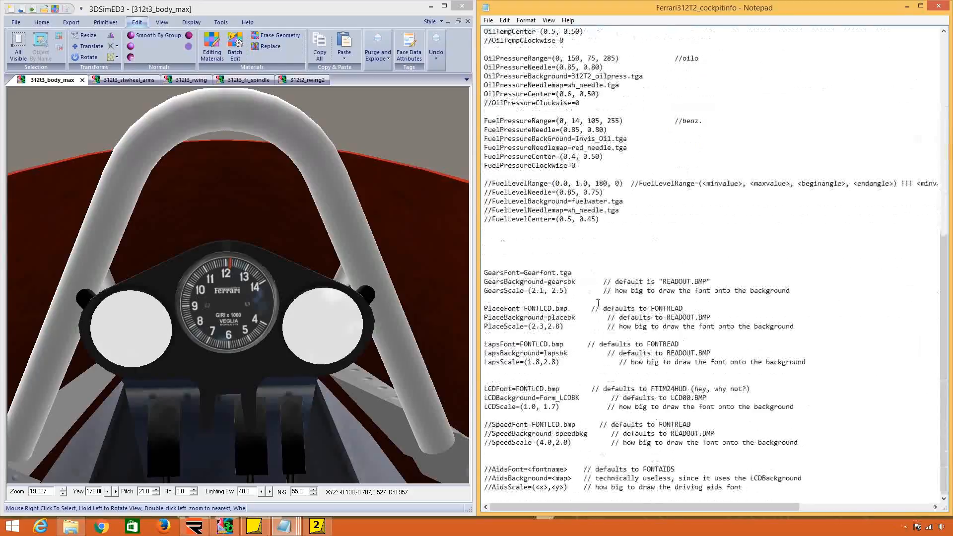
scroll(598, 303, up, 9)
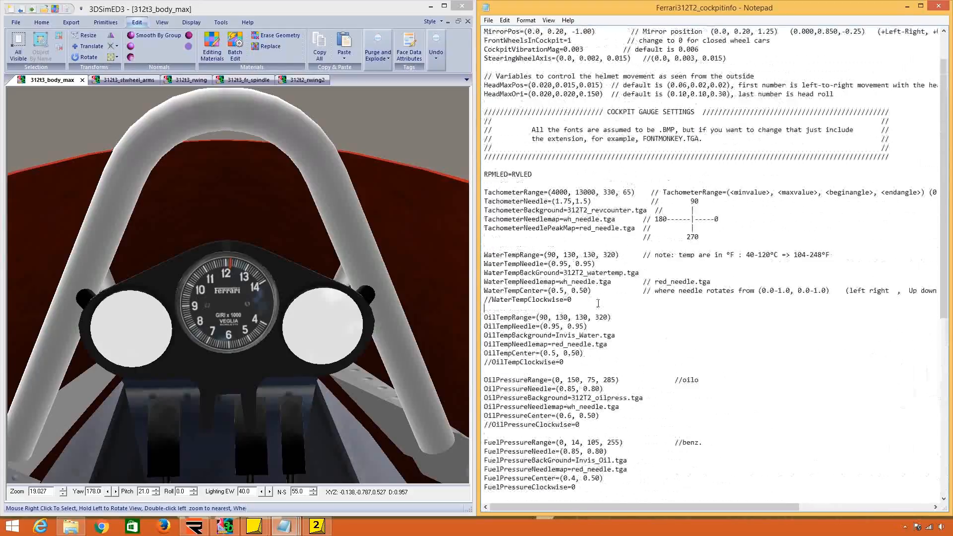
scroll(597, 308, down, 1)
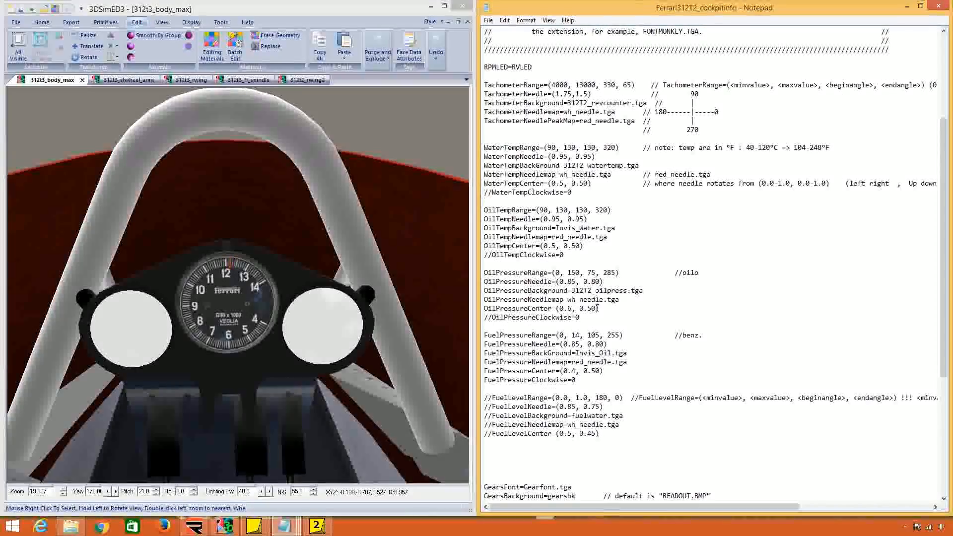
scroll(597, 308, down, 1)
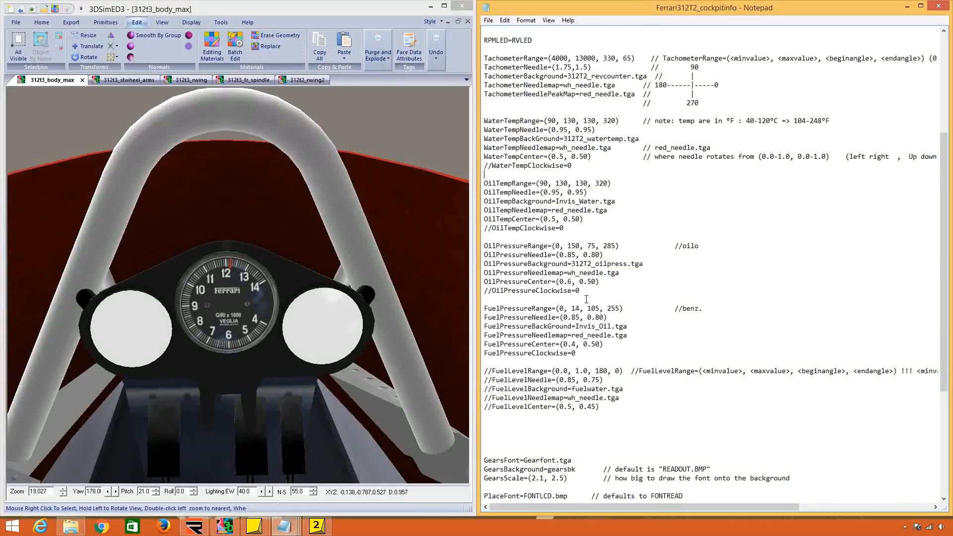
click(622, 219)
scroll(752, 184, up, 7)
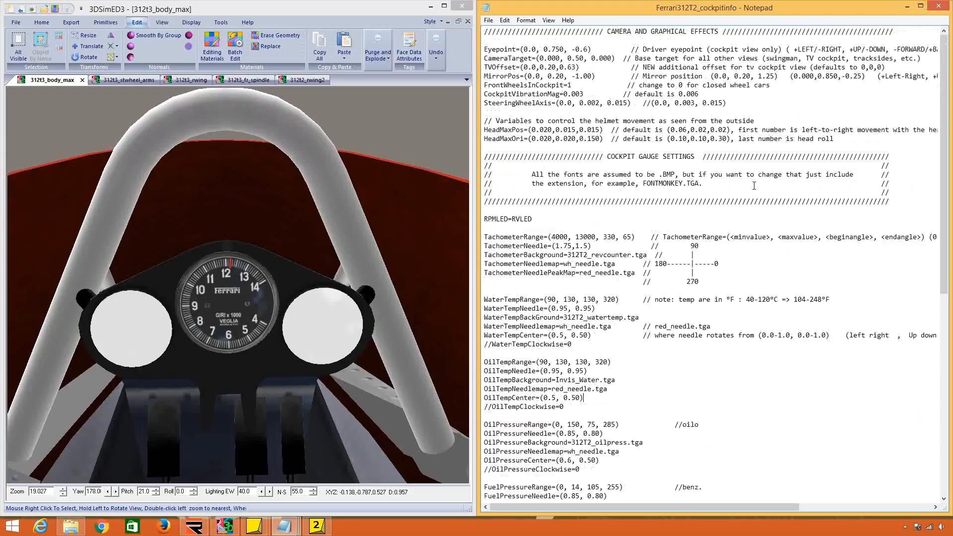
Save and close the Ferrari312T2_cockpitinfo file, and minimize 3DSimED and the bt44_cockpitinfo file.
click(488, 21)
click(505, 53)
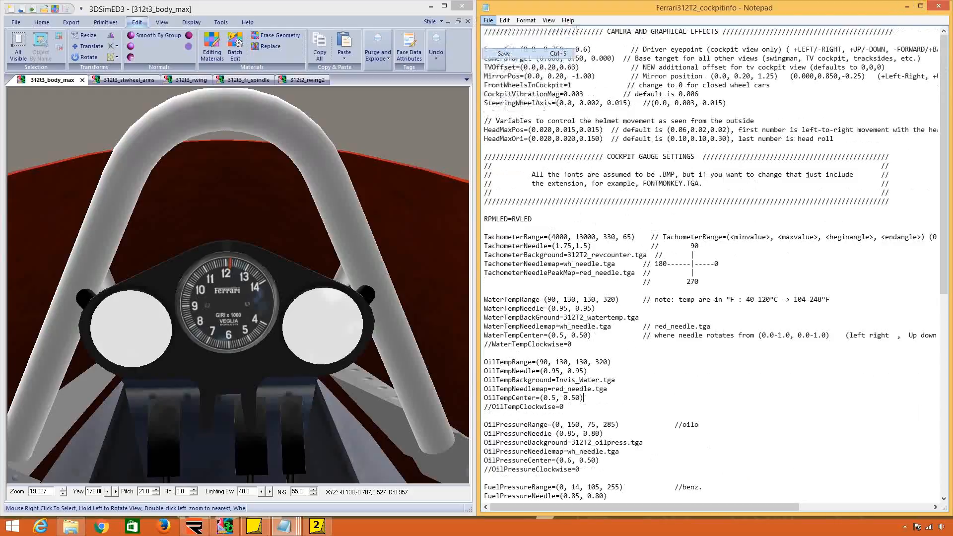
click(430, 6)
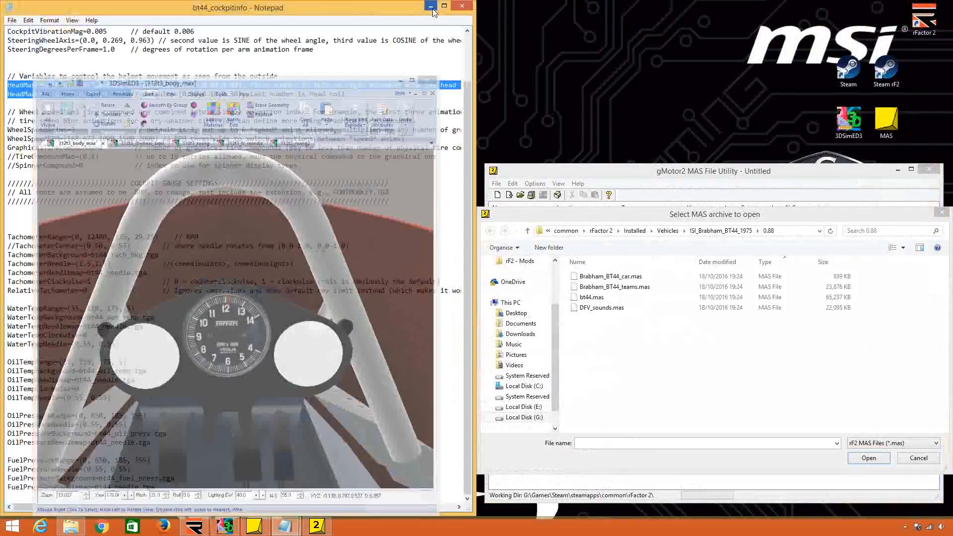
click(431, 6)
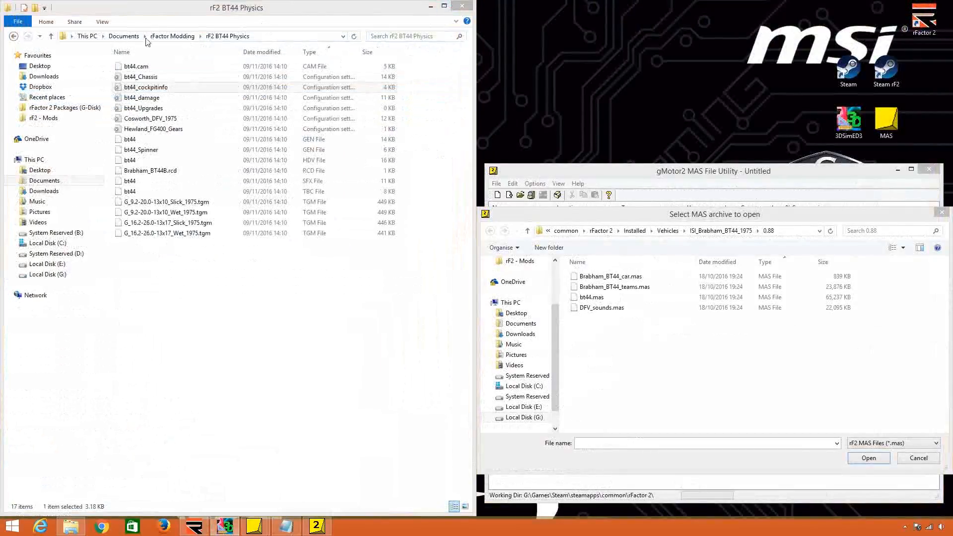
Open the upgrades312T2 file from the rF2 Physics folder in rFactor Modding and place it beside the folder window.
click(169, 36)
double_click(174, 139)
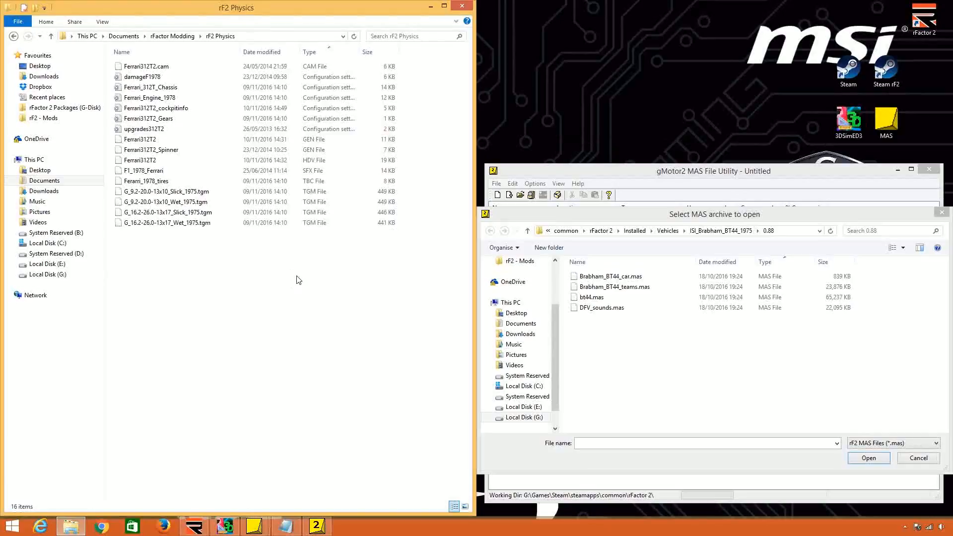
double_click(238, 130)
drag(357, 174, 952, 232)
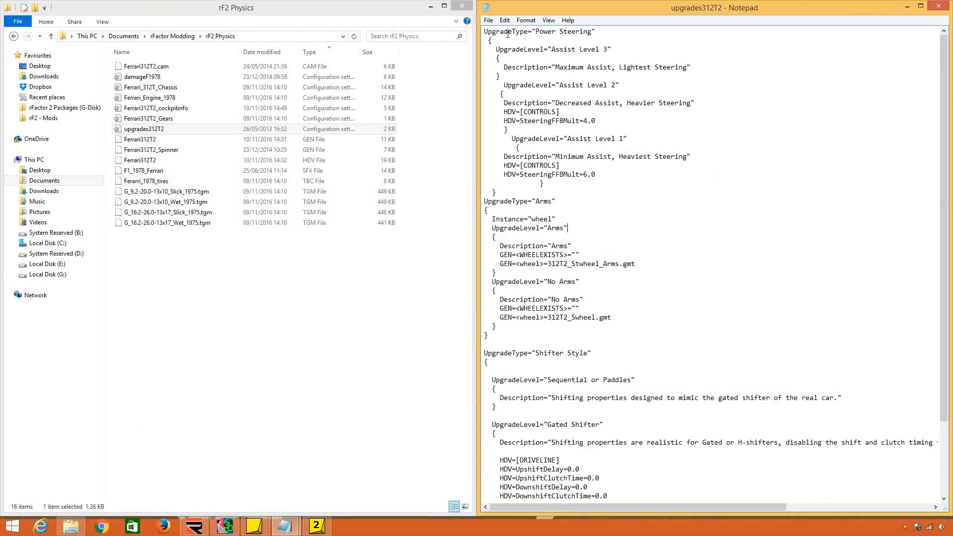
Delete the Power Steering and Arms upgrade types from the upgrades312T2 file, including the leftover blank line.
drag(485, 33, 499, 193)
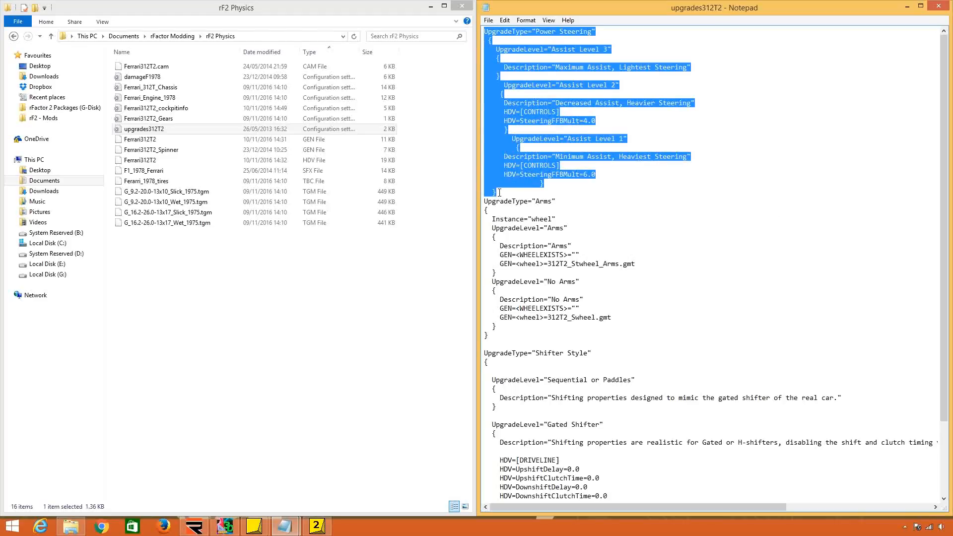
key(Delete)
drag(485, 40, 516, 180)
key(Delete)
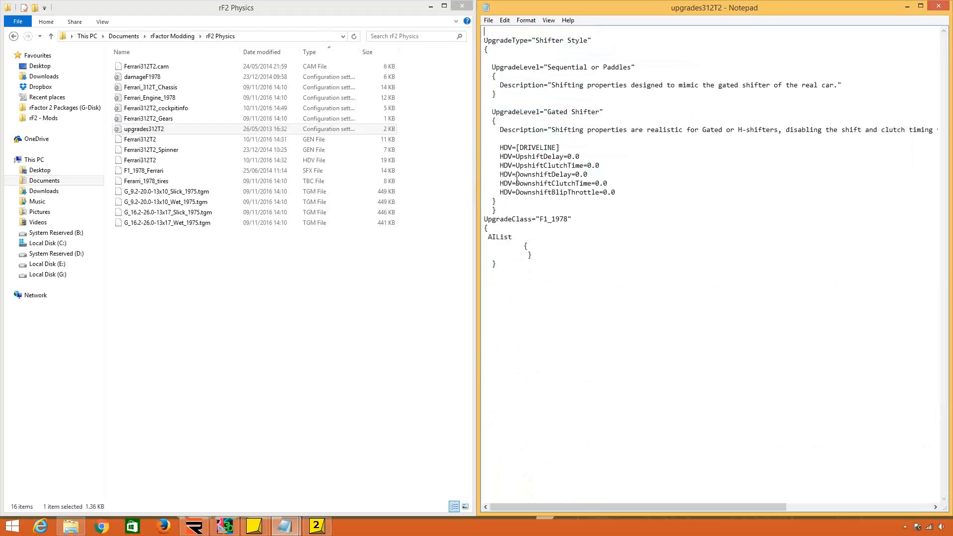
key(Delete)
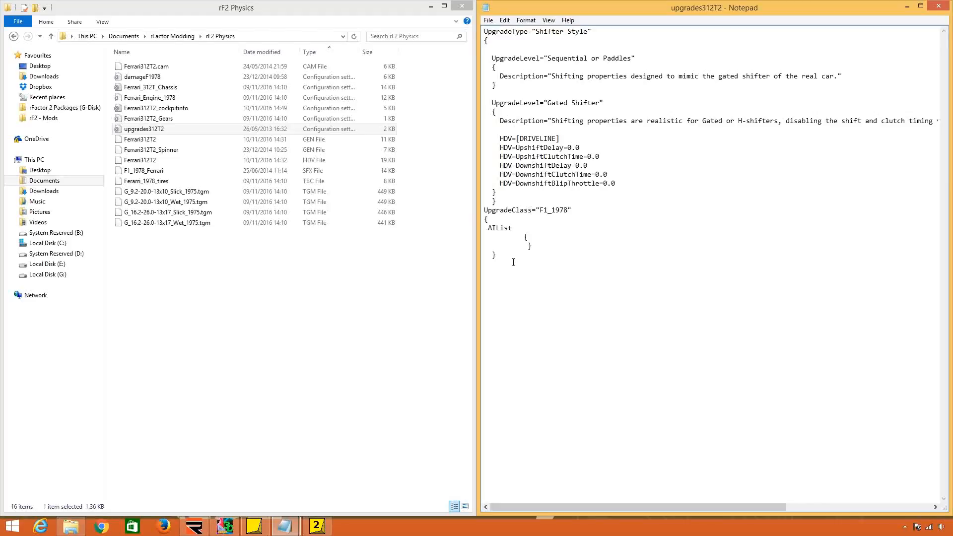
Examine the Shifter Style upgrade type and its Sequential or Paddles level in the upgrades file.
drag(493, 31, 559, 182)
click(559, 181)
drag(500, 200, 460, 22)
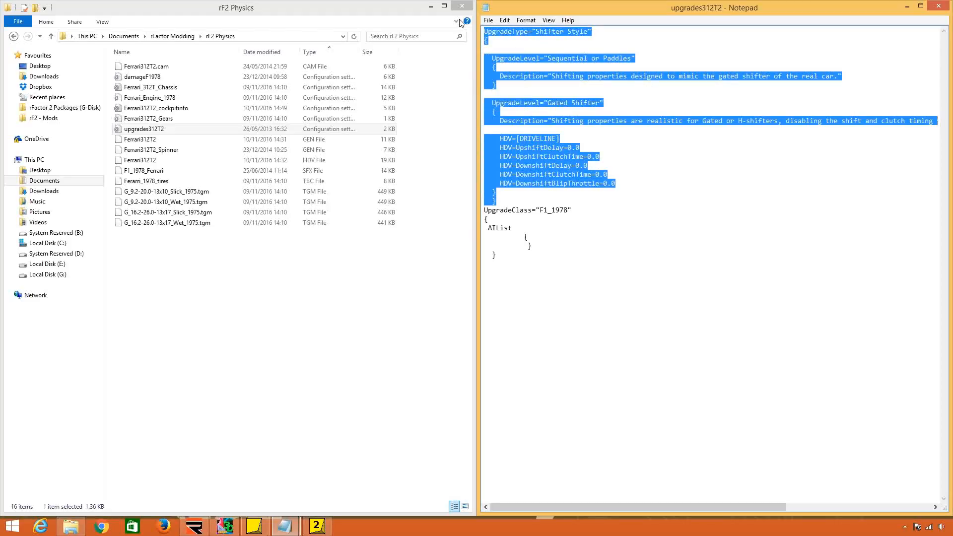
drag(560, 138, 517, 139)
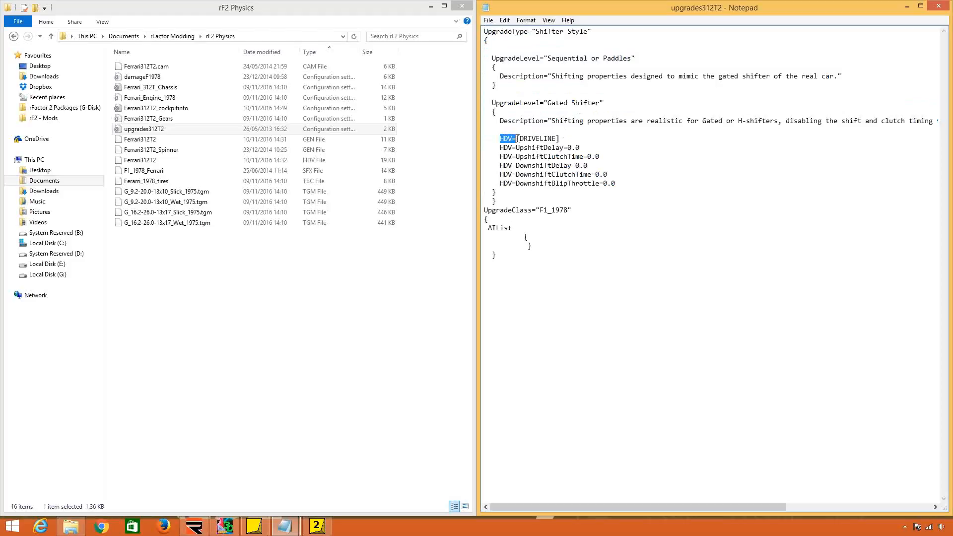
drag(504, 103, 595, 104)
drag(504, 59, 618, 66)
click(538, 93)
drag(485, 58, 501, 86)
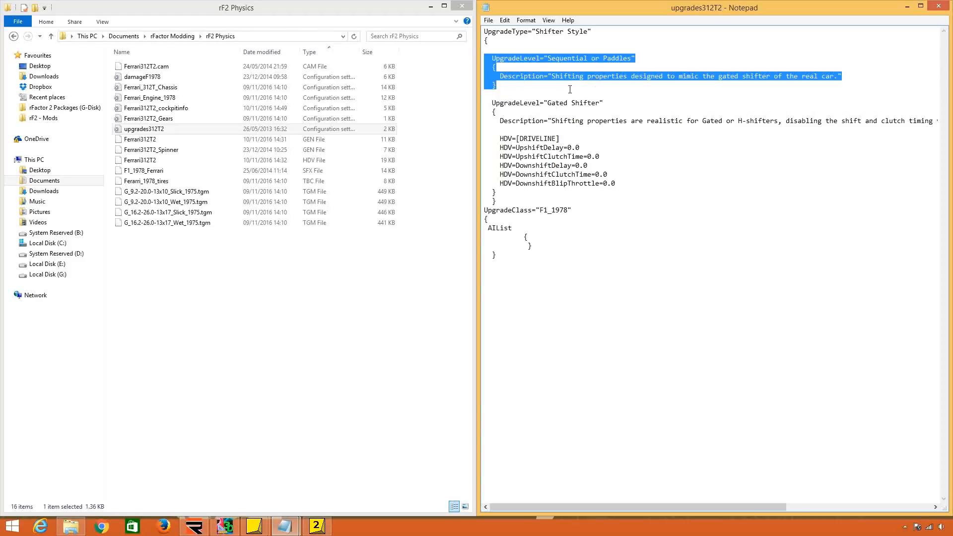
Examine the Gated Shifter level's HDV overrides for the DRIVELINE section, including the upshift and downshift delay values.
drag(492, 103, 516, 139)
click(532, 184)
click(515, 157)
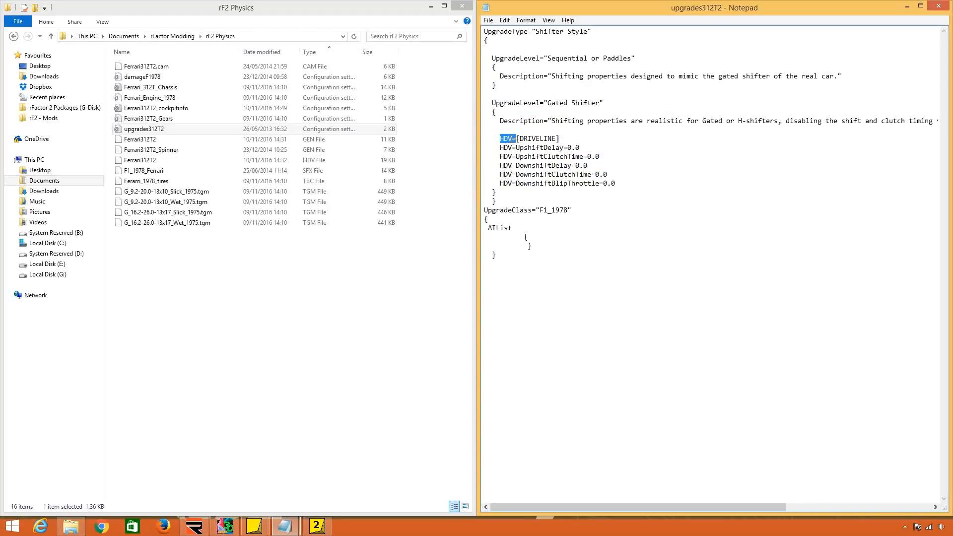
drag(517, 139, 560, 139)
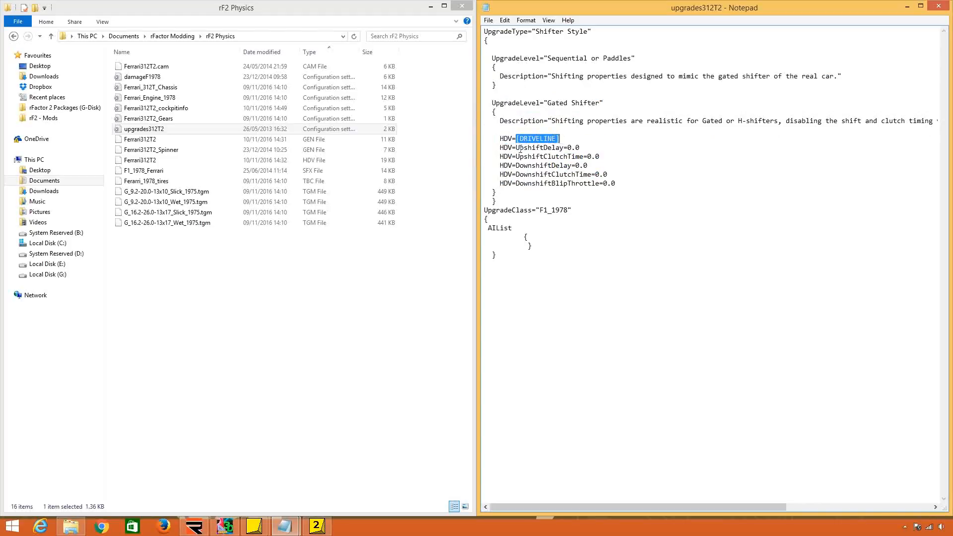
drag(496, 148, 520, 148)
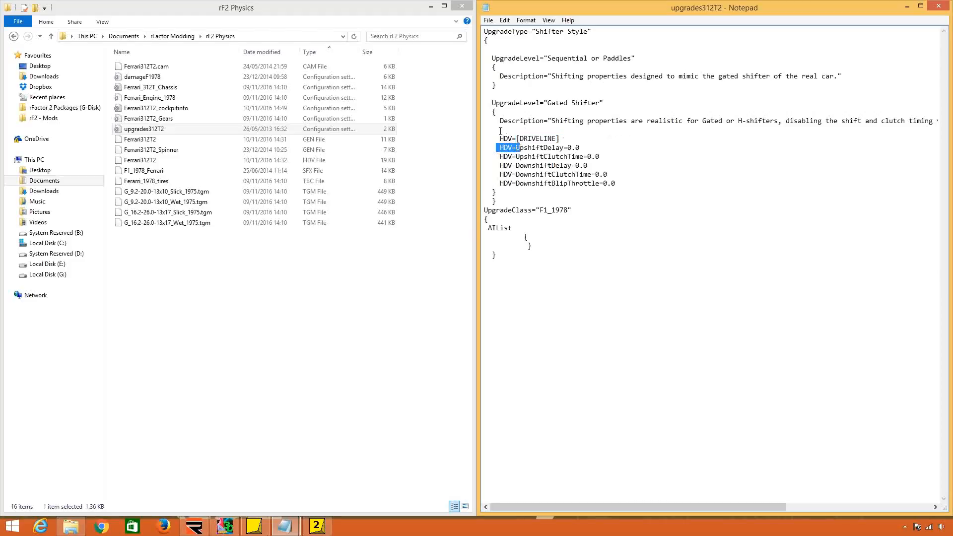
click(560, 146)
drag(519, 139, 552, 183)
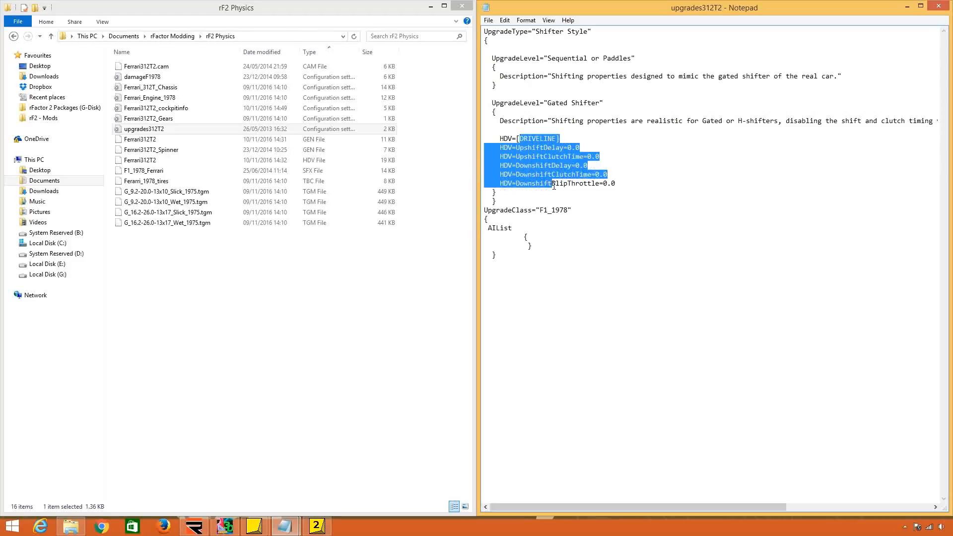
mouse_move(564, 148)
mouse_down()
mouse_move(516, 147)
mouse_move(581, 150)
mouse_up()
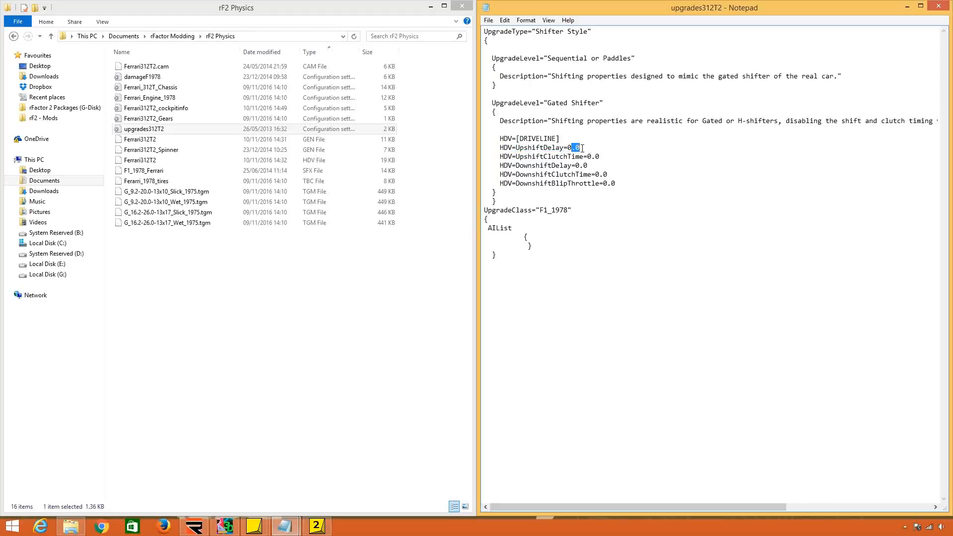
click(581, 149)
Open the Ferrari312T2 HDV file in Notepad and place it beside the upgrades file.
right_click(249, 159)
mouse_move(320, 198)
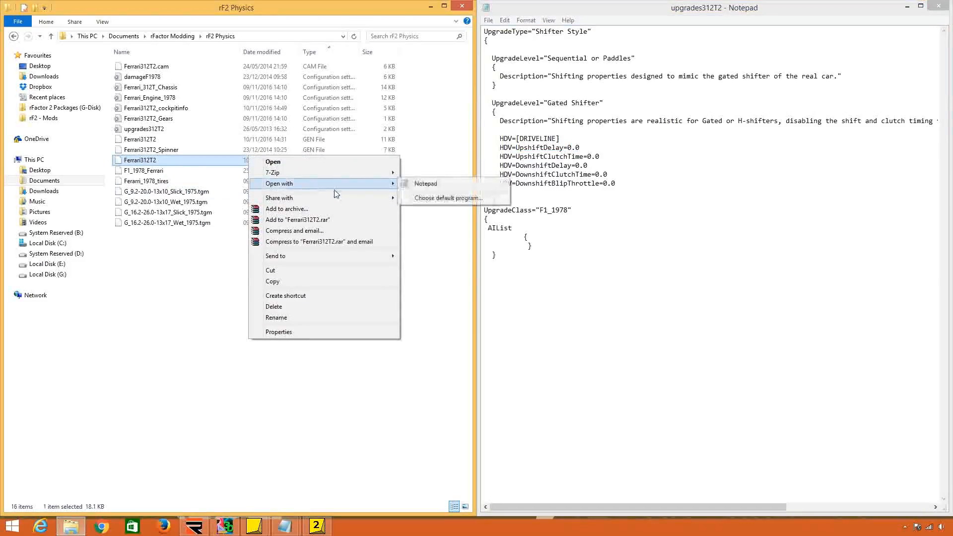
click(427, 186)
key(super+Left)
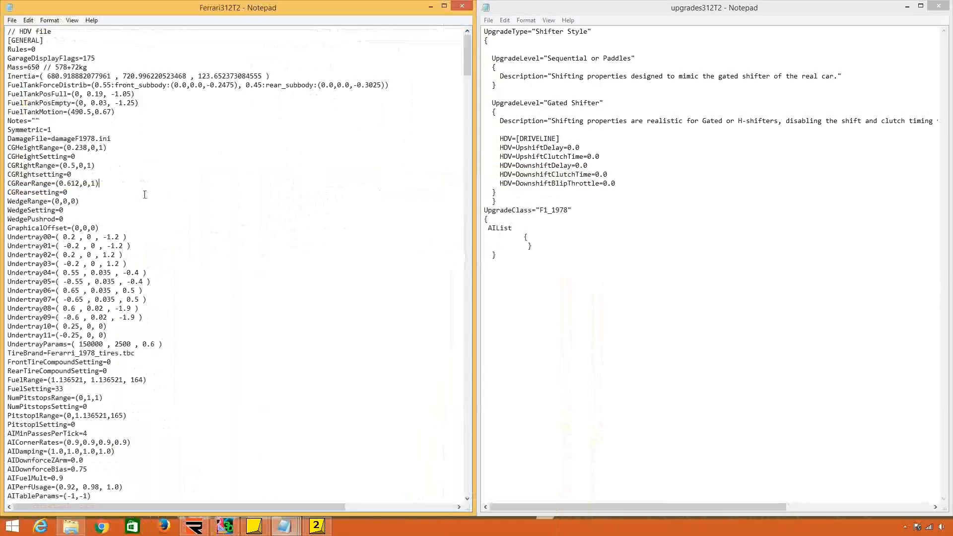
Find the DRIVELINE section in the Ferrari312T2 HDV file and check its UpshiftDelay setting.
key(ctrl+f)
text(DRIVELINE)
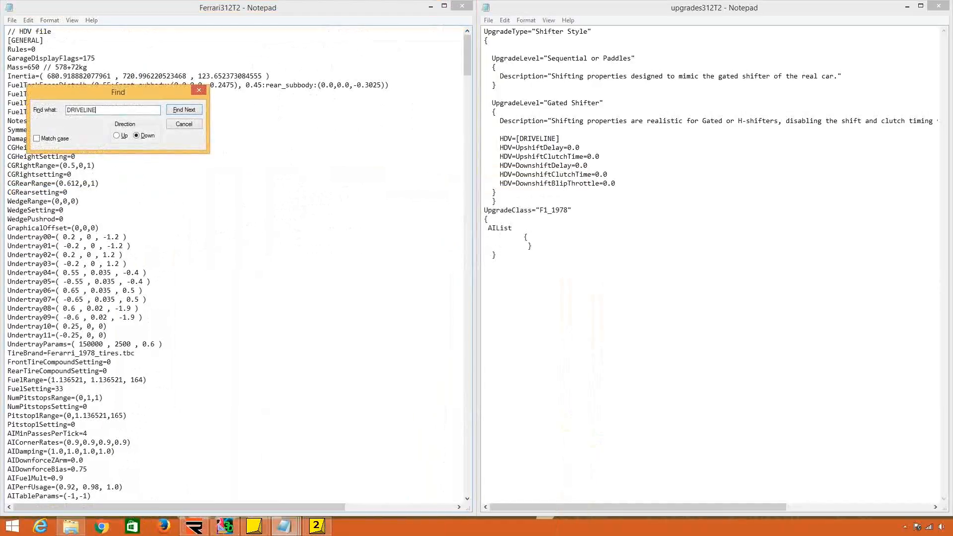
key(Return)
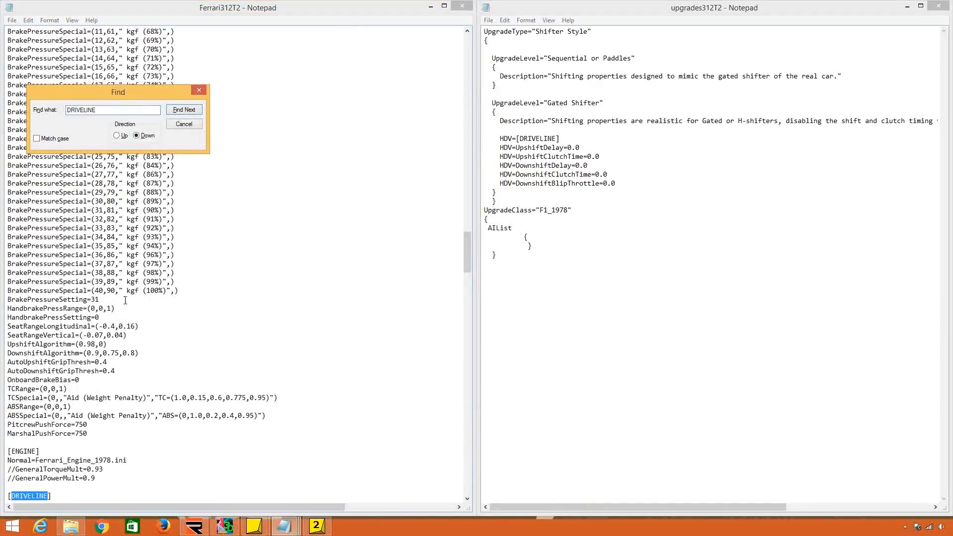
click(136, 363)
scroll(136, 362, down, 13)
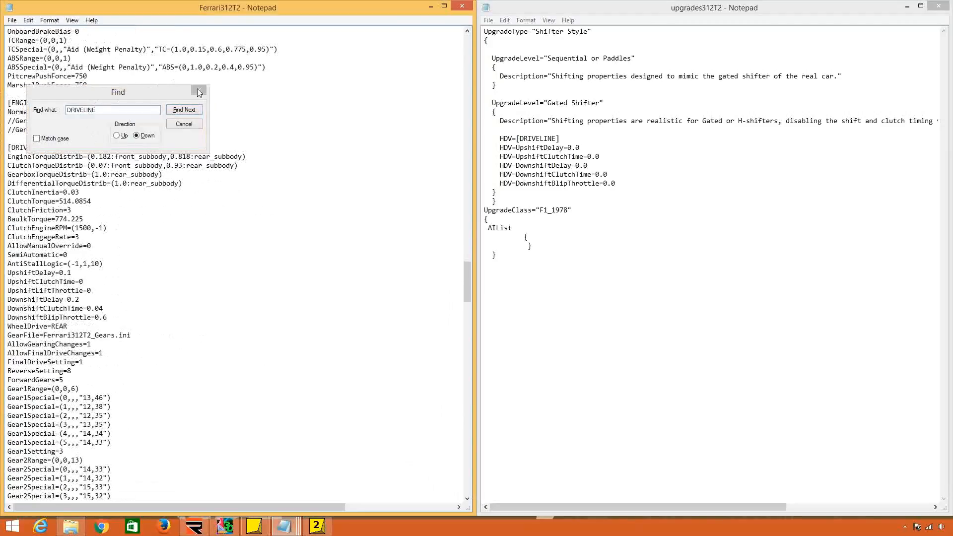
click(199, 90)
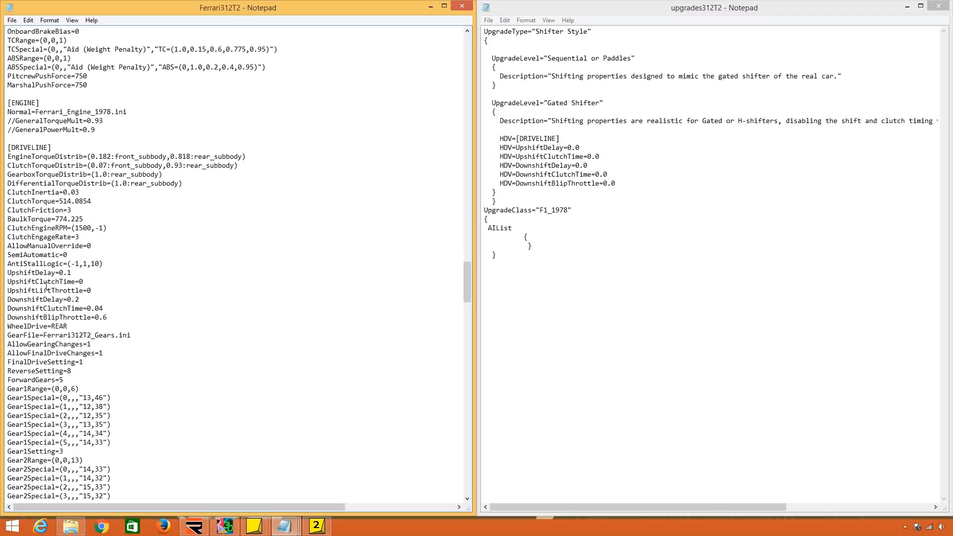
drag(23, 273, 58, 273)
Delete the whole Shifter Style upgrade type and the blank line it leaves in the upgrades312T2 file.
click(505, 201)
drag(504, 201, 481, 27)
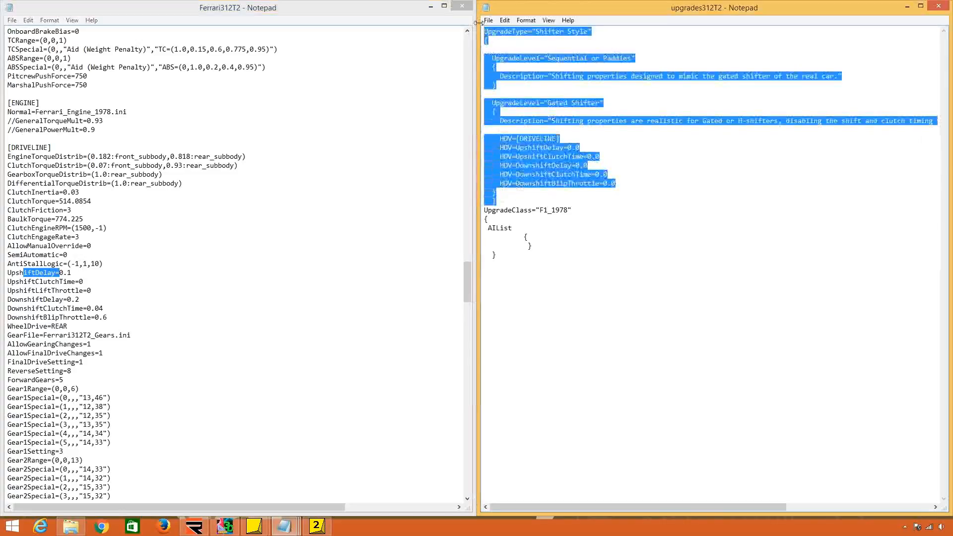
key(Delete)
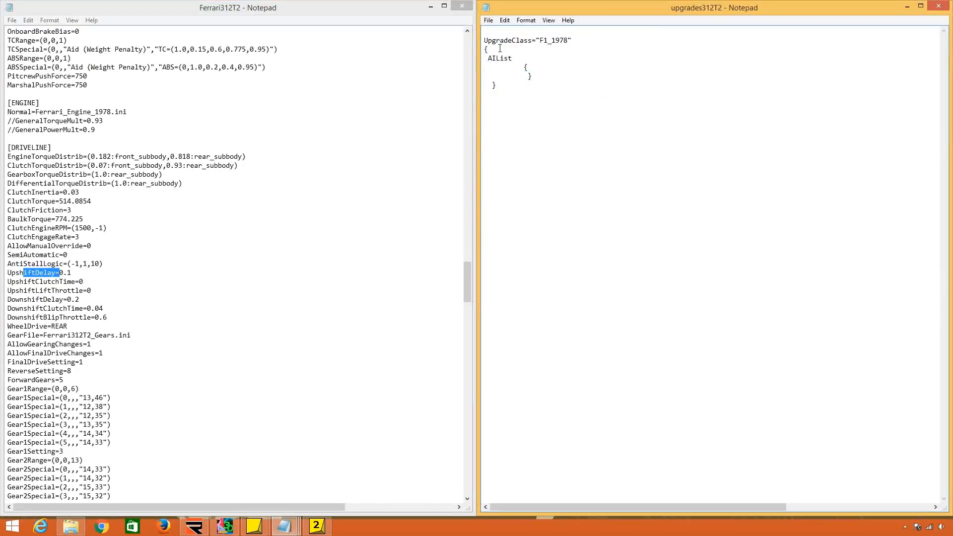
key(Delete)
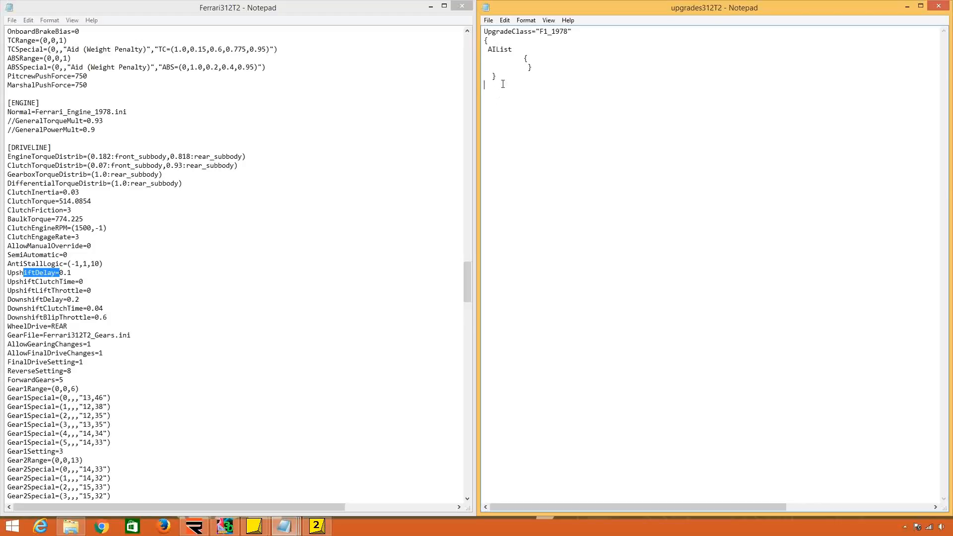
Remove the AIList block and its braces below UpgradeClass="F1_1978", leaving only the class line.
drag(501, 81, 475, 43)
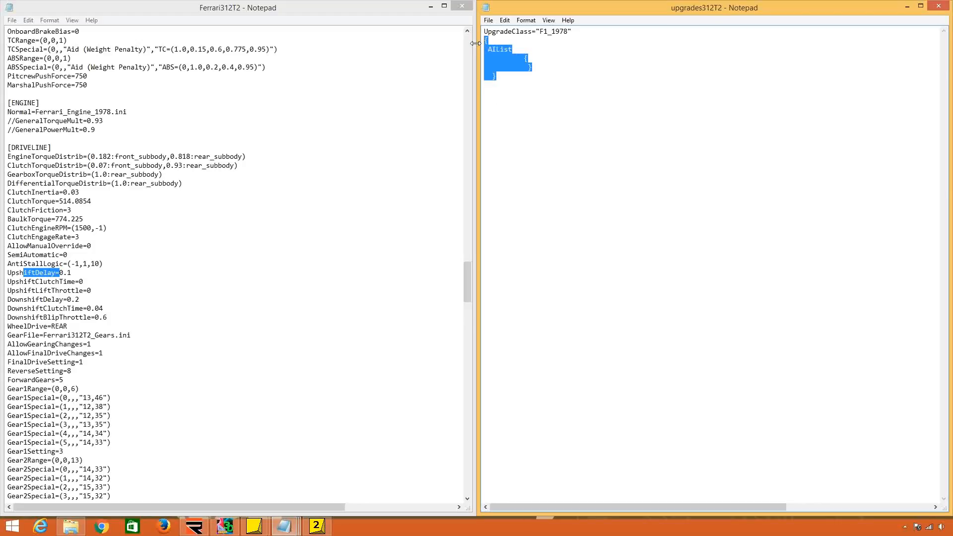
key(BackSpace)
key(BackSpace)
drag(548, 33, 624, 142)
click(561, 155)
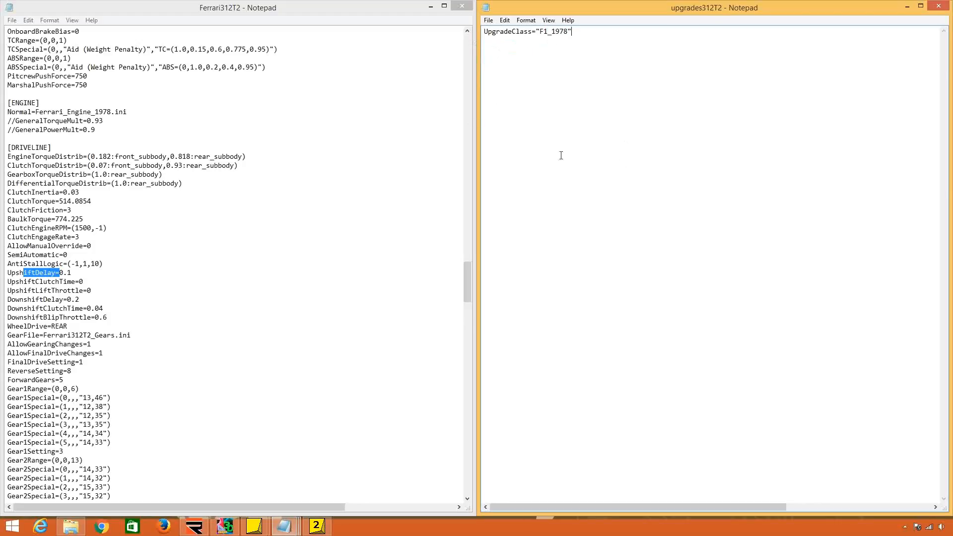
Save the upgrades312T2 file, and close both it and the Ferrari312T2 HDV file.
click(488, 20)
click(496, 52)
click(467, 4)
click(938, 6)
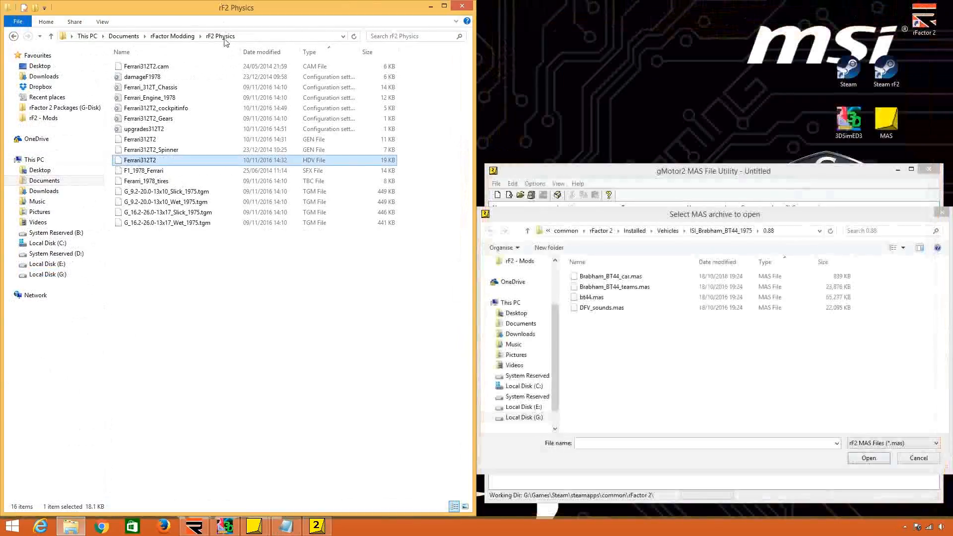
Check the contents of the rF1 Physics folder in rFactor Modding and return to the rF2 Physics folder.
click(174, 36)
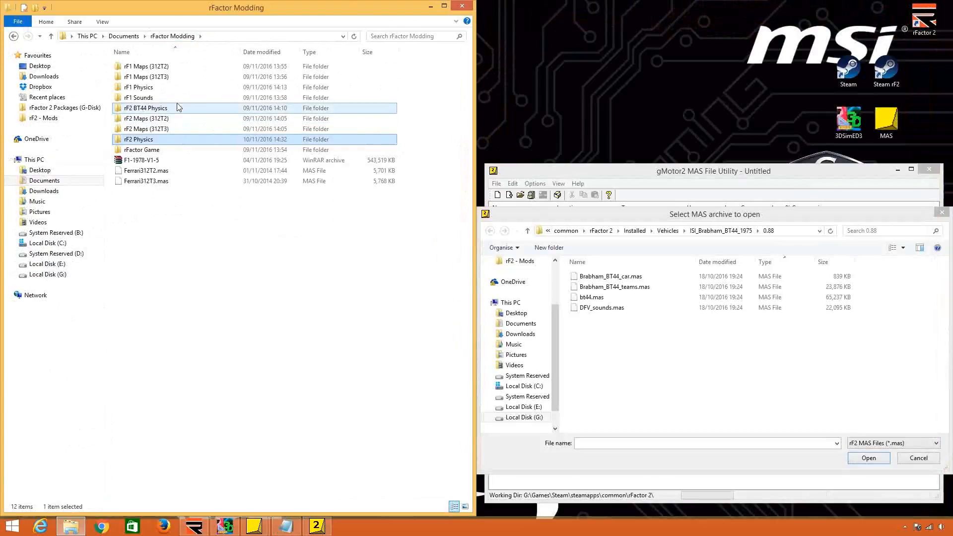
double_click(181, 87)
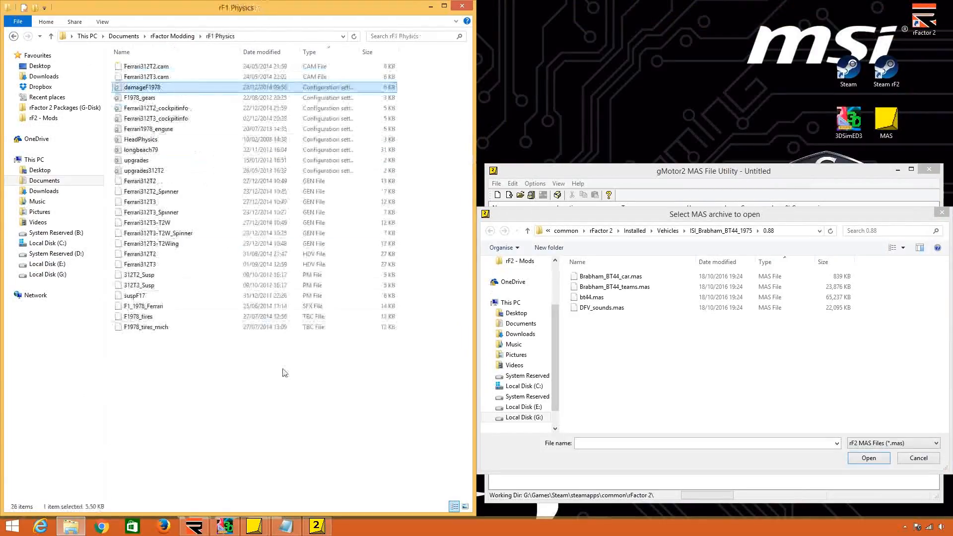
click(181, 40)
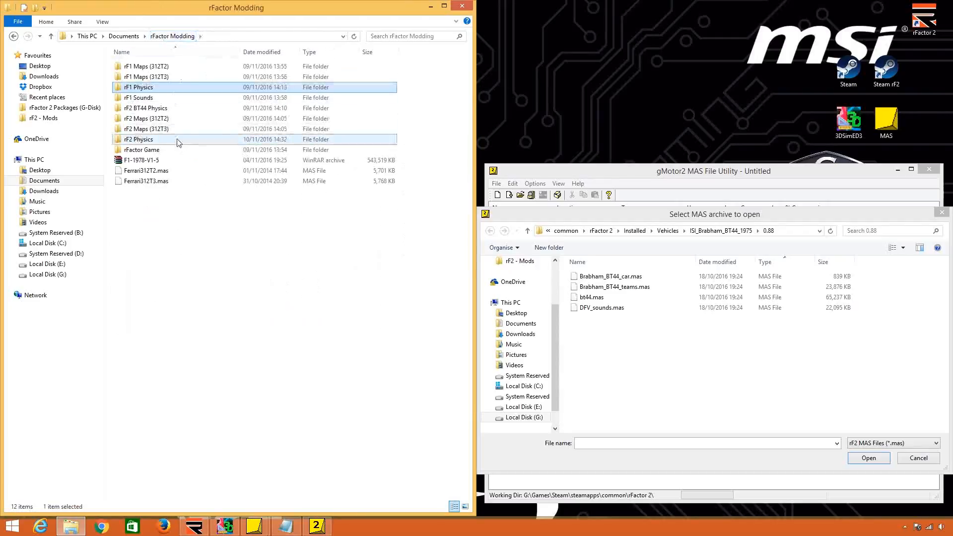
double_click(179, 139)
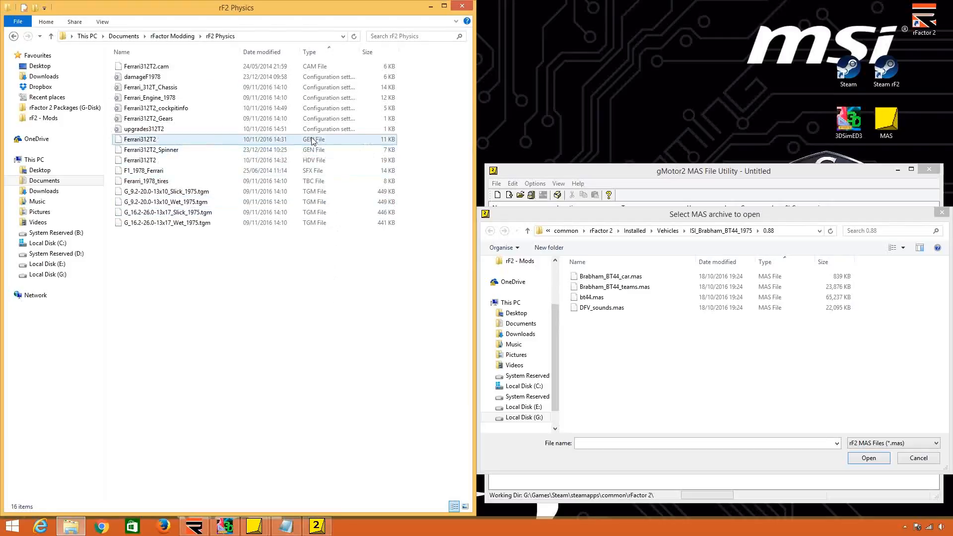
Open the Ferrari312T2_Spinner GEN file in Notepad and place it beside the folder window.
click(302, 150)
right_click(301, 149)
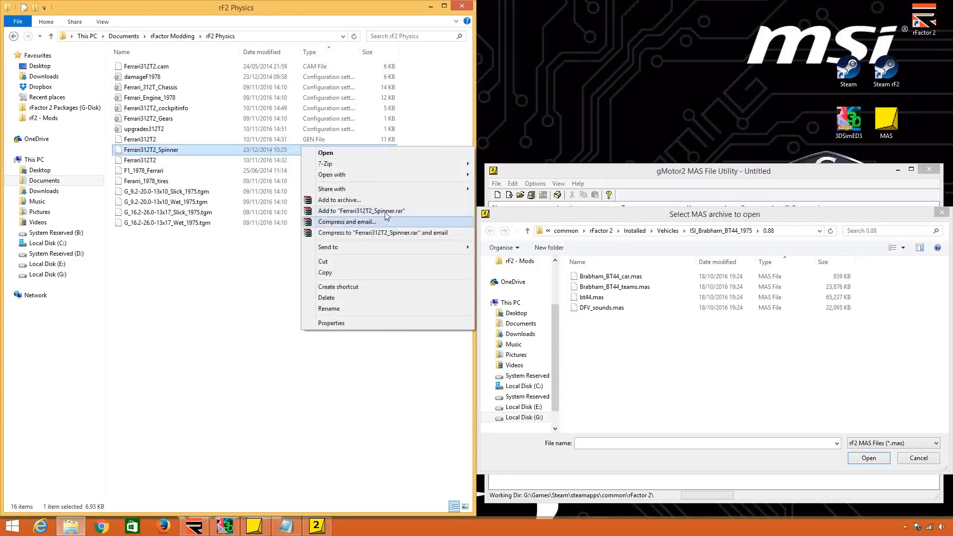
mouse_move(446, 174)
click(476, 179)
drag(476, 181, 952, 169)
Delete the SpinBody instance block, with its body and nuts mesh lines, from the Ferrari312T2_Spinner file.
scroll(624, 277, down, 5)
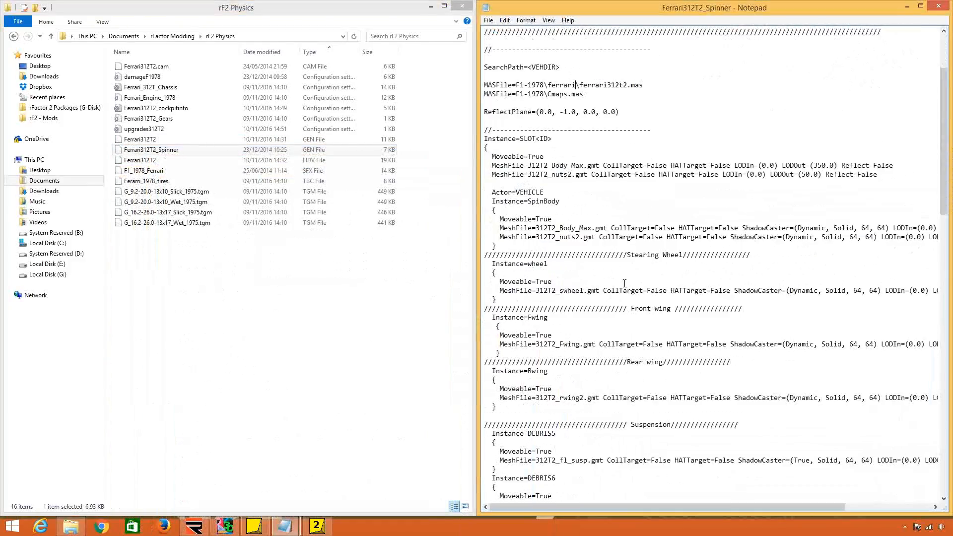
scroll(625, 277, down, 3)
scroll(616, 282, up, 5)
scroll(616, 282, down, 1)
drag(480, 165, 502, 184)
click(502, 184)
scroll(502, 184, down, 2)
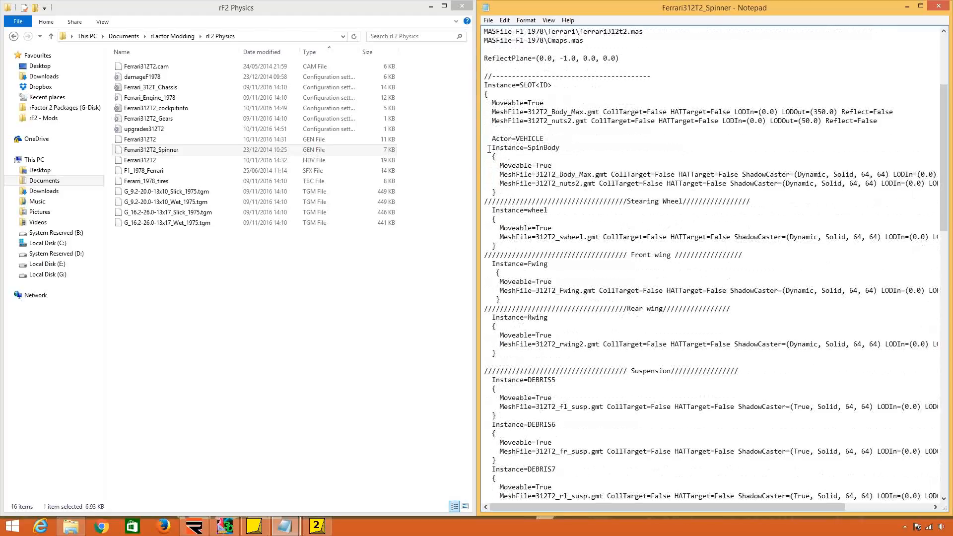
drag(489, 148, 498, 191)
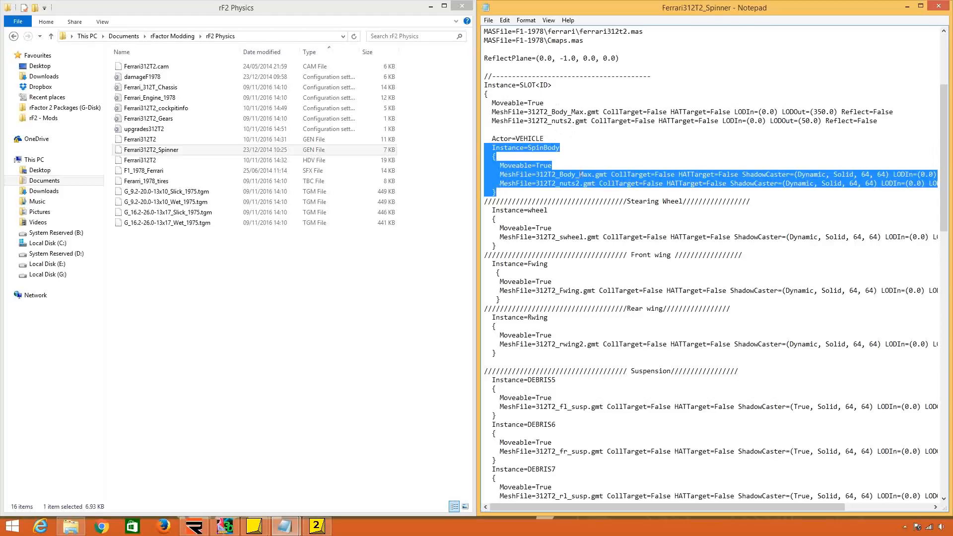
key(Delete)
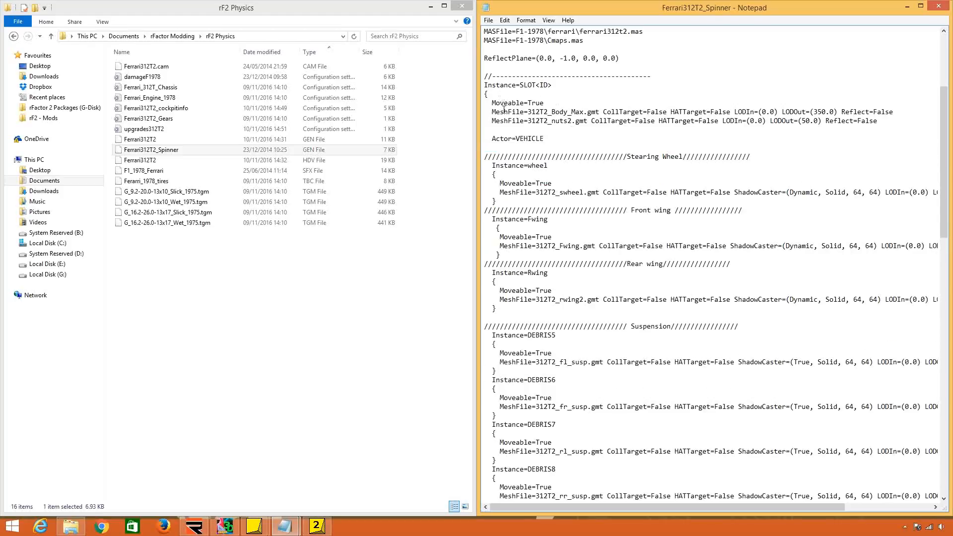
Examine the Body_Max and nuts2 mesh lines under Instance=SLOT<ID> in the spinner file.
drag(504, 104, 516, 185)
click(536, 103)
drag(536, 103, 574, 232)
click(573, 231)
drag(549, 113, 588, 134)
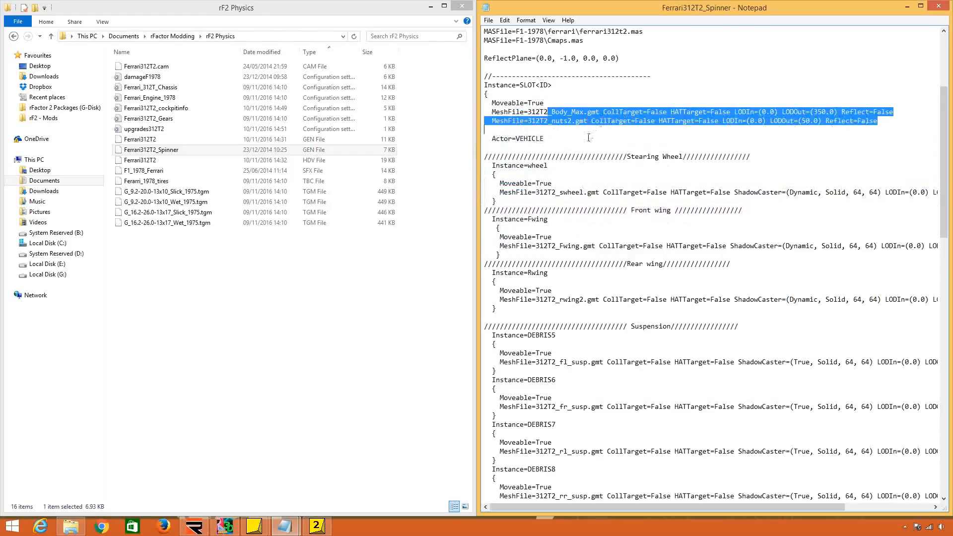
click(555, 119)
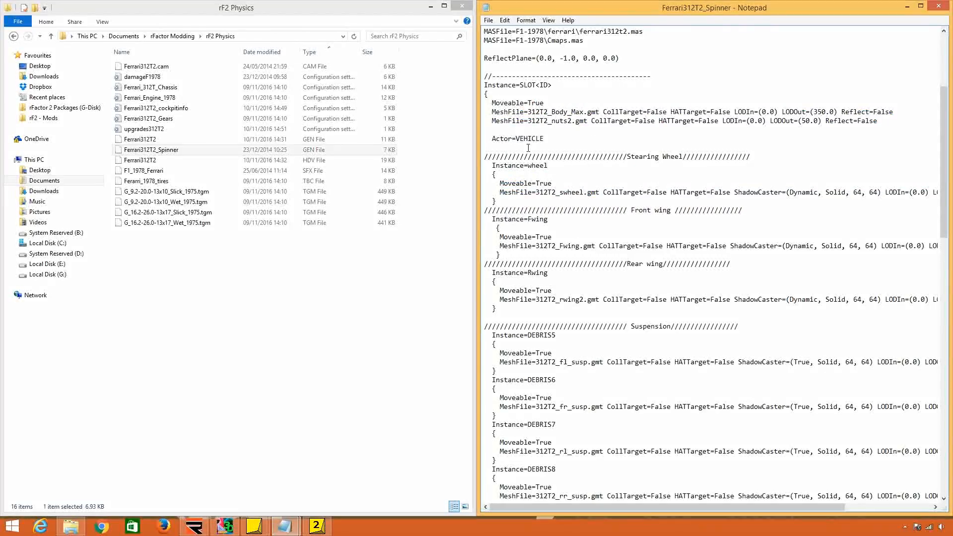
click(534, 113)
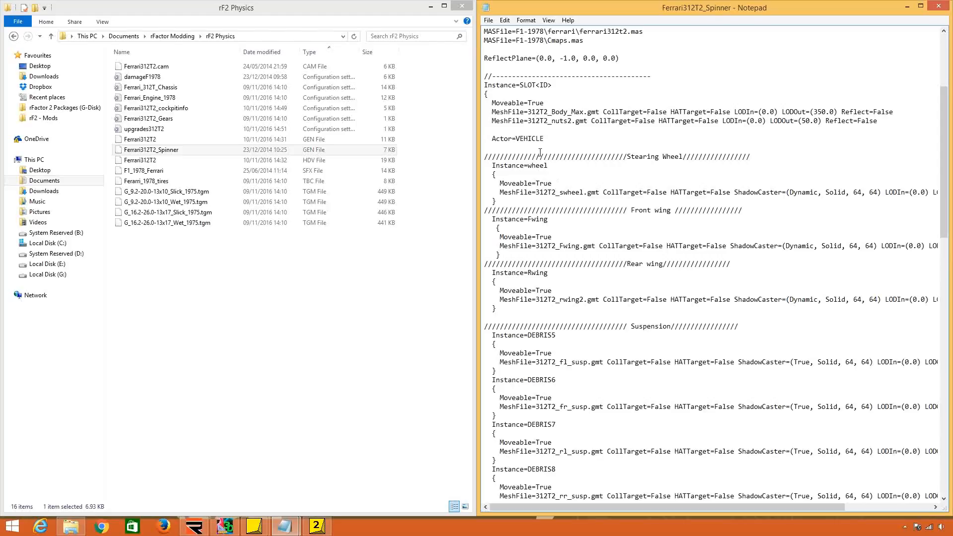
Examine the wing, suspension, exhaust, mirror, driver, tire and spindle instance entries in the Ferrari312T2_Spinner file.
click(548, 171)
drag(519, 170, 544, 299)
click(553, 337)
scroll(546, 322, down, 15)
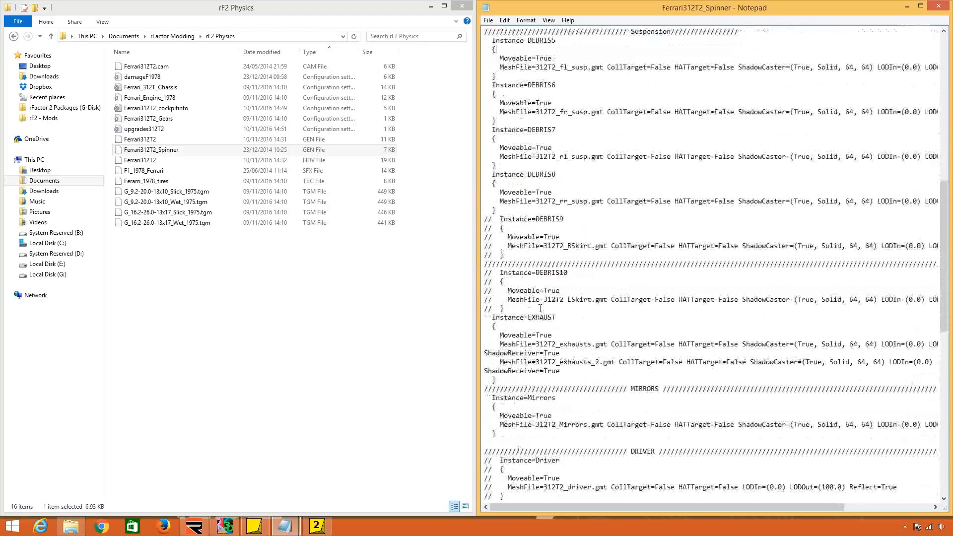
scroll(536, 305, down, 15)
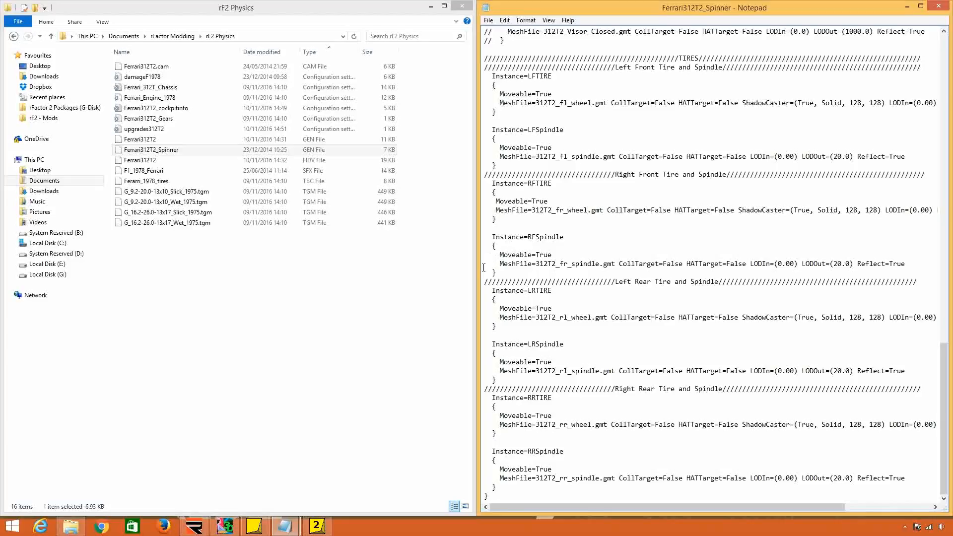
drag(484, 262, 485, 276)
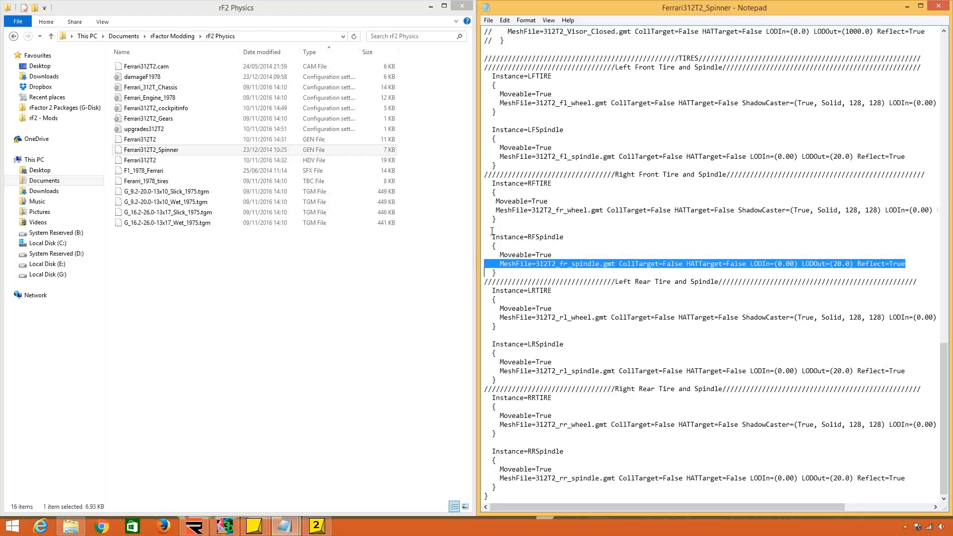
click(594, 297)
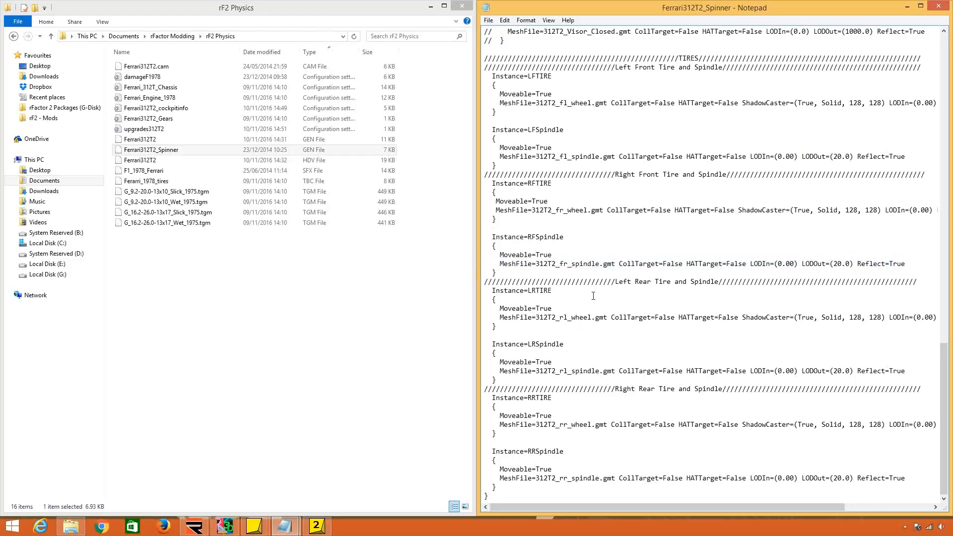
Delete the explanatory comment block at the start of the Ferrari312T2_Spinner file.
scroll(593, 296, up, 20)
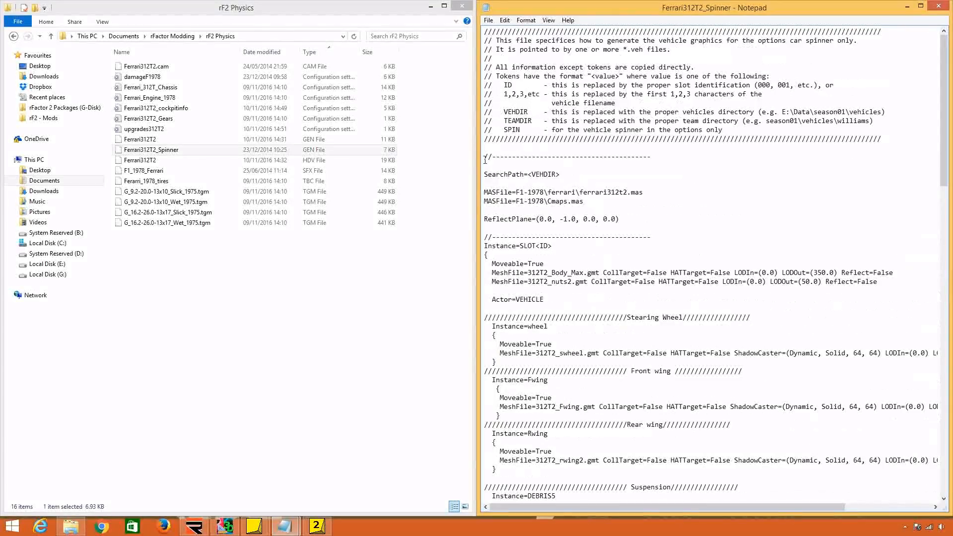
drag(486, 157, 484, 31)
key(Delete)
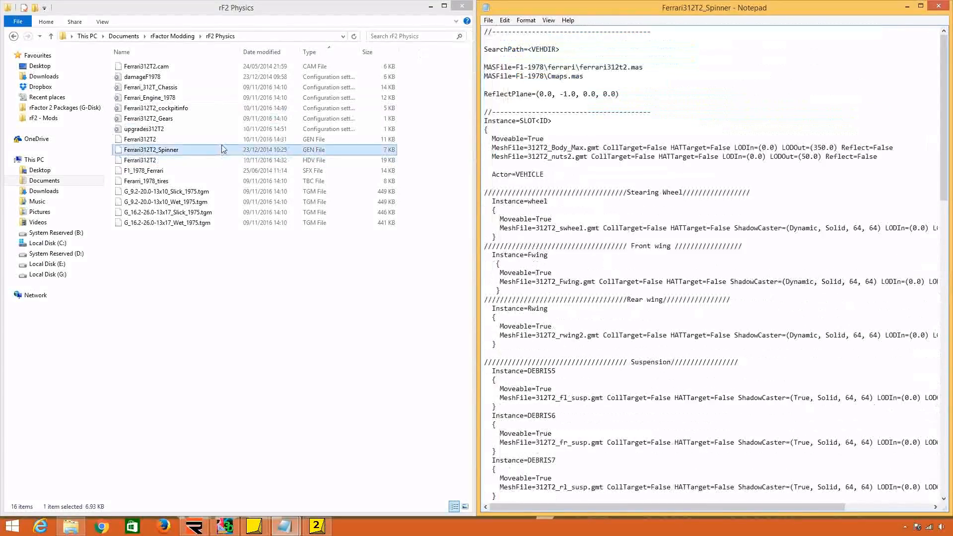
Open the Ferrari312T2 GEN file in Notepad and place it beside the spinner file.
right_click(226, 137)
mouse_move(348, 164)
click(405, 163)
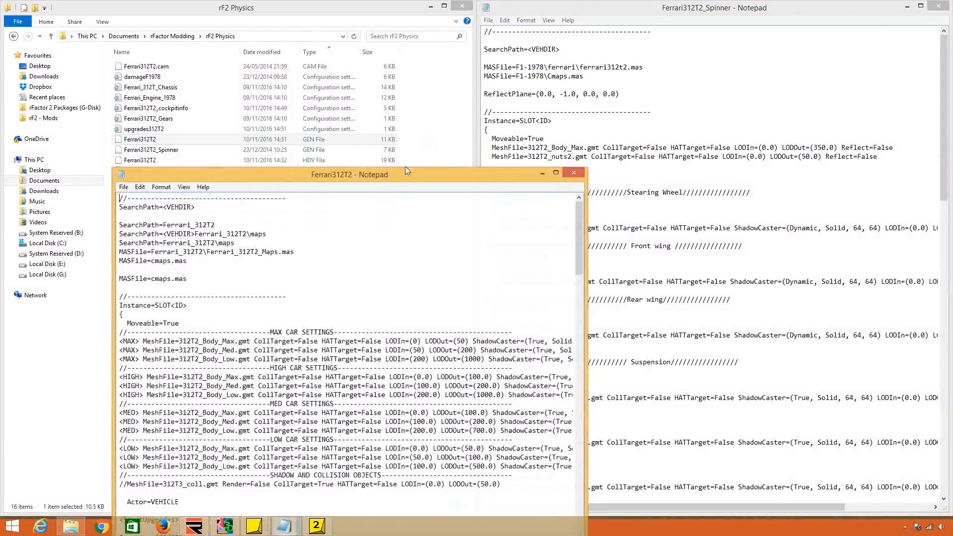
drag(405, 166, 3, 155)
Replace the spinner file's SearchPath and MASFile lines with the full SearchPath and MASFile block copied from the Ferrari312T2 GEN file.
drag(78, 112, 2, 41)
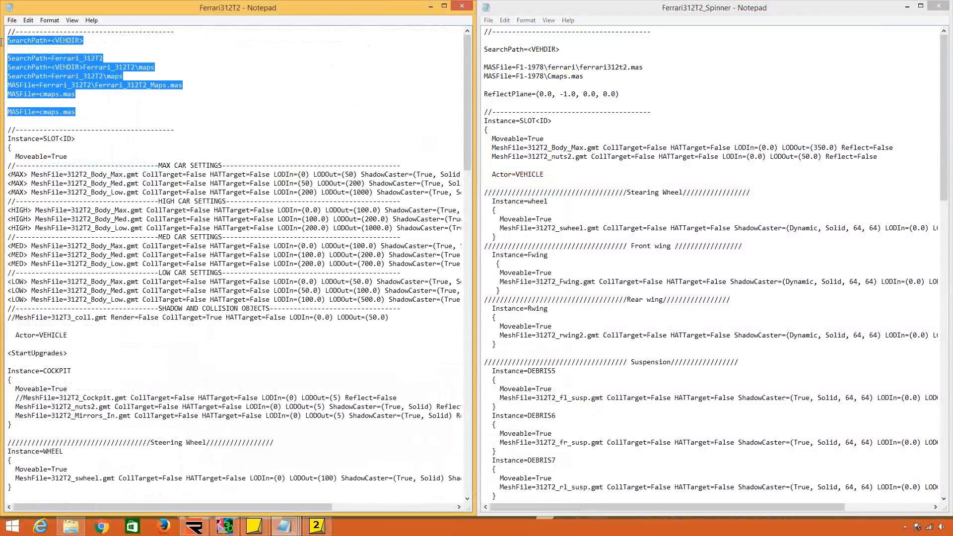
key(ctrl+c)
drag(531, 86, 483, 41)
key(ctrl+v)
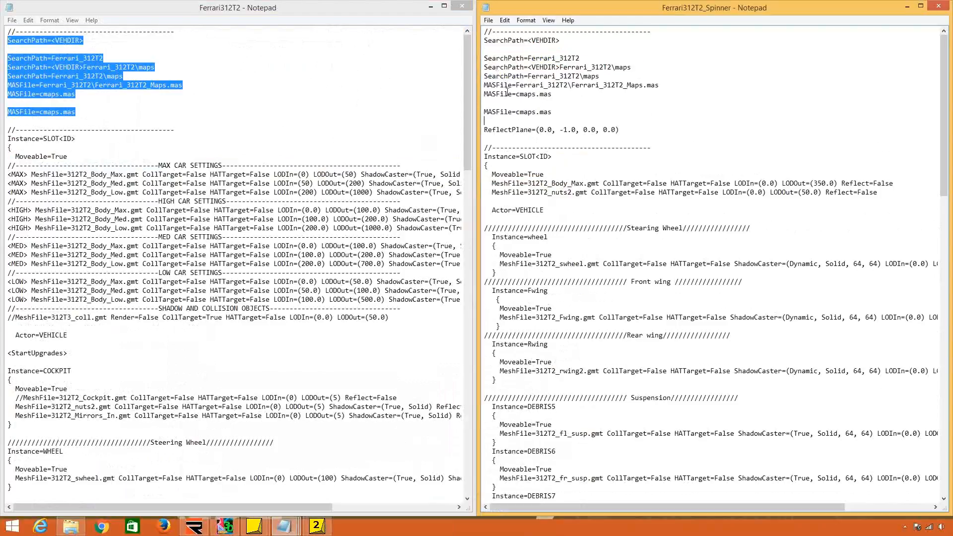
Examine the ReflectPlane line and the Instance=SLOT<ID> entry in the spinner file.
drag(484, 129, 487, 138)
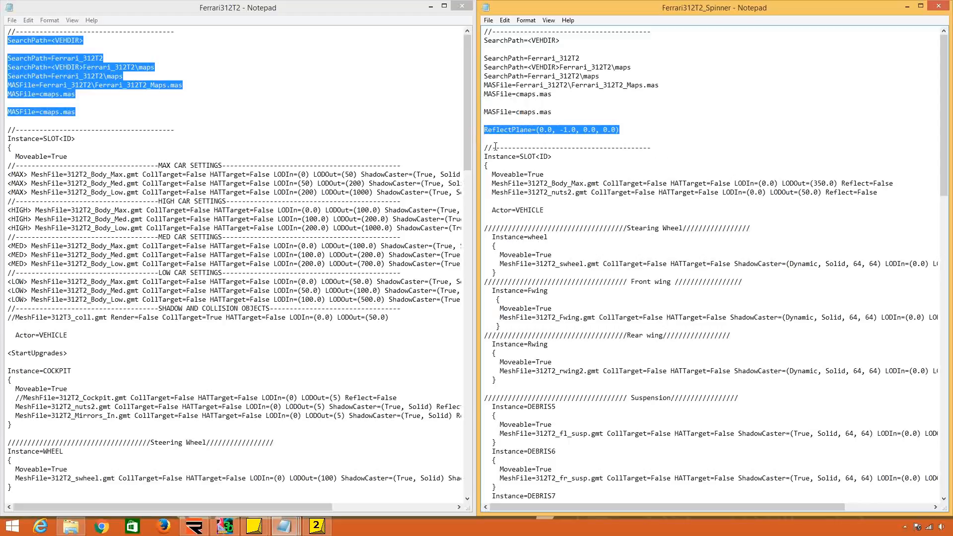
click(496, 147)
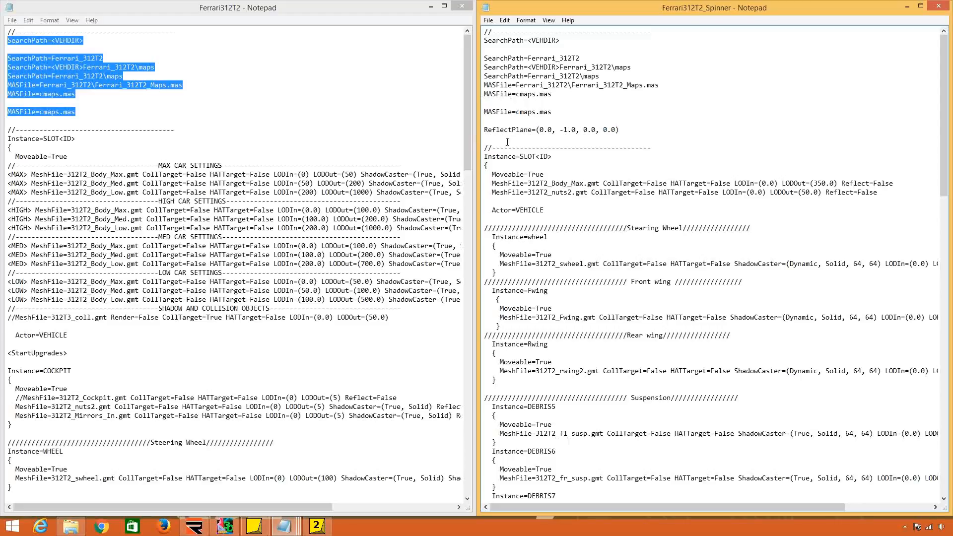
drag(497, 33, 540, 167)
click(540, 167)
drag(547, 36, 588, 183)
click(587, 182)
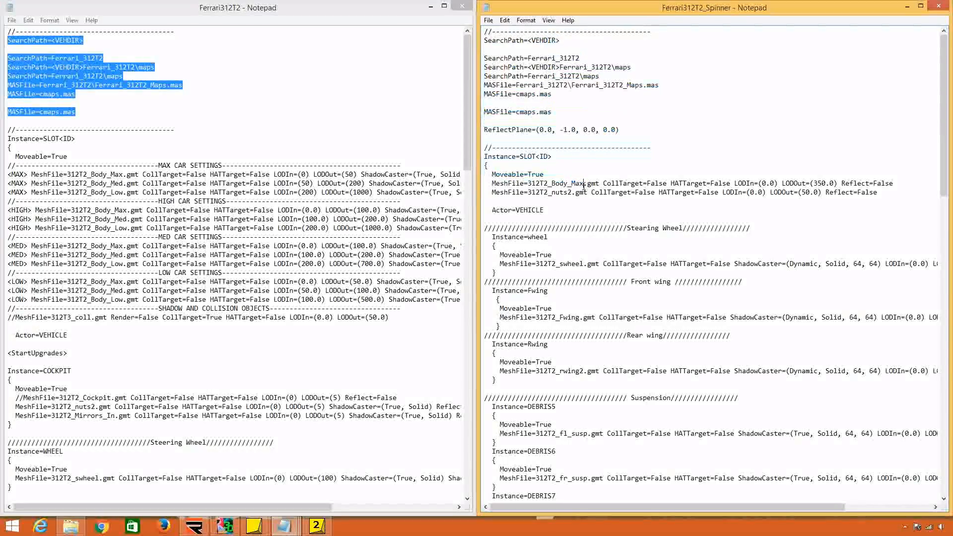
Save the Ferrari312T2_Spinner file, look over its remaining entries, and close both GEN files.
click(490, 22)
click(501, 54)
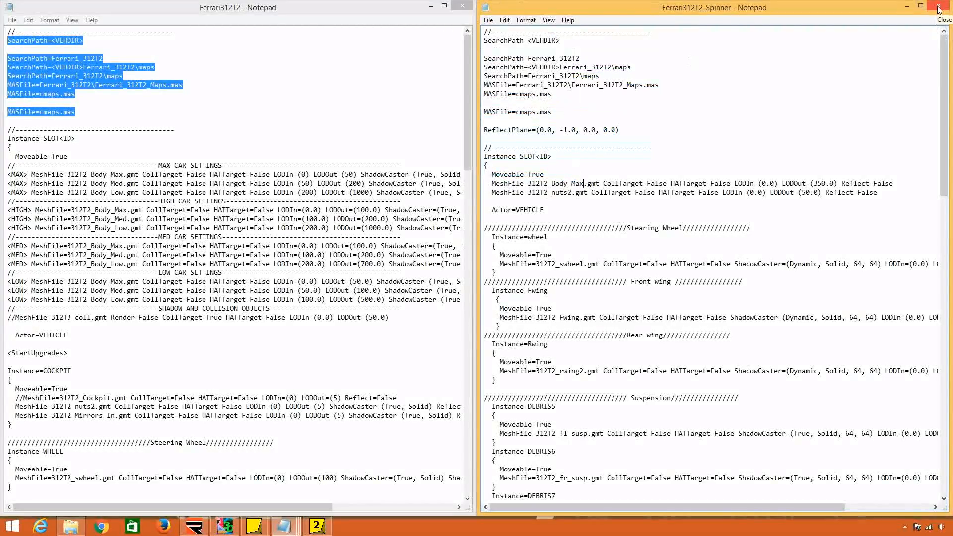
scroll(676, 207, down, 15)
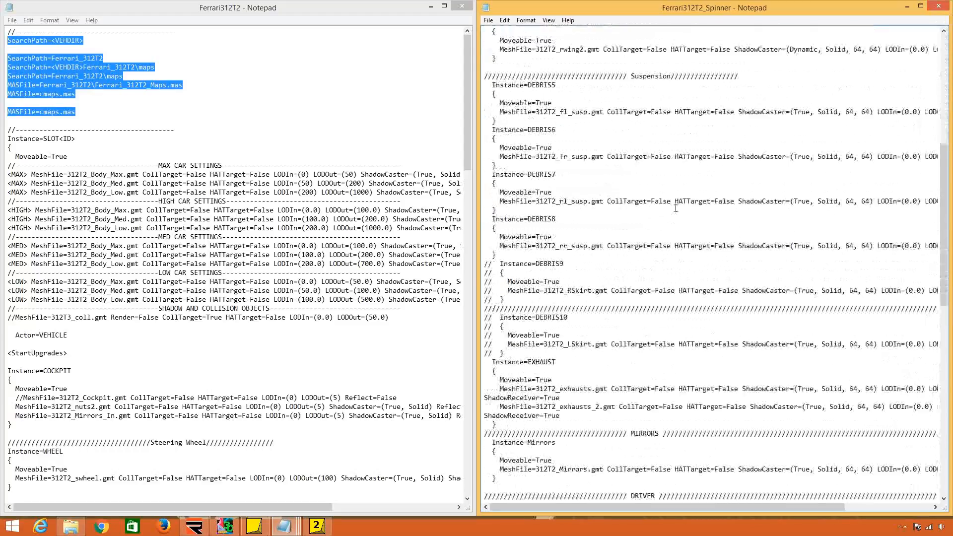
scroll(675, 208, down, 5)
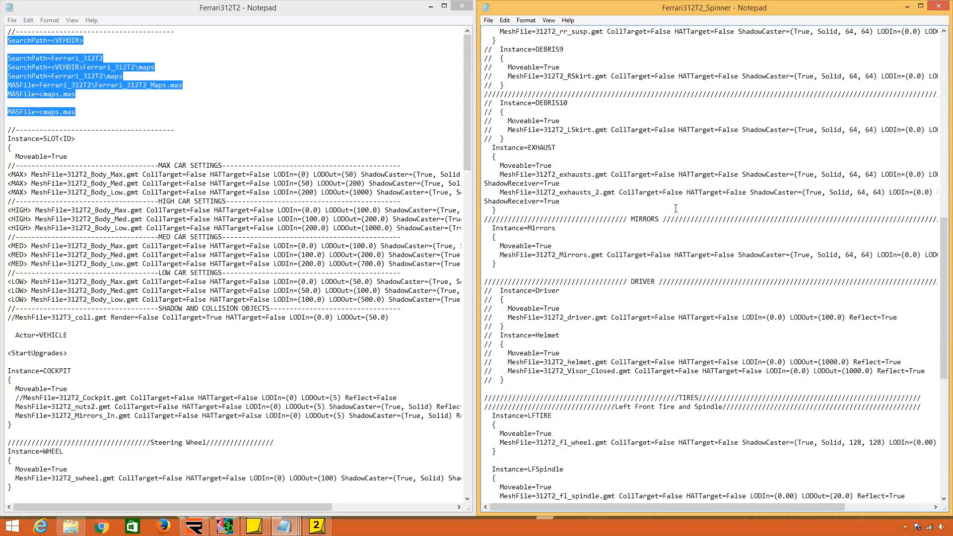
scroll(675, 209, down, 13)
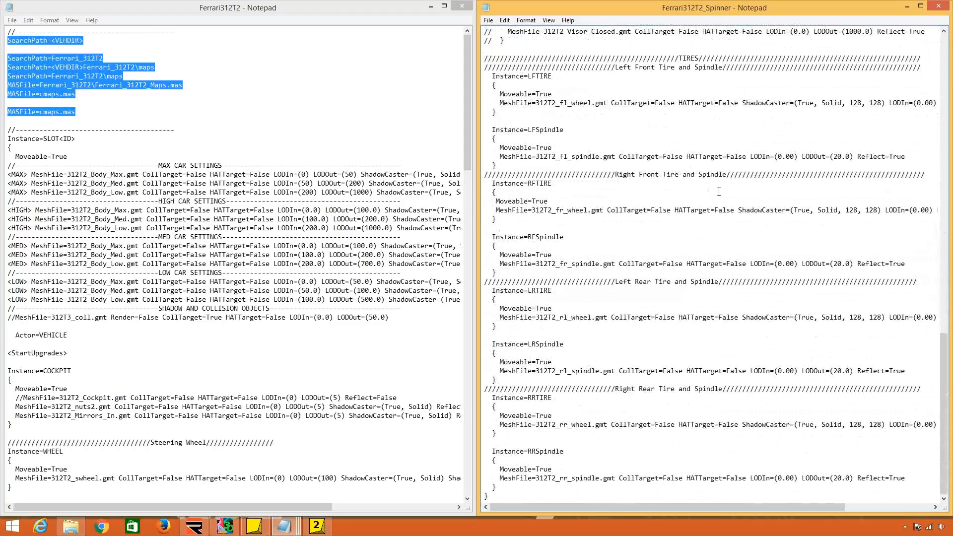
click(939, 5)
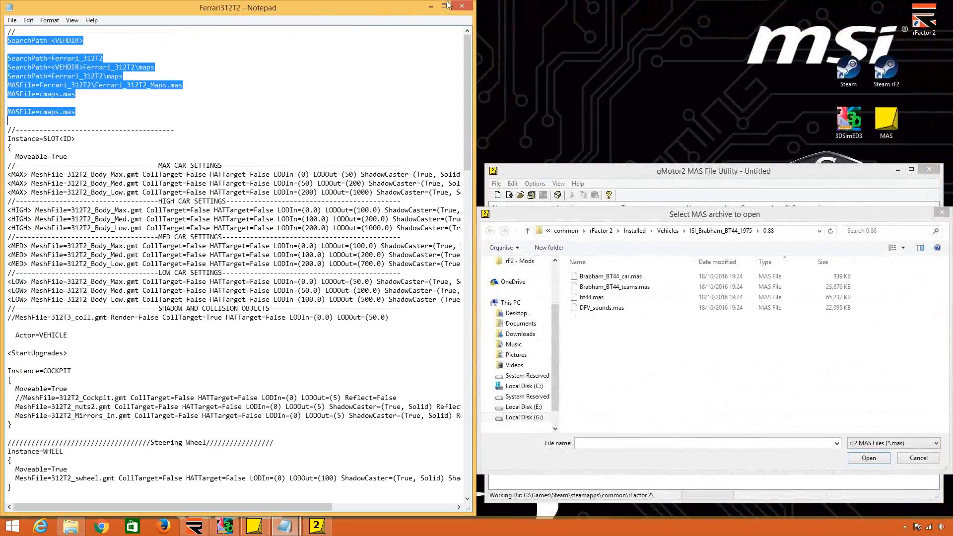
click(461, 6)
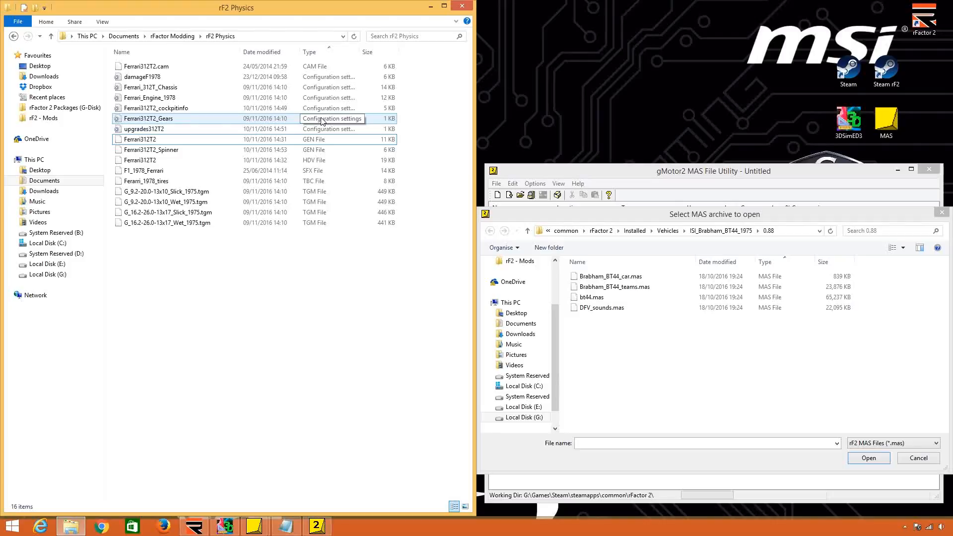
Create a new folder named Teams in the rFactor Modding folder.
click(172, 36)
click(268, 239)
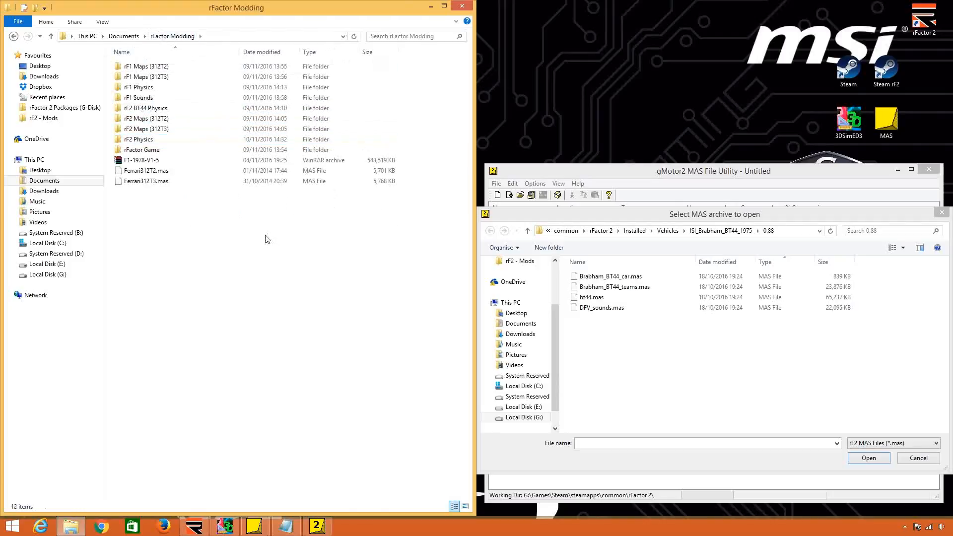
right_click(268, 239)
mouse_move(351, 353)
click(422, 353)
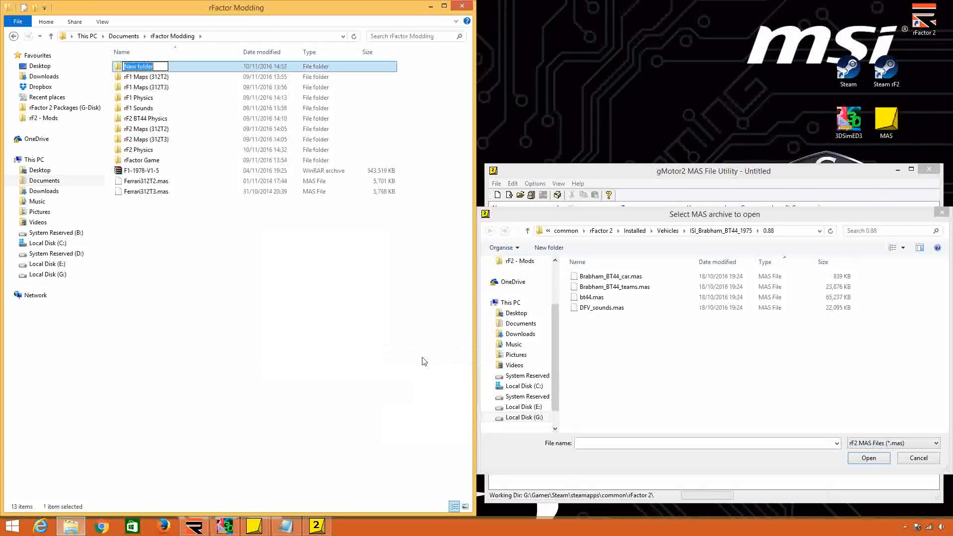
text(Teams)
key(Return)
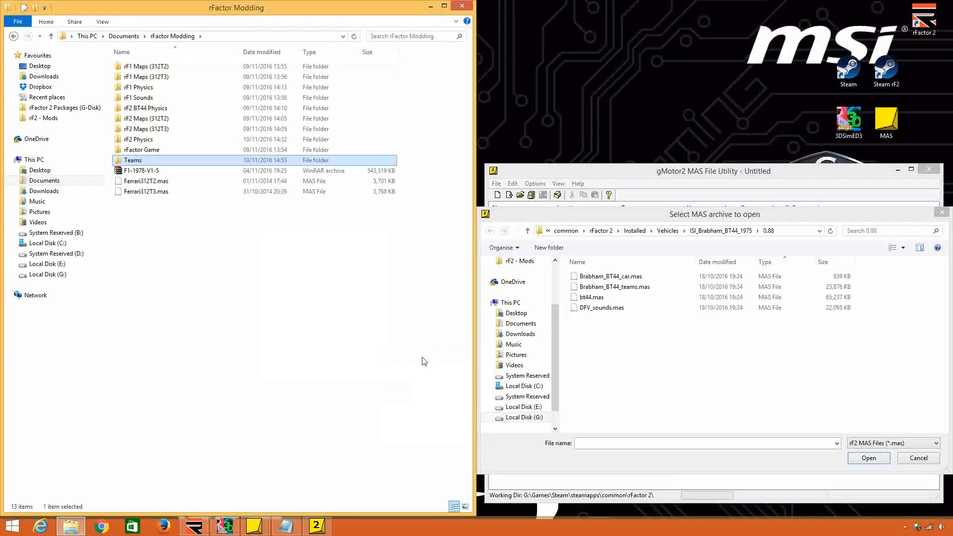
Browse through rFactor Game, Gamedata, Vehicles and F1-1978 to check the contents of the Ferrari folder.
double_click(192, 149)
double_click(192, 68)
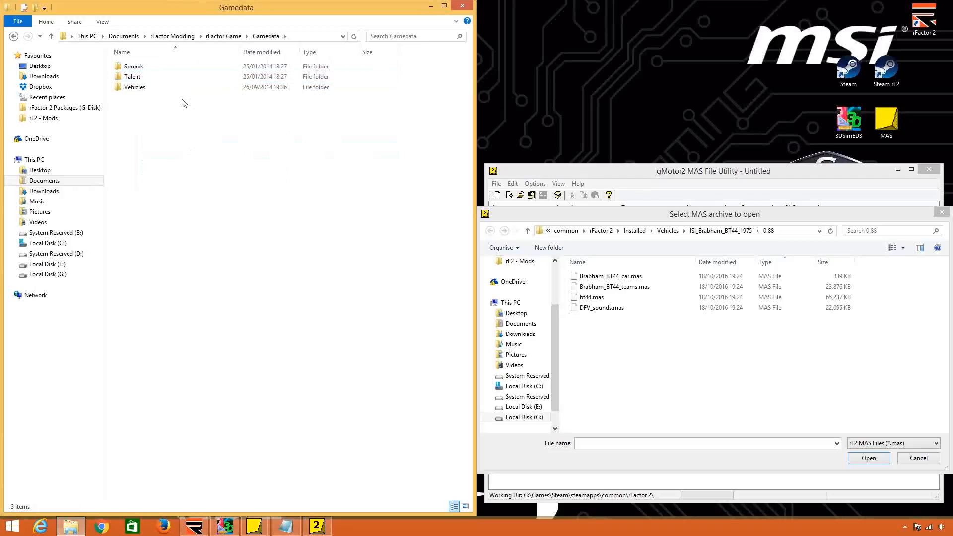
double_click(185, 88)
double_click(186, 69)
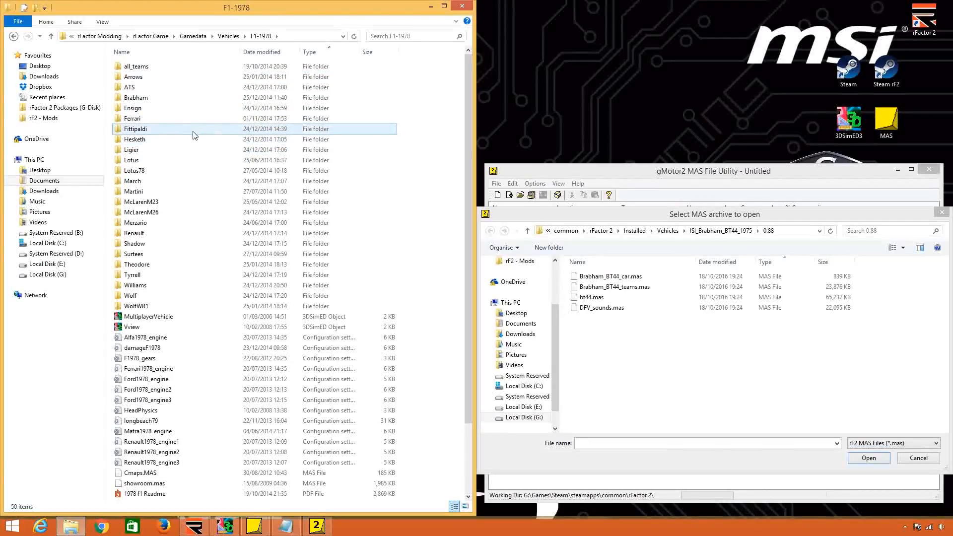
double_click(197, 118)
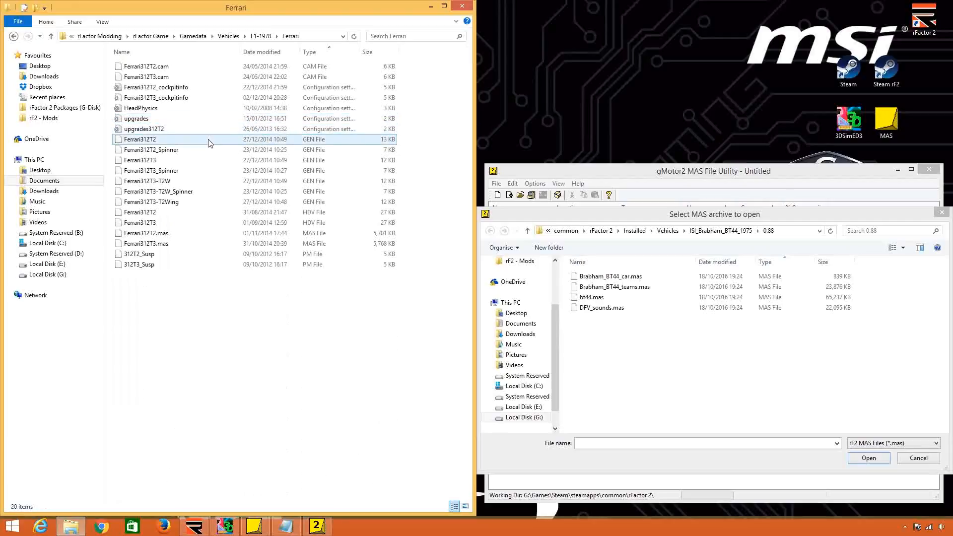
Open the 02 folder under F1-1978\all_teams and list its files in Details view sorted by type.
click(259, 36)
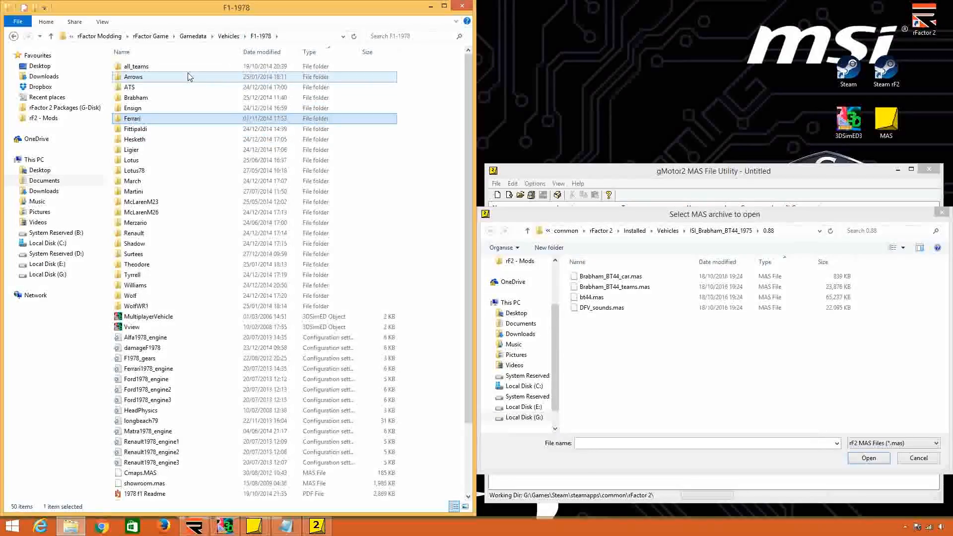
double_click(187, 68)
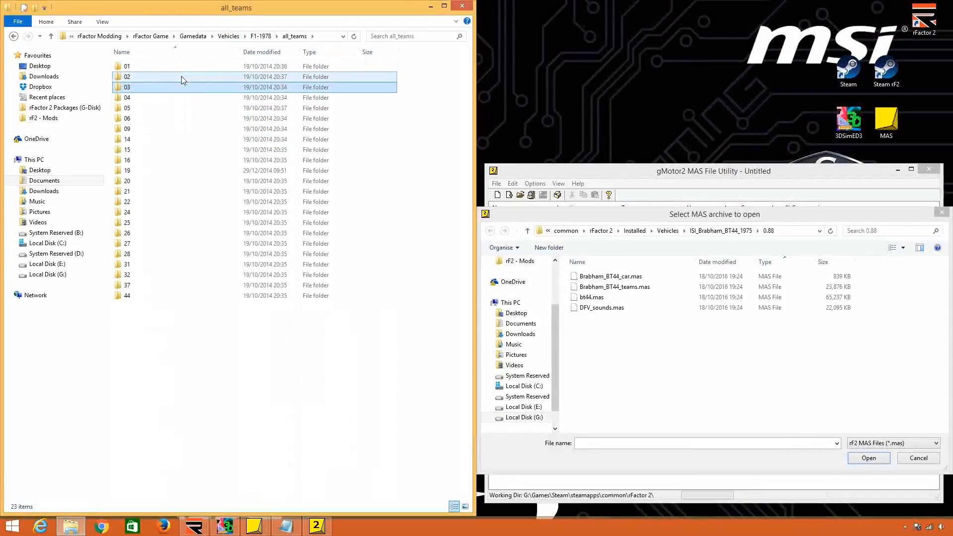
double_click(181, 78)
scroll(255, 148, down, 15)
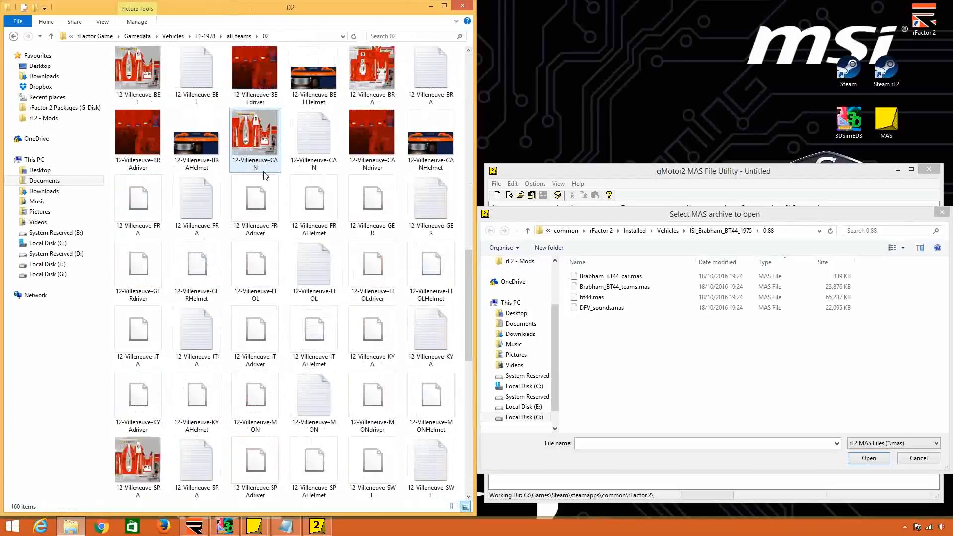
right_click(415, 460)
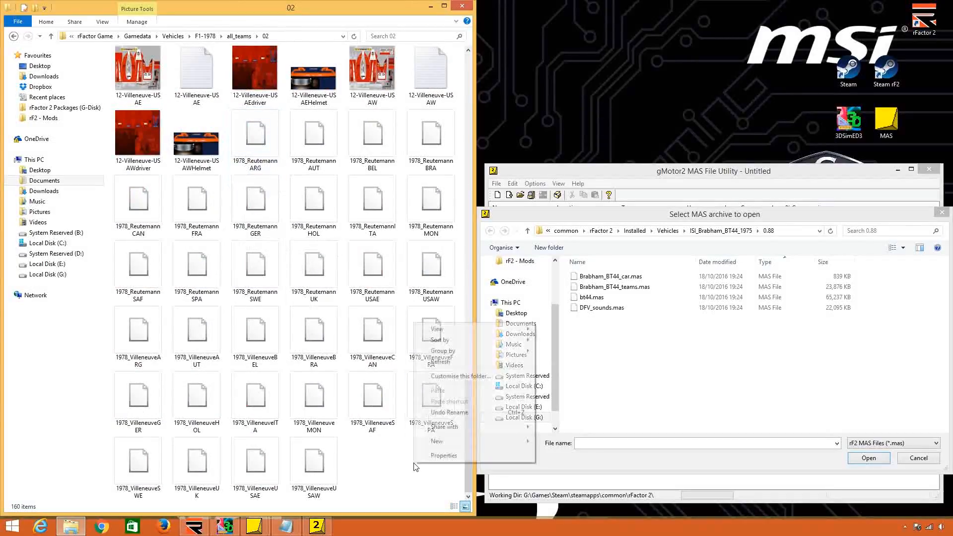
mouse_move(447, 329)
click(574, 383)
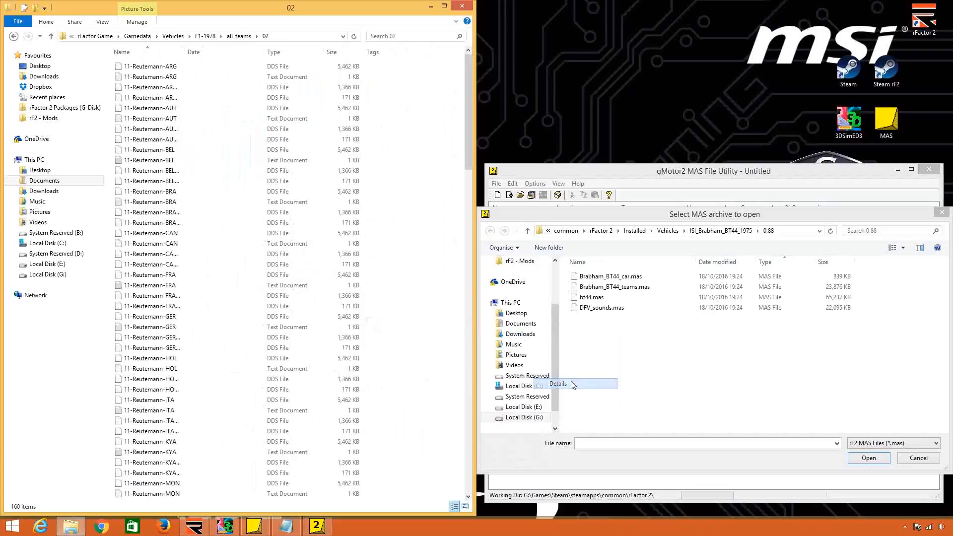
click(308, 53)
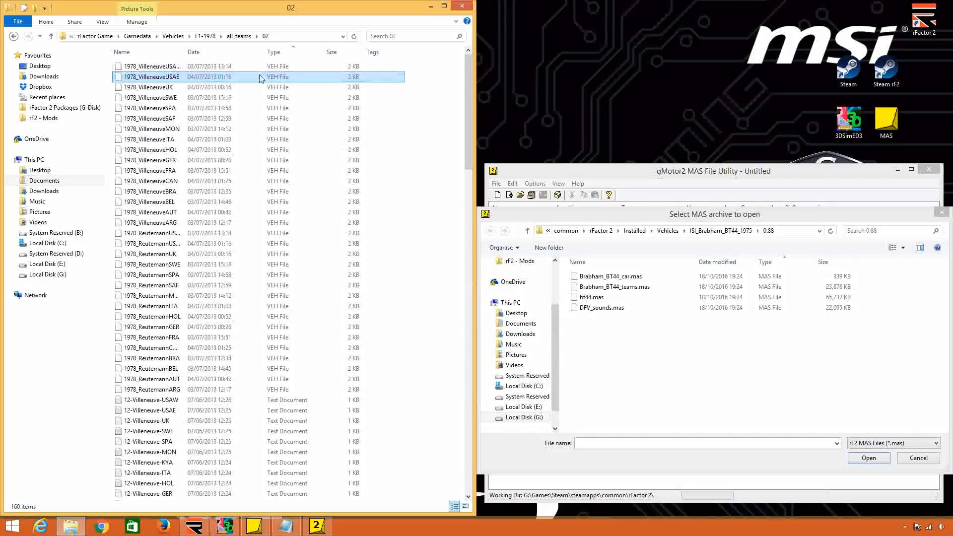
Open the 1978_VilleneuveUSAW VEH file in a maximized Notepad window and examine its DefaultLivery line.
click(296, 69)
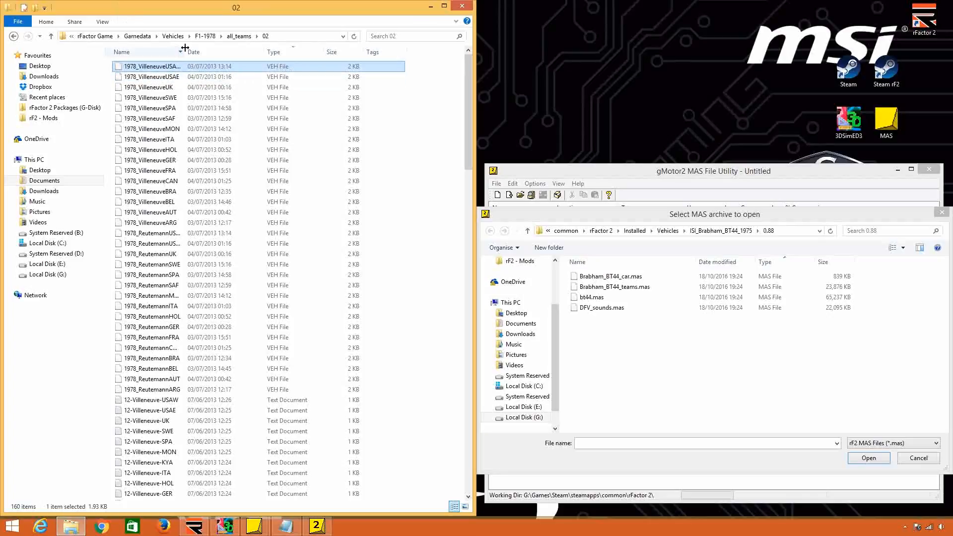
drag(186, 52, 207, 53)
right_click(216, 65)
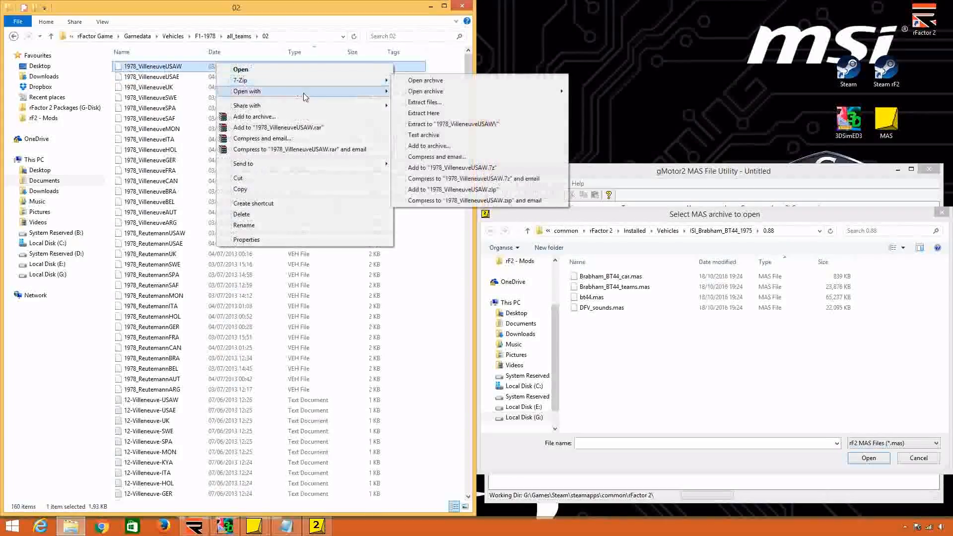
mouse_move(386, 89)
click(427, 92)
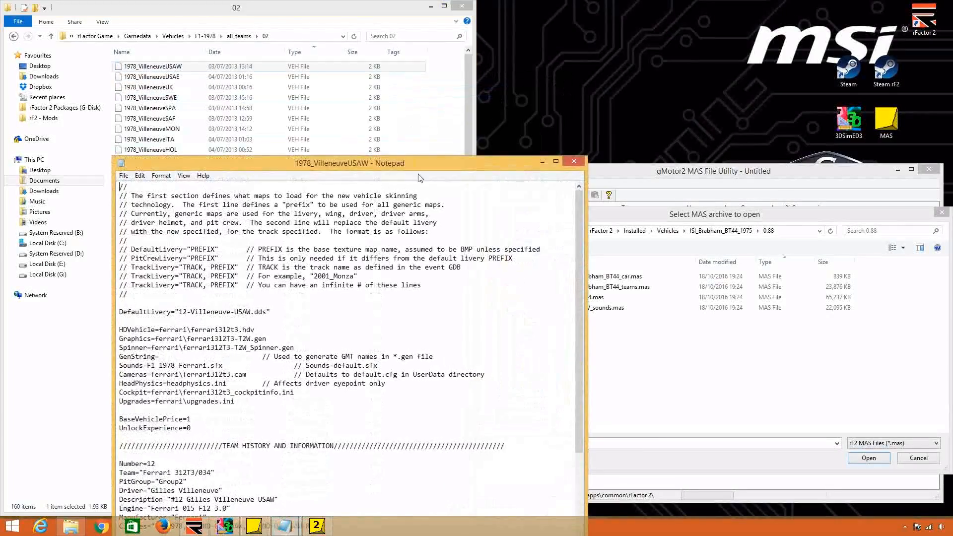
double_click(427, 186)
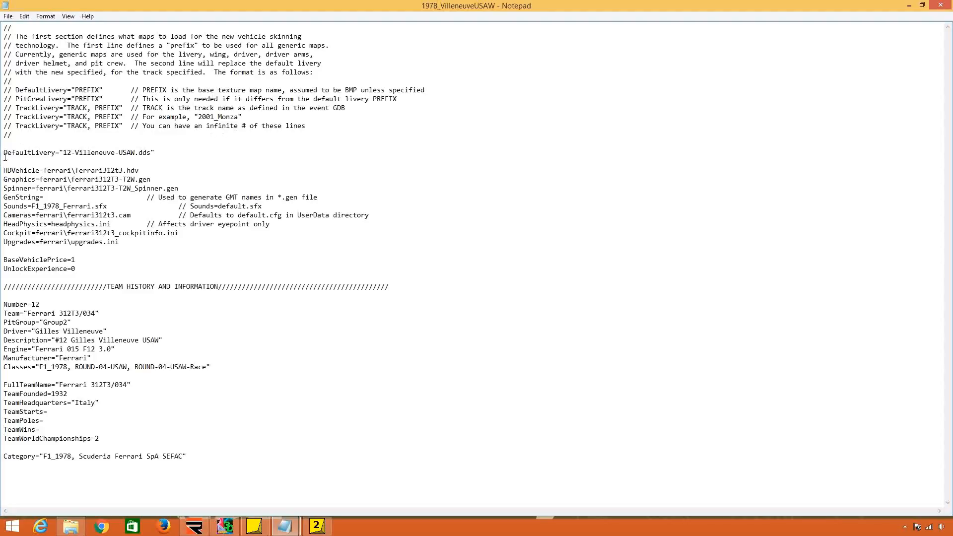
drag(4, 149, 56, 156)
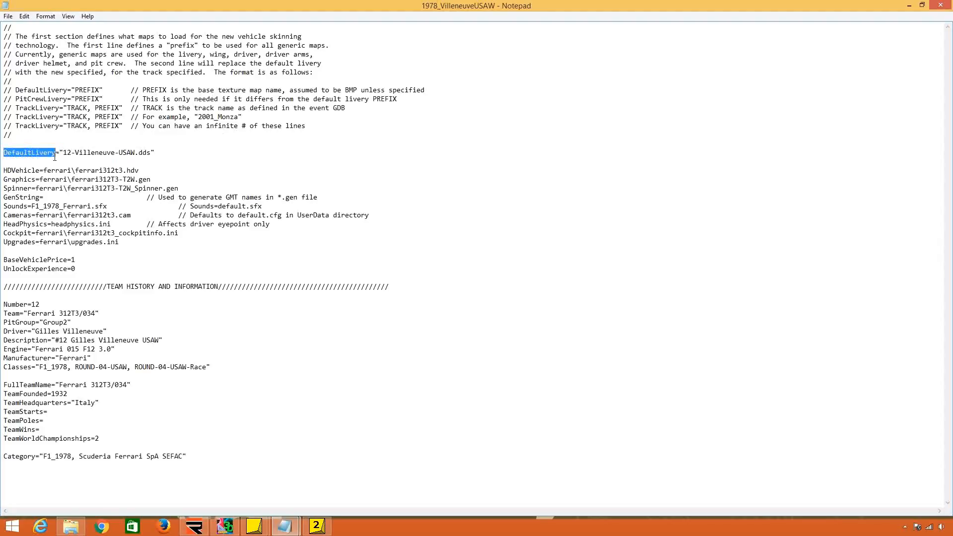
drag(63, 154, 150, 156)
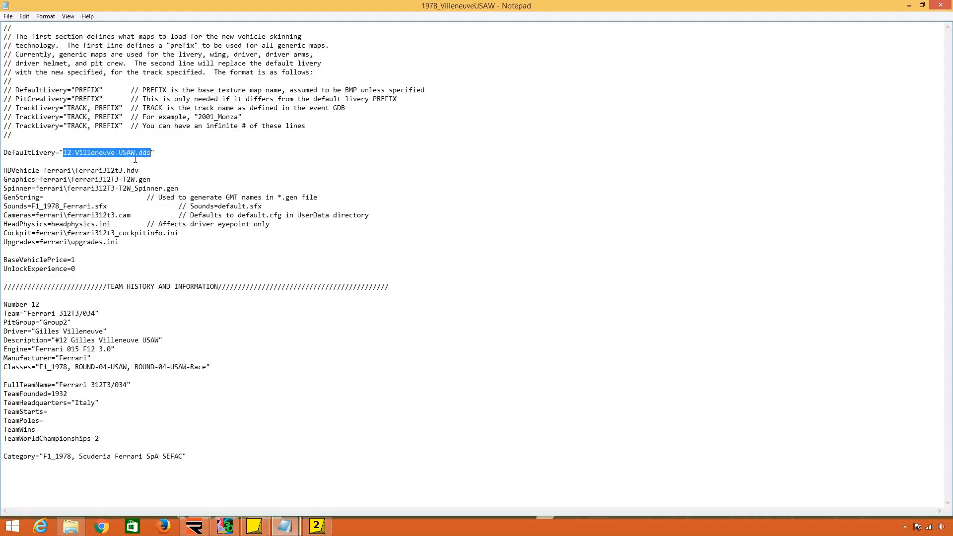
Examine the HDVehicle entry of the 1978_VilleneuveUSAW VEH file, place the file window beside the folder, and close the file.
click(135, 160)
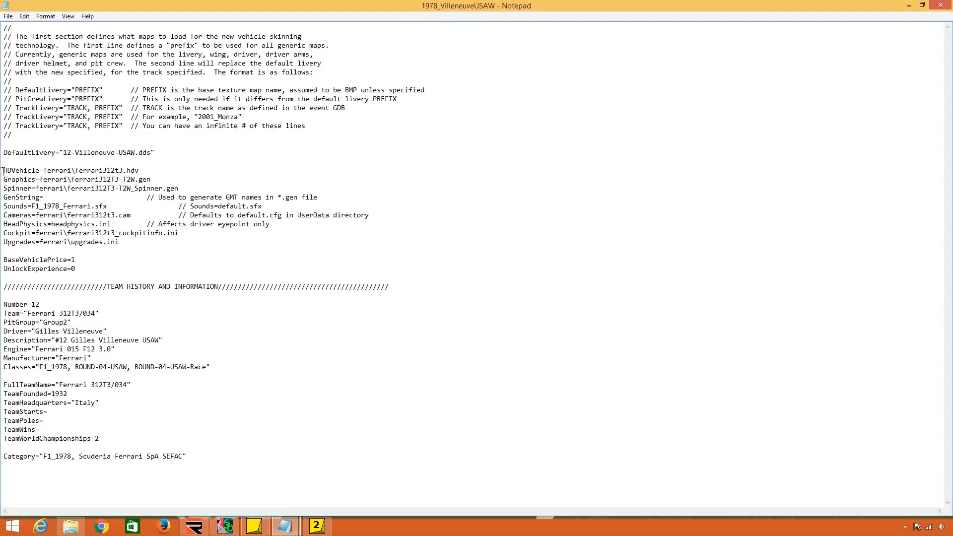
drag(3, 170, 37, 170)
drag(140, 171, 81, 170)
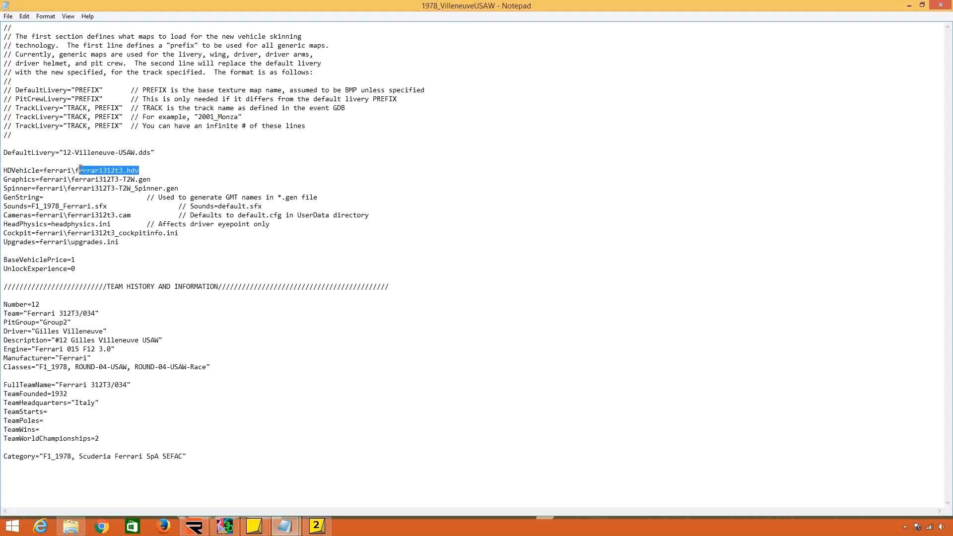
key(super+Right)
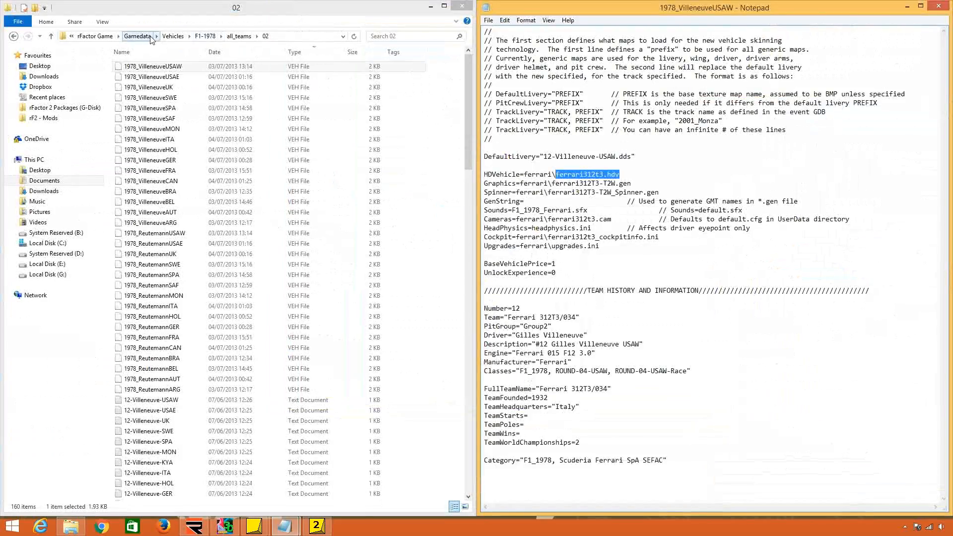
click(939, 9)
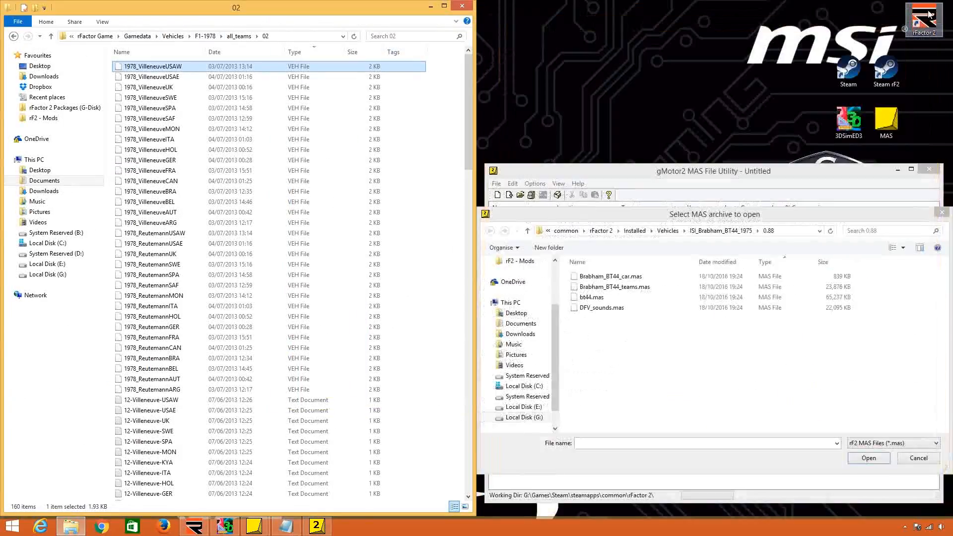
Sort the 02 folder by name and look through its DDS, text and VEH files.
click(171, 52)
scroll(213, 102, up, 10)
scroll(213, 102, up, 10)
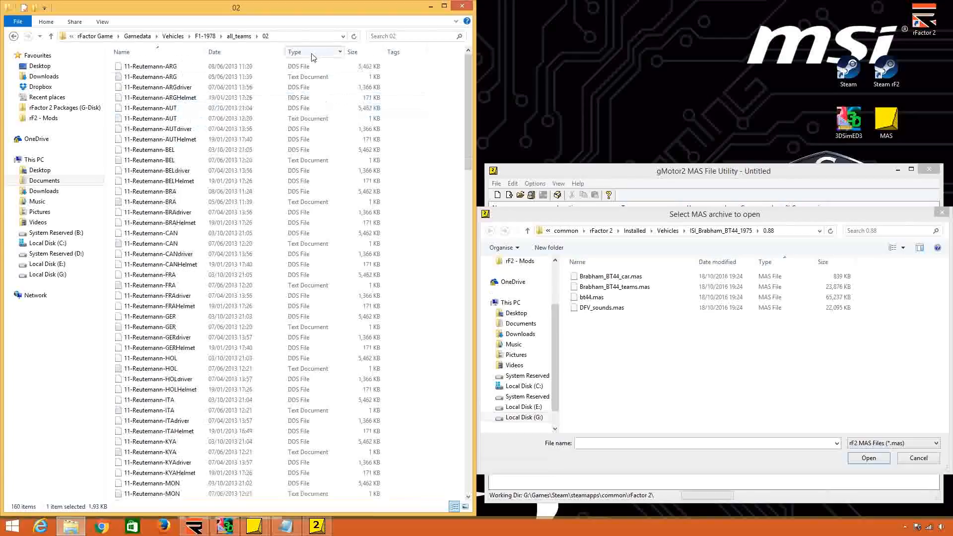
scroll(318, 179, down, 20)
scroll(319, 180, up, 20)
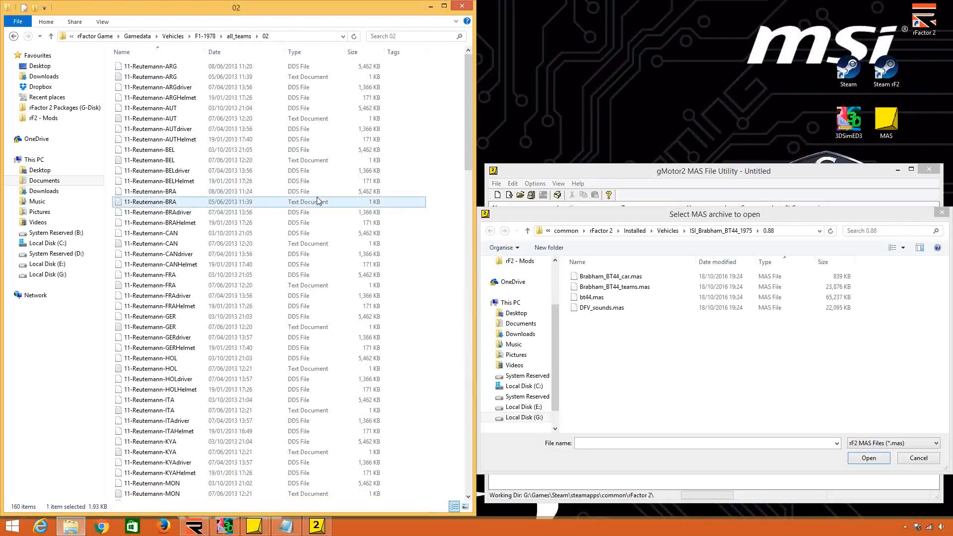
scroll(273, 137, down, 20)
scroll(270, 132, down, 20)
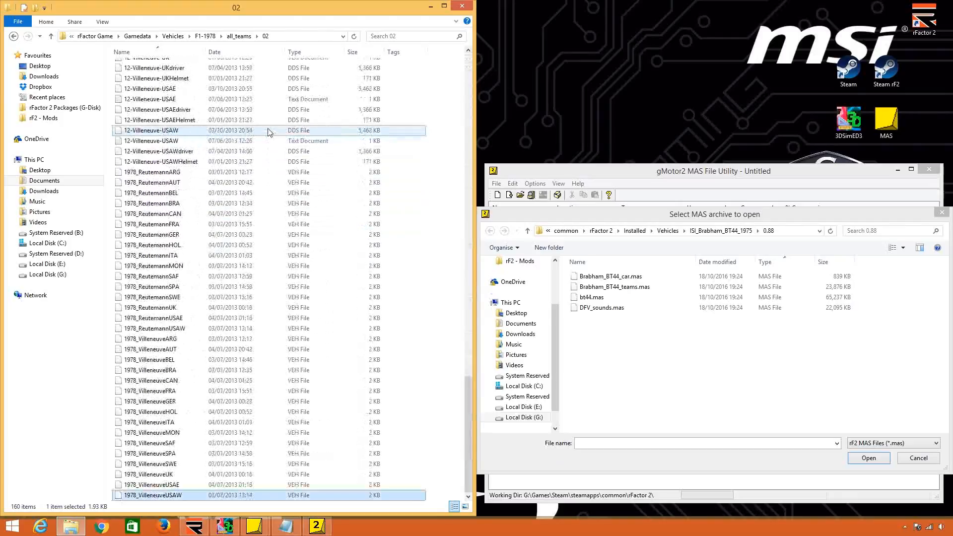
Open the 1978_ReutemannARG VEH file in Notepad beside the folder to check which Ferrari model it references, and close it.
click(254, 173)
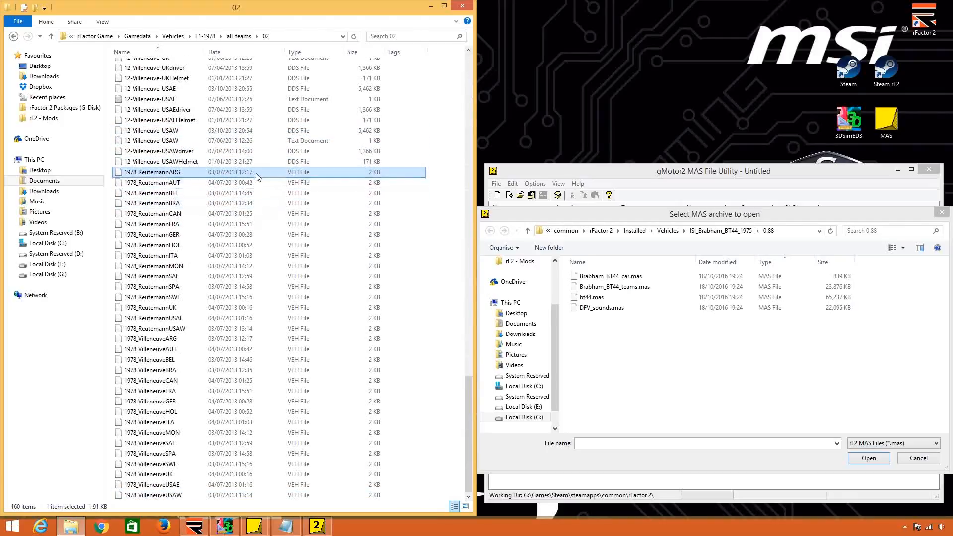
ctrl+click(244, 192)
click(238, 203)
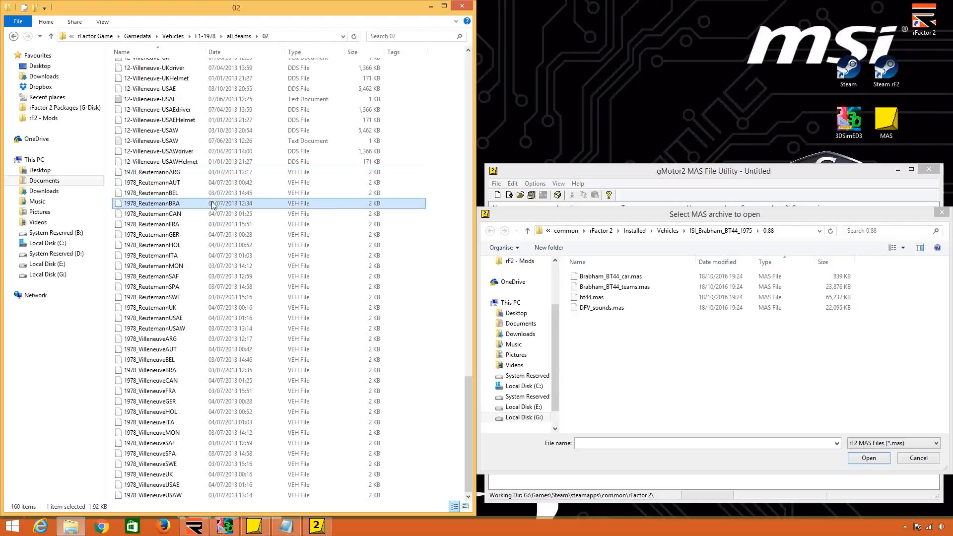
click(212, 172)
right_click(213, 172)
mouse_move(343, 201)
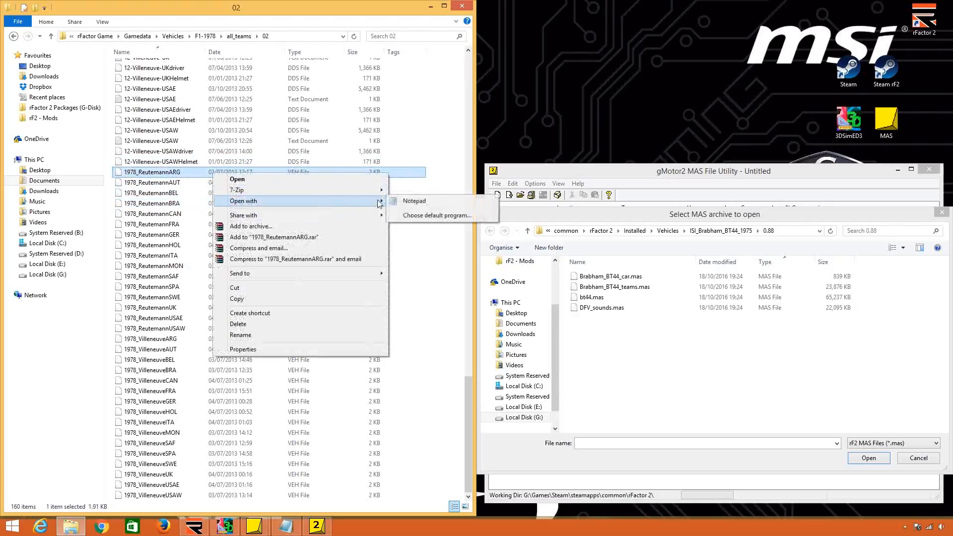
click(412, 200)
drag(400, 170, 949, 152)
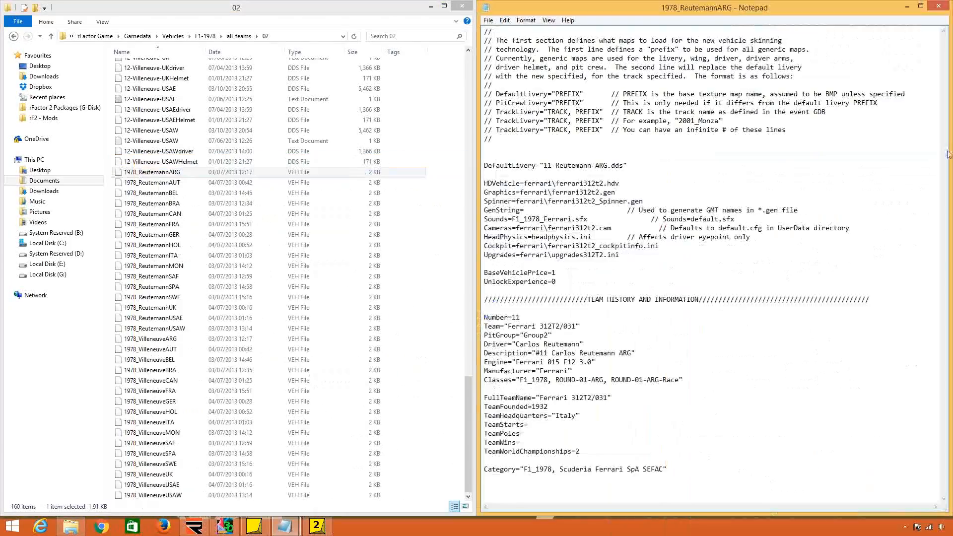
click(800, 190)
click(938, 6)
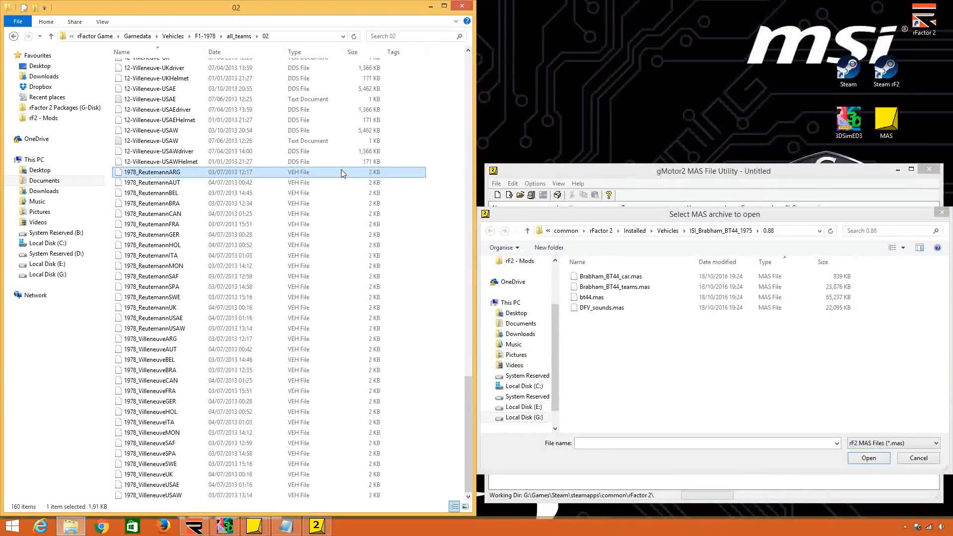
Copy the 1978_ReutemannARG VEH file into the Teams folder of rFactor Modding.
right_click(318, 172)
click(380, 303)
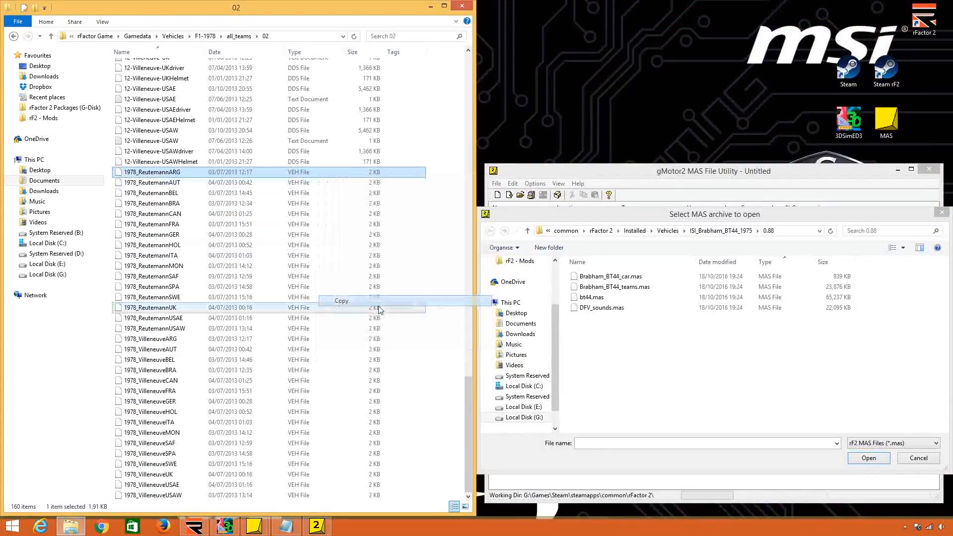
click(93, 36)
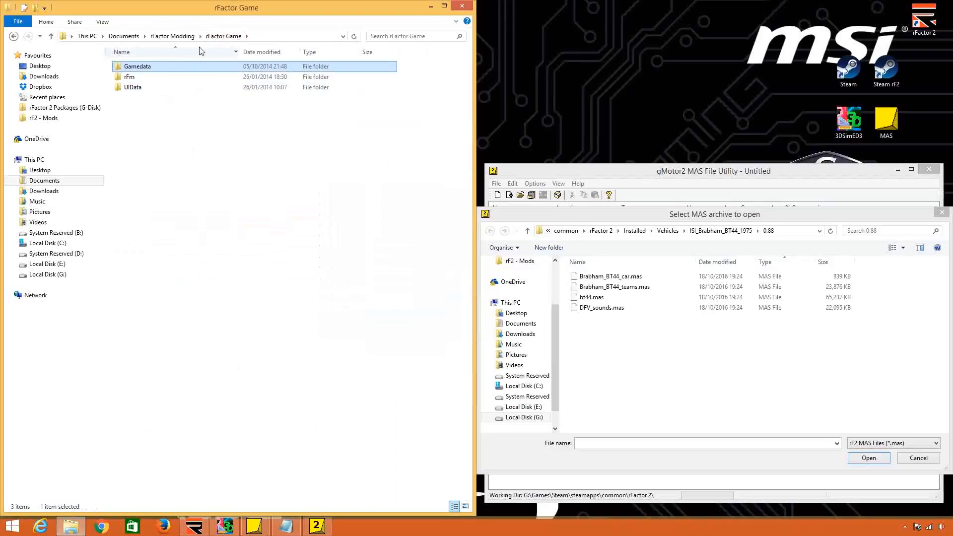
click(172, 35)
double_click(148, 160)
right_click(206, 135)
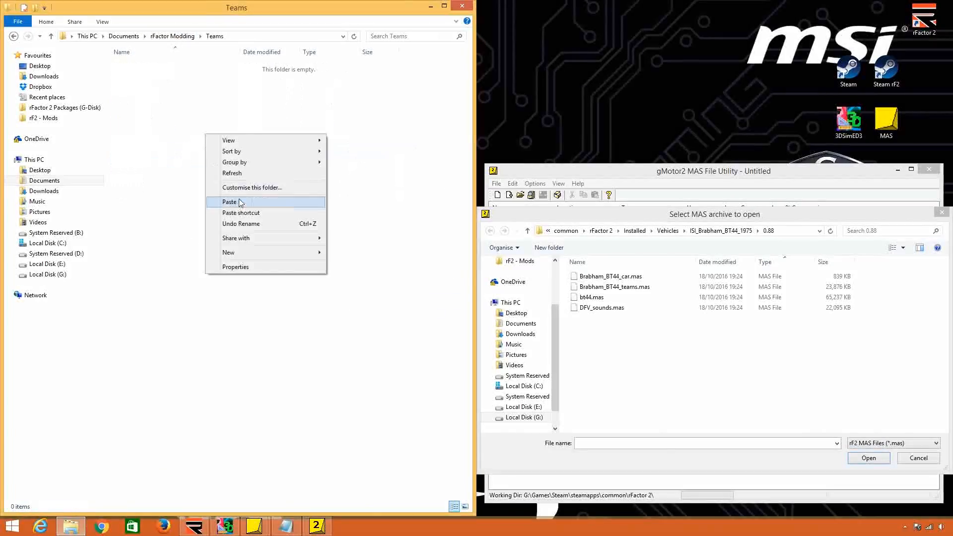
click(240, 201)
Open the copied 1978_ReutemannARG VEH file in Notepad beside the folder and delete the comment block above DefaultLivery.
right_click(205, 62)
mouse_move(248, 90)
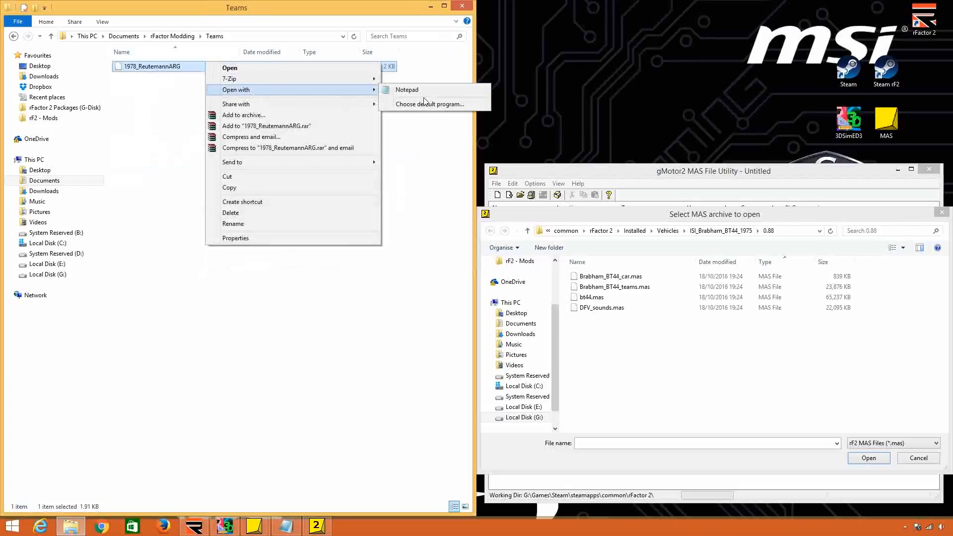
click(407, 90)
key(super+Right)
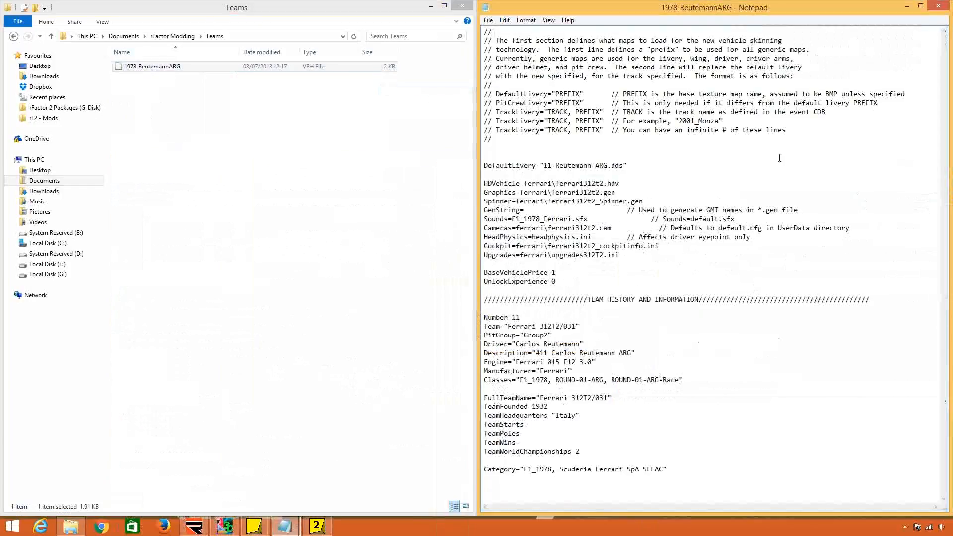
click(611, 130)
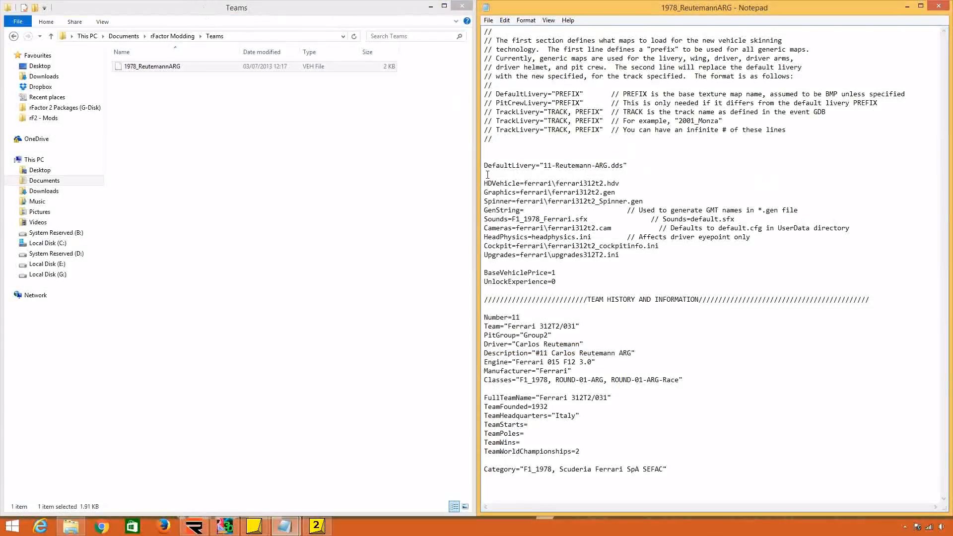
drag(482, 164, 477, 23)
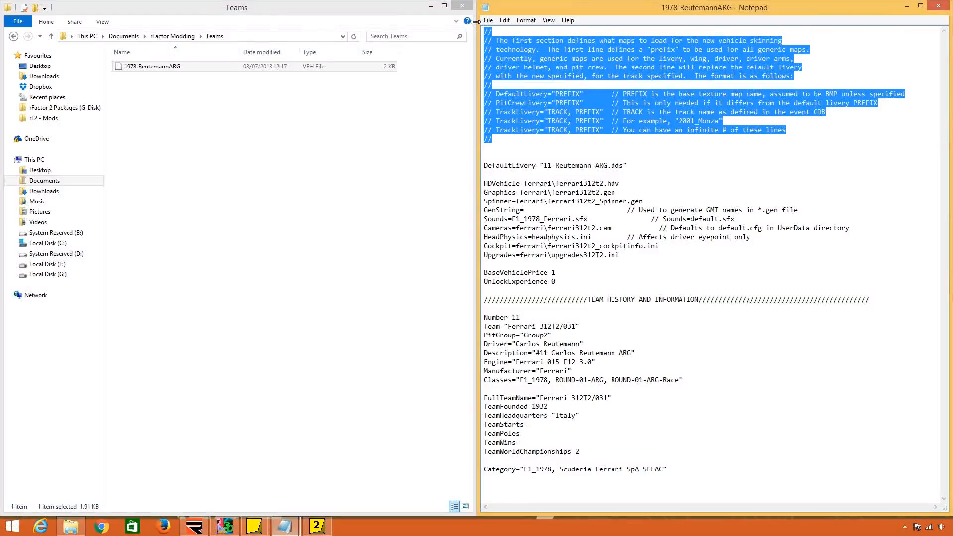
key(Delete)
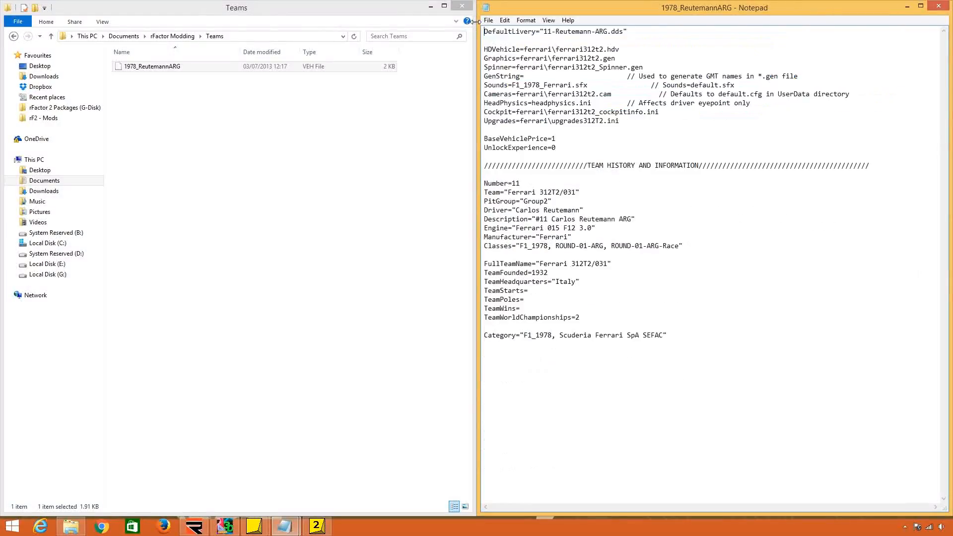
Examine the DefaultLivery entry, switch to 3DSimED3 and open the WCCARBODY material of the 312t3_body_max model.
drag(487, 31, 565, 32)
click(589, 49)
drag(627, 31, 548, 32)
click(647, 48)
click(225, 527)
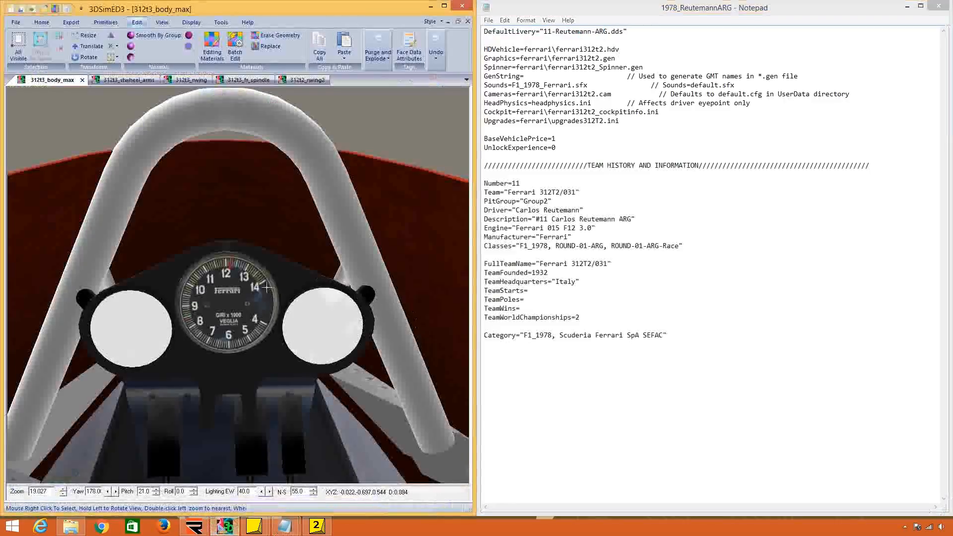
scroll(235, 315, down, 5)
drag(235, 315, 340, 346)
scroll(336, 350, down, 5)
right_click(347, 381)
mouse_move(397, 432)
click(459, 433)
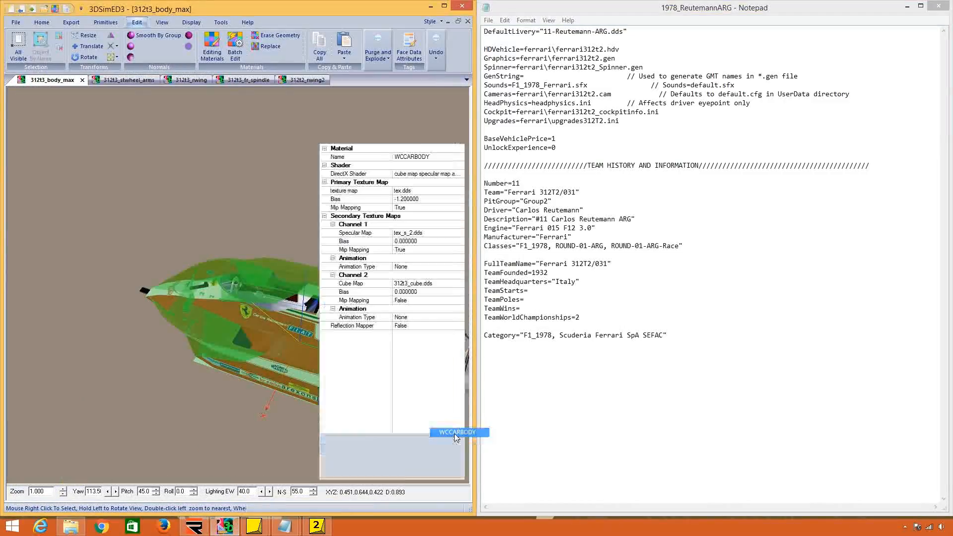
Try tex_s_2.dds as the primary texture map of WCCARBODY, inspect the body, revert the texture change and minimize 3DSimED3.
click(422, 191)
click(452, 190)
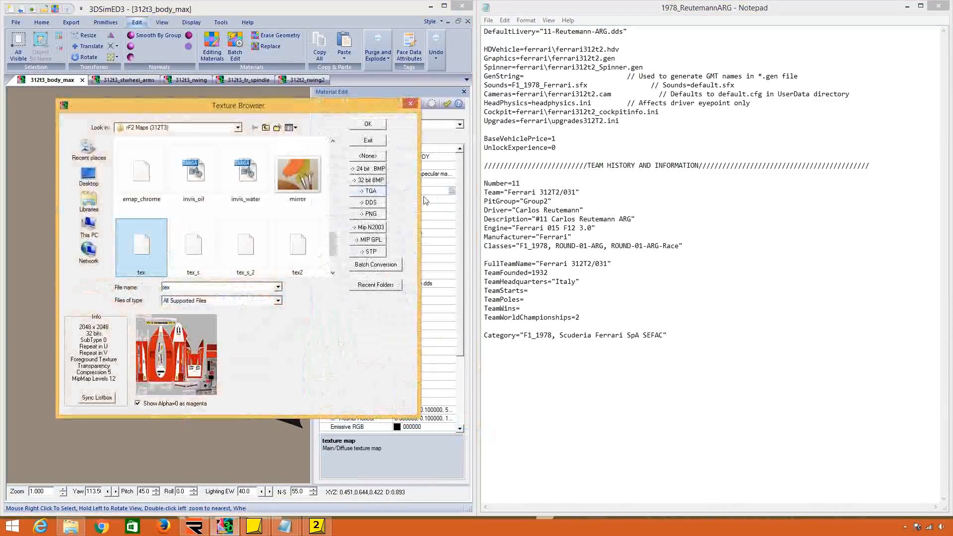
click(244, 240)
click(383, 128)
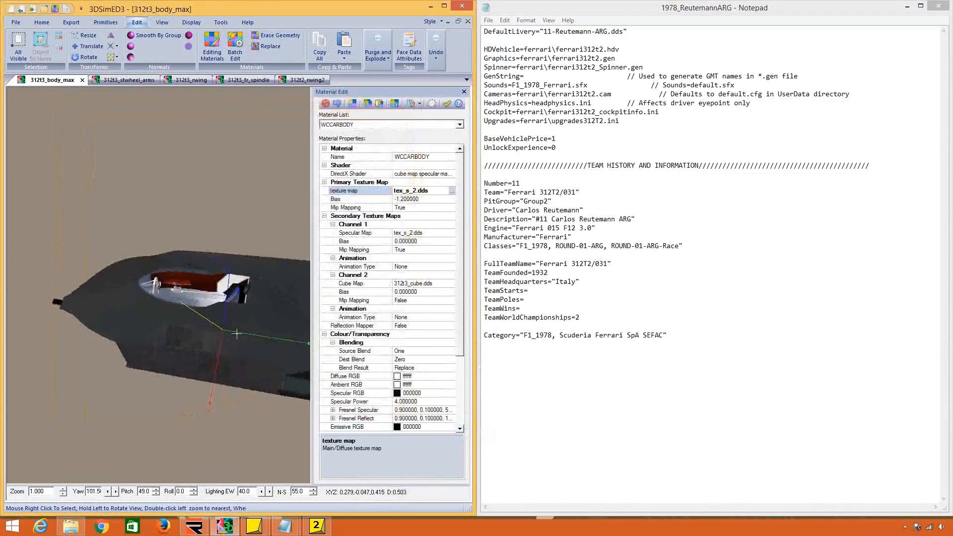
drag(293, 309, 308, 286)
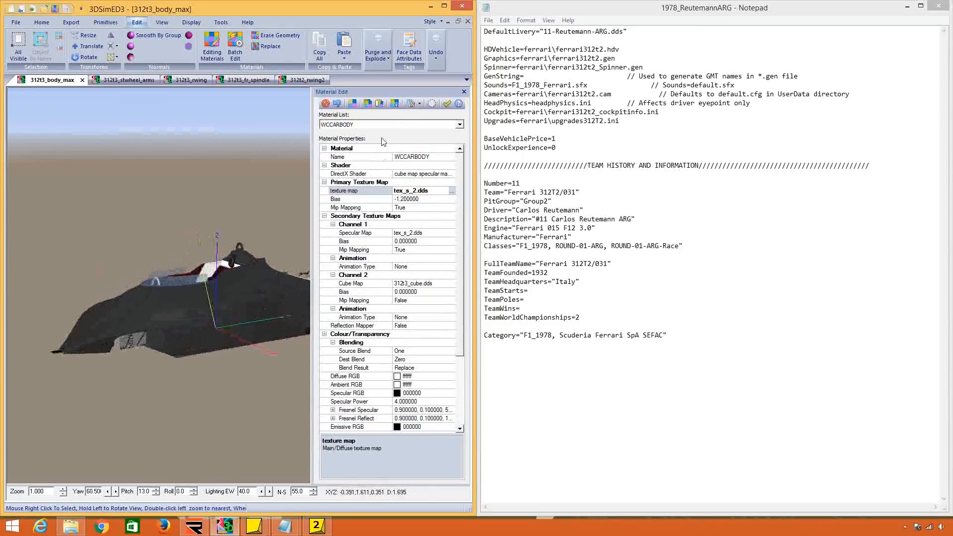
click(337, 104)
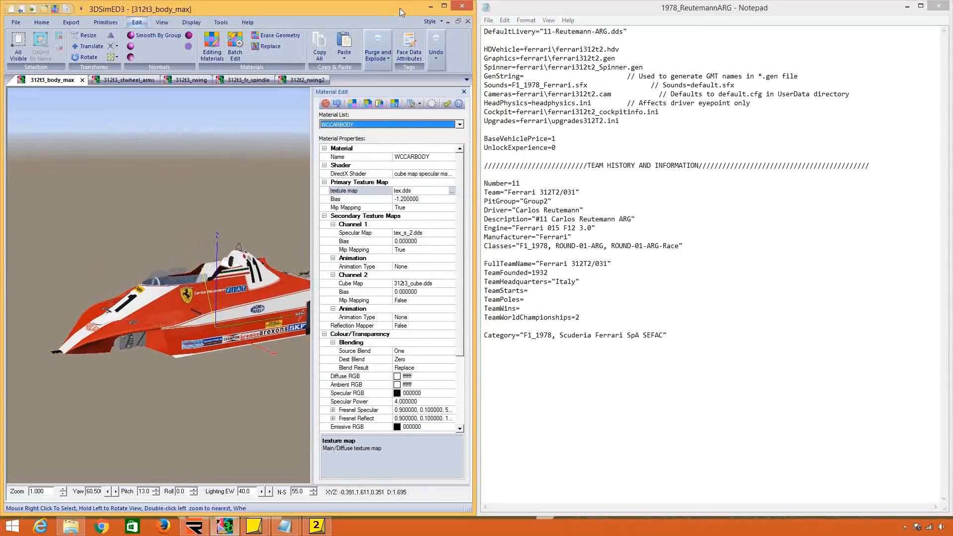
click(430, 5)
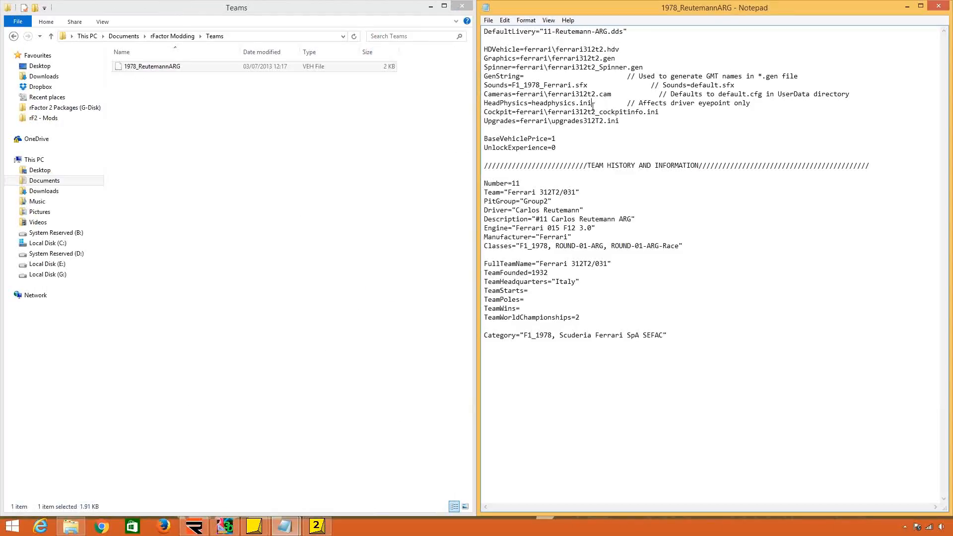
Set the HDVehicle entry to Ferrari312T2.hdv without the ferrari folder prefix, copying the HDV file's name from rF2 Physics.
drag(557, 51, 525, 50)
key(Delete)
click(183, 37)
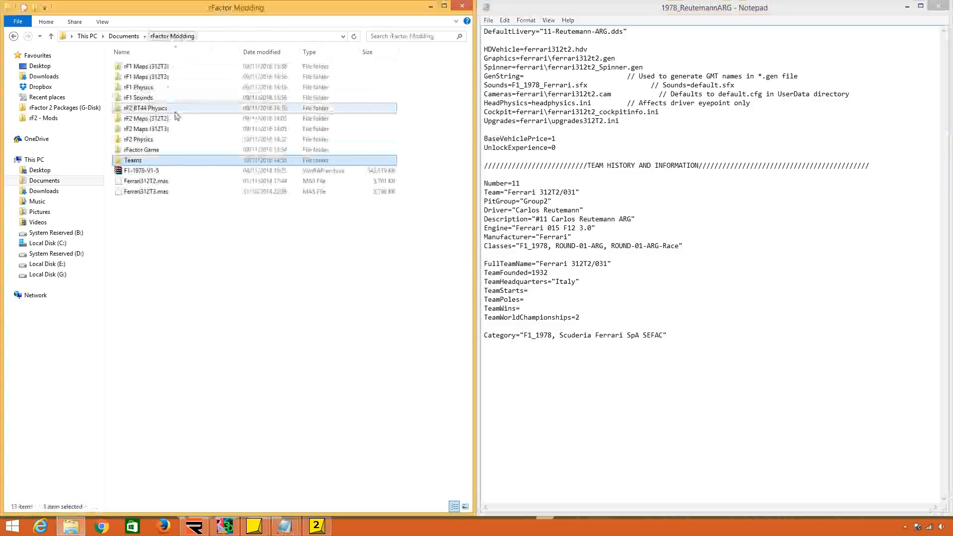
double_click(179, 140)
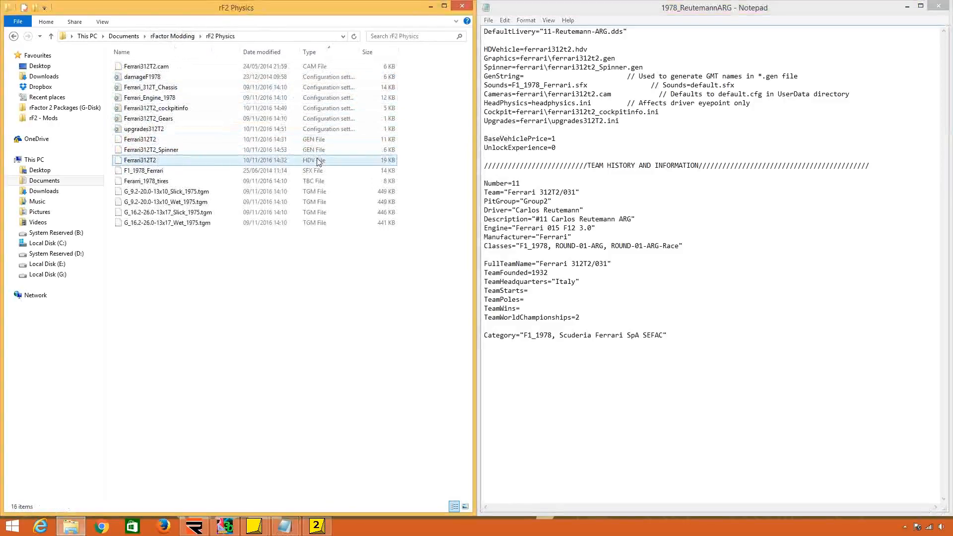
click(271, 159)
right_click(206, 162)
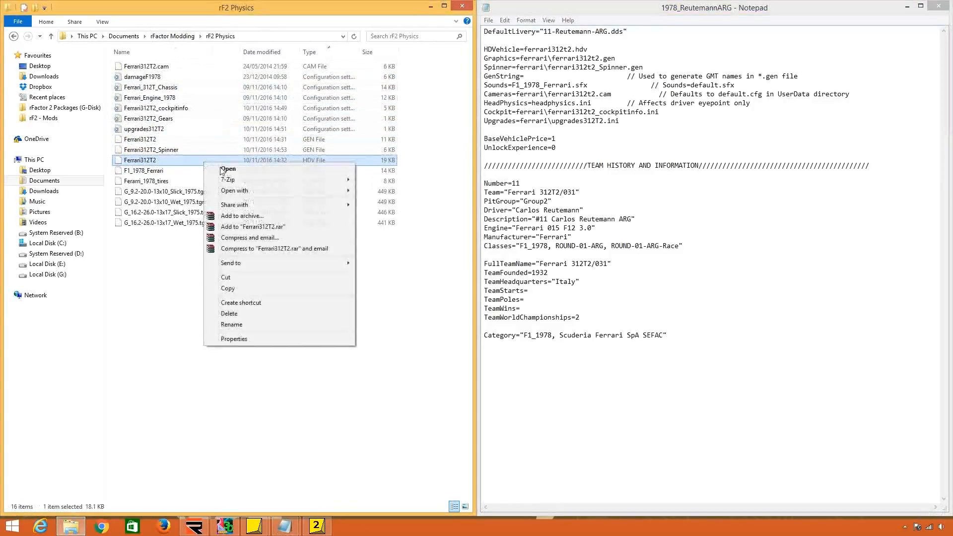
click(256, 328)
key(ctrl+c)
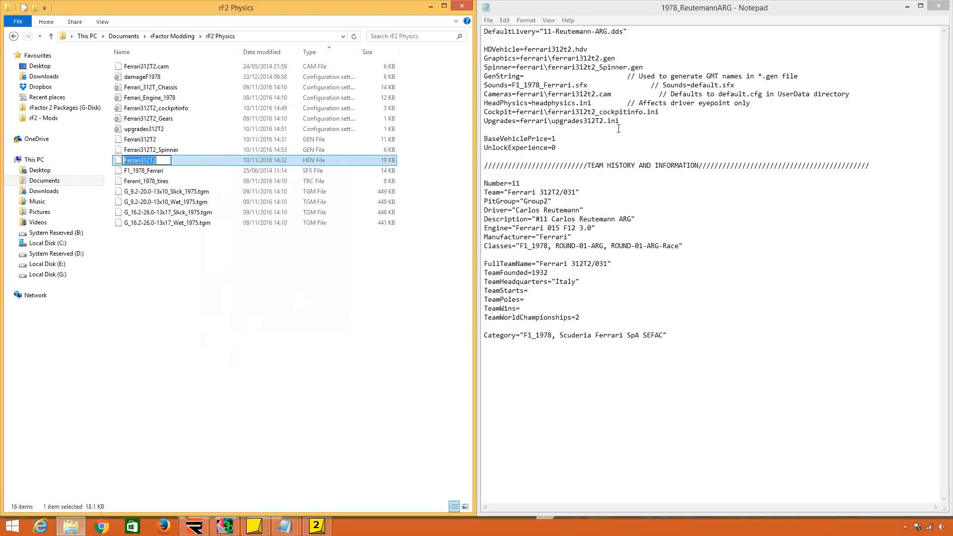
drag(572, 50, 524, 49)
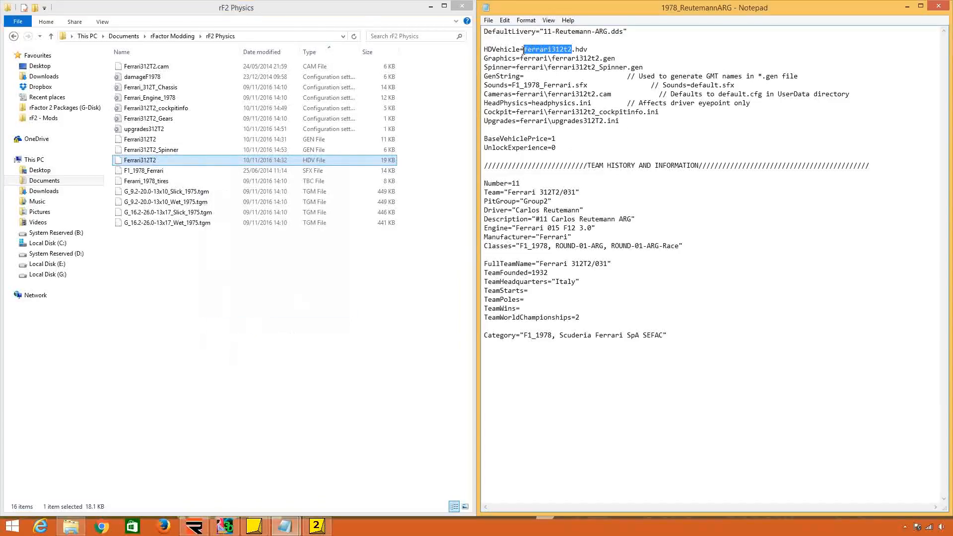
key(ctrl+v)
Set the Graphics entry to Ferrari312T2.gen and the Spinner entry to Ferrari312T2_Spinner.gen, using the name copied from the GEN file.
drag(599, 59, 516, 59)
right_click(154, 140)
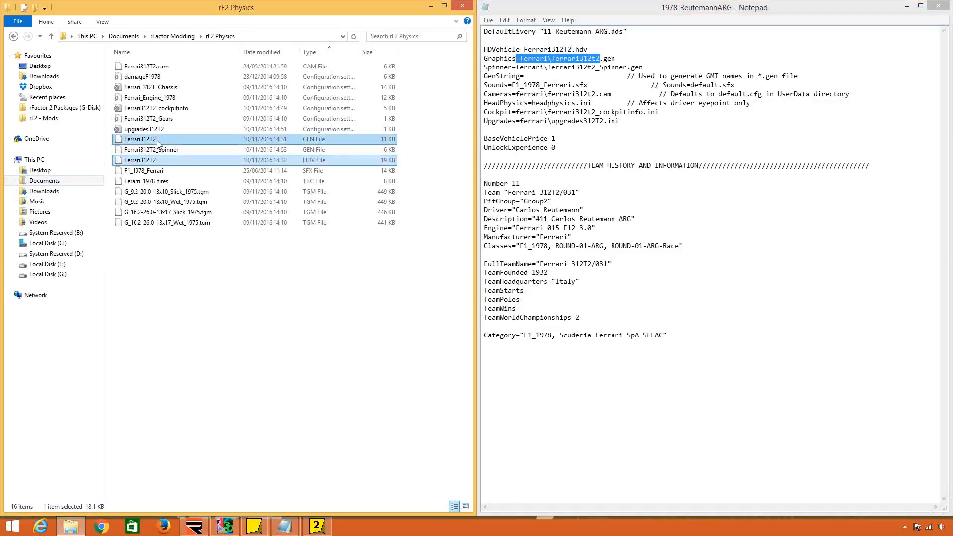
click(204, 301)
key(ctrl+c)
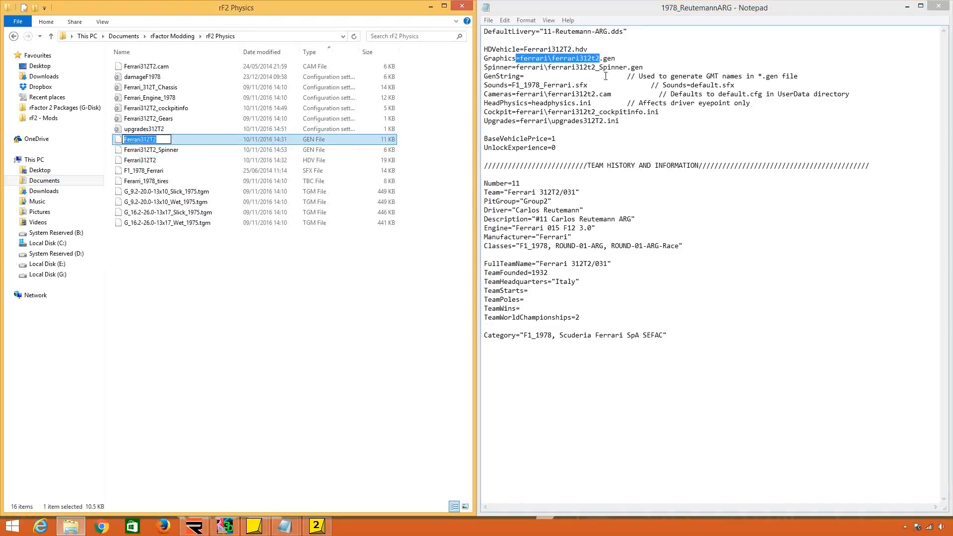
key(Right)
click(601, 58)
drag(616, 58, 516, 68)
key(ctrl+v)
key(ctrl+v)
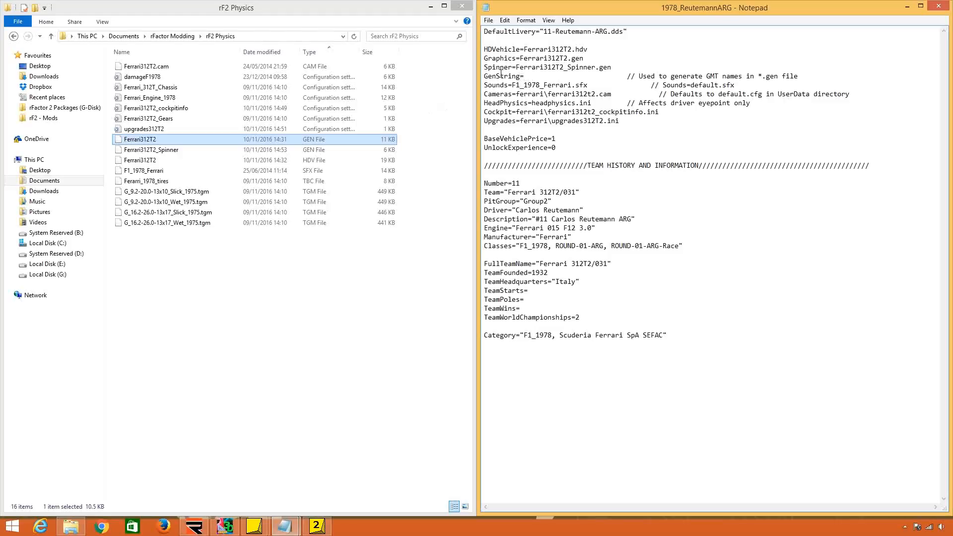
Append the example <12345>_wheel.gmt to the comment at the end of the GenString line.
click(524, 76)
text(<)
text(1>)
text(2345)
text(_wheel.gmt)
drag(802, 76, 872, 77)
click(845, 77)
Enter the example value fert2 in the GenString entry.
drag(484, 76, 525, 76)
click(525, 76)
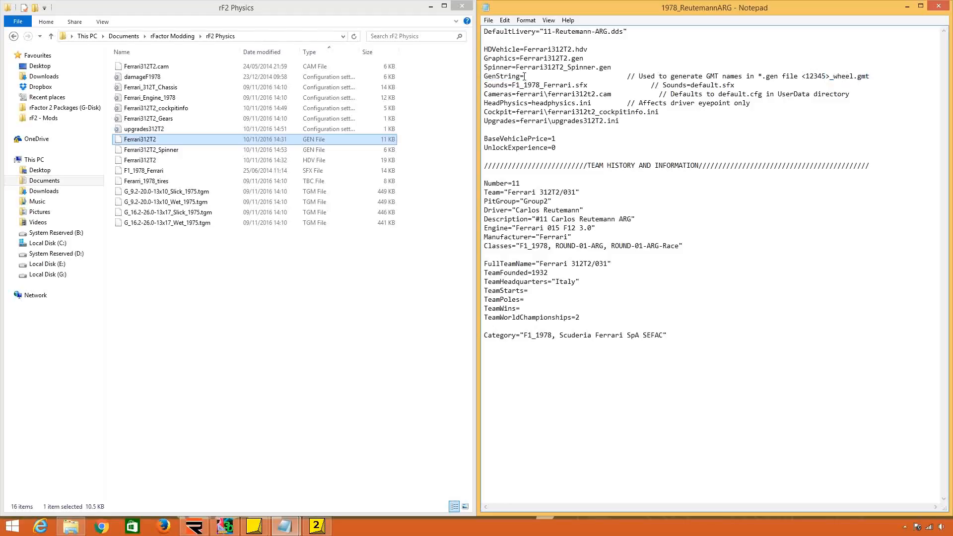
drag(805, 77, 826, 78)
click(824, 77)
mouse_move(526, 77)
mouse_down()
mouse_move(547, 78)
mouse_move(525, 78)
mouse_up()
text(fer)
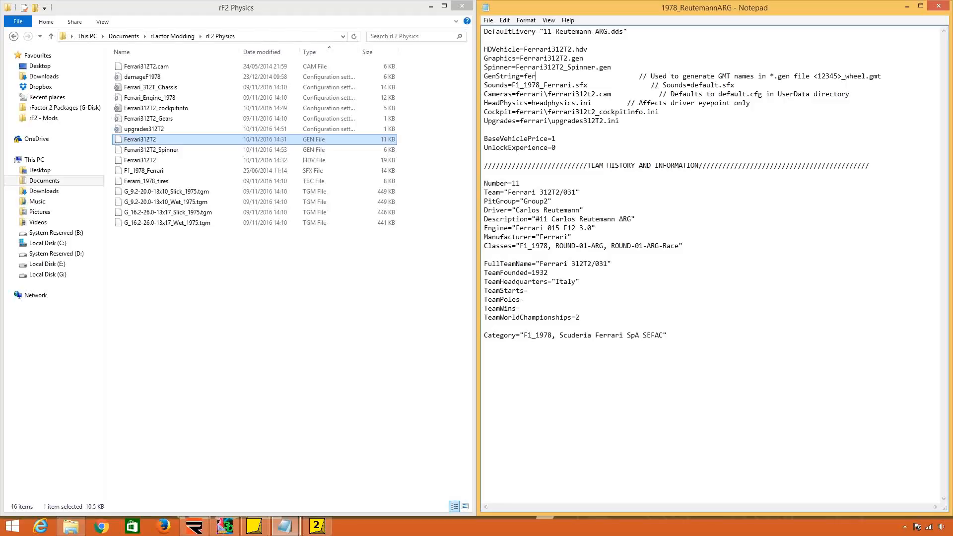
text(t2)
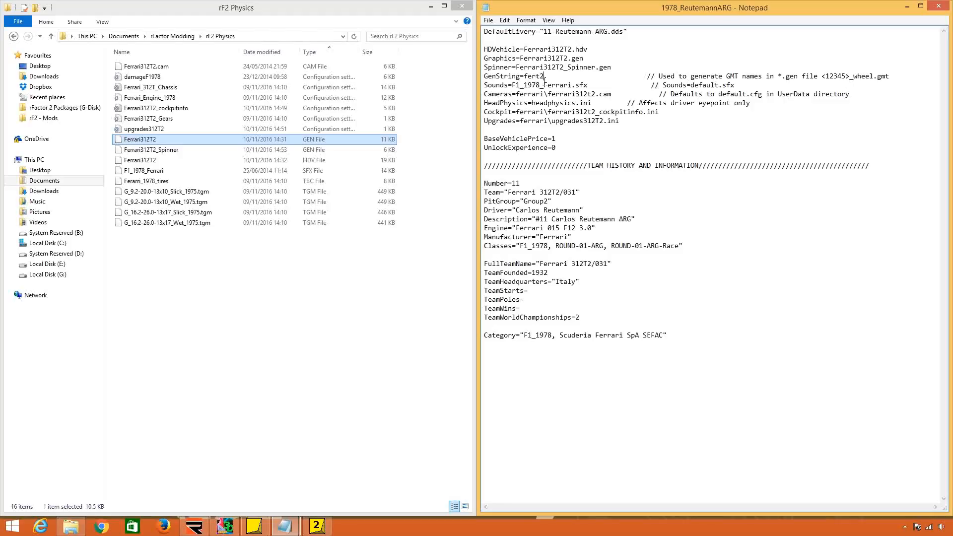
Remove the example <12345>_wheel.gmt from the GenString comment and clear the fert2 value.
drag(545, 78, 524, 78)
key(ctrl+c)
drag(850, 78, 821, 76)
key(ctrl+v)
drag(882, 77, 823, 74)
key(ctrl+x)
drag(545, 77, 525, 76)
key(Delete)
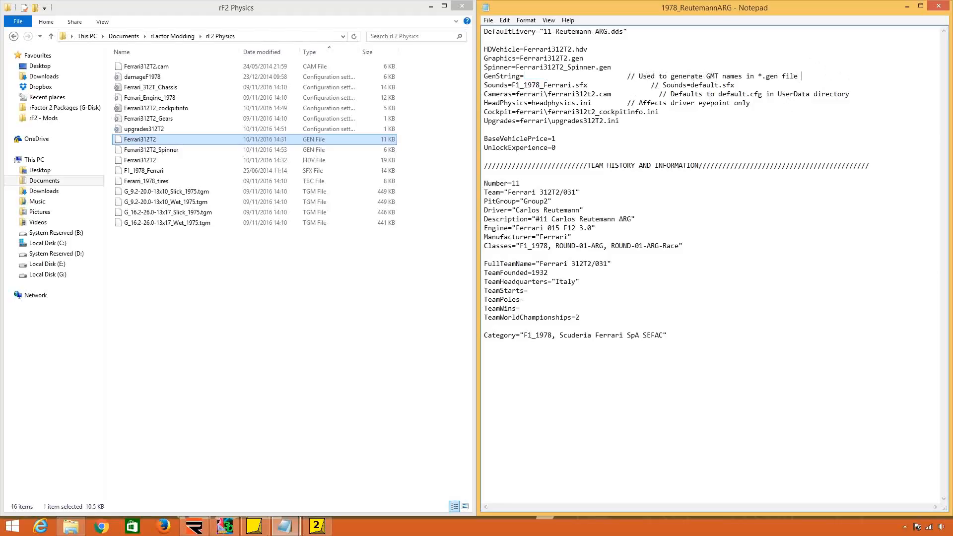
Add the example <135> to the end of the GenString comment and enter fert2 as the GenString value.
text(135>>)
key(BackSpace)
click(525, 76)
text(fert2)
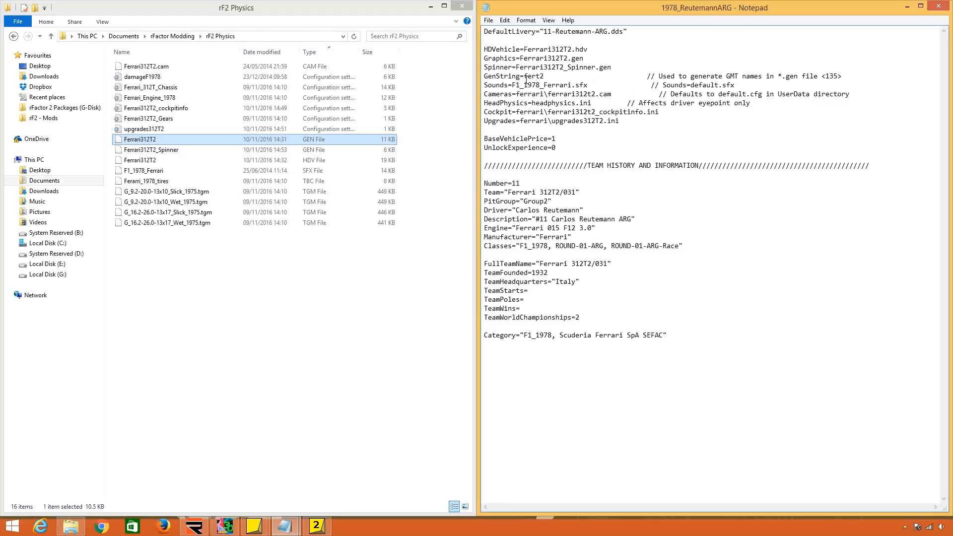
Clear the example text from the GenString line, leaving its value empty and only the original comment.
drag(524, 76, 529, 77)
click(890, 74)
text(fr2)
key(BackSpace)
key(BackSpace)
key(BackSpace)
key(BackSpace)
key(BackSpace)
key(BackSpace)
key(BackSpace)
key(BackSpace)
key(BackSpace)
mouse_move(549, 76)
mouse_down()
mouse_move(524, 76)
mouse_move(545, 76)
mouse_up()
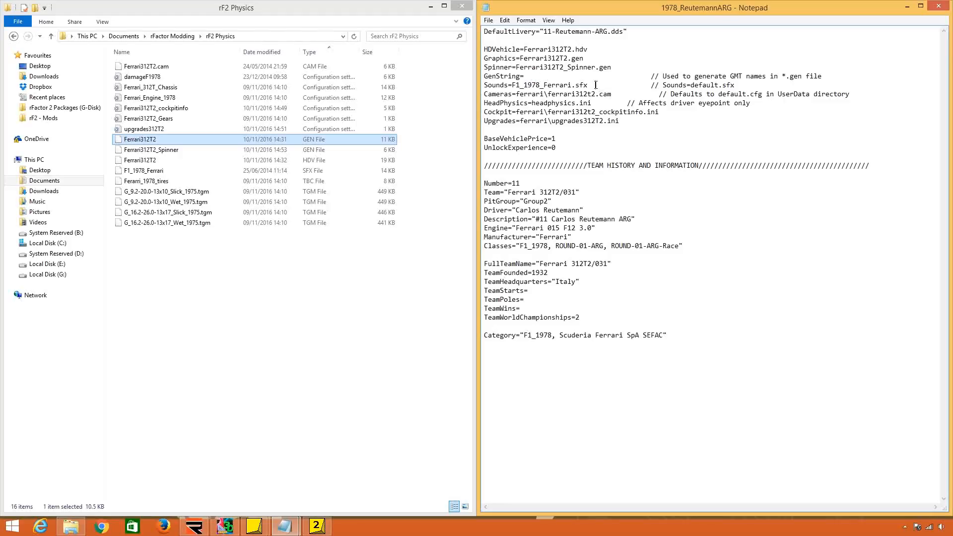
Set the Sounds entry to F1_1978_Ferrari.sfx and the Cameras entry to Ferrari312T2.cam, copying both names from the rF2 Physics files.
right_click(217, 172)
click(242, 335)
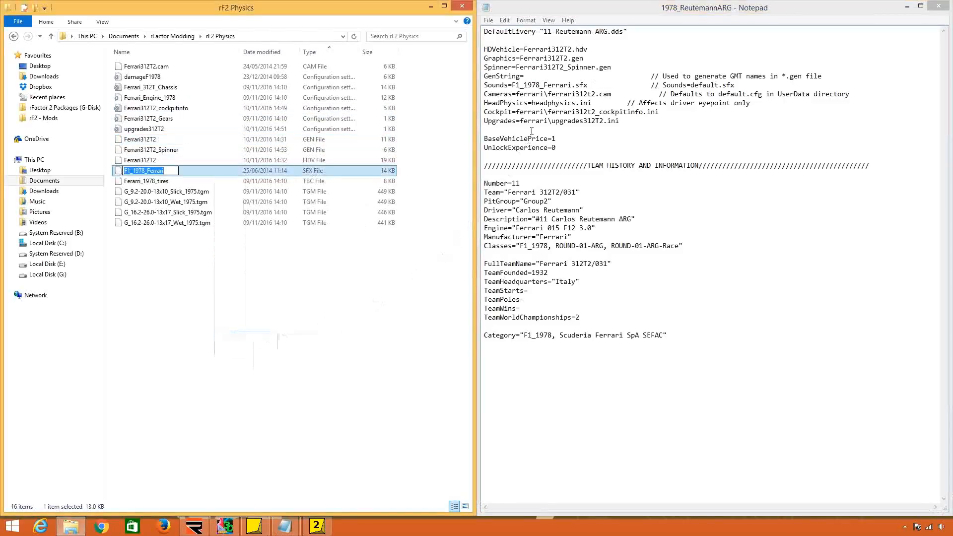
drag(573, 85, 512, 85)
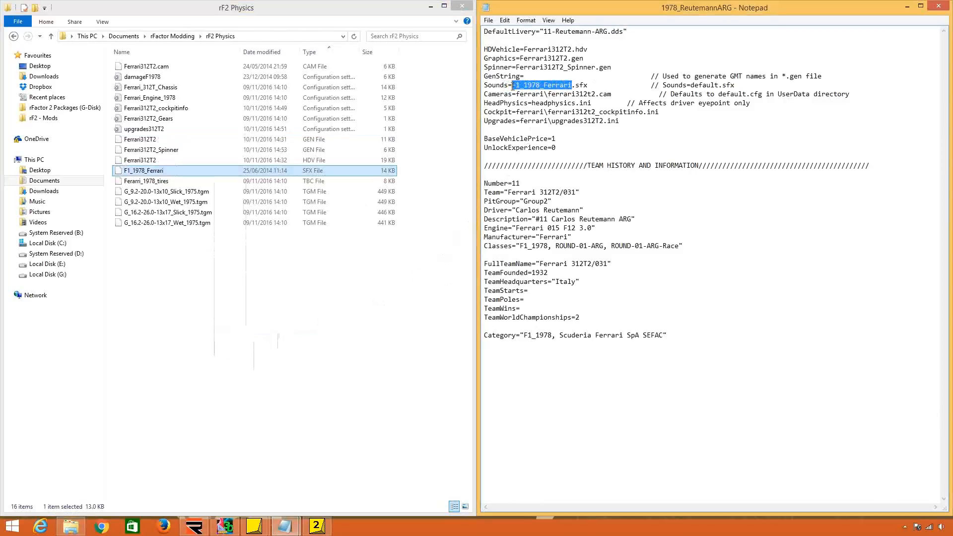
key(ctrl+v)
right_click(143, 67)
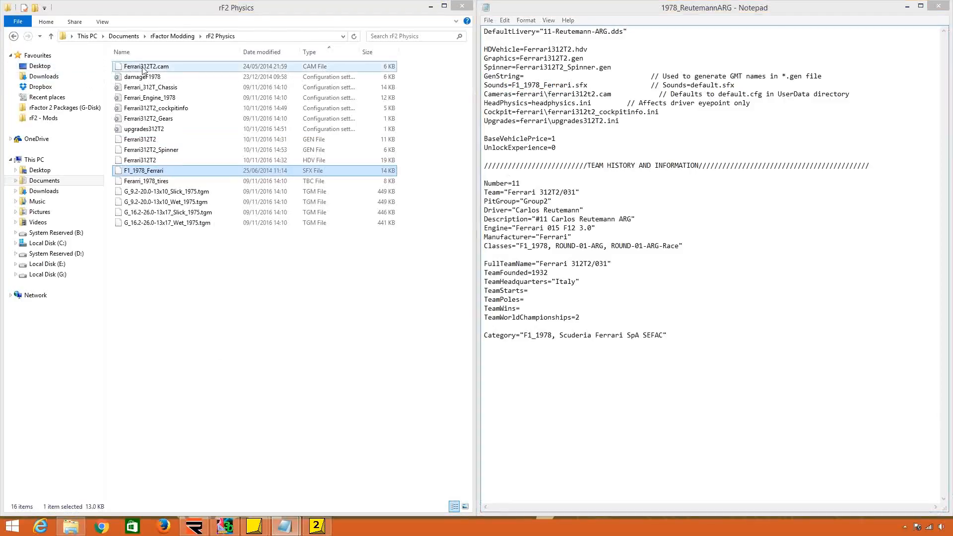
click(230, 218)
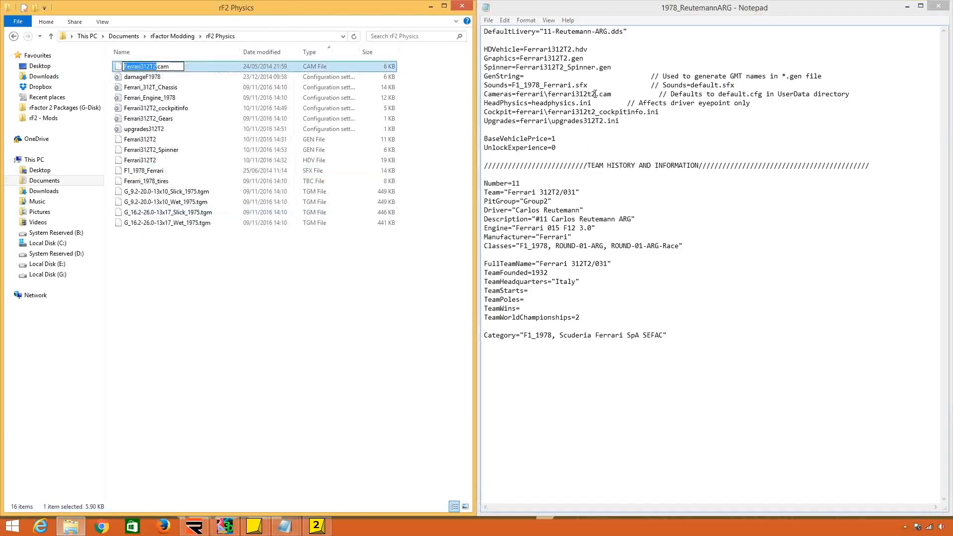
drag(594, 94, 516, 93)
key(ctrl+v)
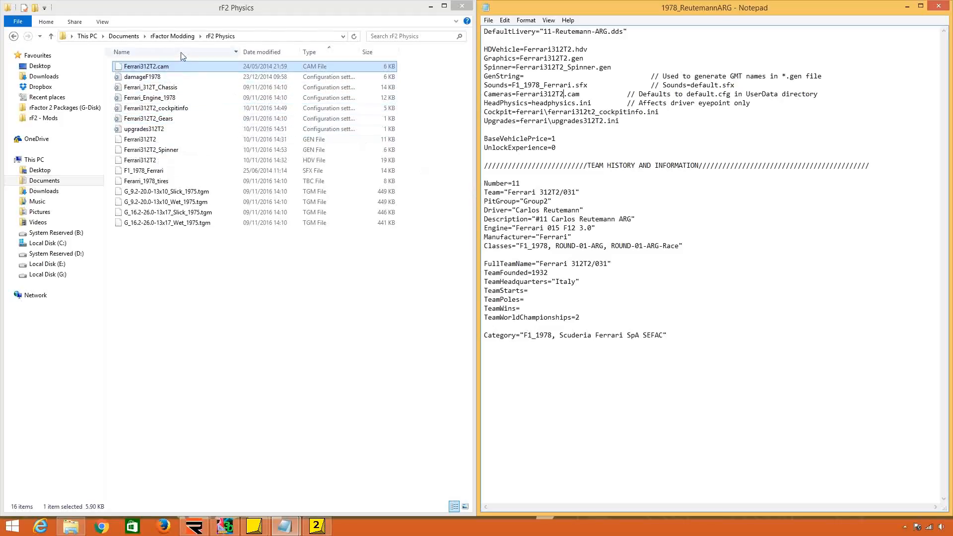
Copy the HeadPhysics file from the rF1 Physics folder into the rF2 Physics folder.
click(174, 36)
double_click(174, 110)
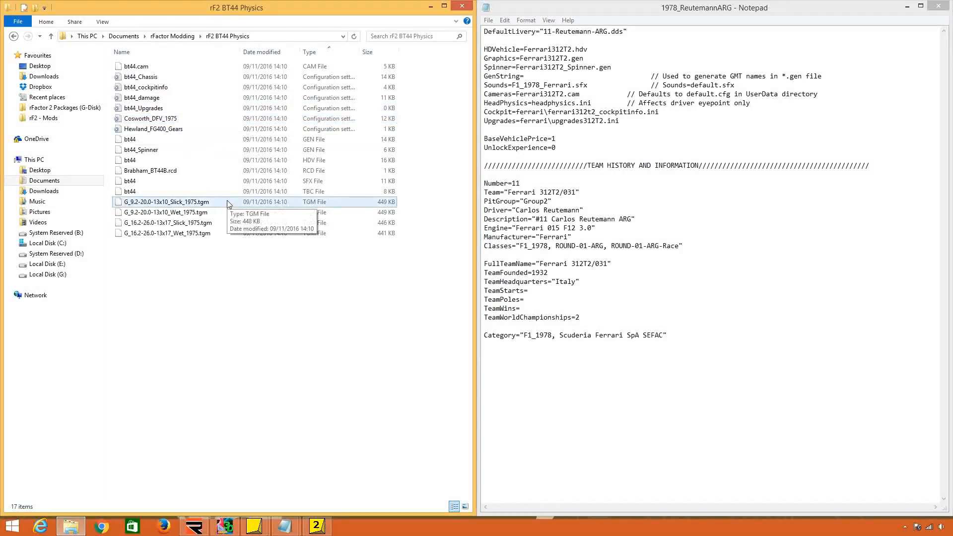
click(177, 39)
double_click(171, 149)
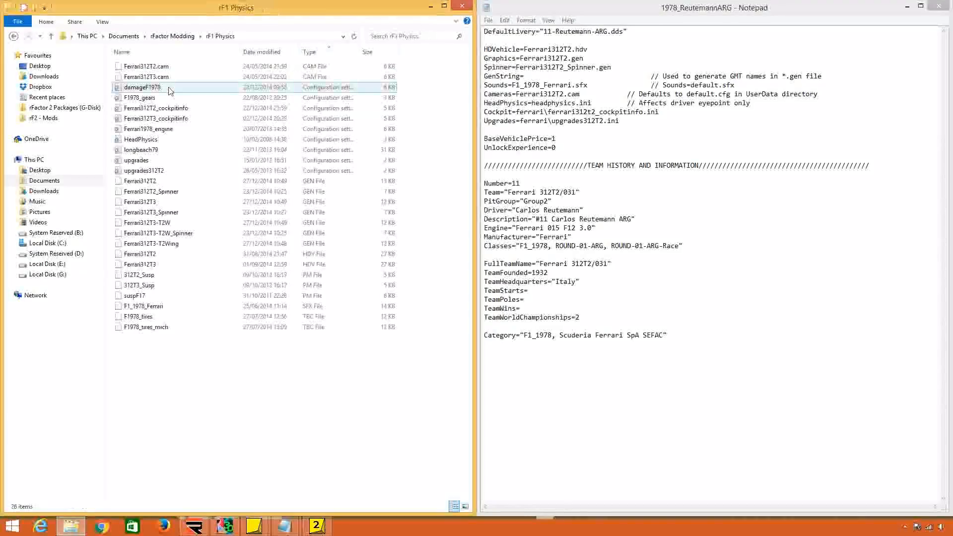
right_click(174, 141)
click(201, 288)
click(175, 37)
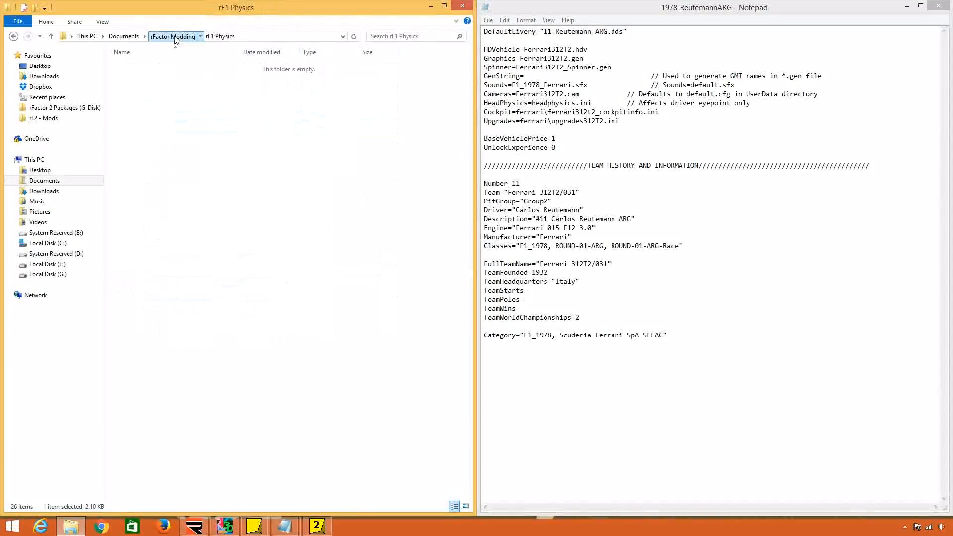
double_click(178, 133)
right_click(256, 259)
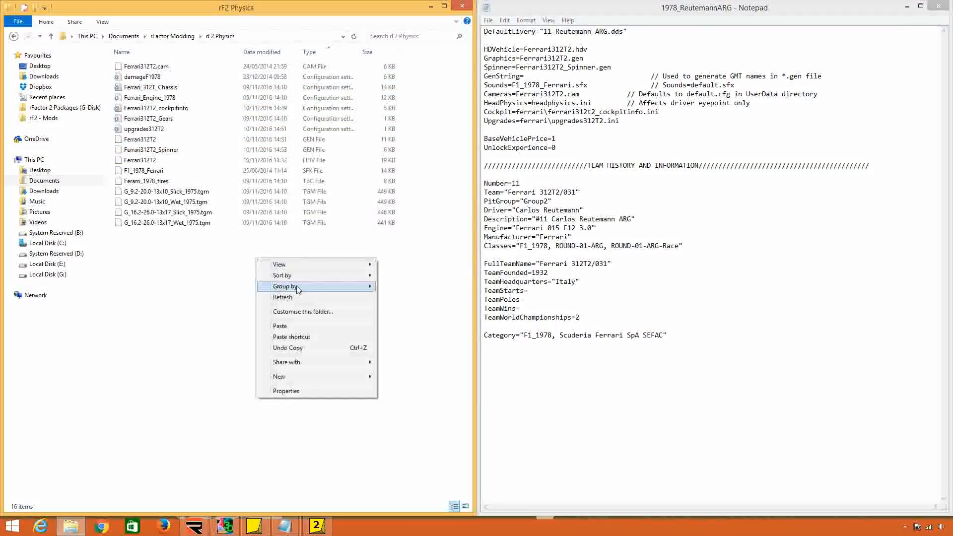
click(280, 326)
Set the HeadPhysics entry to HeadPhysics.ini and the Cockpit entry to Ferrari312T2_cockpitinfo.ini, using the names copied from the files.
right_click(175, 130)
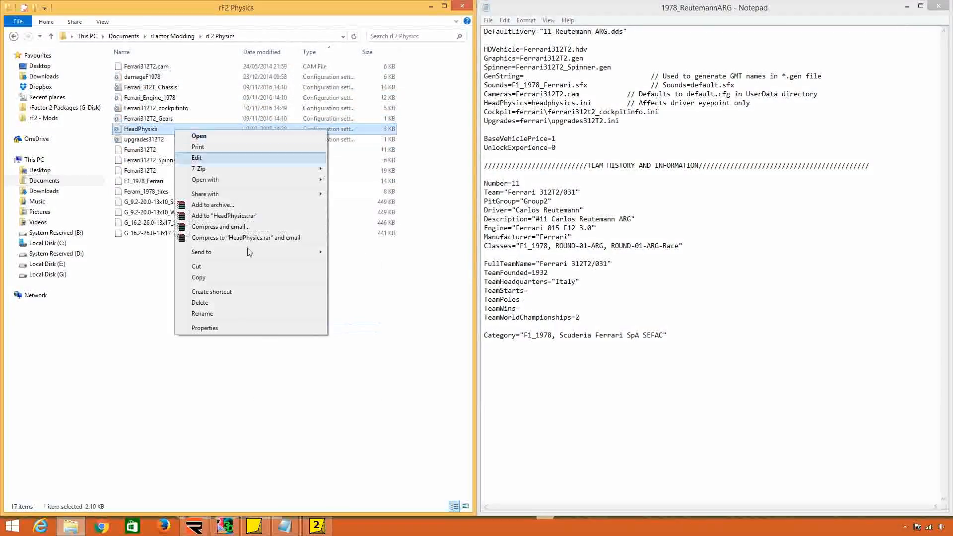
click(240, 314)
drag(575, 103, 532, 103)
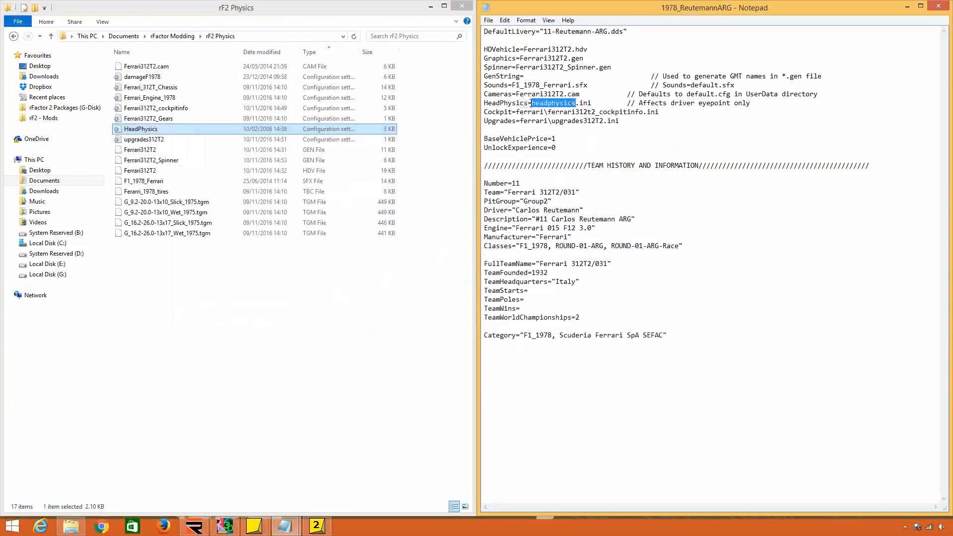
key(ctrl+v)
right_click(238, 107)
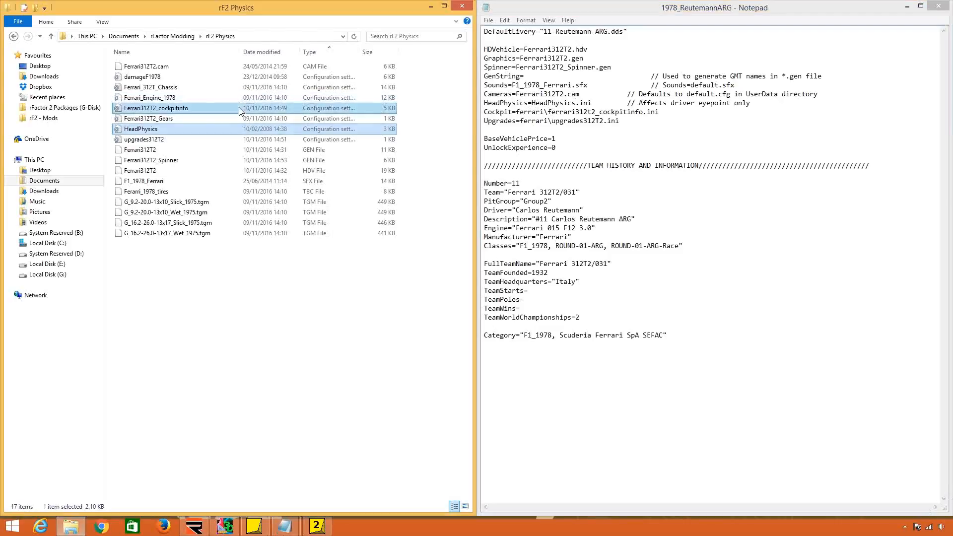
click(294, 292)
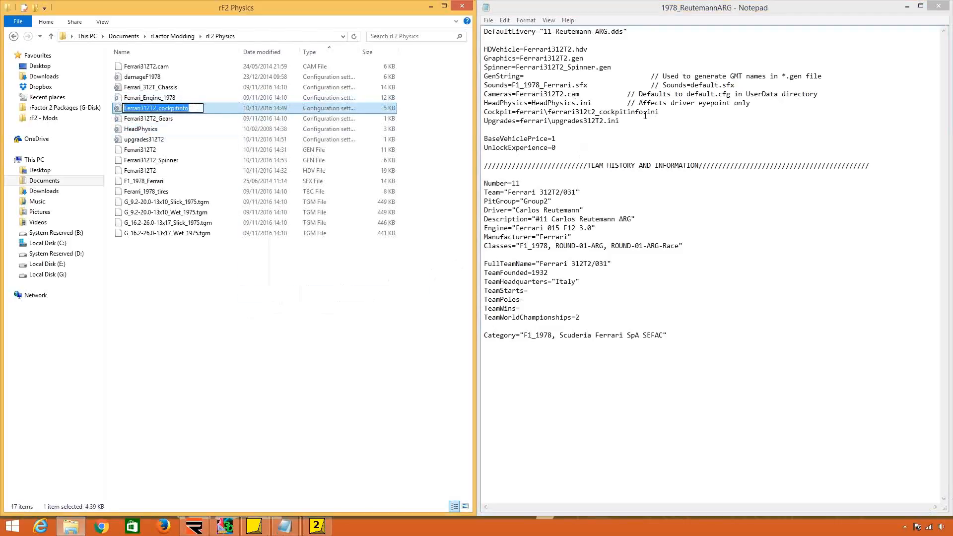
drag(643, 112, 517, 112)
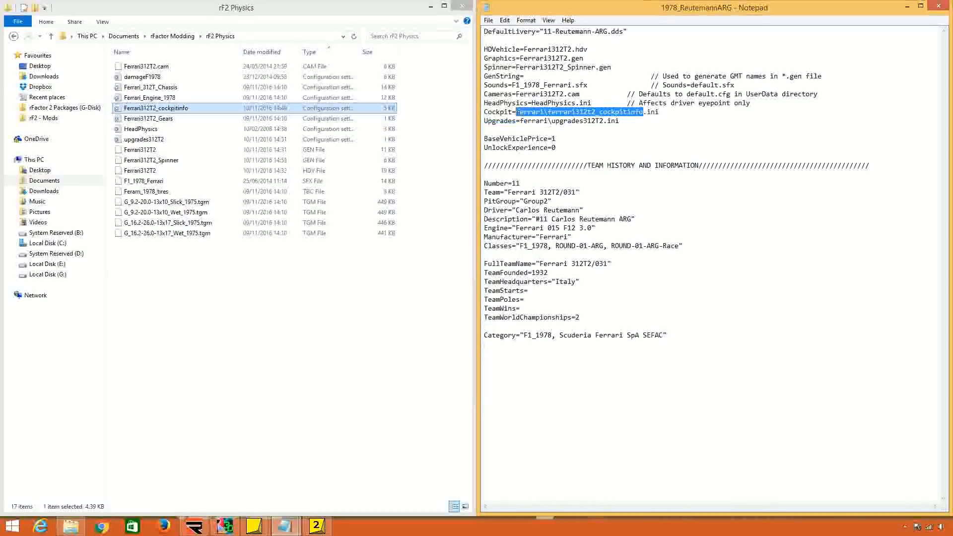
key(ctrl+v)
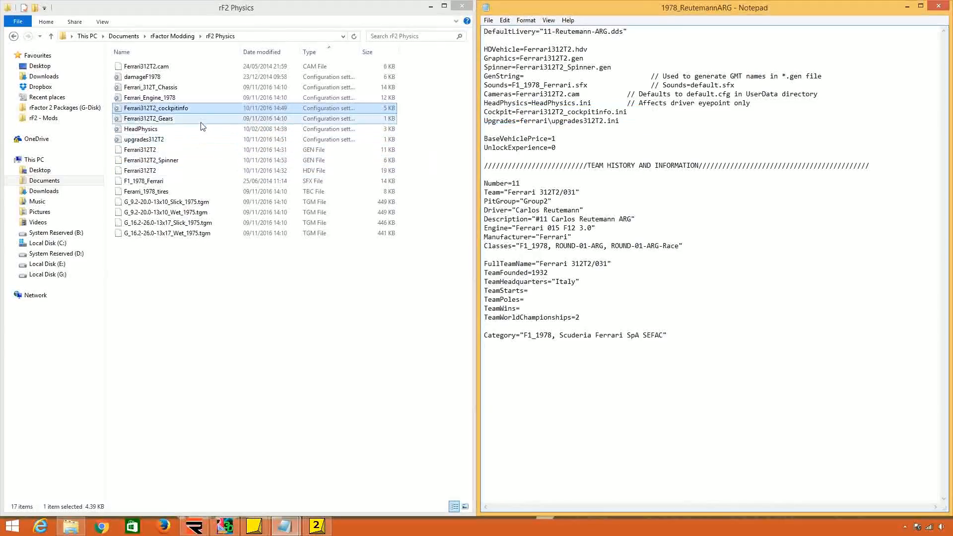
Set the Upgrades entry to upgrades312T2.ini without the ferrari folder prefix, using the name copied from the file.
right_click(197, 140)
click(224, 320)
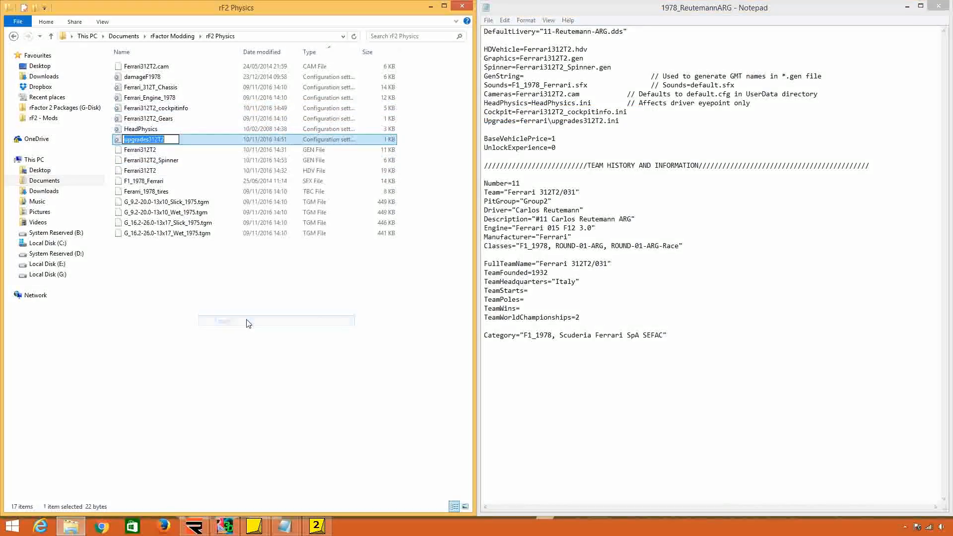
drag(604, 120, 571, 151)
key(ctrl+v)
Delete the BaseVehiclePrice and UnlockExperience lines.
click(526, 154)
click(557, 148)
click(497, 157)
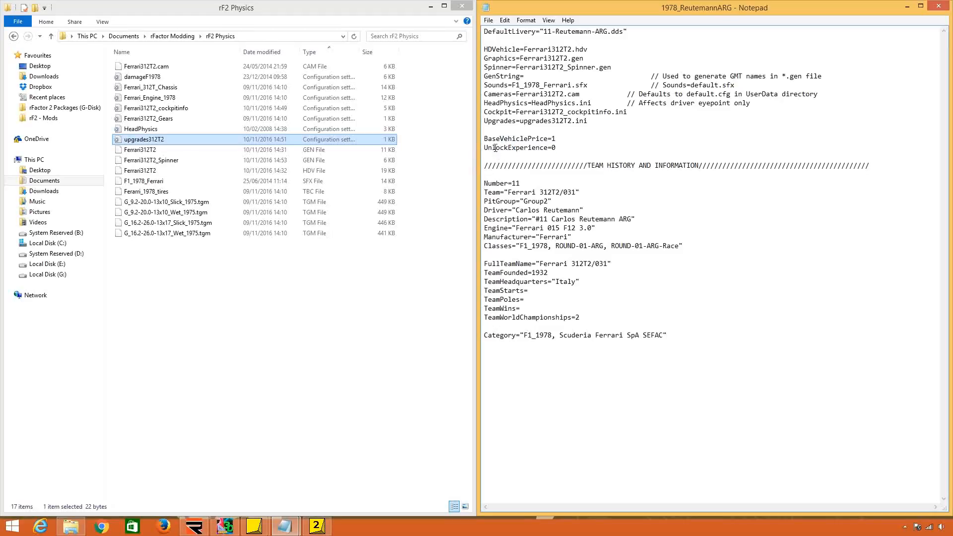
drag(493, 157, 488, 131)
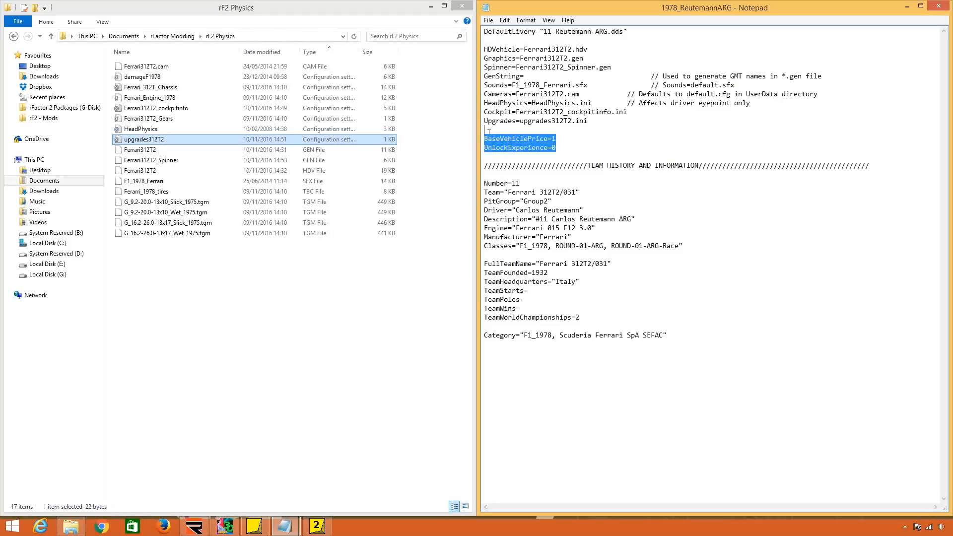
key(Delete)
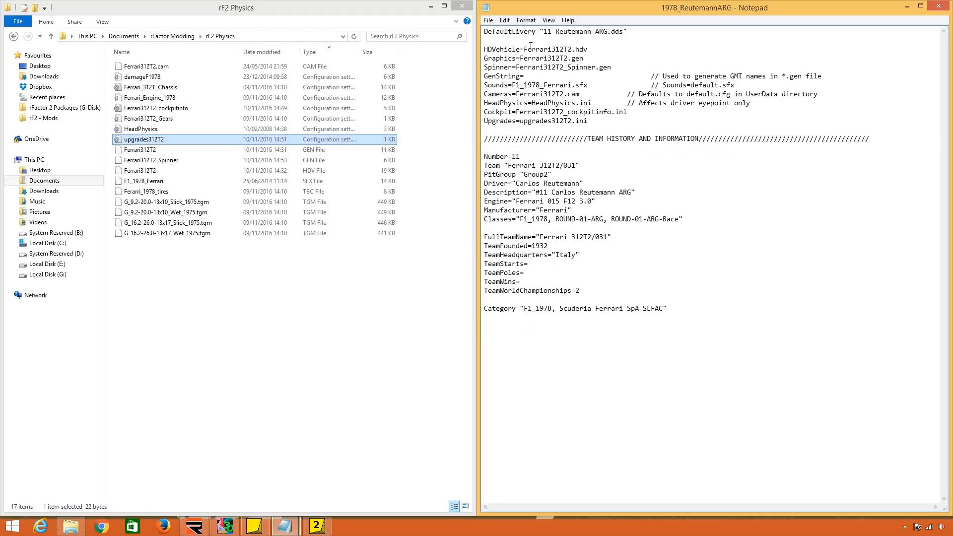
Review the file references and the team information entries, checking the PitGroup value.
drag(531, 48, 578, 168)
click(547, 166)
click(511, 183)
click(519, 172)
click(575, 176)
drag(503, 175, 556, 175)
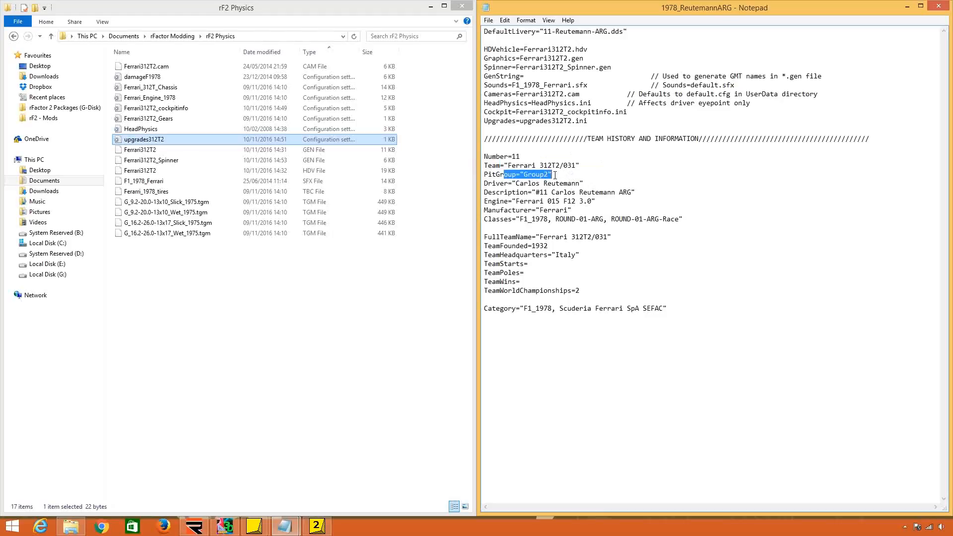
double_click(548, 175)
click(550, 174)
text(0)
key(BackSpace)
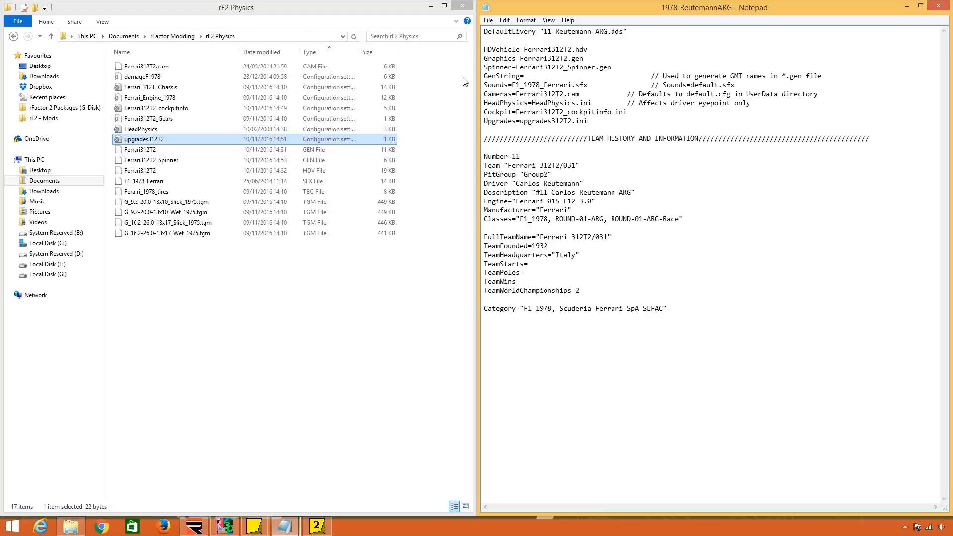
Review the team information entries from Team through Classes, including the Driver, Description, Engine and Manufacturer values.
drag(544, 165, 584, 218)
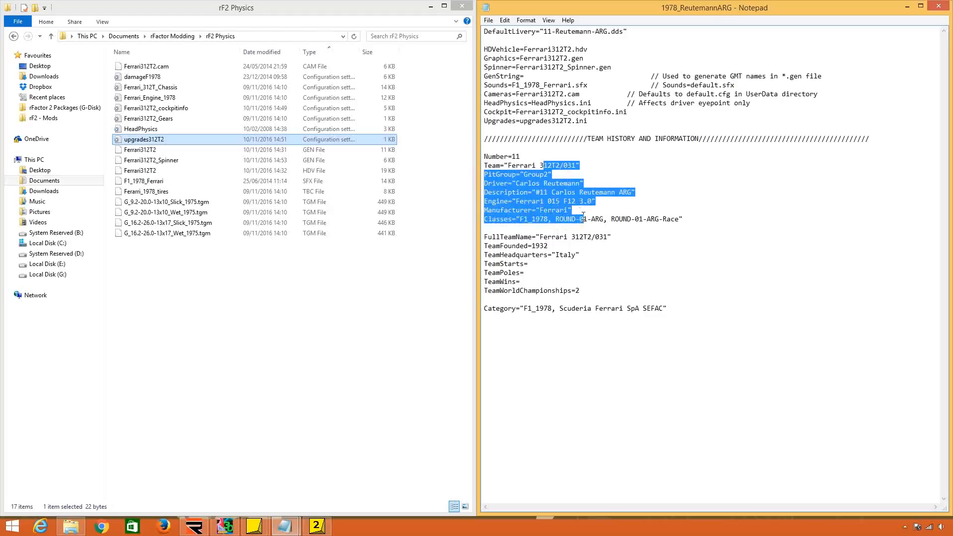
click(572, 184)
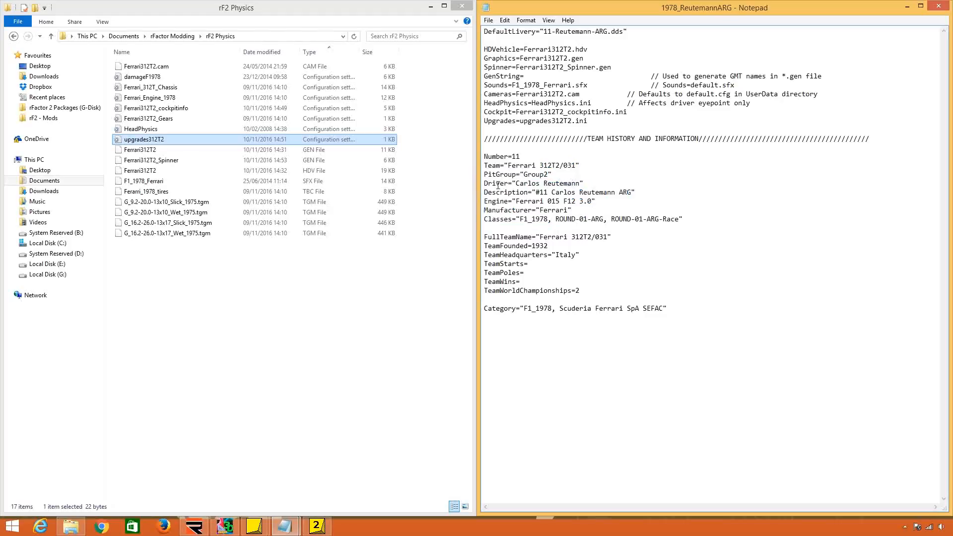
drag(496, 184, 584, 184)
click(584, 184)
mouse_move(516, 183)
mouse_down()
mouse_move(551, 192)
mouse_move(585, 183)
mouse_move(512, 183)
mouse_up()
click(584, 184)
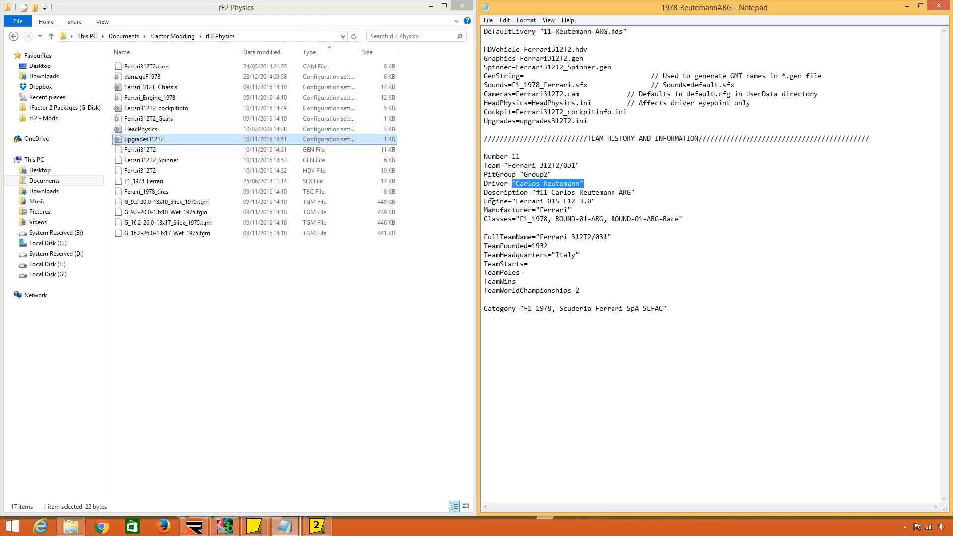
drag(485, 194, 491, 193)
drag(637, 192, 533, 192)
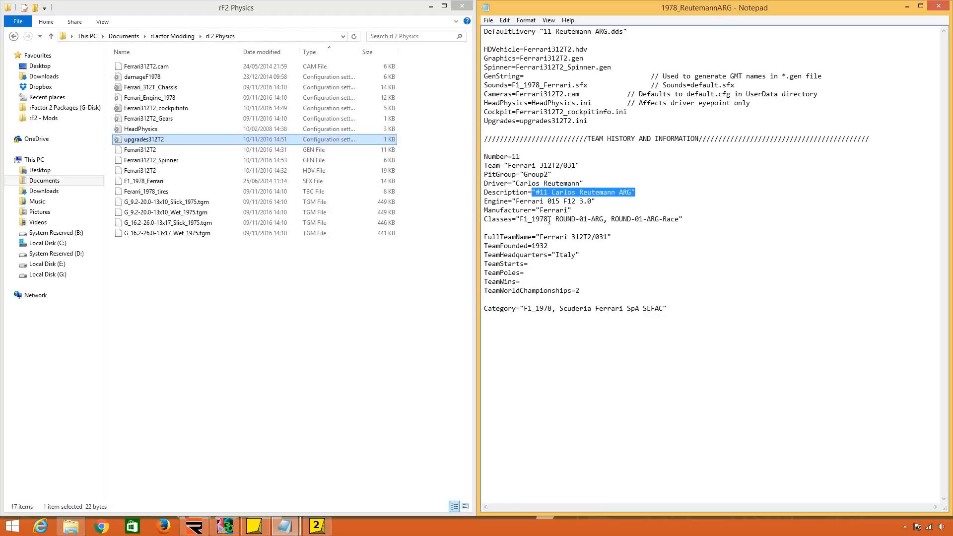
click(627, 192)
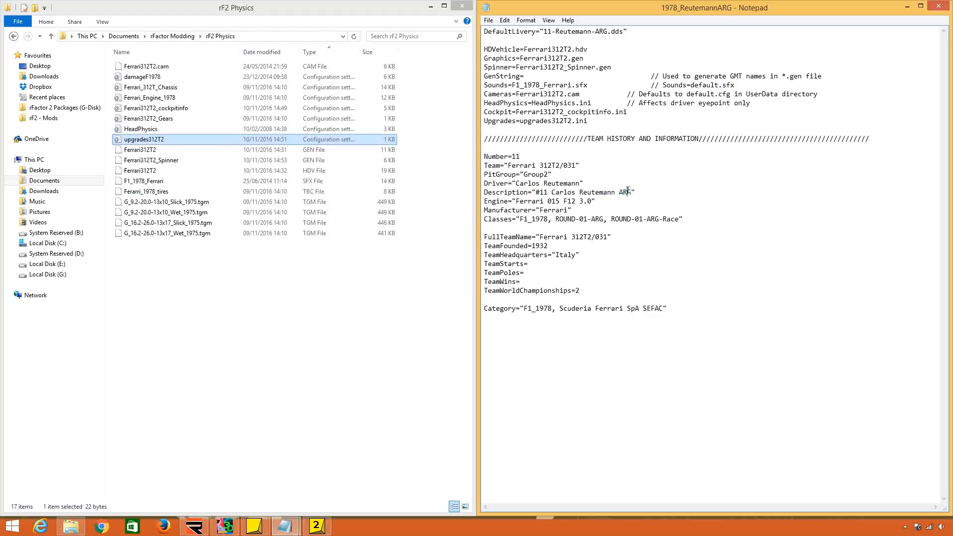
shift+click(572, 211)
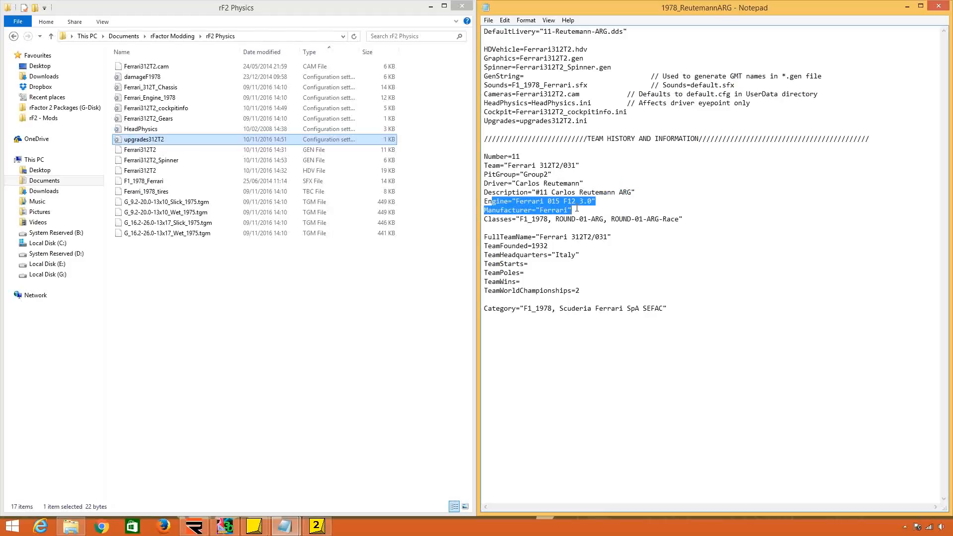
drag(596, 201, 705, 220)
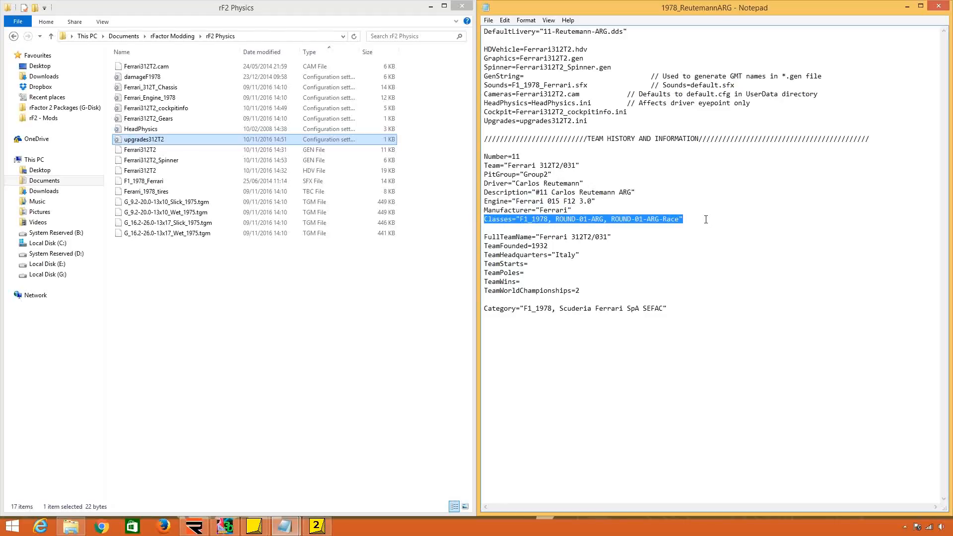
drag(524, 218, 547, 223)
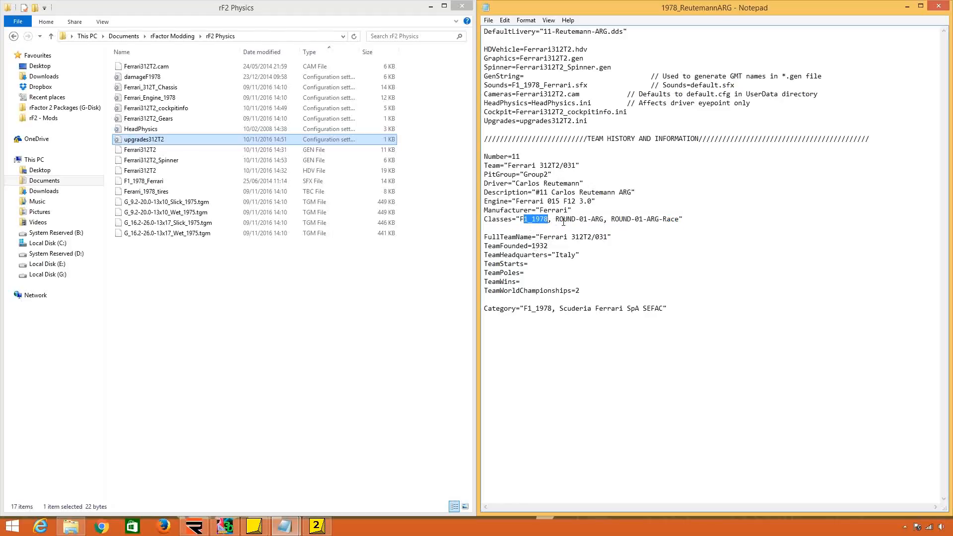
Insert F1_1978_FERRARI as an additional class after F1_1978 in the Classes entry.
drag(556, 221, 588, 222)
click(556, 222)
text(F1_1)
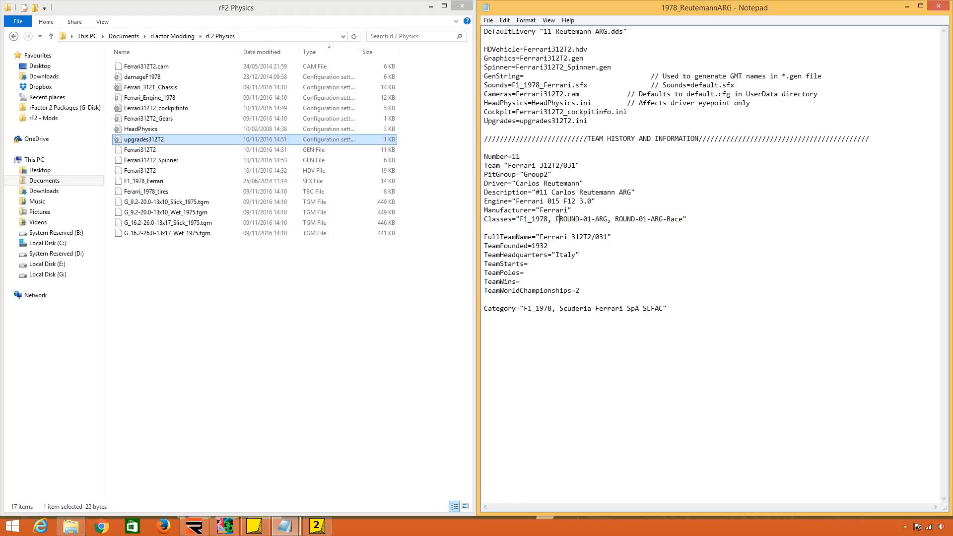
text(978_FER)
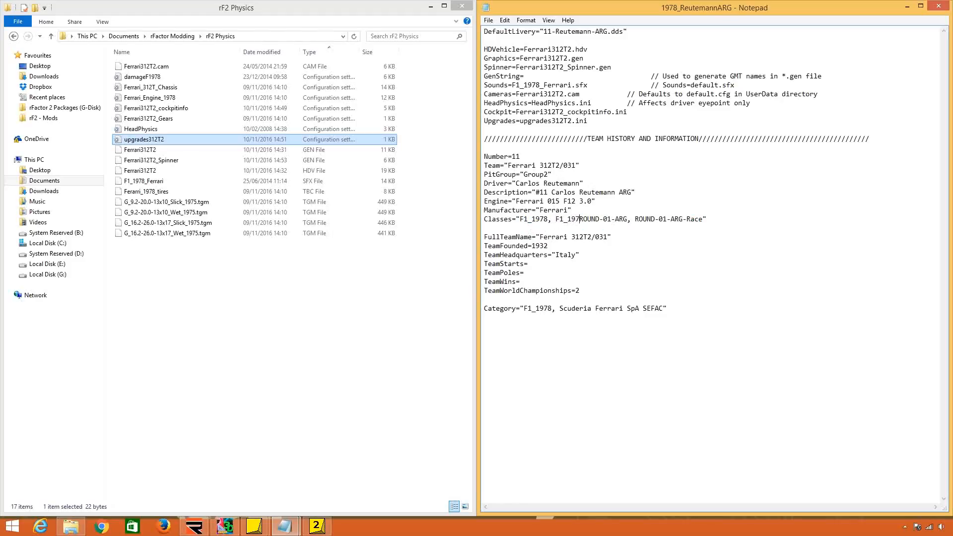
text(RARI,)
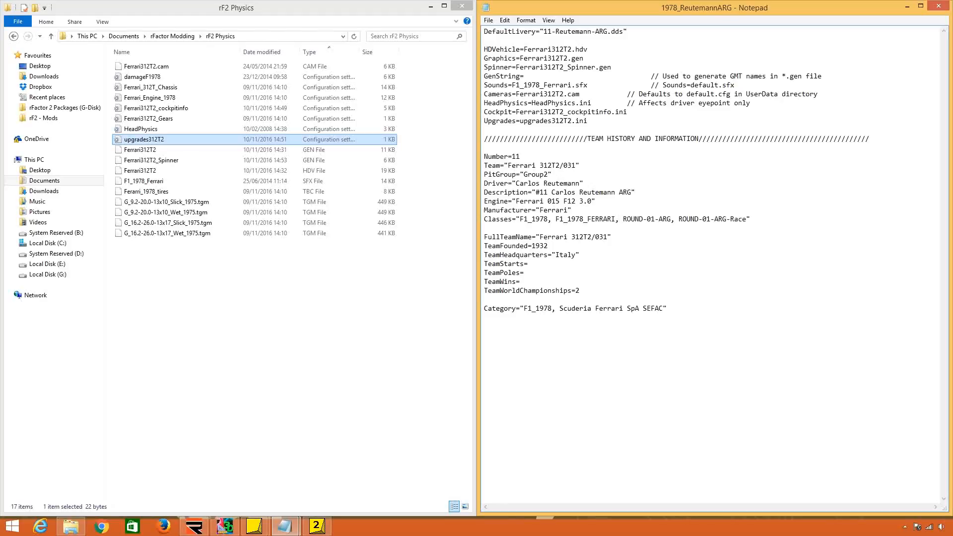
Try RENAULT and LOTUS in place of FERRARI in the added F1_1978 class name.
key(BackSpace)
key(BackSpace)
key(BackSpace)
key(BackSpace)
key(BackSpace)
key(BackSpace)
key(BackSpace)
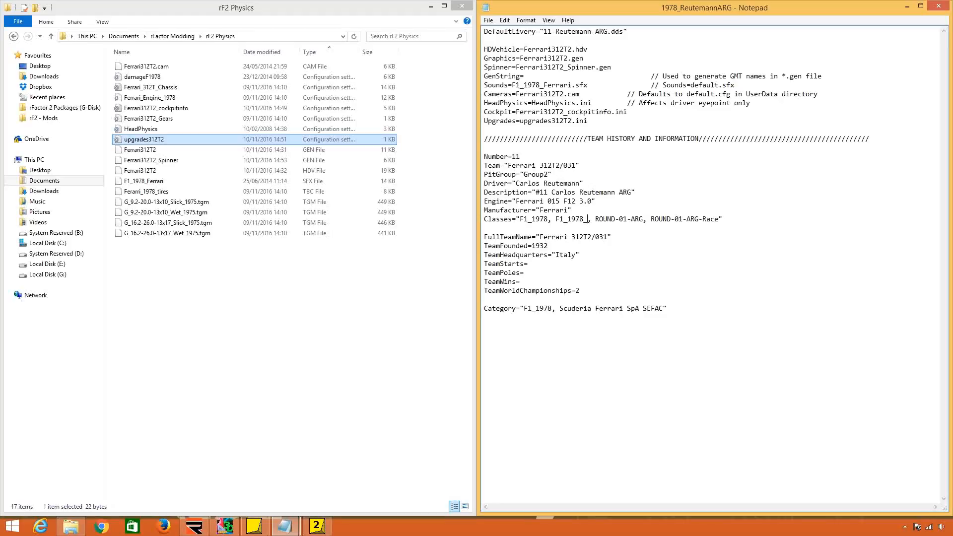
text(RENAULT)
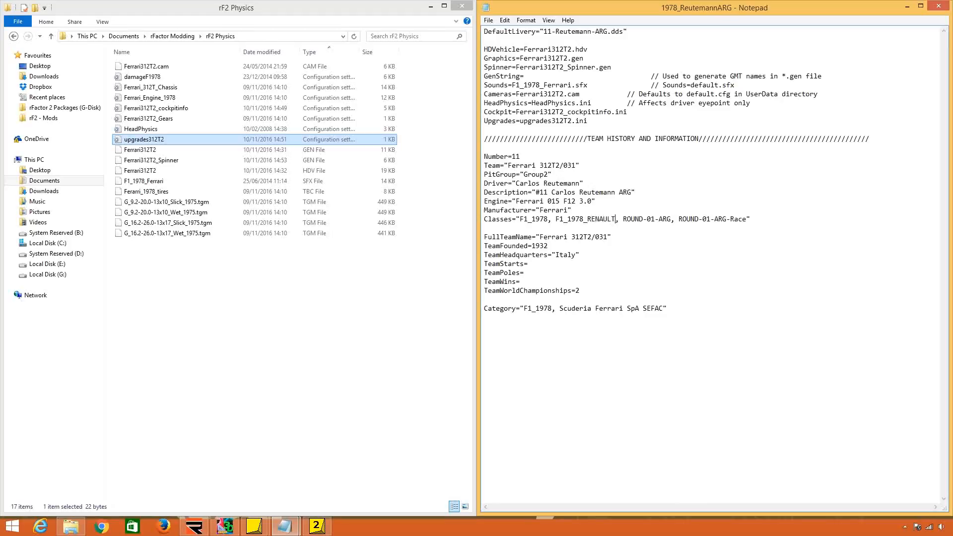
key(BackSpace)
key(BackSpace)
key(BackSpace)
key(BackSpace)
key(BackSpace)
key(BackSpace)
text(LOUT)
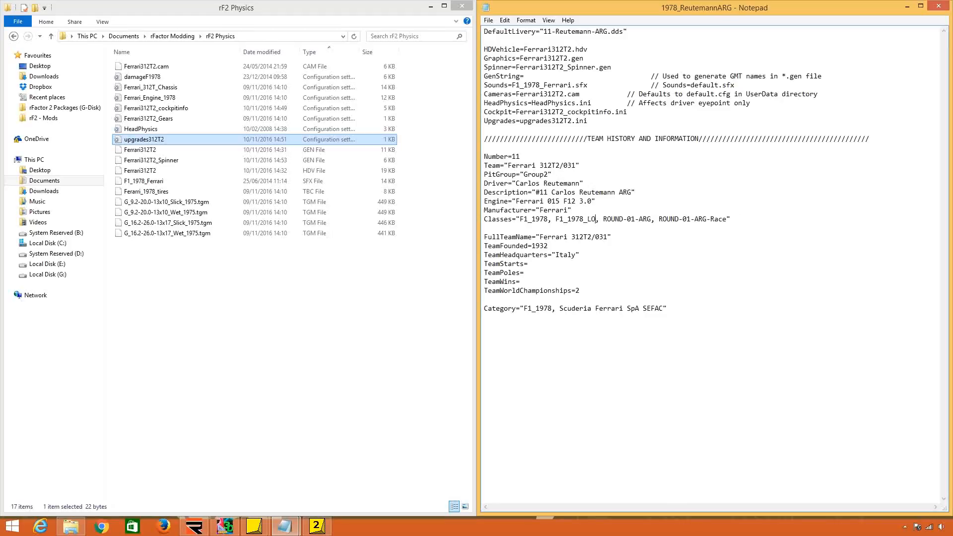
key(BackSpace)
key(BackSpace)
text(TUS)
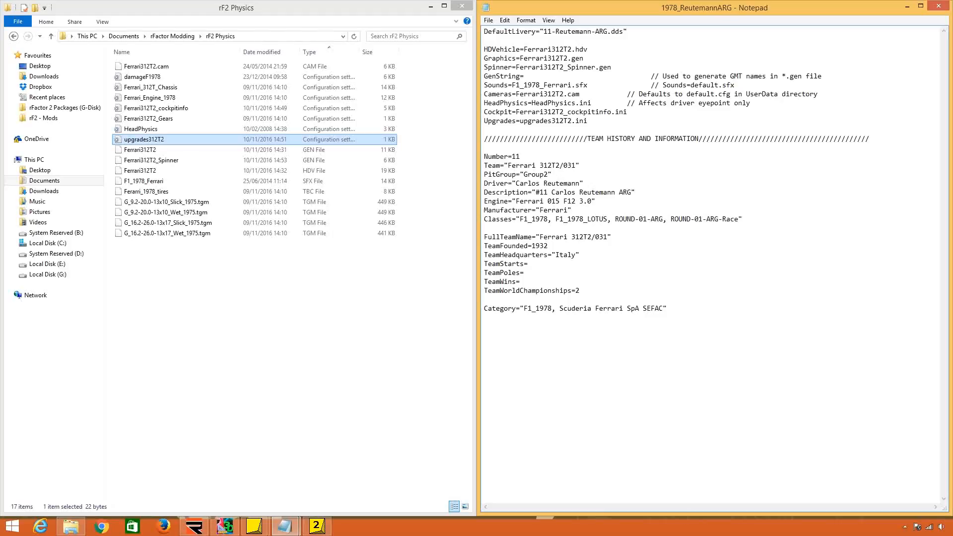
Delete the added F1_1978_LOTUS class and its extra comma from the Classes entry.
key(BackSpace)
key(BackSpace)
key(BackSpace)
key(BackSpace)
key(BackSpace)
key(BackSpace)
key(BackSpace)
key(BackSpace)
key(BackSpace)
key(BackSpace)
key(BackSpace)
key(BackSpace)
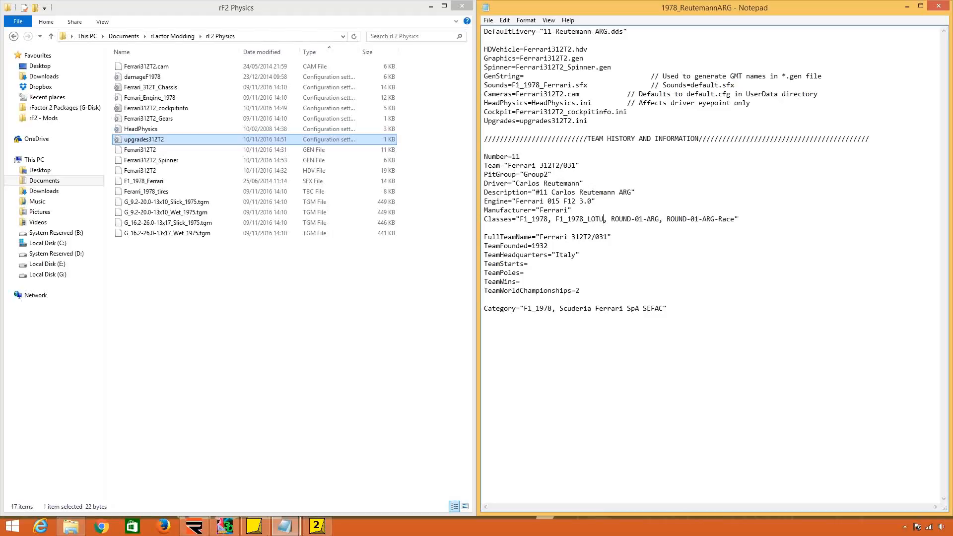
key(BackSpace)
key(BackSpace)
key(BackSpace)
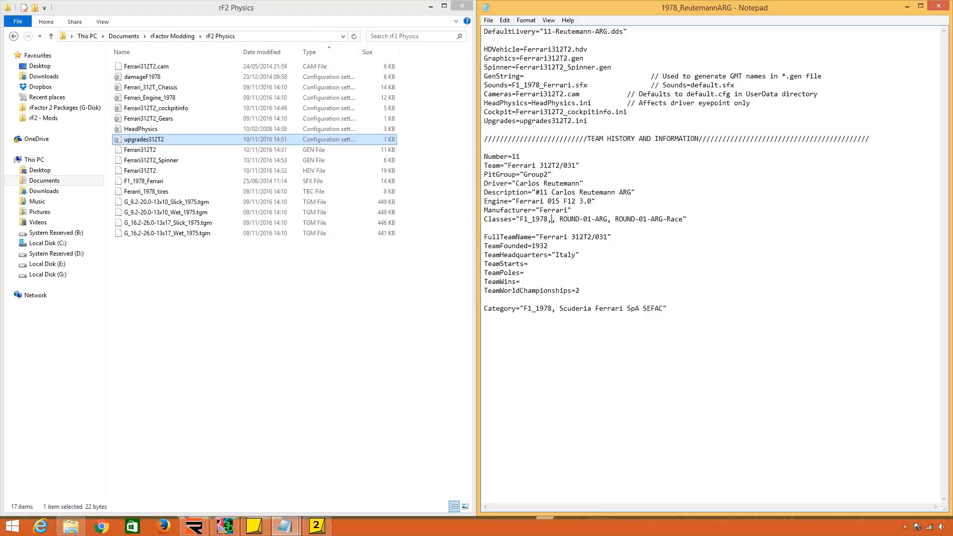
key(Right)
key(Right)
key(Right)
key(Right)
key(Right)
key(Right)
key(Right)
key(Right)
key(Right)
key(Right)
key(Right)
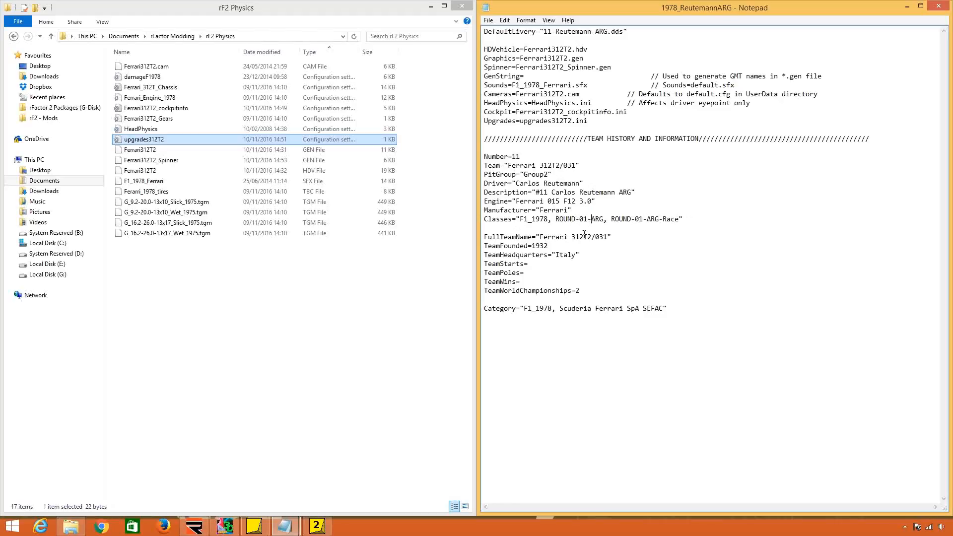
Check the team name, team history and Category entries, and save and close the 1978_ReutemannARG file.
drag(503, 237, 576, 255)
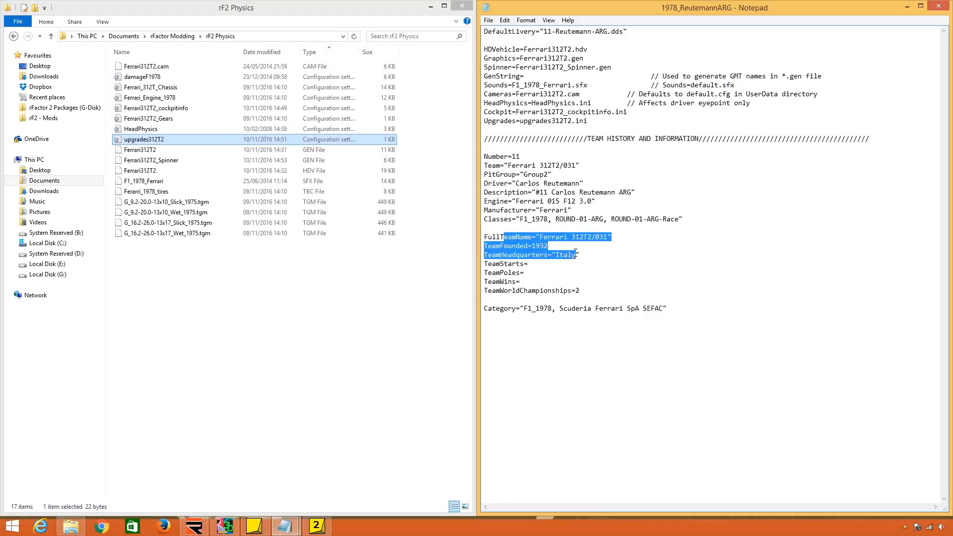
drag(497, 165, 594, 169)
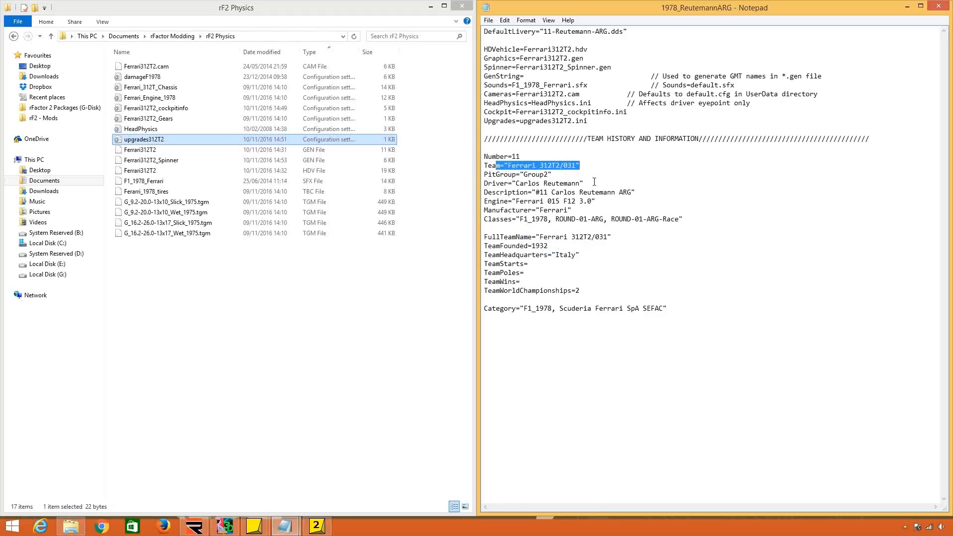
drag(523, 245, 577, 297)
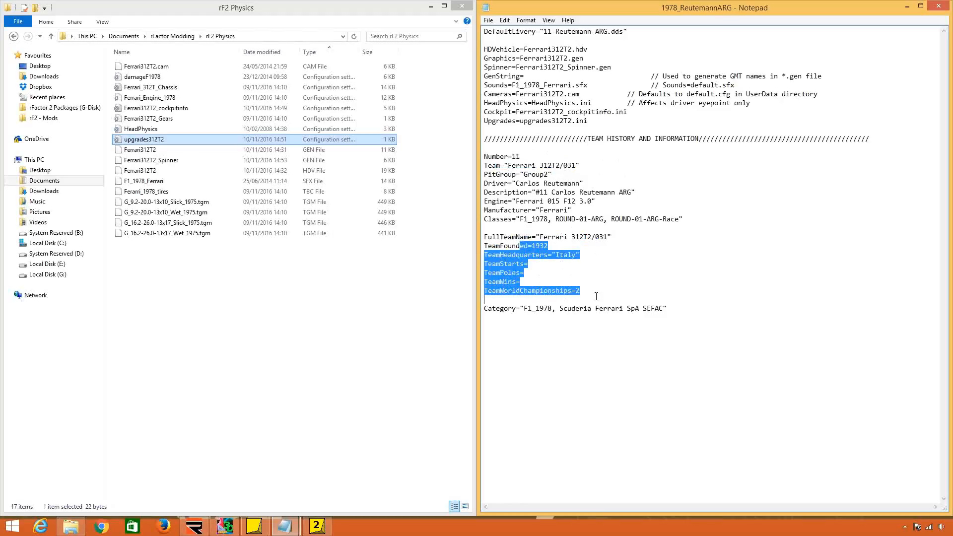
drag(485, 309, 667, 310)
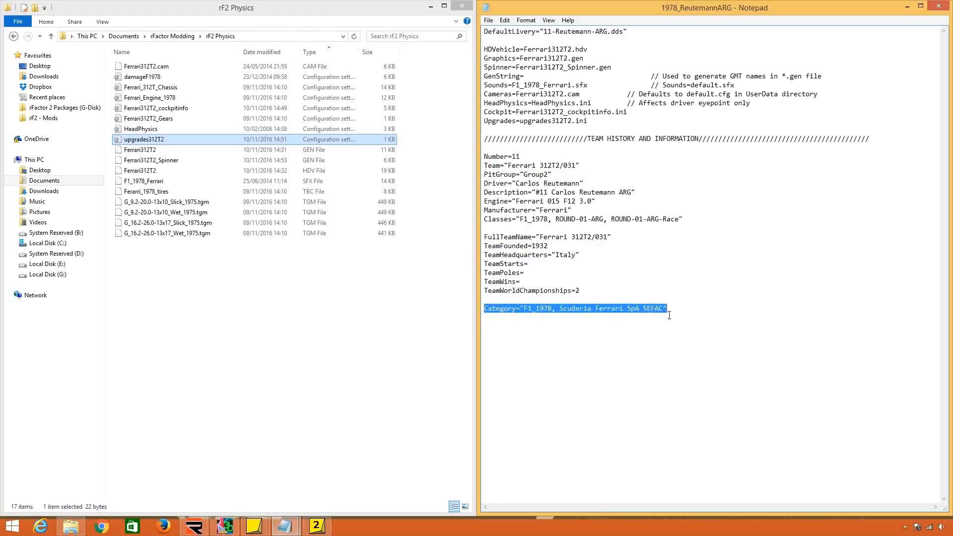
click(561, 317)
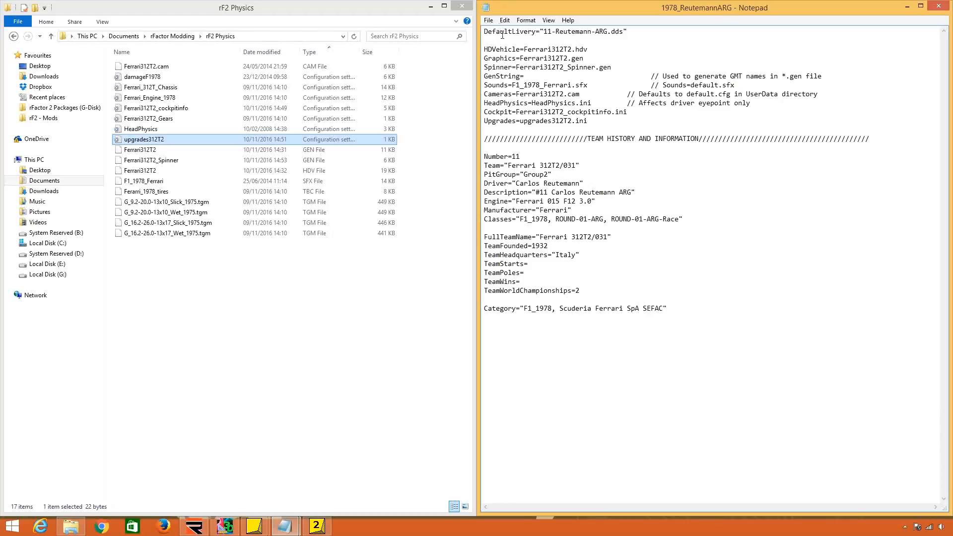
click(488, 20)
click(506, 55)
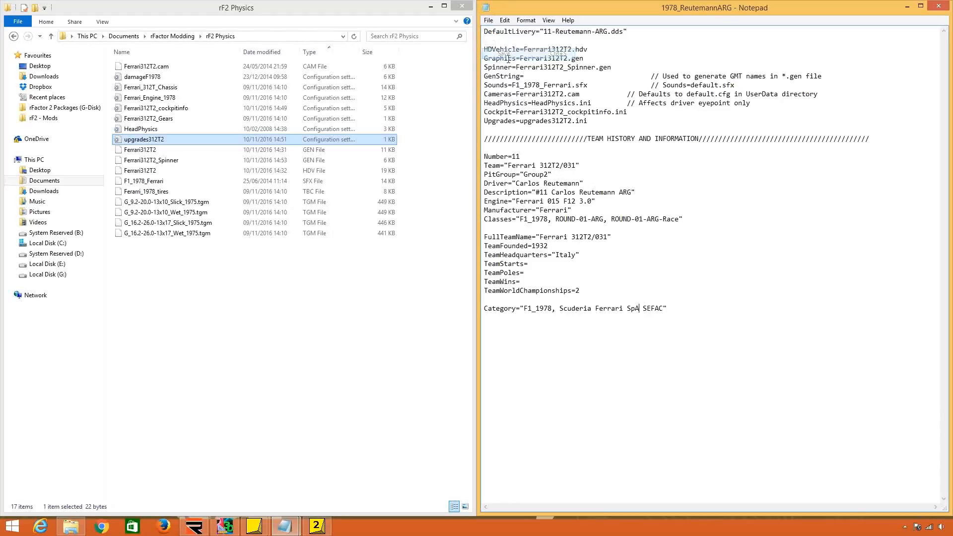
click(937, 7)
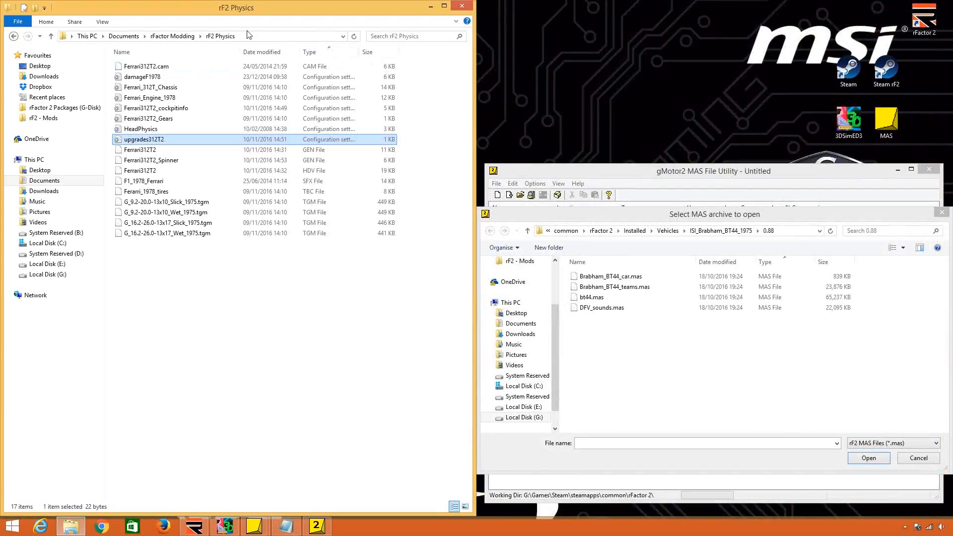
Return to the rFactor Modding folder and restart the MAS File Utility, discarding its open archive selection.
click(177, 36)
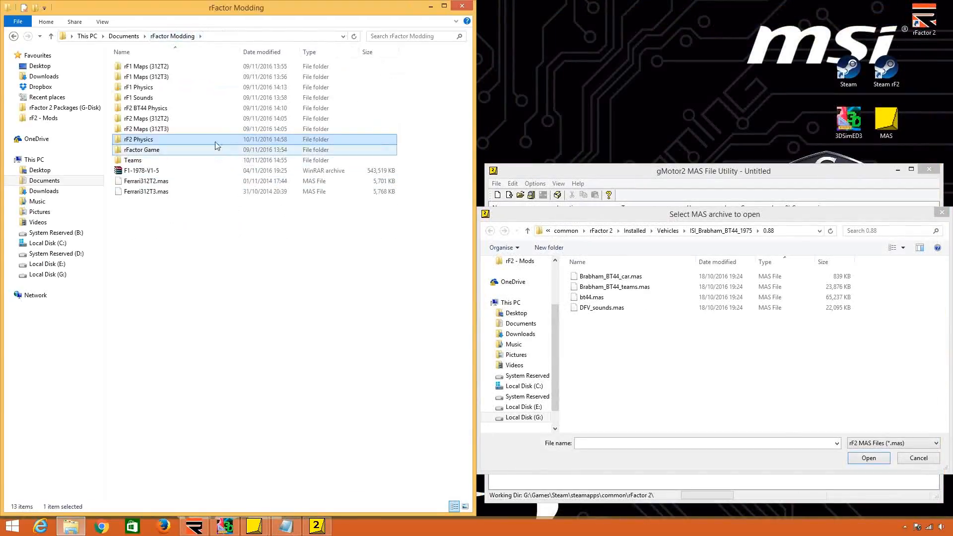
click(942, 213)
click(928, 171)
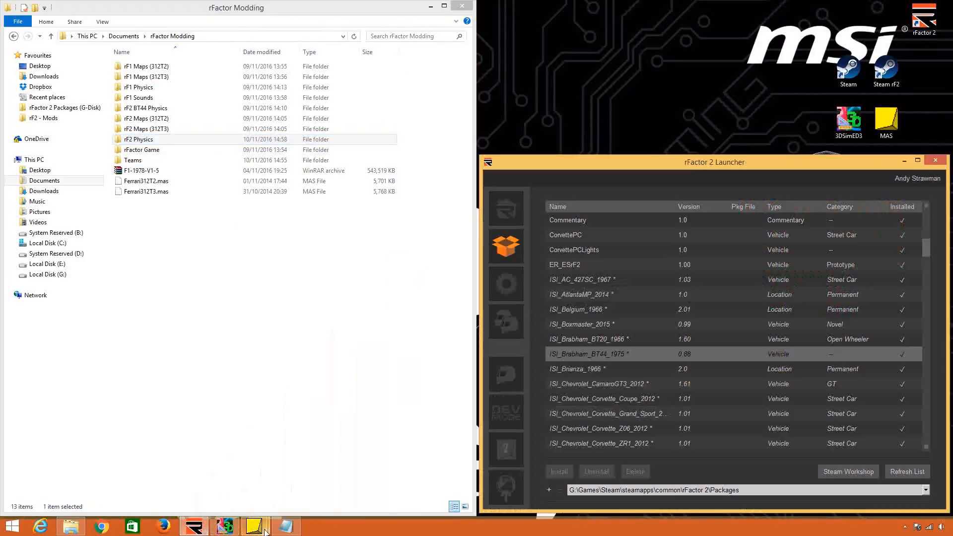
click(265, 530)
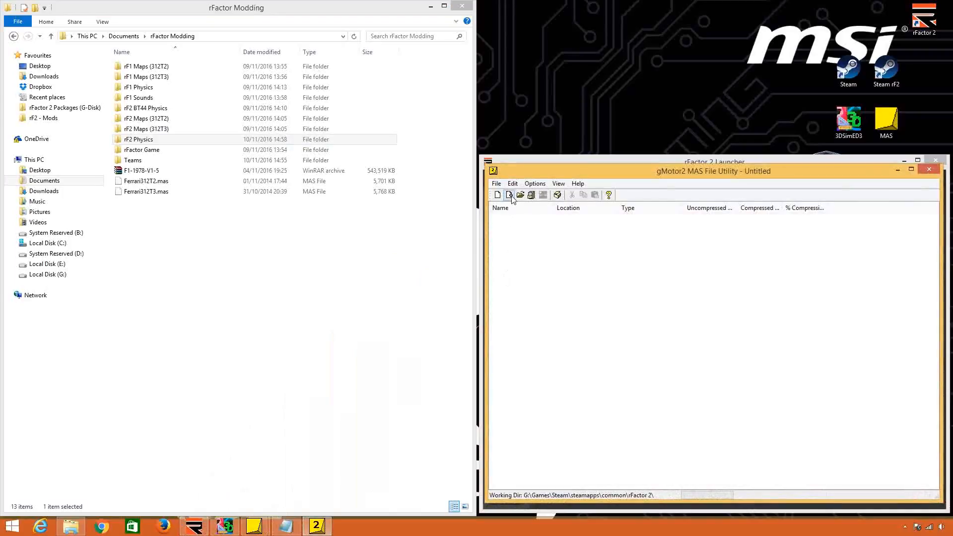
Add all files from the rF2 Physics folder in Documents\rFactor Modding to the new MAS archive.
click(509, 195)
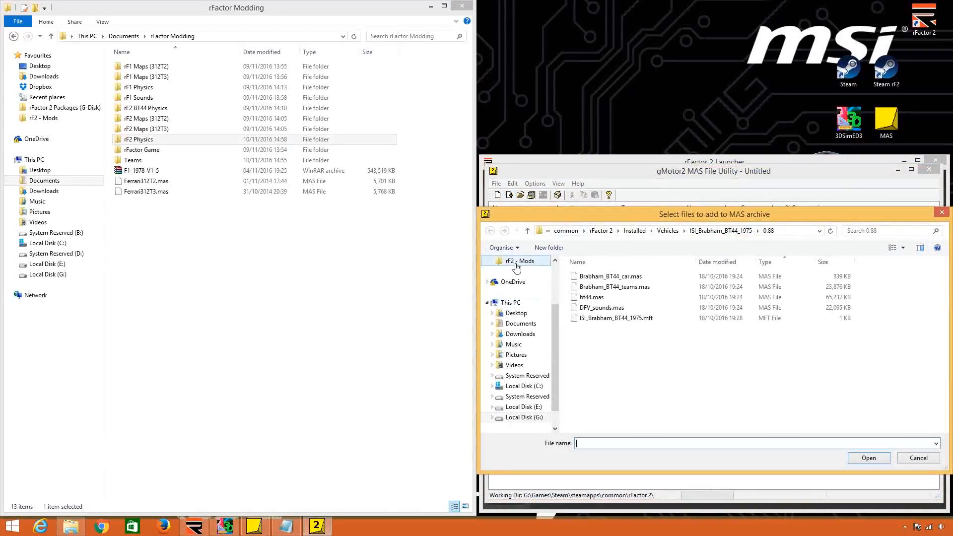
click(521, 323)
double_click(611, 276)
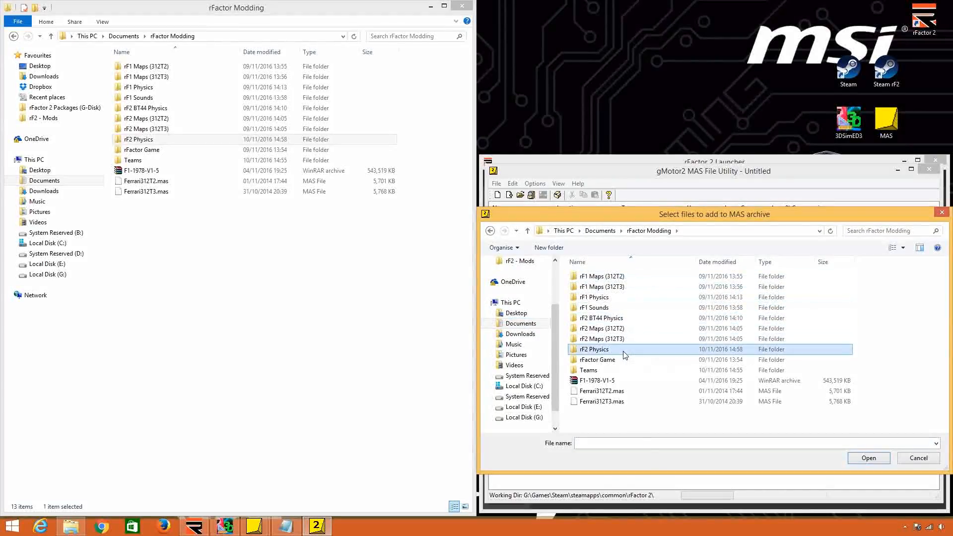
double_click(596, 349)
key(ctrl+a)
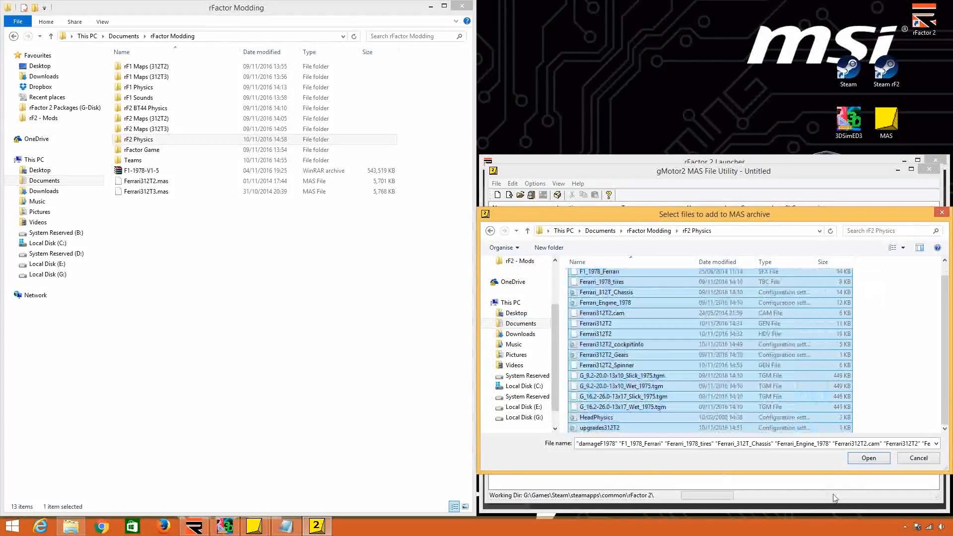
click(860, 461)
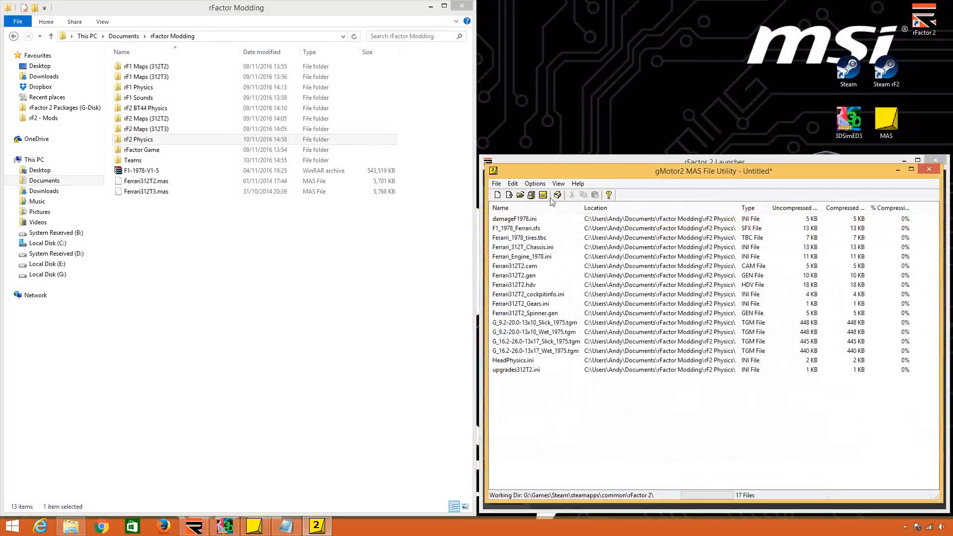
Save the physics archive as Ferrari_312T2_Main in the rFactor Modding folder.
click(543, 195)
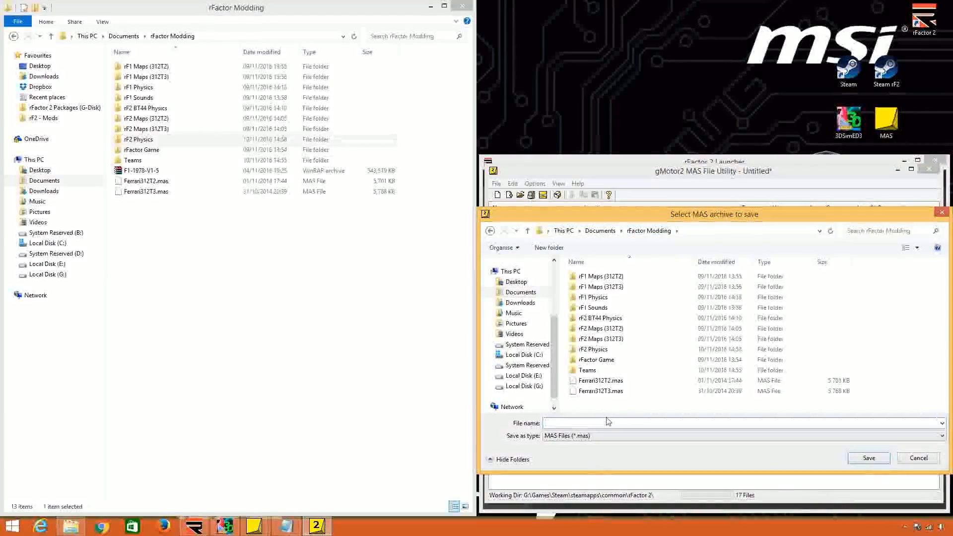
text(f)
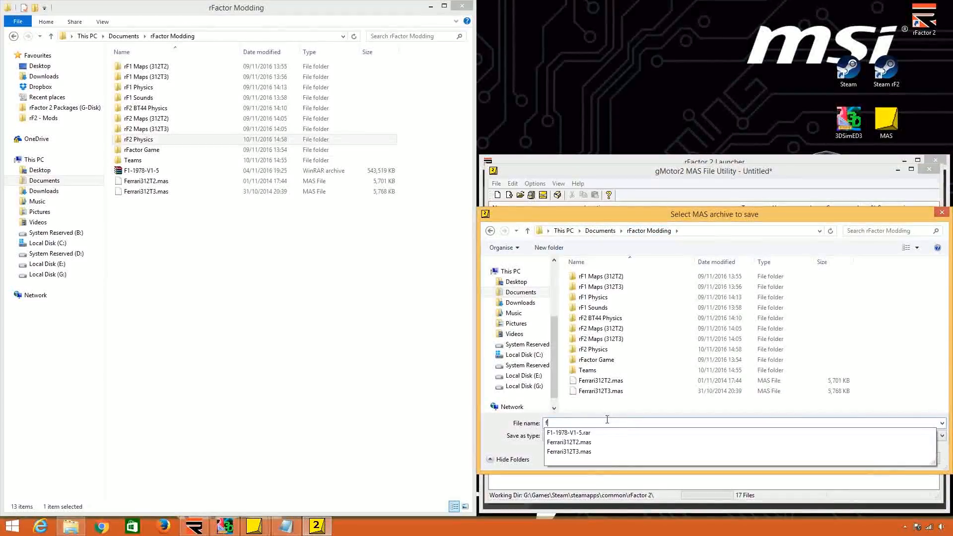
key(BackSpace)
text(Ferrari)
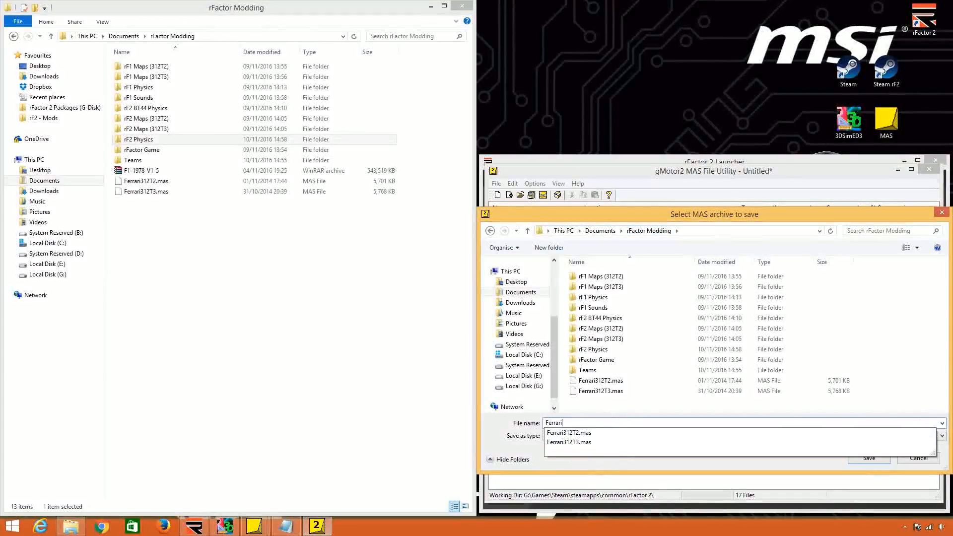
text(_32)
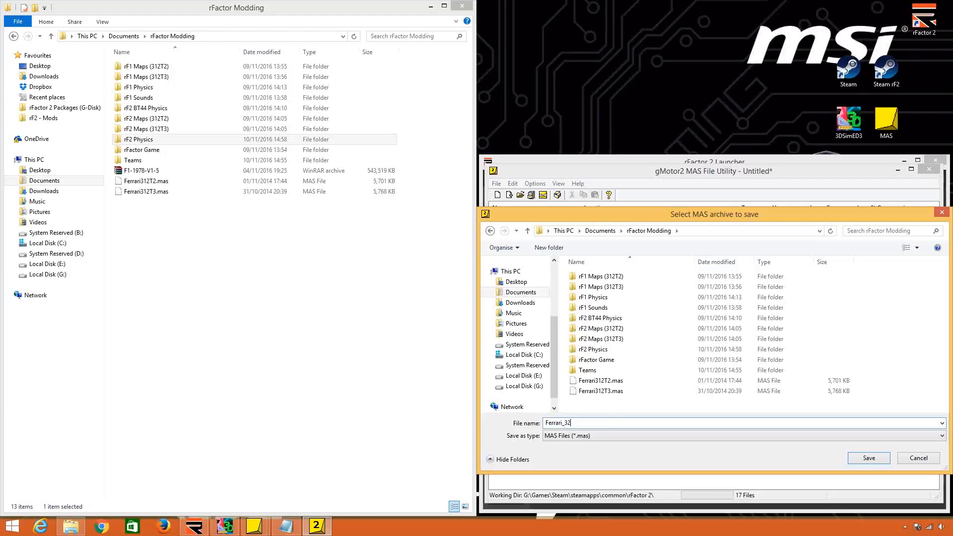
key(BackSpace)
text(12R)
key(BackSpace)
text(T2_Main)
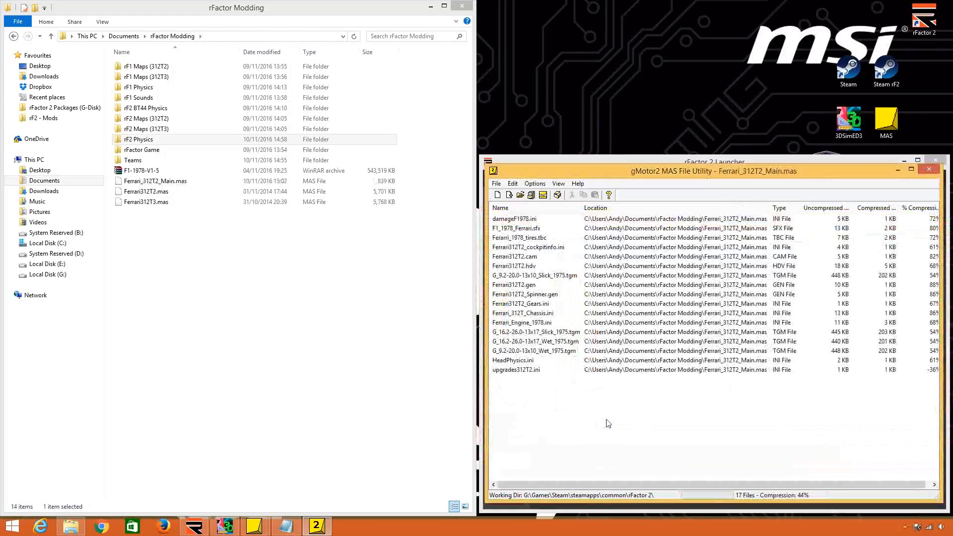
Check the search paths and MASFile entries in the Ferrari312T2 GEN file in the rF2 Physics folder, and close it.
click(286, 141)
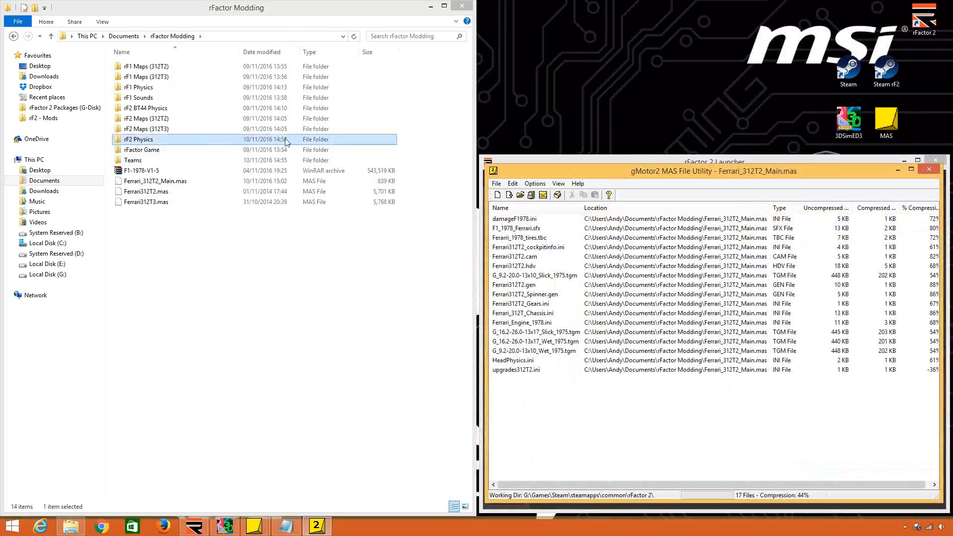
double_click(249, 142)
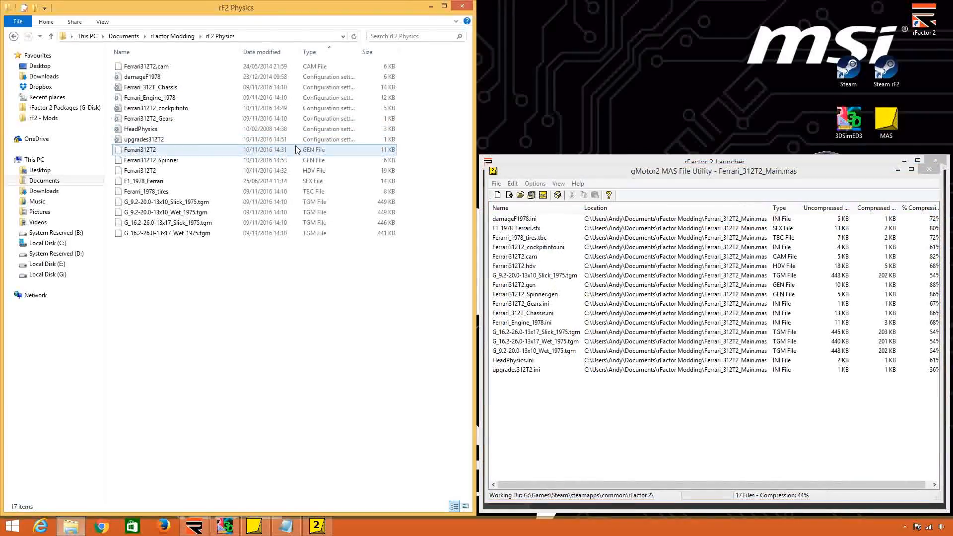
click(296, 150)
right_click(294, 149)
mouse_move(317, 175)
click(466, 174)
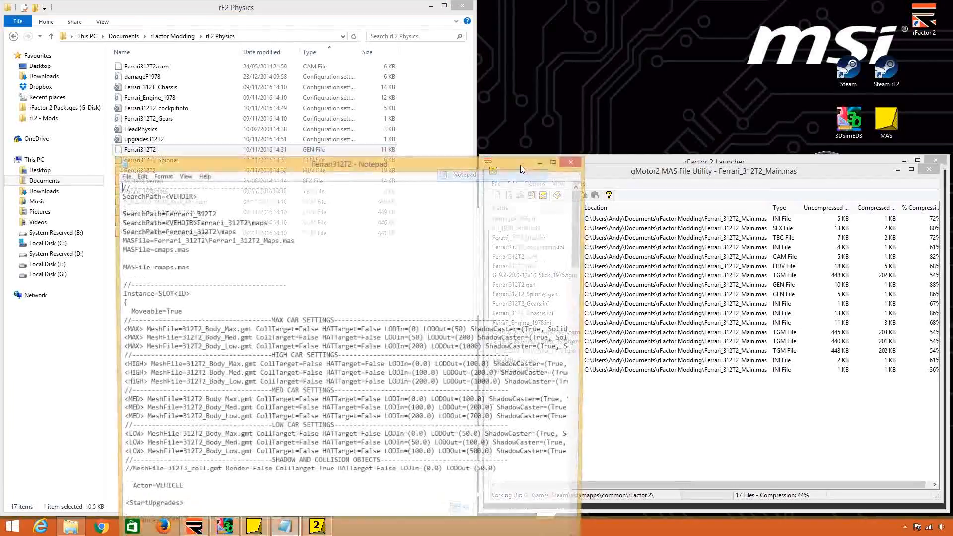
drag(259, 241, 208, 241)
click(574, 160)
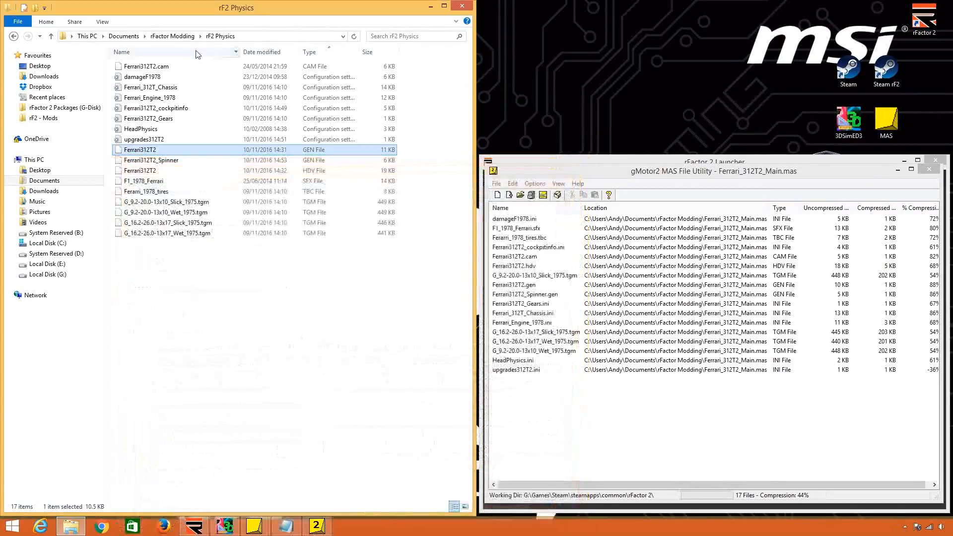
Return to the rFactor Modding folder and check the file name of Ferrari_312T2_Main.mas.
click(182, 36)
right_click(194, 180)
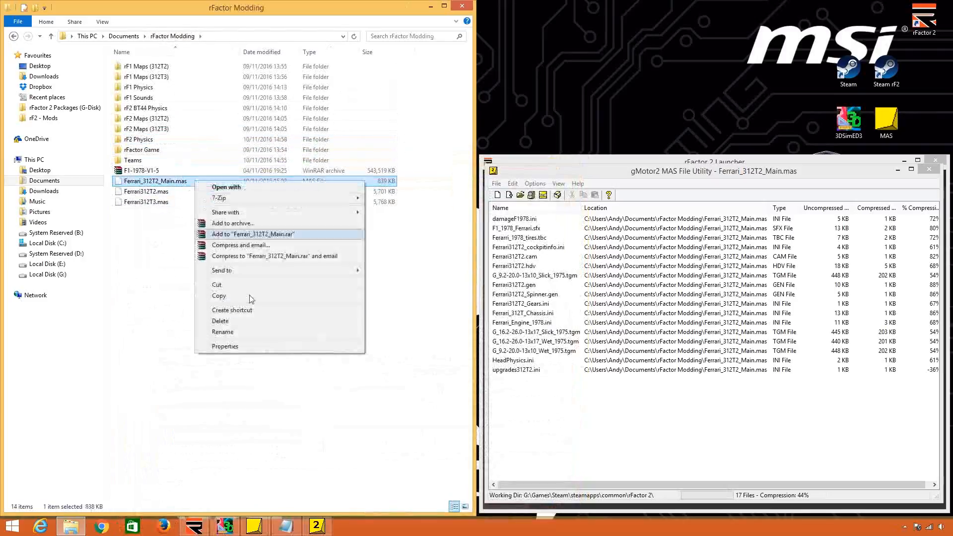
click(247, 332)
click(158, 181)
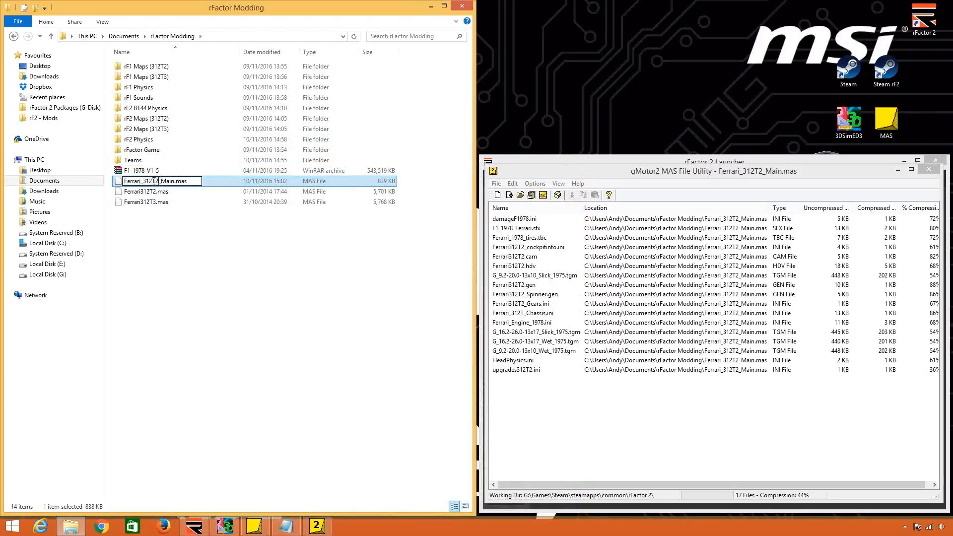
click(262, 271)
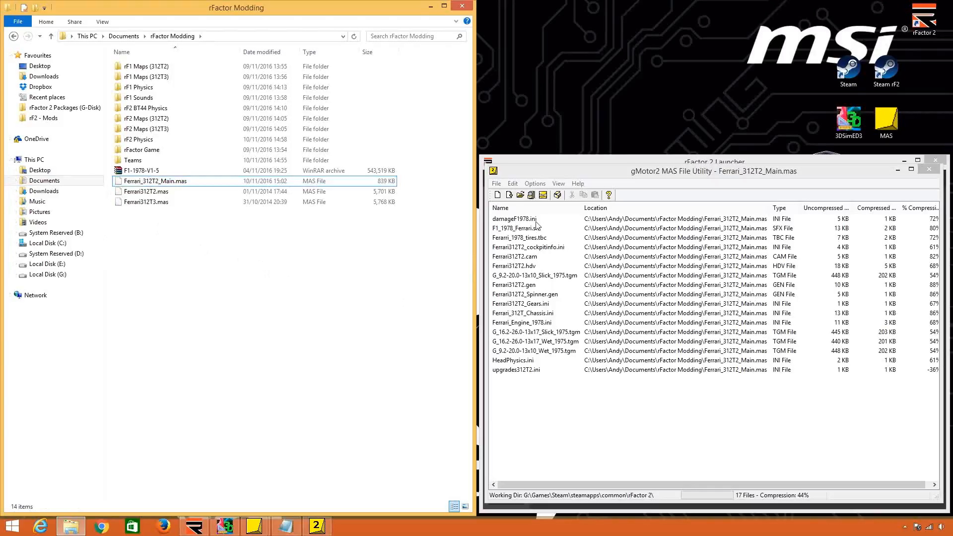
Start a new MAS archive and add all files from the rF2 Maps (312T2) folder.
click(499, 195)
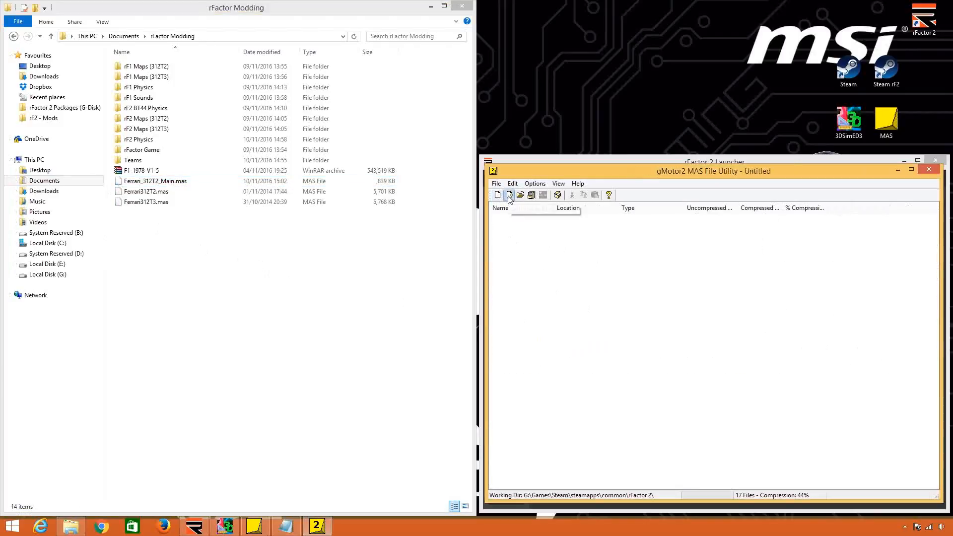
click(509, 195)
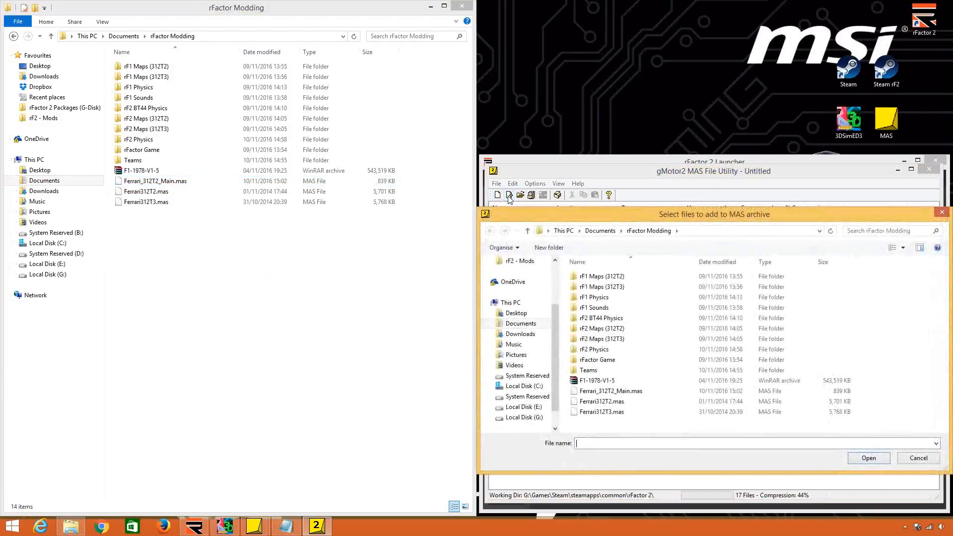
double_click(629, 328)
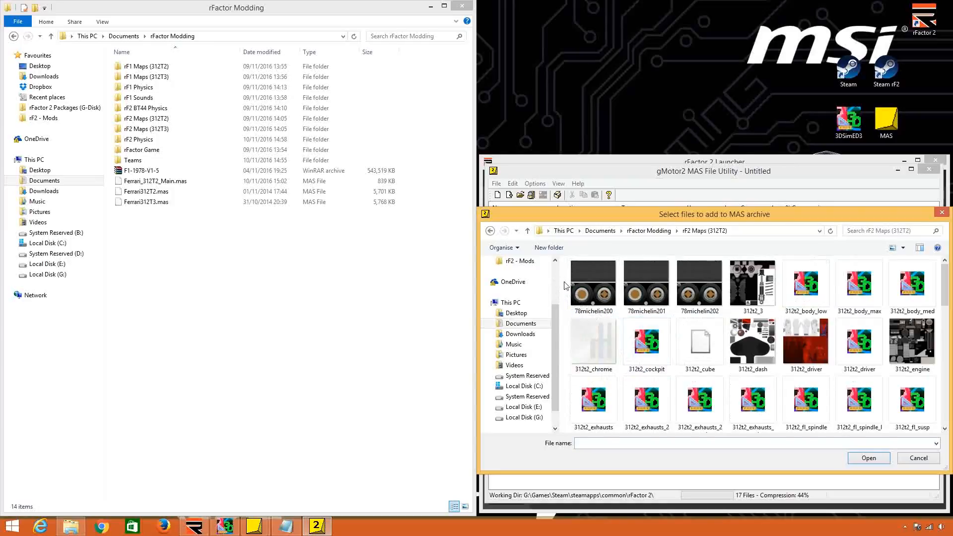
drag(565, 285, 885, 455)
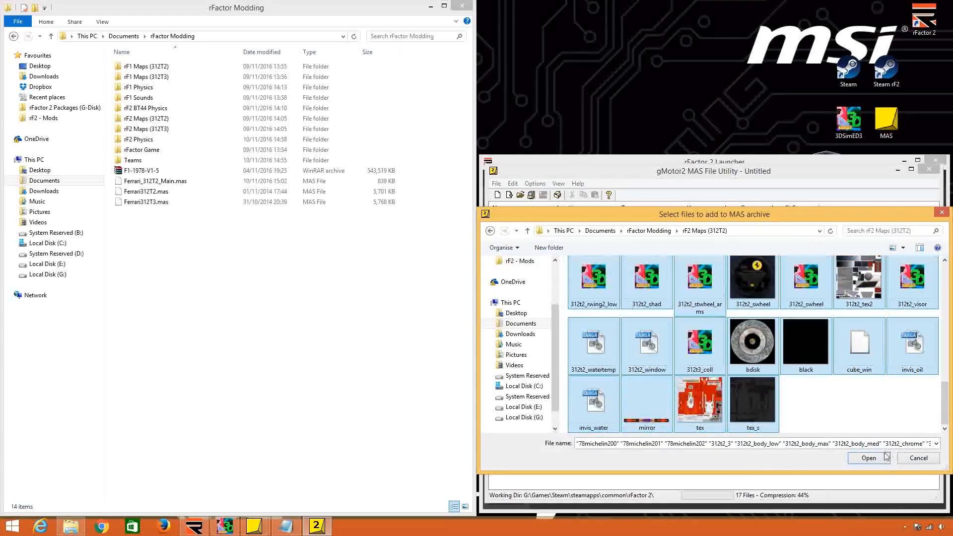
click(884, 455)
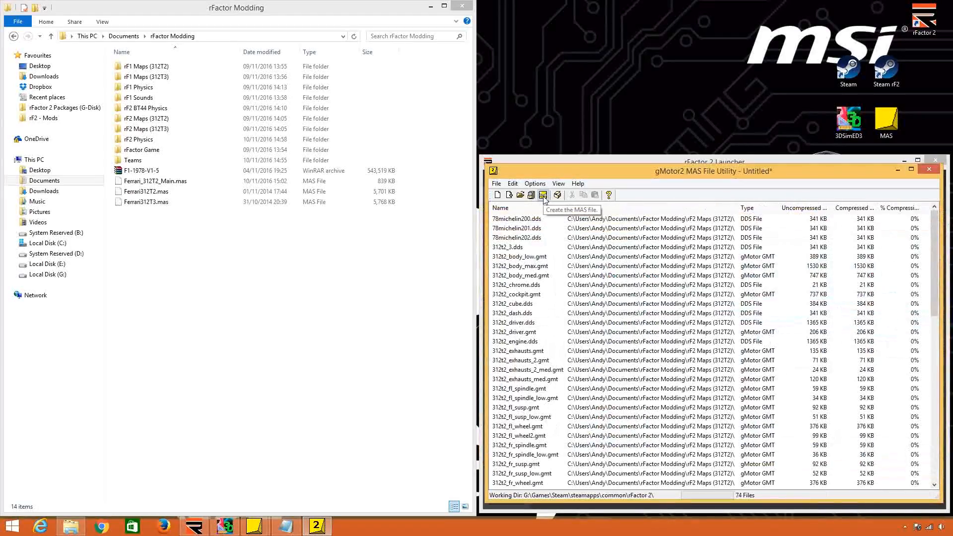
Save the maps archive as Ferrari_312T2_Maps in the rFactor Modding folder and check it beside the main archive.
click(543, 195)
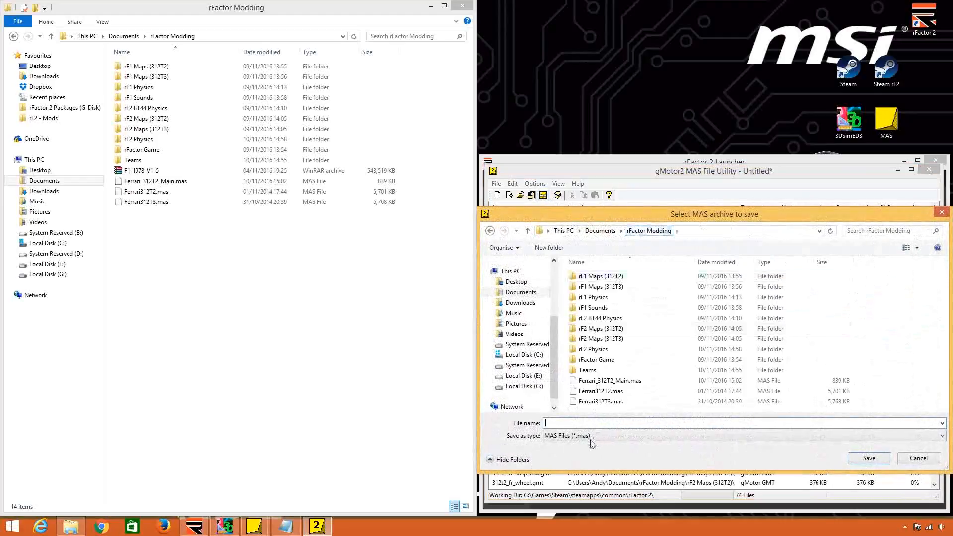
text(Ferrari_312T2)
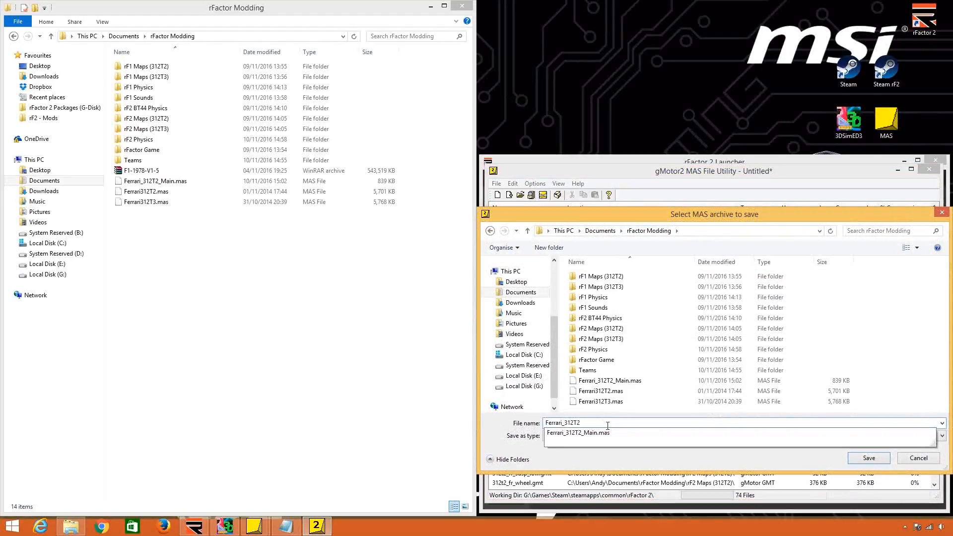
text(_Maps)
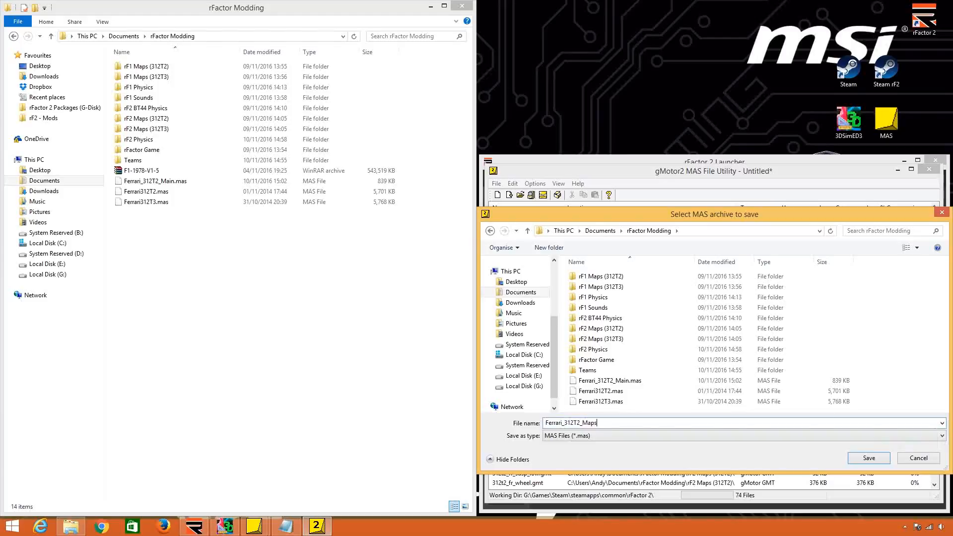
key(Return)
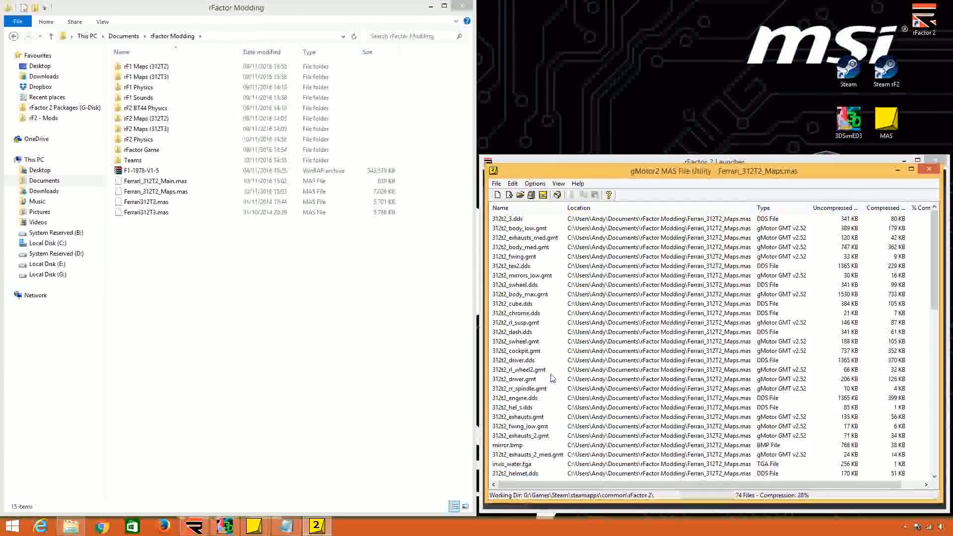
click(243, 193)
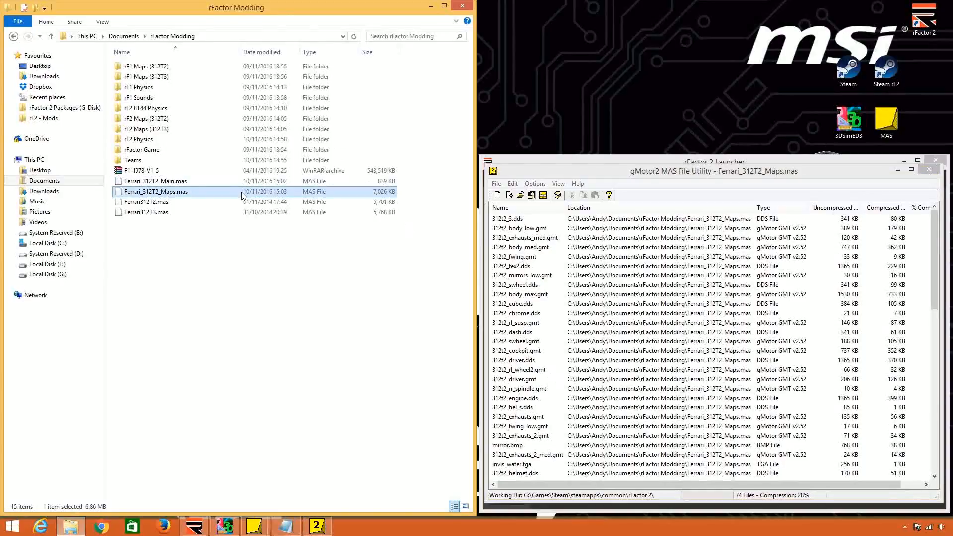
click(251, 184)
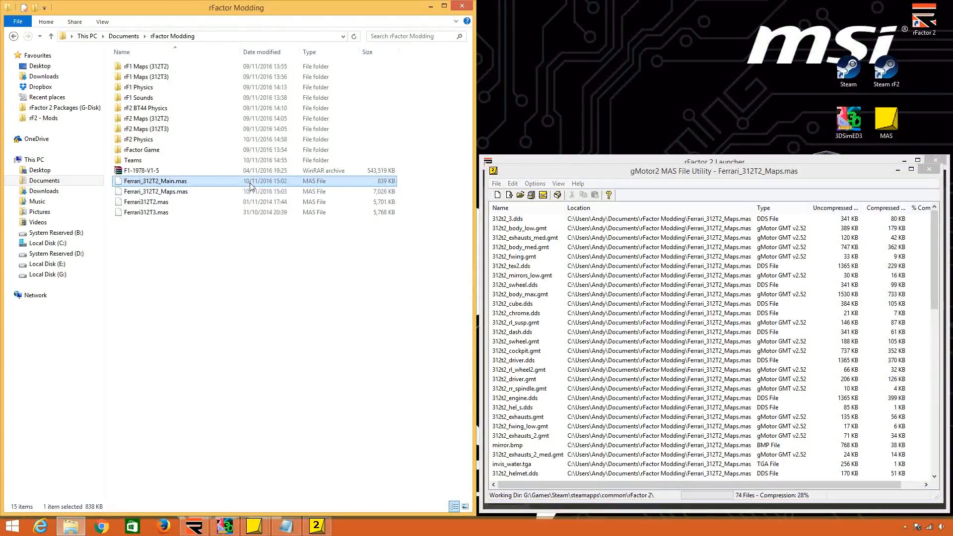
Start a new MAS archive and add the 1978_ReutemannARG vehicle file from the Teams folder.
click(498, 195)
click(510, 196)
double_click(616, 371)
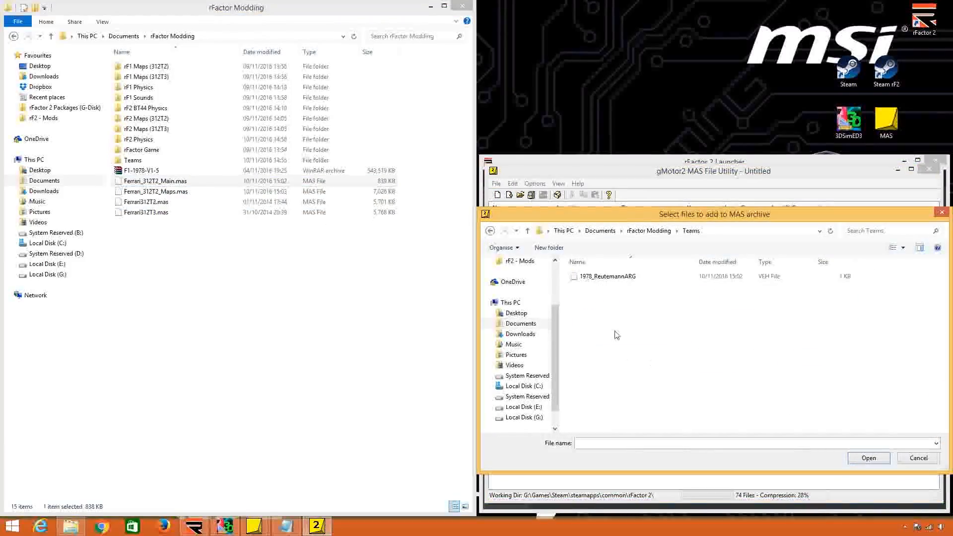
click(603, 277)
click(873, 457)
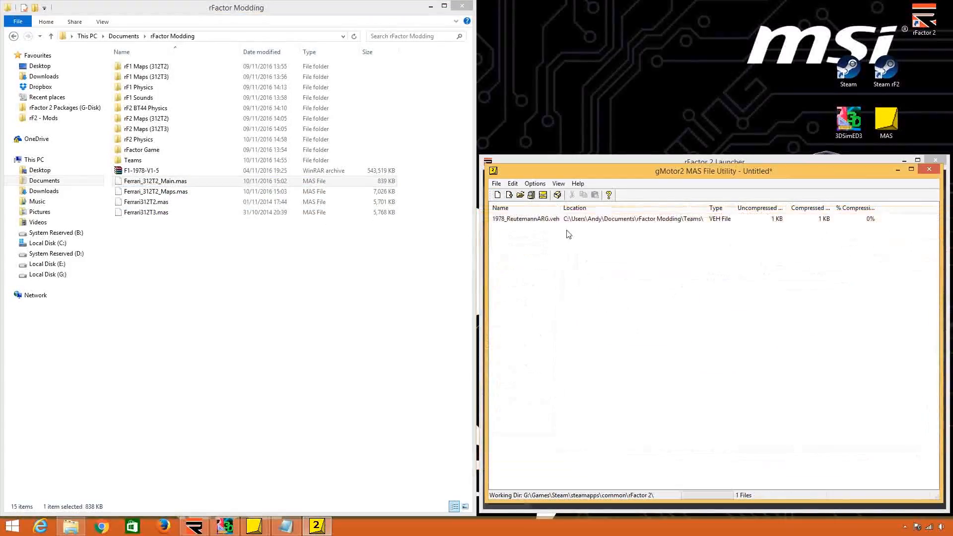
Save the team archive as Ferrari_312T2_Teams in the rFactor Modding folder.
click(543, 195)
click(655, 230)
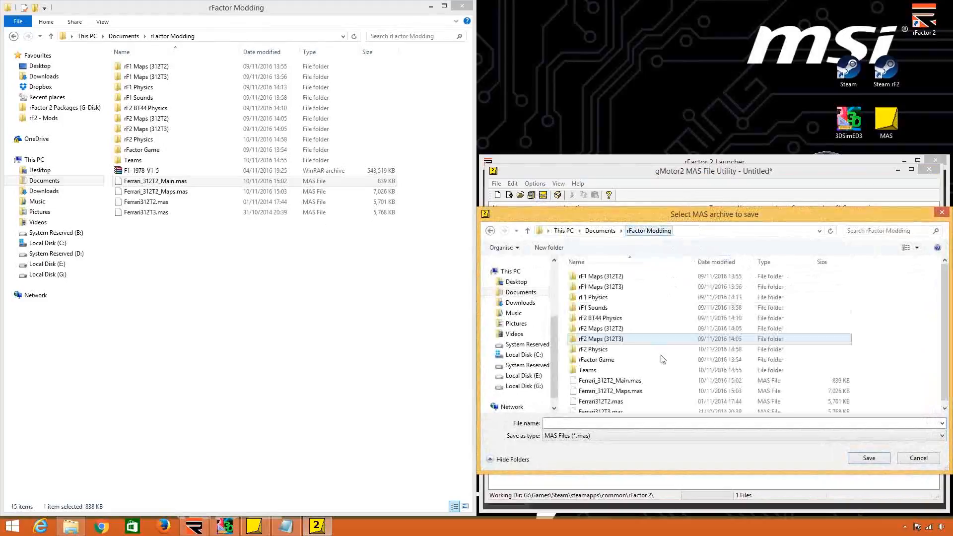
text(Ferrari_312T2)
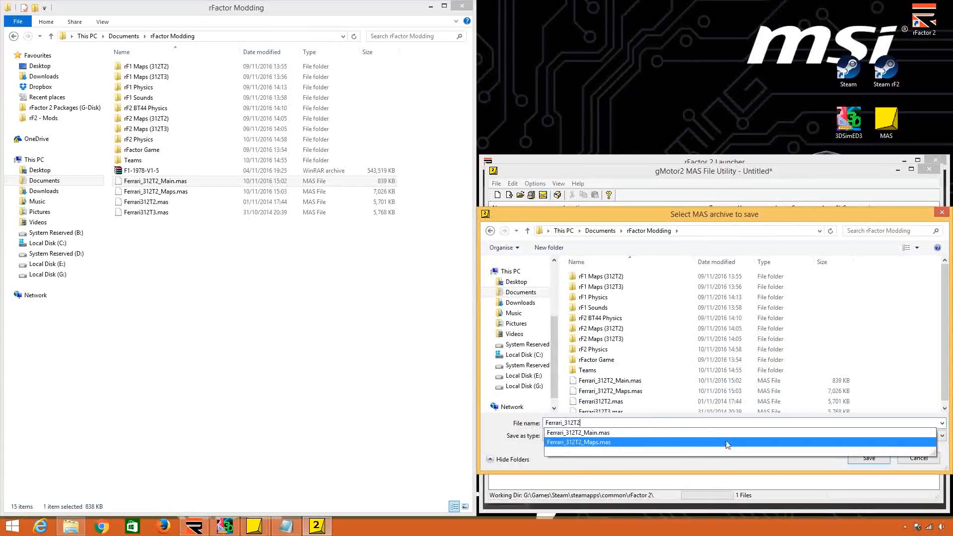
text(_)
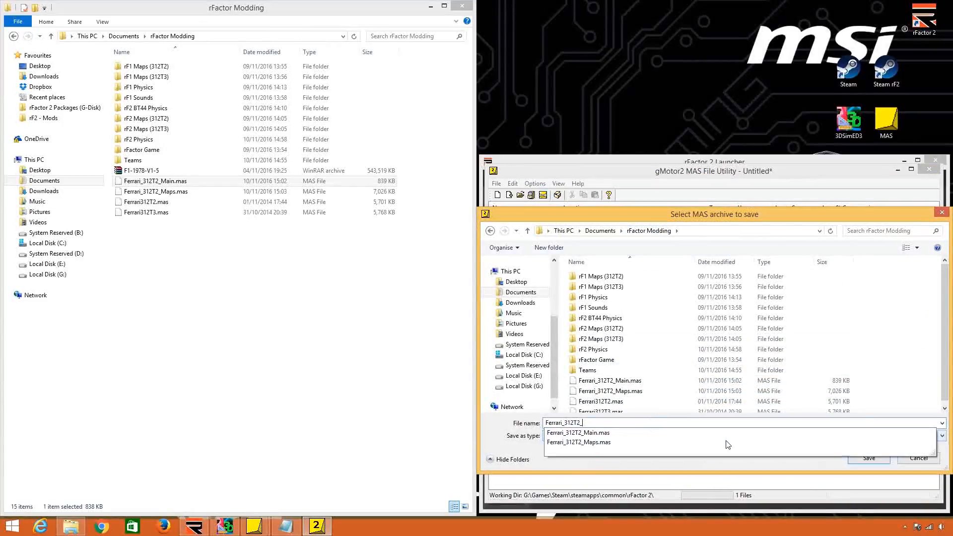
text(Teams)
key(Return)
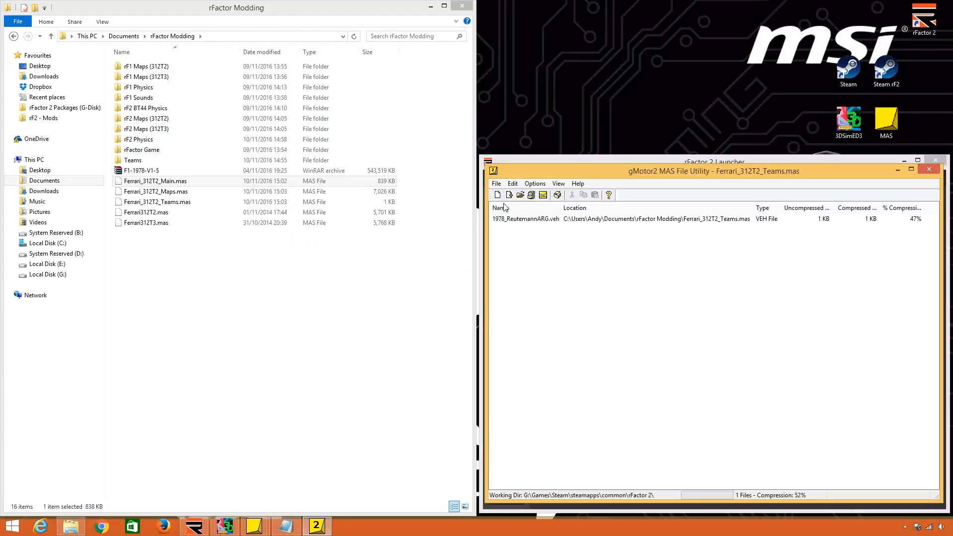
Start a single component package in the mod packager and add a new component named Ferrari_312T2.
click(557, 195)
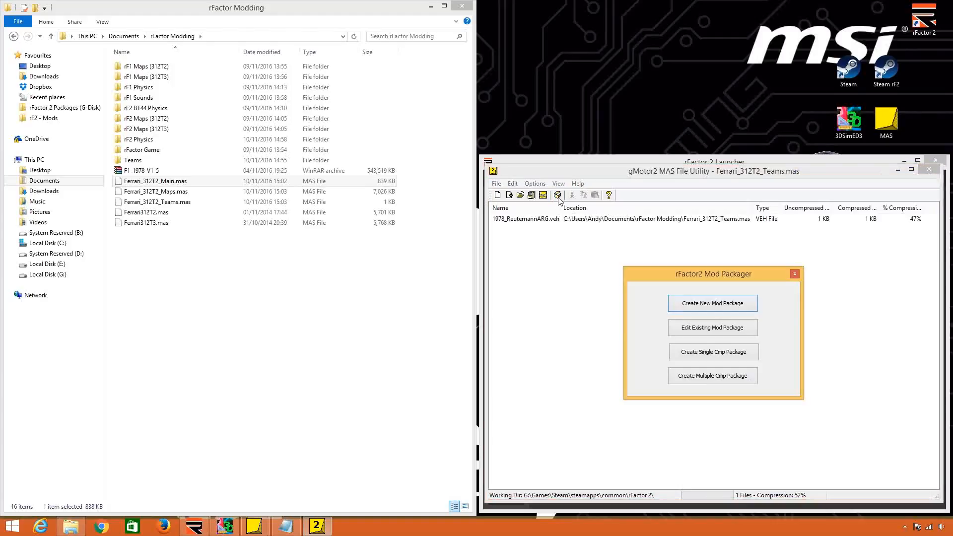
click(718, 353)
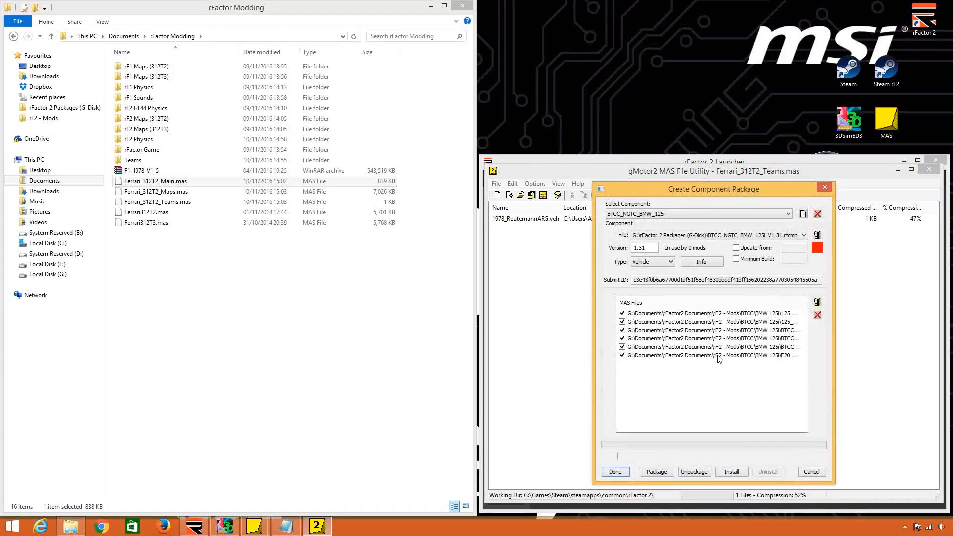
click(694, 213)
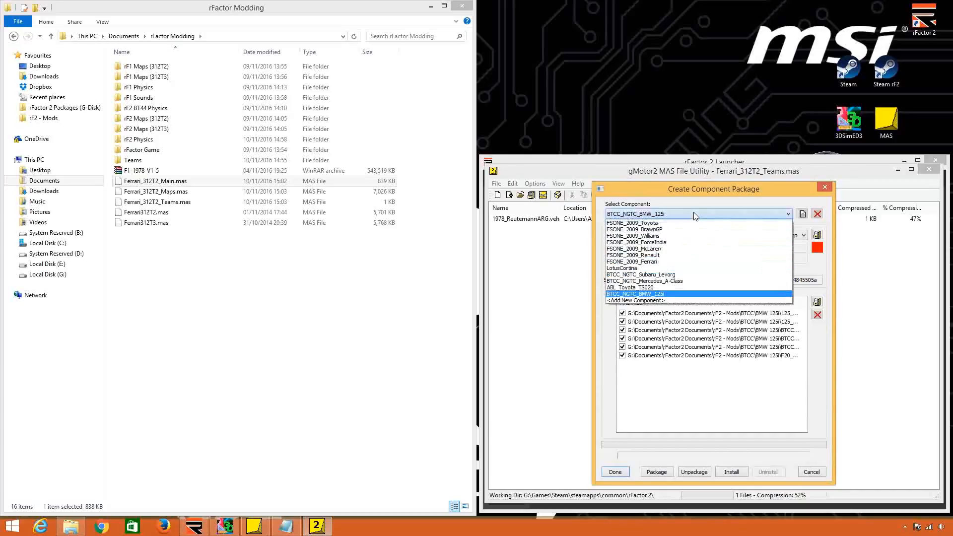
click(648, 304)
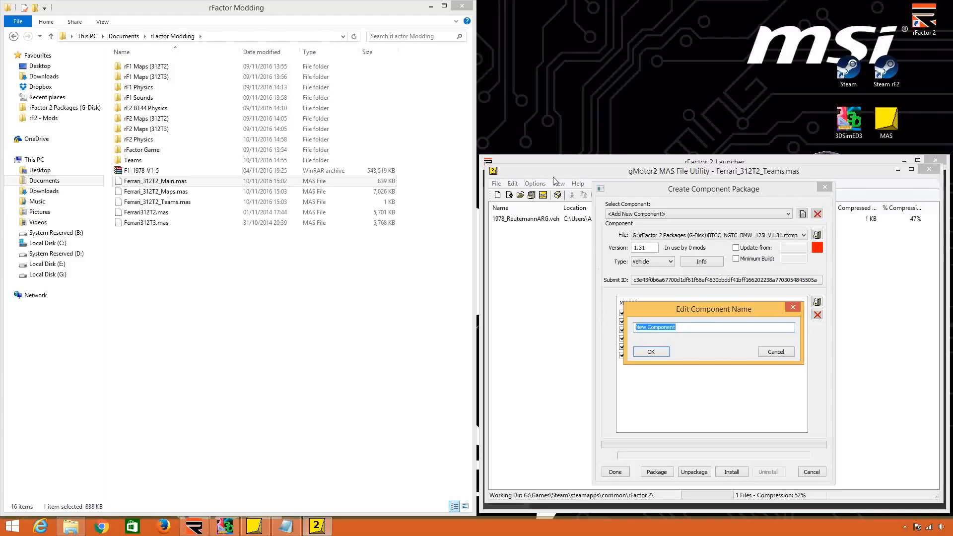
click(538, 161)
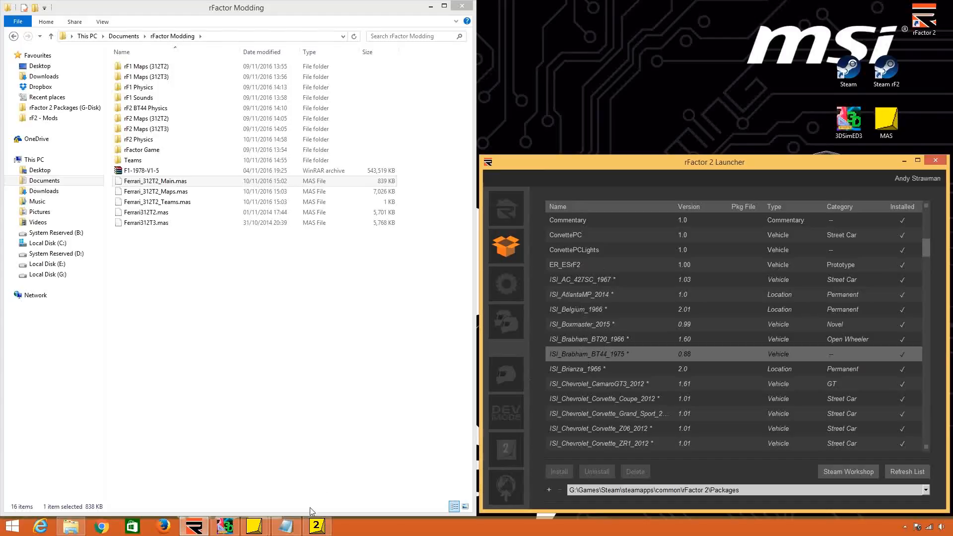
click(317, 525)
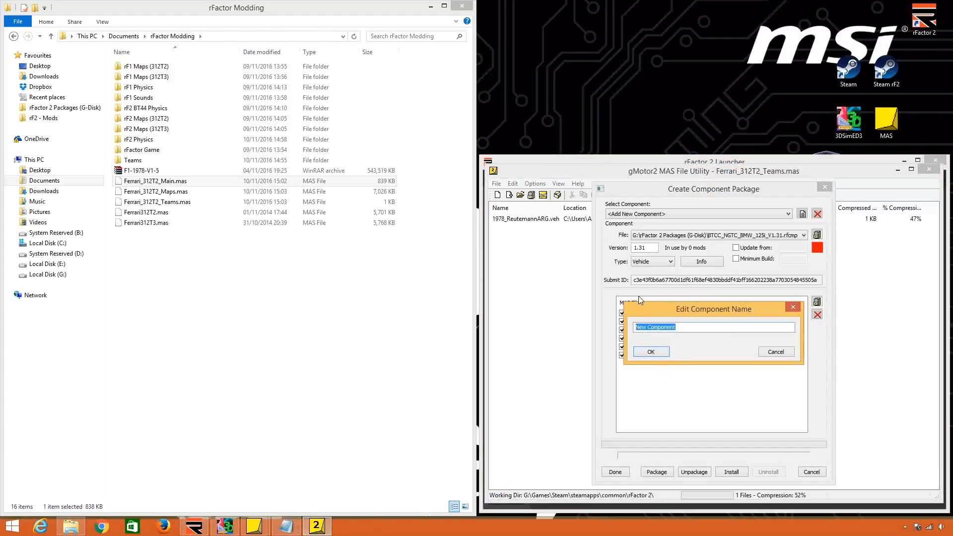
text(Ferrari_312T2)
click(651, 352)
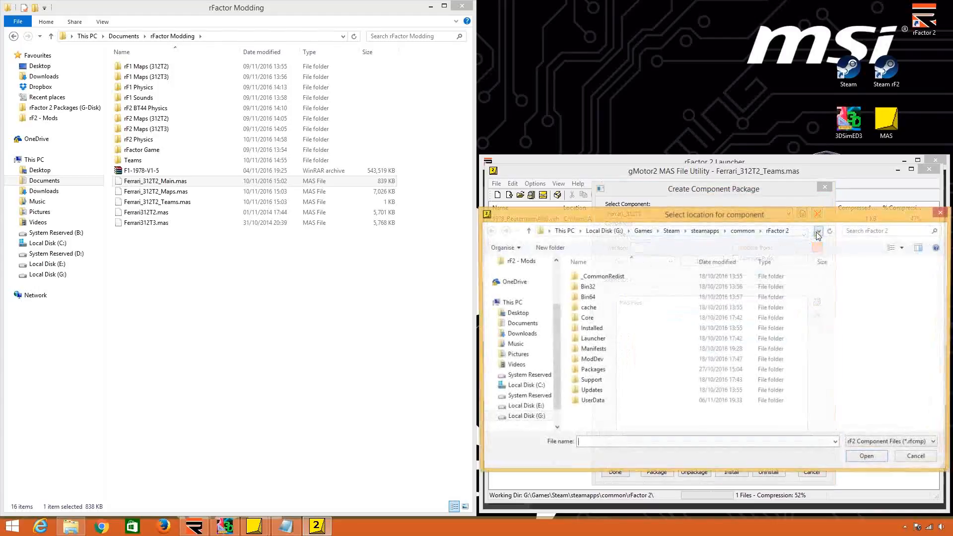
Set the component's package file to Ferrari_312T2 in the rFactor 2 Packages folder.
double_click(633, 370)
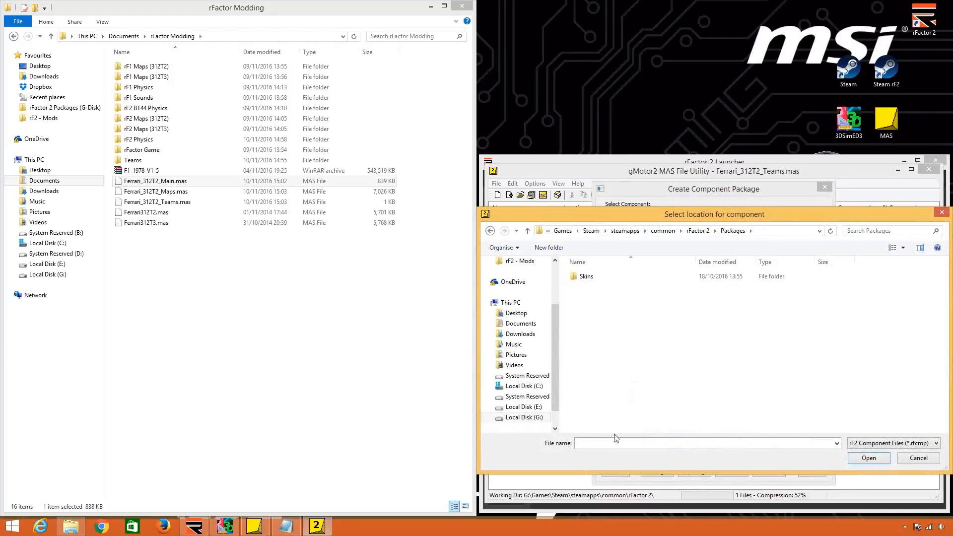
text(Ferrari_312T2)
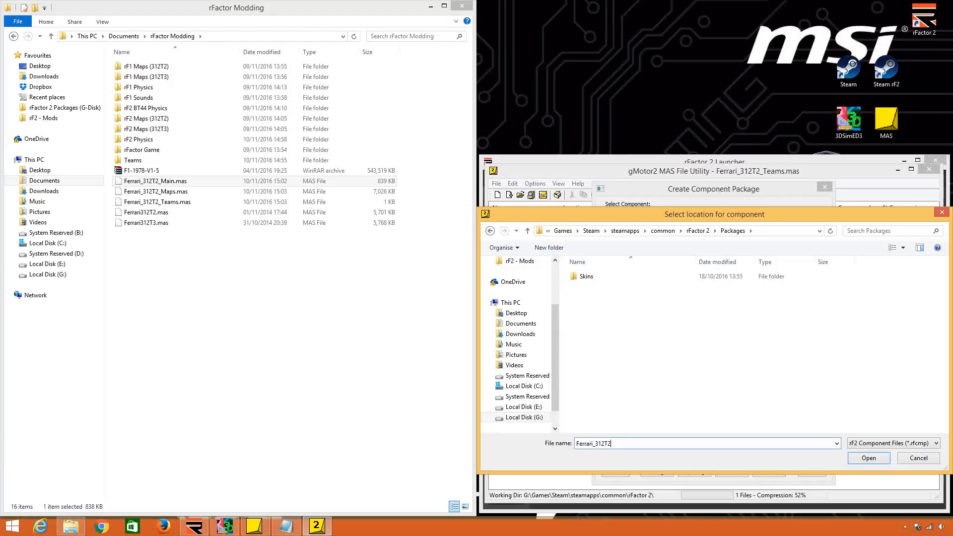
key(Return)
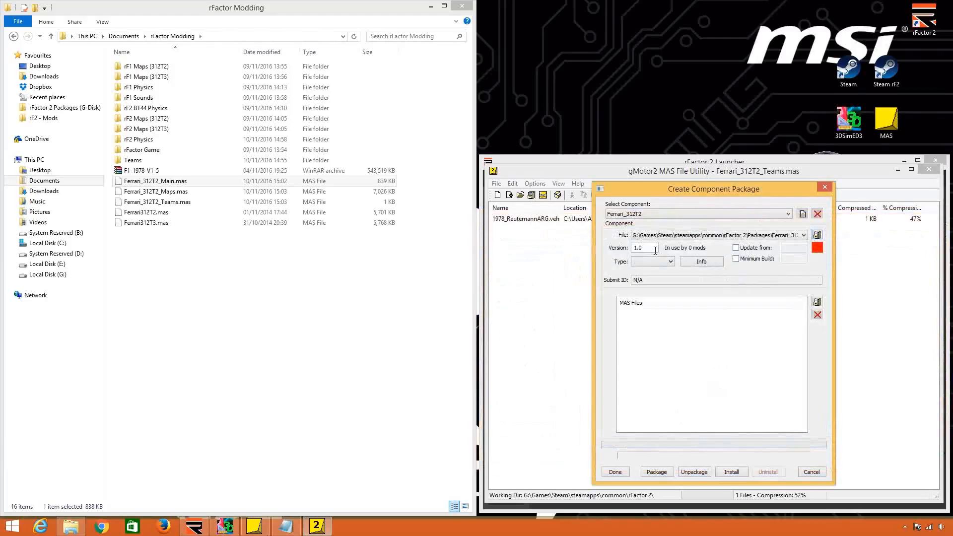
Set the component's version to 0.1 and its type to Vehicle.
text(0.1)
click(662, 262)
scroll(663, 271, up, 1)
click(665, 271)
click(651, 262)
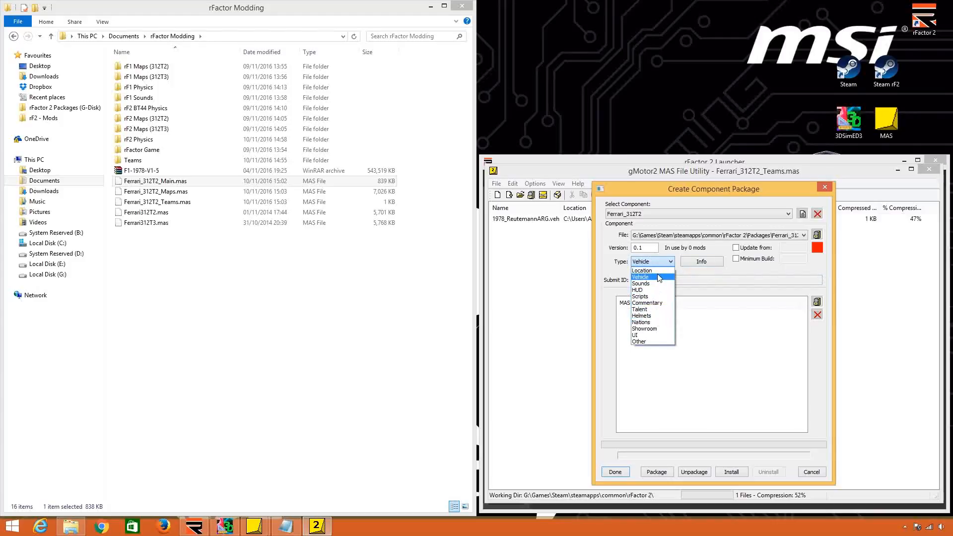
click(659, 278)
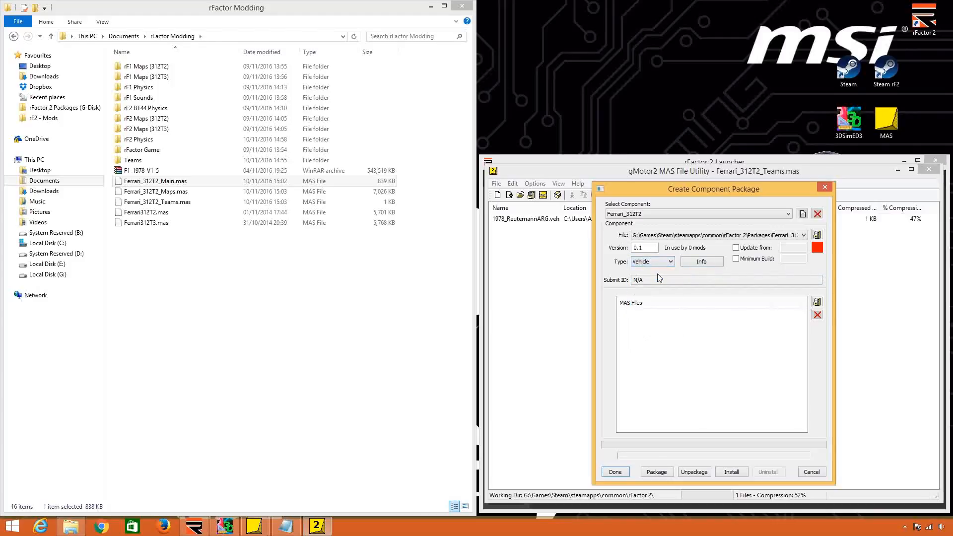
Set the component's category to Open Wheeler in its properties.
click(699, 267)
click(687, 301)
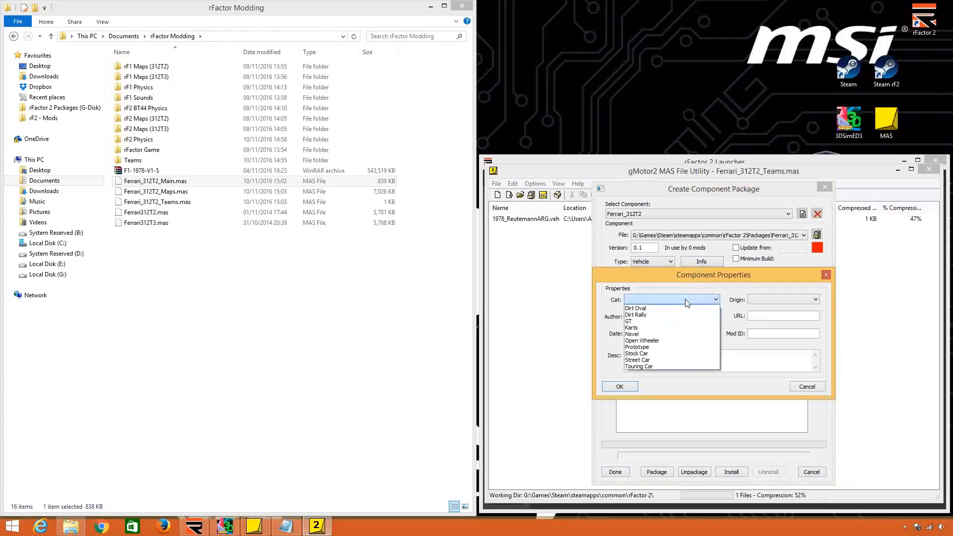
click(666, 341)
click(622, 387)
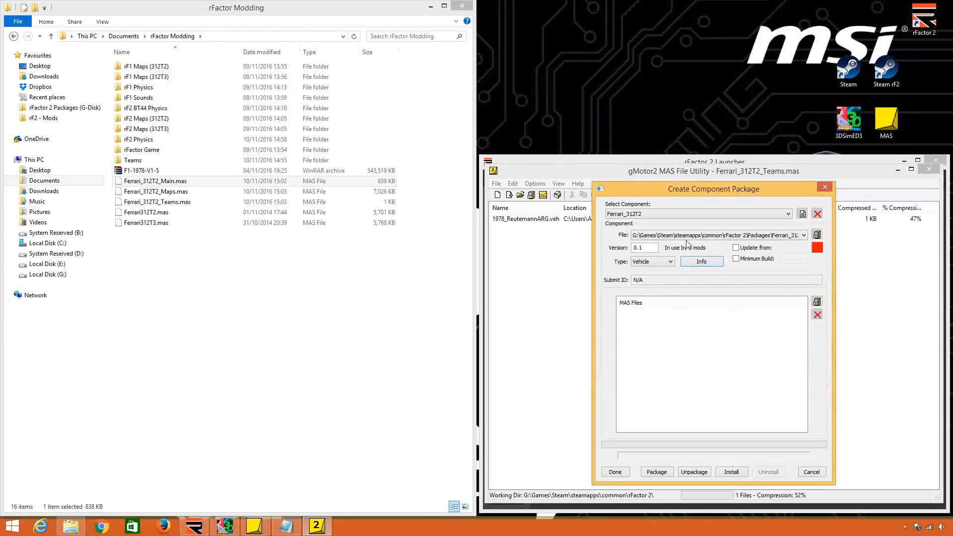
Add Ferrari_312T2_Main.mas, Ferrari_312T2_Maps.mas and Ferrari_312T2_Teams.mas from Documents\rFactor Modding to the component.
click(672, 160)
click(317, 525)
click(816, 302)
click(530, 323)
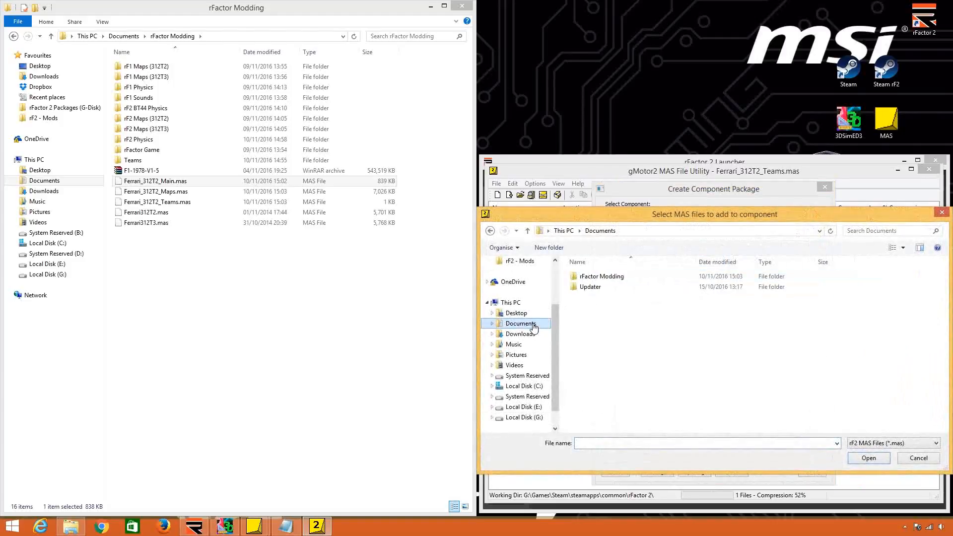
drag(708, 221, 285, 193)
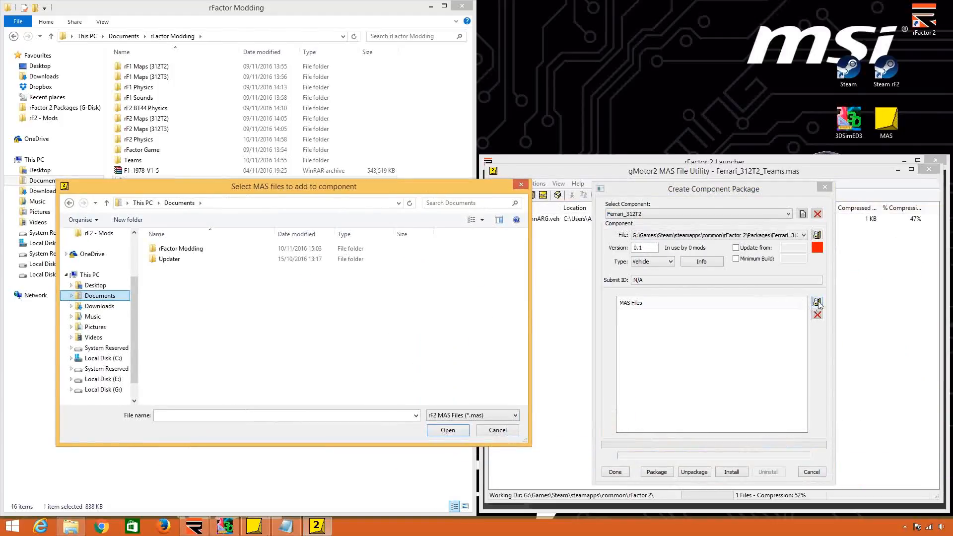
drag(351, 185, 770, 187)
double_click(602, 251)
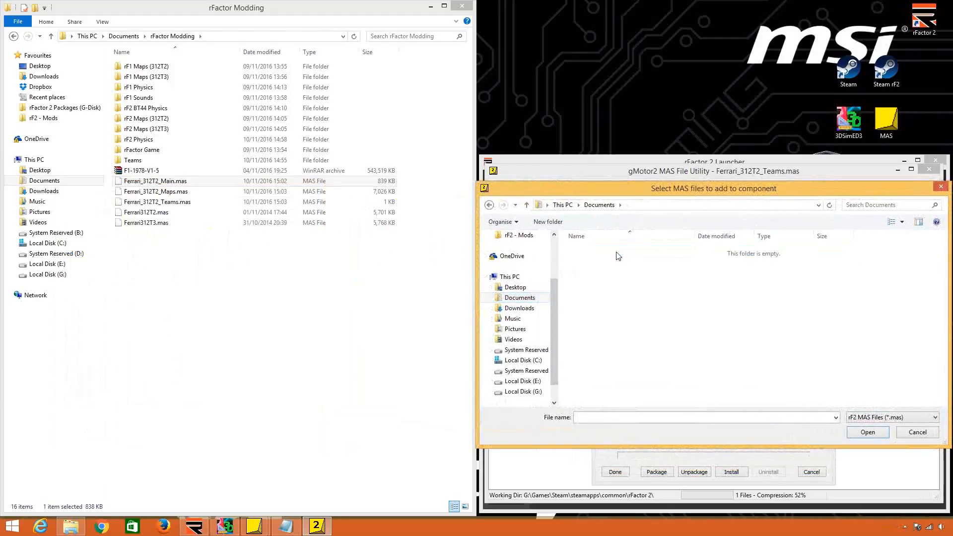
click(785, 366)
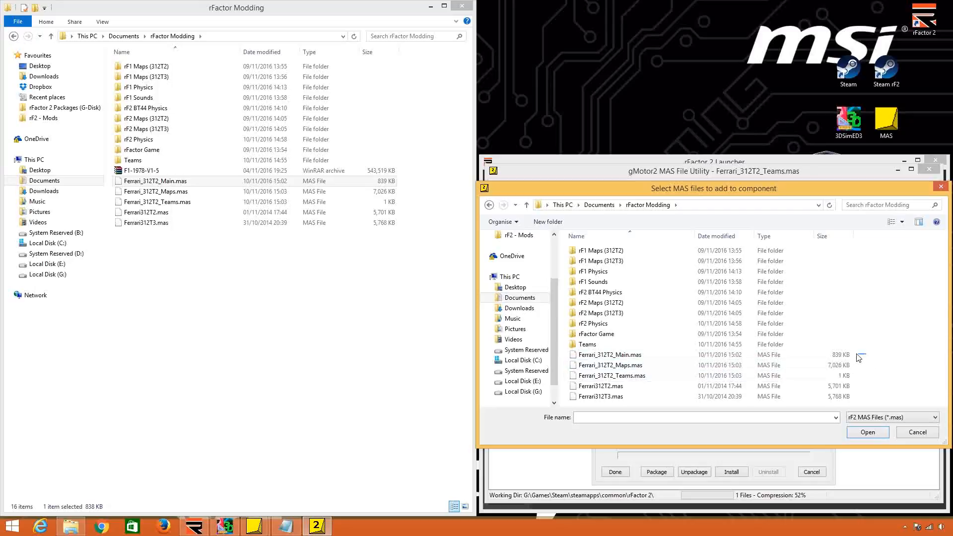
drag(867, 353, 812, 376)
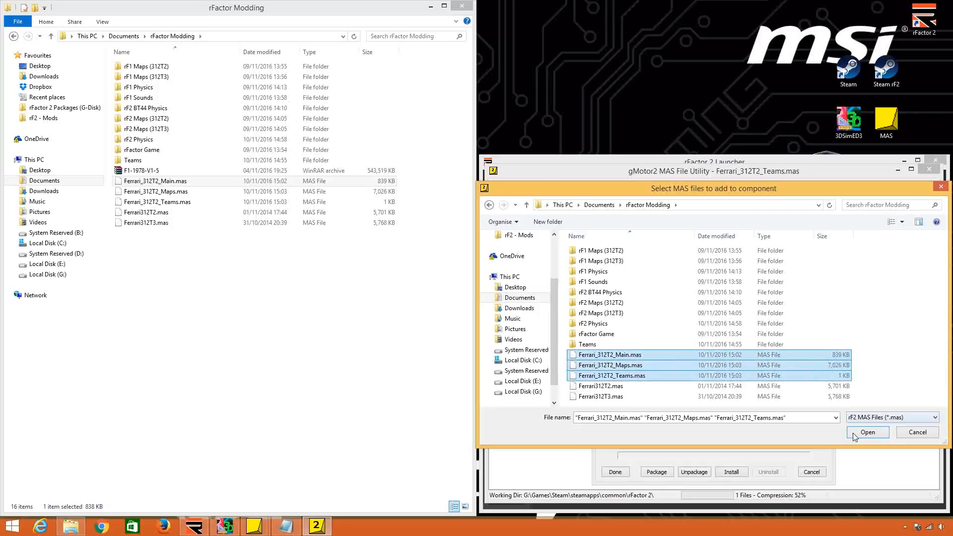
click(867, 432)
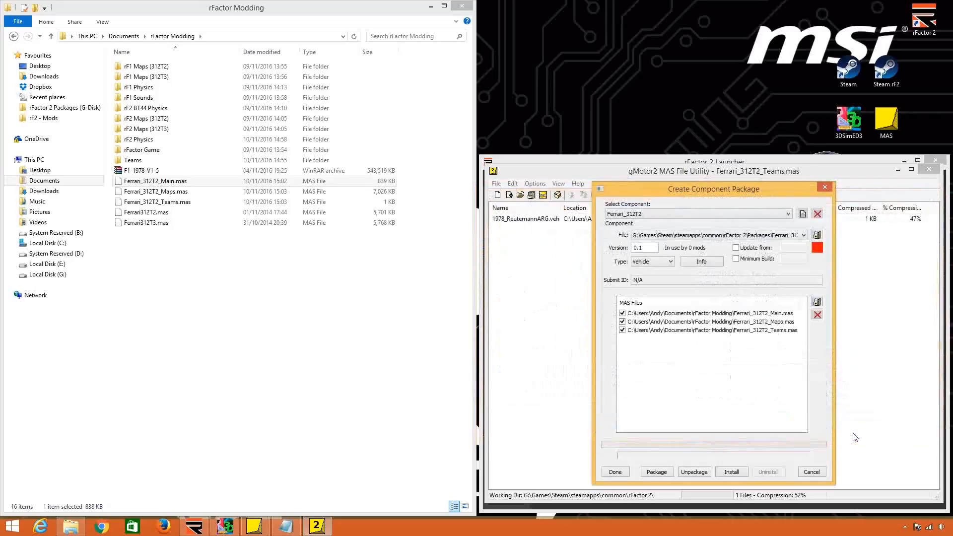
Package the component, and refresh the content list in the rFactor 2 Launcher to check the Ferrari_312T2 entry.
click(660, 473)
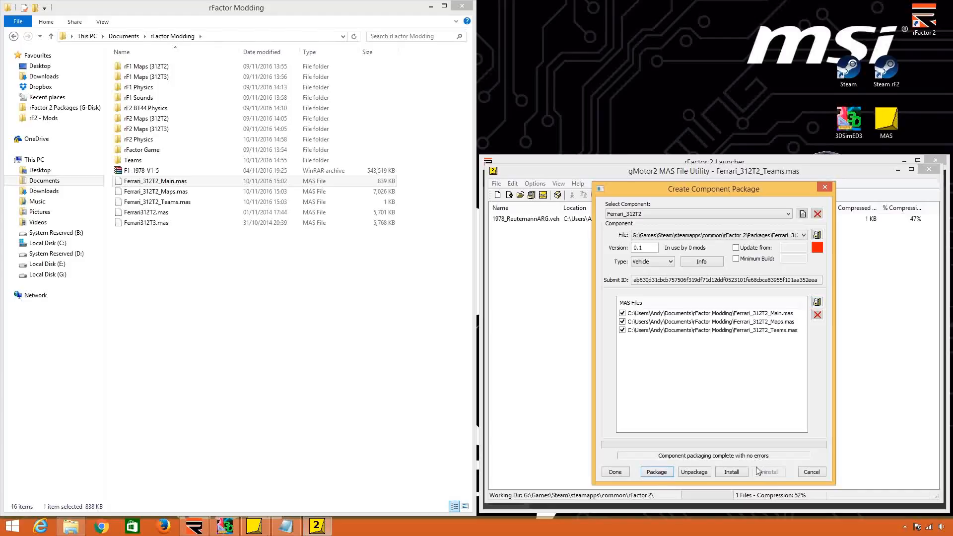
click(730, 472)
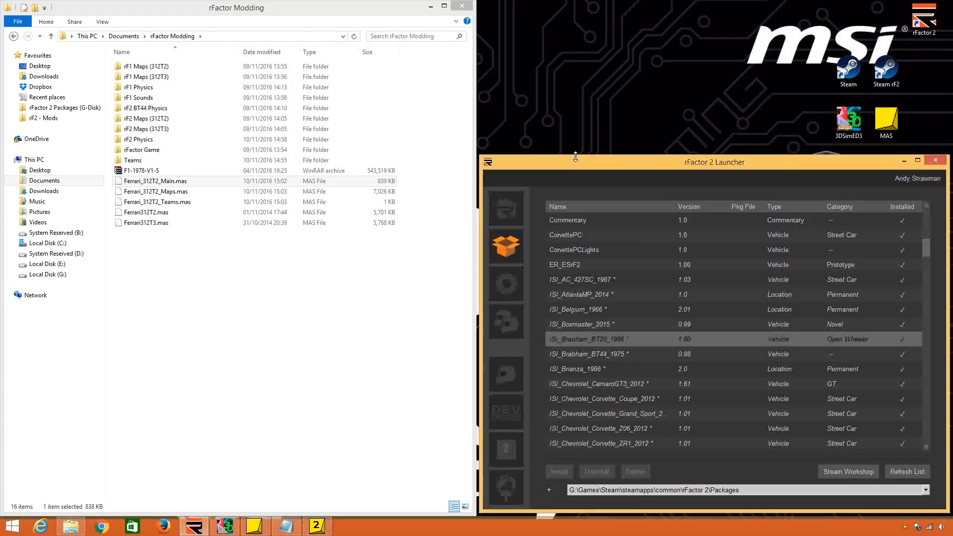
click(906, 472)
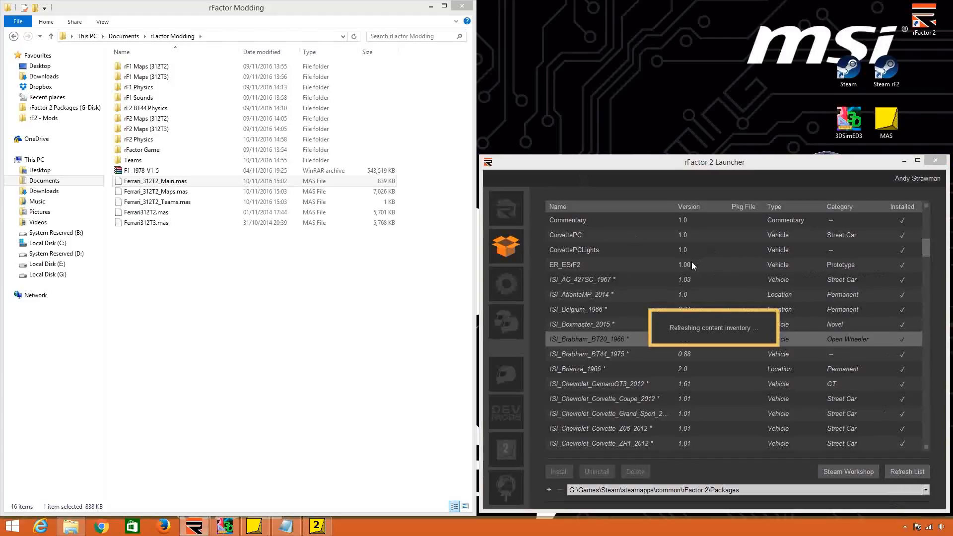
click(579, 281)
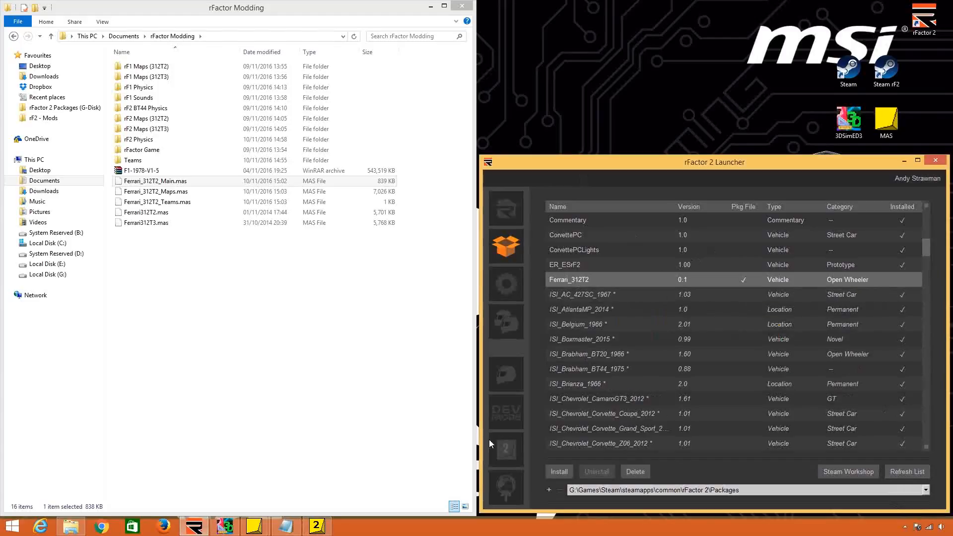
Install the Ferrari_312T2 component from the packager, close the MAS utility and refresh the launcher's content list.
click(317, 525)
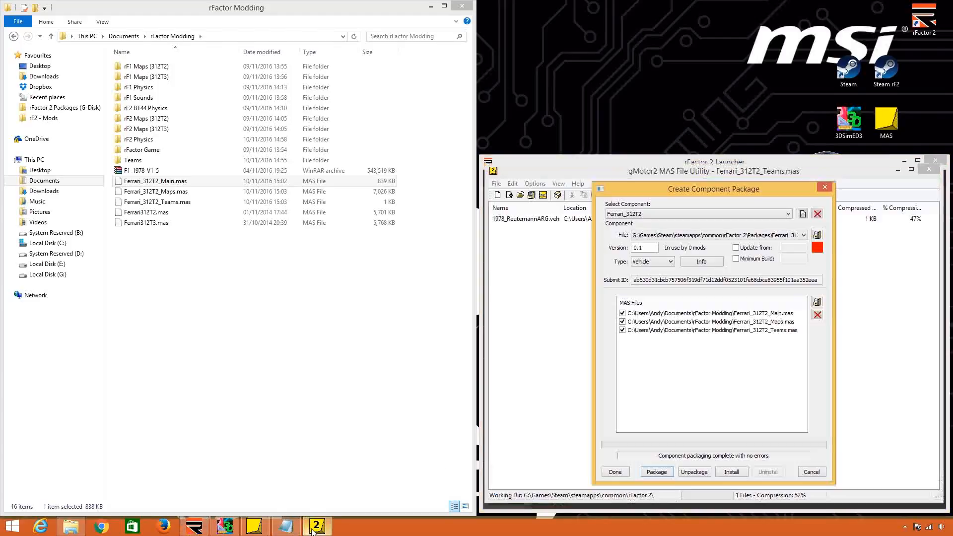
click(730, 472)
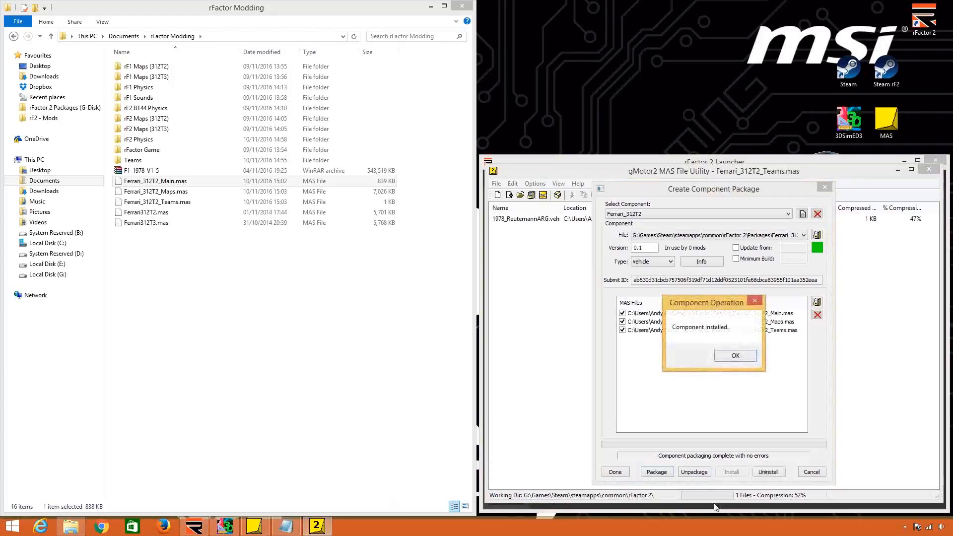
click(735, 362)
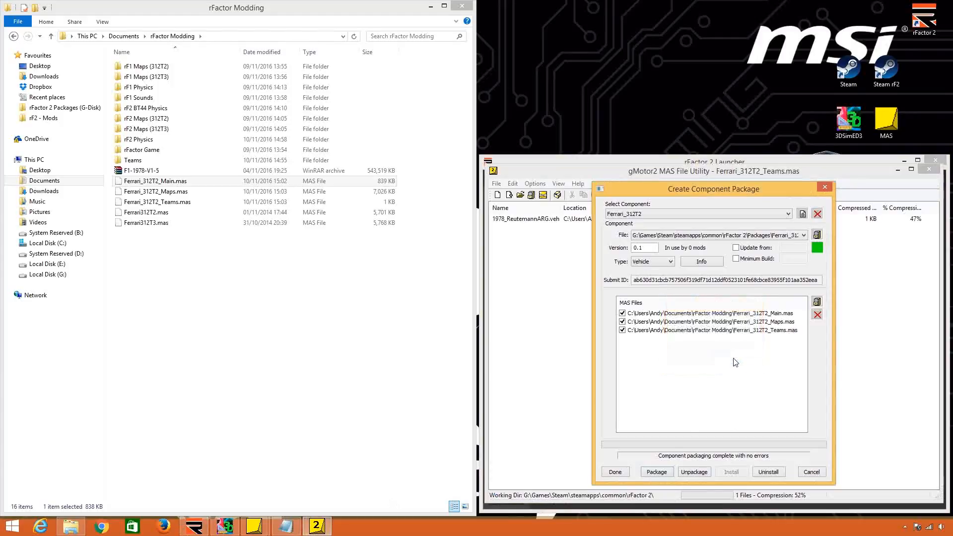
click(615, 472)
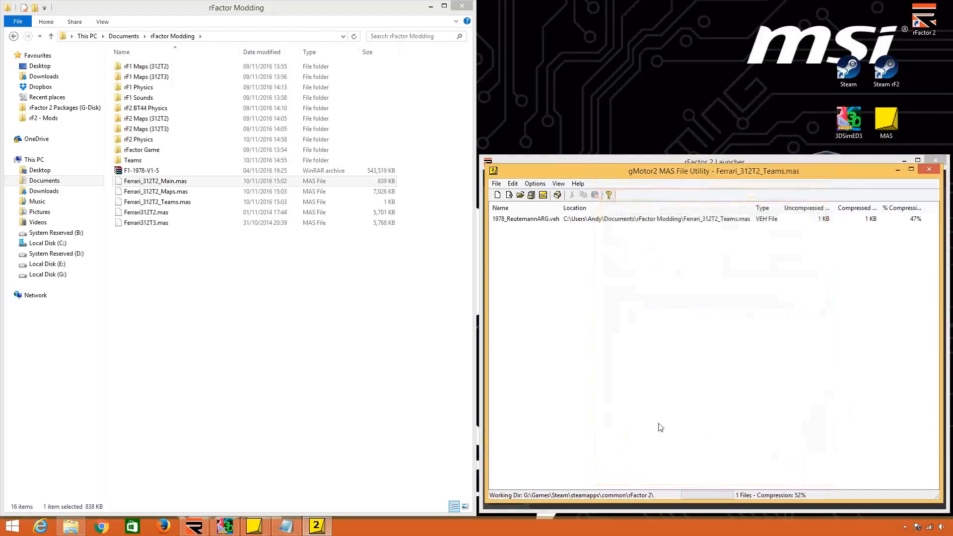
click(930, 169)
click(899, 472)
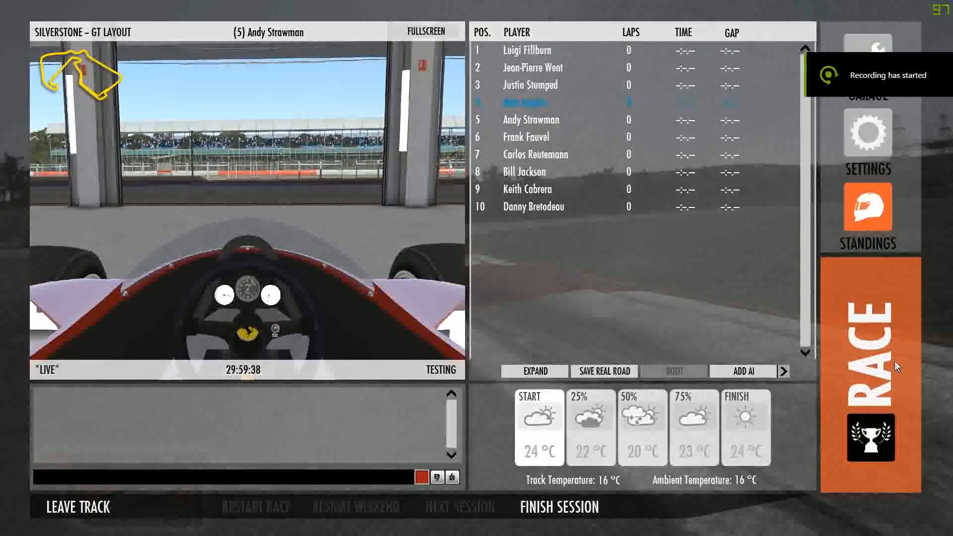
Enter the car in the rFactor 2 Silverstone session and examine its bodywork from the exterior, rearward and trackside cameras.
click(895, 362)
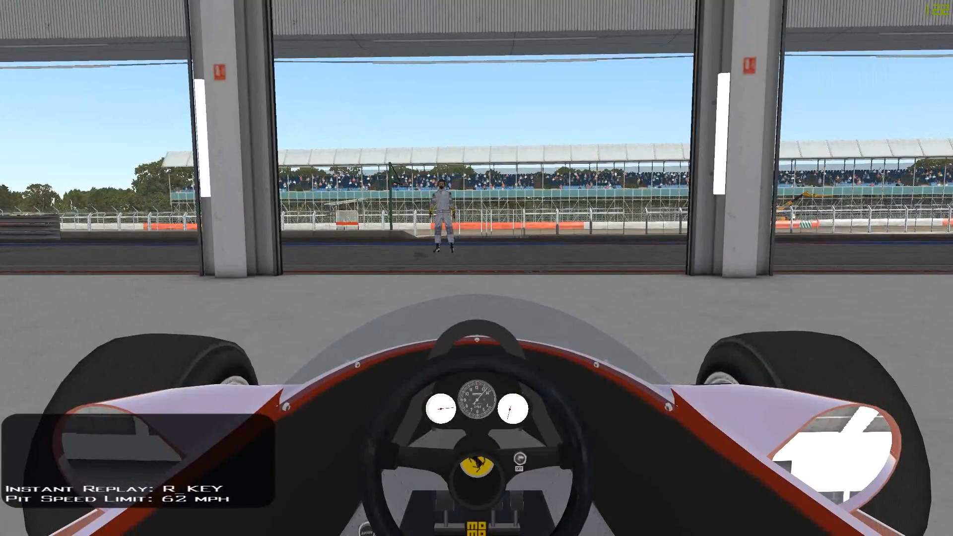
key(Insert)
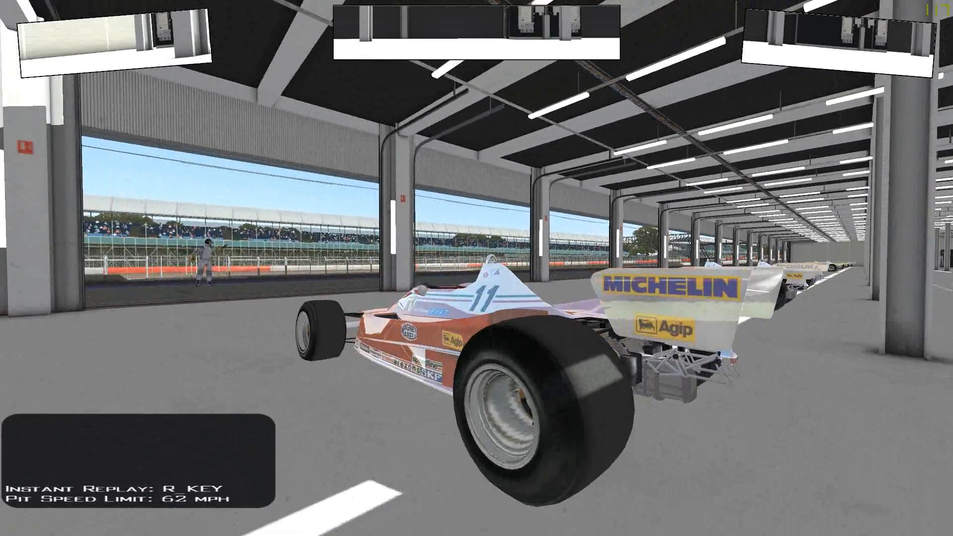
key(Page_Up)
key(Page_Up)
key(Page_Up)
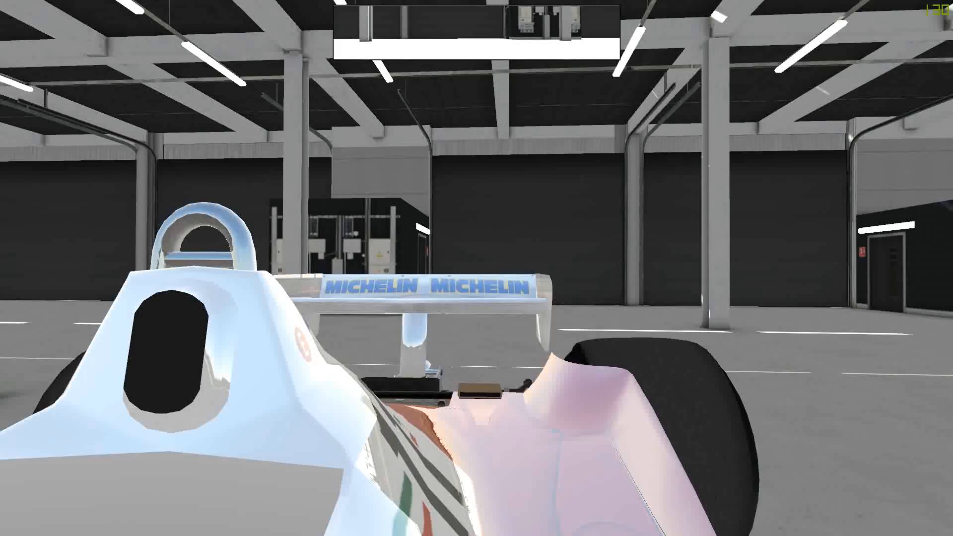
key(Page_Down)
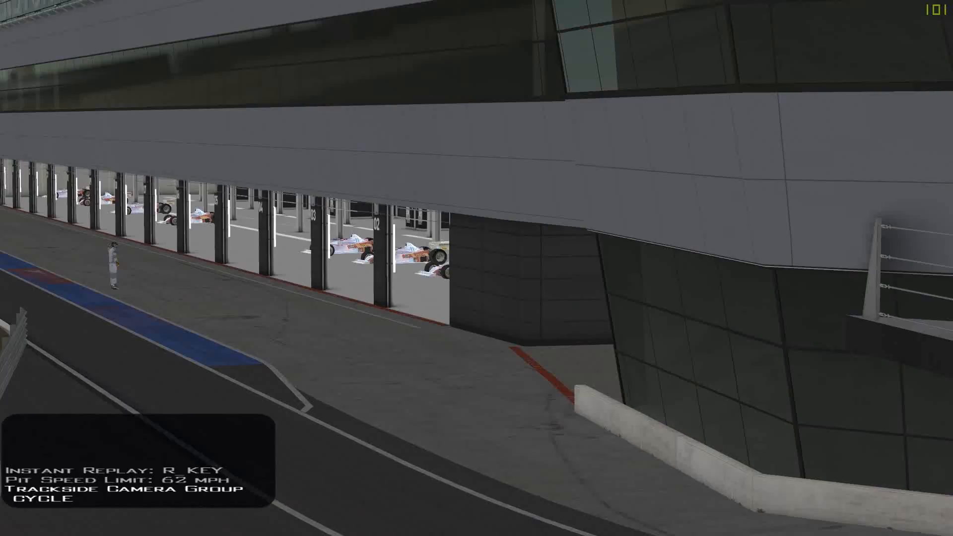
Return to the cockpit camera and switch to the cockpit view without the steering wheel.
key(Home)
key(Insert)
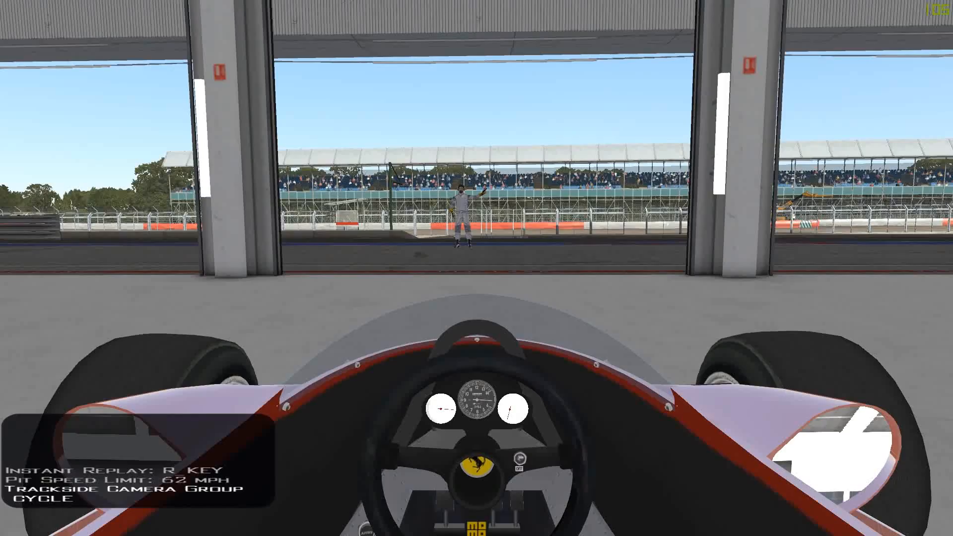
key(Insert)
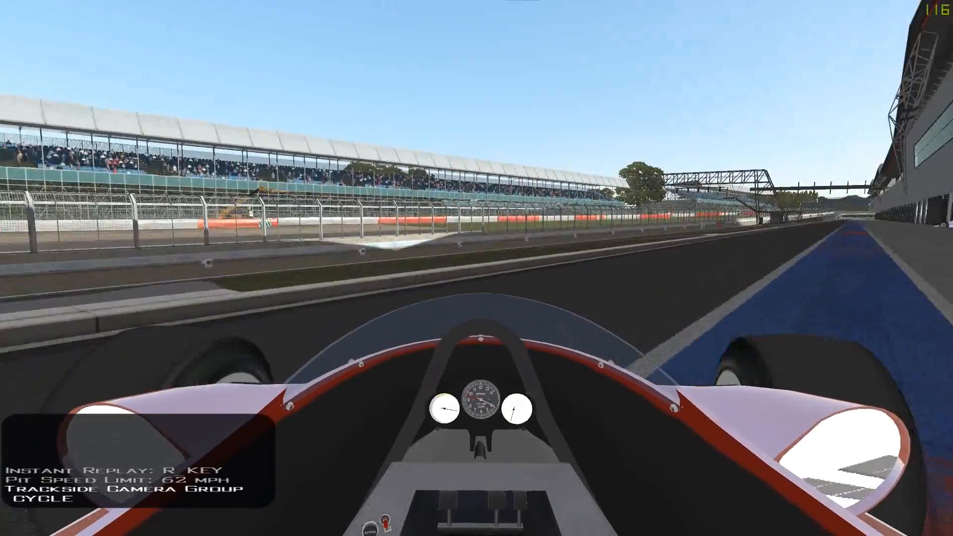
Examine the car's side profile from the exterior camera, and return to the cockpit view with the steering wheel.
key(Insert)
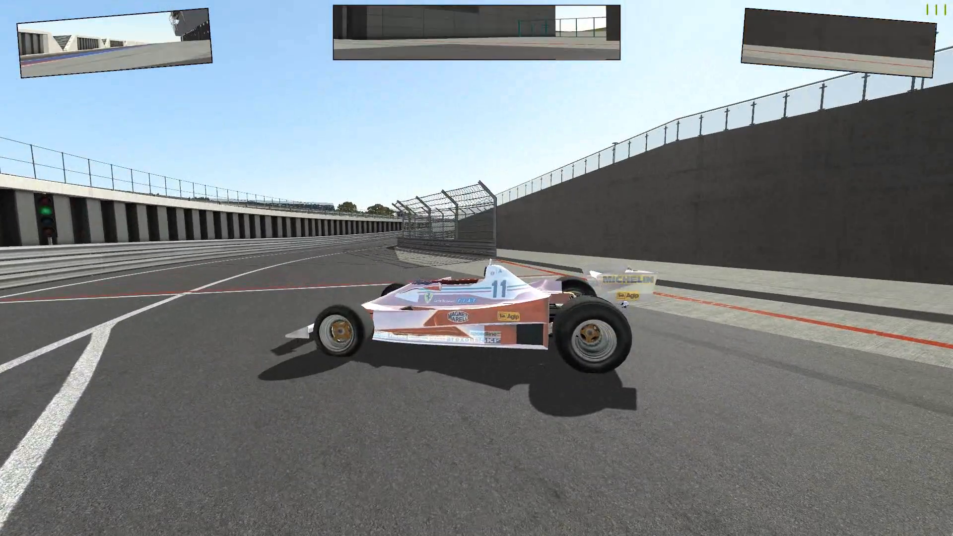
key(Insert)
key(Insert)
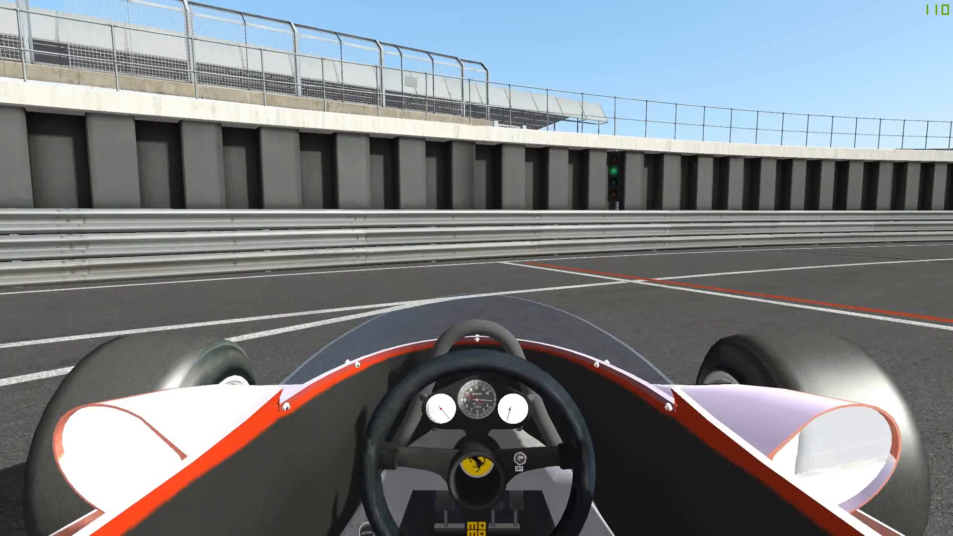
key(alt+shift+s)
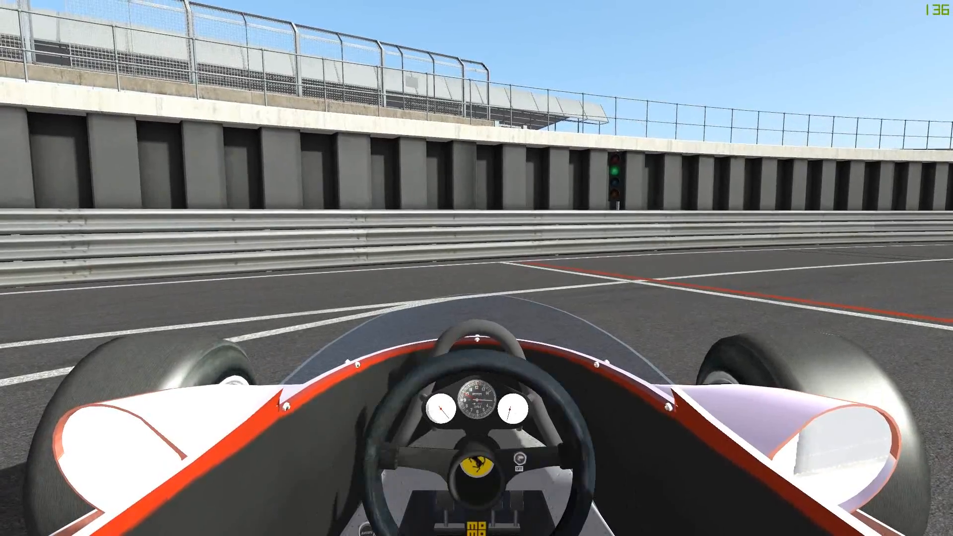
key(alt+shift+s)
key(alt+shift+s)
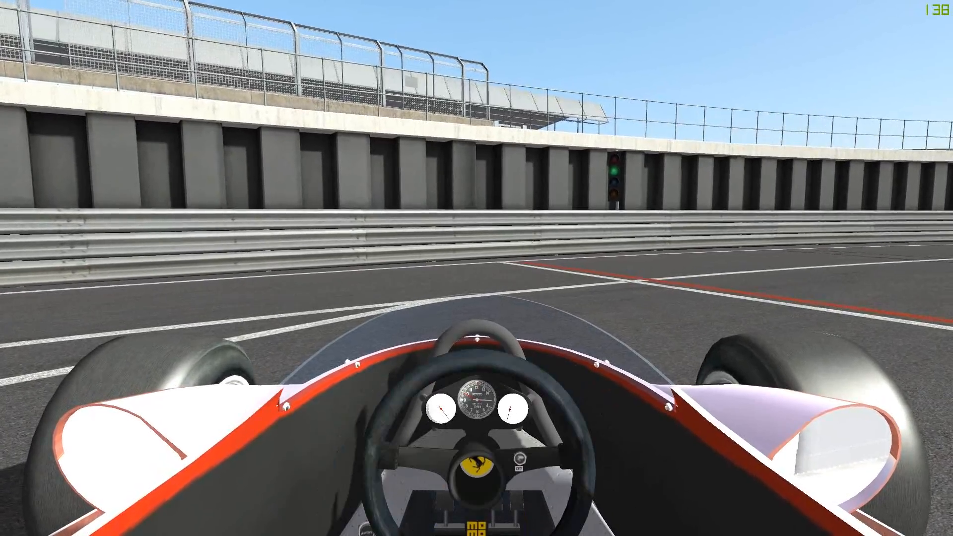
key(alt+shift+s)
key(alt+shift+s)
Inspect the stationary car's bodywork and front wheels from outside once more, and switch back to the cockpit camera.
key(Insert)
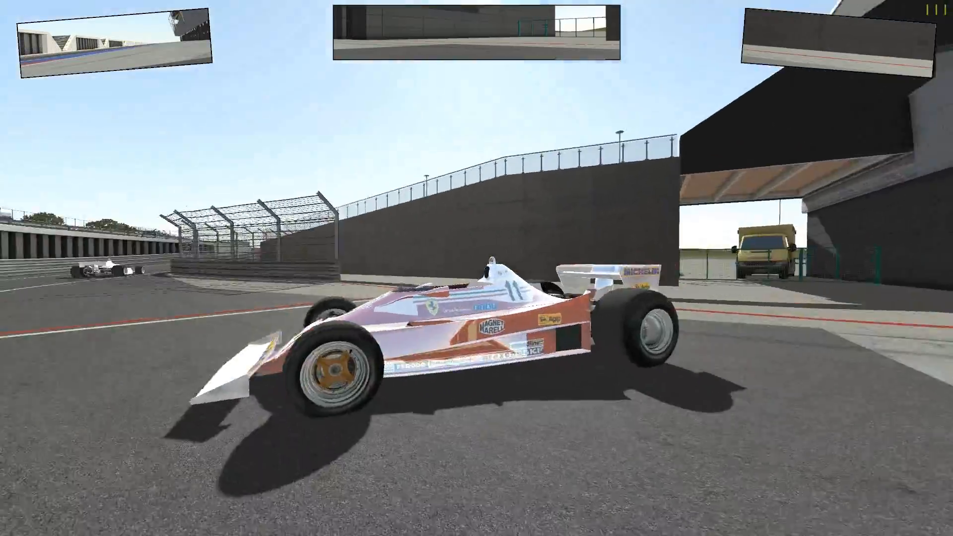
key(Insert)
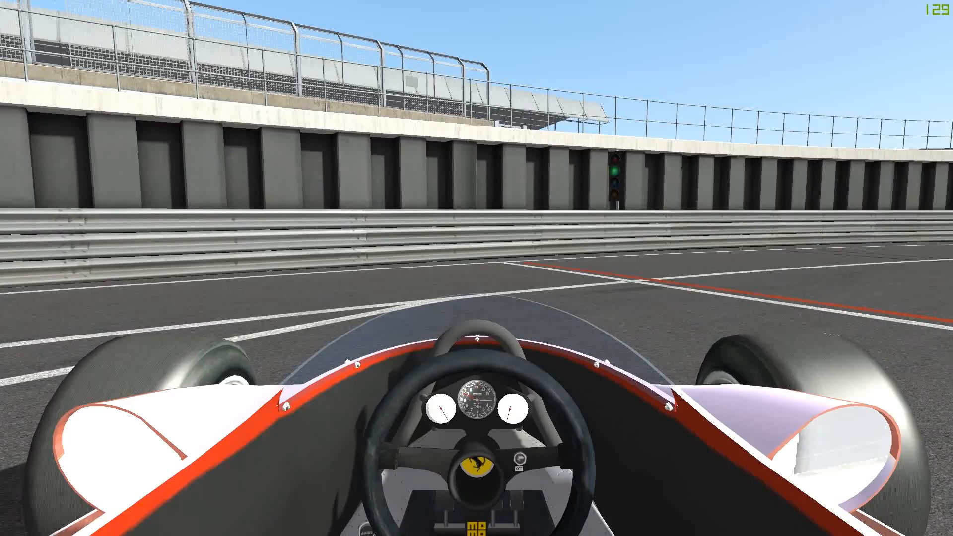